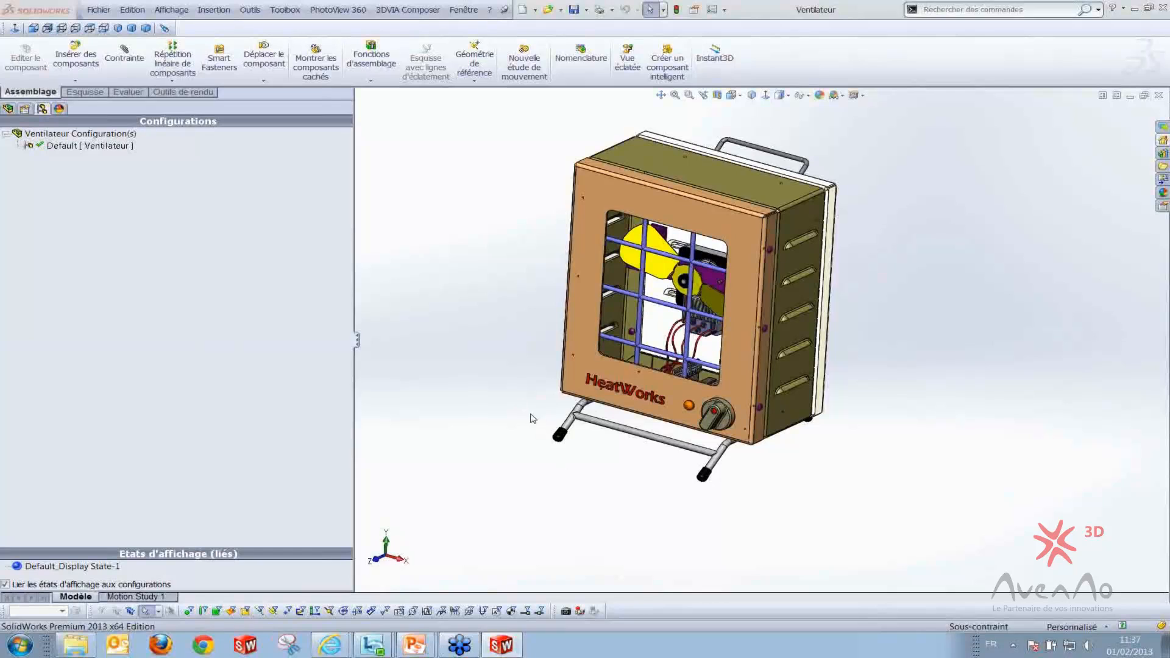
Show the assembly's component tree and collapse the Power Supply Assembly node
click(8, 109)
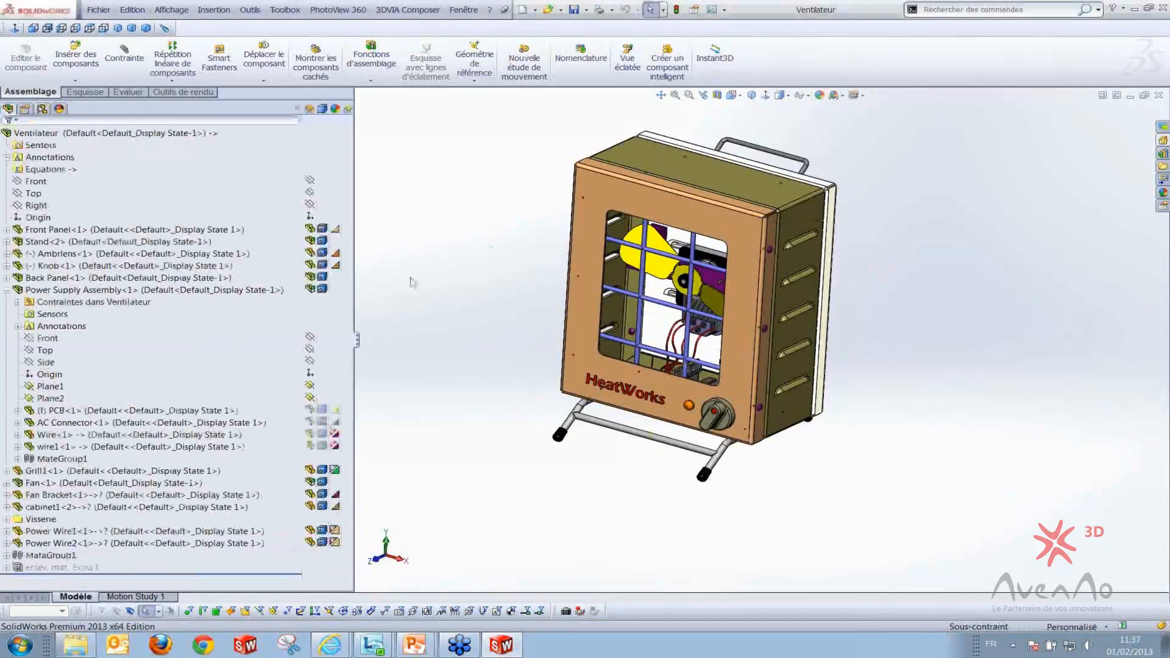
click(7, 292)
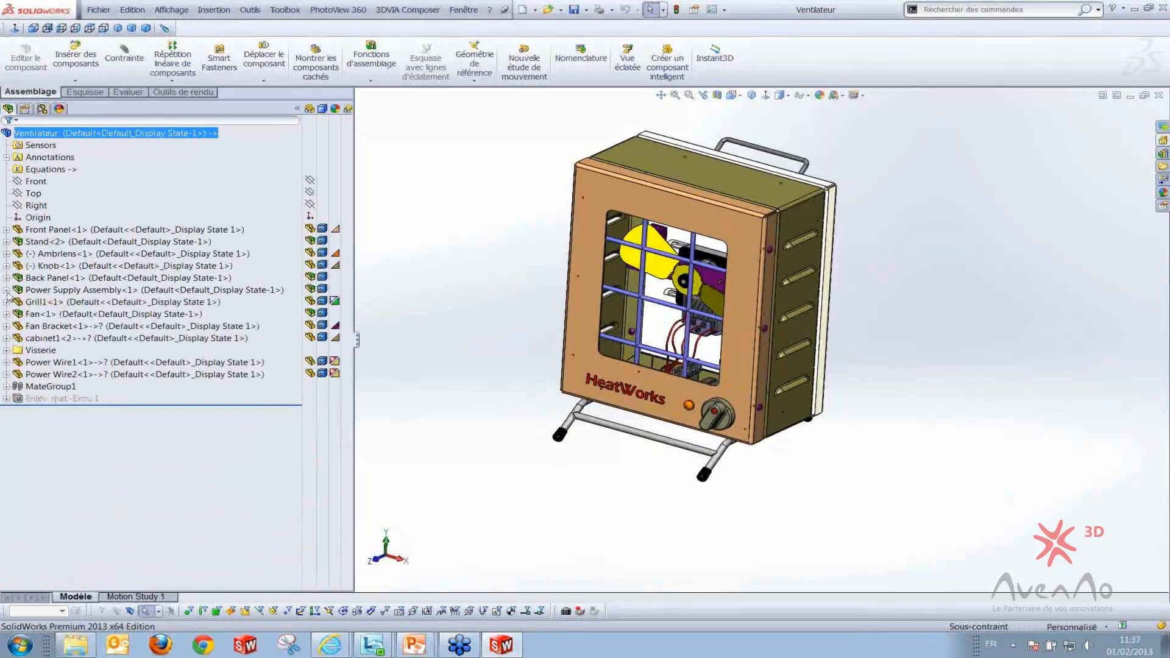
scroll(542, 299, up, 1)
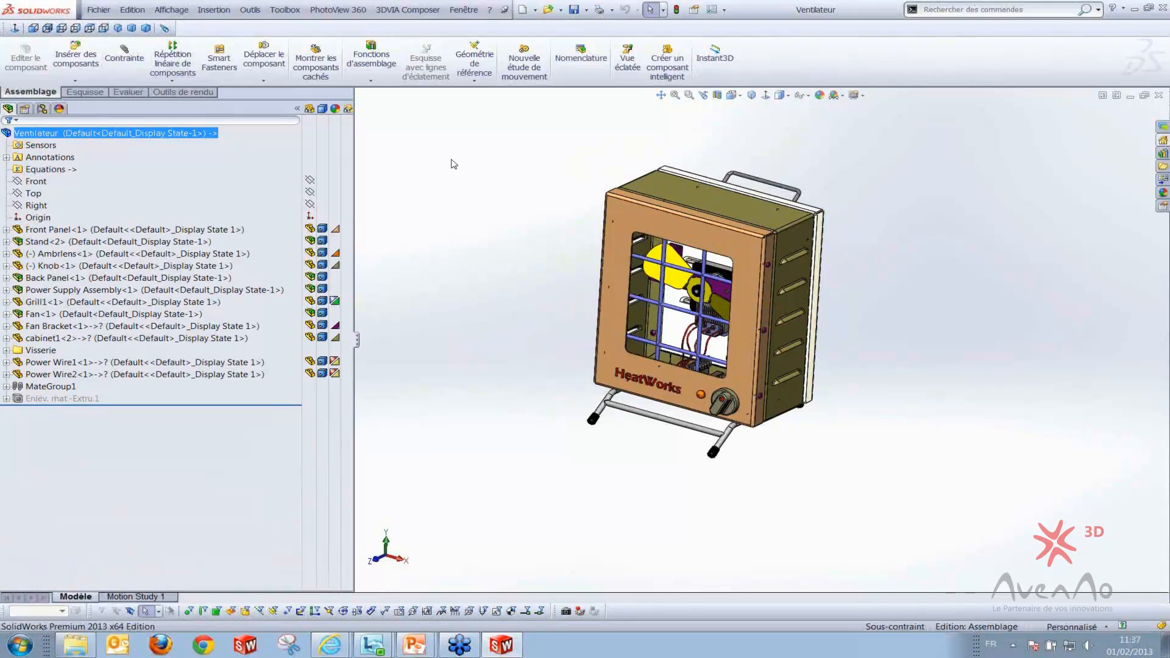
Create a drawing from the Ventilateur assembly on a standard A3 (ISO) sheet with its sheet format displayed
click(98, 10)
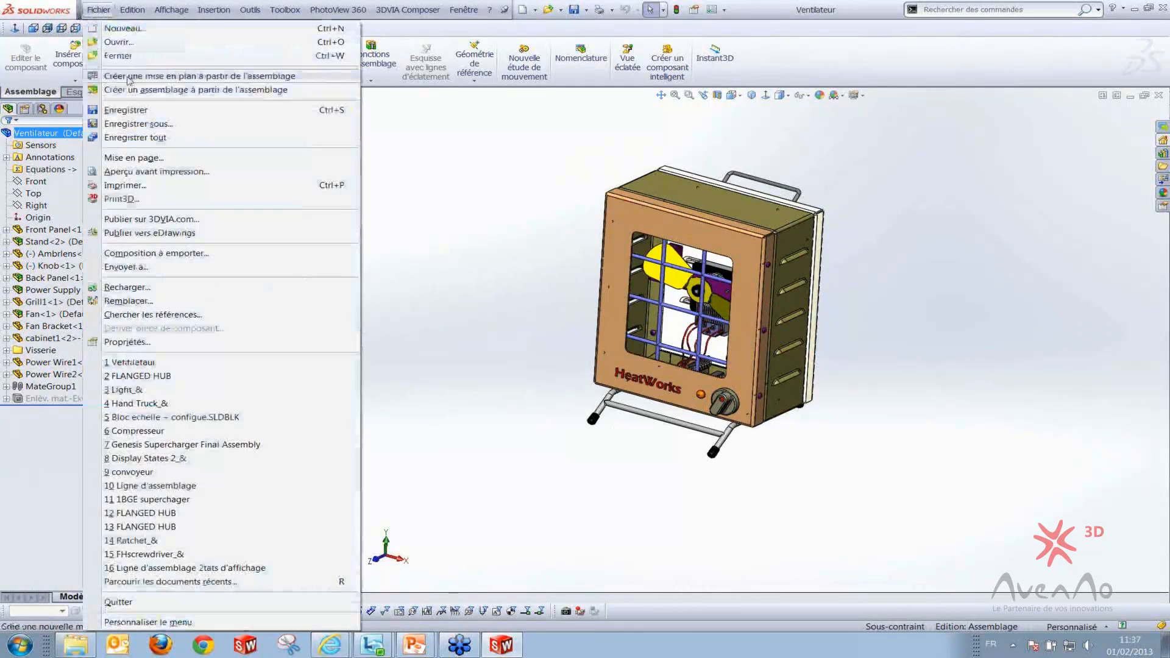
click(193, 78)
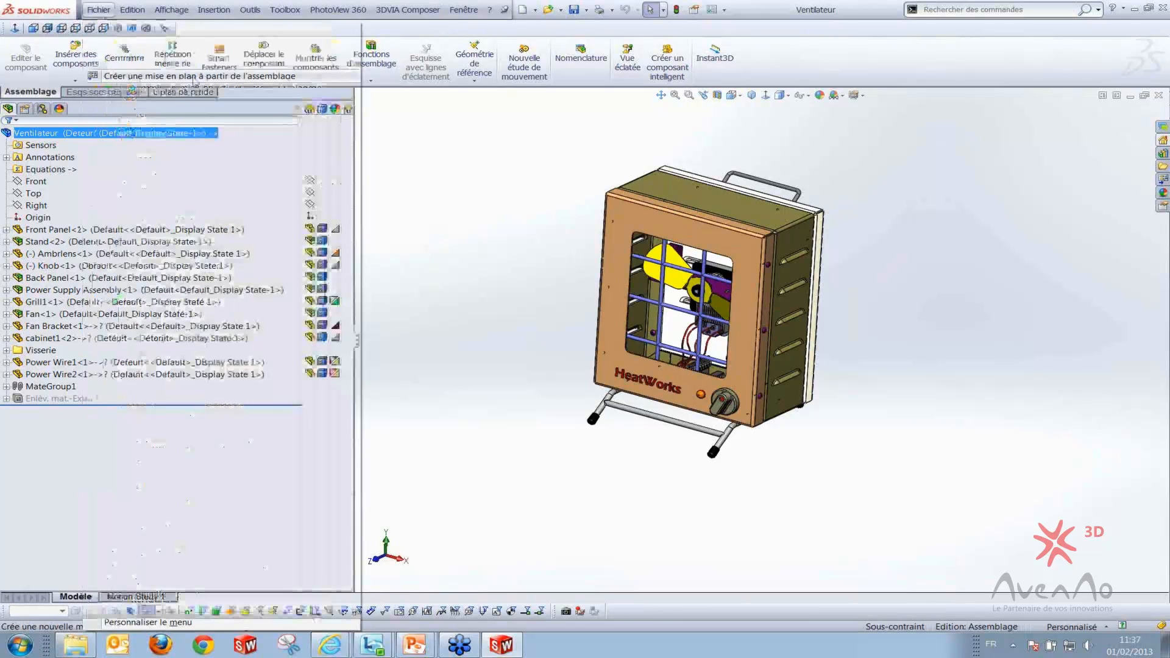
click(243, 220)
click(434, 402)
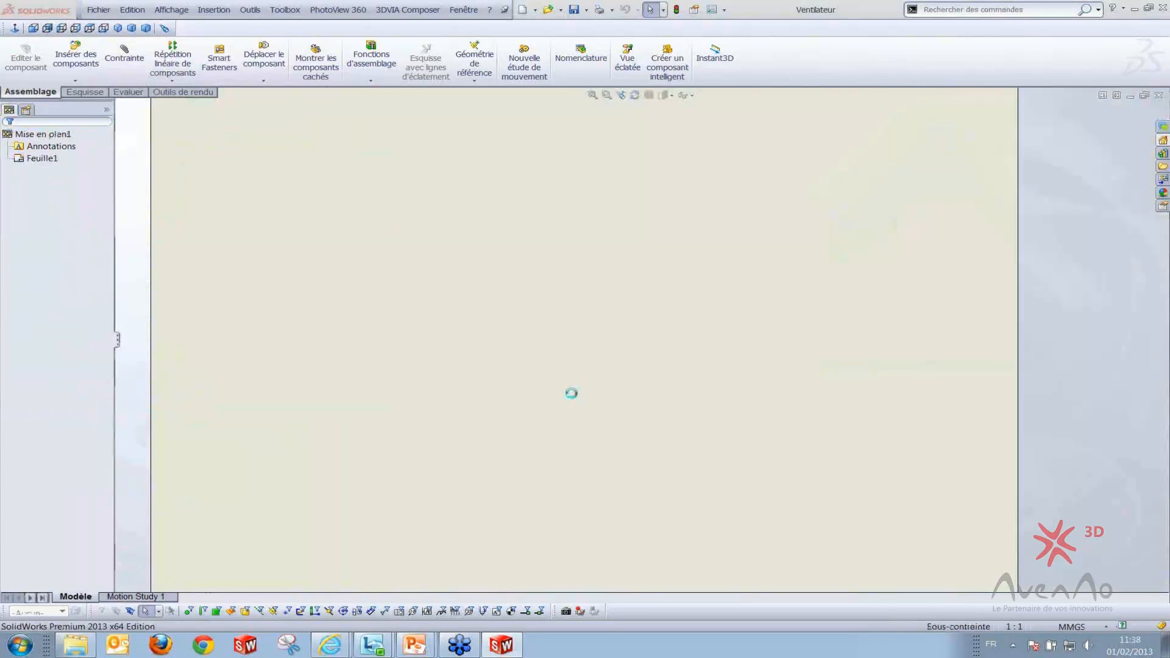
click(454, 299)
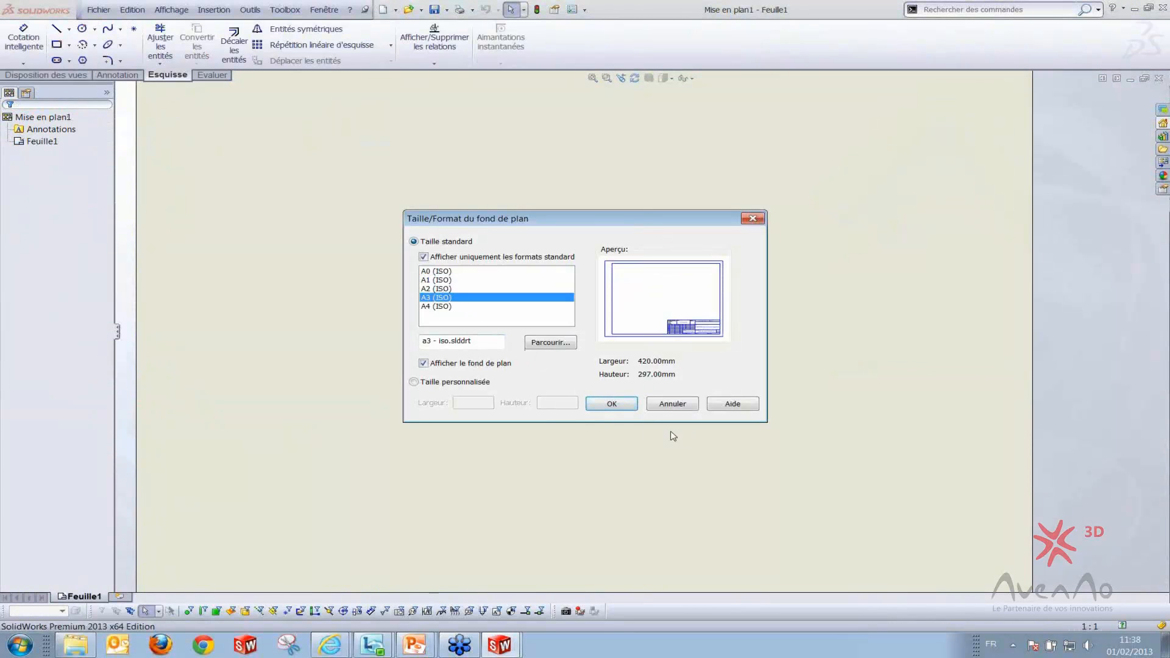
click(620, 408)
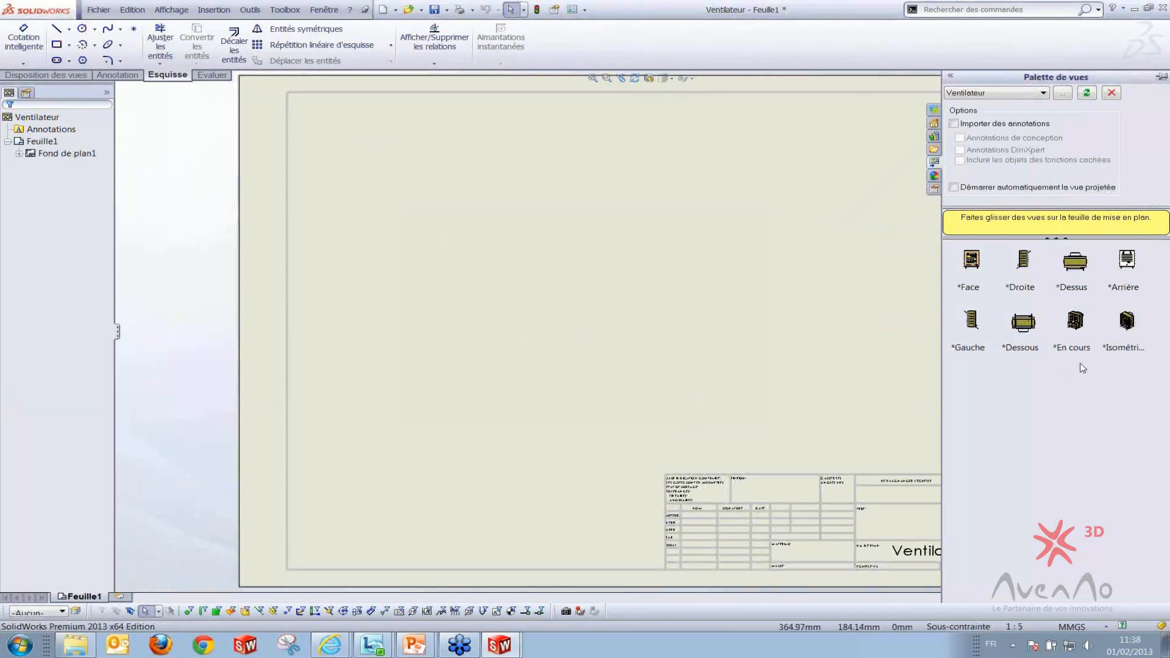
Place an isometric view of the fan heater on the right half of the sheet and display it shaded with edges
drag(1121, 340, 814, 317)
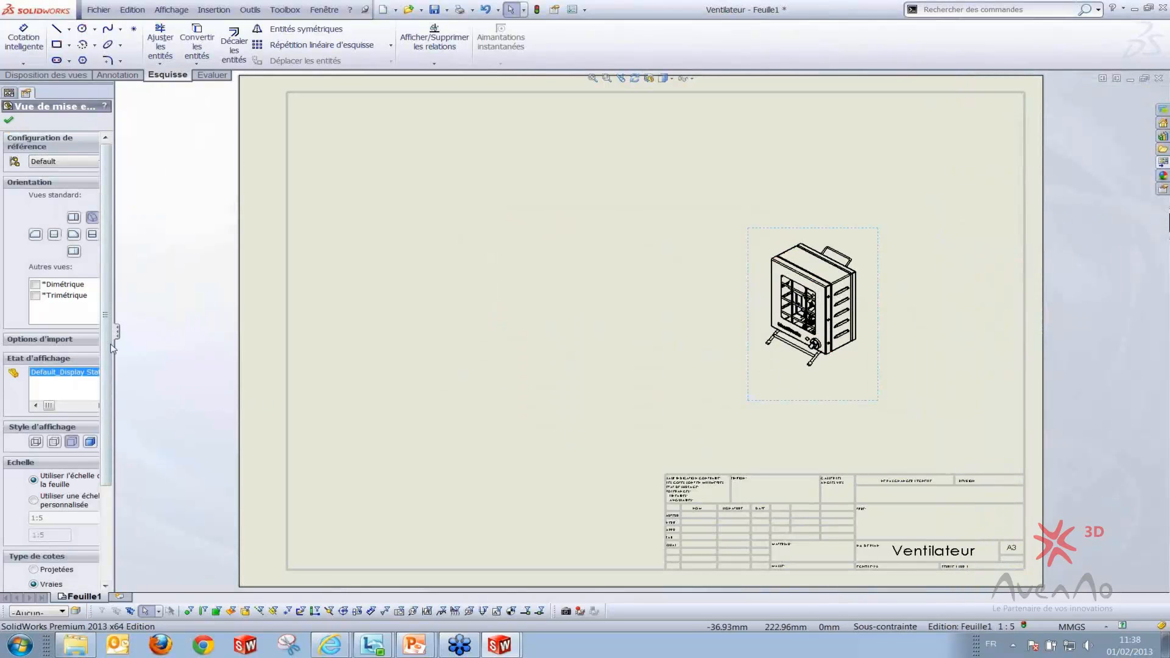
click(90, 442)
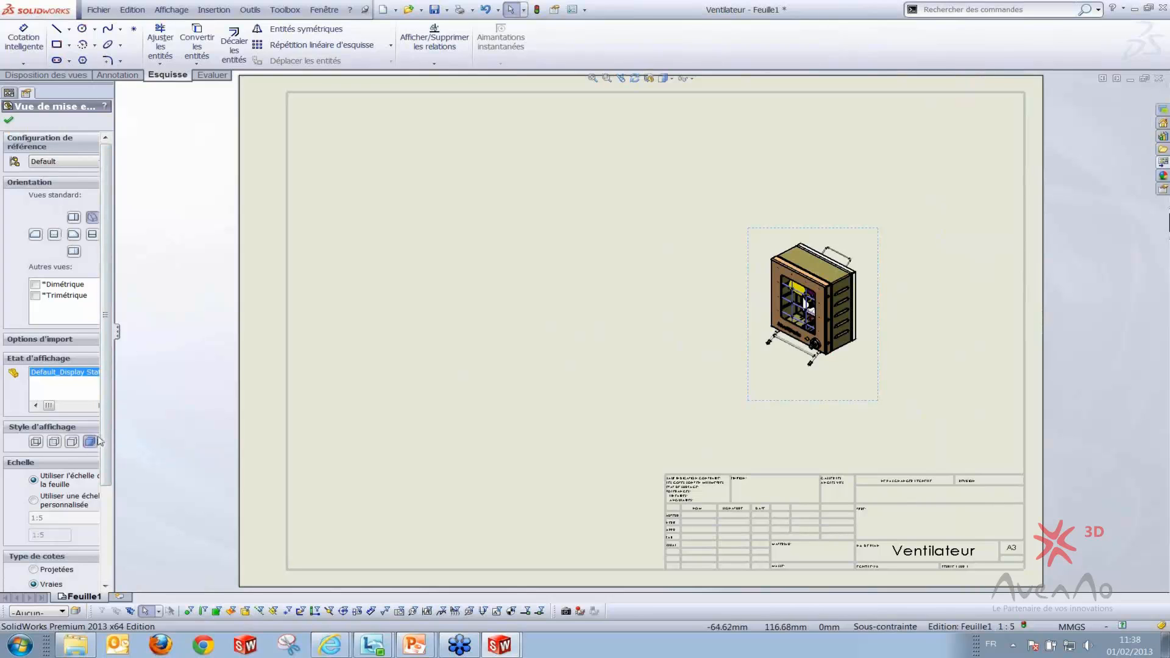
drag(114, 431, 256, 434)
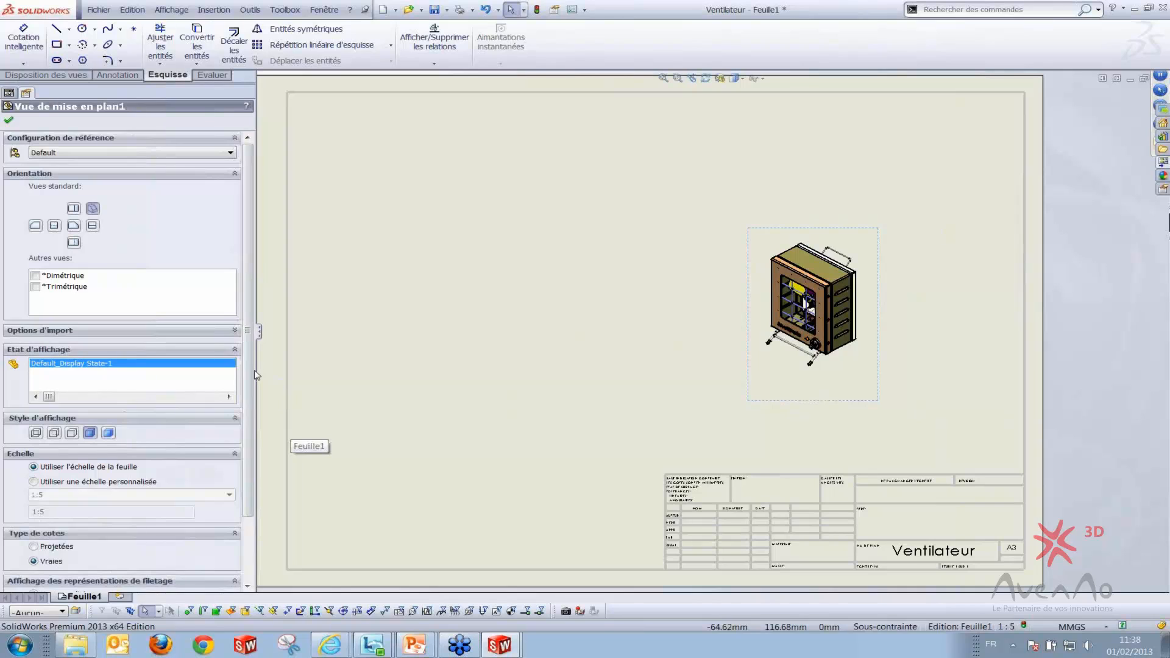
click(260, 395)
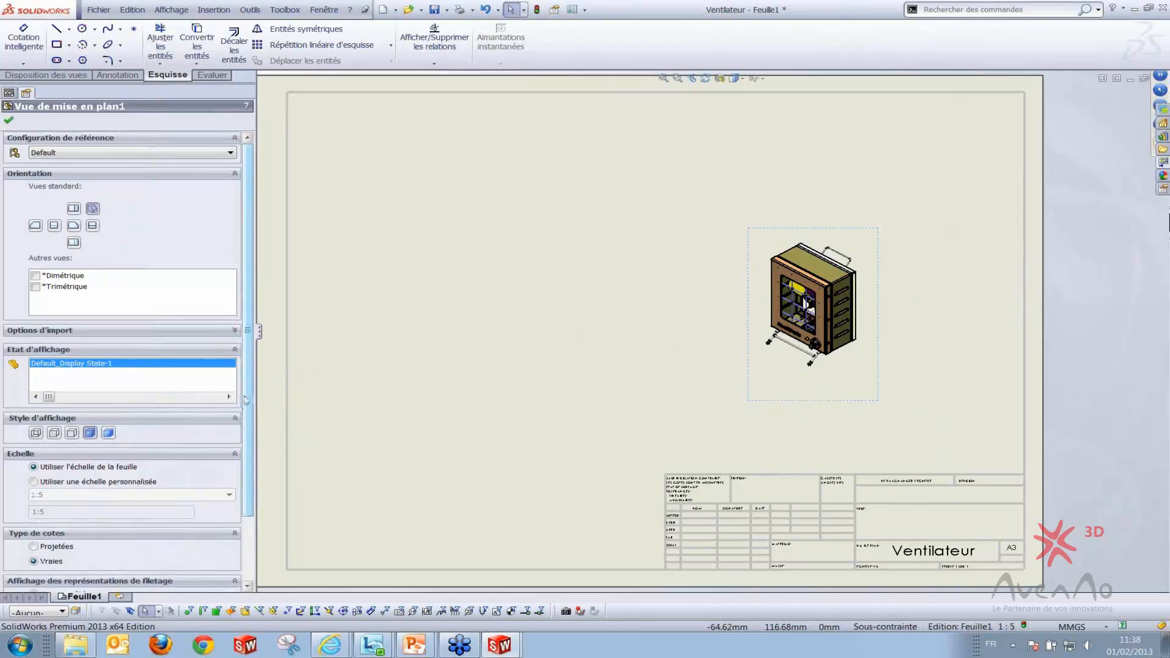
scroll(121, 402, down, 3)
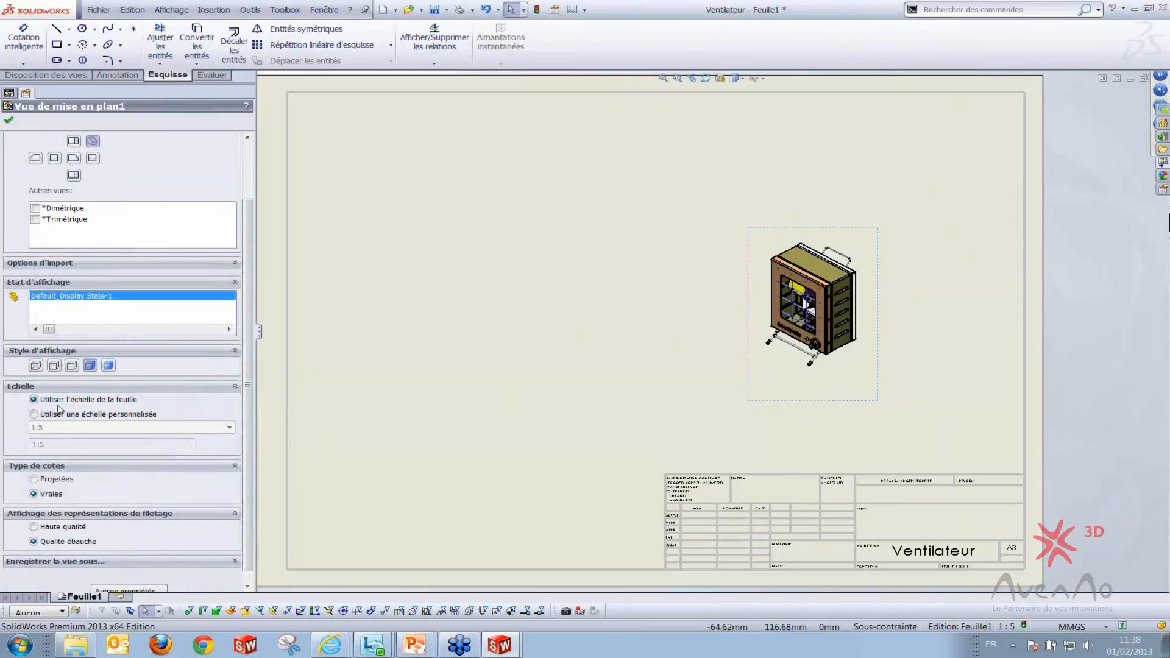
click(445, 438)
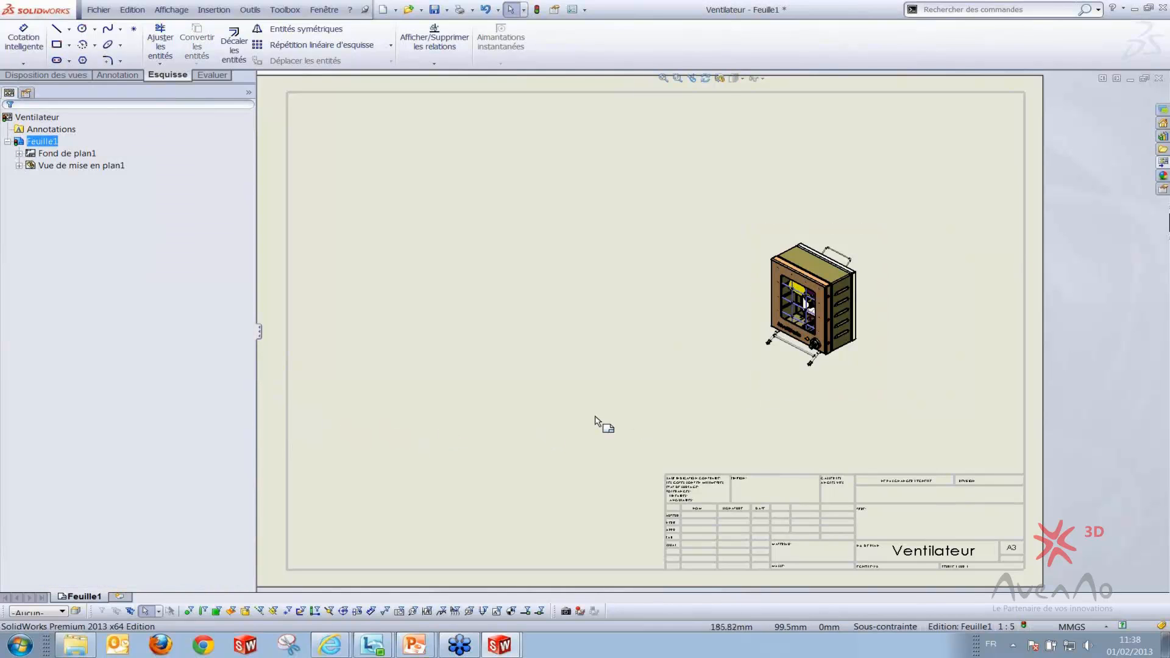
Set the scale of sheet Feuille1 to 1:2 in the sheet properties
right_click(690, 413)
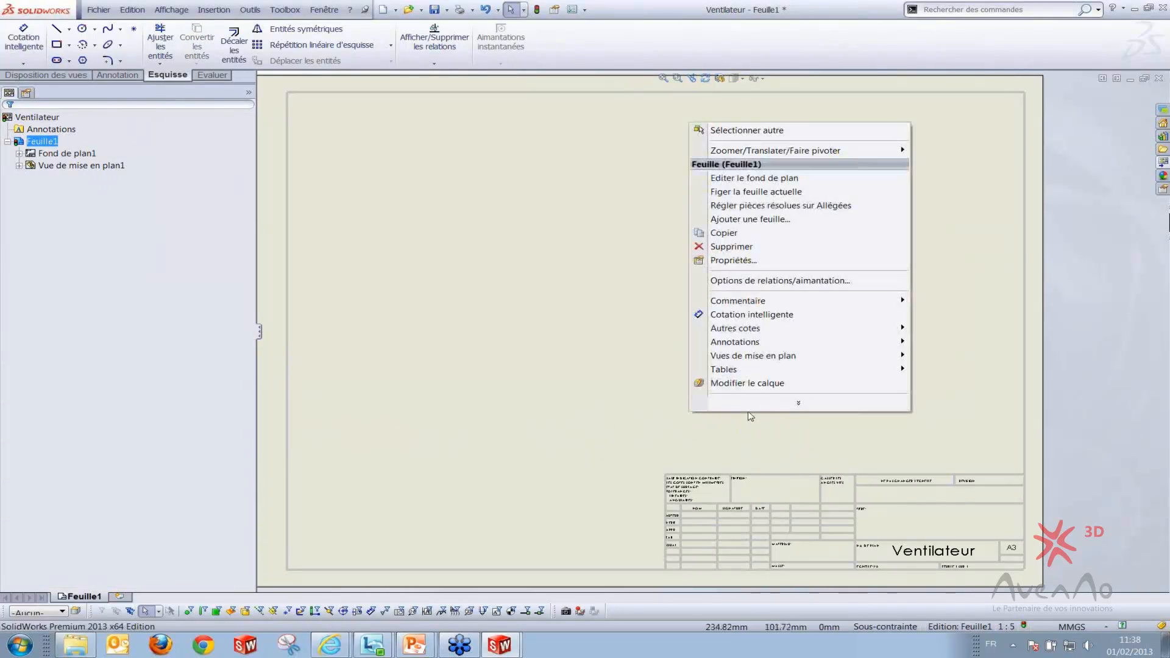
click(723, 261)
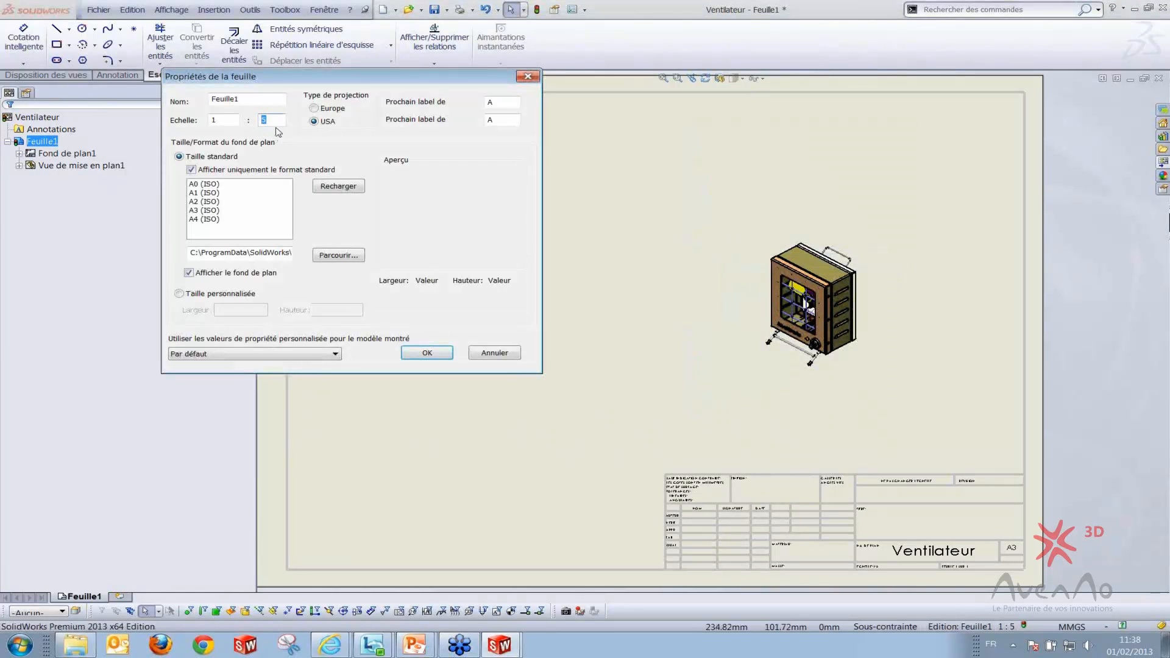
text(2)
key(Return)
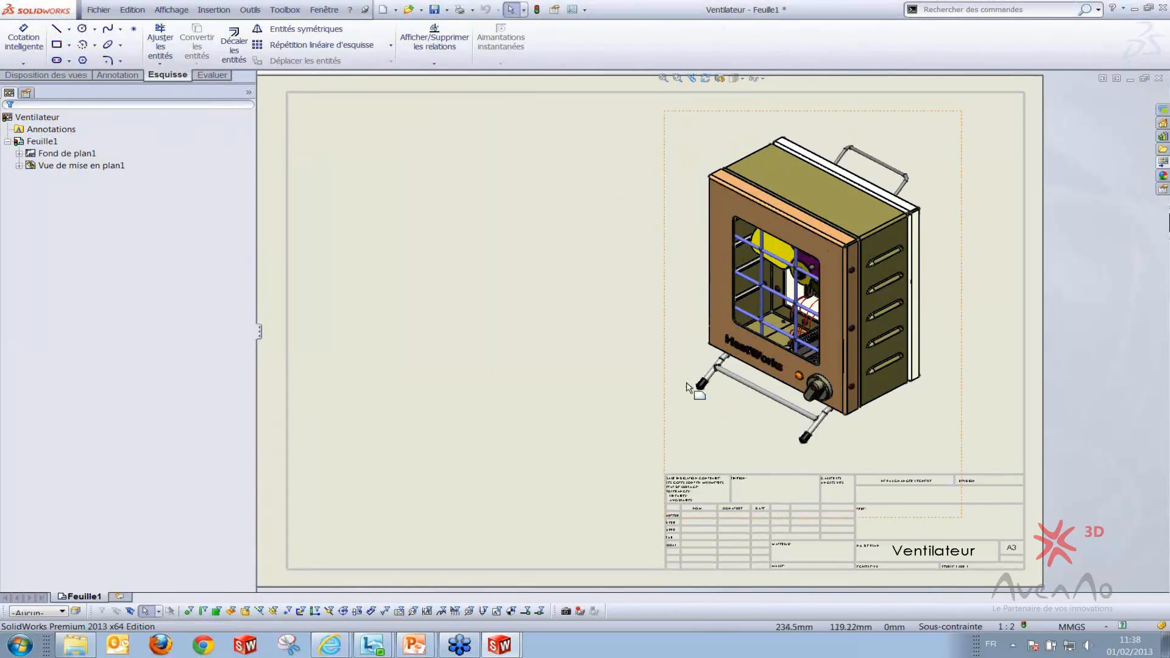
Give the isometric view a custom scale of 1:5 and compare it with the scale in the title block
scroll(750, 381, down, 5)
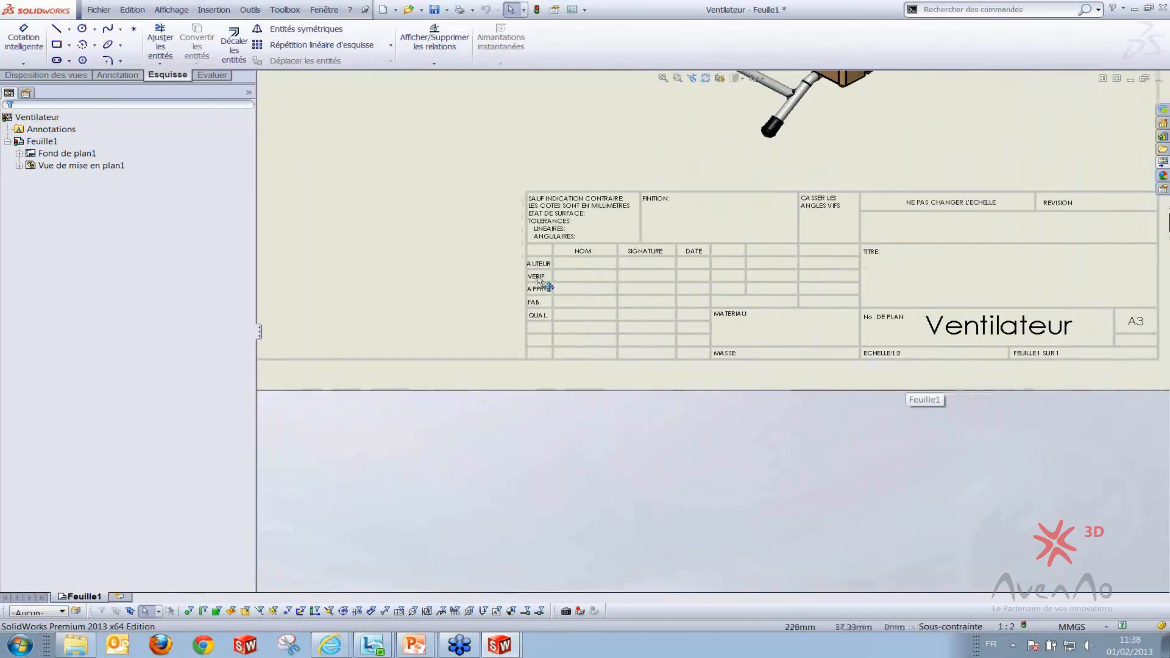
scroll(599, 259, up, 5)
middle_drag(611, 240, 614, 303)
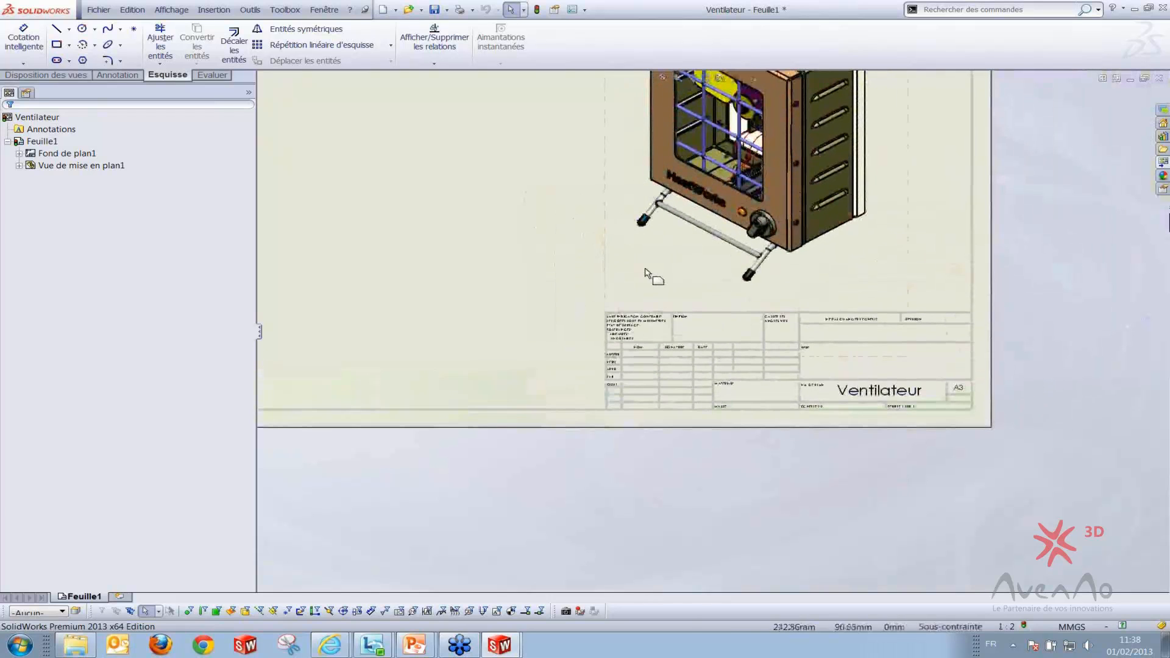
click(648, 270)
click(34, 481)
scroll(796, 401, up, 1)
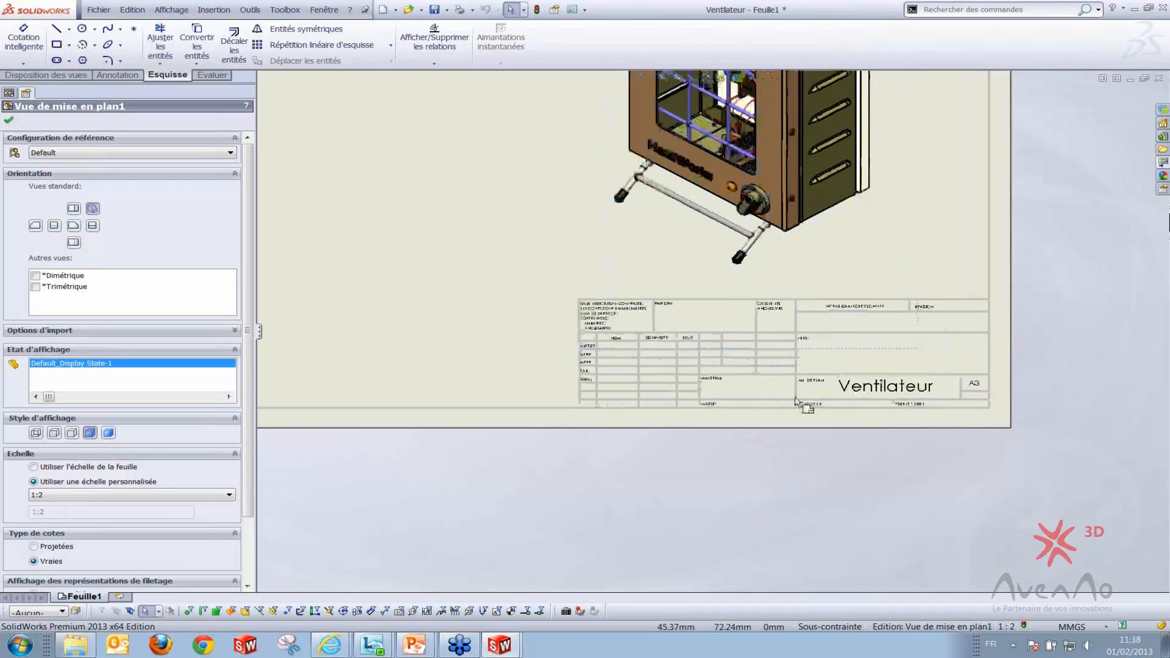
scroll(796, 402, up, 1)
click(121, 495)
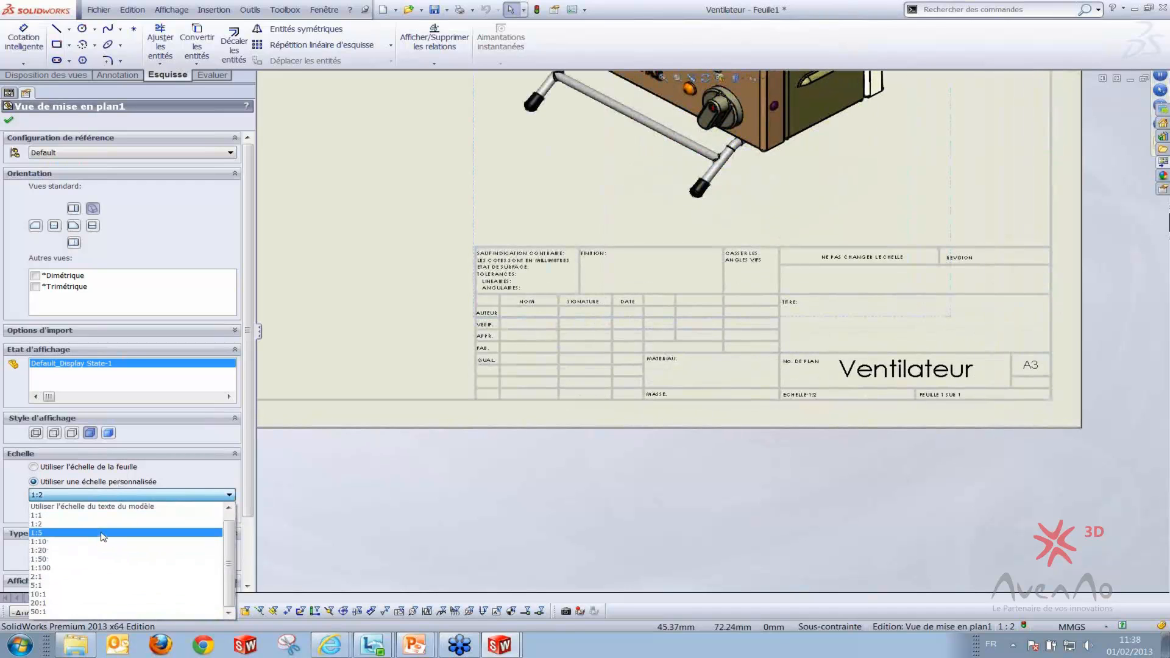
click(103, 534)
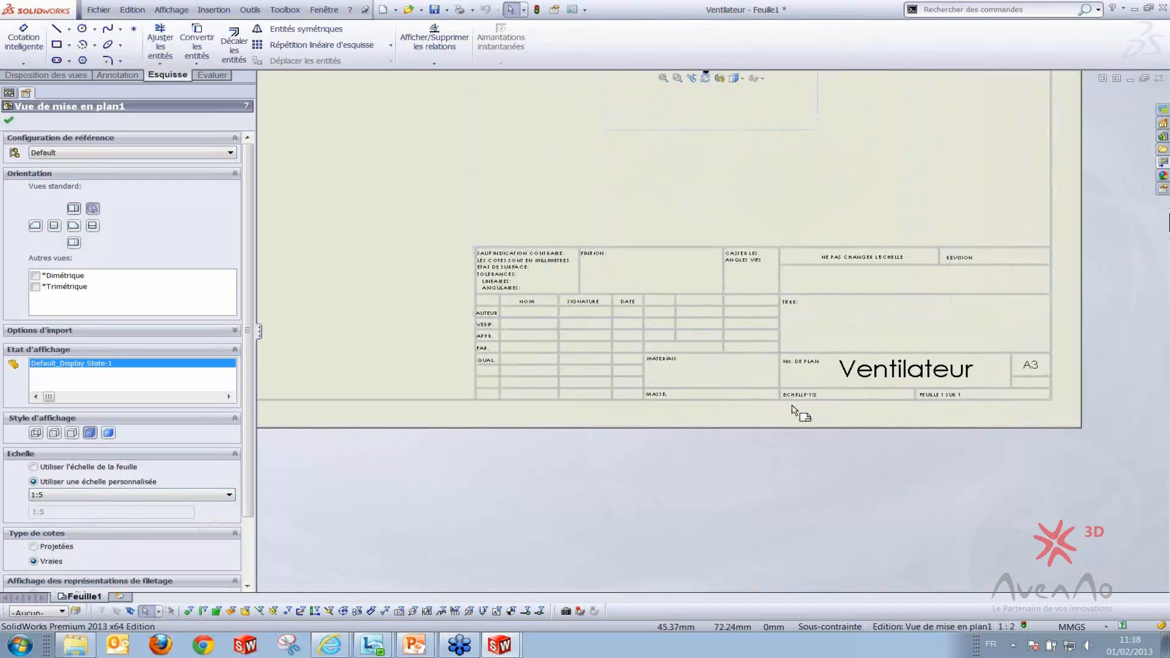
scroll(796, 409, up, 3)
scroll(725, 211, down, 2)
middle_drag(725, 211, 734, 449)
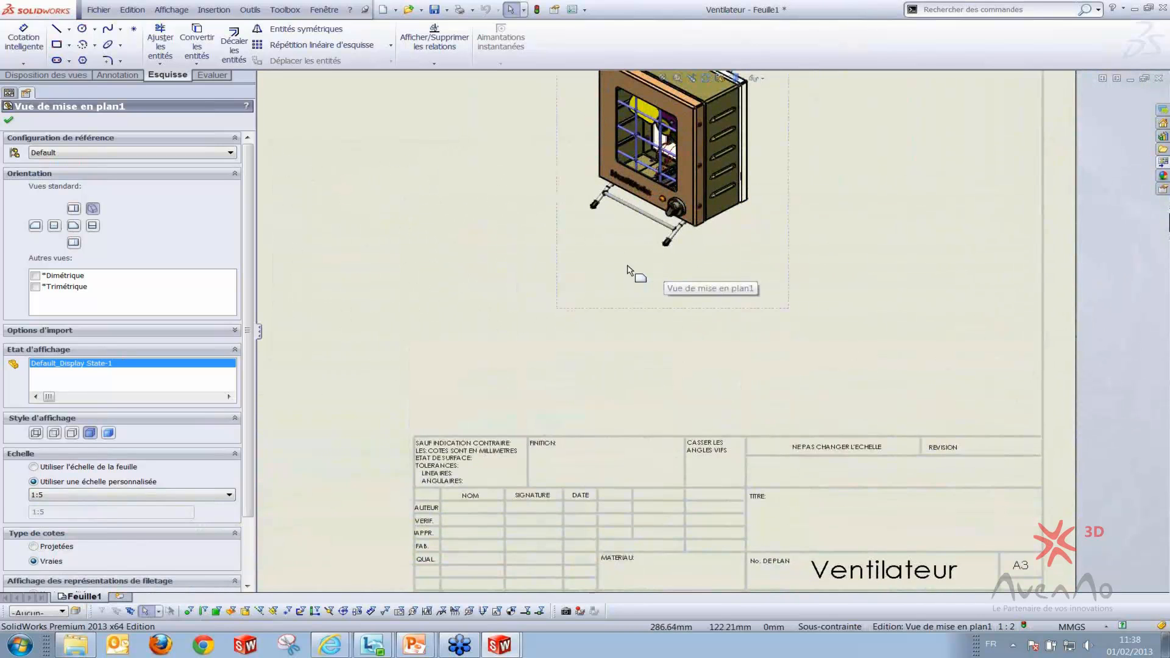
middle_drag(644, 267, 650, 298)
middle_drag(680, 345, 680, 304)
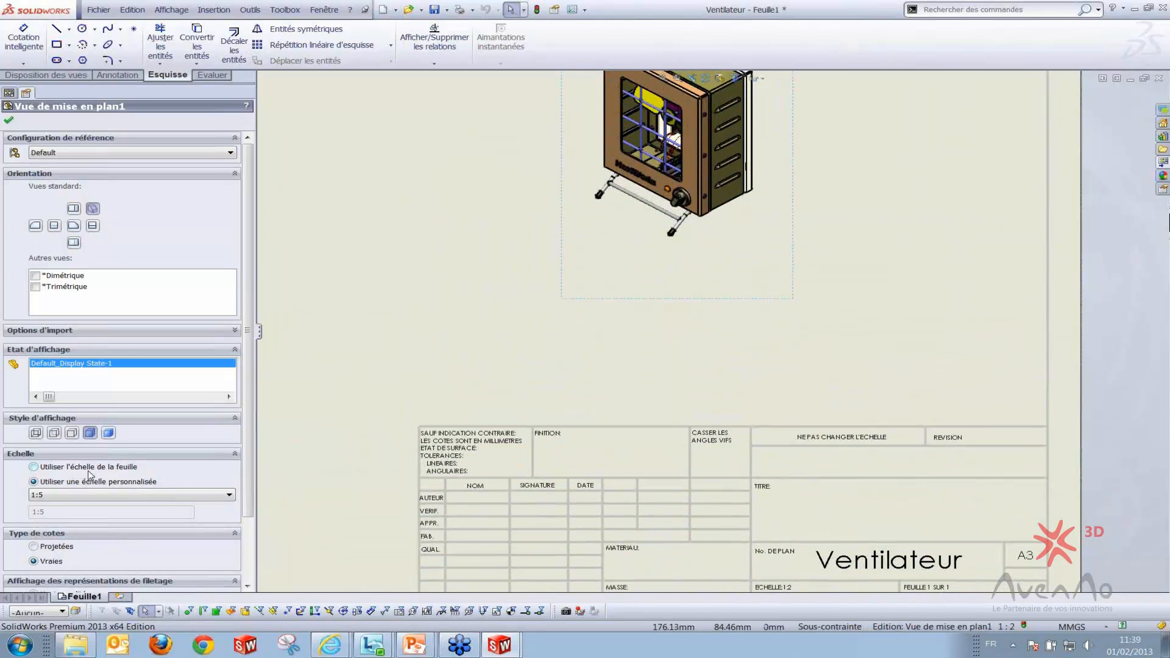
Make the isometric view use the sheet scale again
click(88, 469)
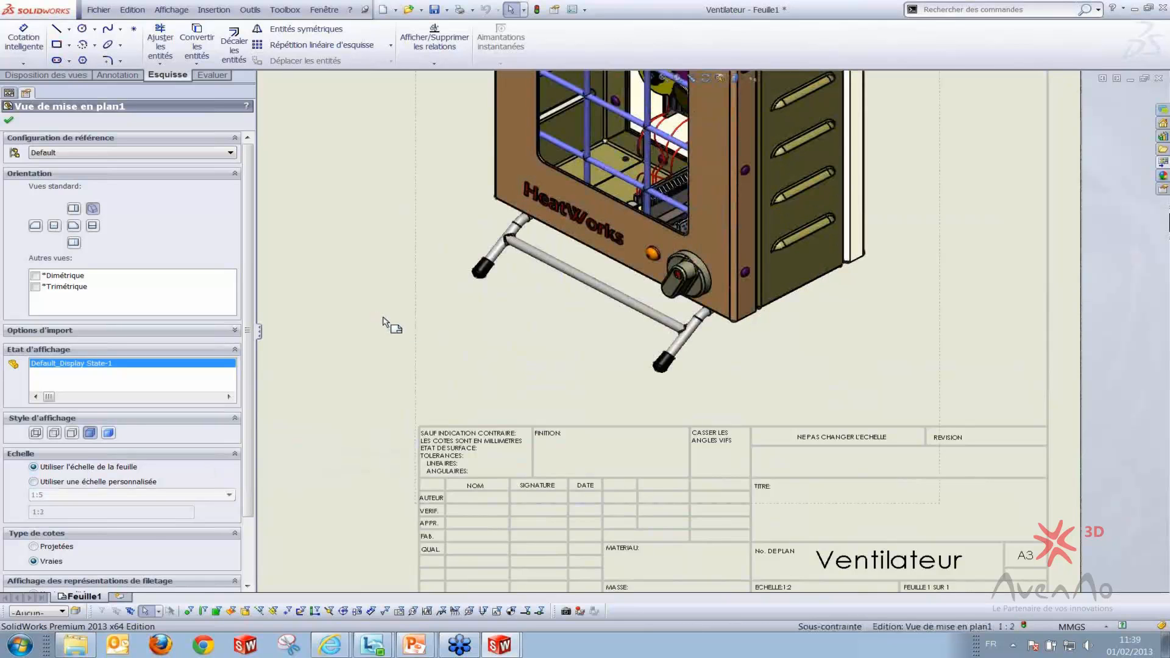
scroll(390, 325, up, 2)
scroll(418, 341, down, 2)
click(420, 343)
scroll(573, 362, down, 1)
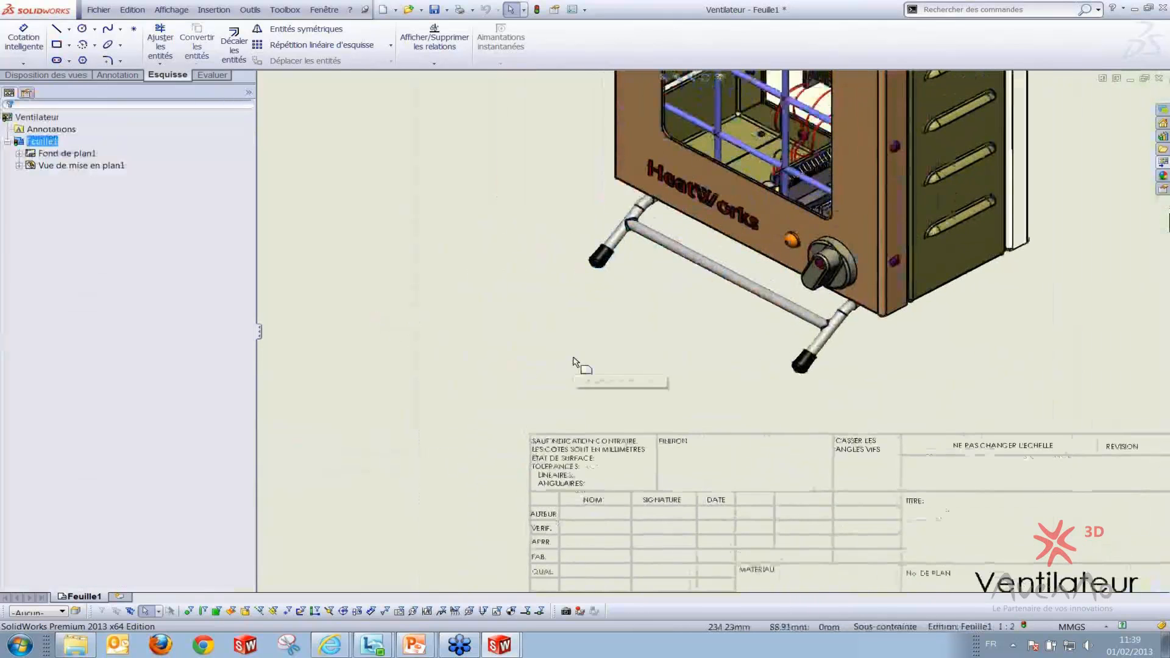
scroll(575, 362, up, 2)
scroll(575, 362, down, 2)
scroll(573, 362, up, 3)
Paste a copy of the isometric view on the left half of the sheet and move it up beside the original
click(674, 336)
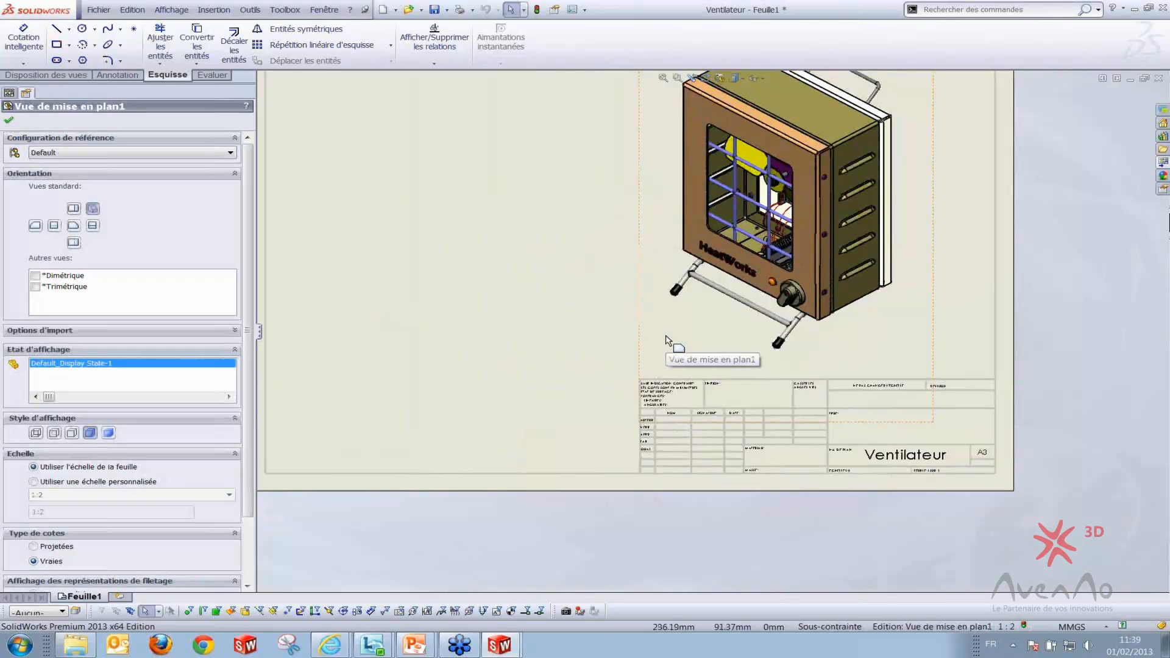
click(426, 318)
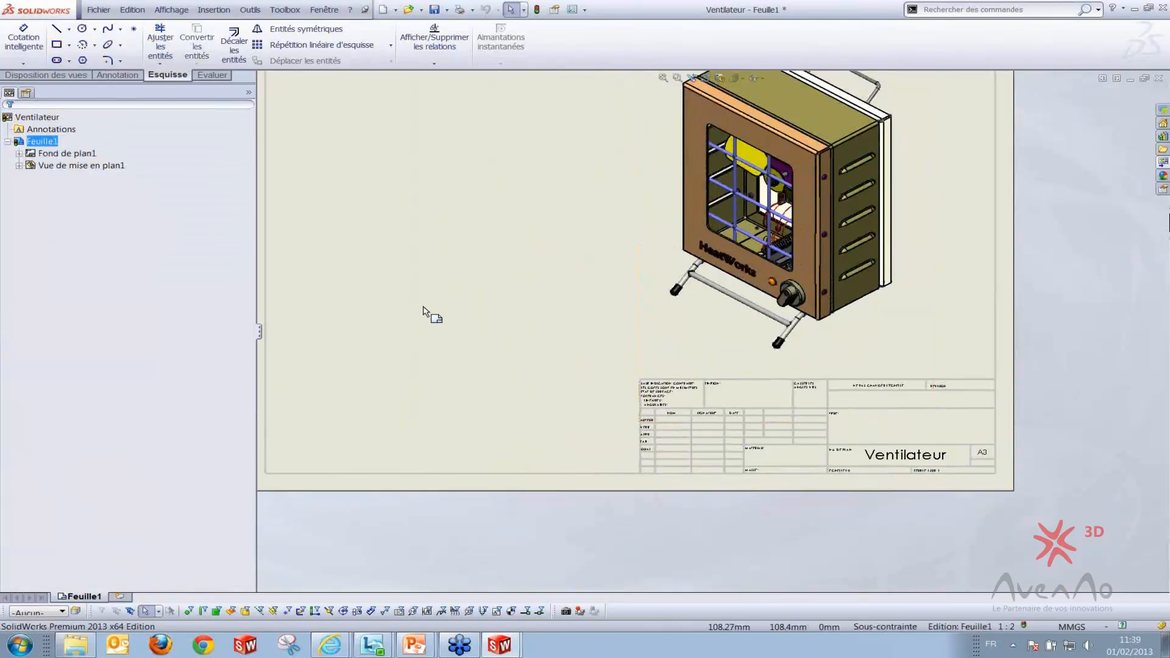
click(424, 308)
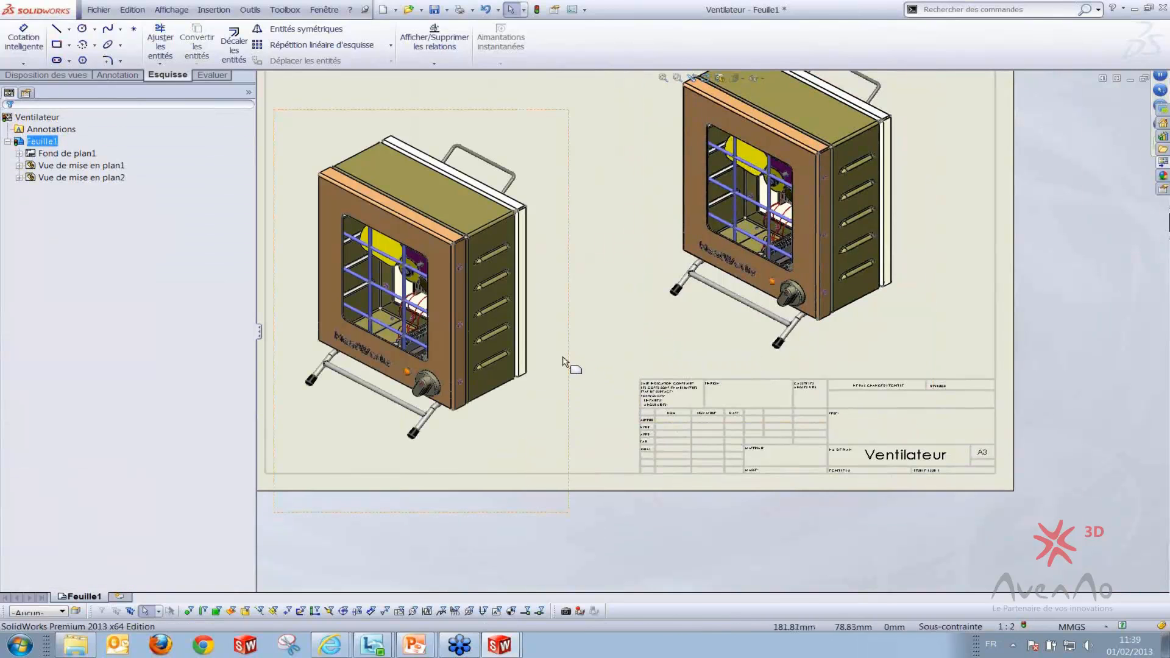
drag(567, 264, 565, 169)
scroll(558, 265, up, 3)
middle_drag(528, 296, 603, 339)
click(642, 304)
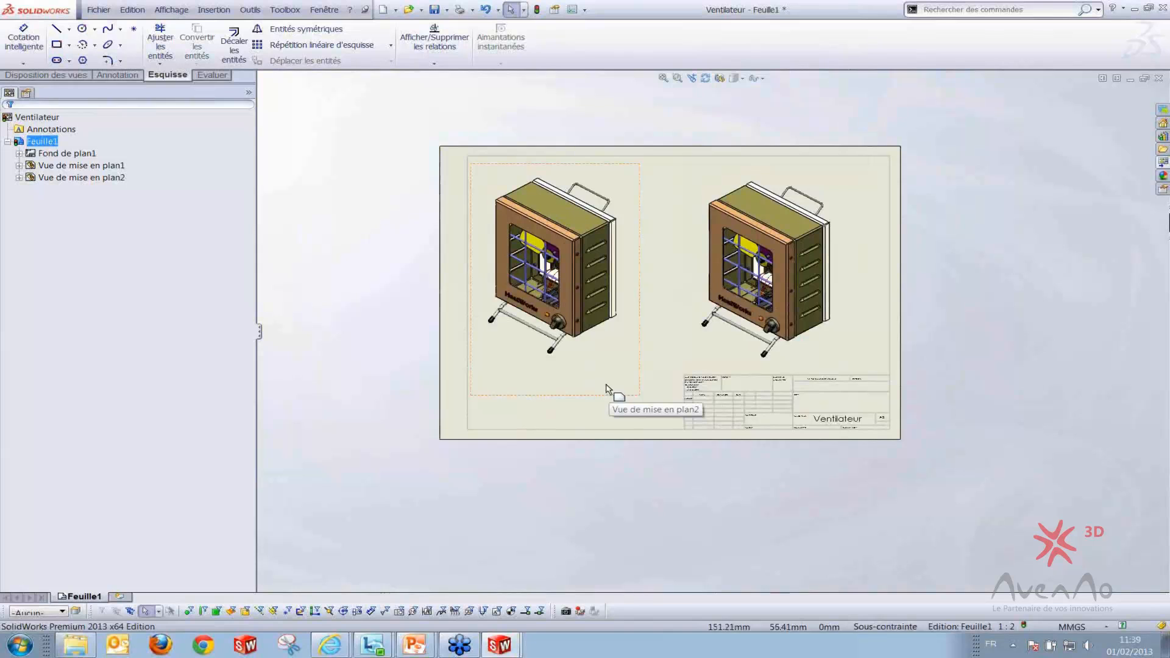
Open the source assembly from the copied view and show its configurations and display states
scroll(469, 233, down, 1)
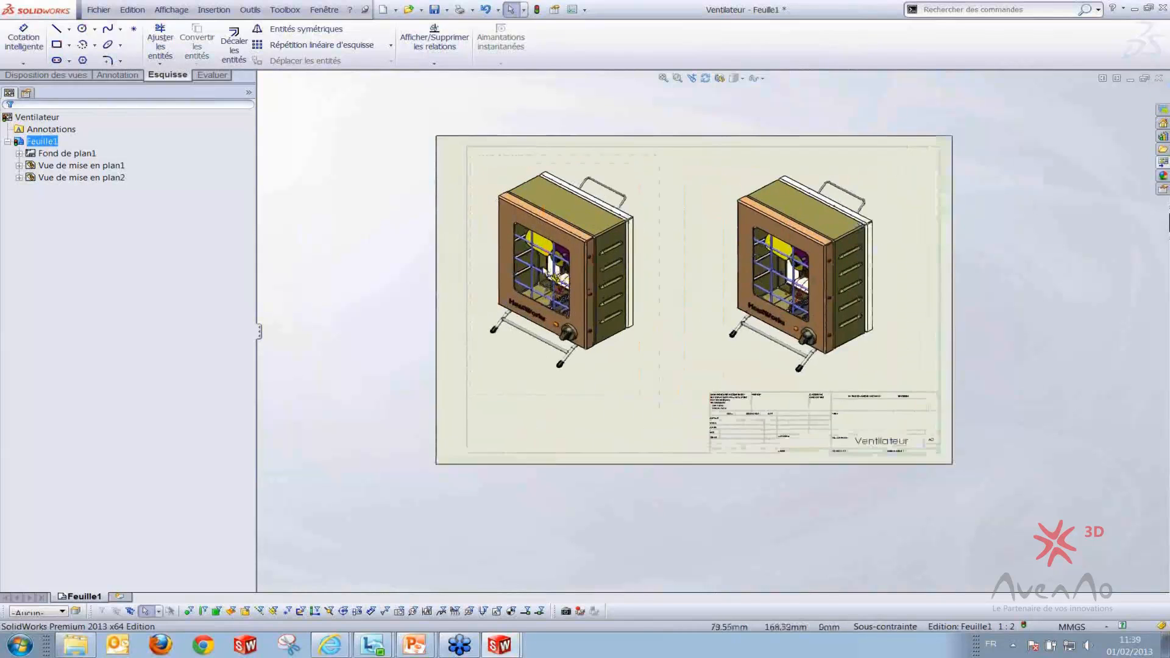
scroll(471, 236, down, 1)
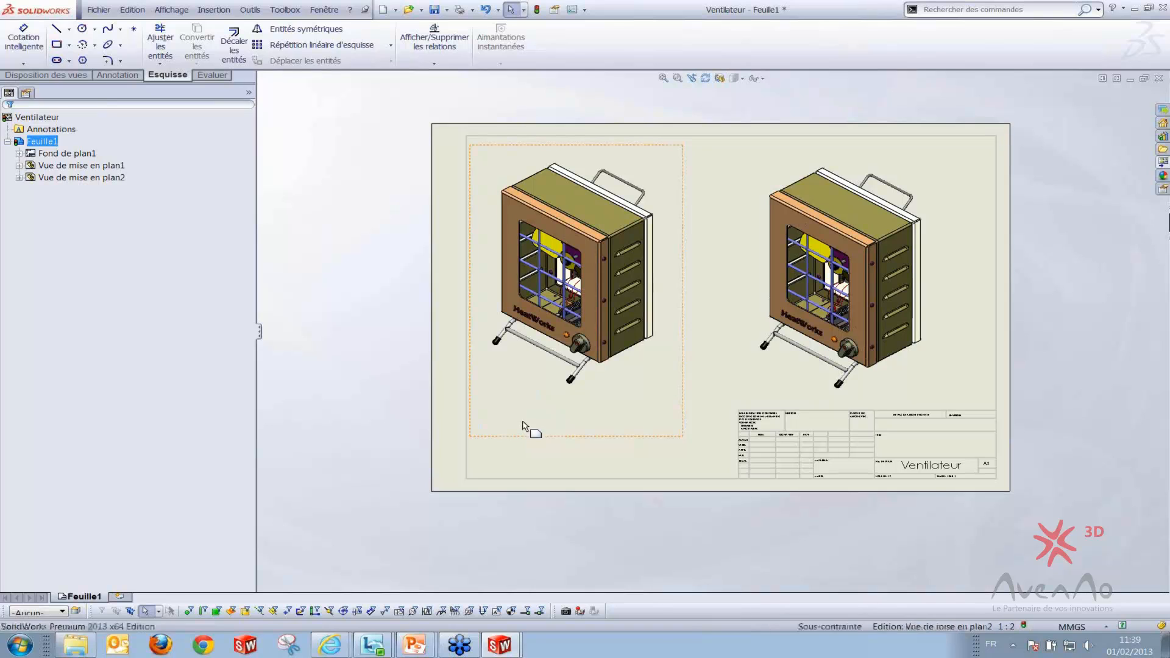
click(549, 393)
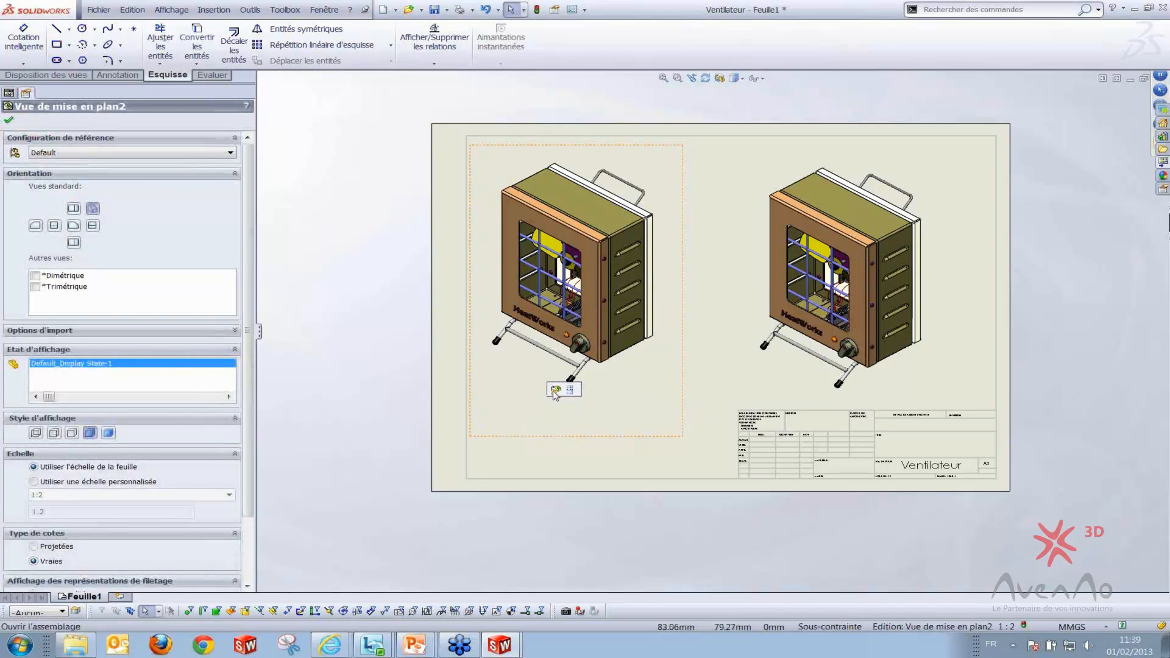
click(554, 391)
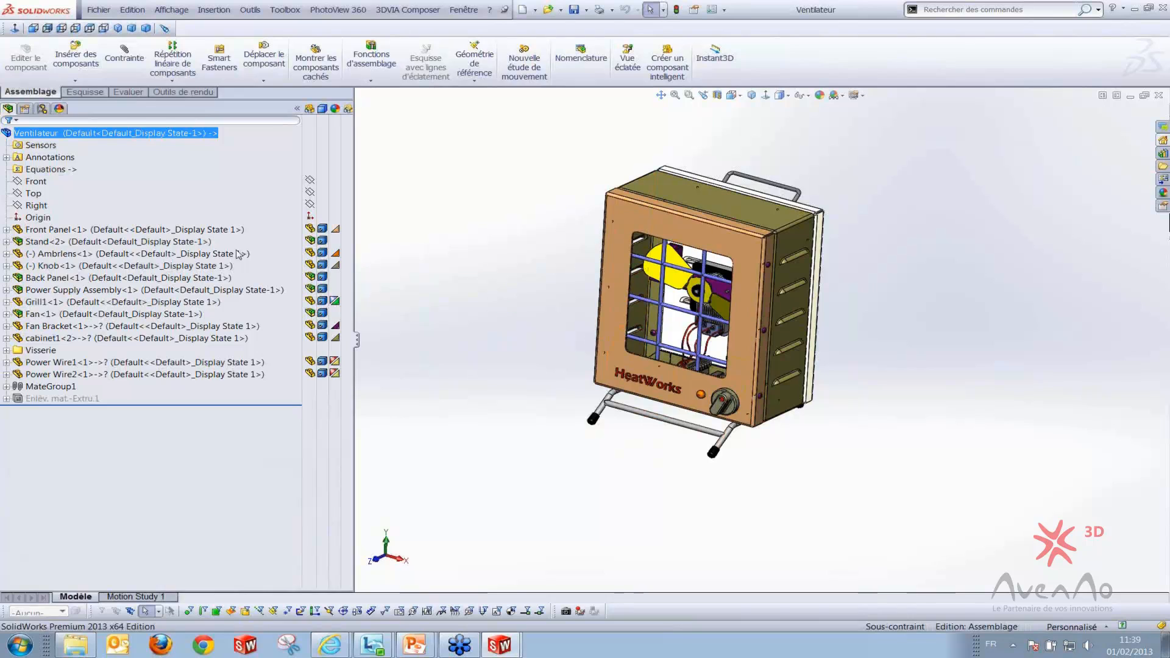
click(42, 110)
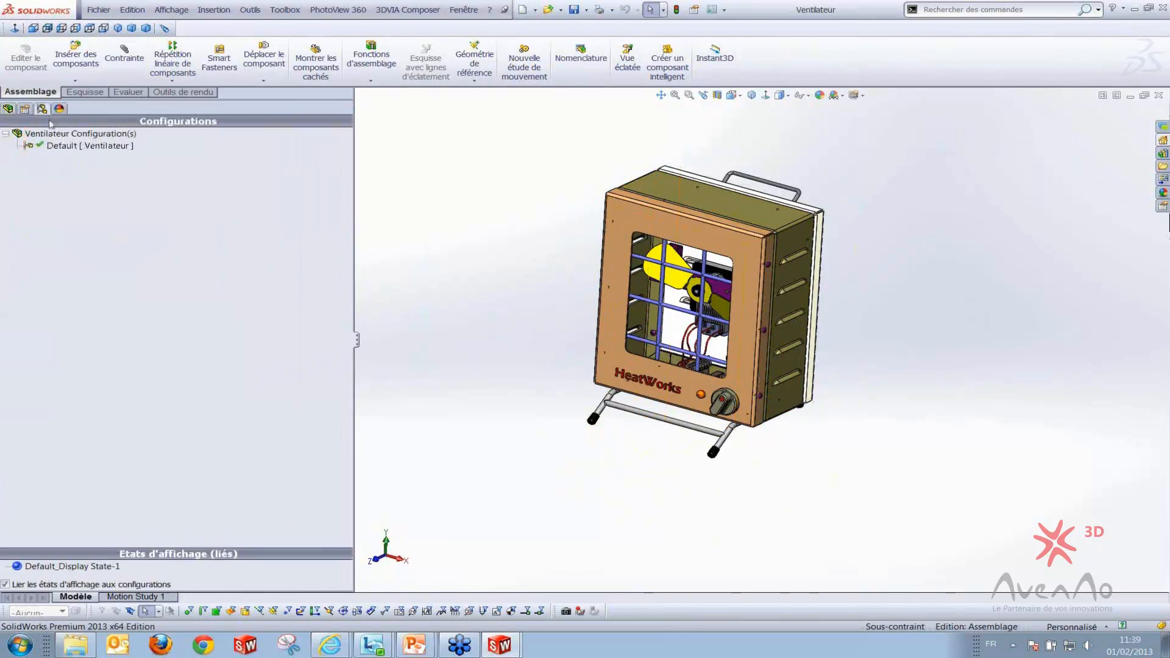
Show the component tree above the configurations and display states, collapse Power Supply Assembly and resize the areas so the components fit
drag(163, 554, 166, 484)
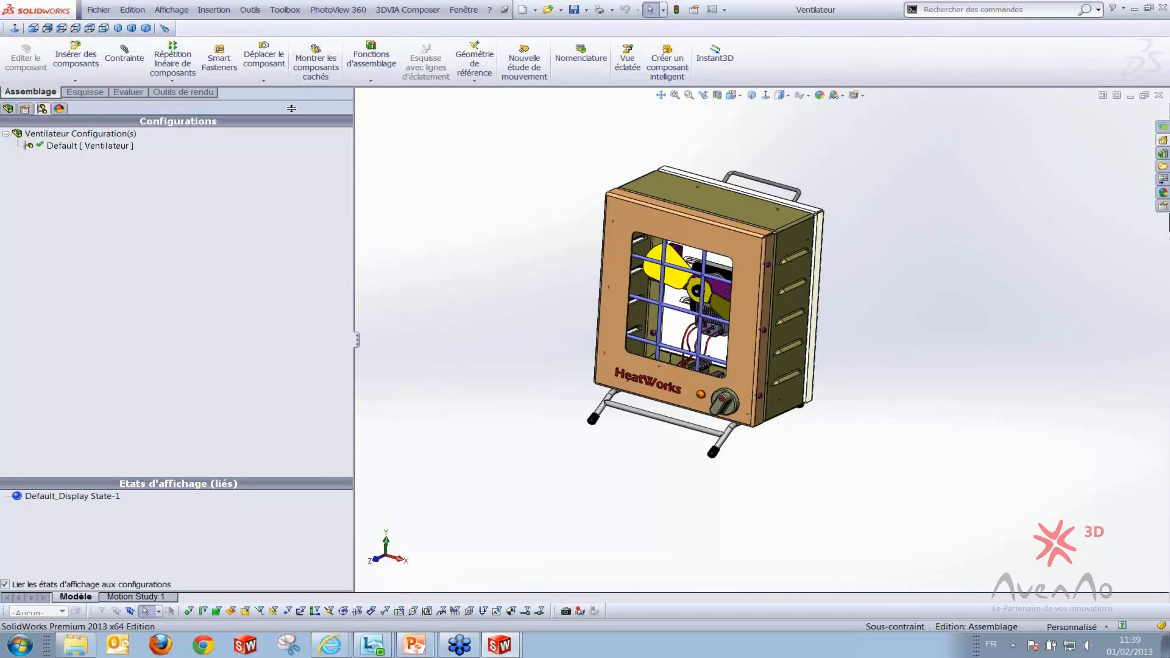
drag(279, 336, 279, 339)
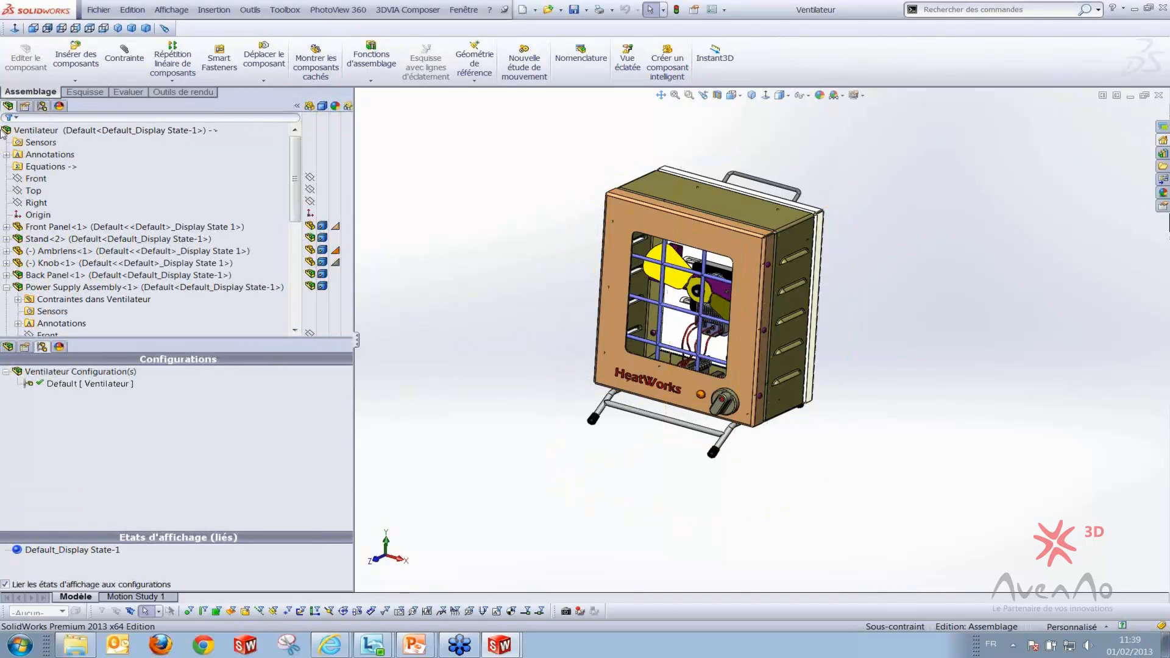
click(32, 124)
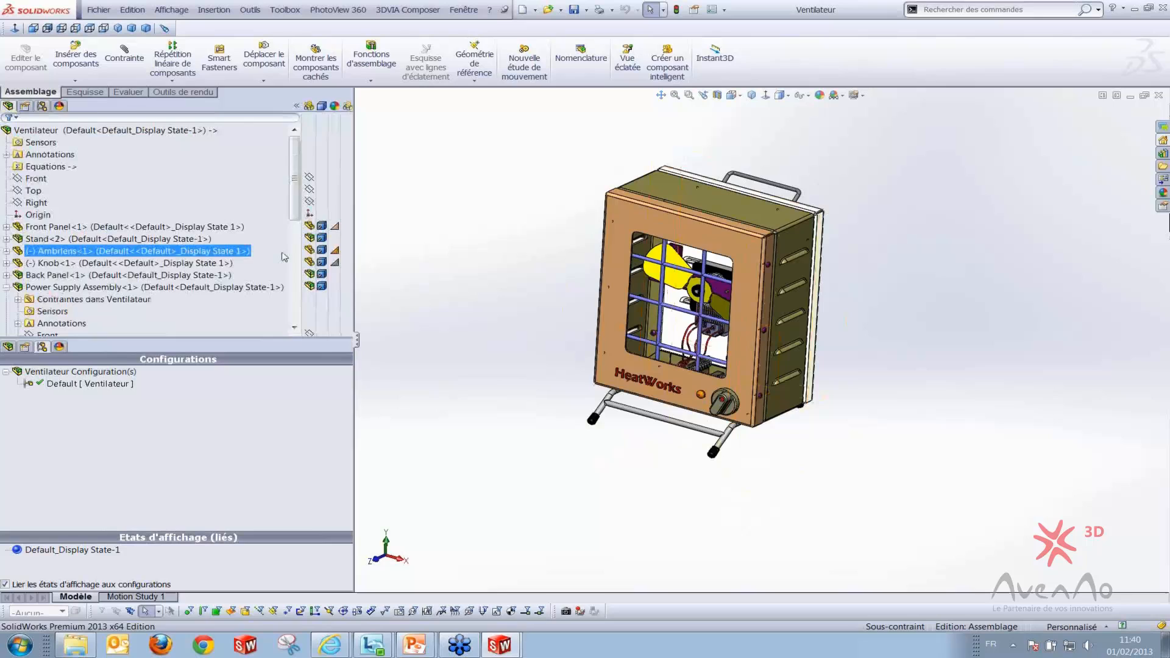
scroll(152, 244, down, 2)
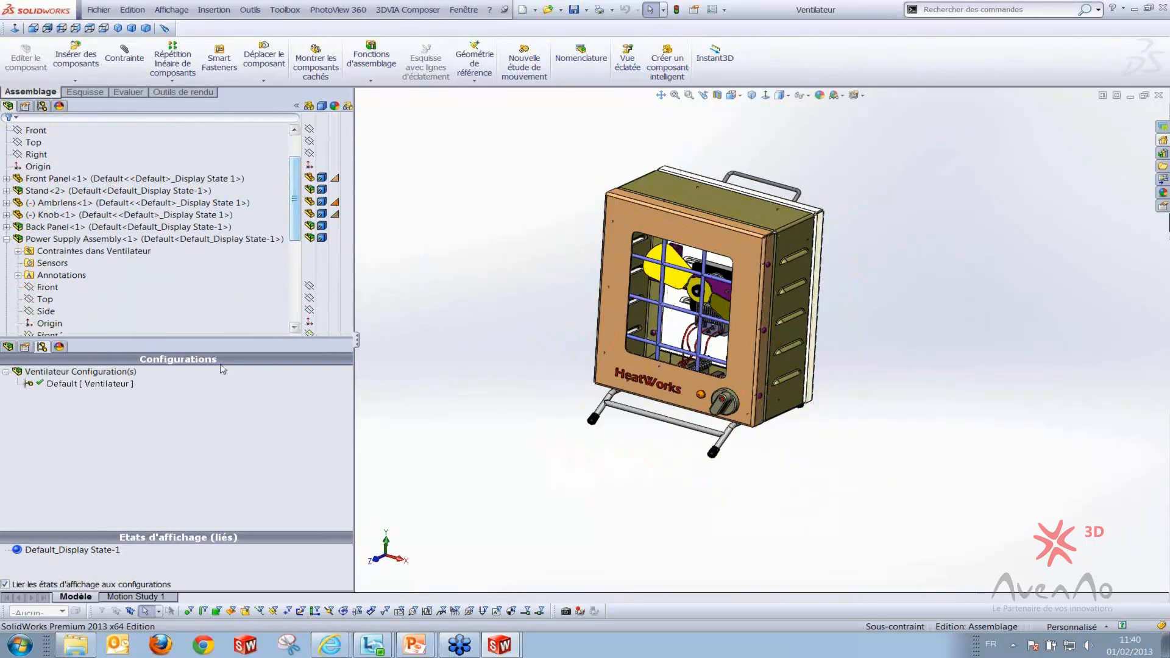
click(6, 239)
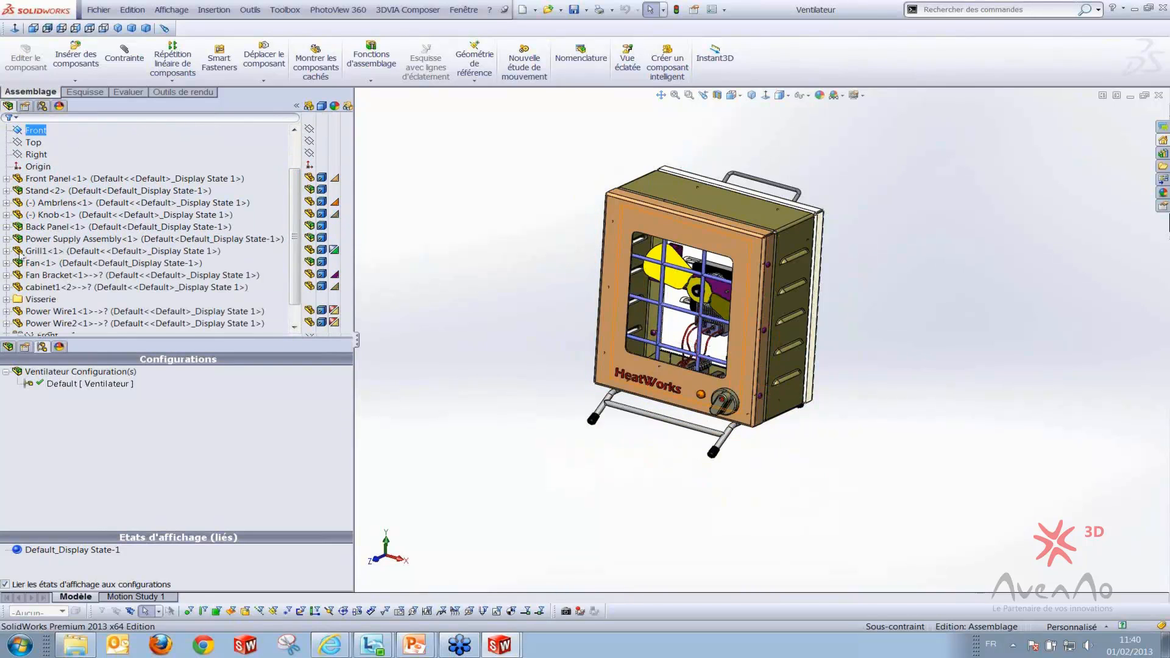
drag(186, 337, 182, 369)
drag(188, 504, 189, 476)
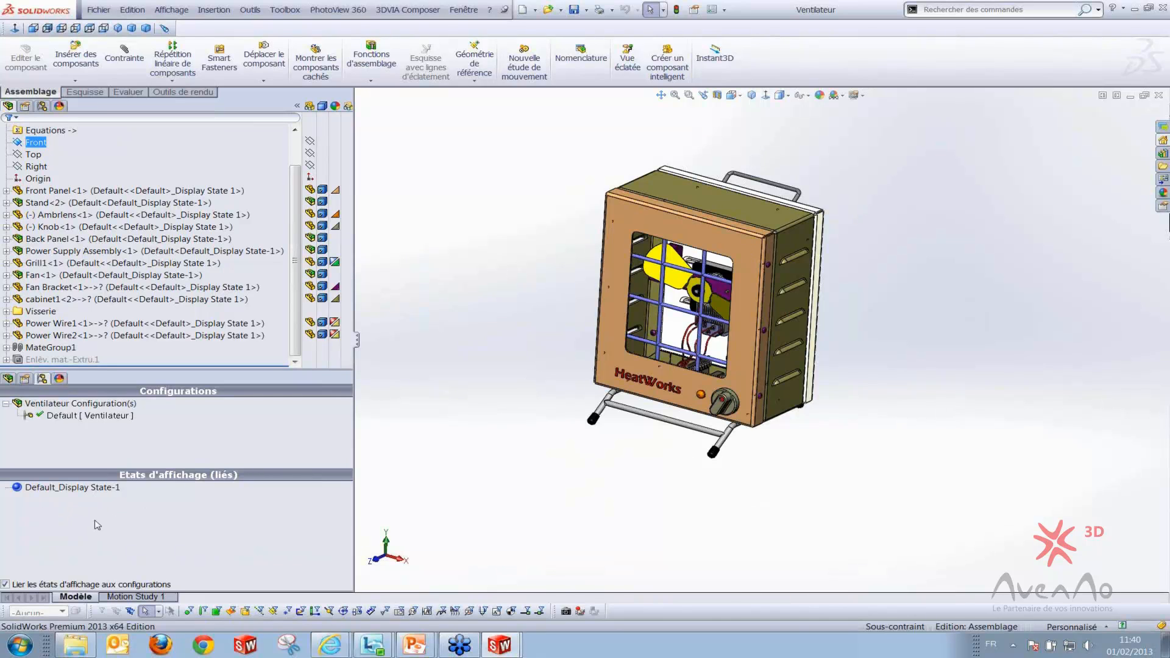
Add a new display state to the assembly and name it "Système elec + pal"
right_click(34, 525)
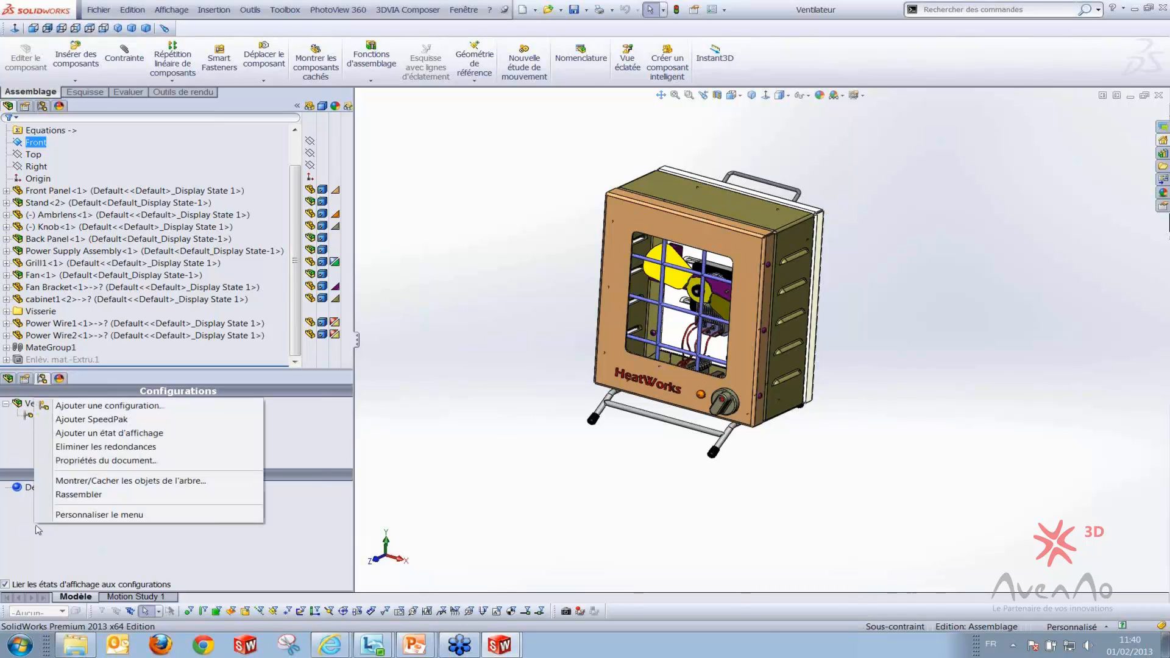
click(64, 549)
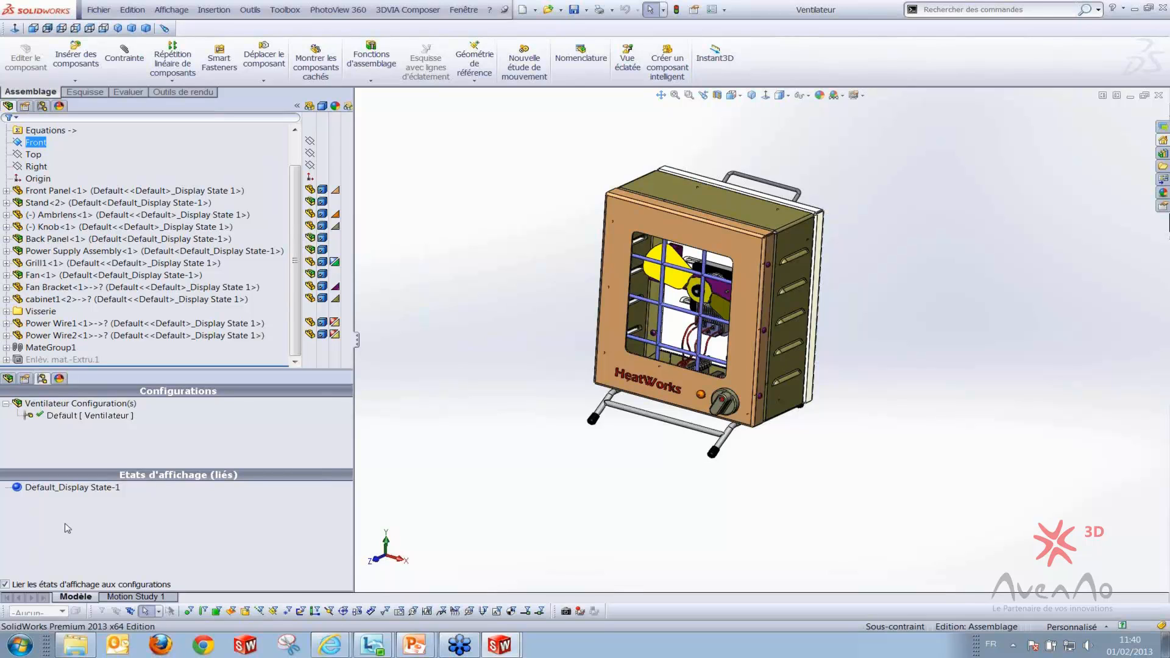
right_click(67, 528)
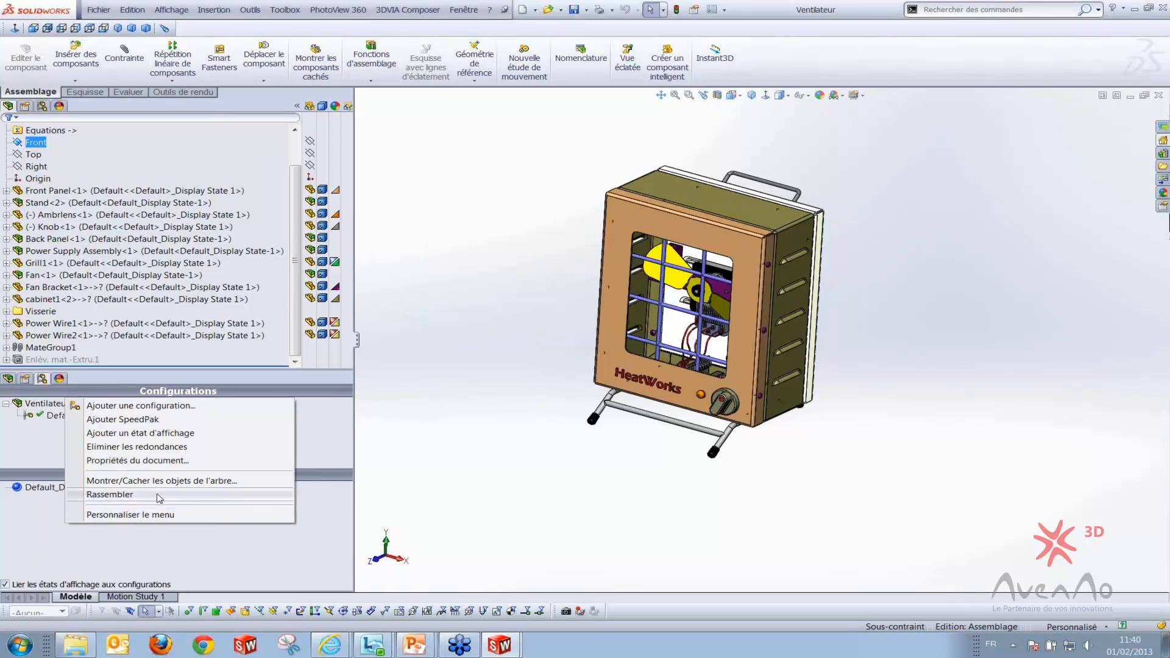
click(149, 434)
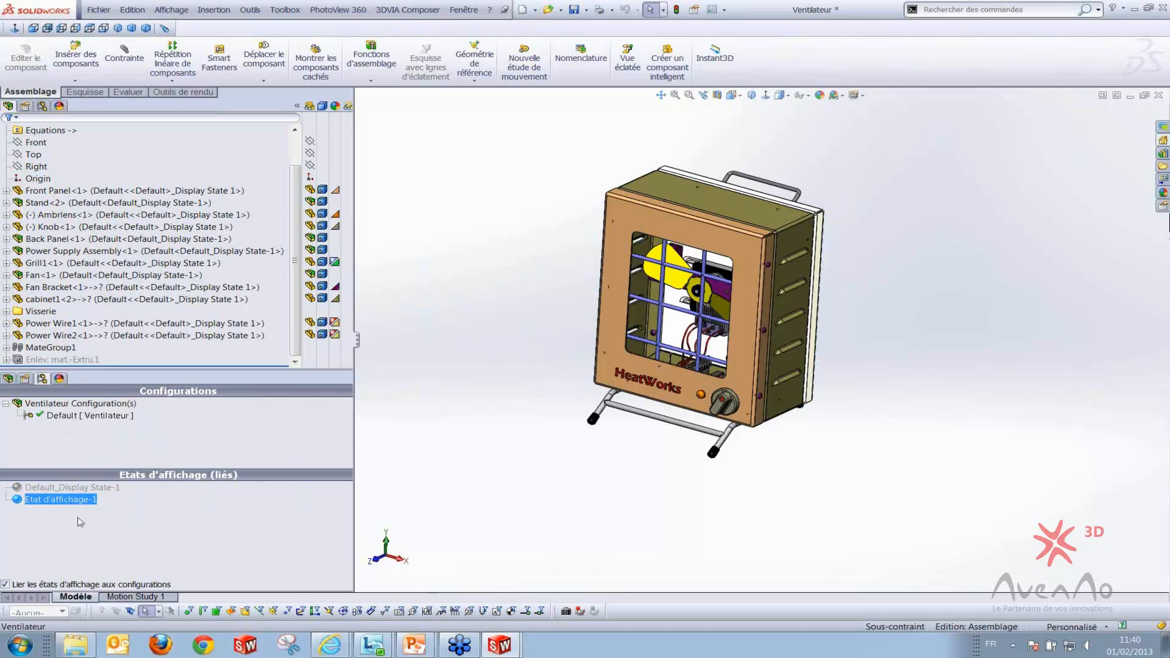
click(88, 501)
text(S)
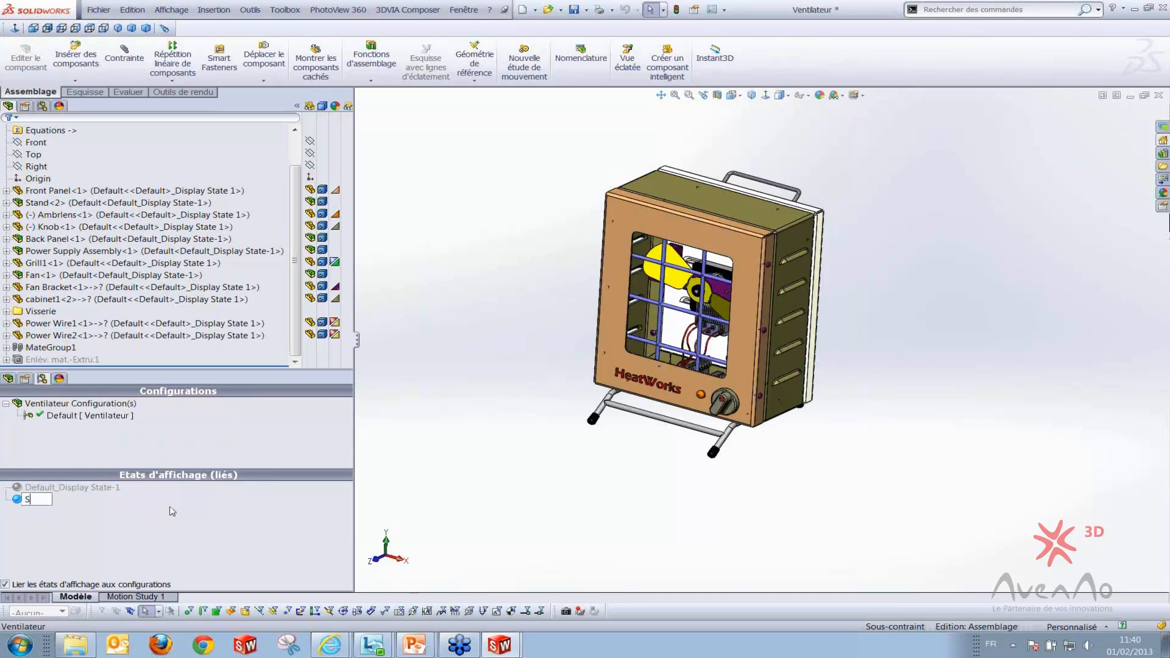
text(ystème.elec + pal)
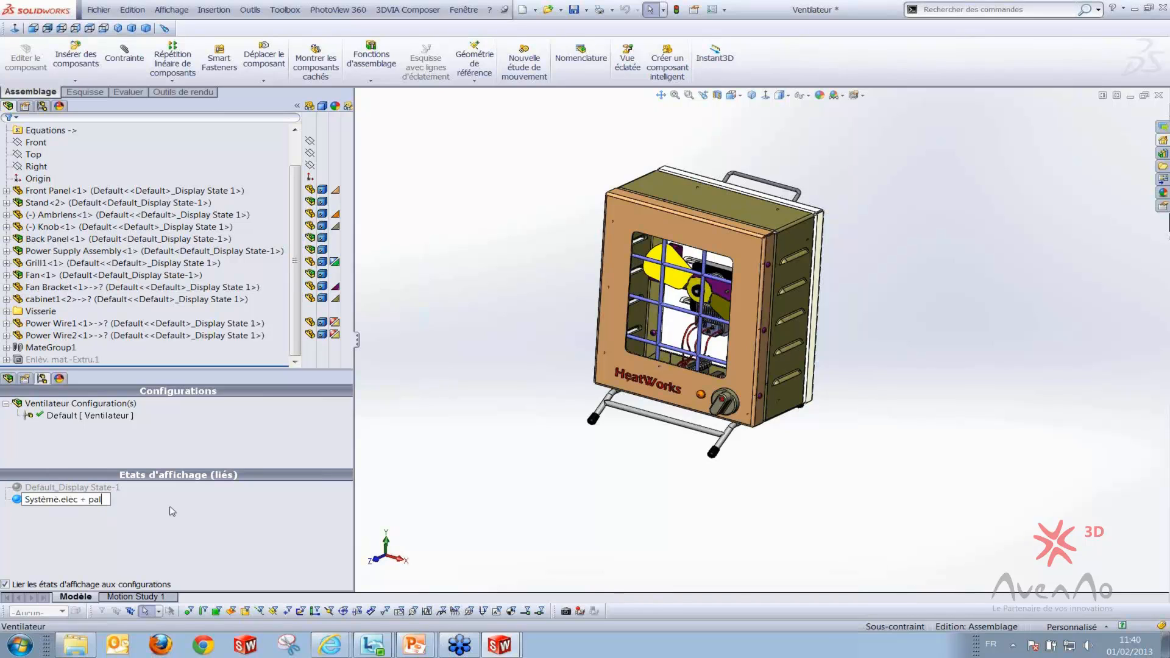
key(Return)
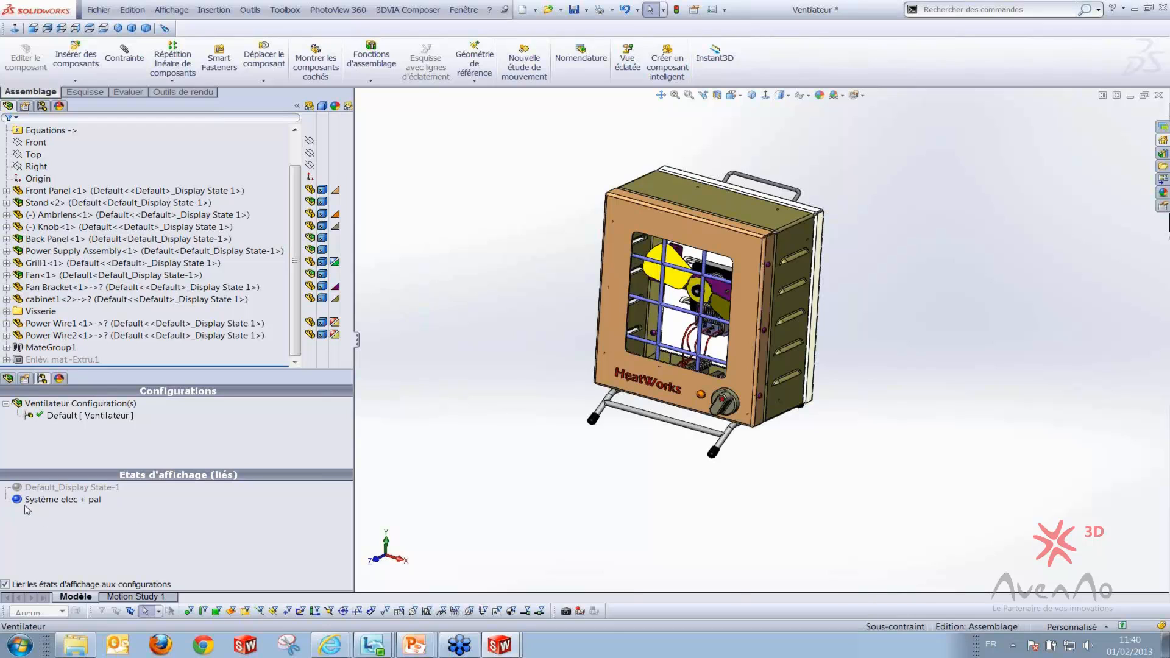
Hide the front panel, the cabinet, the back panel with its handle, and the grill in the new display state
middle_drag(573, 366, 416, 247)
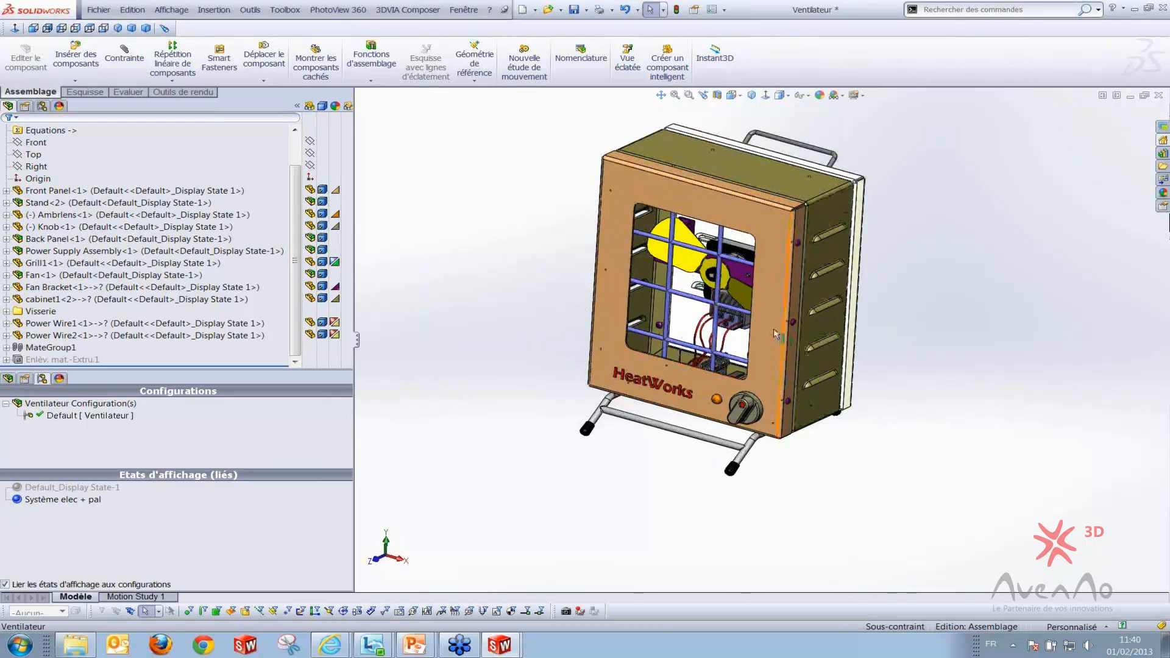
scroll(775, 334, down, 1)
scroll(774, 334, up, 2)
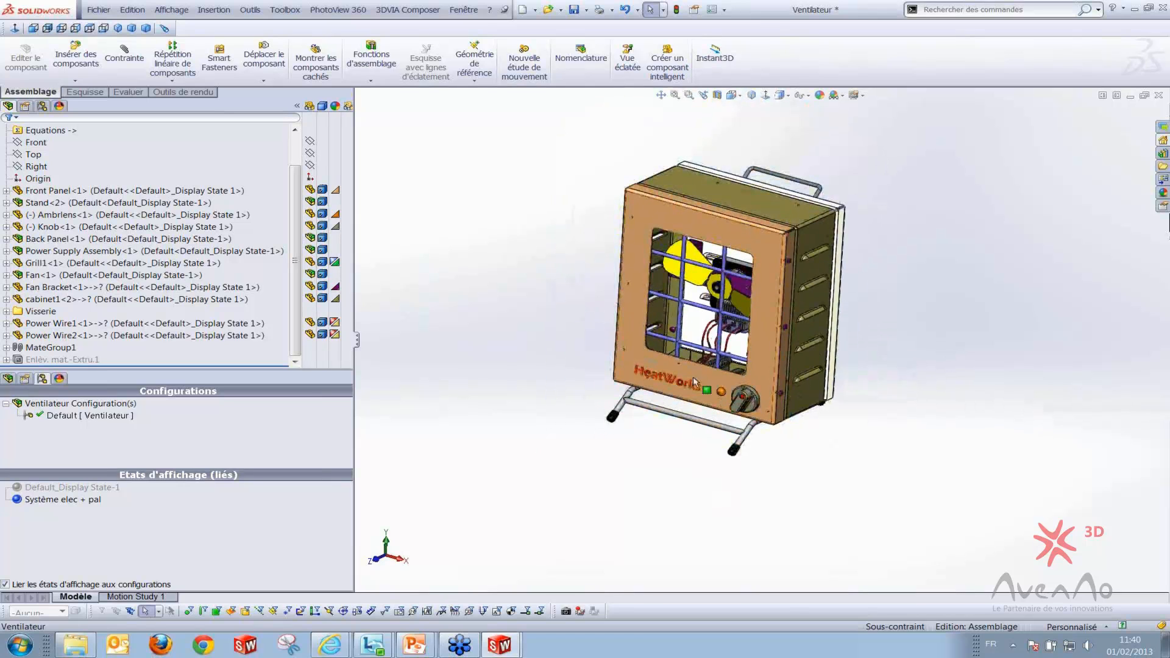
middle_drag(677, 401, 682, 407)
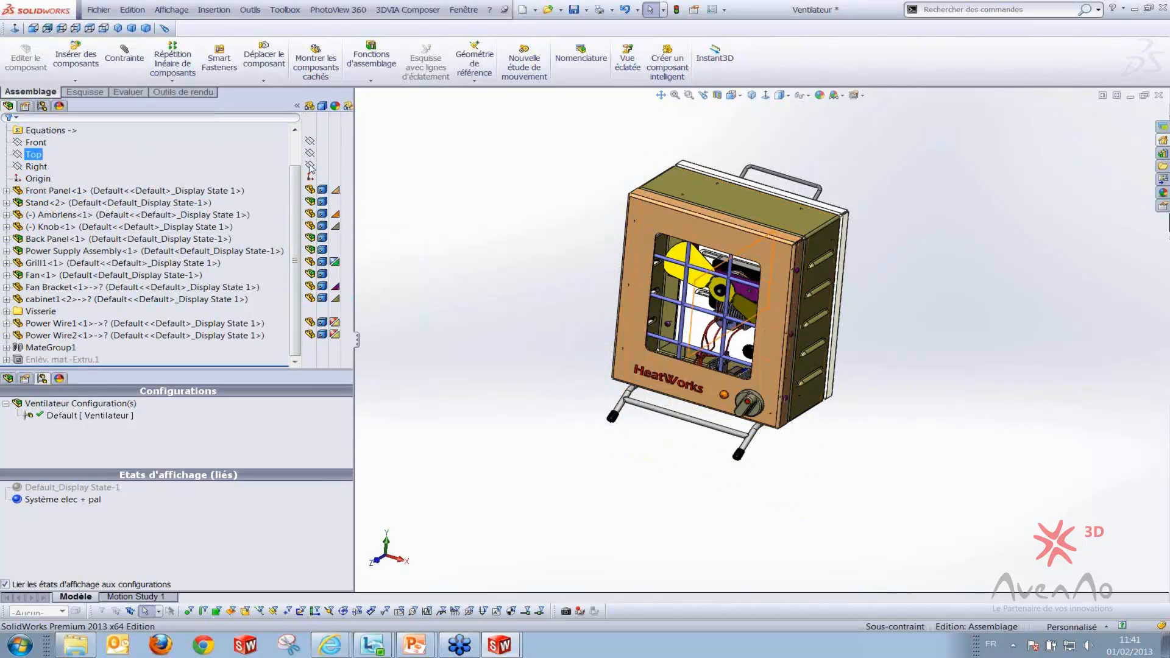
click(310, 191)
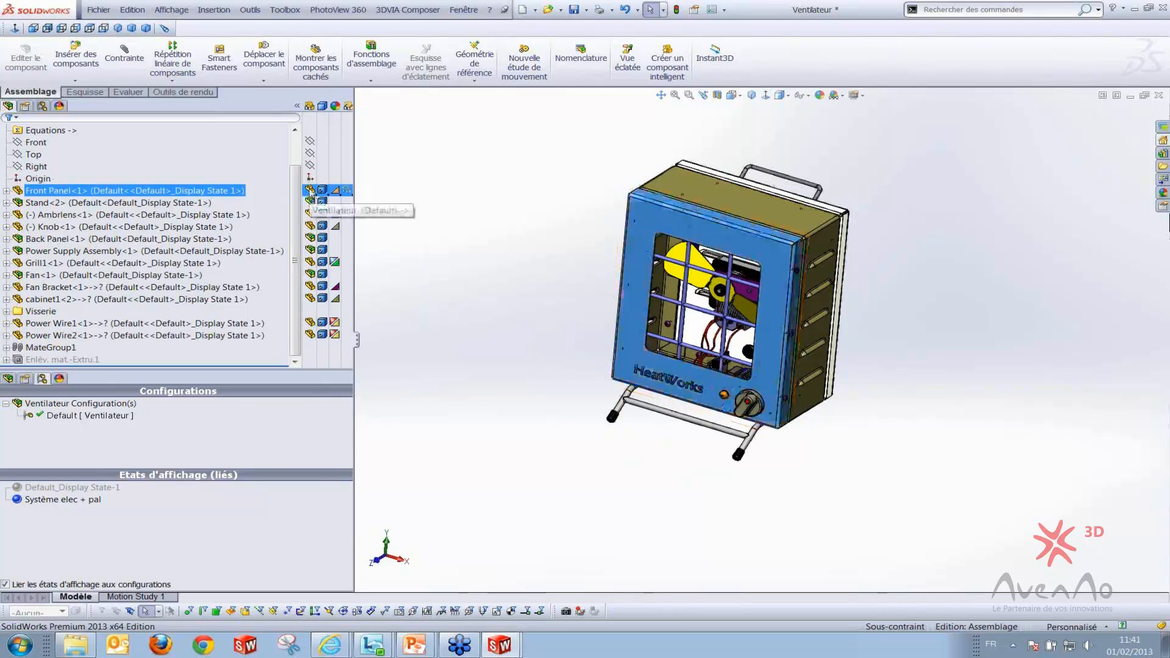
click(310, 191)
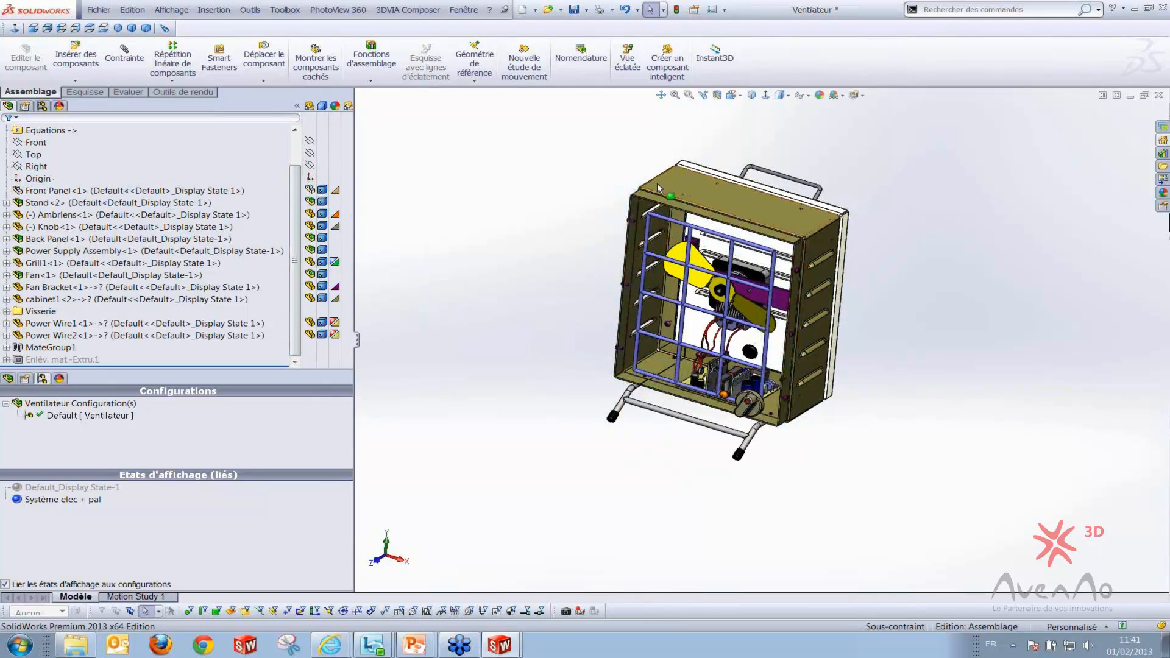
key(Tab)
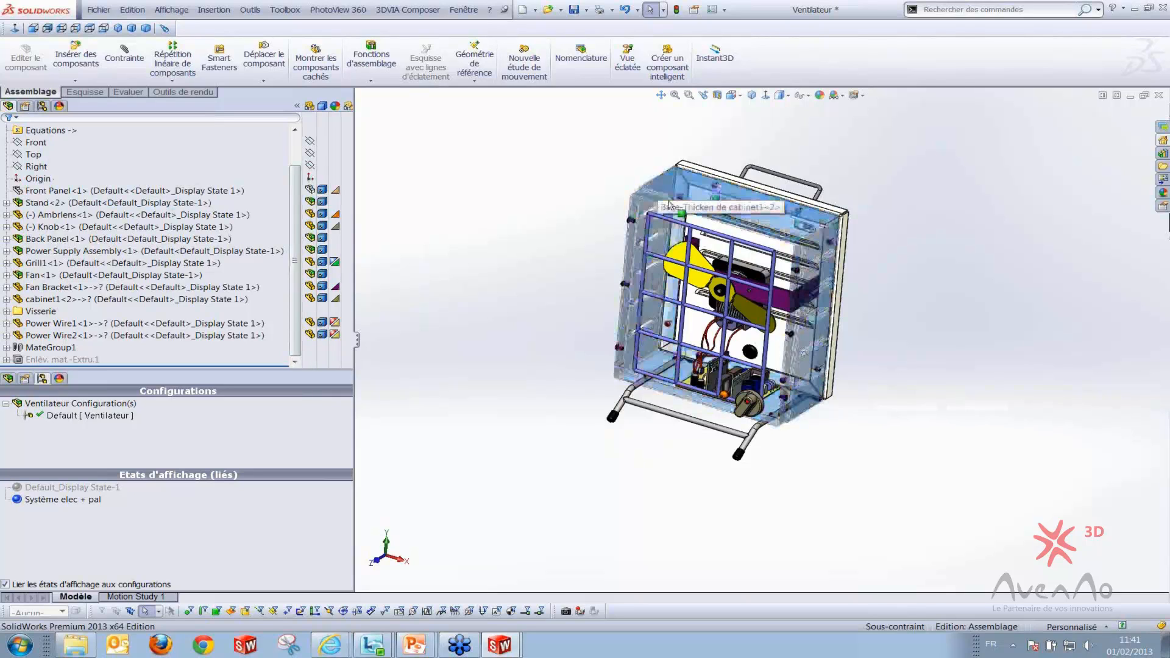
key(Tab)
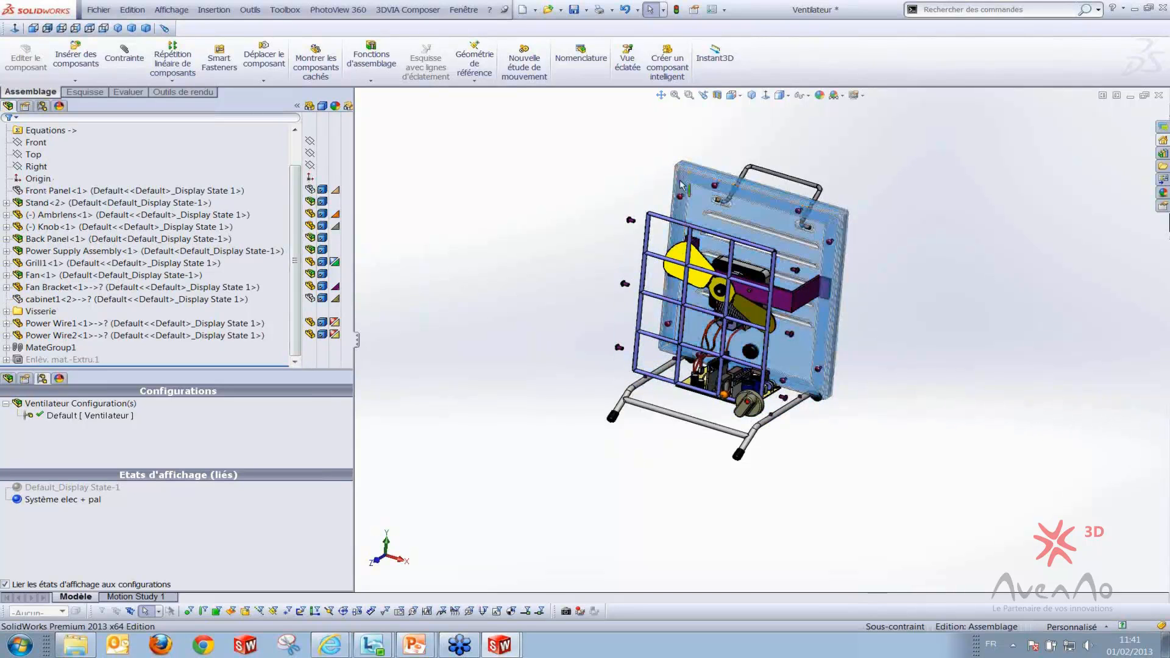
click(792, 183)
key(Tab)
key(Tab)
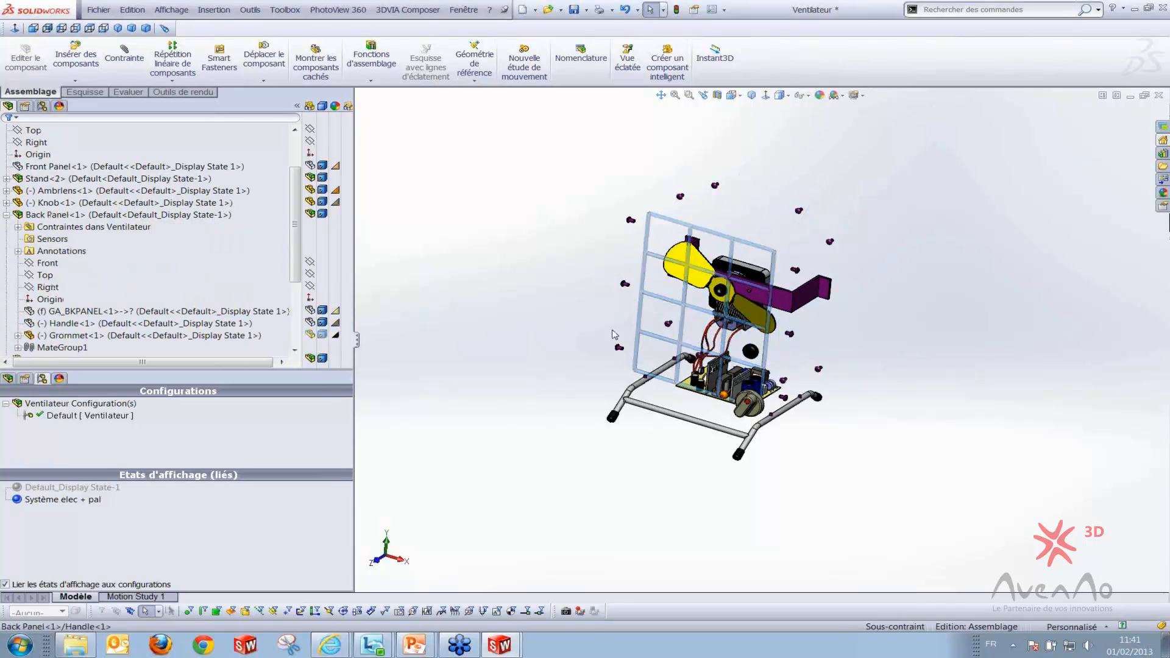
Hide the Stand subassembly and all the screws in the Visserie folder
click(673, 420)
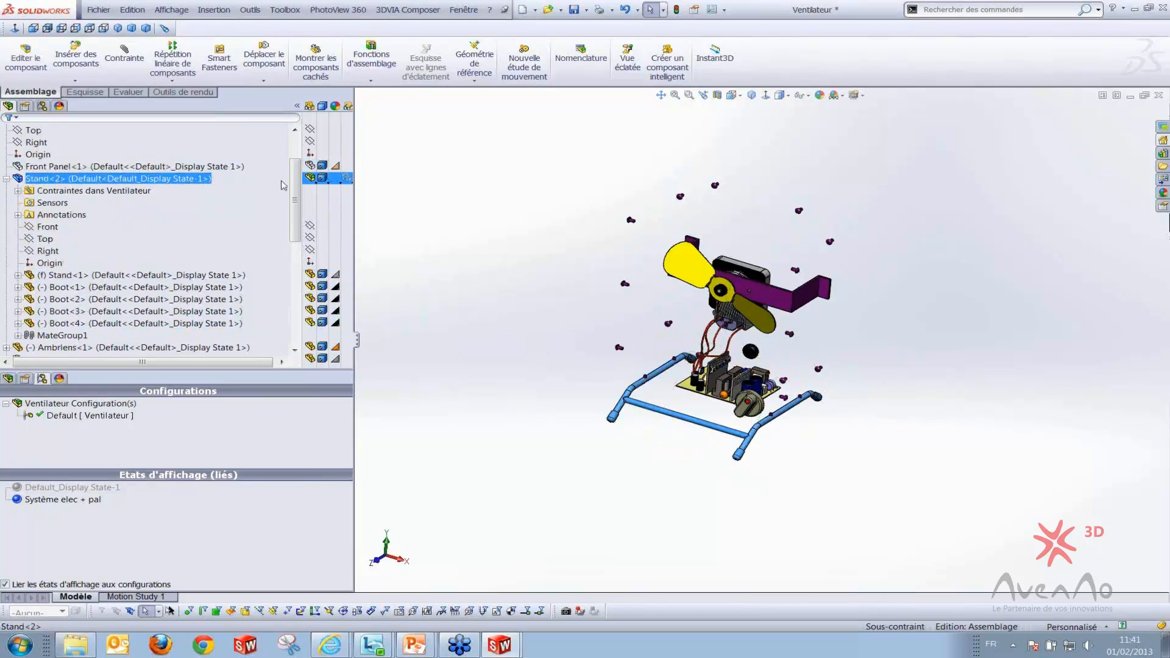
click(310, 178)
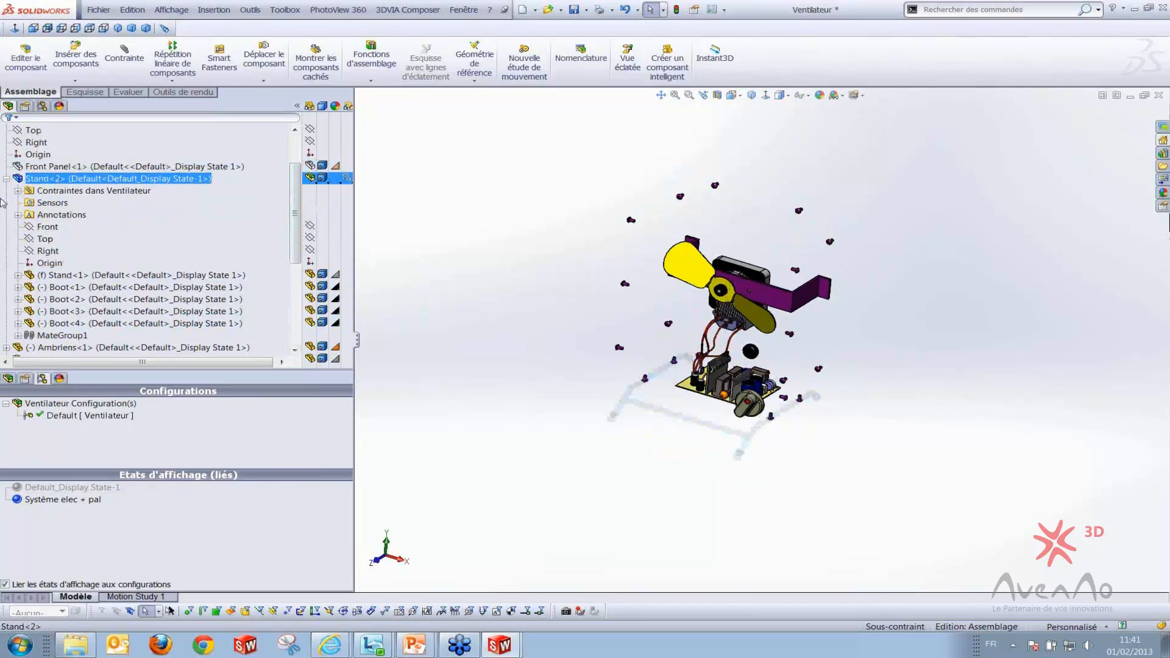
click(6, 215)
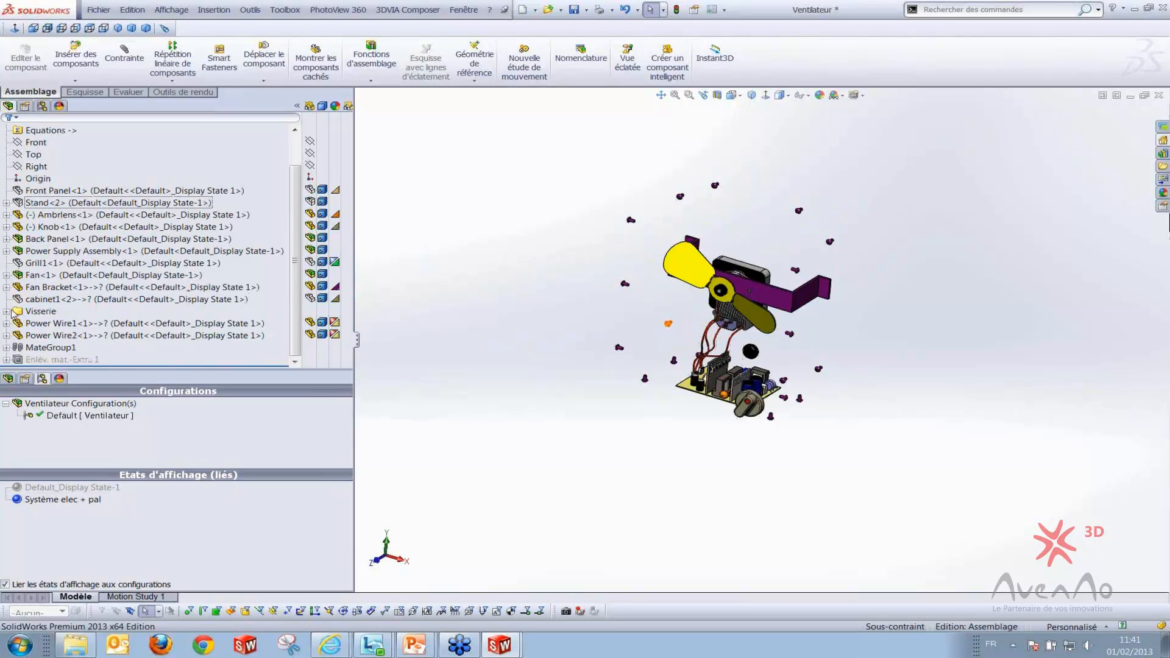
double_click(37, 311)
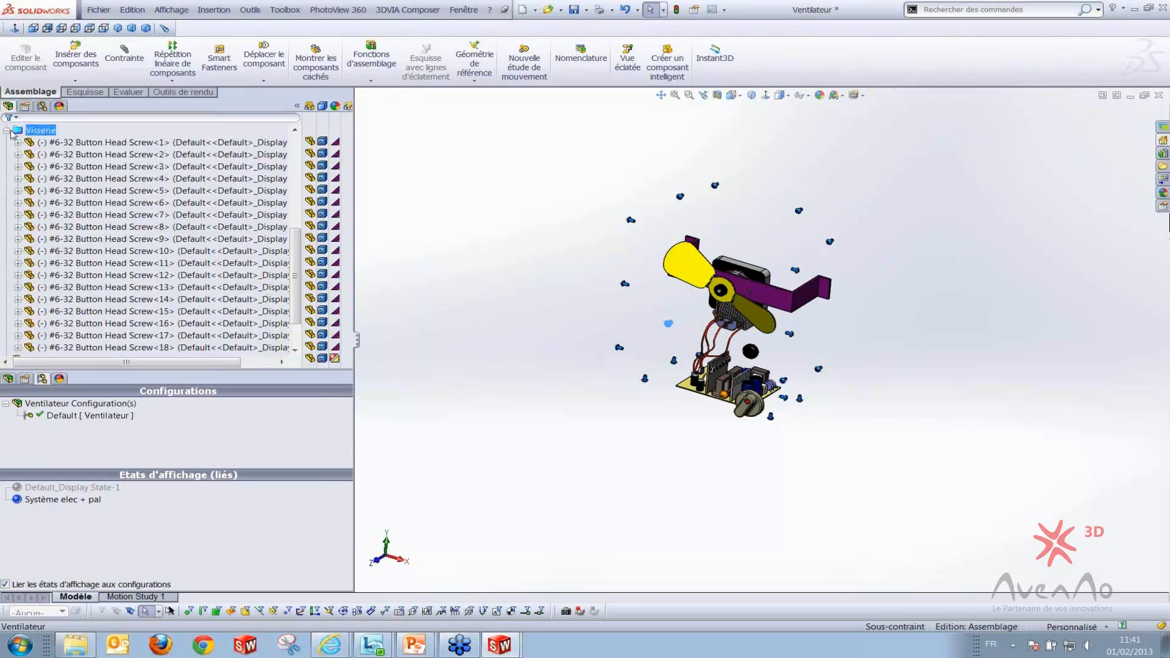
click(6, 131)
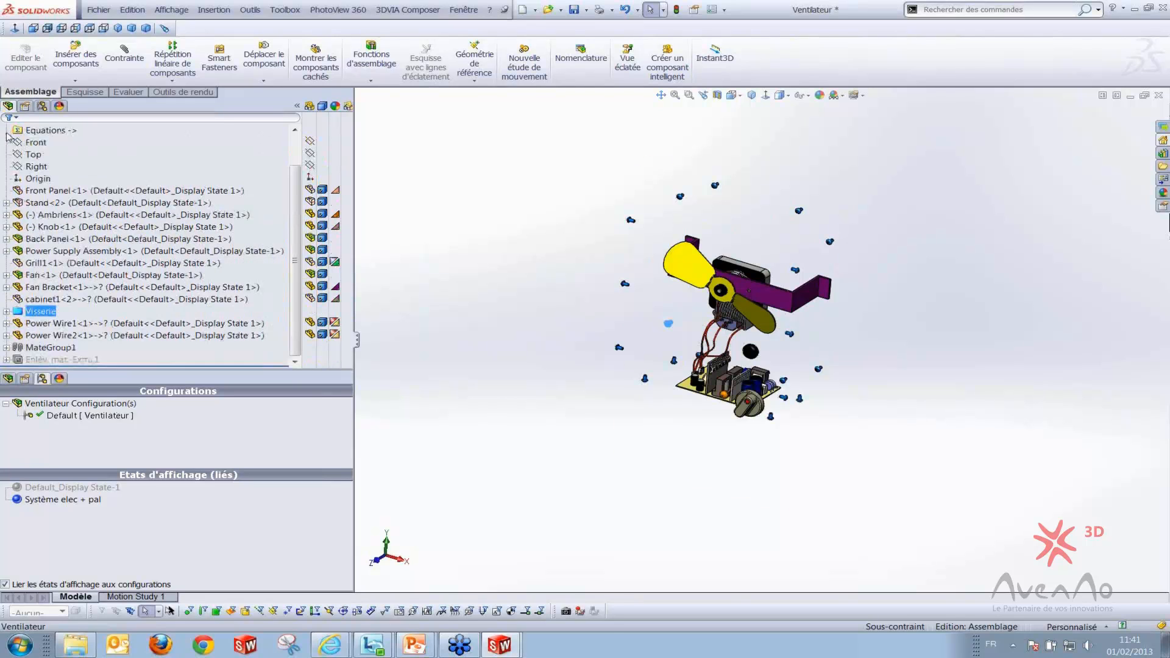
right_click(21, 314)
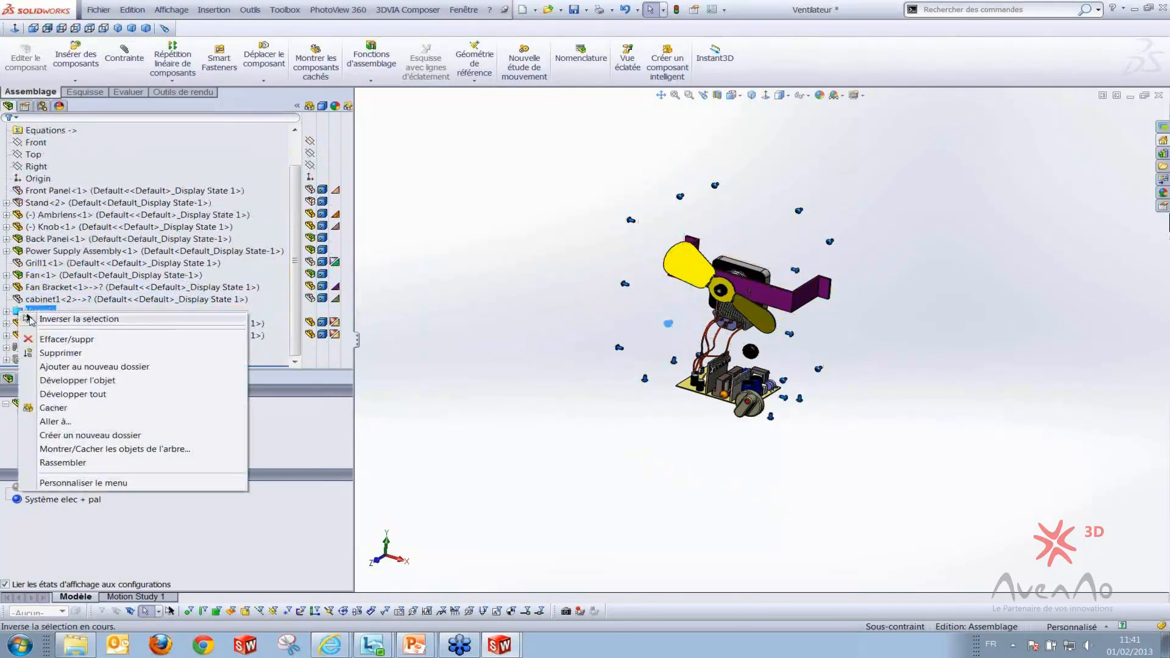
click(66, 409)
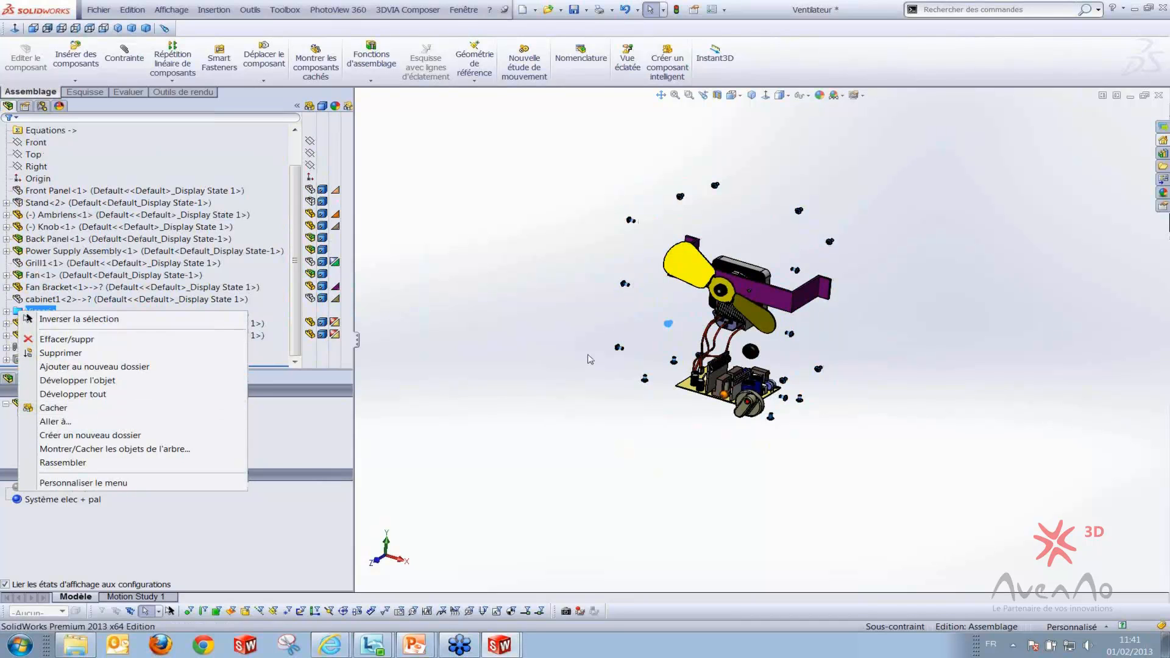
Hide the remaining Ambrlens, Knob and grommet parts, and set the model to the isometric orientation
middle_drag(795, 430, 700, 405)
key(Tab)
key(Tab)
key(Tab)
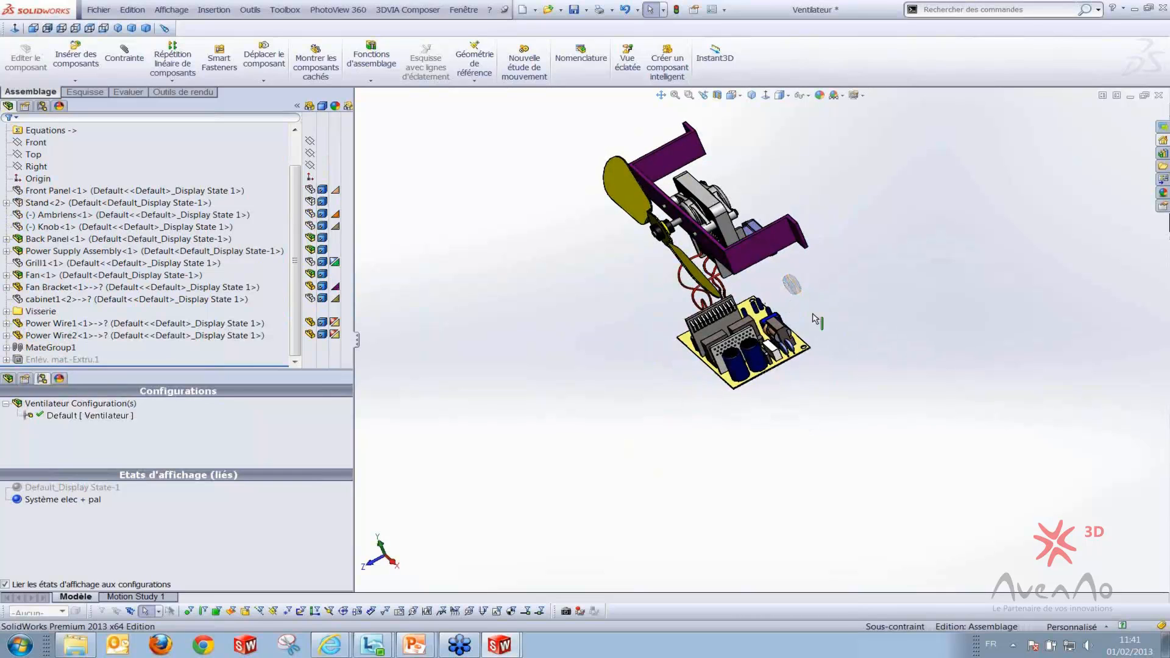
click(753, 96)
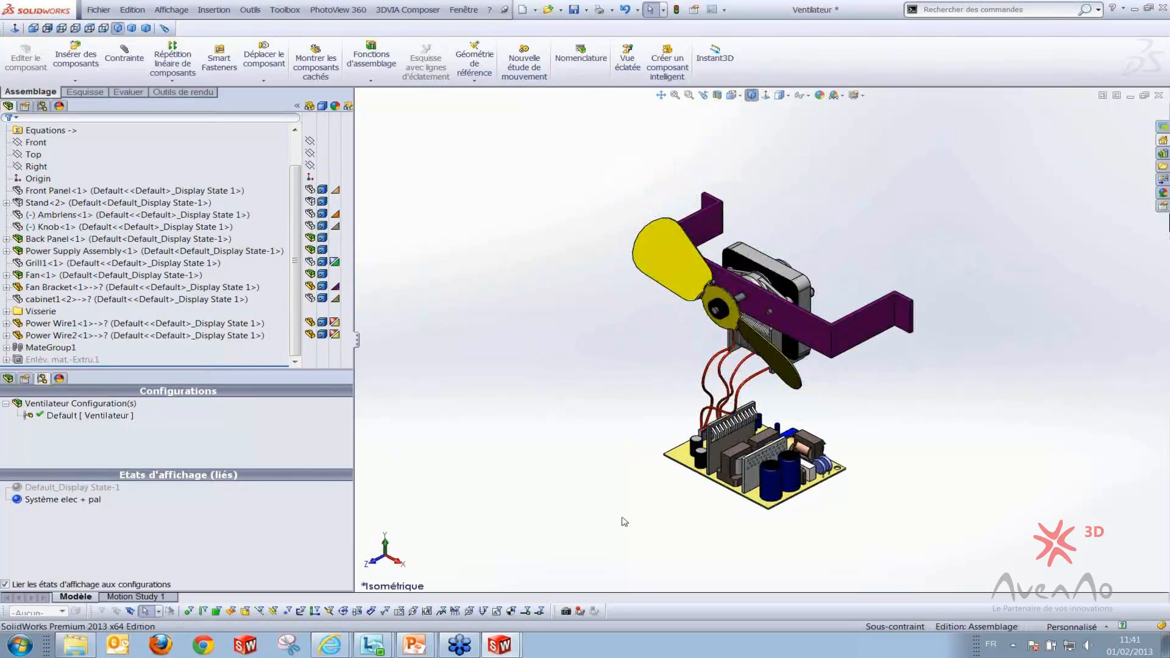
Activate Default_Display State-1 and check the components' visibility settings in the tree
scroll(827, 499, up, 1)
scroll(828, 498, down, 1)
double_click(99, 488)
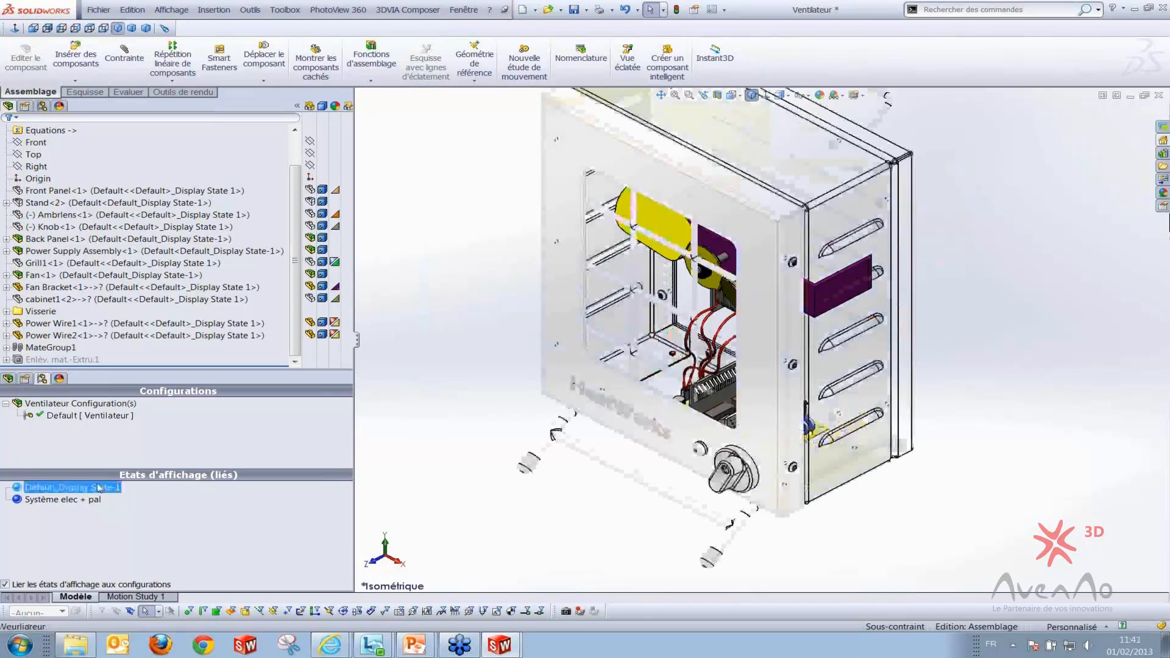
scroll(795, 244, up, 1)
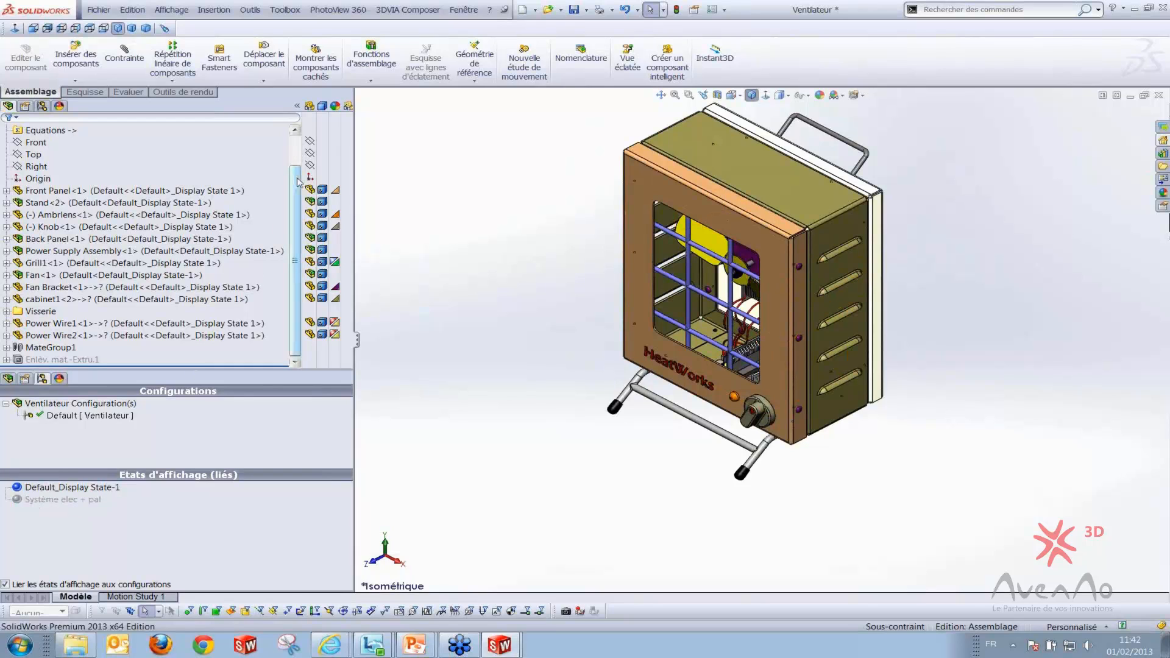
click(40, 312)
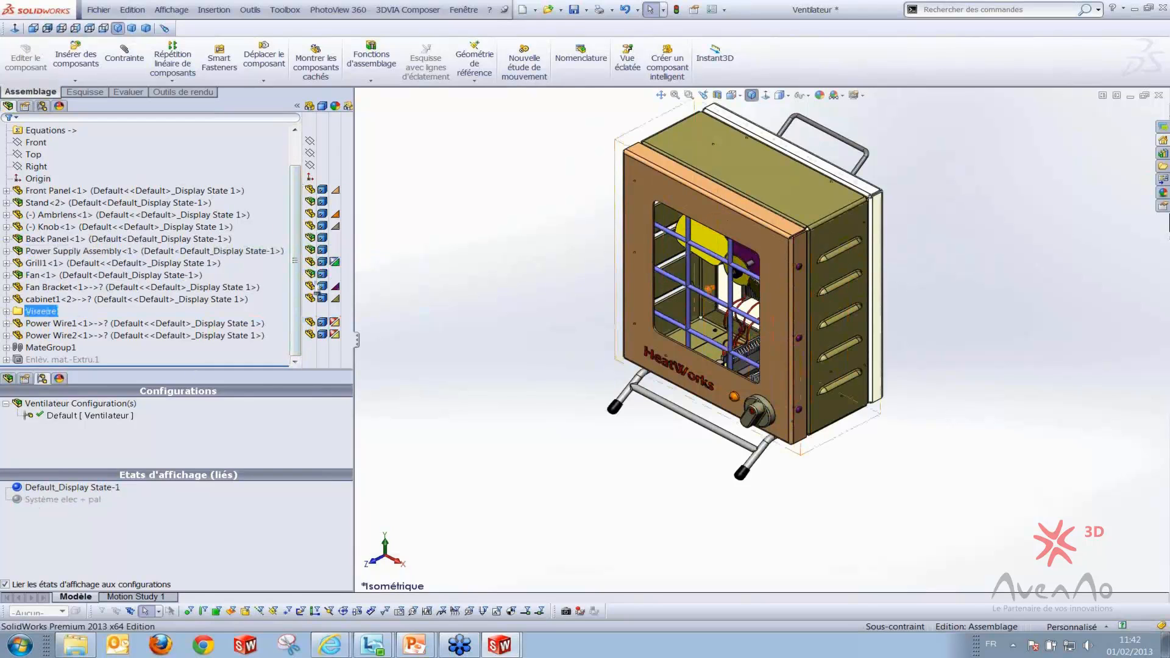
click(318, 204)
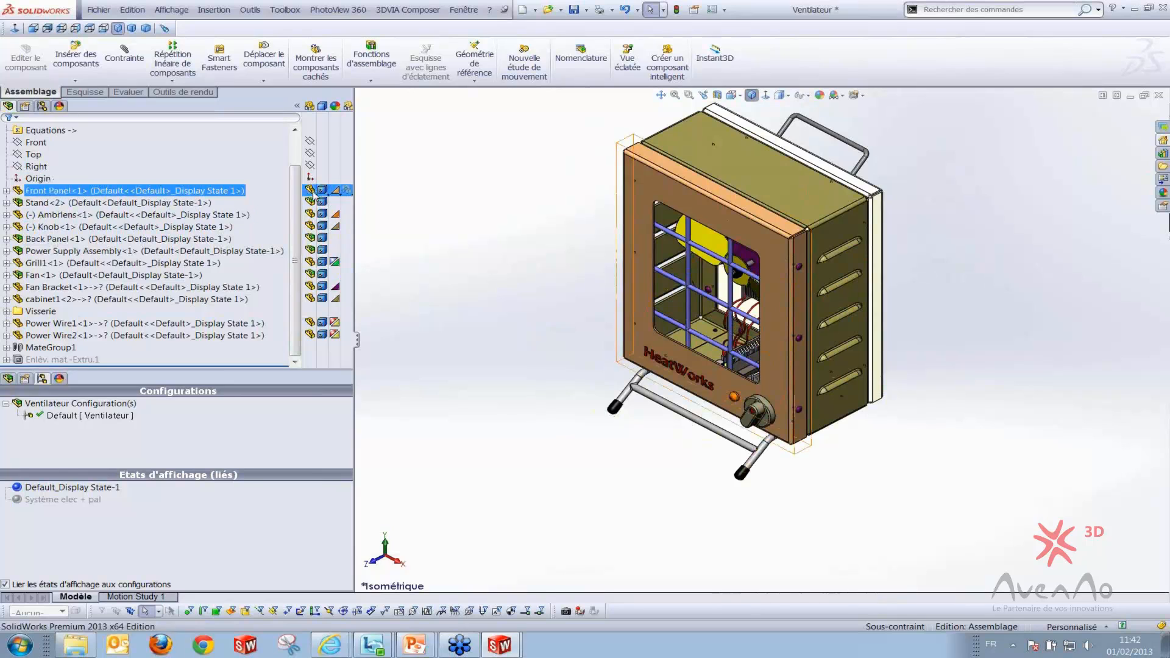
click(308, 275)
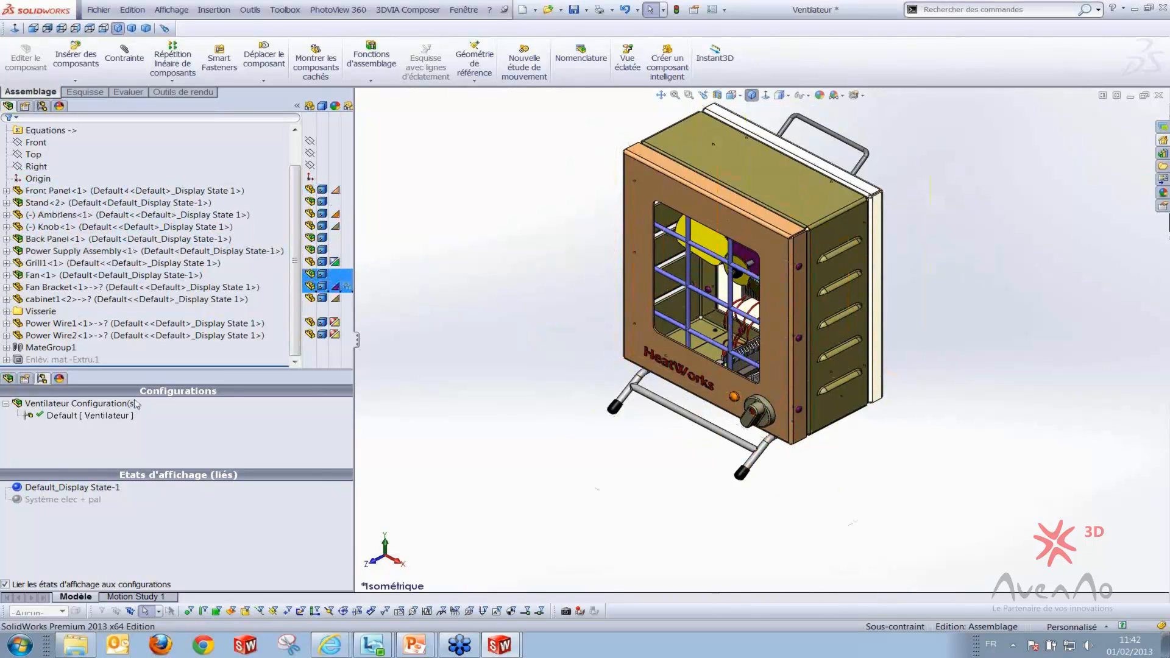
Activate the Système elec + pal display state to review it, and switch back to Default_Display State-1
double_click(61, 500)
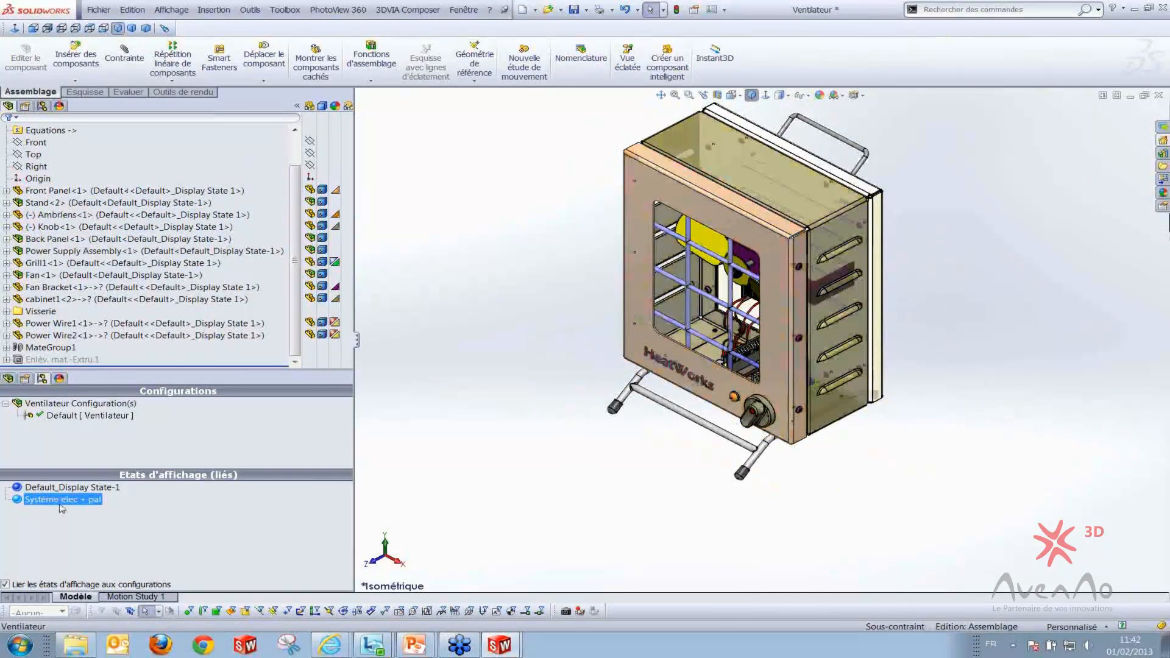
click(317, 229)
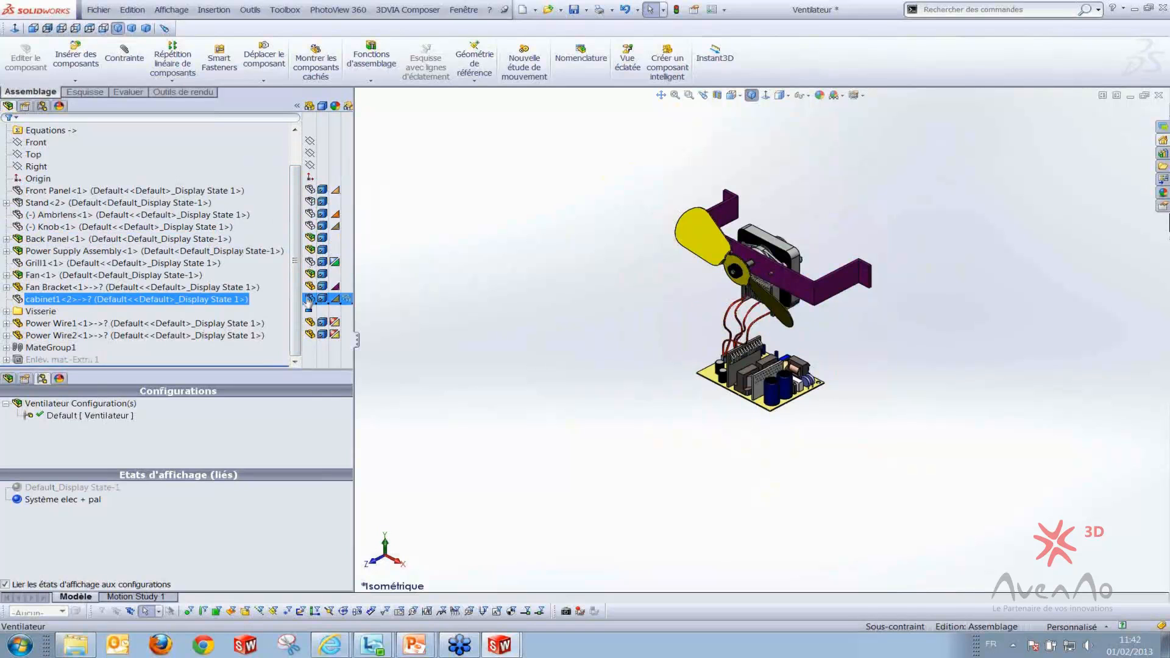
click(34, 487)
double_click(38, 487)
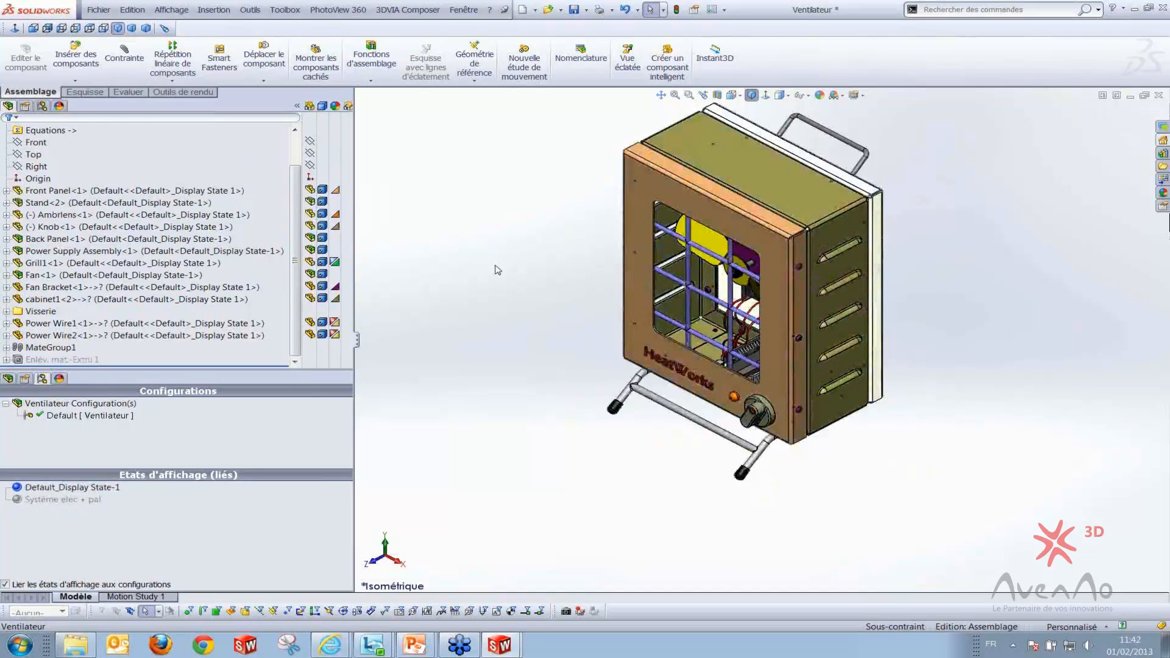
Return to the Ventilateur drawing and assign the Système elec + pal display state to the left isometric view
key(ctrl+Tab)
click(625, 329)
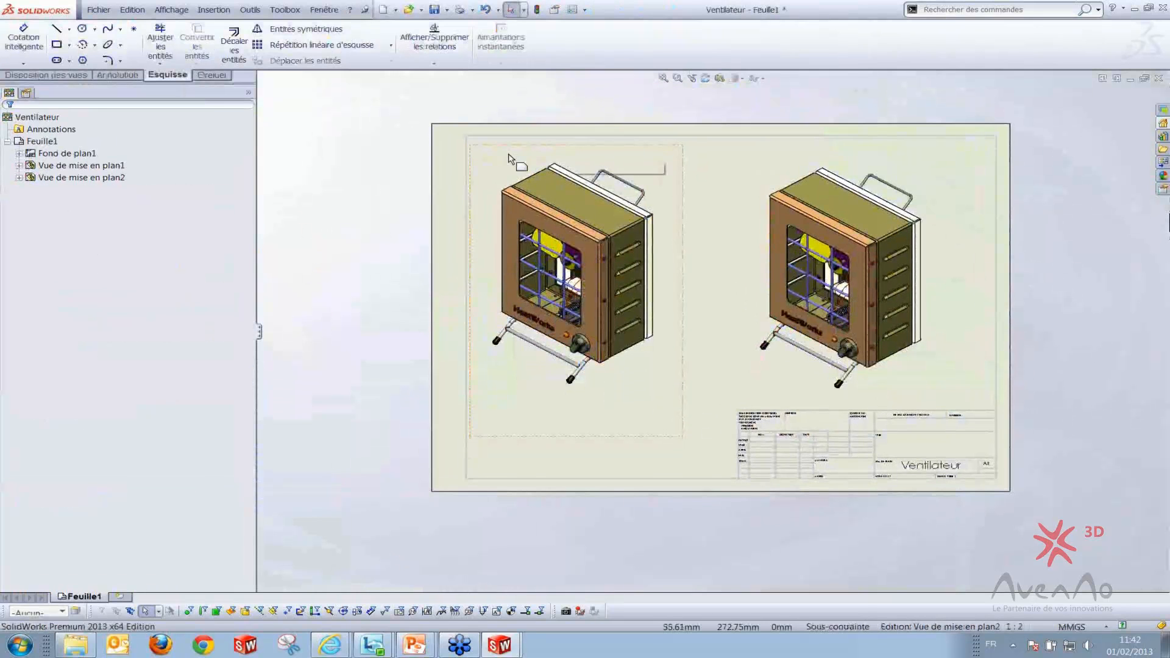
click(511, 159)
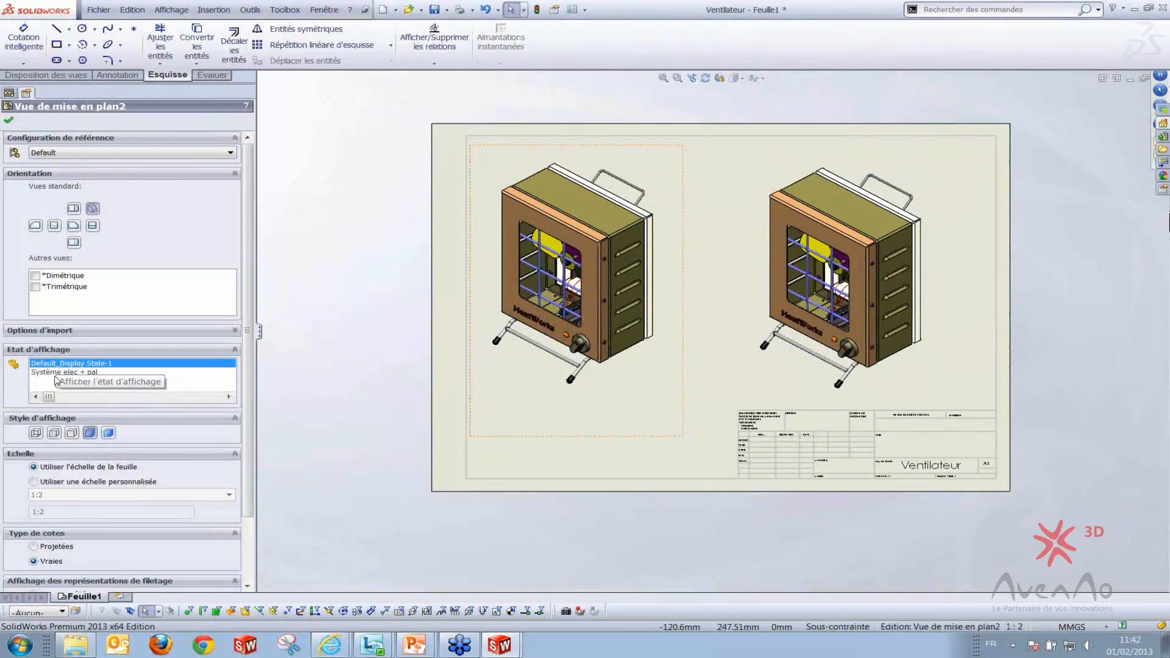
click(55, 374)
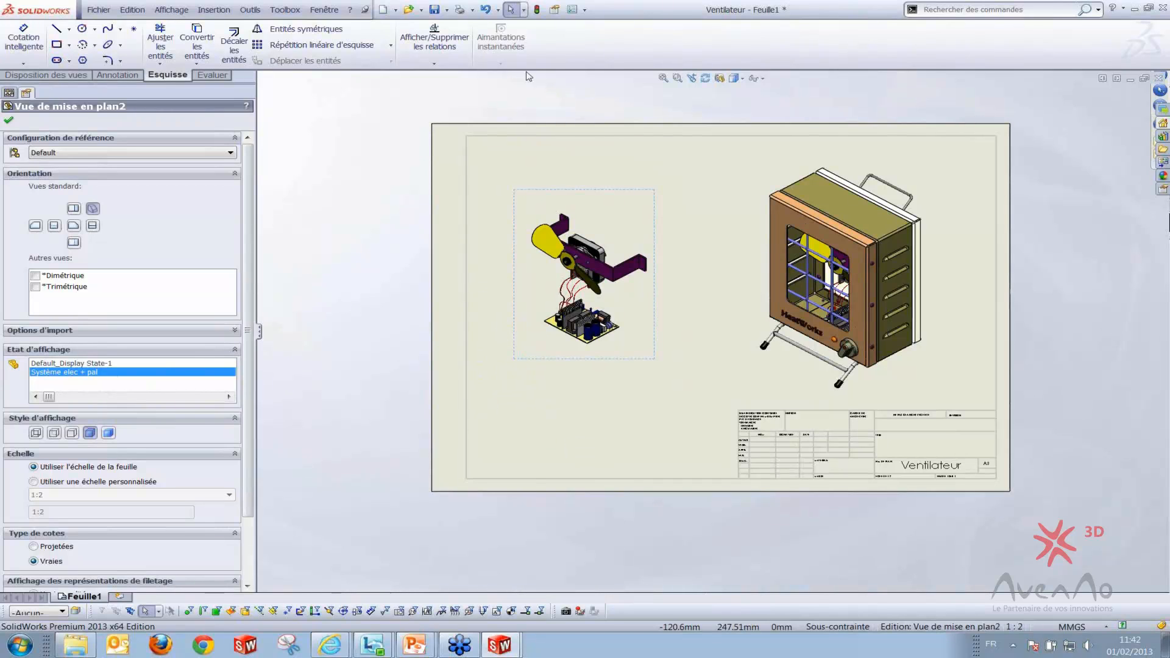
Try a custom scale of 1:5 on the fan and electrical system view, and set it to 1:1
click(529, 418)
click(537, 355)
scroll(250, 318, down, 3)
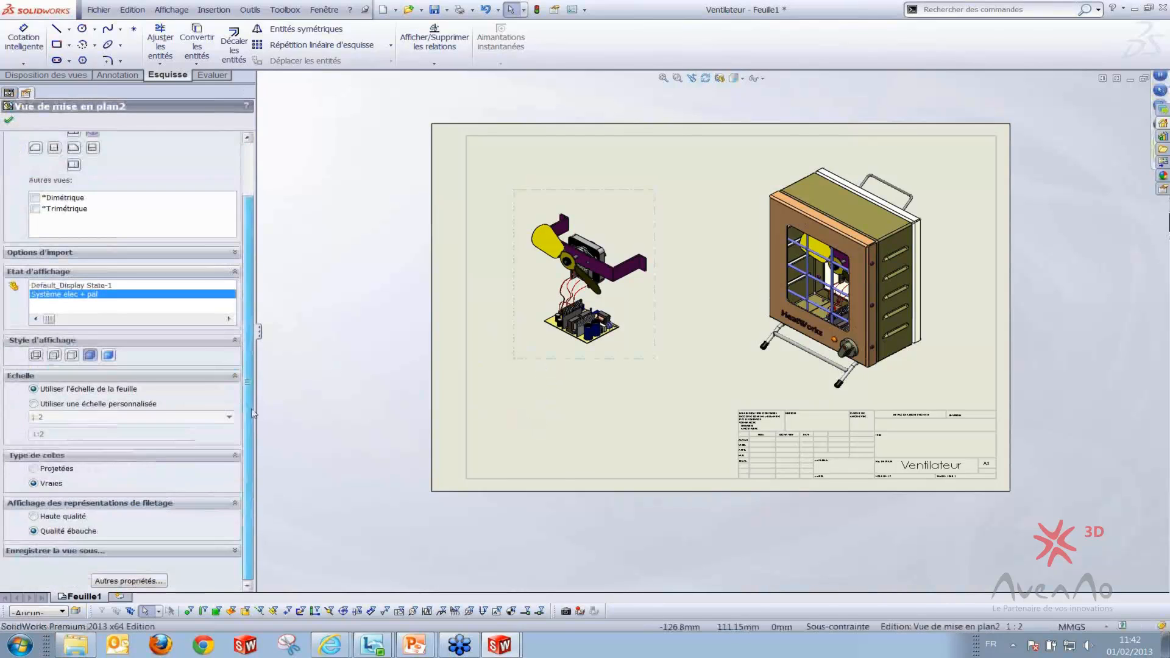
click(66, 405)
click(81, 420)
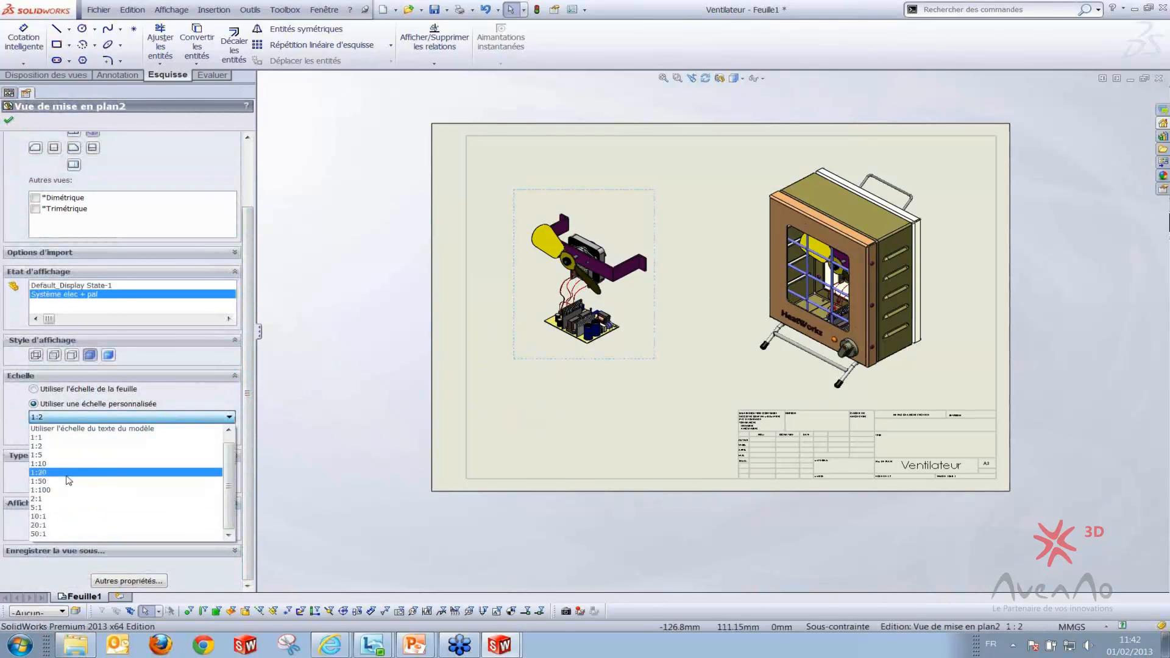
click(65, 457)
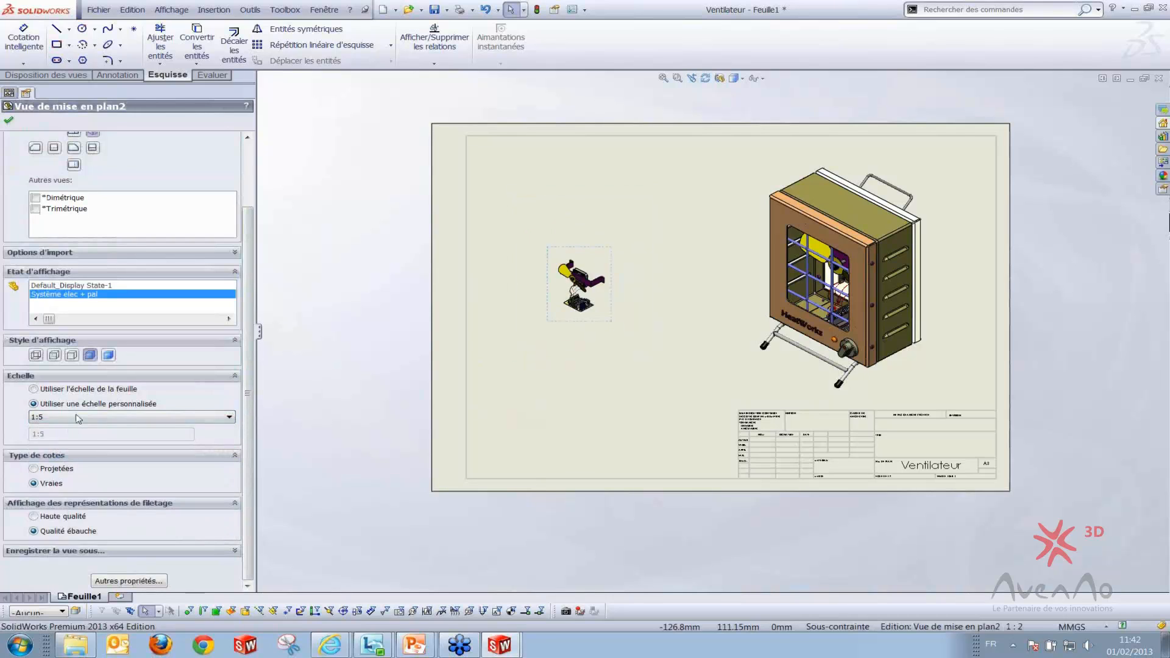
click(73, 424)
click(64, 443)
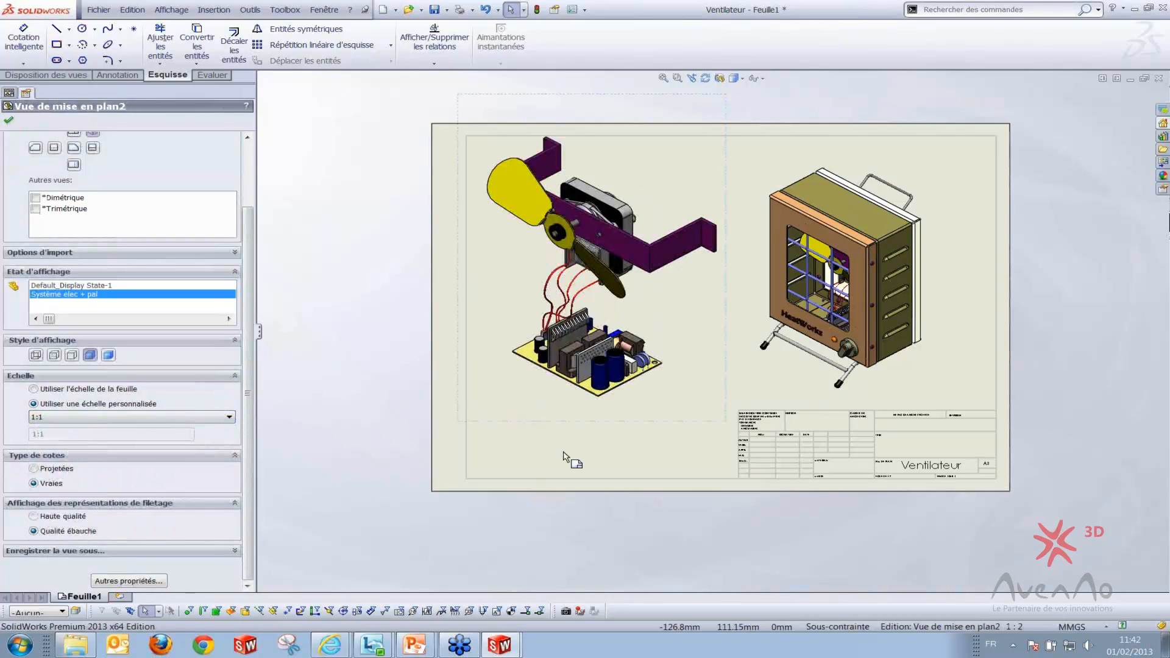
Reposition both views on the sheet, shifting the enlarged fan view down and the complete heater view away from it
drag(535, 425, 522, 446)
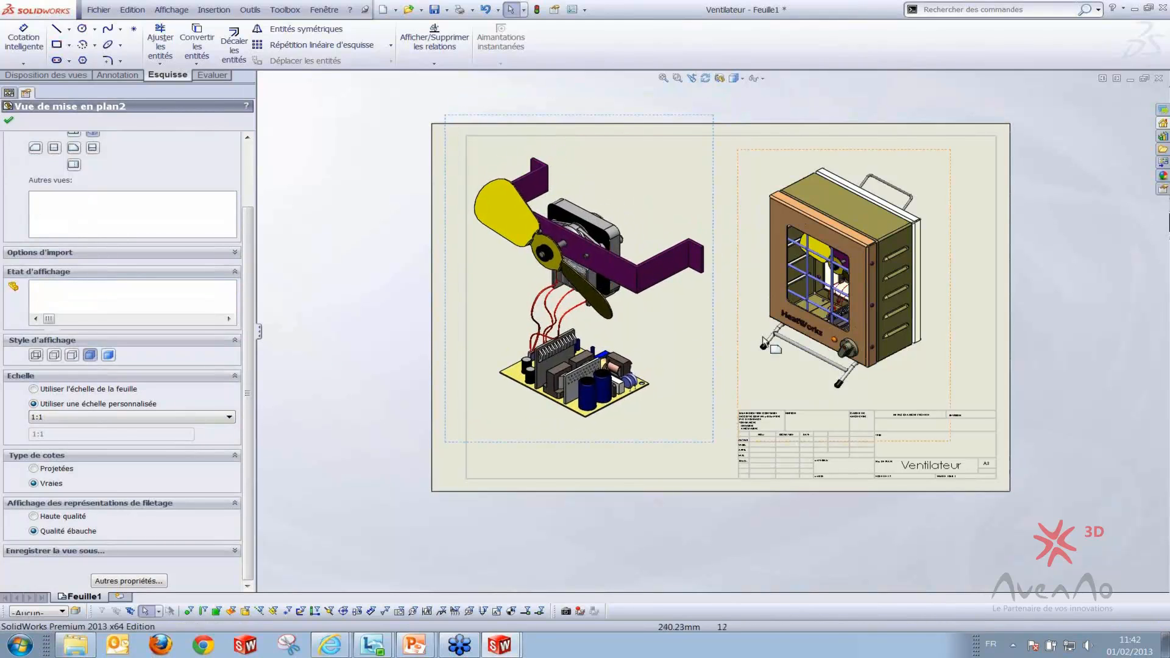
drag(965, 399, 986, 393)
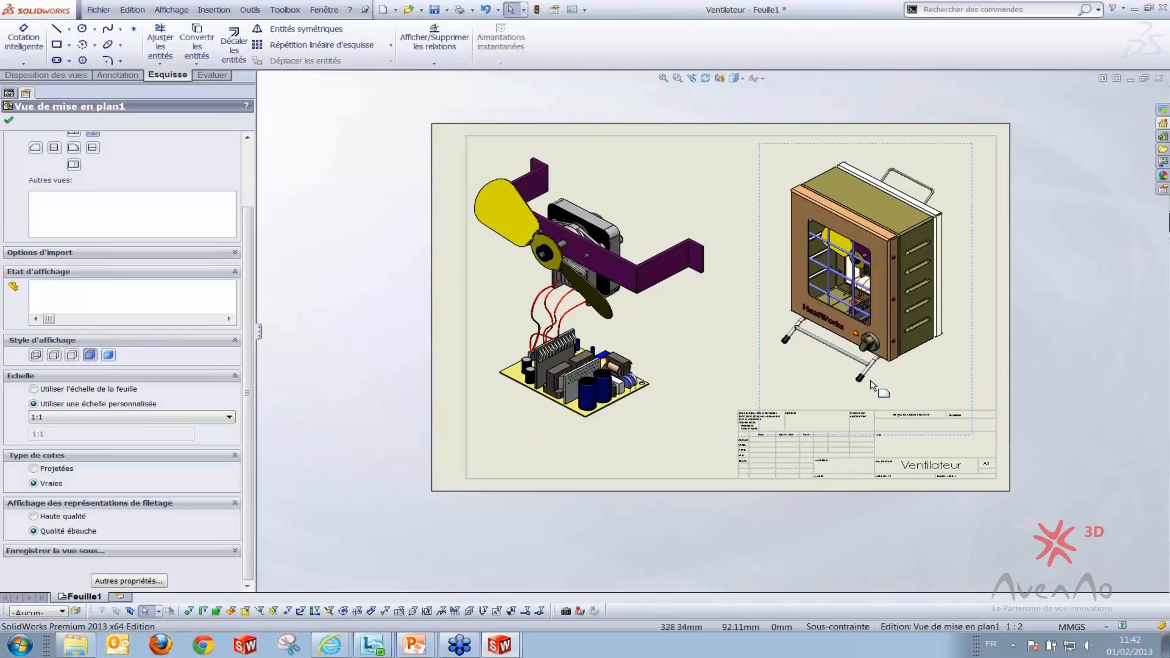
click(415, 470)
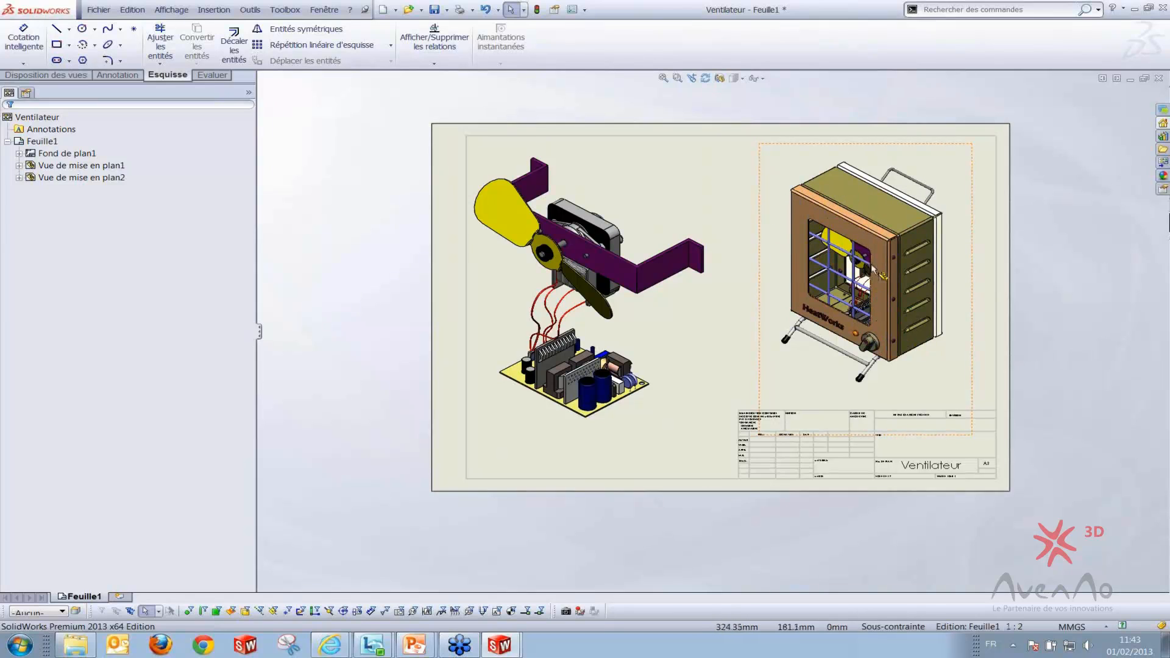
Check the display state assigned to the complete heater view
click(789, 390)
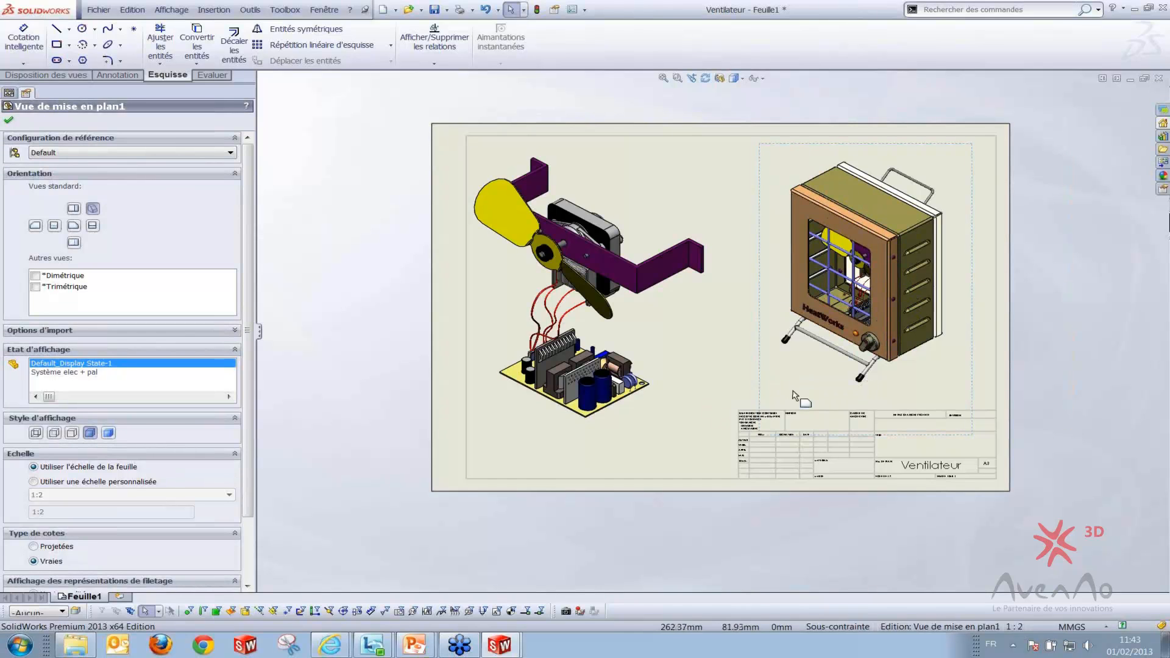
click(790, 388)
click(638, 567)
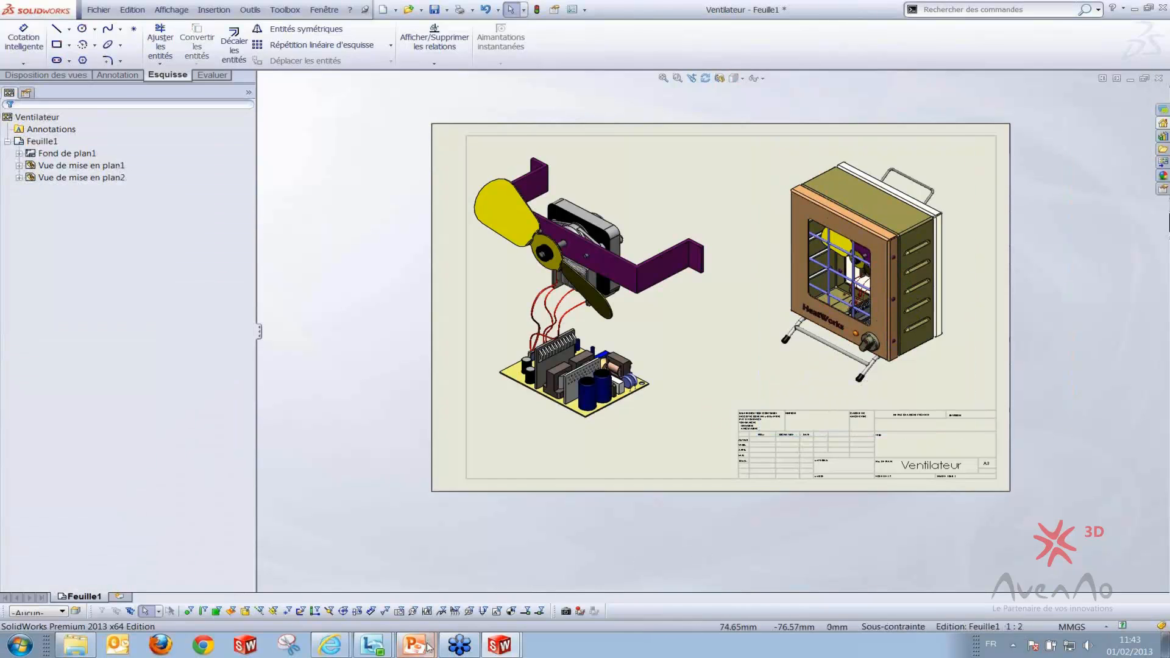
Switch to the PowerPoint slide show to view the slide on display states, and return to the SolidWorks drawing
mouse_move(431, 640)
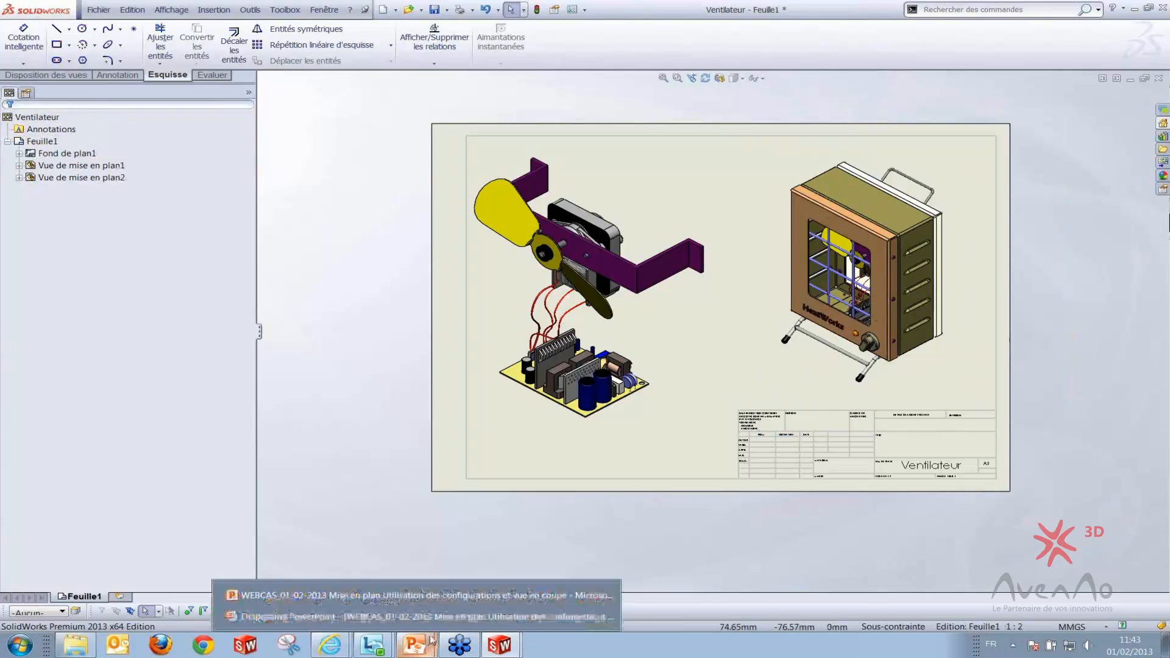
key(alt+Tab)
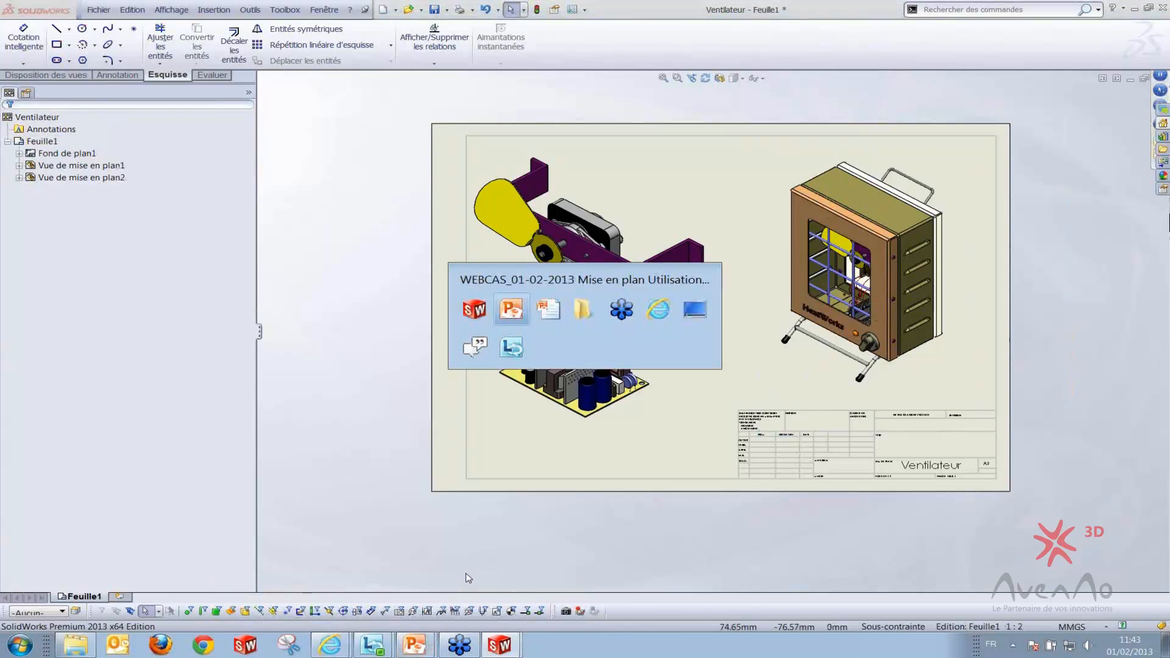
click(511, 312)
key(alt+Tab)
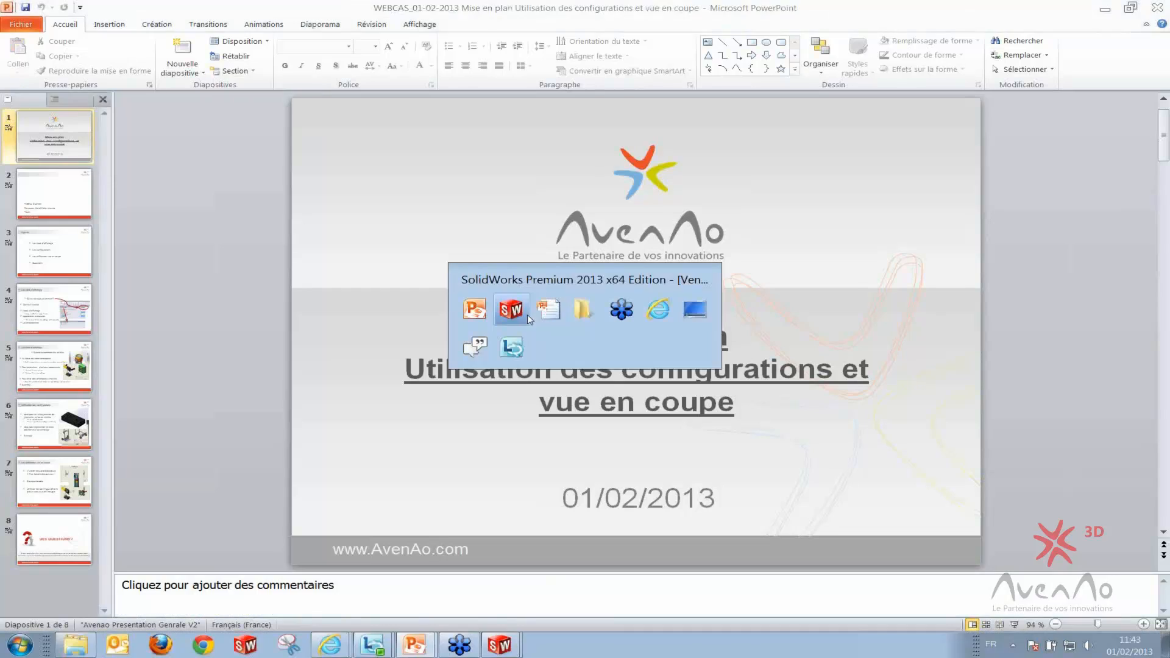
click(547, 311)
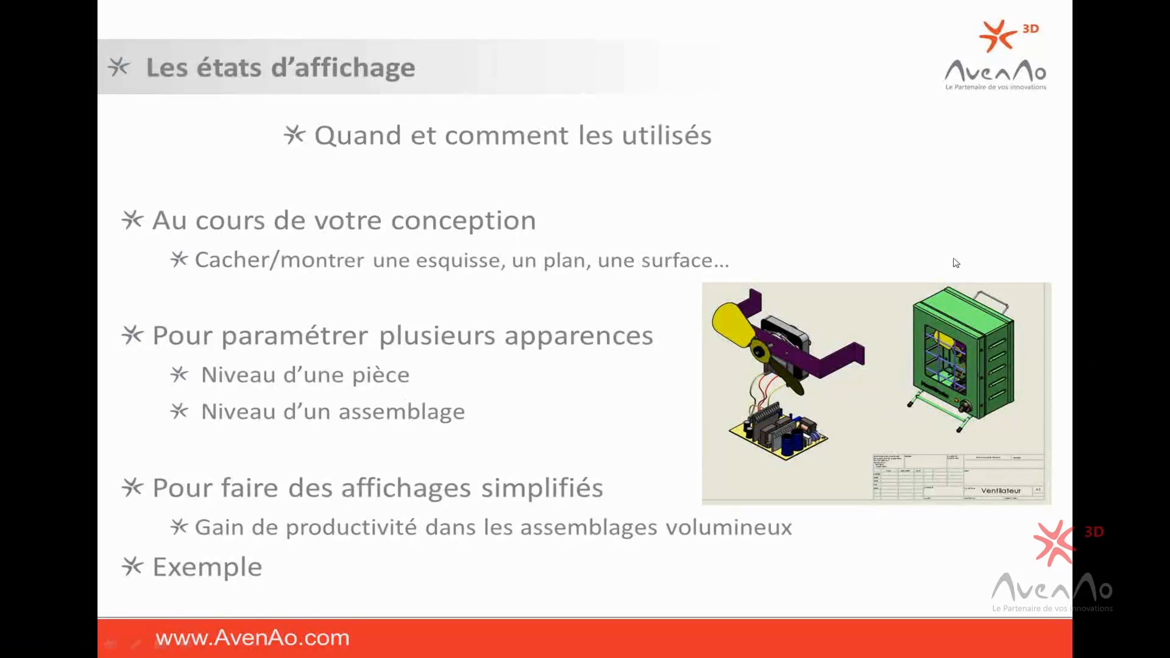
key(alt+Tab)
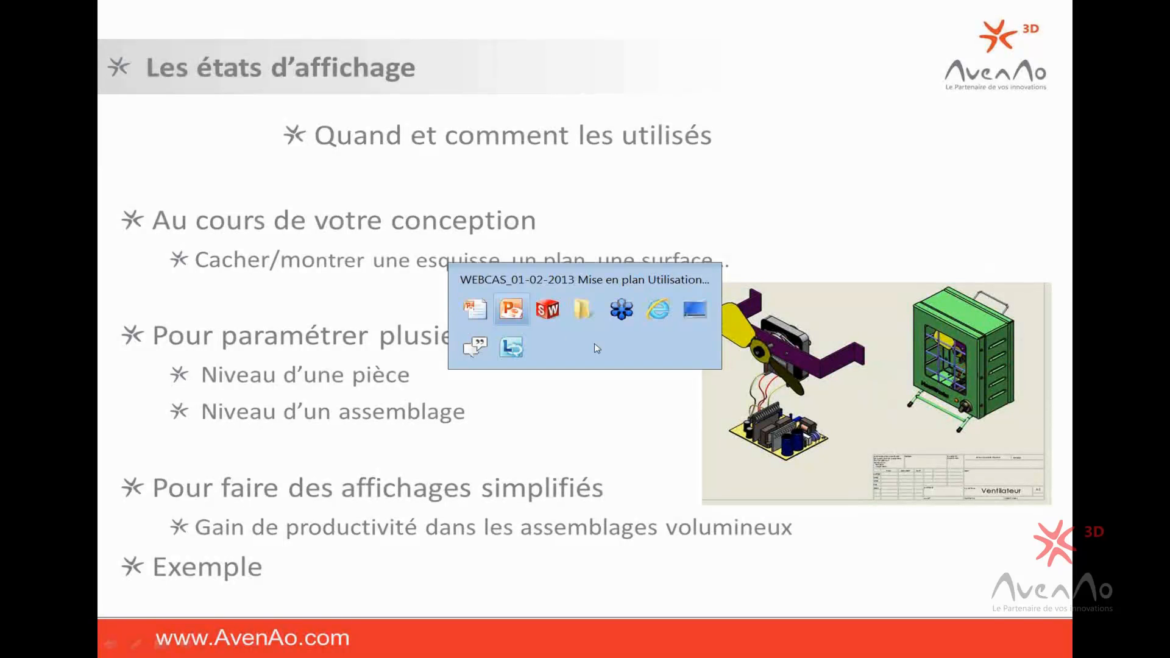
click(554, 314)
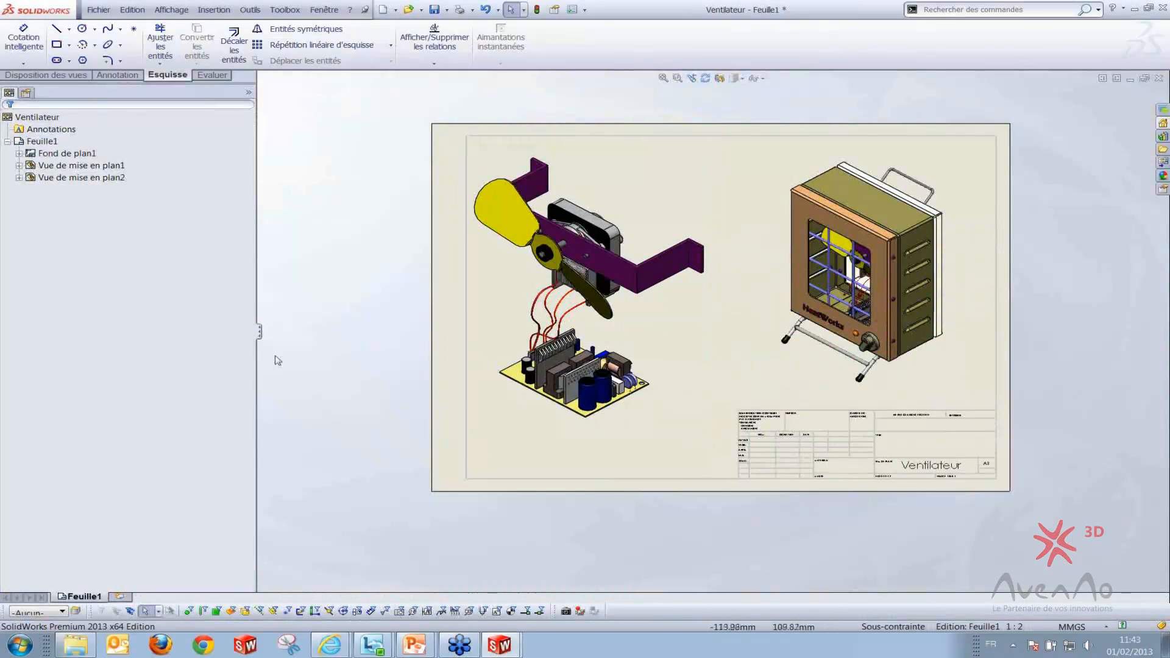
Open the Ventilateur assembly from the drawing and add a display state named "couleur assemblage"
click(67, 118)
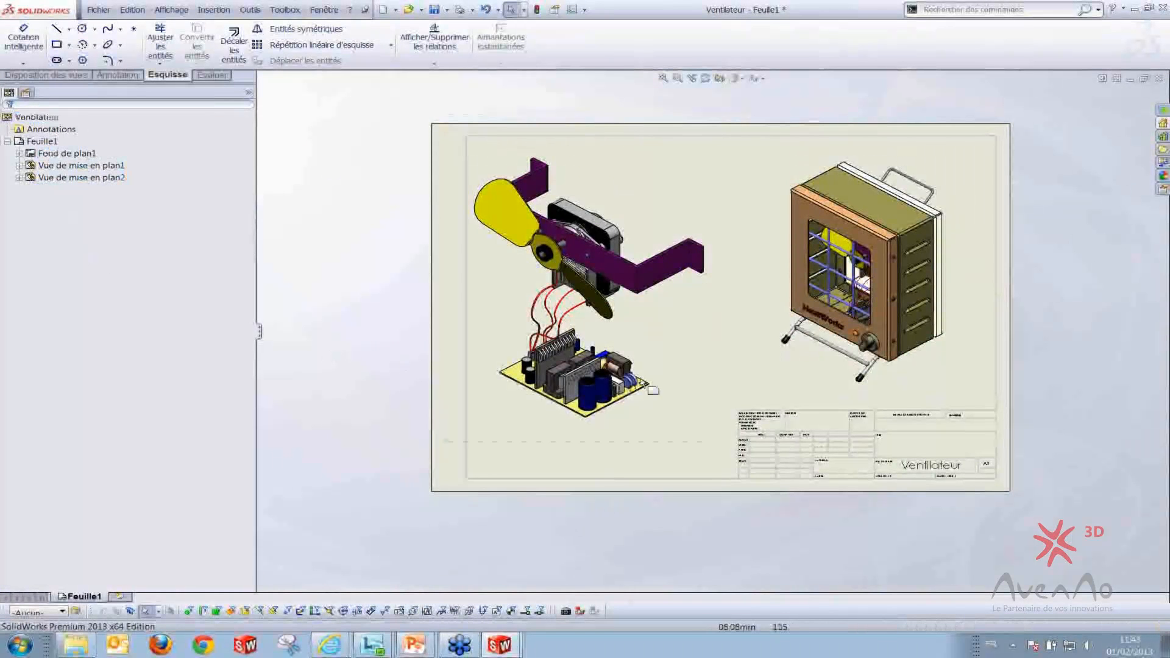
click(811, 381)
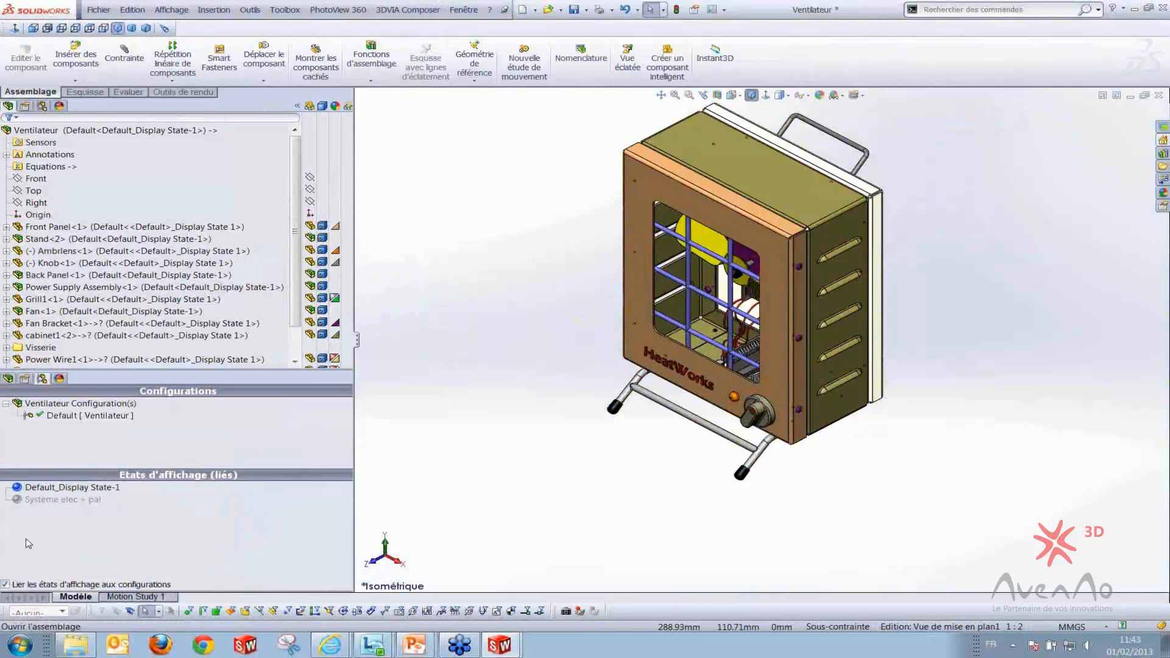
right_click(27, 415)
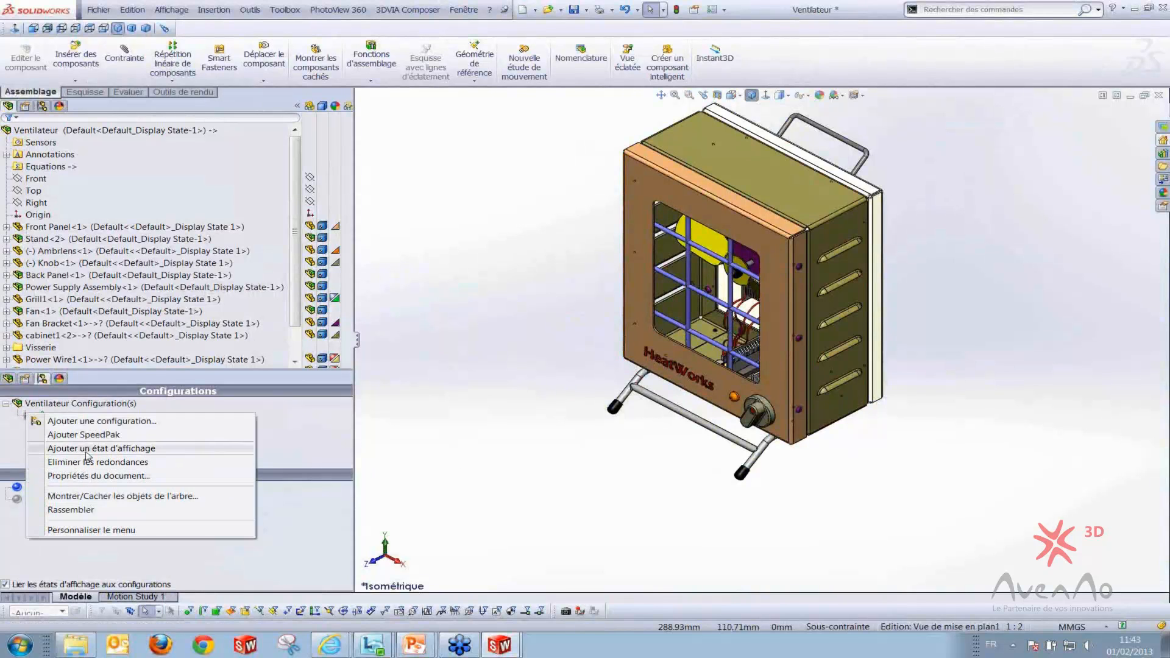
click(88, 451)
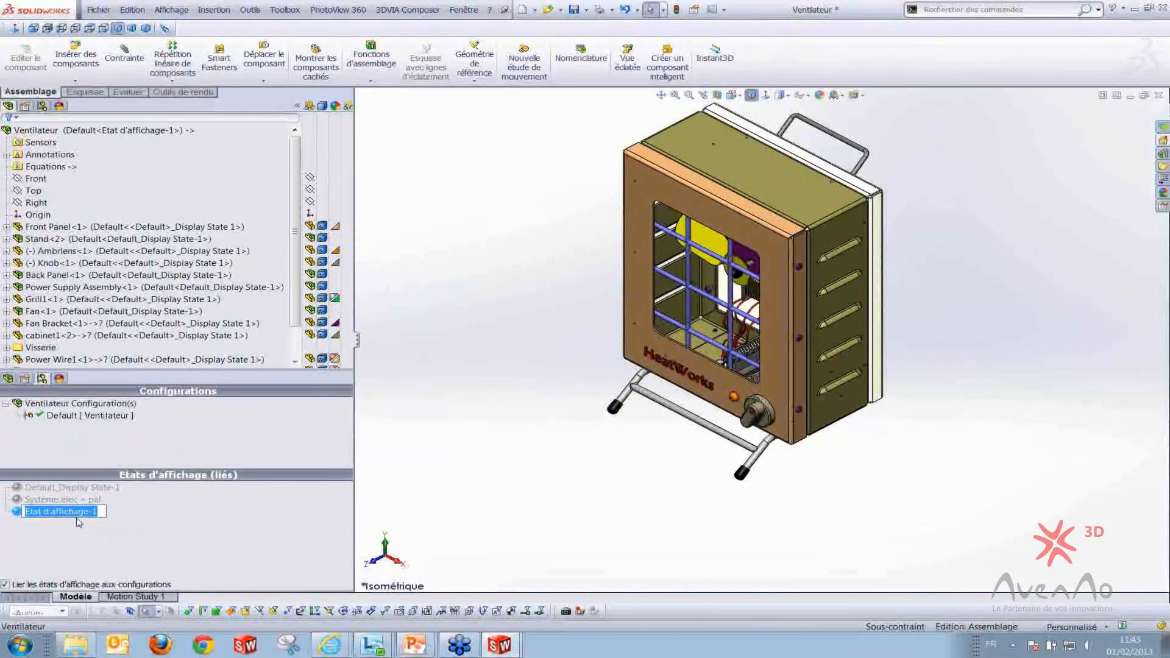
text(couleur assemblage)
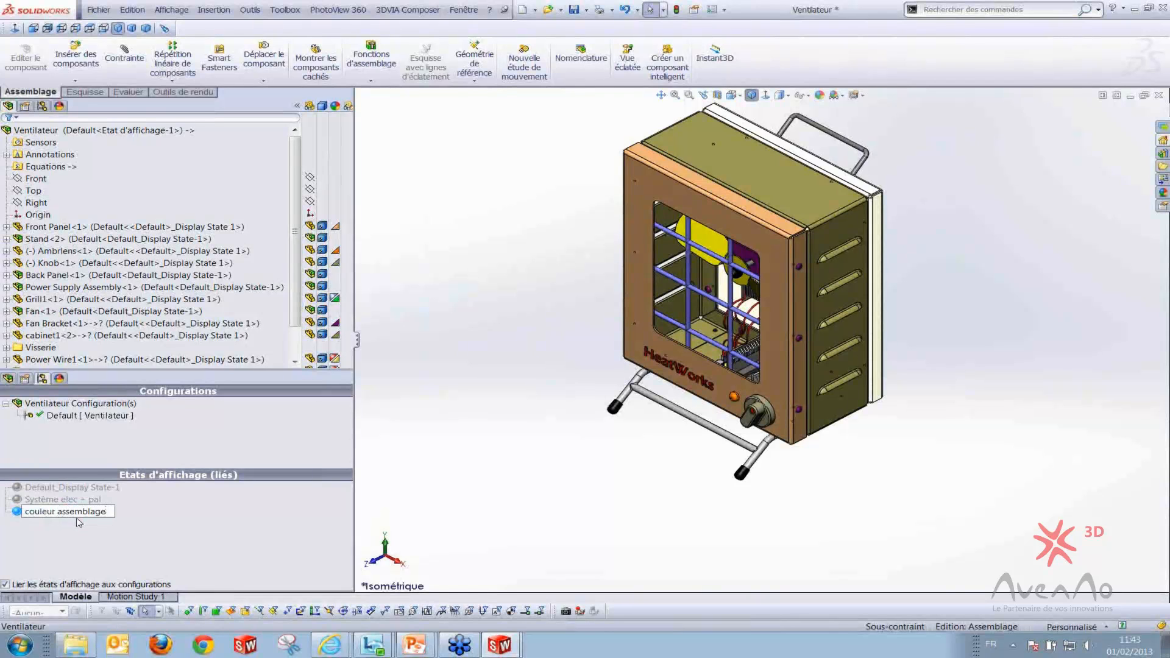
key(Return)
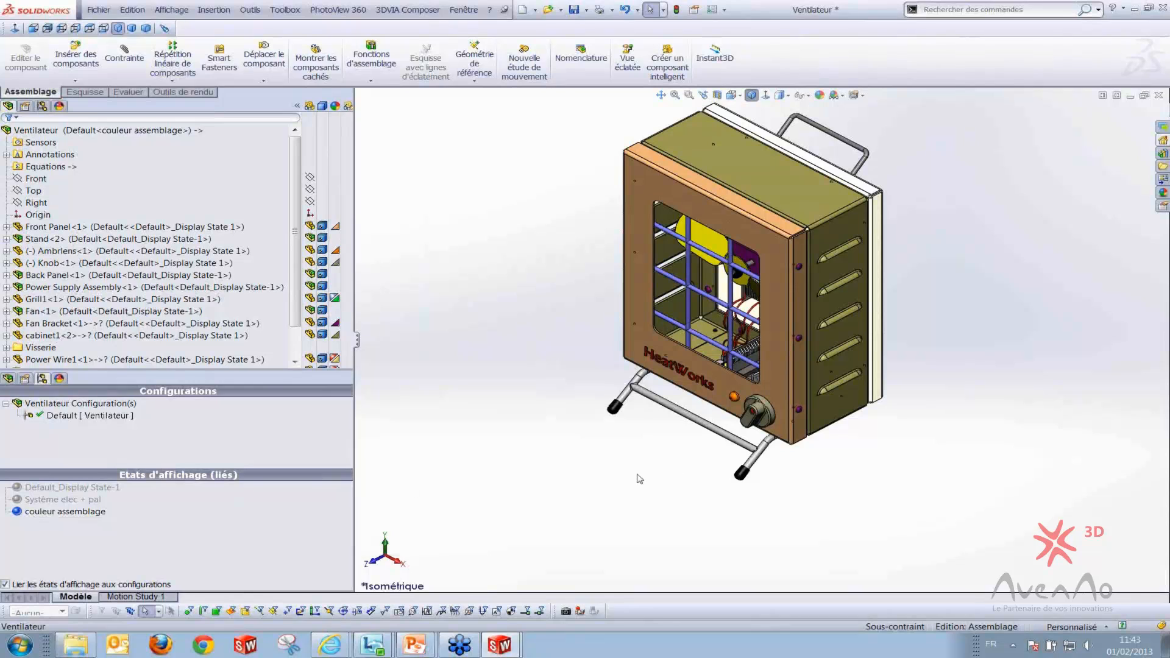
Open the part-level colour appearance of the Front Panel for editing and enlarge the area showing its settings
scroll(657, 340, up, 1)
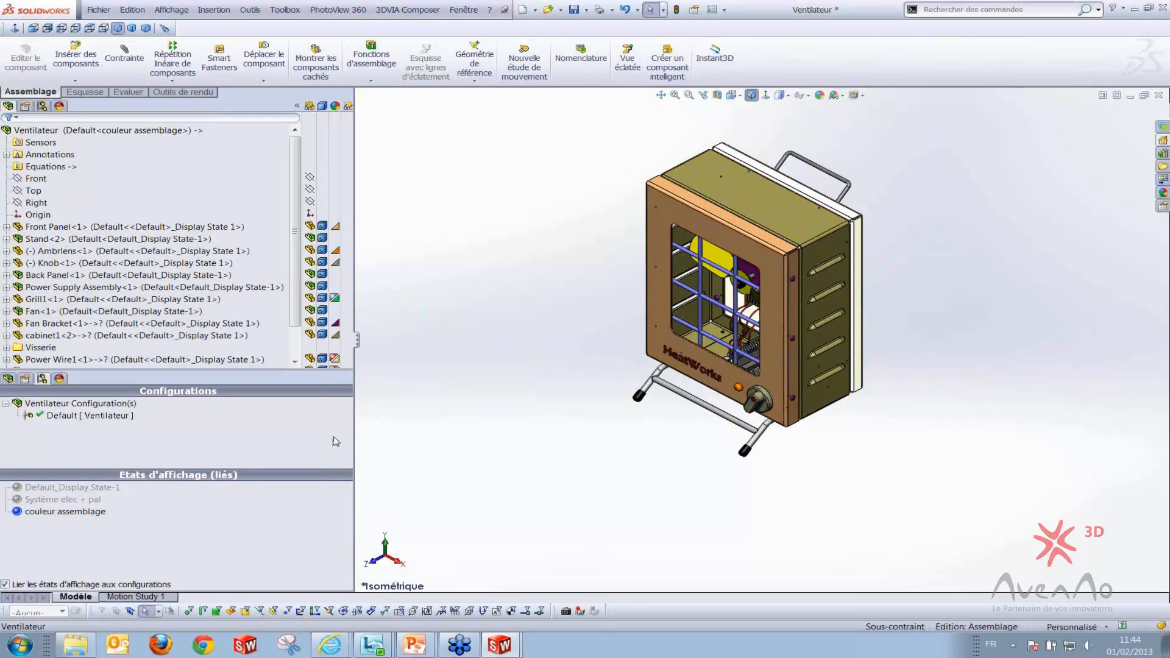
click(662, 225)
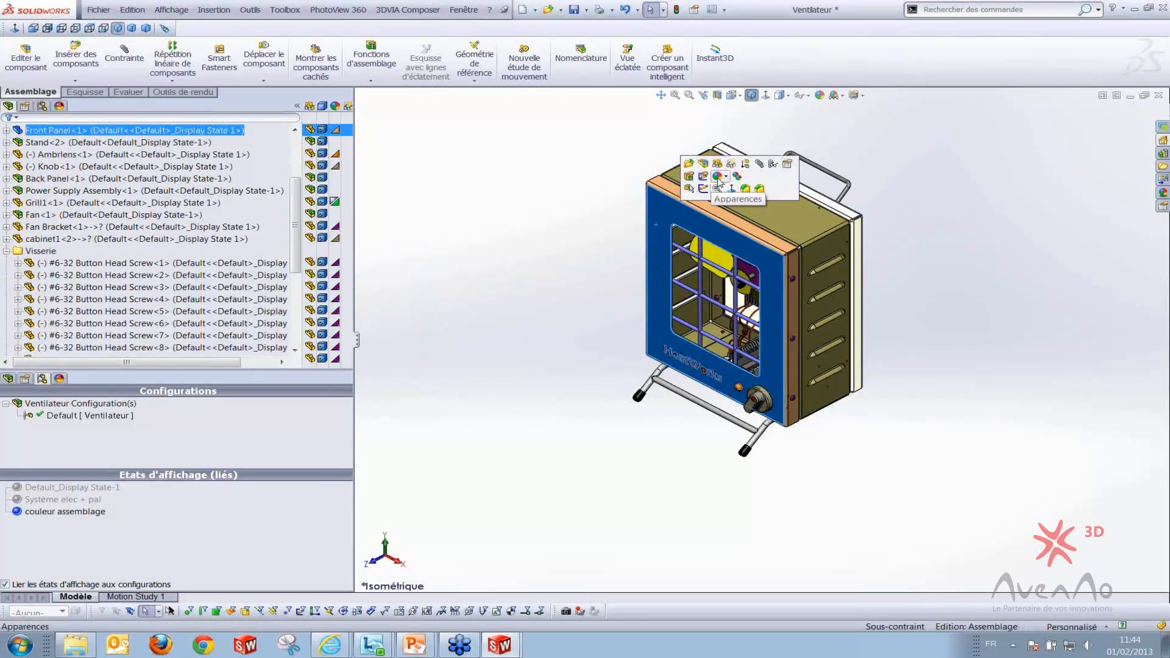
click(718, 179)
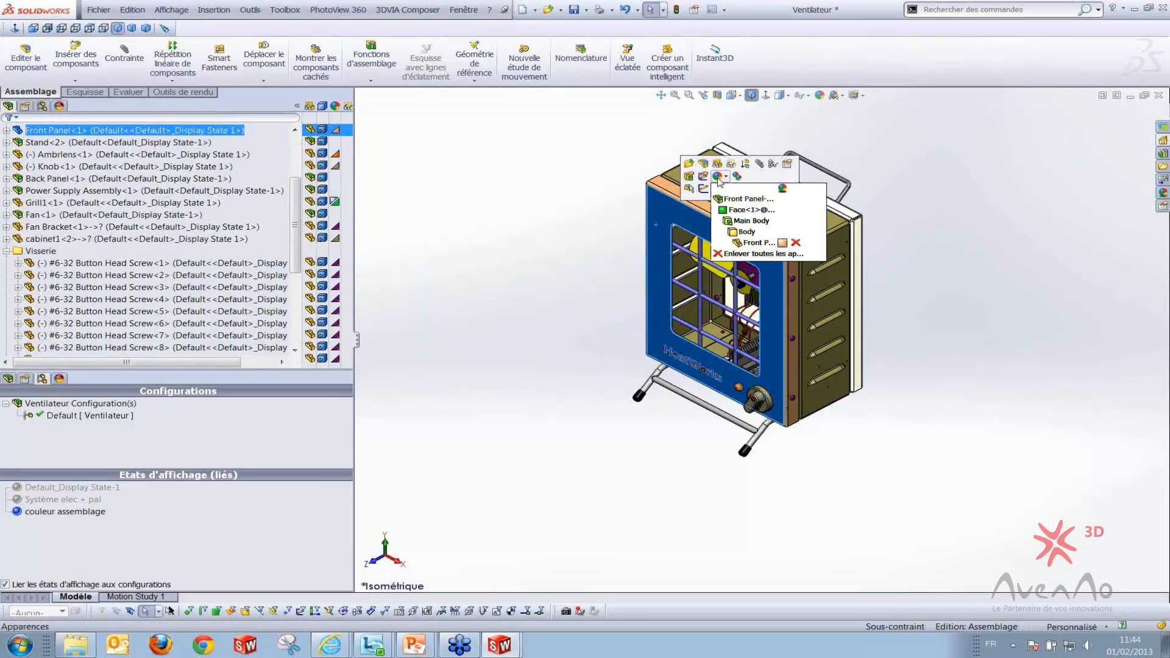
click(771, 245)
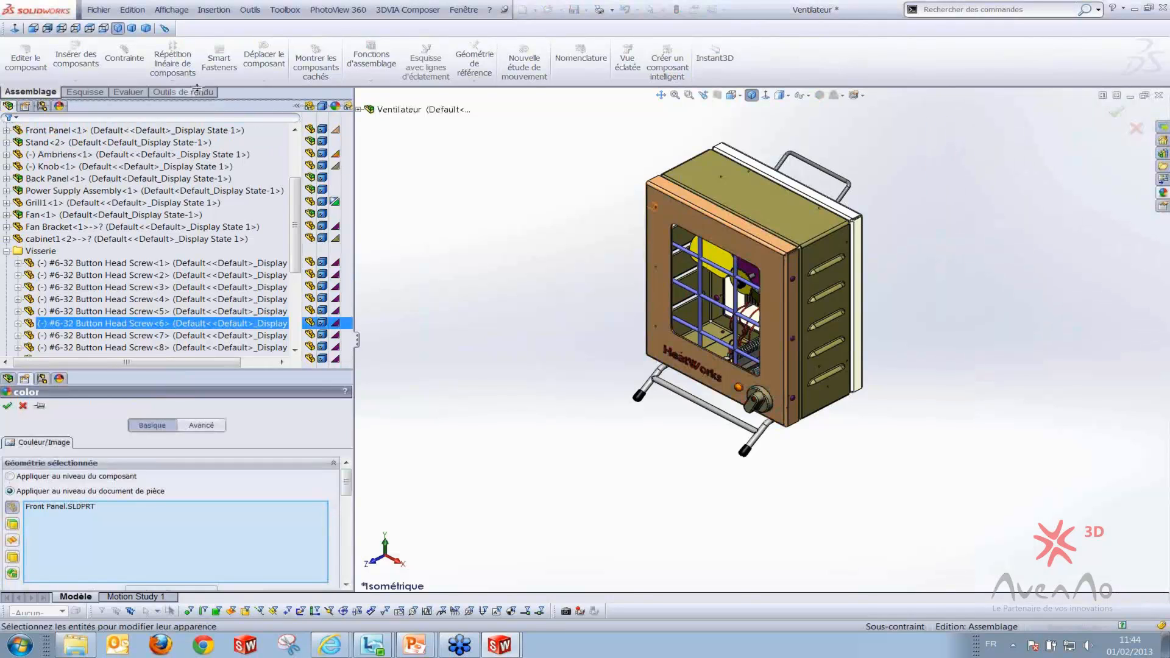
drag(197, 370, 197, 88)
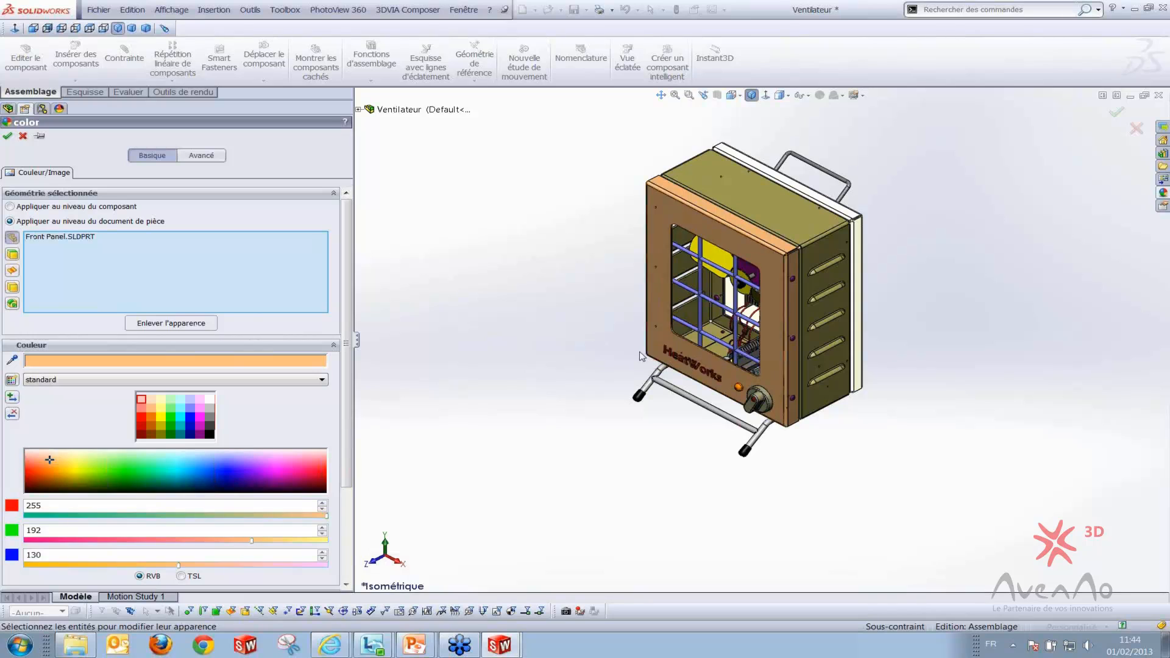
Apply pale green (RGB 192, 255, 192) to the Front Panel at component level and check which display state it targets
click(14, 208)
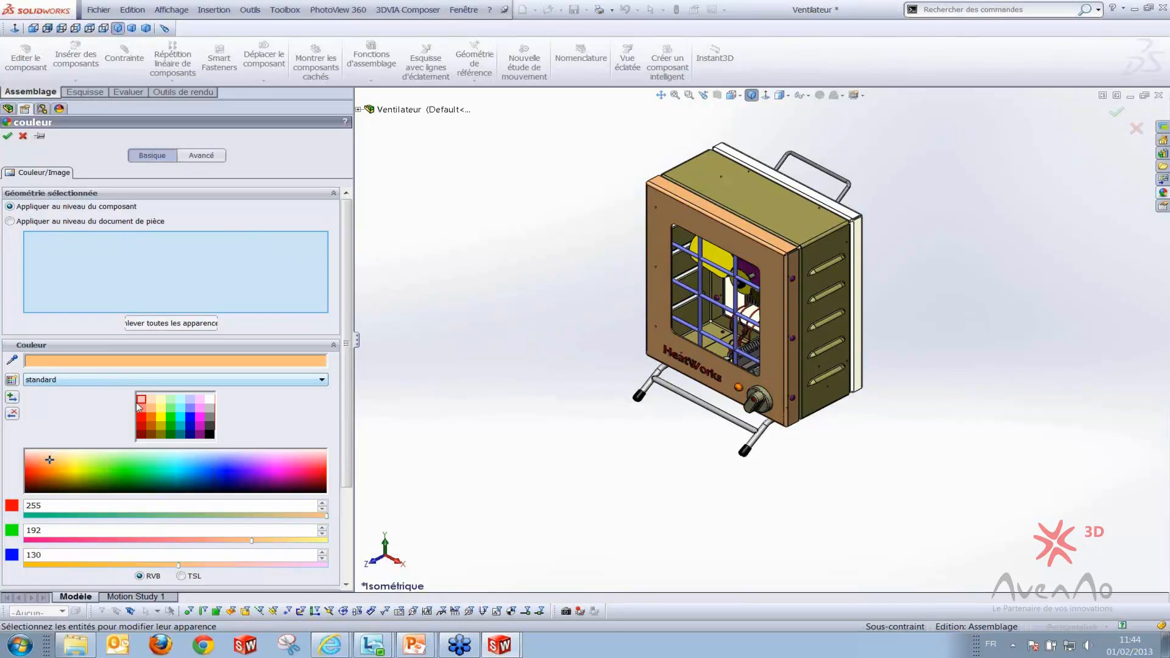
click(173, 400)
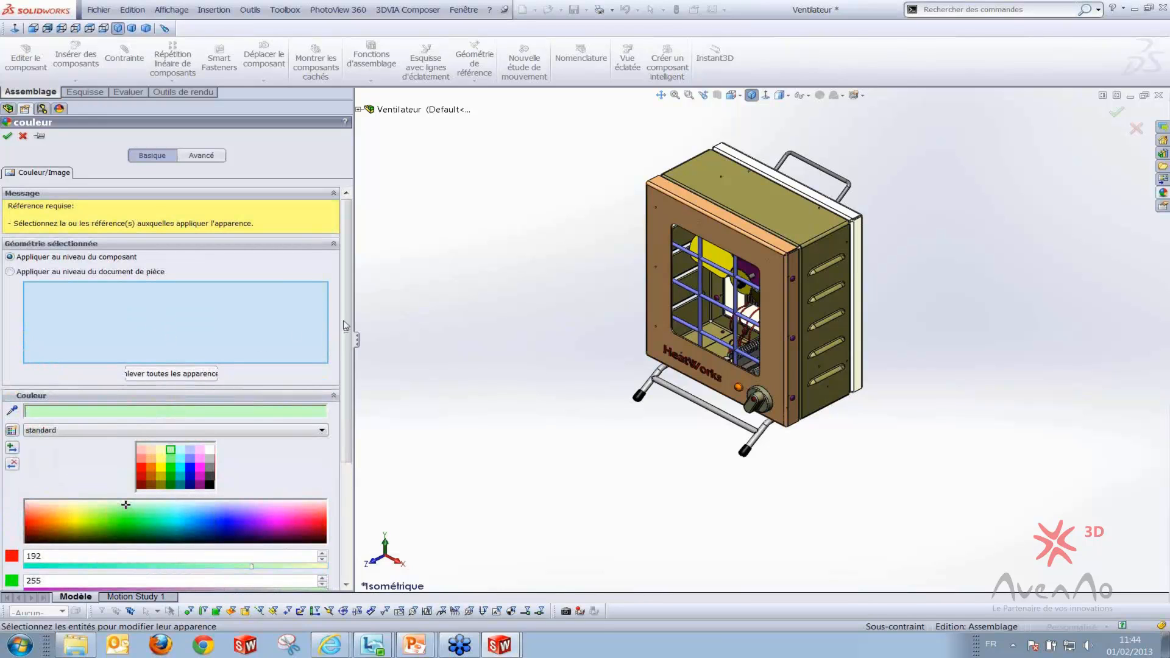
click(654, 255)
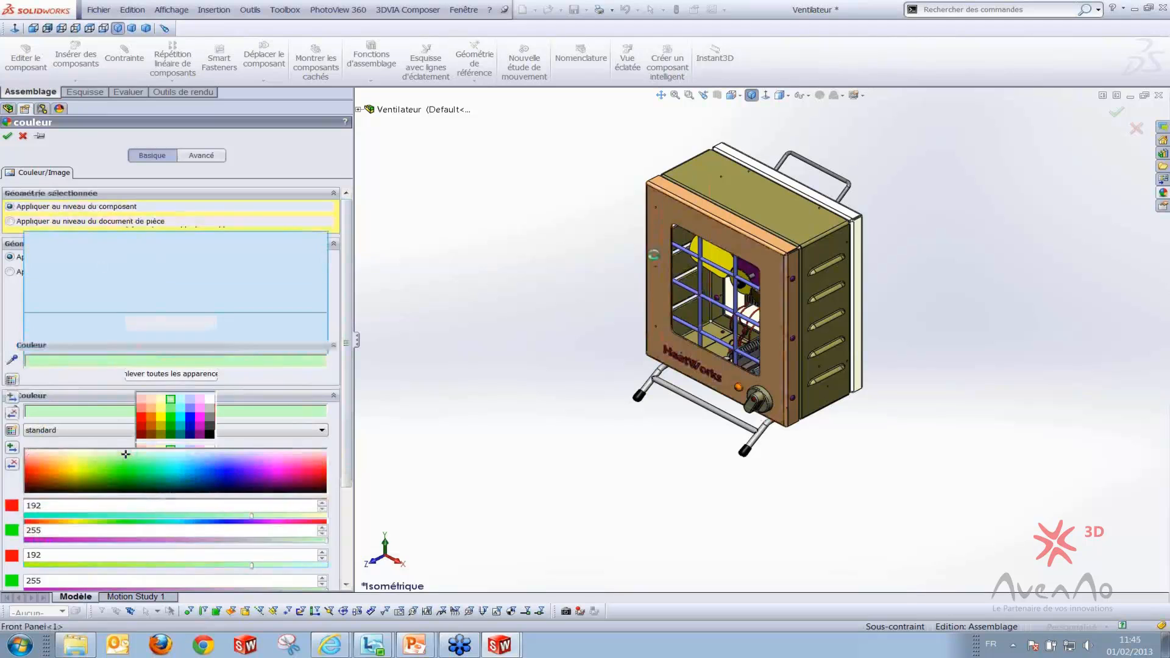
drag(345, 243, 348, 337)
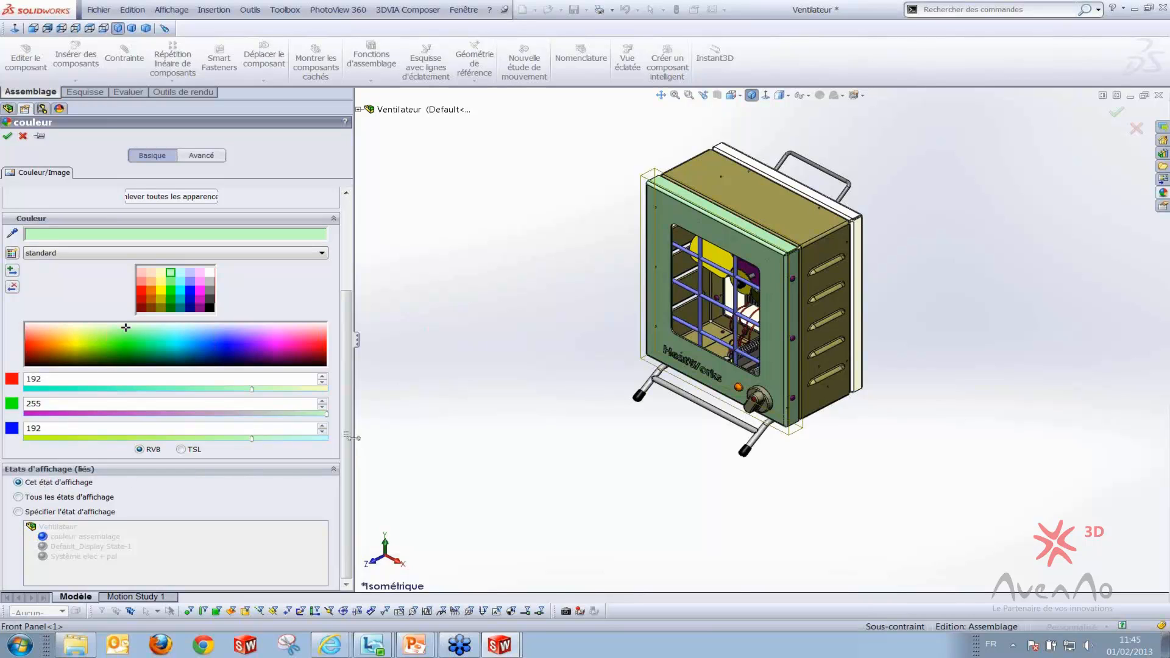
drag(350, 434, 351, 348)
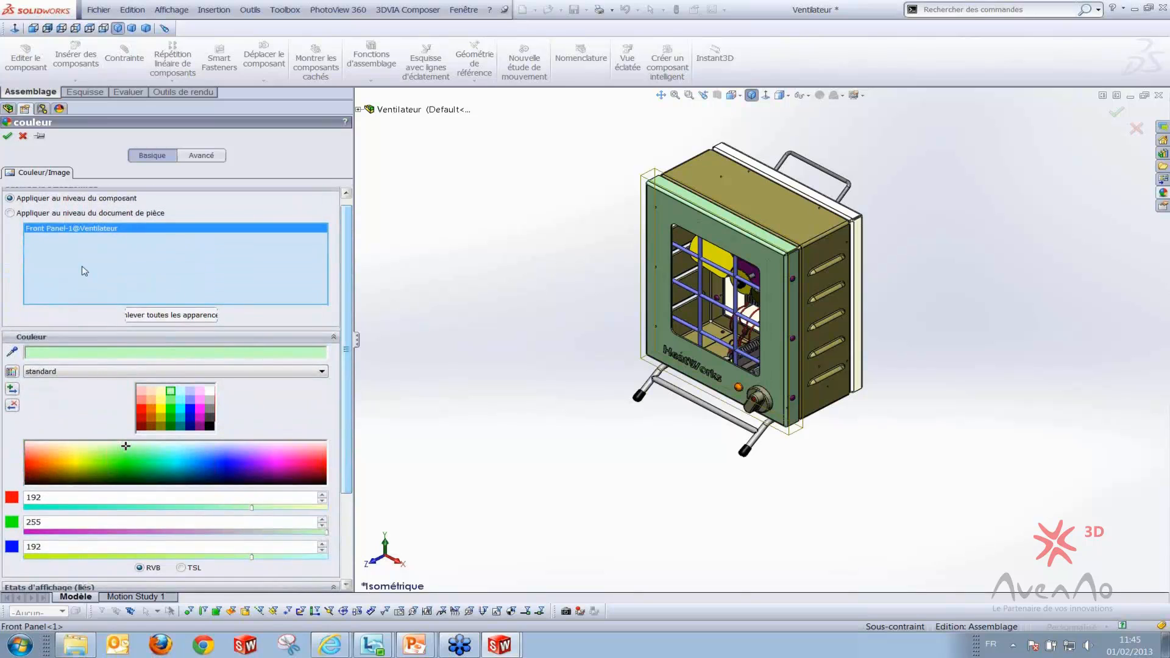
Add the cabinet, back panel, handle, stand and grill to the pale green component-level appearance and accept it
click(724, 187)
click(800, 163)
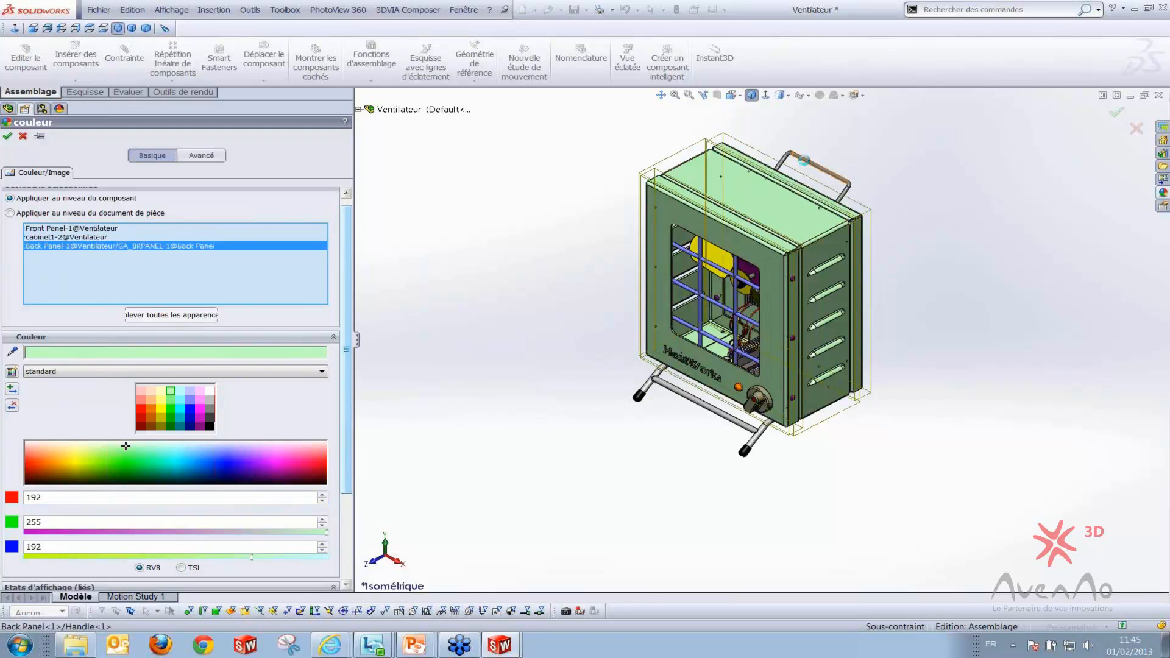
click(806, 164)
click(736, 427)
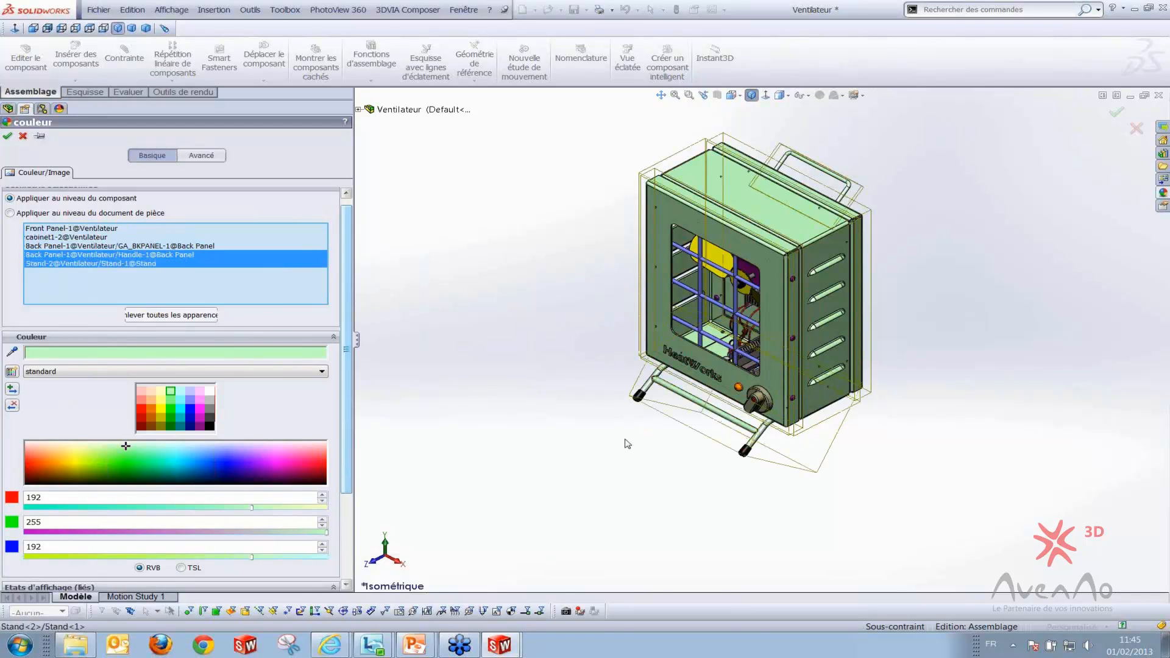
click(681, 349)
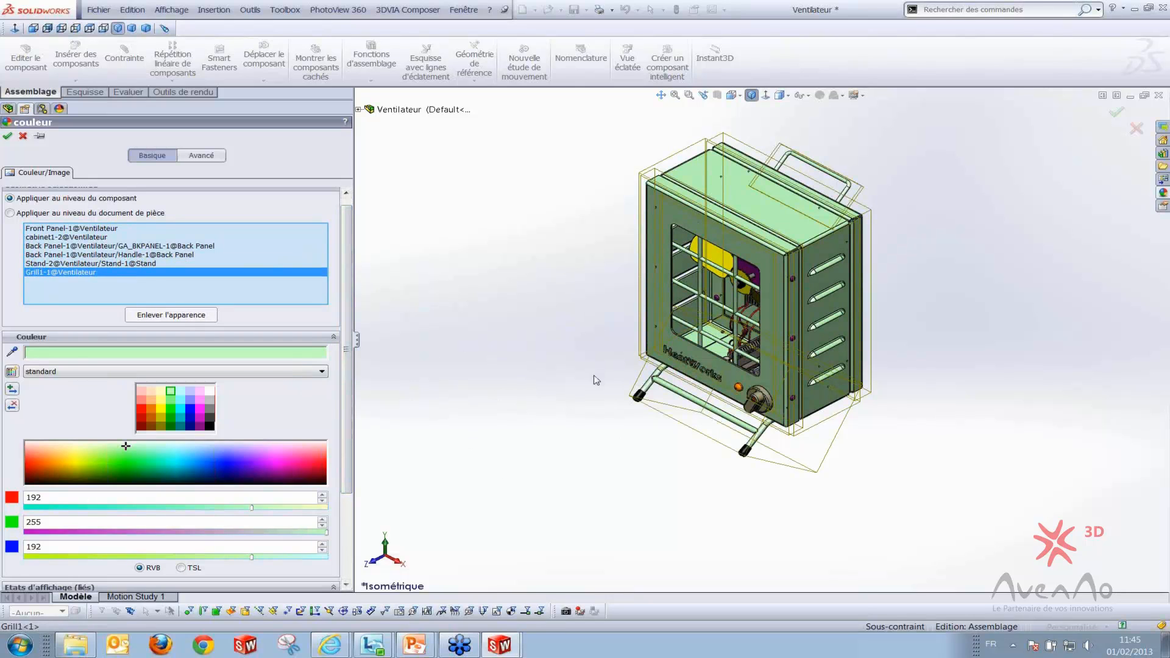
click(7, 139)
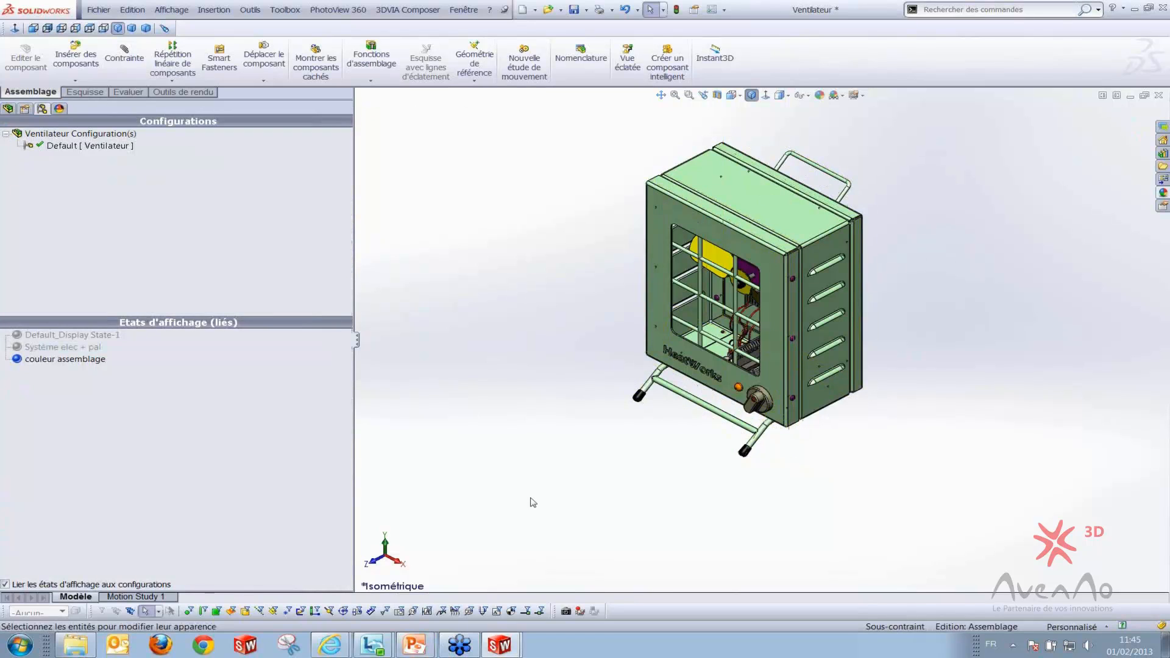
Return to the Ventilateur drawing and assign the "couleur assemblage" display state to the complete heater view
key(alt+Tab)
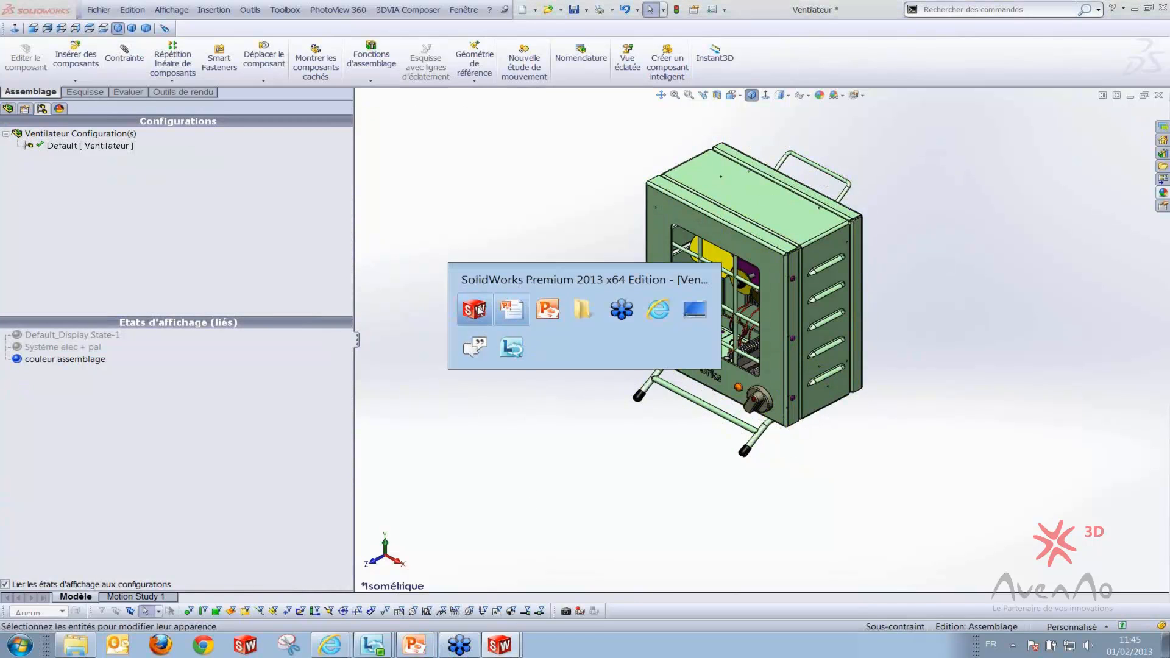
click(478, 306)
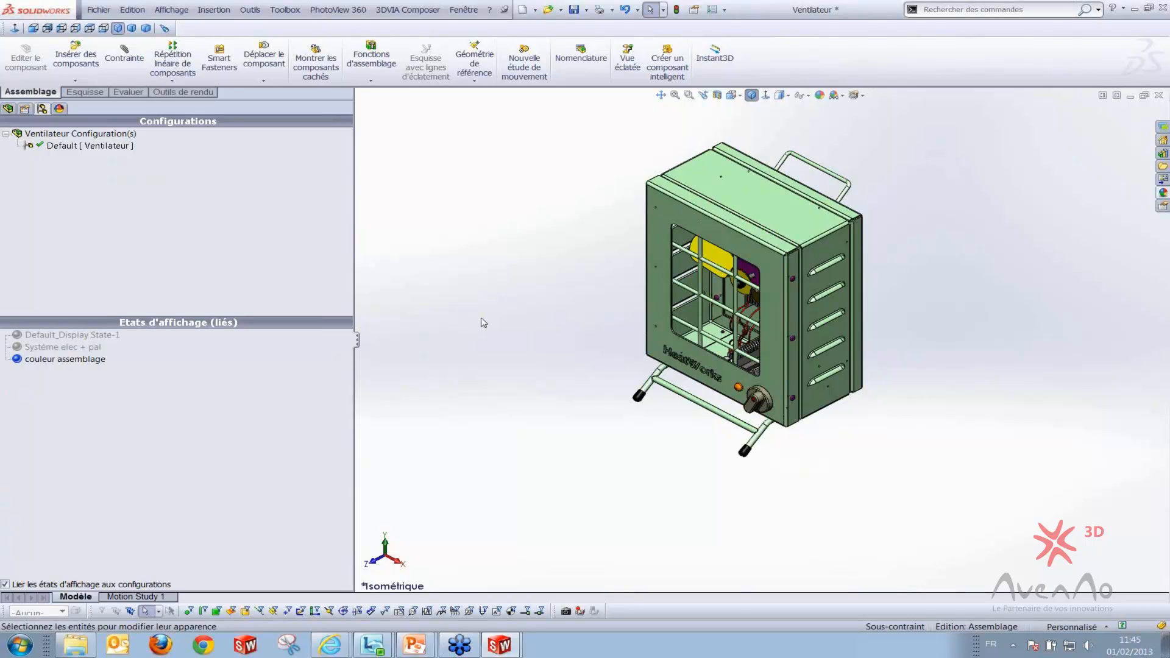
key(alt+Tab)
click(471, 453)
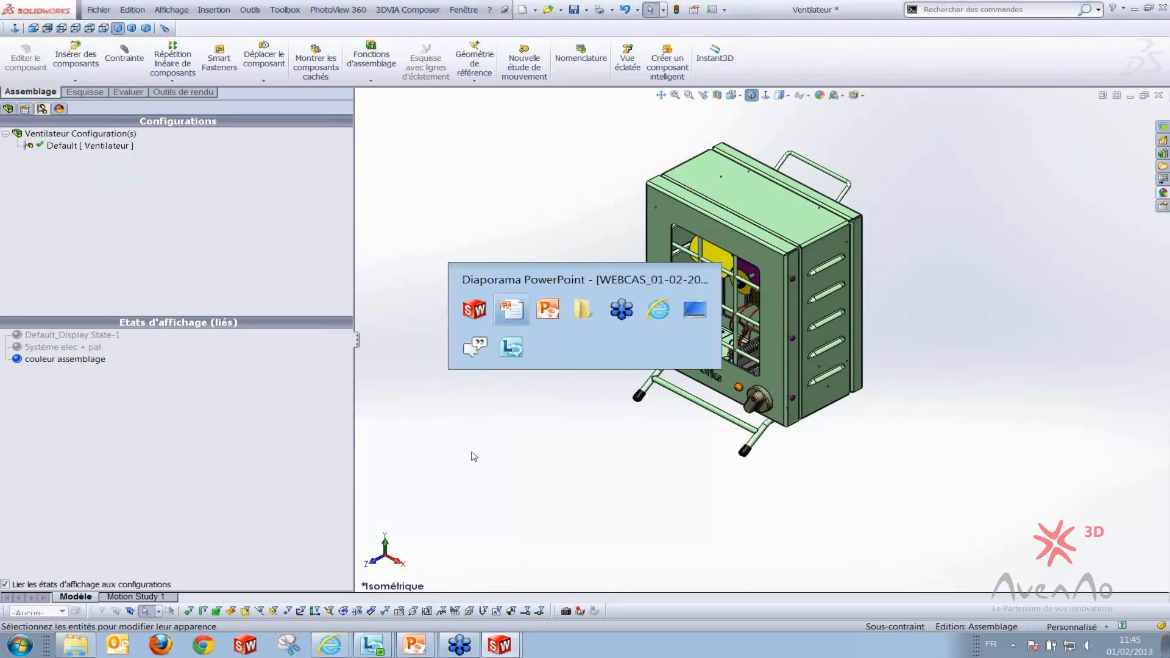
key(ctrl+Tab)
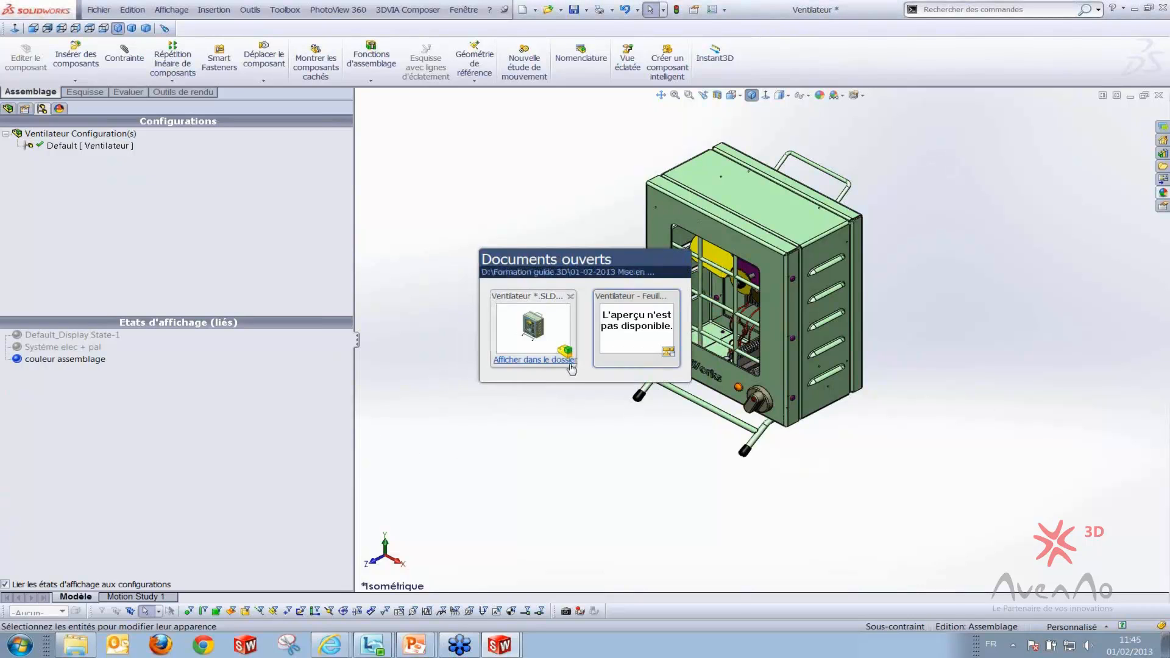
click(603, 346)
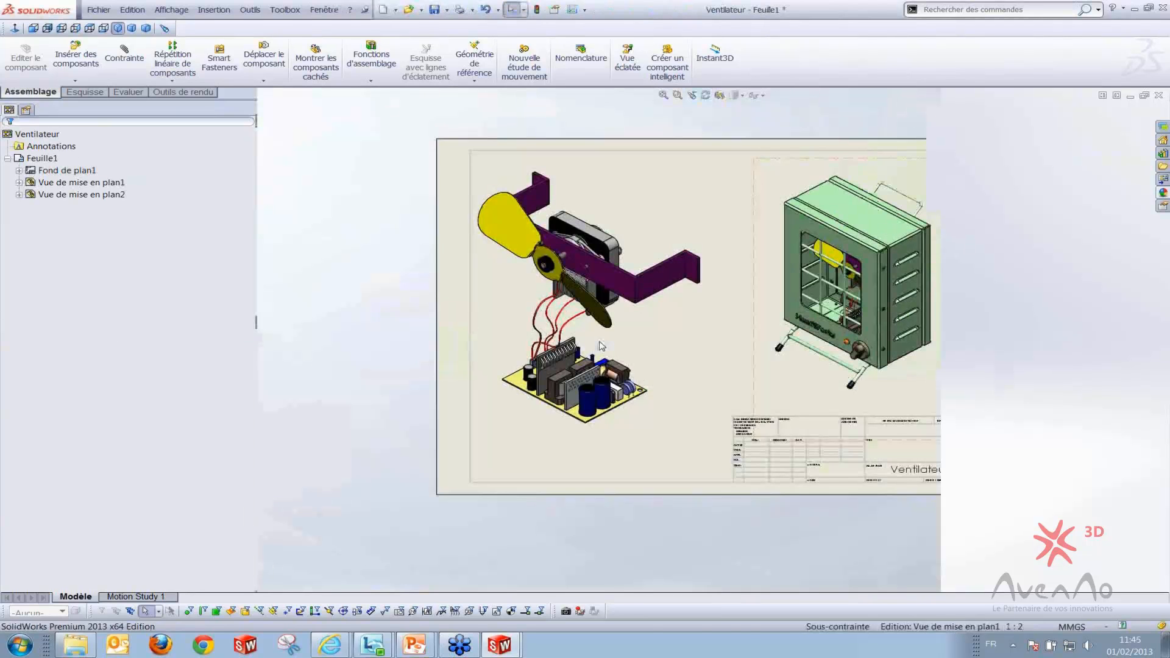
click(710, 366)
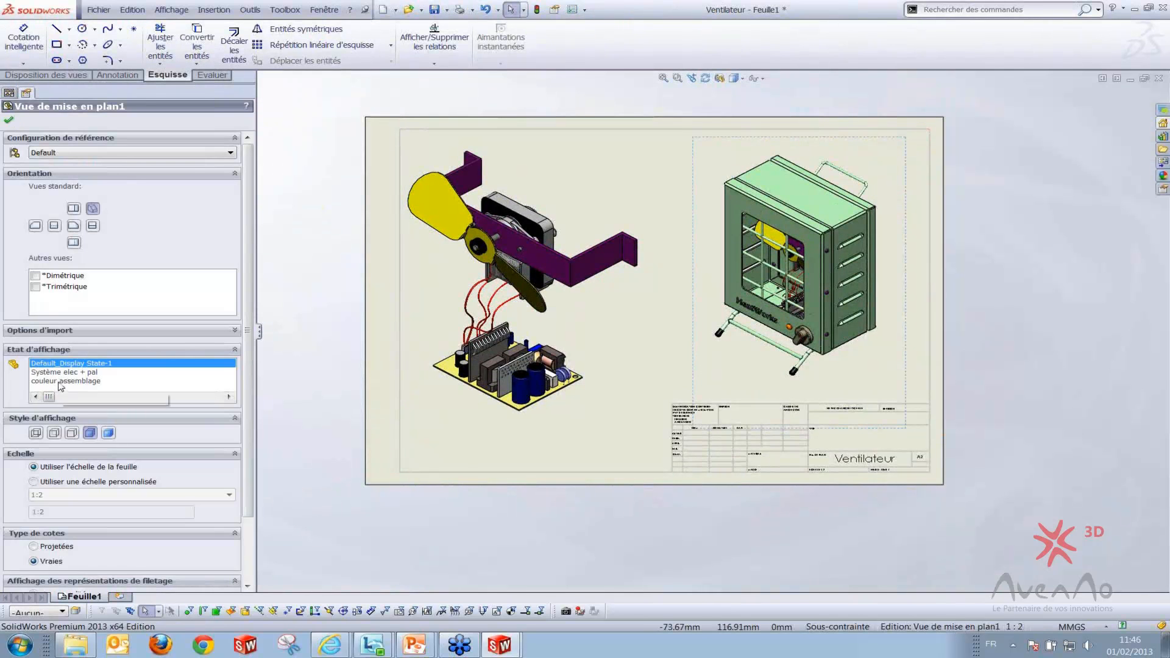
click(61, 381)
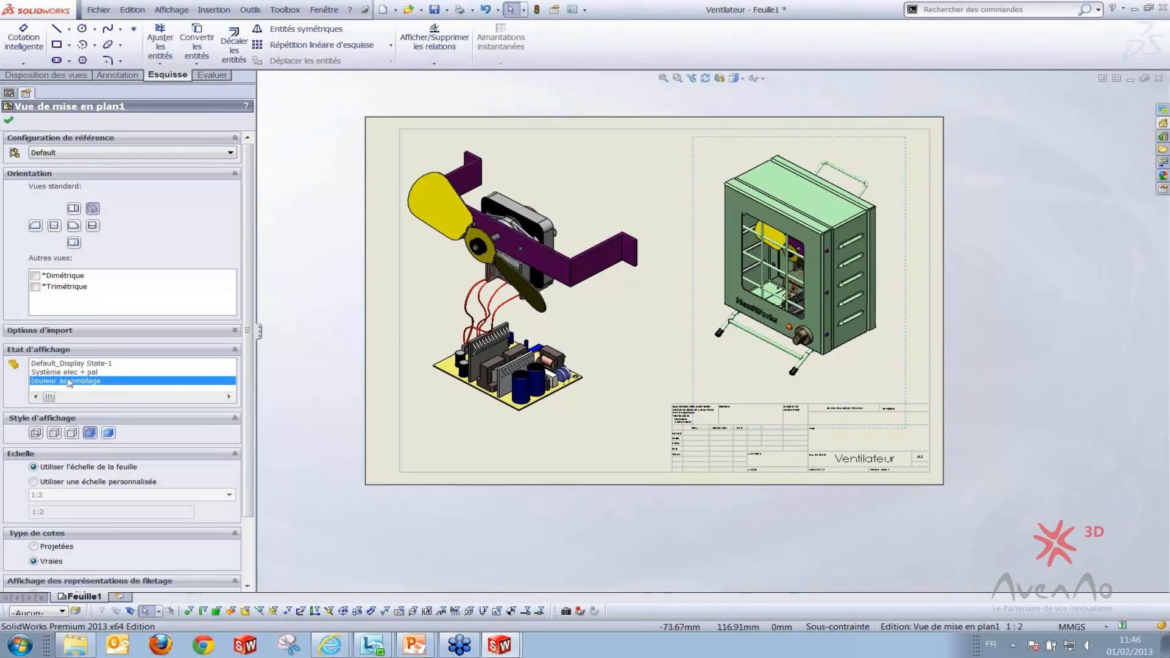
click(696, 376)
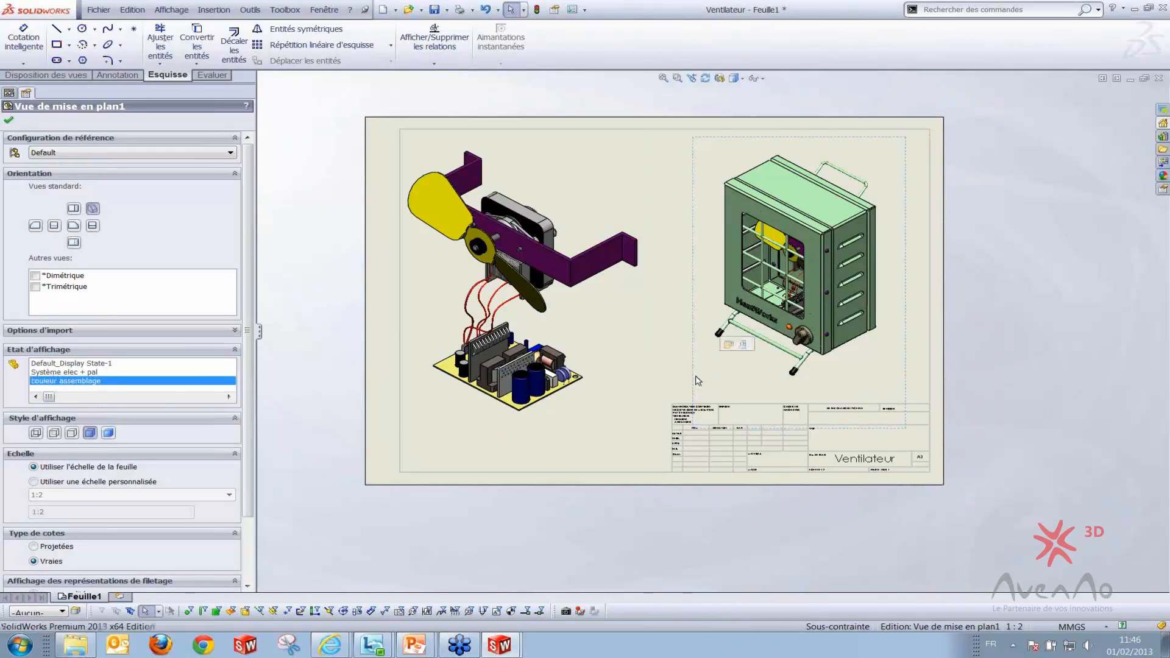
Open the assembly from the heater view and compare its Default_Display State-1 and "couleur assemblage" display states
key(alt+Tab)
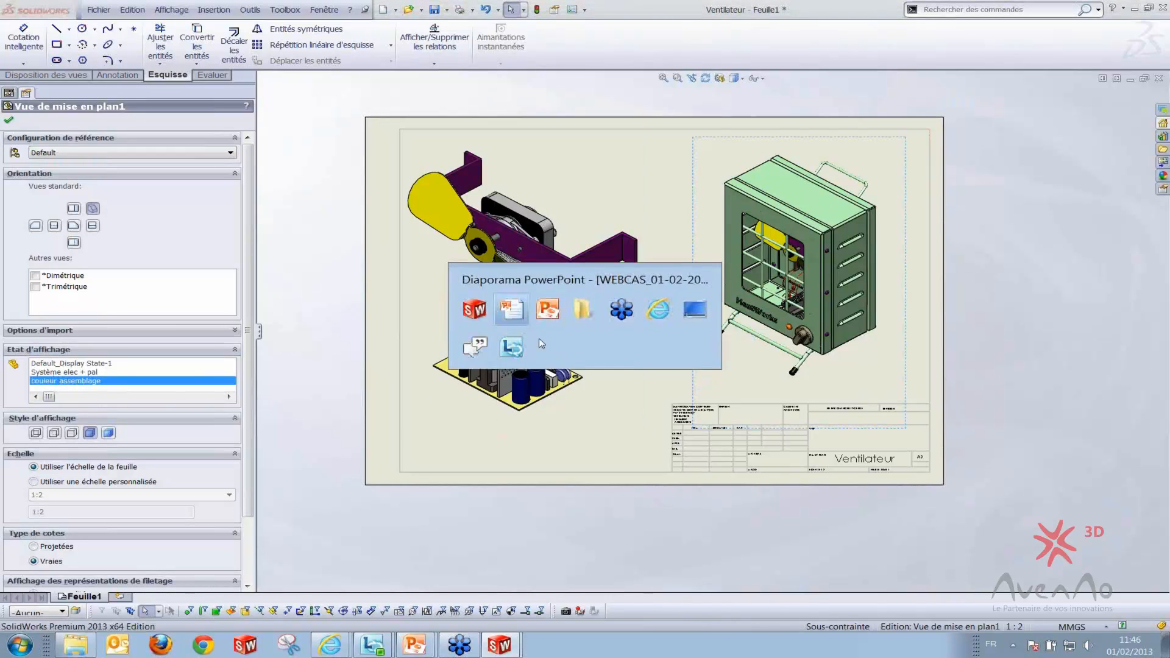
click(476, 310)
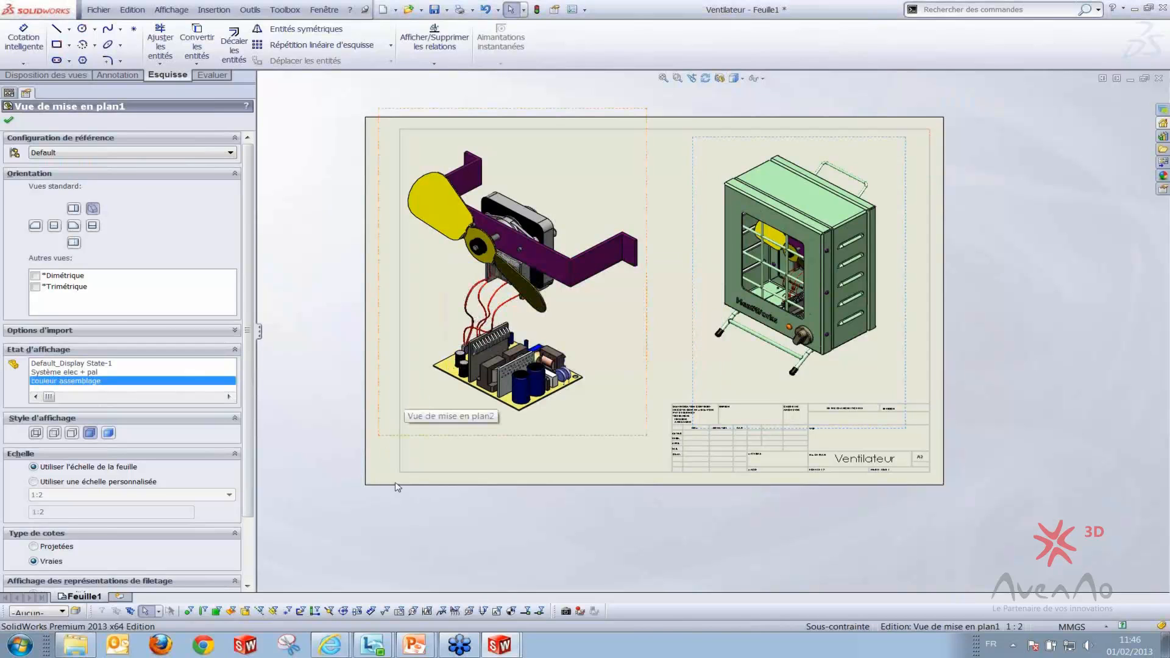
click(708, 371)
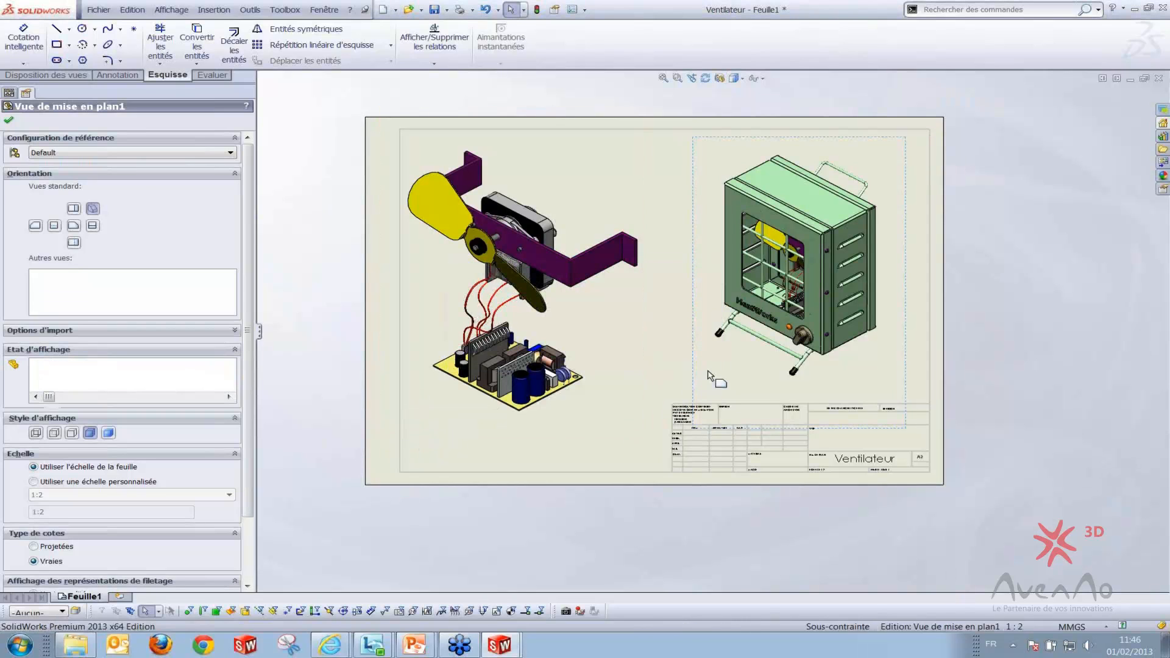
click(740, 338)
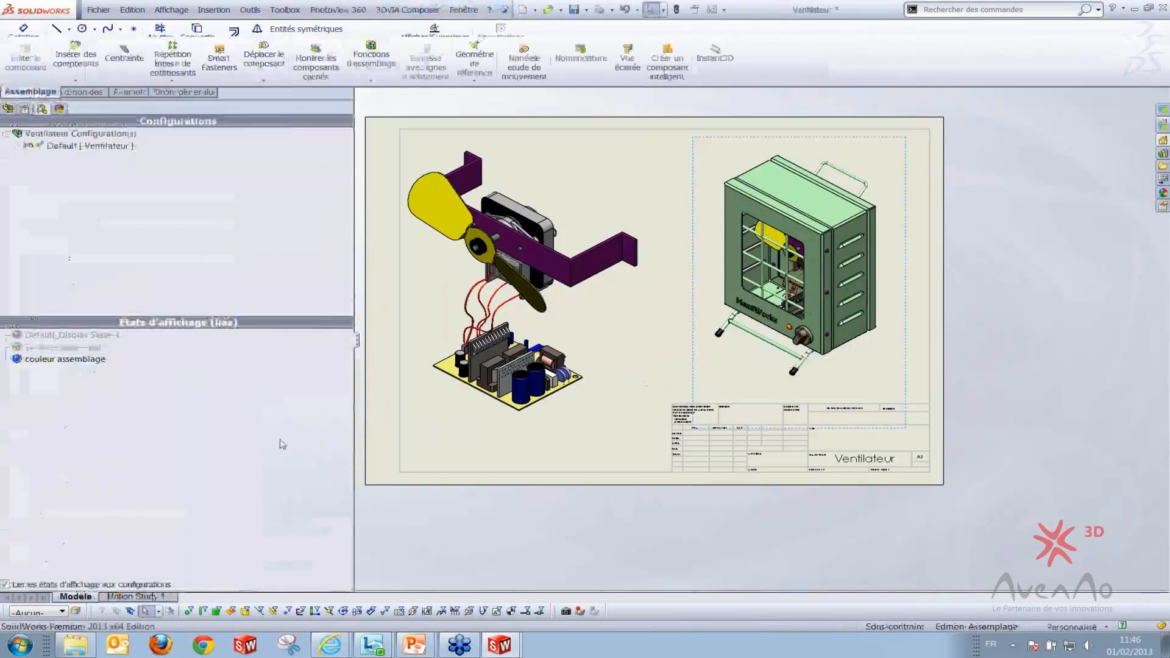
click(62, 346)
double_click(60, 335)
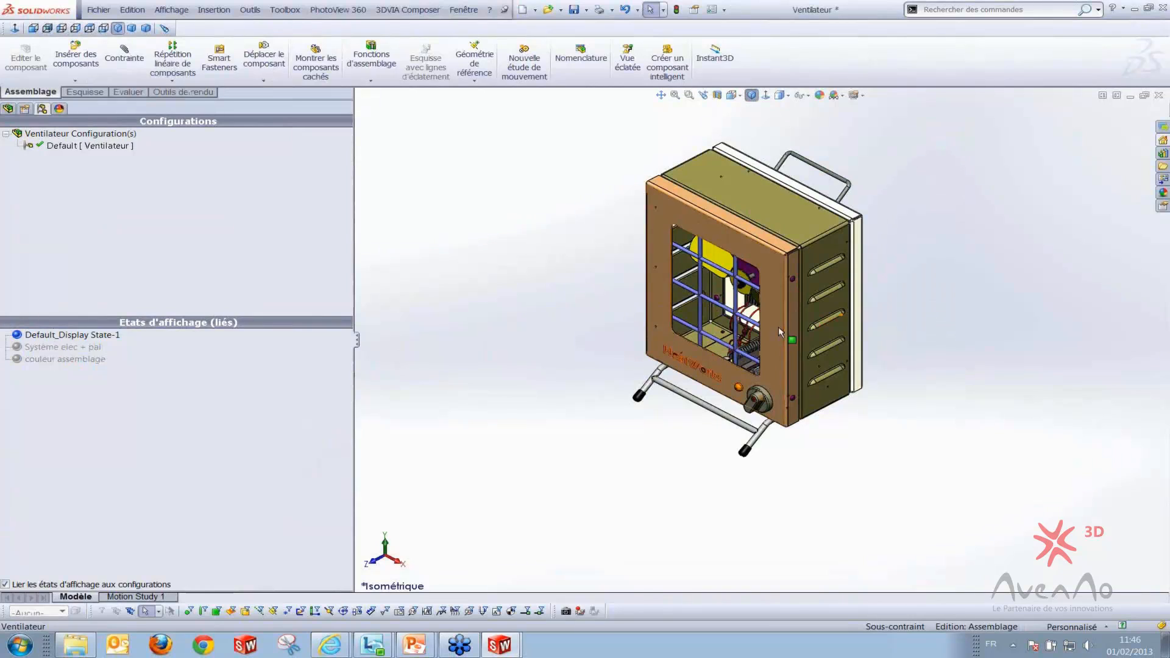
click(33, 359)
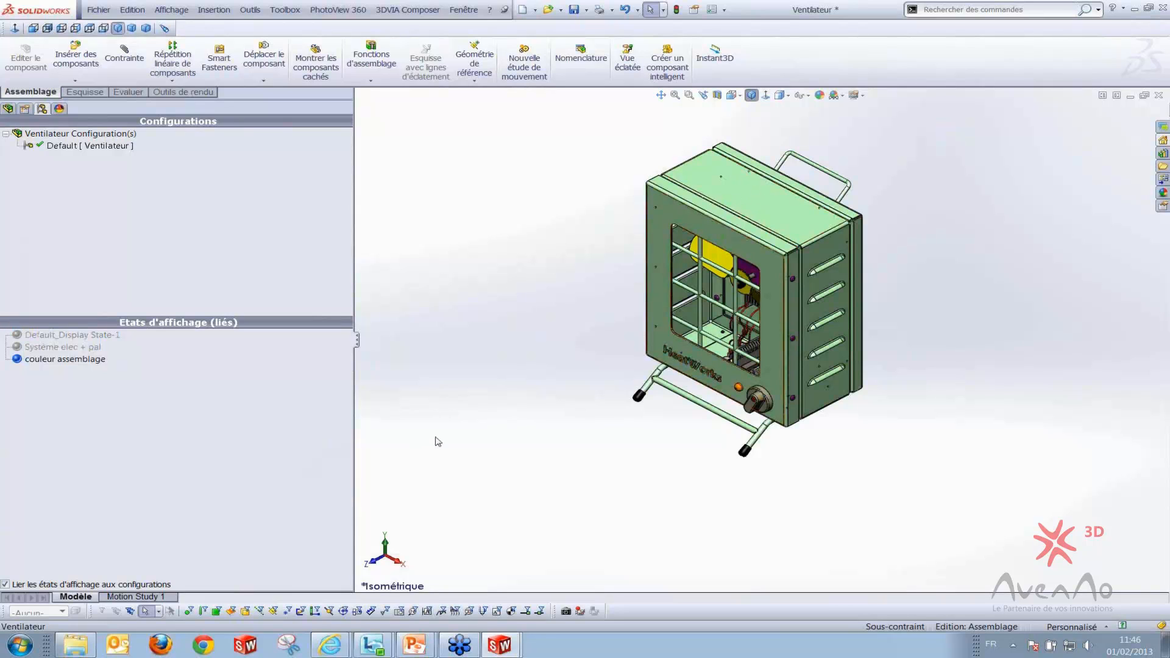
Back in the drawing, switch the heater view to Default_Display State-1 and return it to "couleur assemblage"
key(ctrl+Tab)
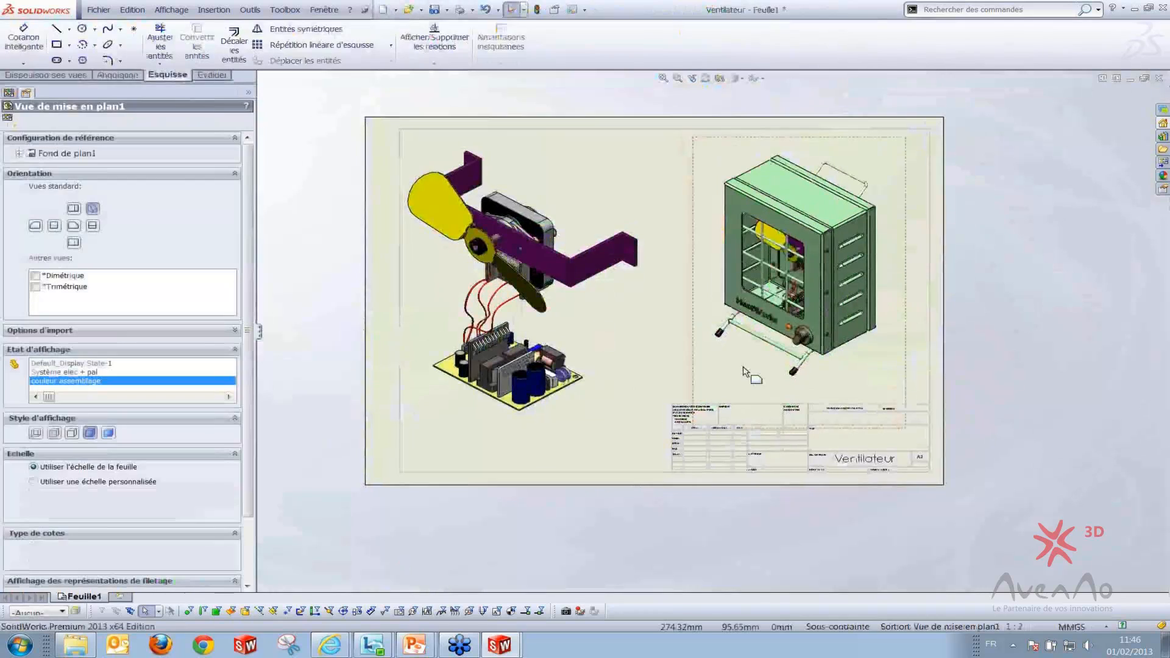
click(63, 364)
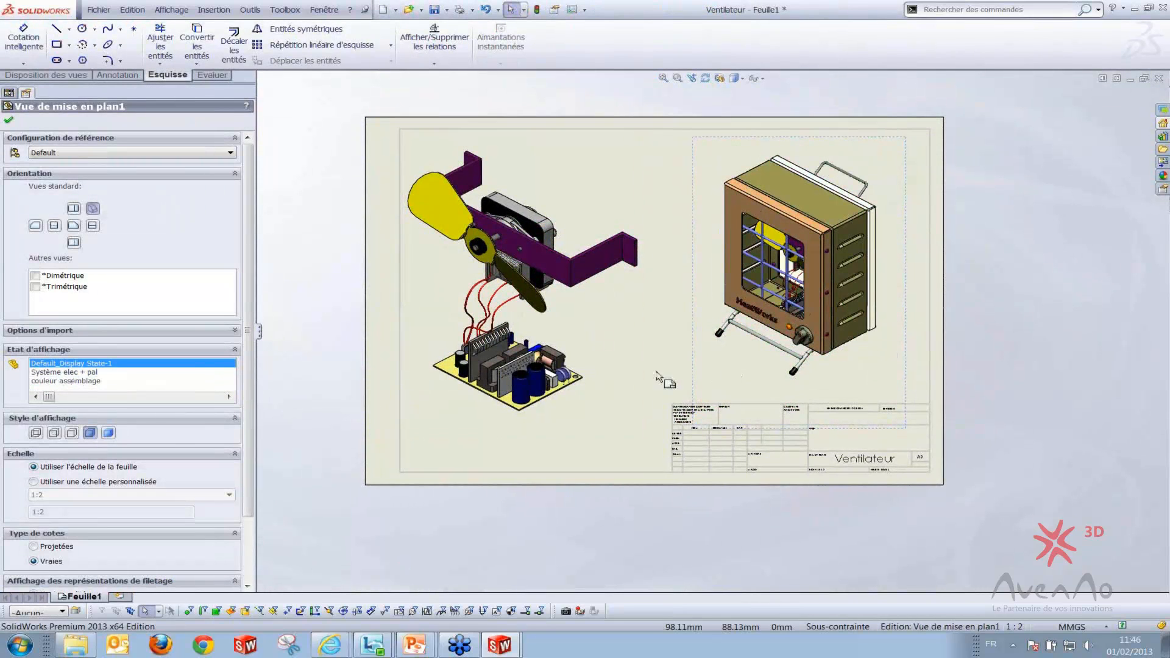
click(85, 381)
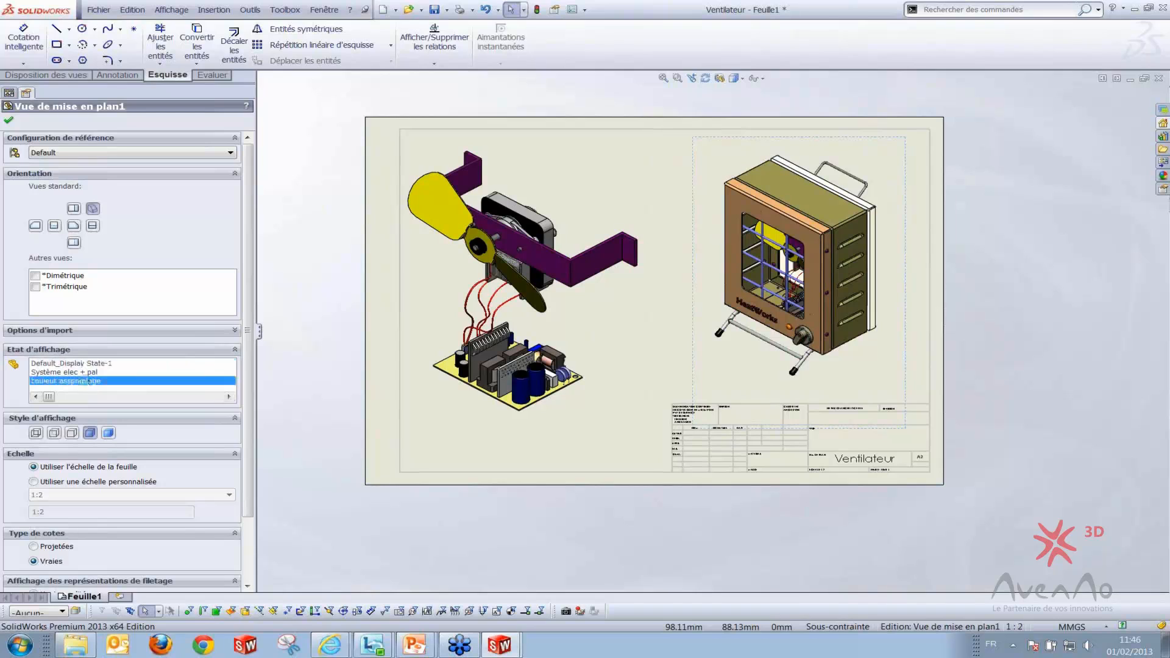
click(398, 506)
middle_drag(643, 474, 625, 477)
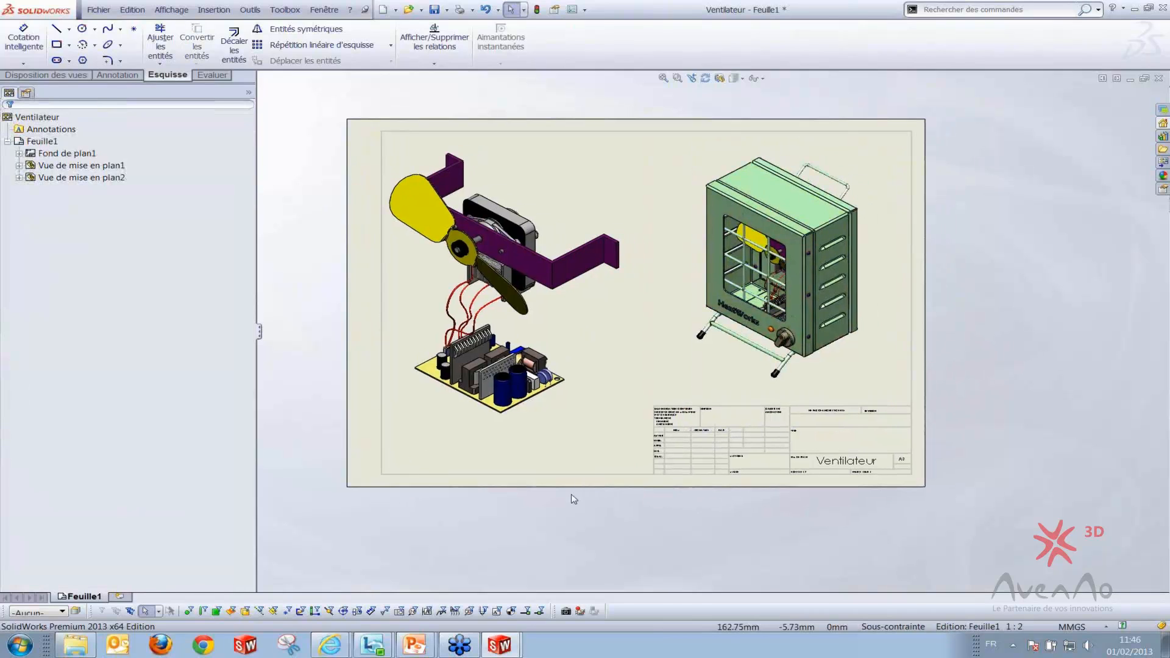
View the display-states slide in the PowerPoint slide show, return to SolidWorks and open the assembly from the heater view
key(alt+Tab)
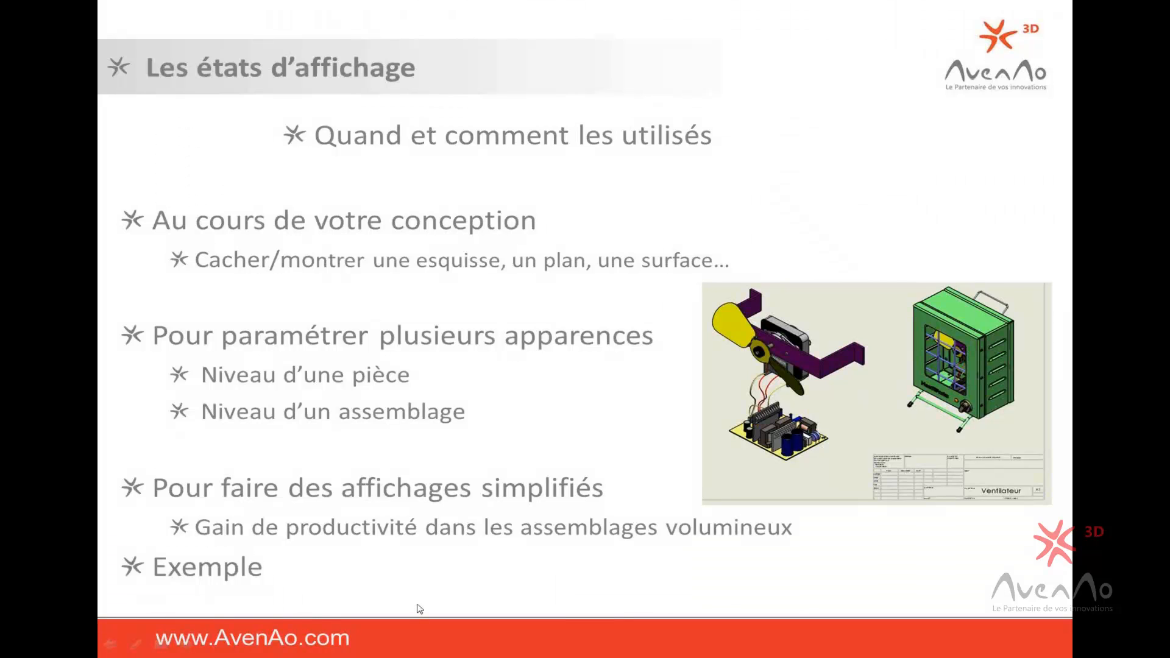
key(alt+Tab)
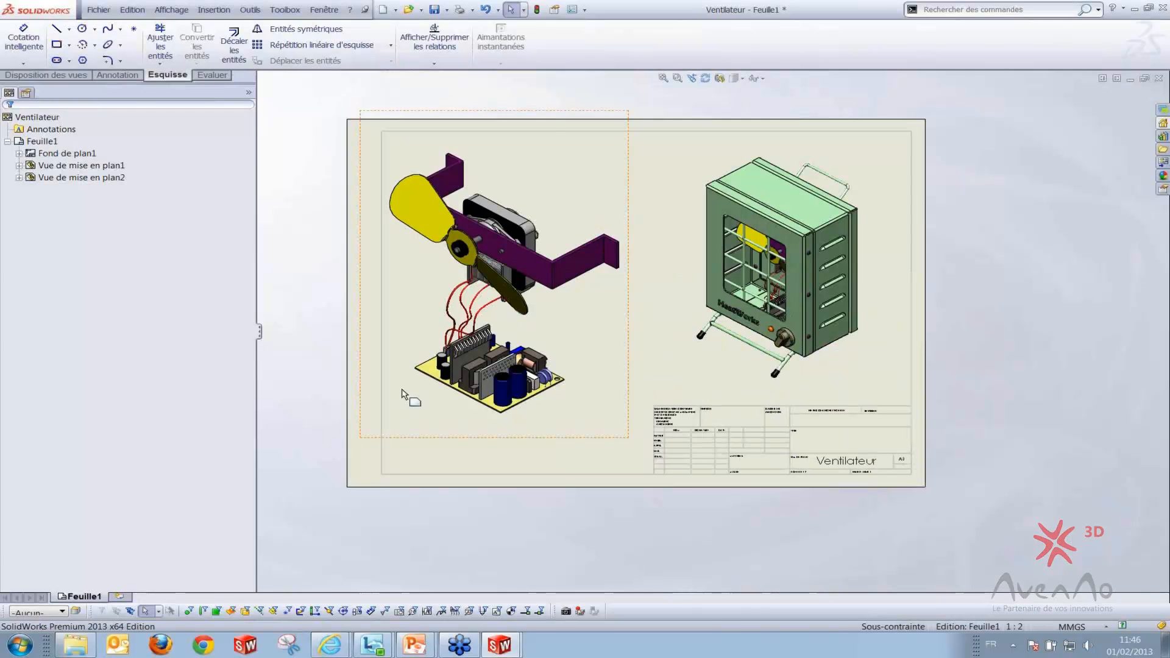
click(771, 369)
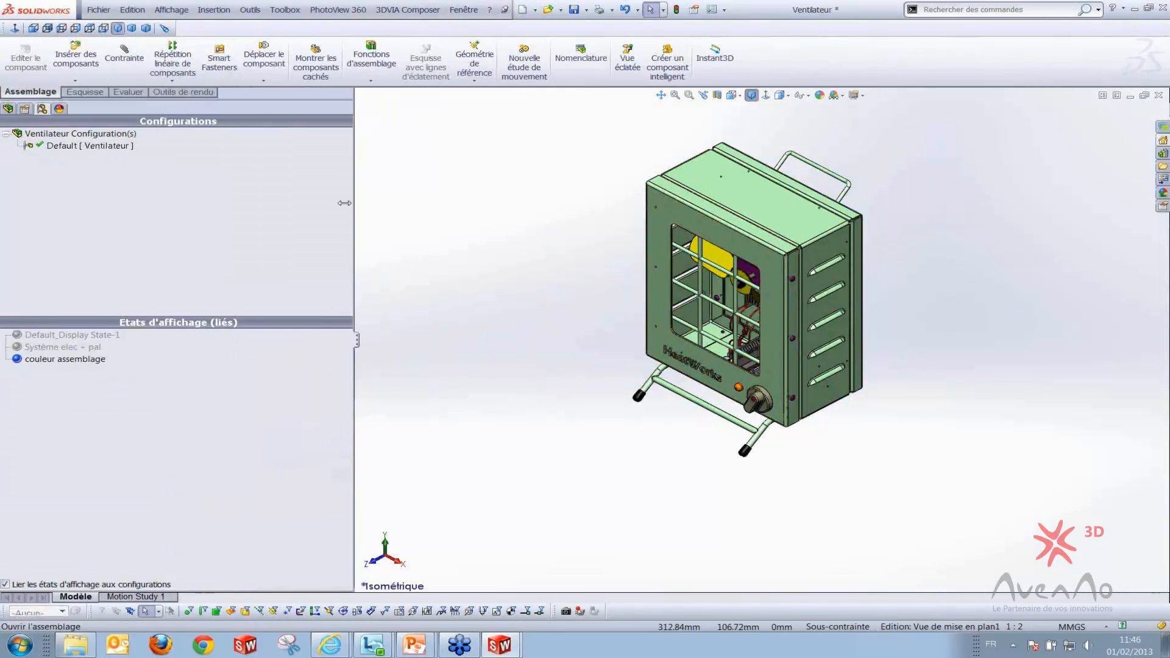
Collapse the assembly's component tree and check the appearances assigned to the Front Panel
click(8, 109)
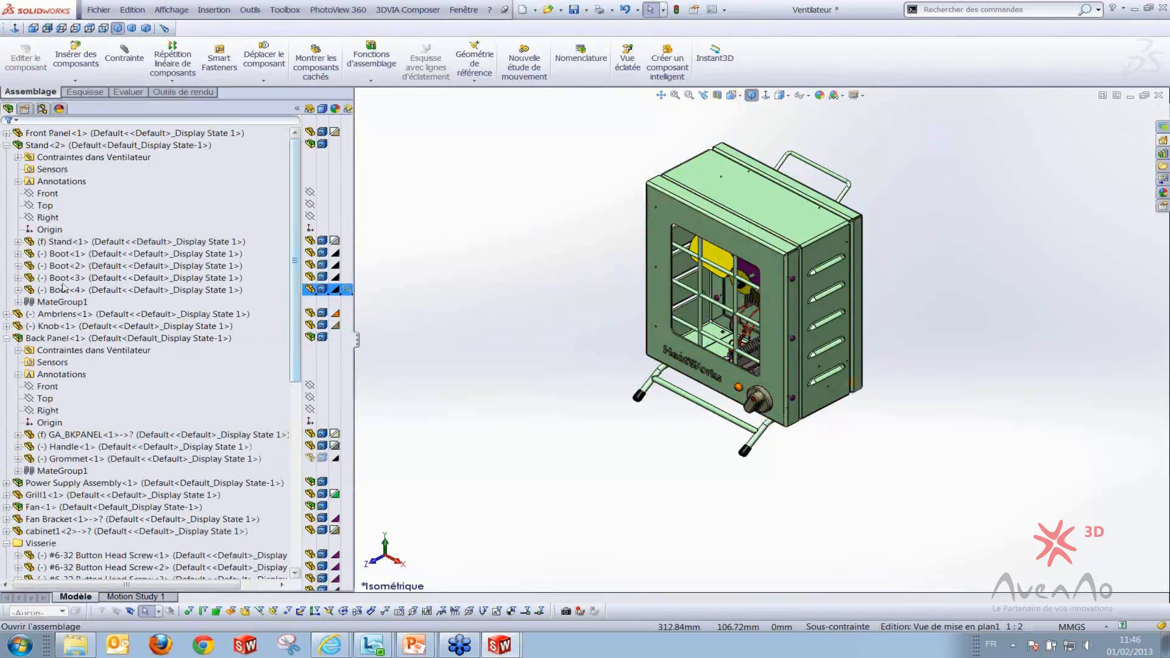
right_click(136, 373)
click(184, 379)
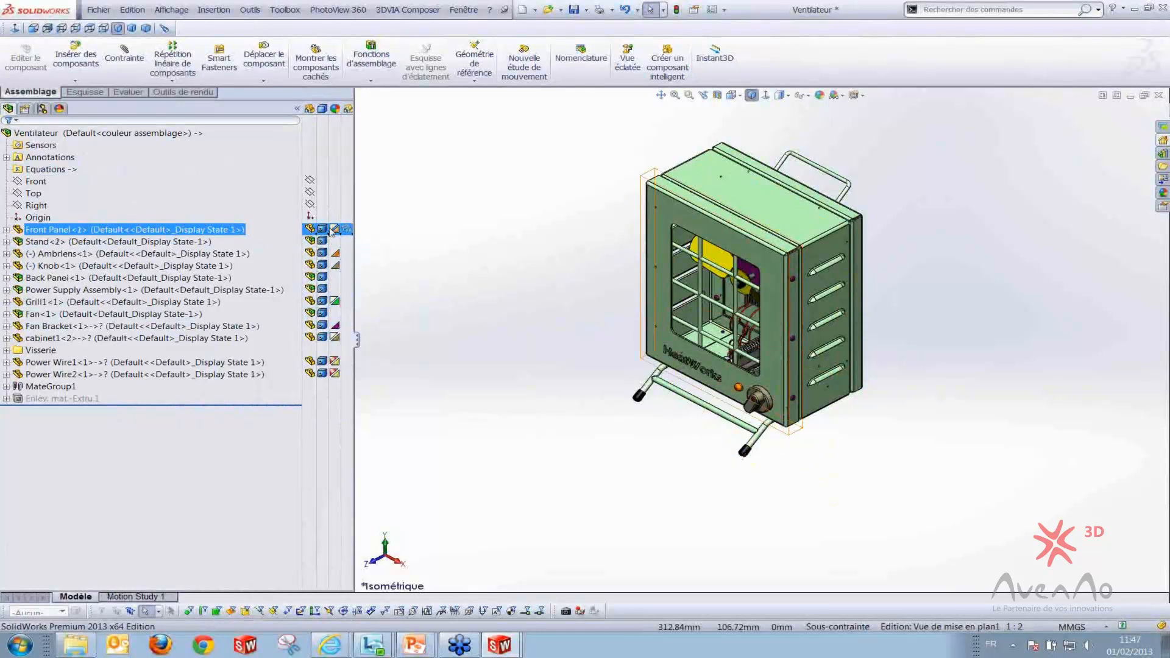
click(143, 231)
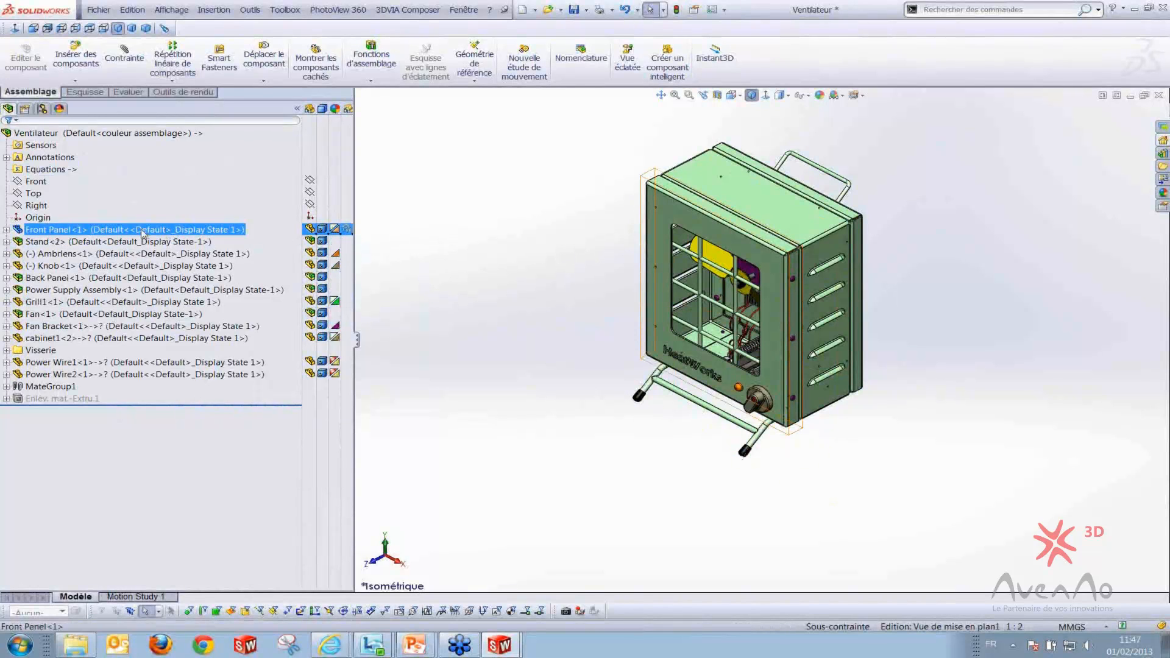
click(643, 247)
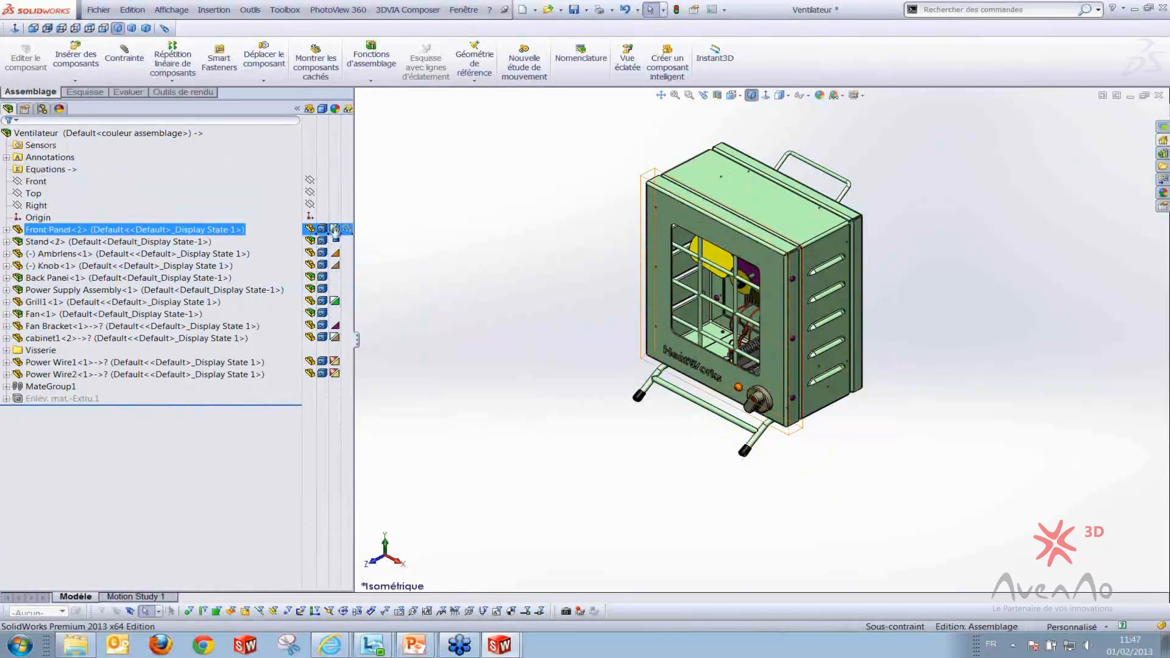
mouse_move(336, 231)
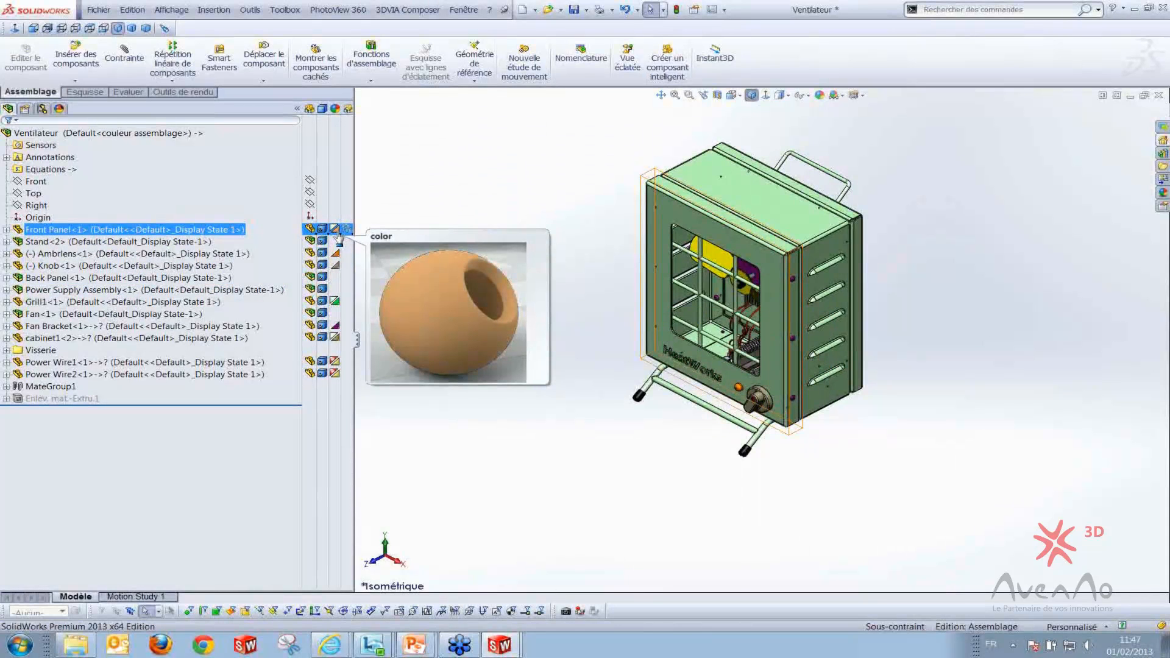
Open the Front Panel part from the assembly, examine the appearance it has at part level, and close the part
click(660, 242)
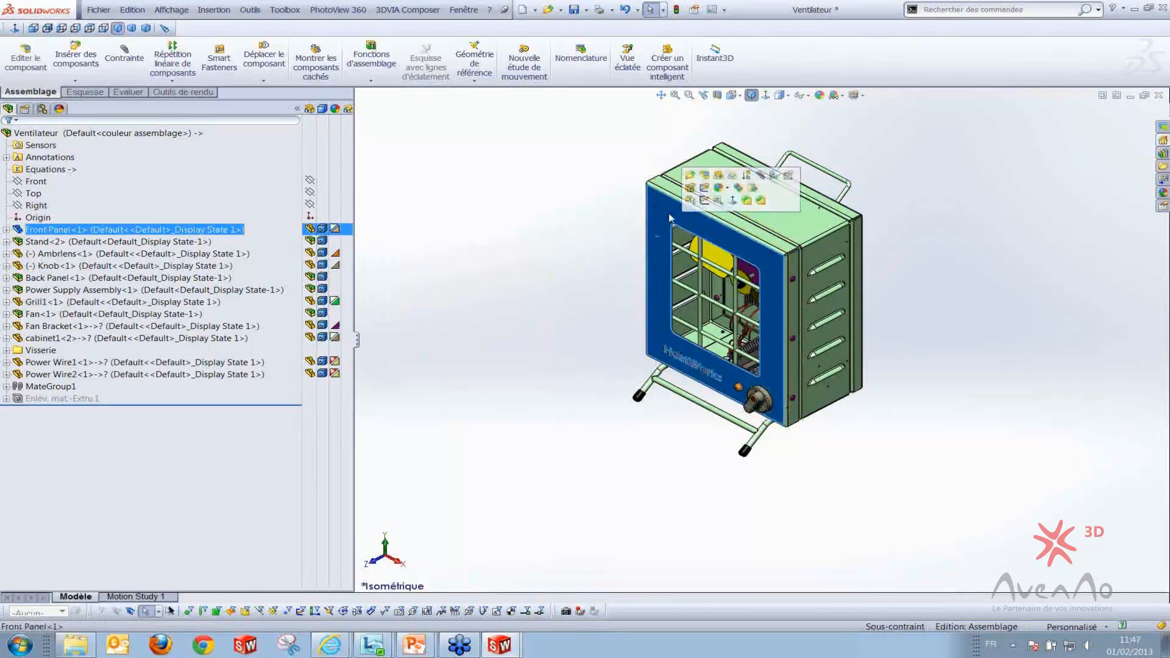
click(689, 177)
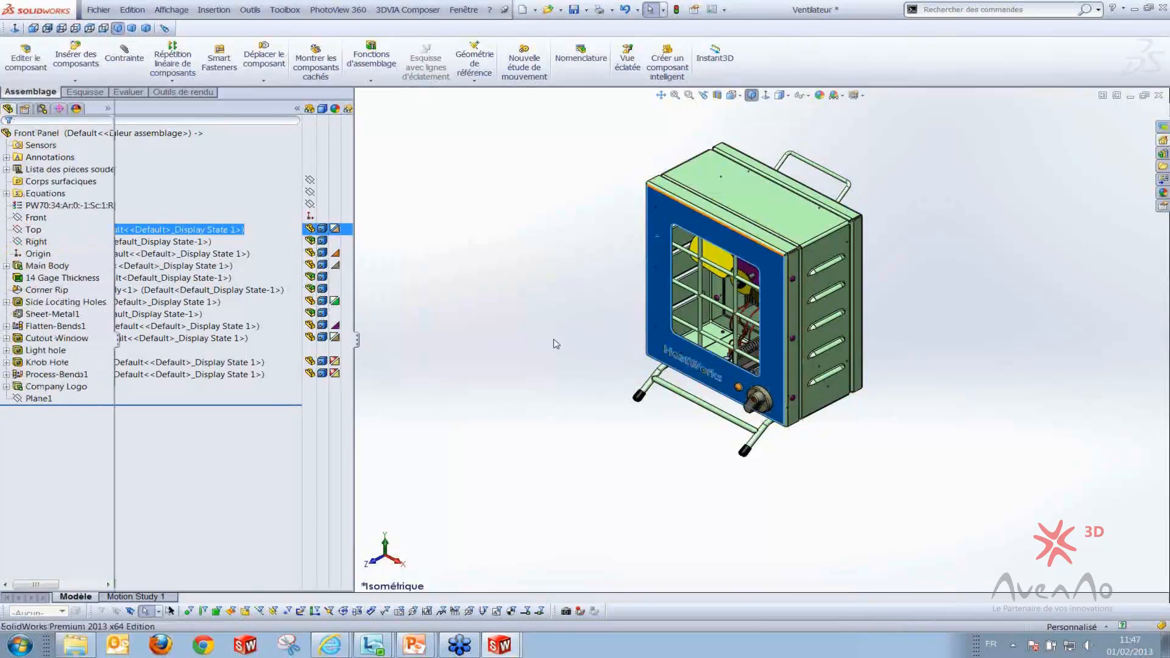
scroll(557, 365, up, 3)
middle_drag(561, 392, 622, 377)
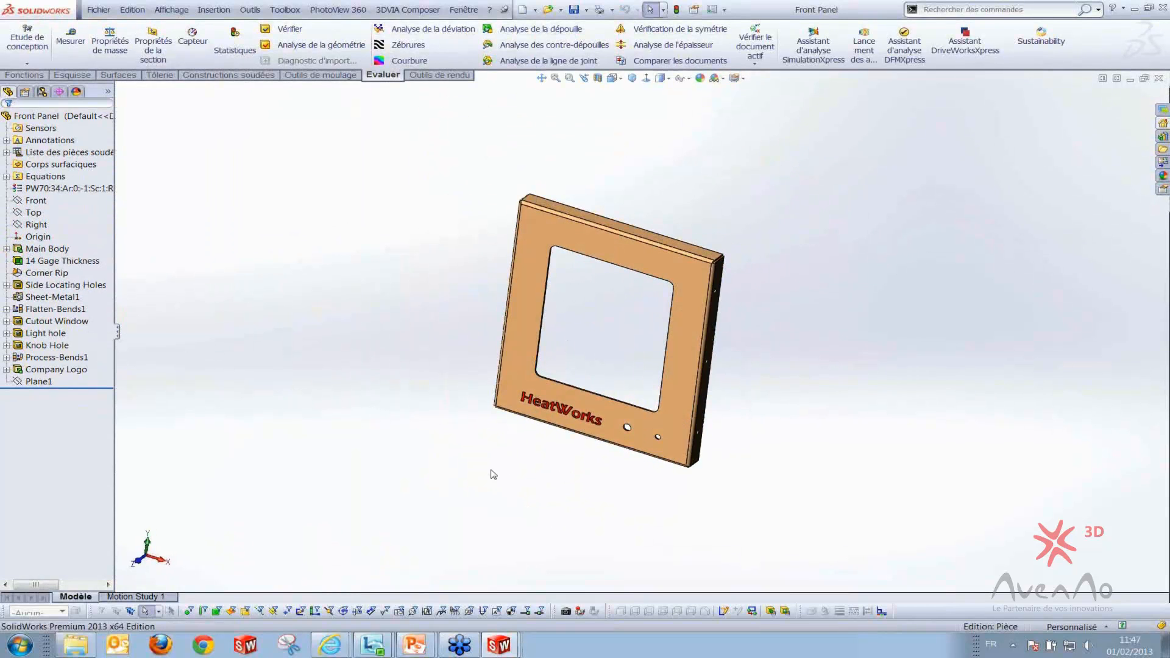
middle_drag(509, 474, 552, 475)
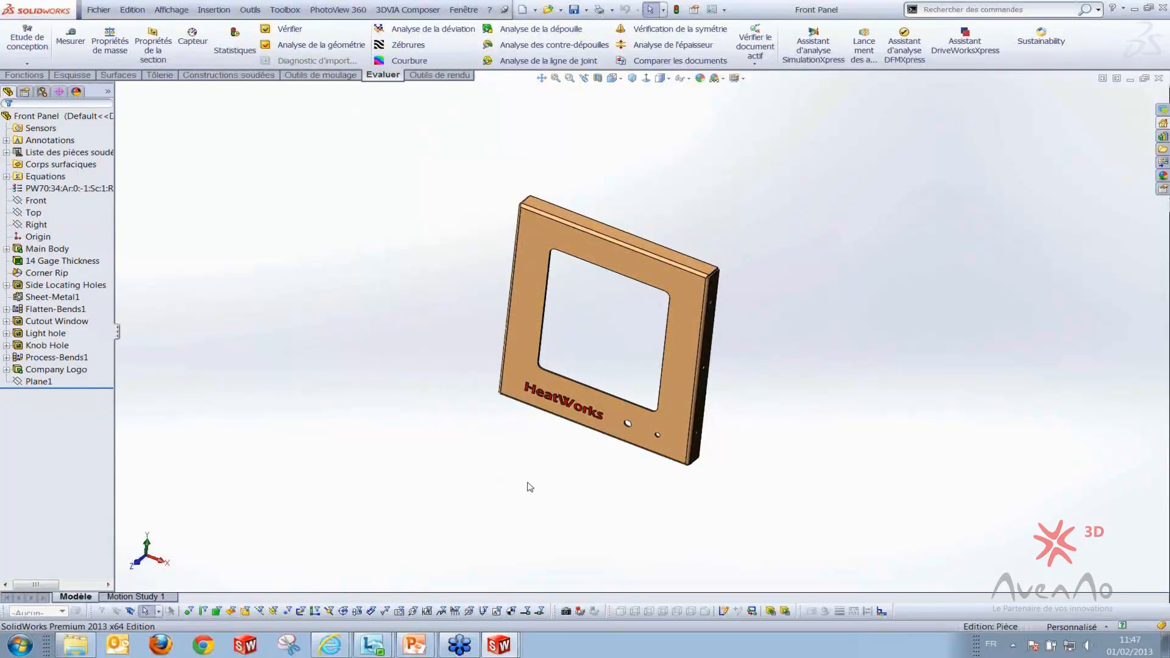
click(1159, 78)
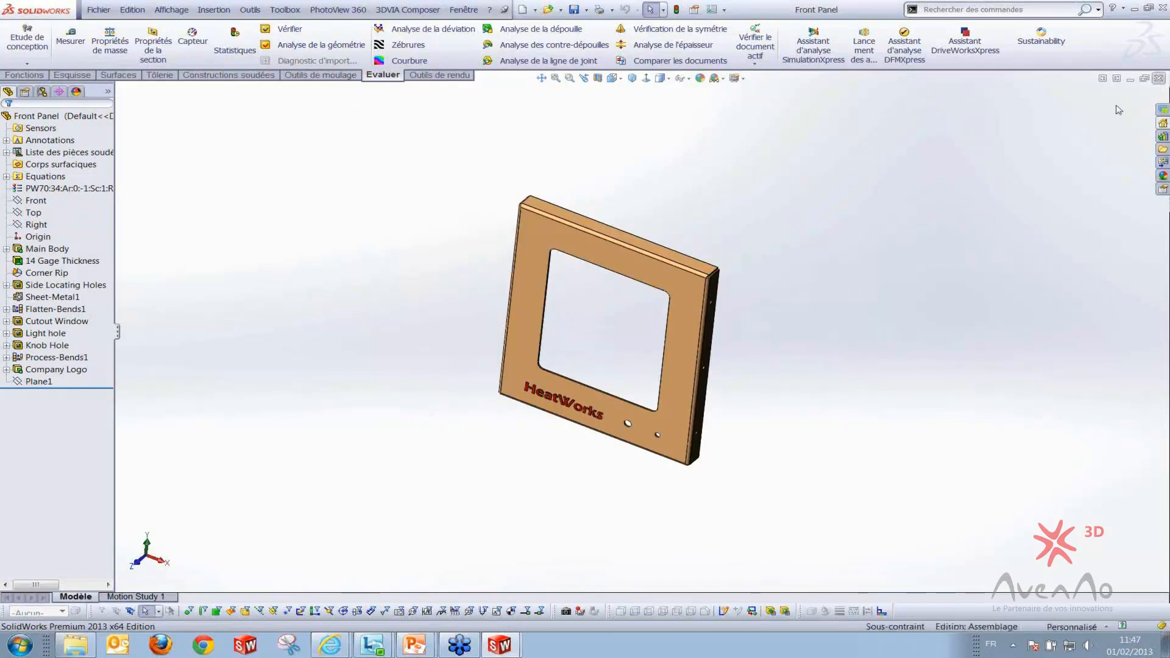
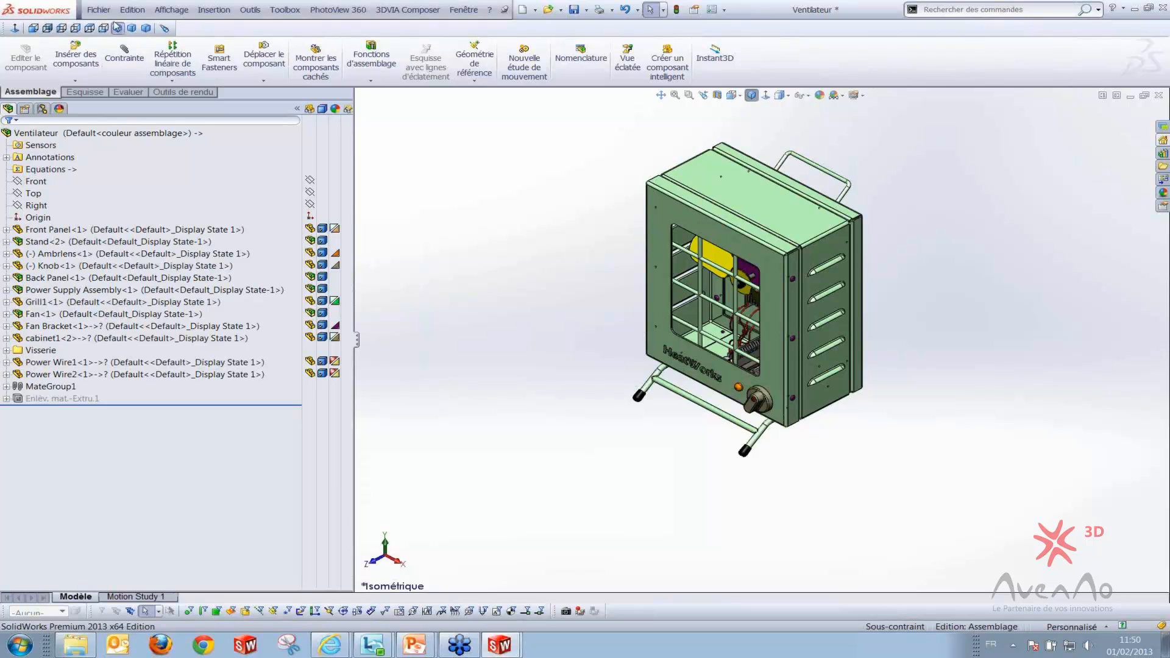
Open the Hand Truck_& assembly from the Diable folder, filtering the file list to top-level assemblies
click(99, 10)
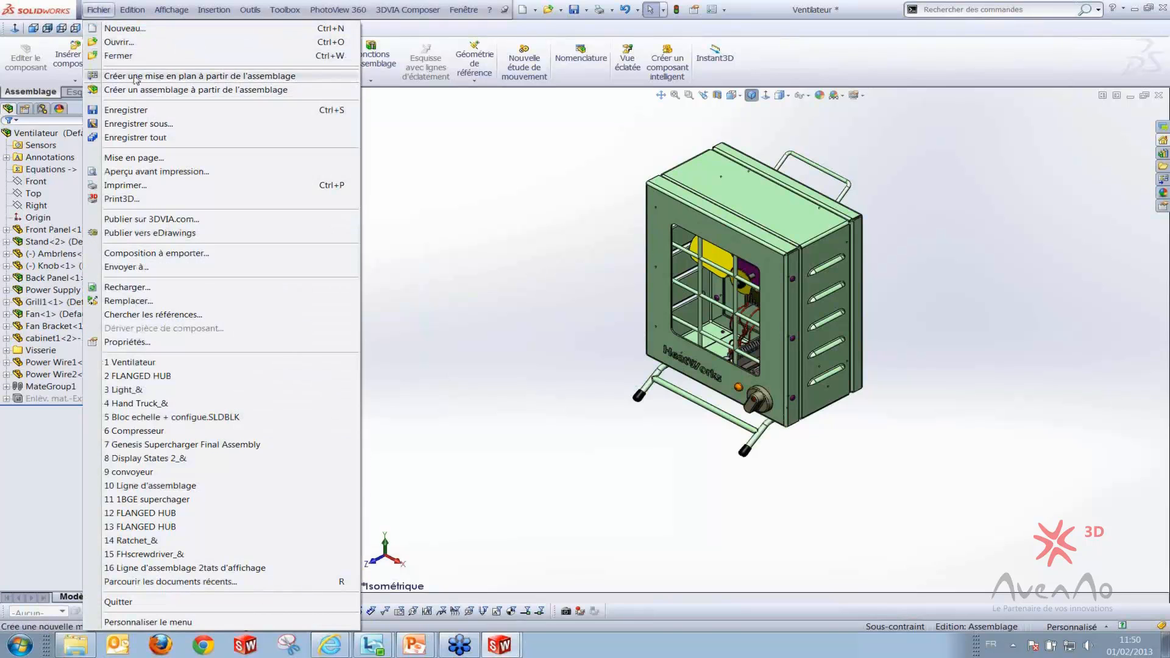
click(373, 272)
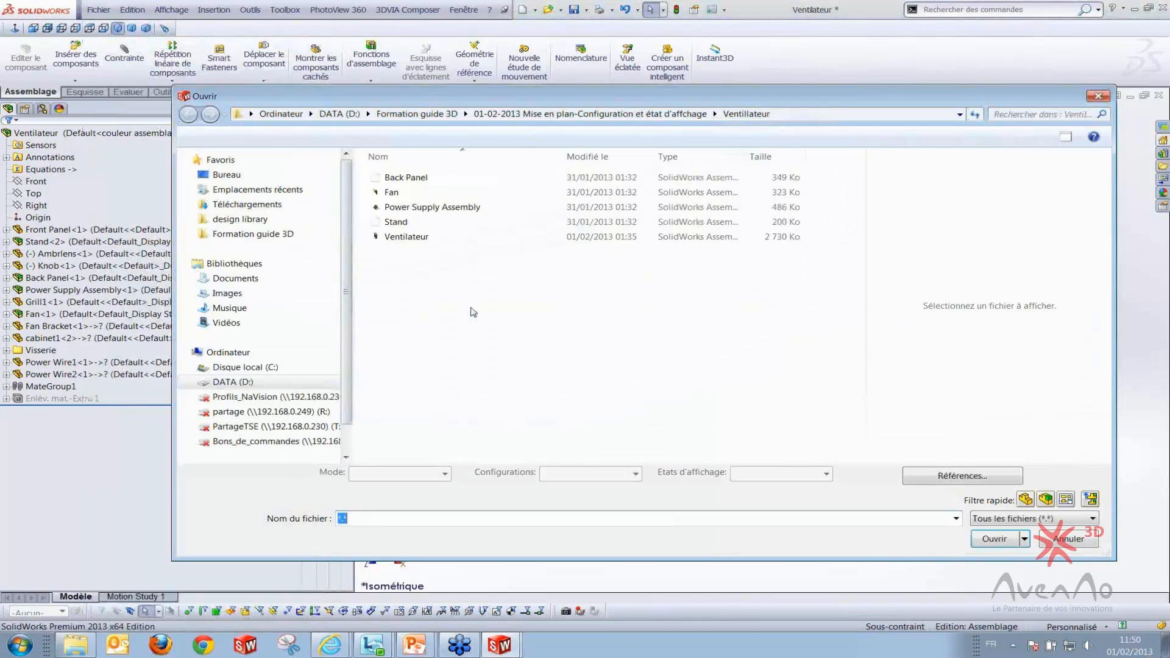
click(461, 300)
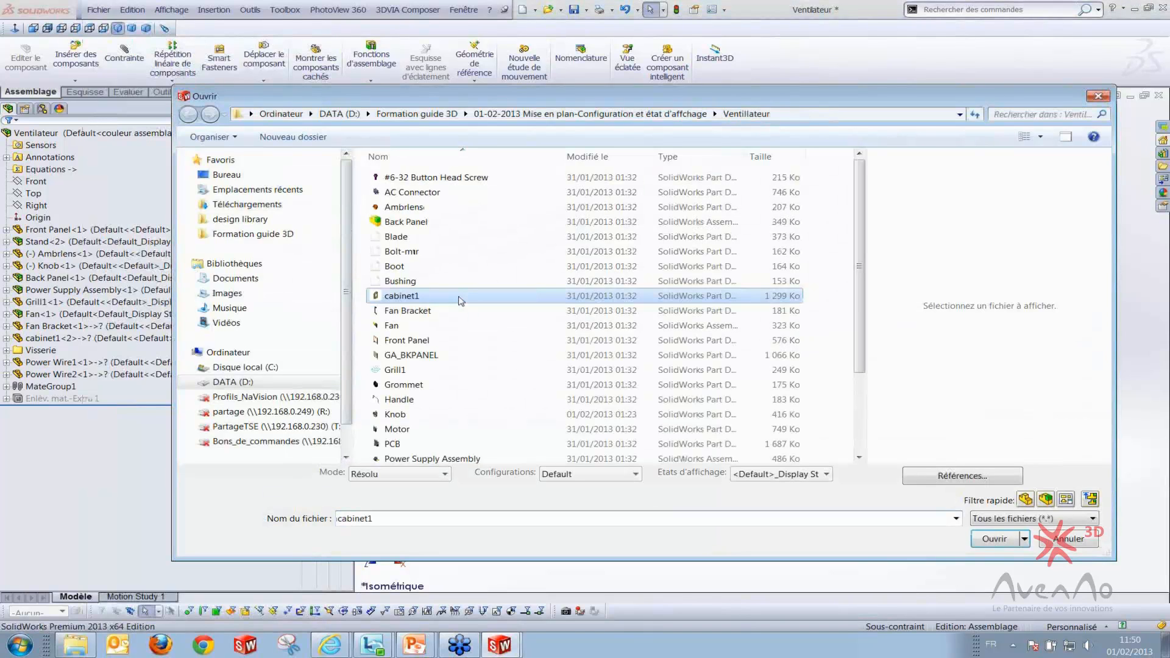
click(435, 224)
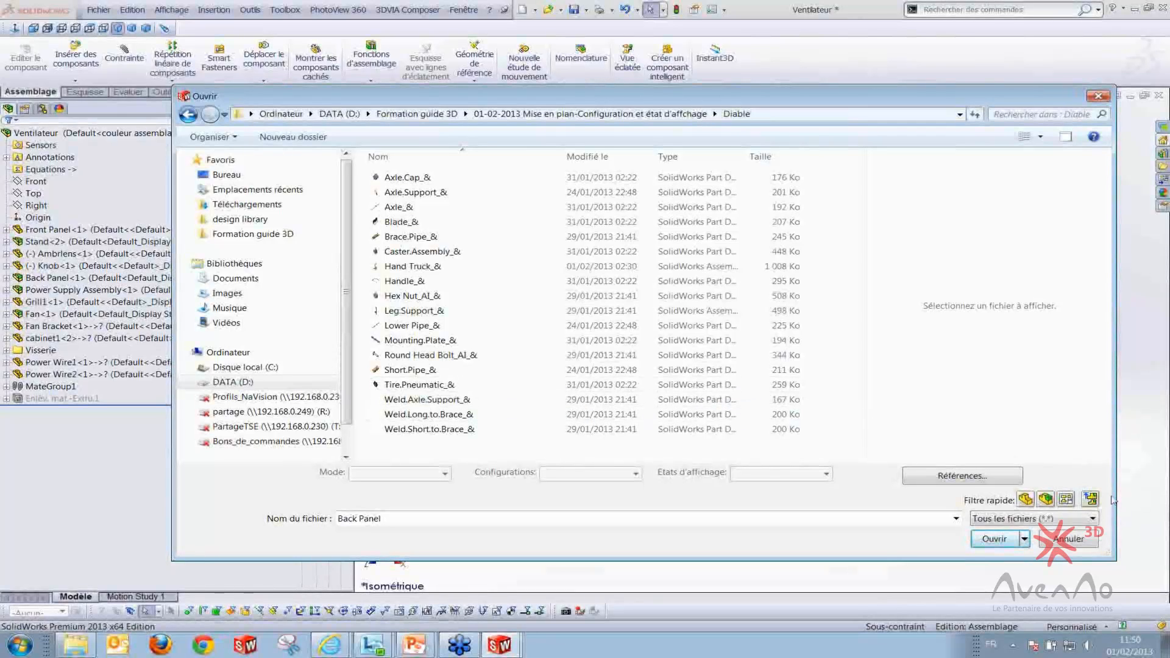
click(1091, 499)
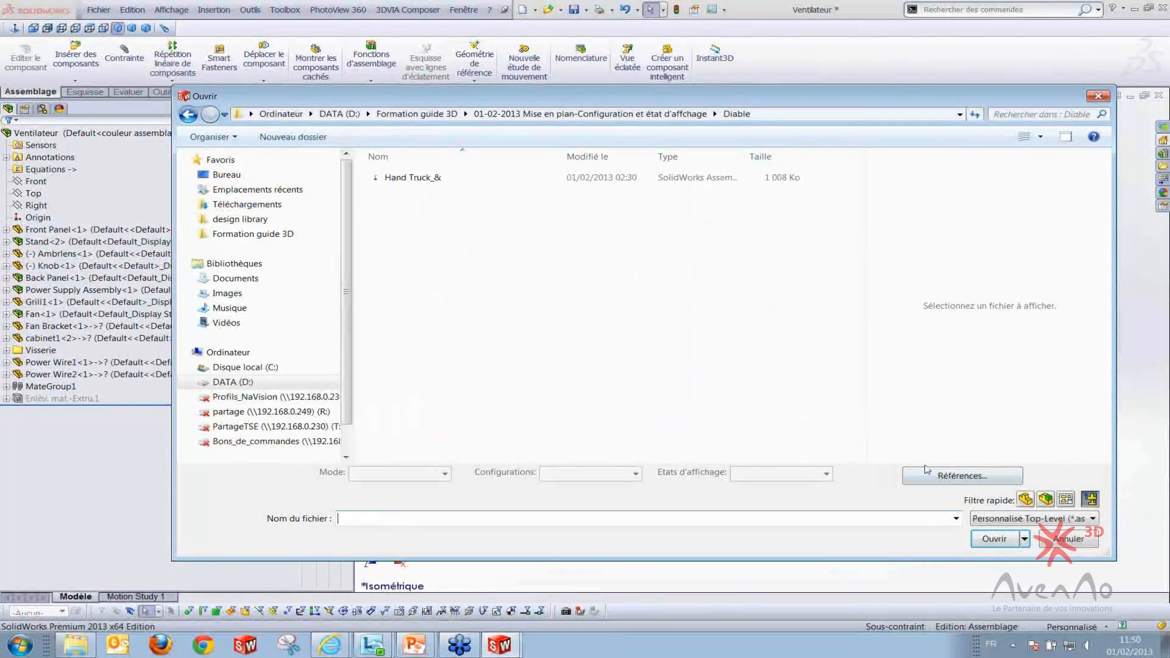
click(416, 179)
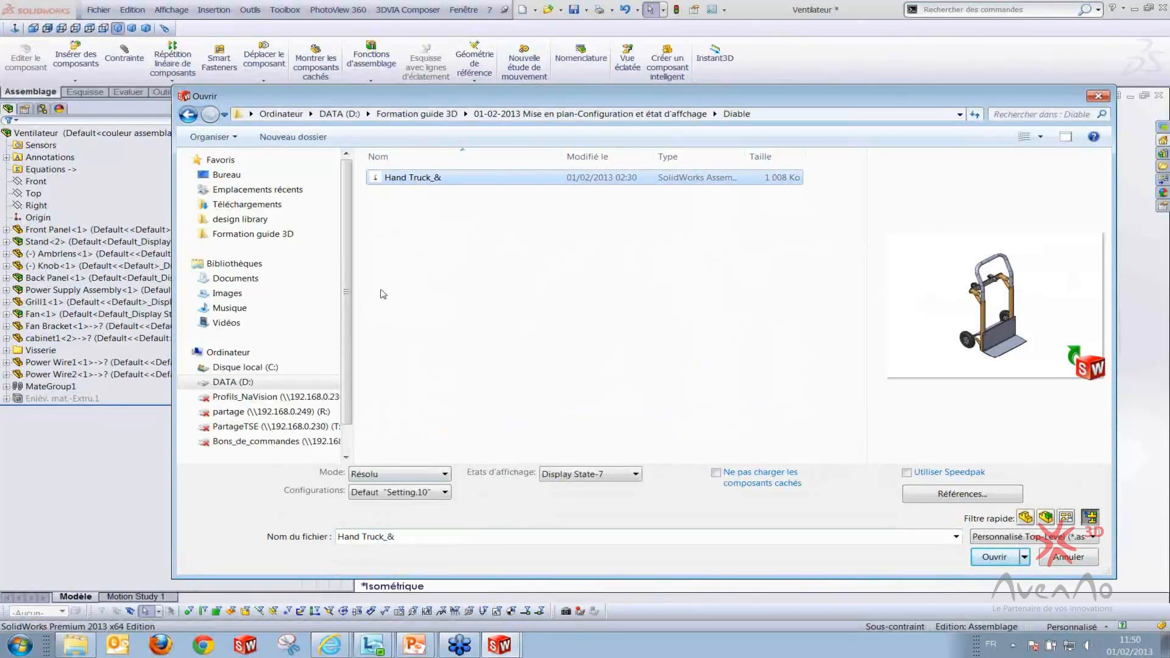
double_click(395, 180)
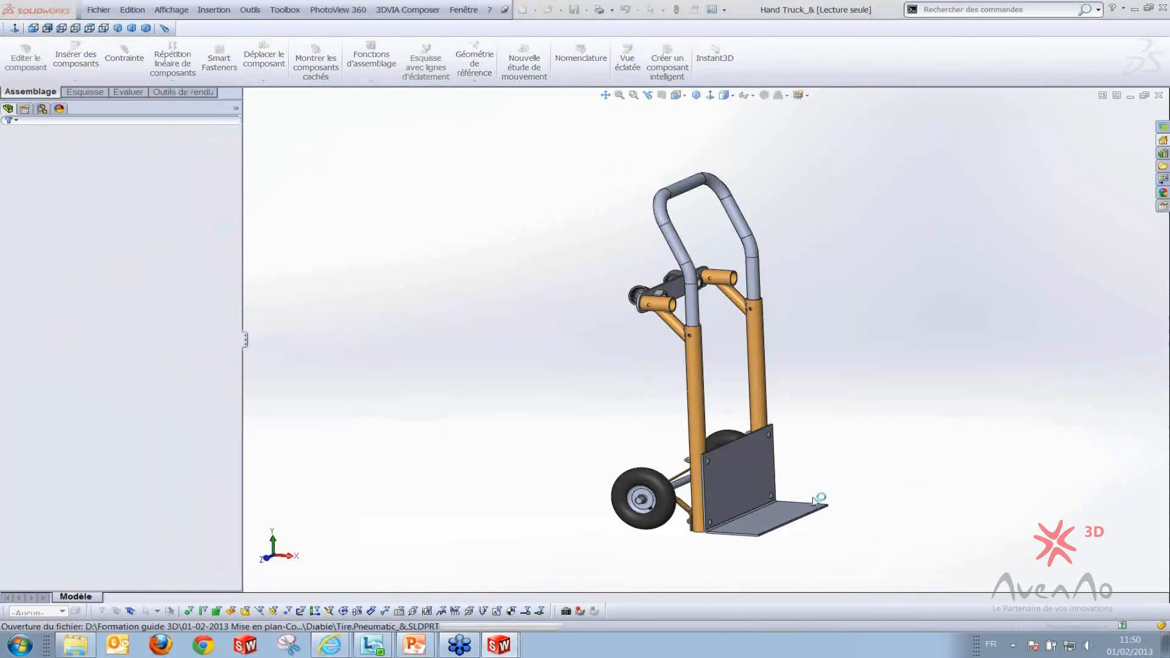
Collapse the expanded items in the Hand Truck_& component tree
middle_drag(813, 501, 773, 511)
scroll(772, 511, up, 3)
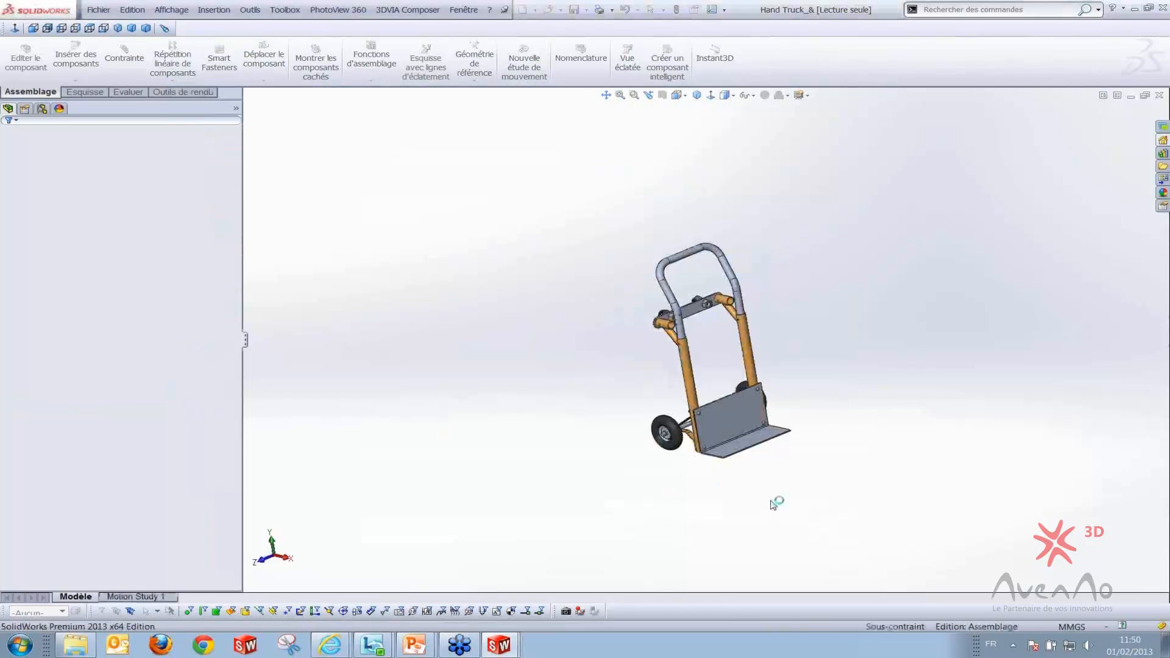
scroll(773, 510, down, 1)
scroll(756, 430, down, 1)
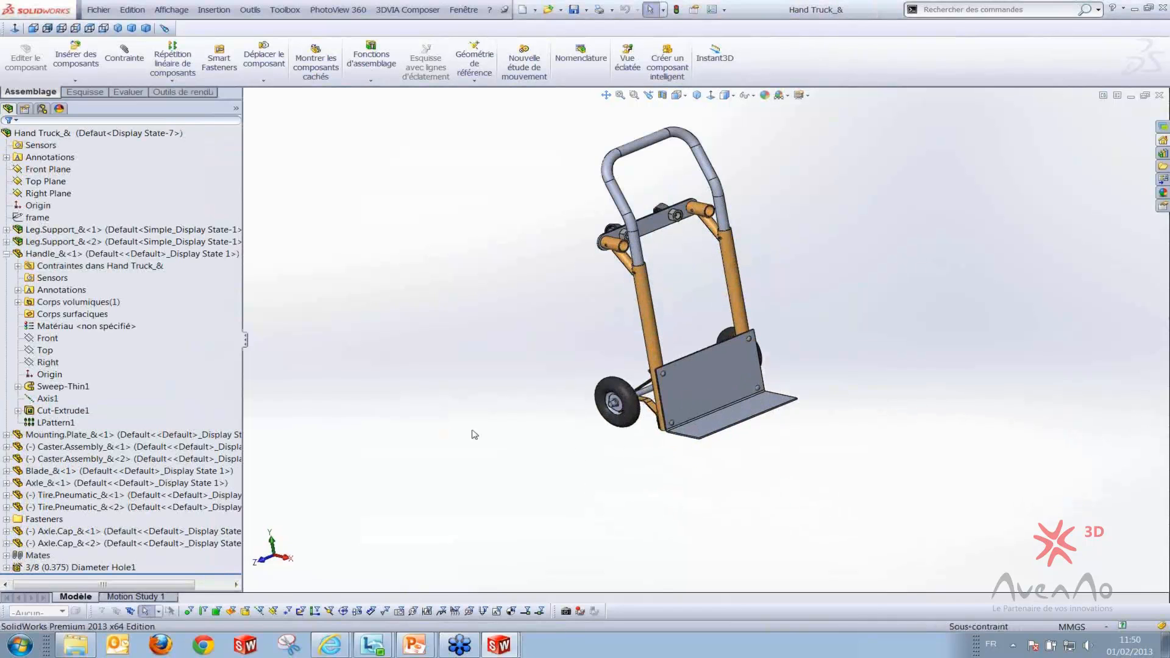
right_click(221, 330)
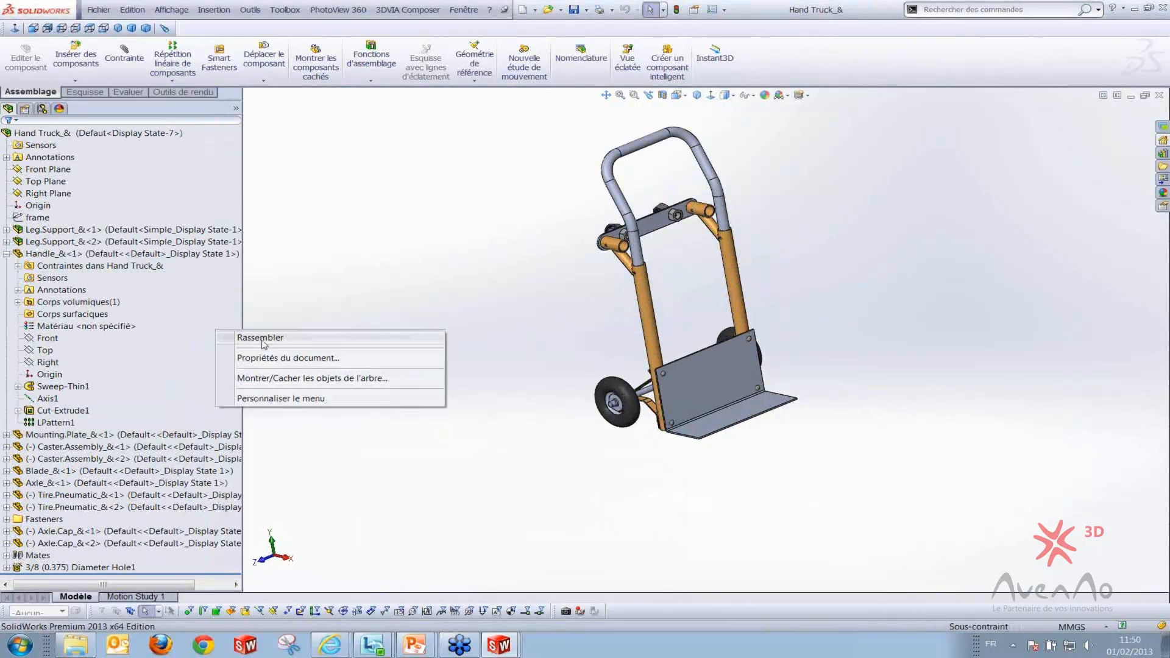
click(256, 336)
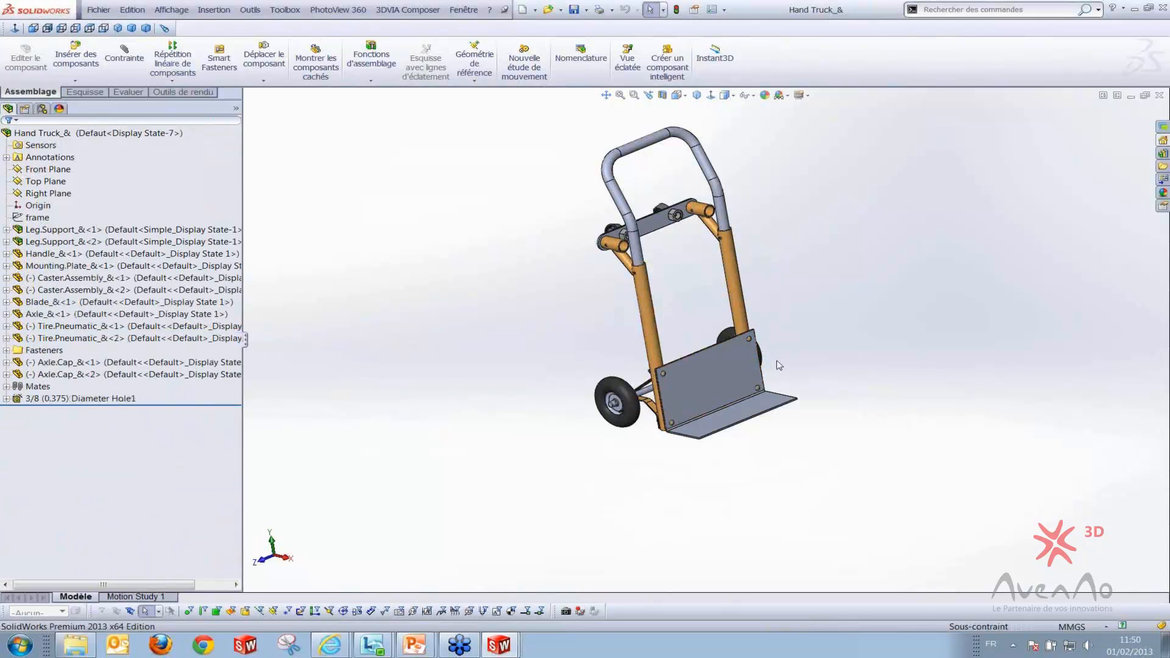
Create an A3 (ISO) drawing from the Hand Truck_& assembly and place an isometric view on the left half of the sheet
click(98, 11)
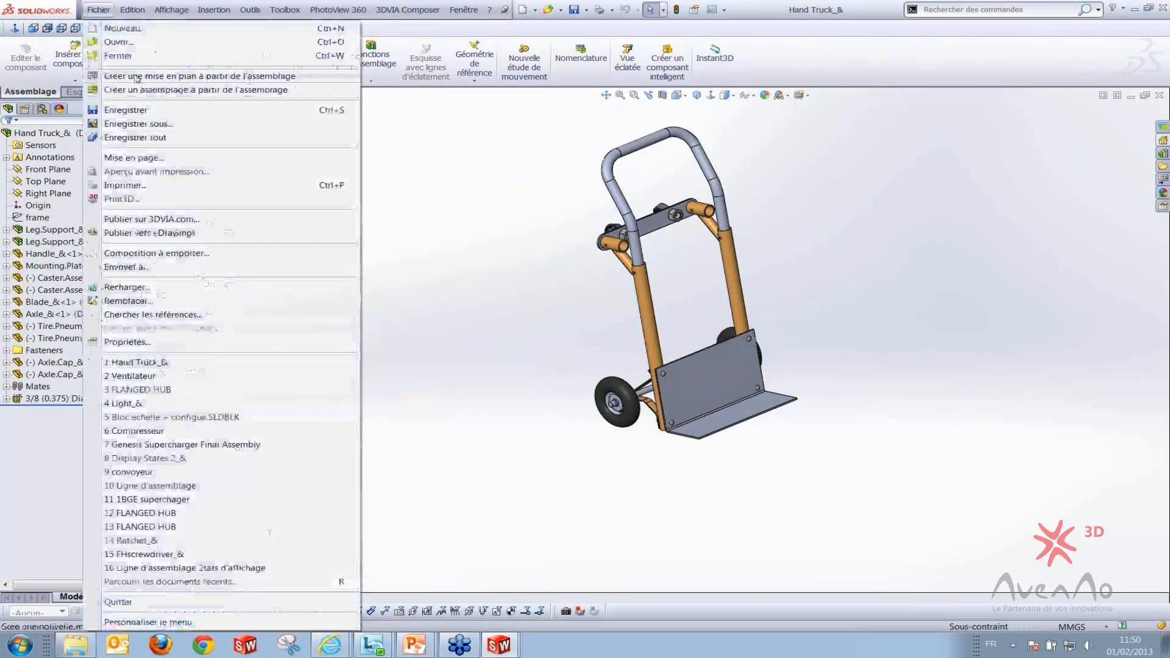
click(183, 76)
click(443, 400)
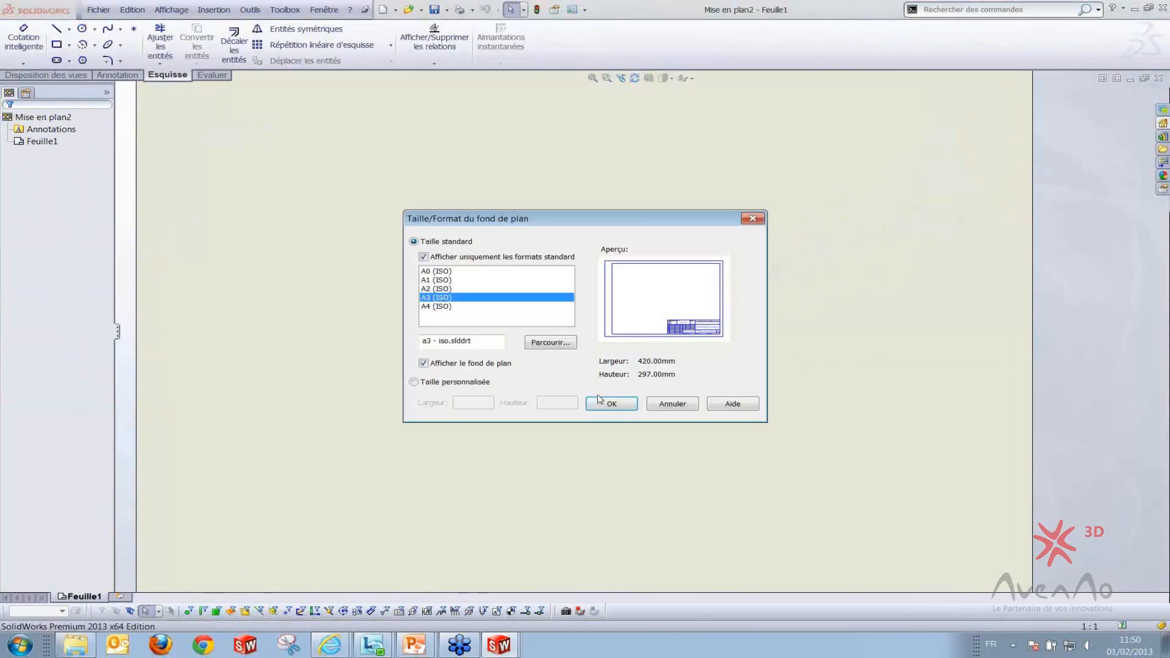
click(607, 405)
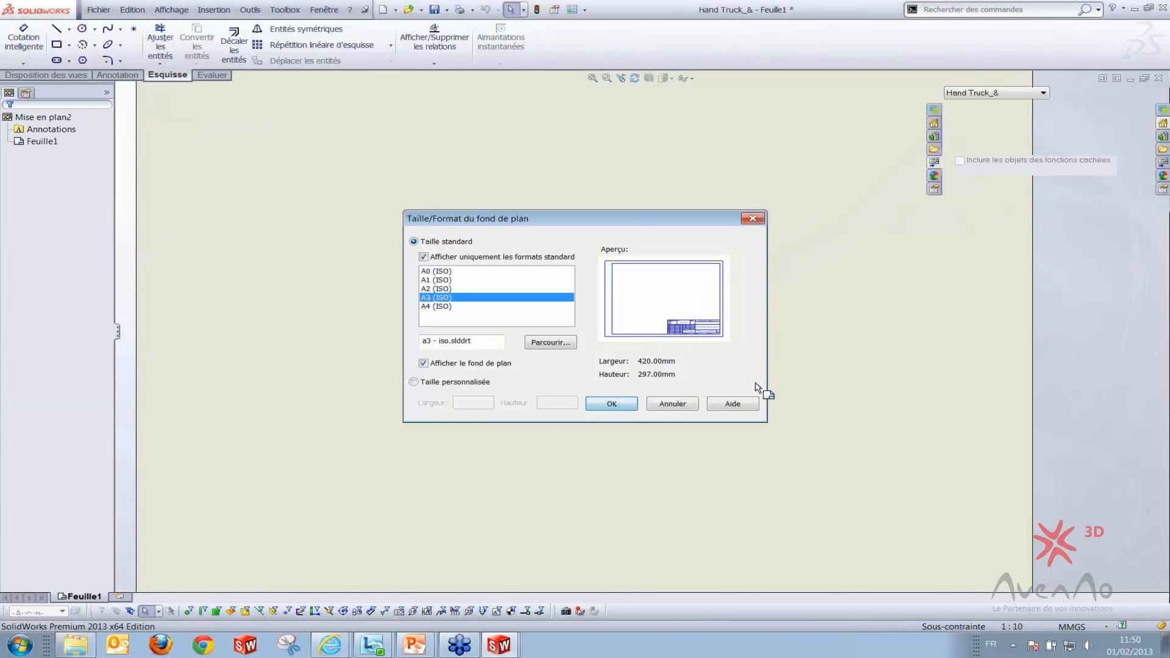
mouse_move(972, 384)
mouse_down()
mouse_move(429, 302)
mouse_move(429, 328)
mouse_up()
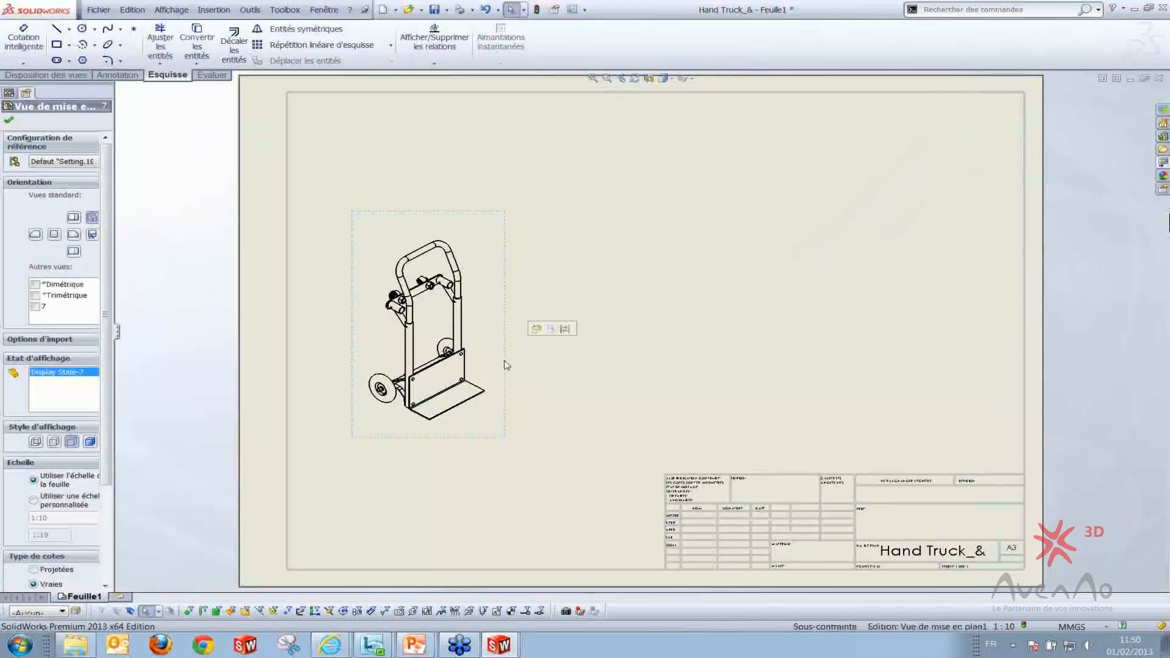
Display the hand truck view shaded with edges and give it a custom scale of 1:5
click(90, 441)
scroll(107, 396, down, 3)
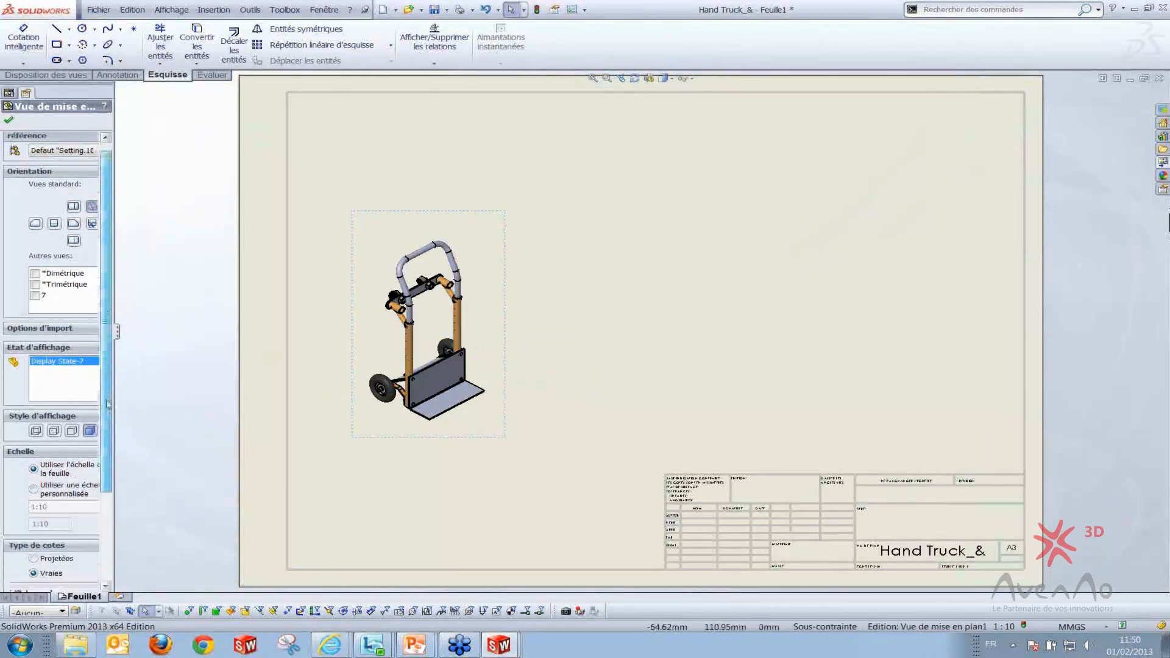
click(55, 425)
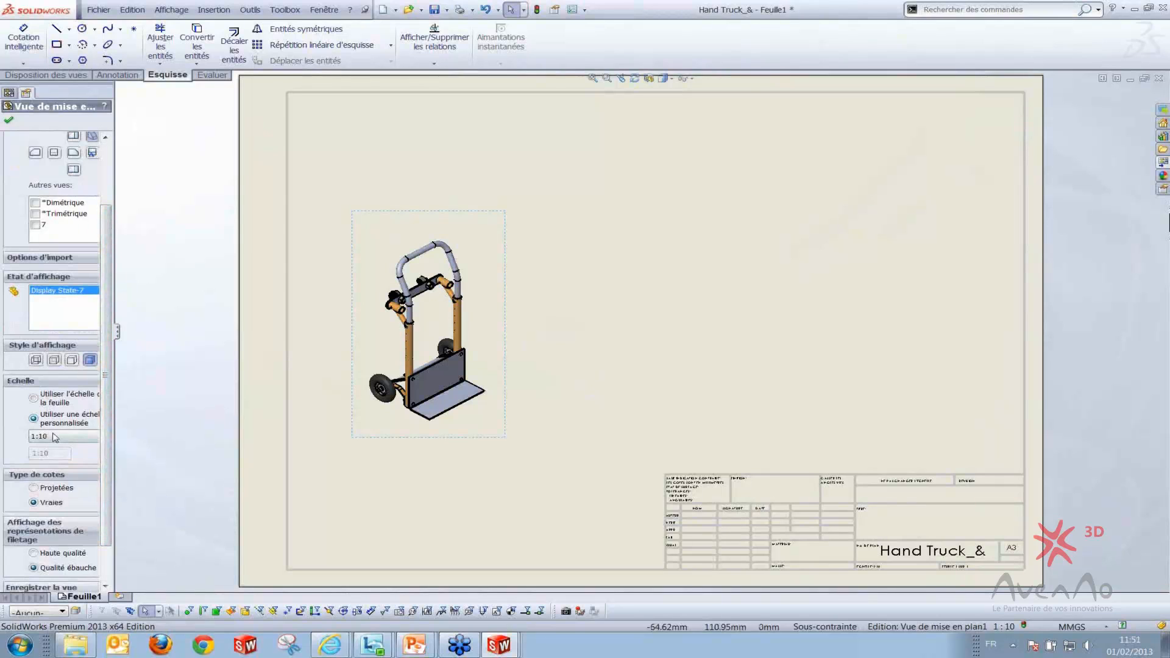
click(53, 436)
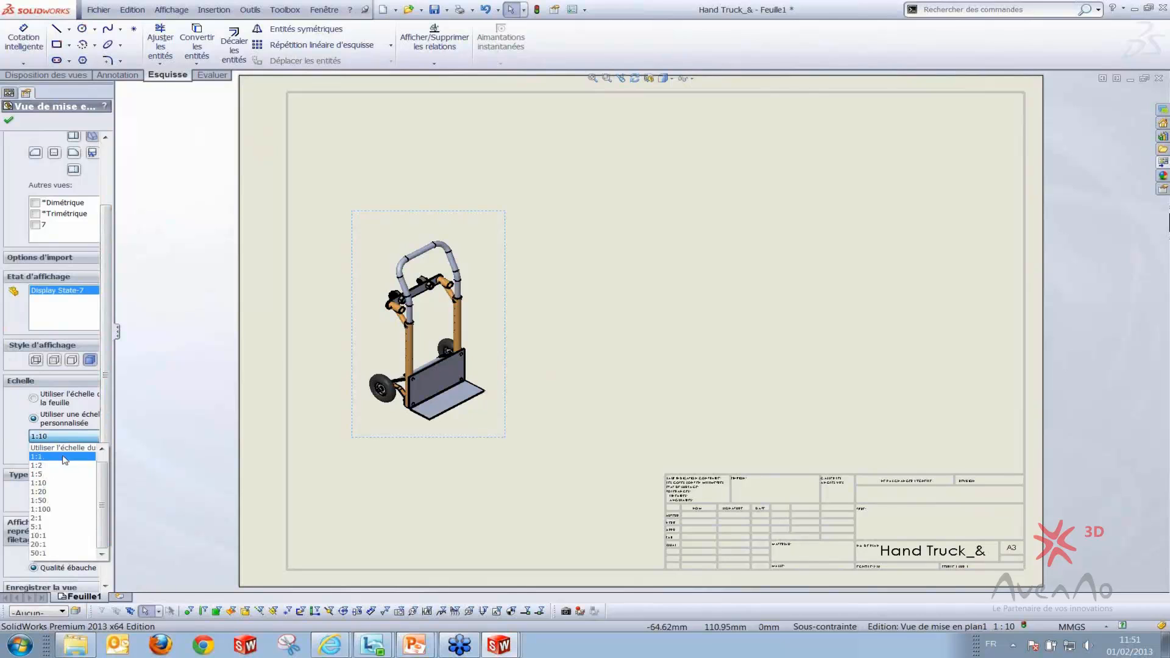
click(445, 461)
click(44, 437)
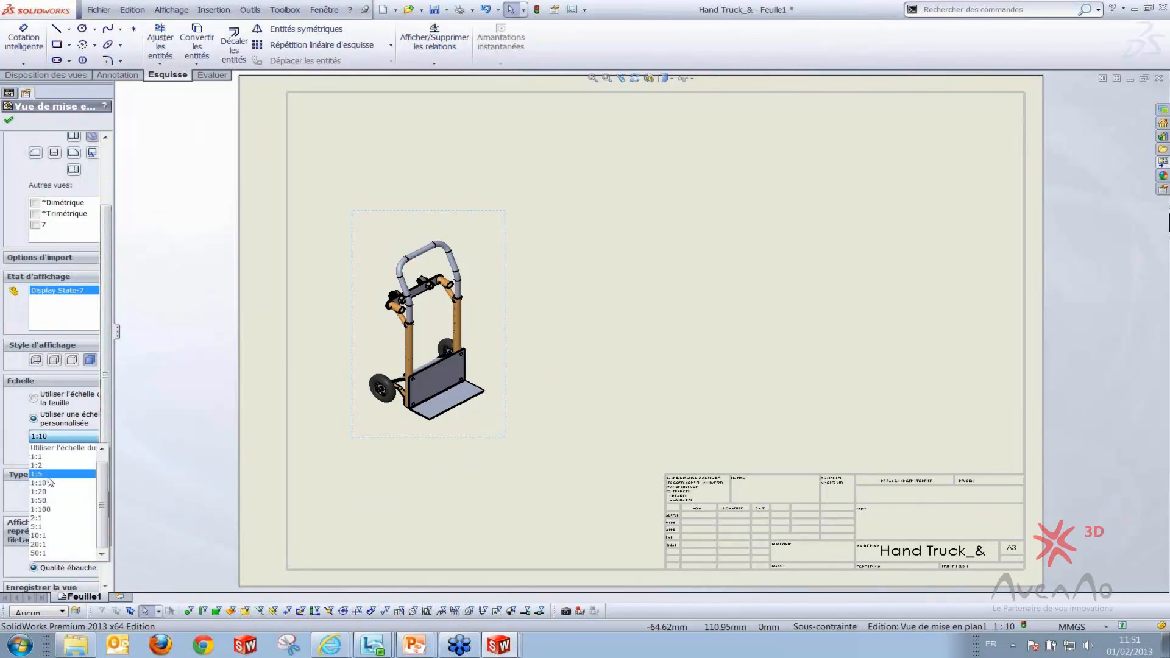
click(49, 475)
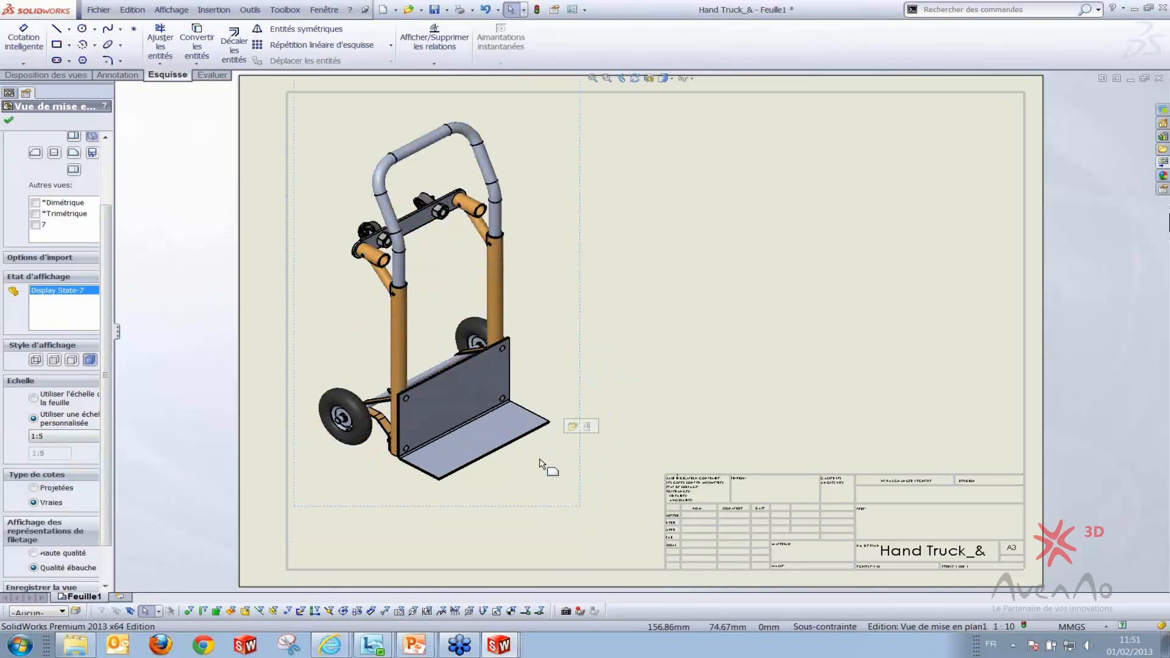
Duplicate the isometric hand truck view onto the right half of the sheet
click(804, 383)
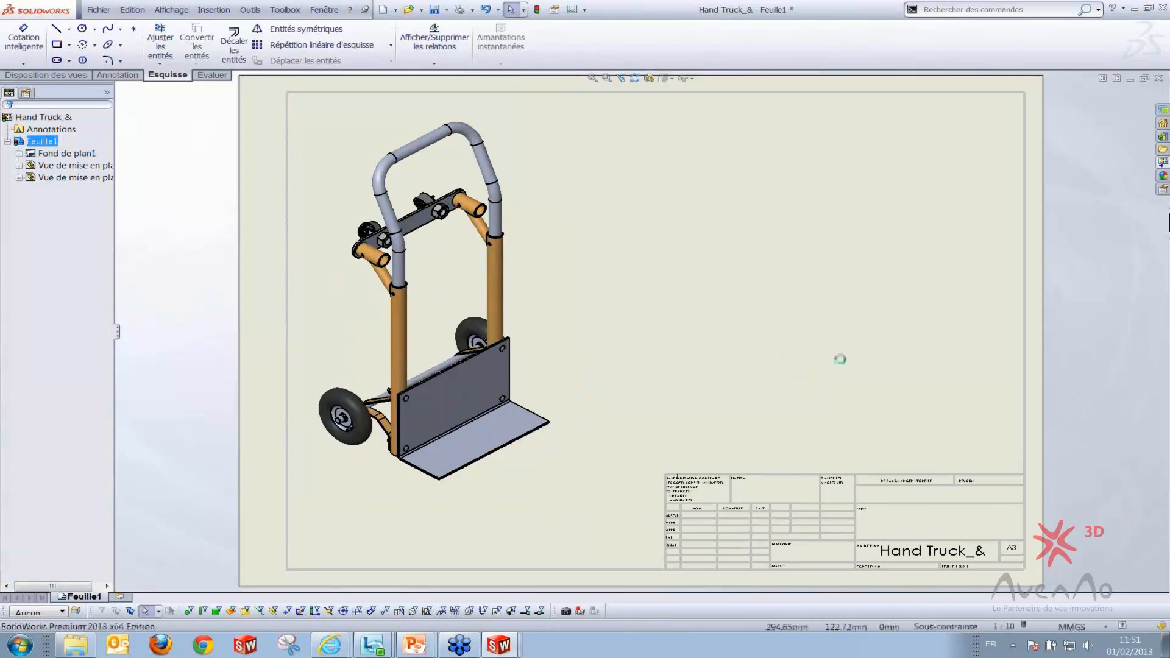
click(485, 512)
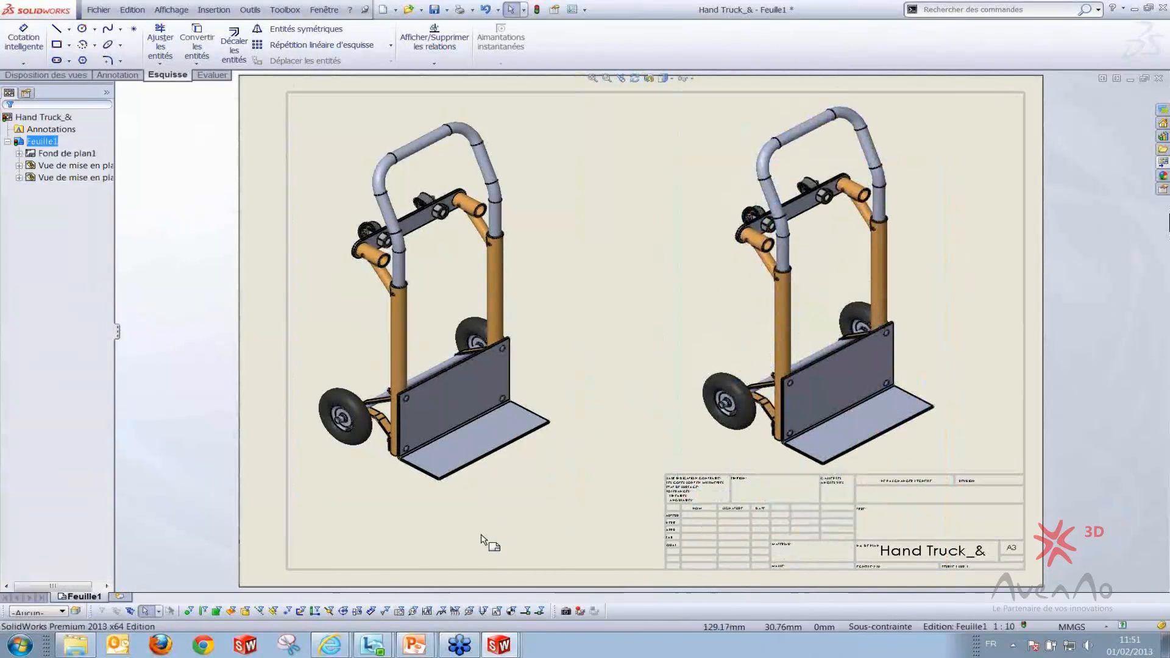
click(567, 383)
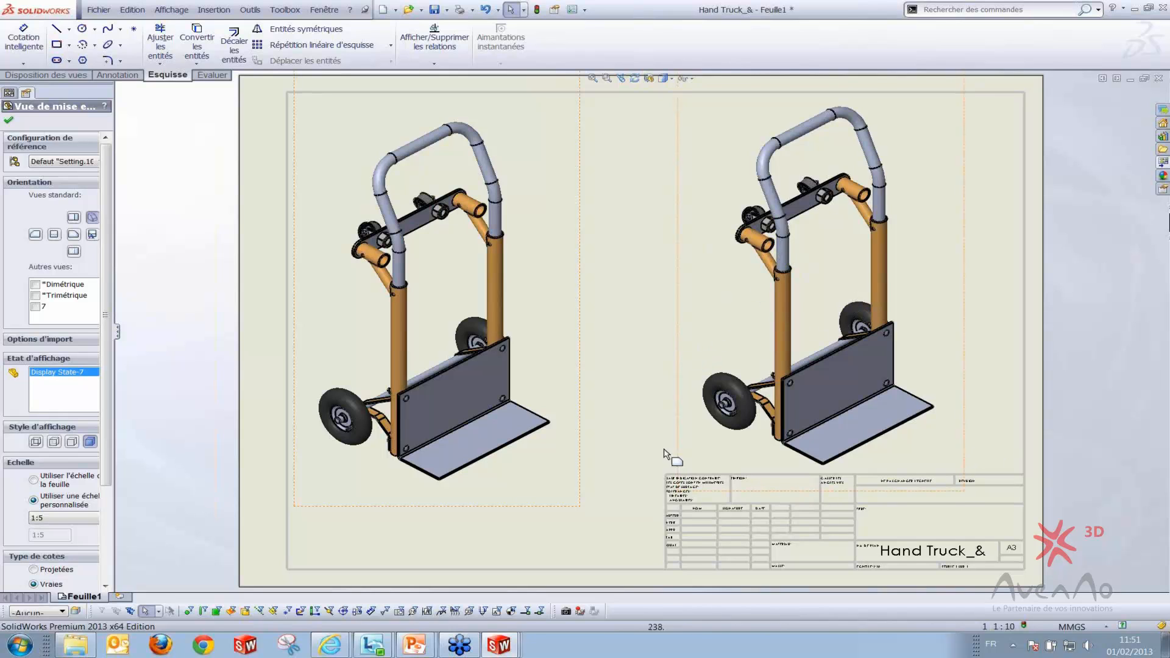
click(620, 480)
Switch to the Hand Truck_& assembly and split its tree pane to show the components above and the configurations below
click(500, 645)
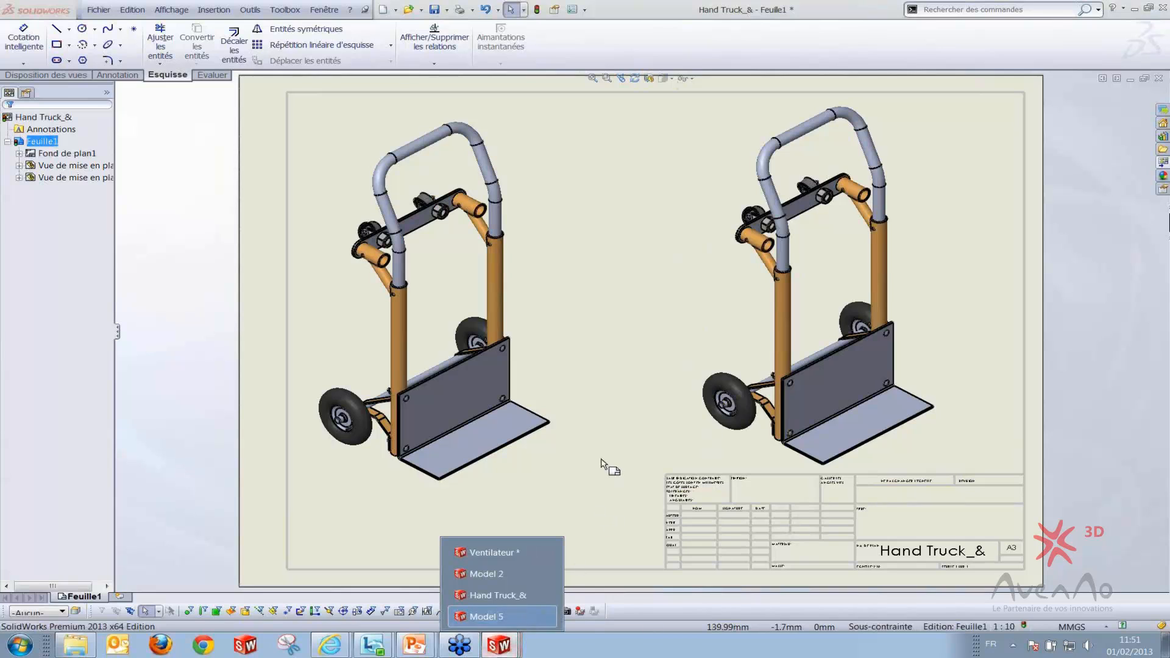
click(583, 430)
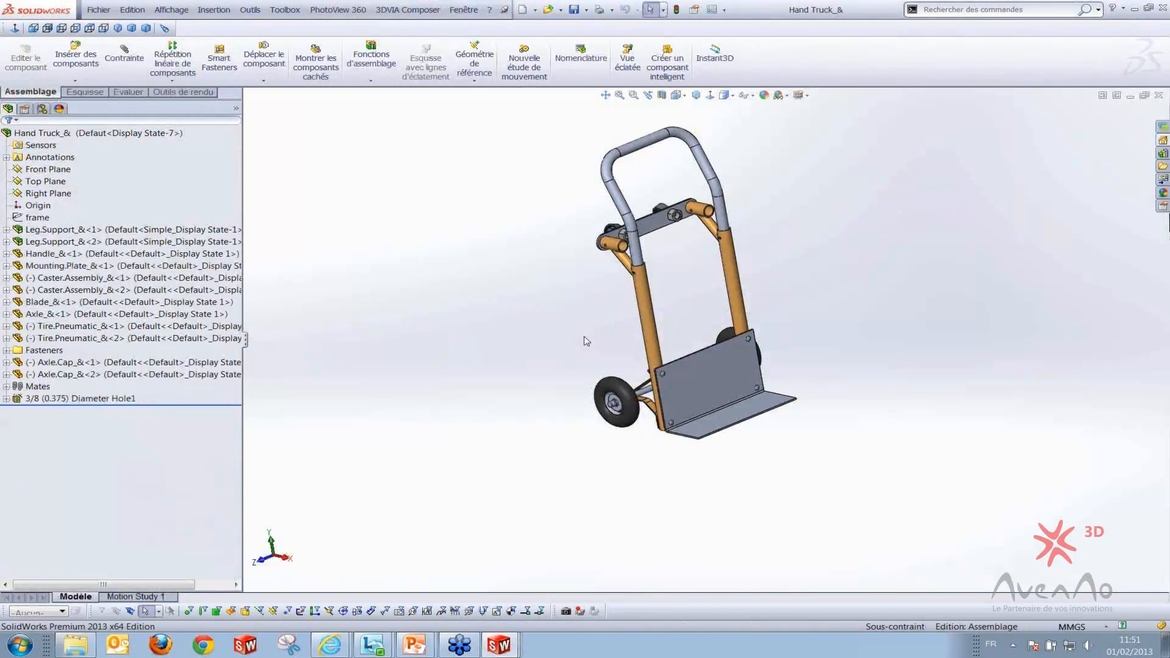
drag(73, 100, 76, 418)
click(6, 251)
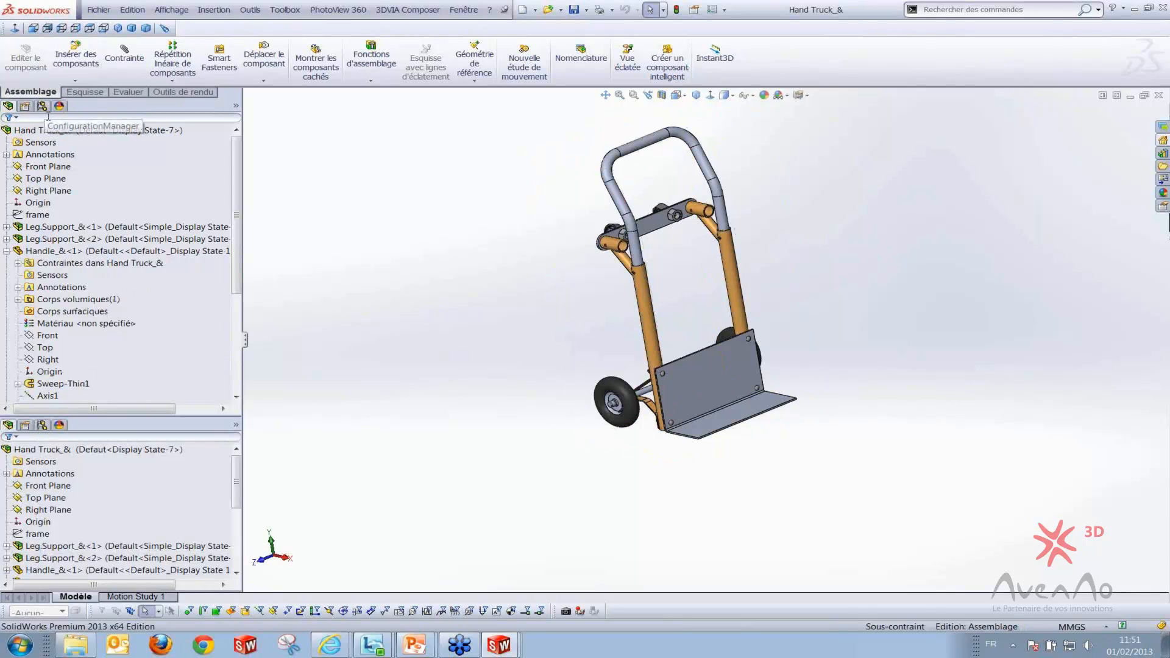
click(42, 425)
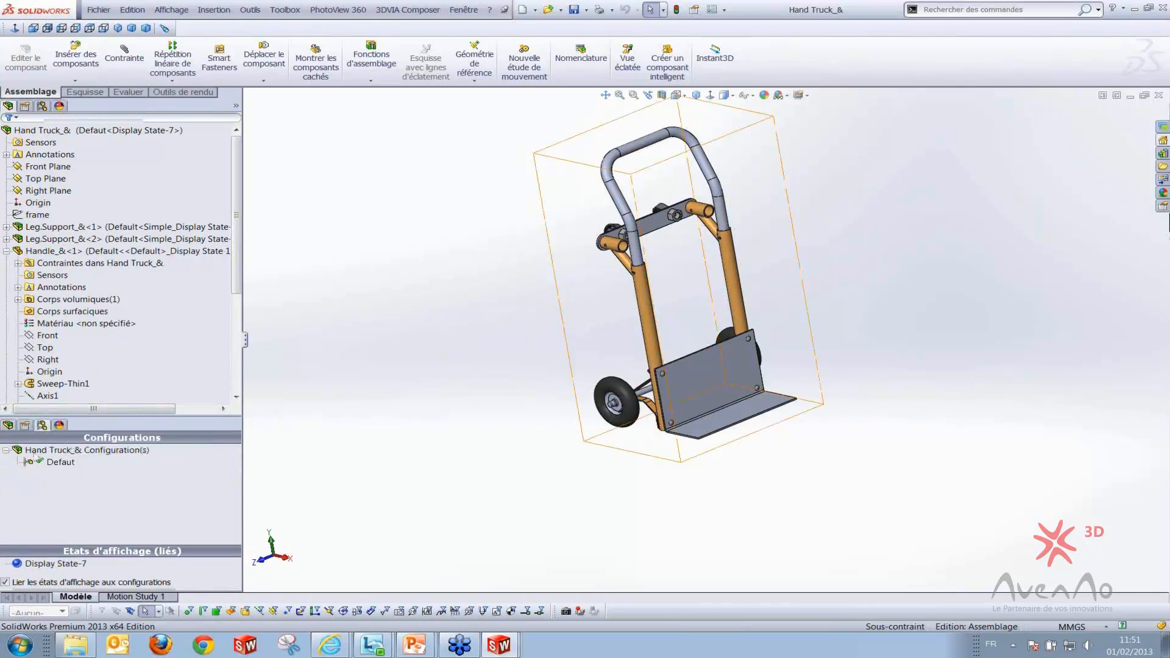
Add a configuration named Position vertical basse to the Hand Truck_& assembly
click(111, 523)
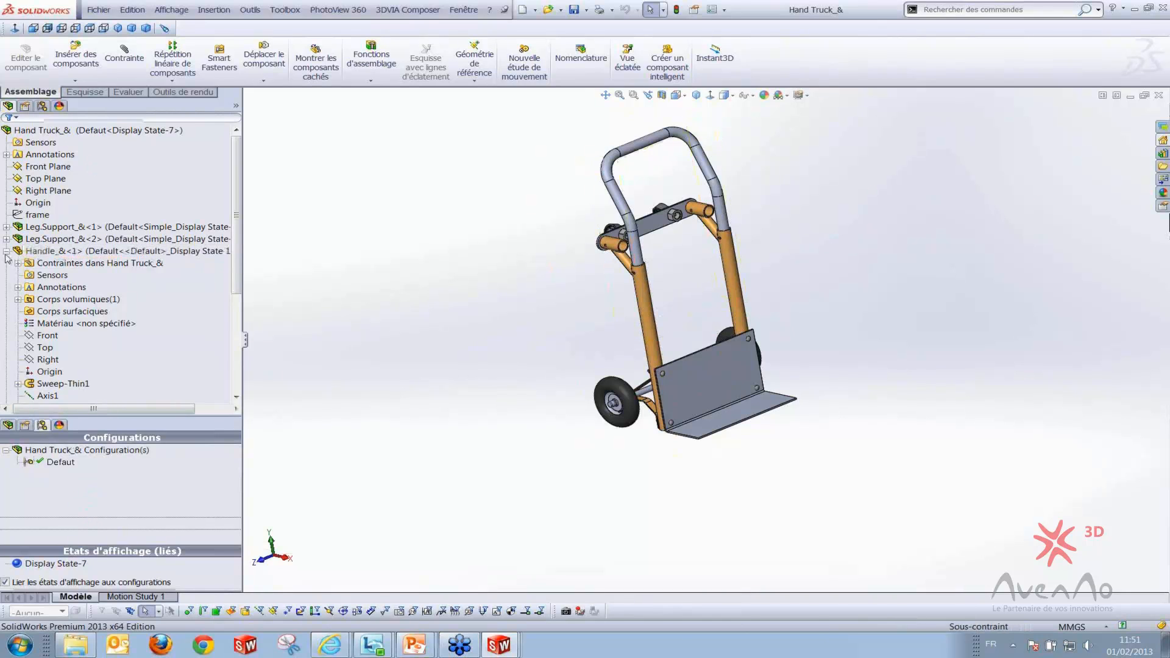
right_click(103, 488)
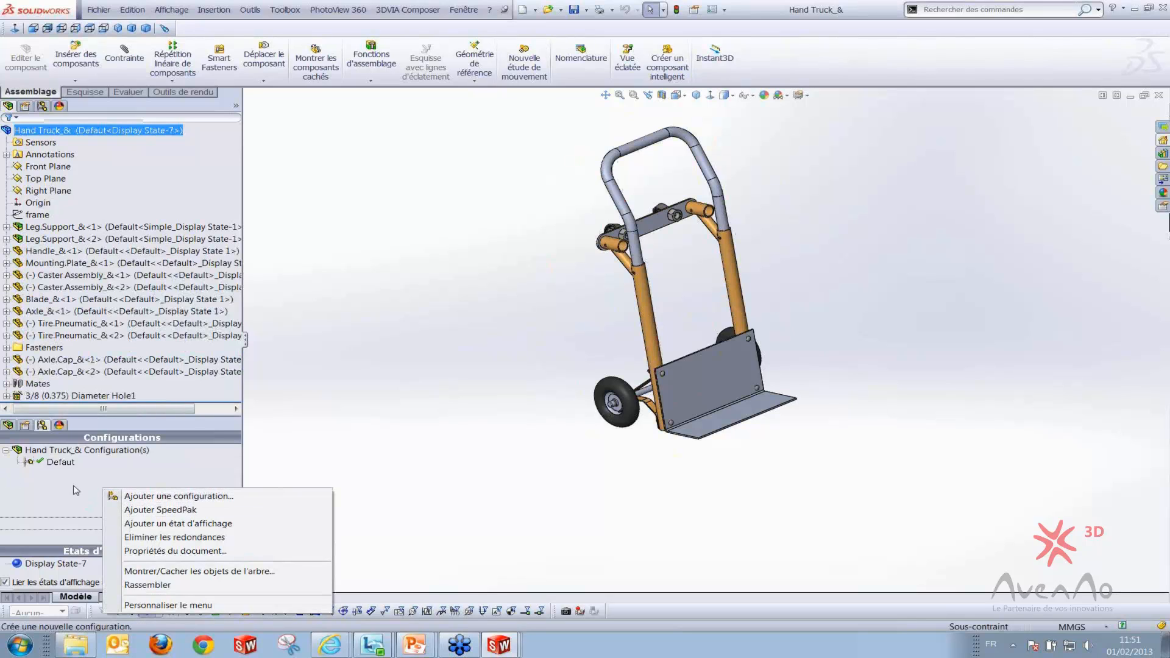
click(361, 476)
right_click(94, 491)
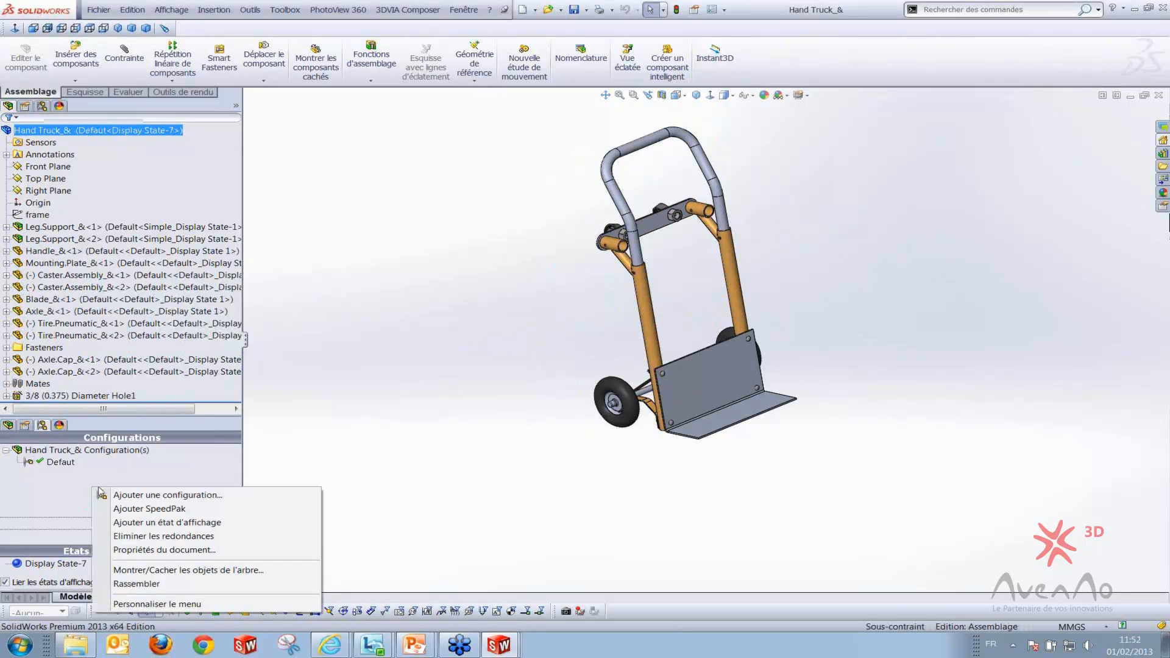
click(139, 495)
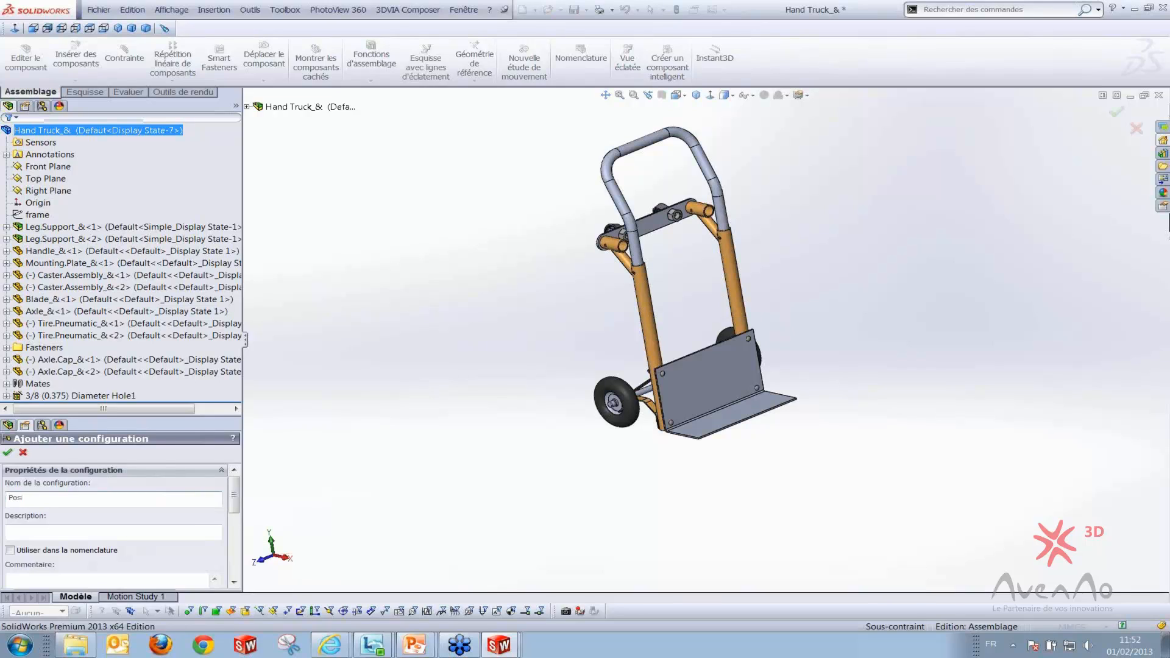
text(Position vertical basse)
key(Return)
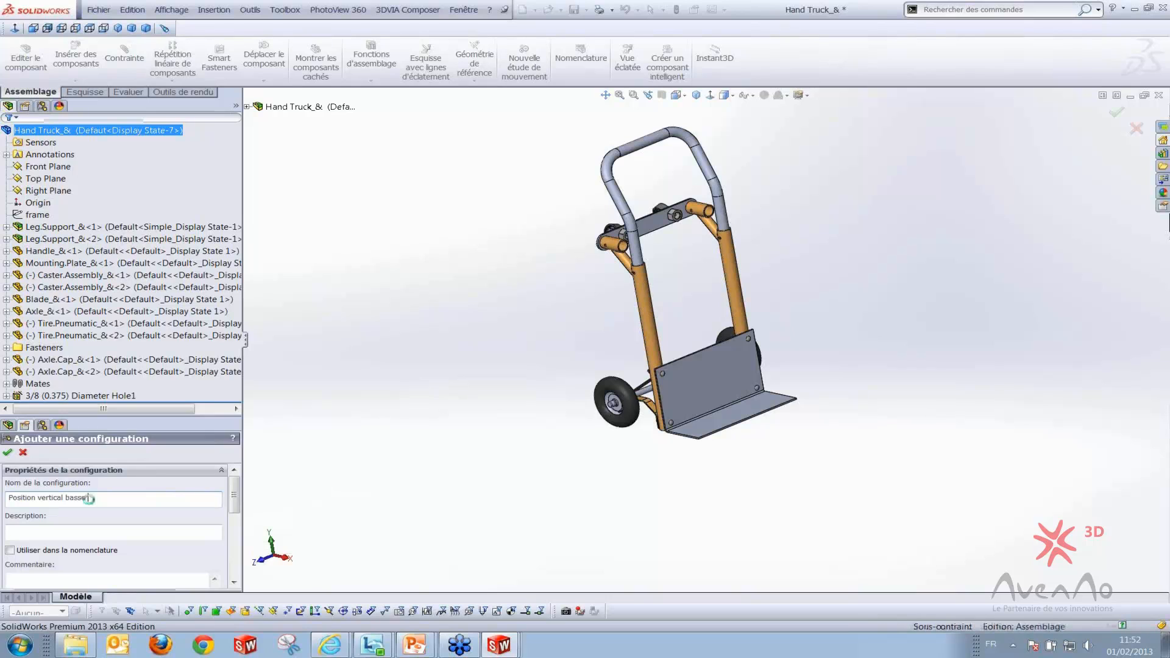
Add two further assembly configurations named Position vertical haute and position horizontale
right_click(110, 507)
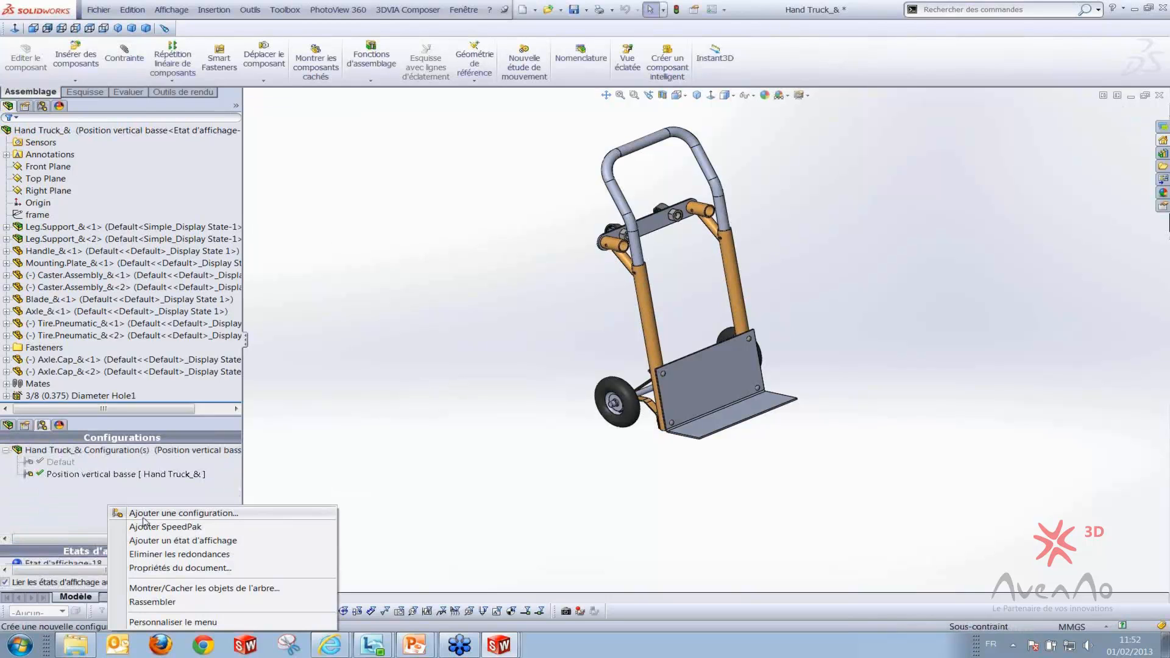
click(149, 515)
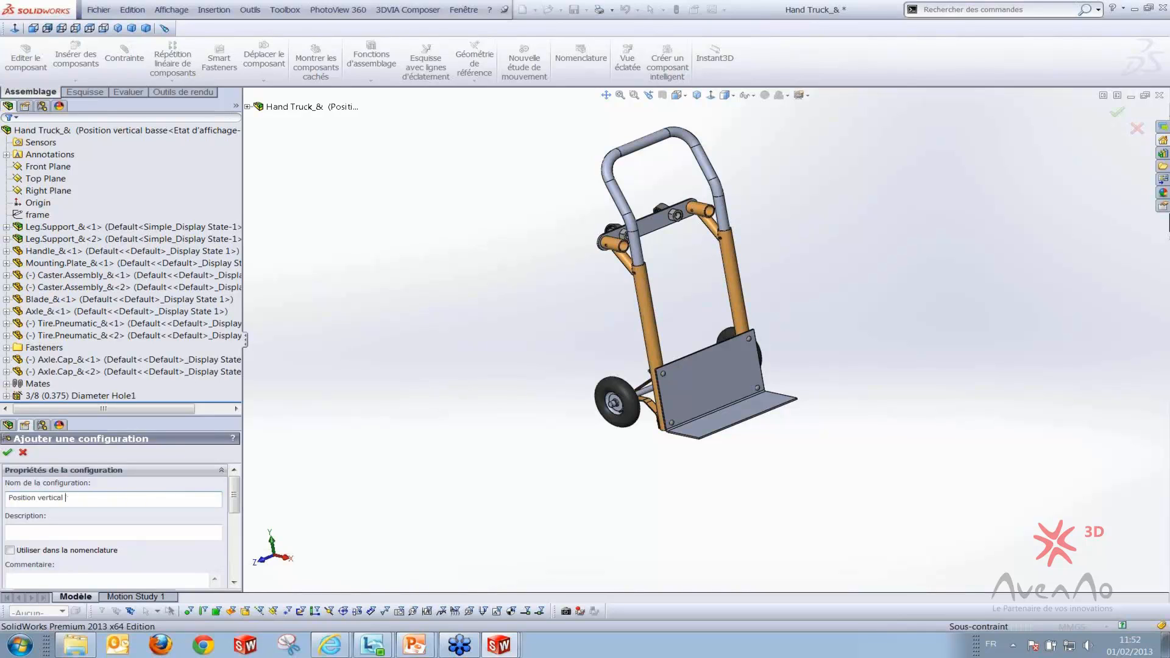
text(ute)
key(Return)
right_click(73, 507)
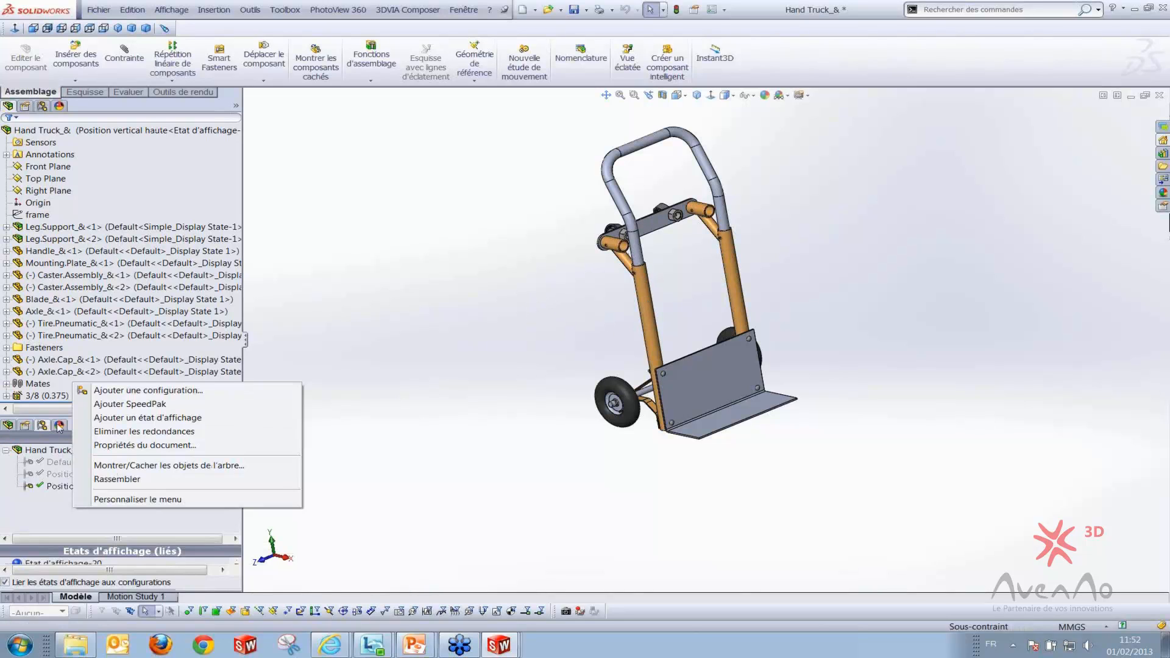
click(150, 391)
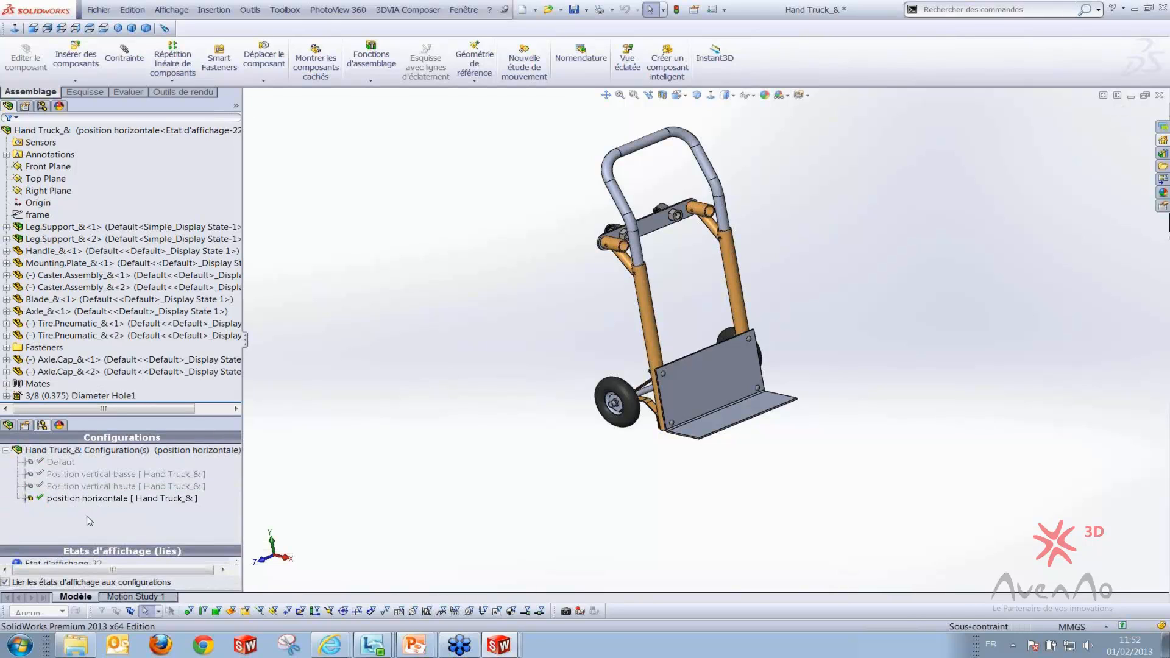
Activate the configurations Defaut, Position vertical basse and Position vertical haute one after another, leaving Position vertical haute active
double_click(50, 462)
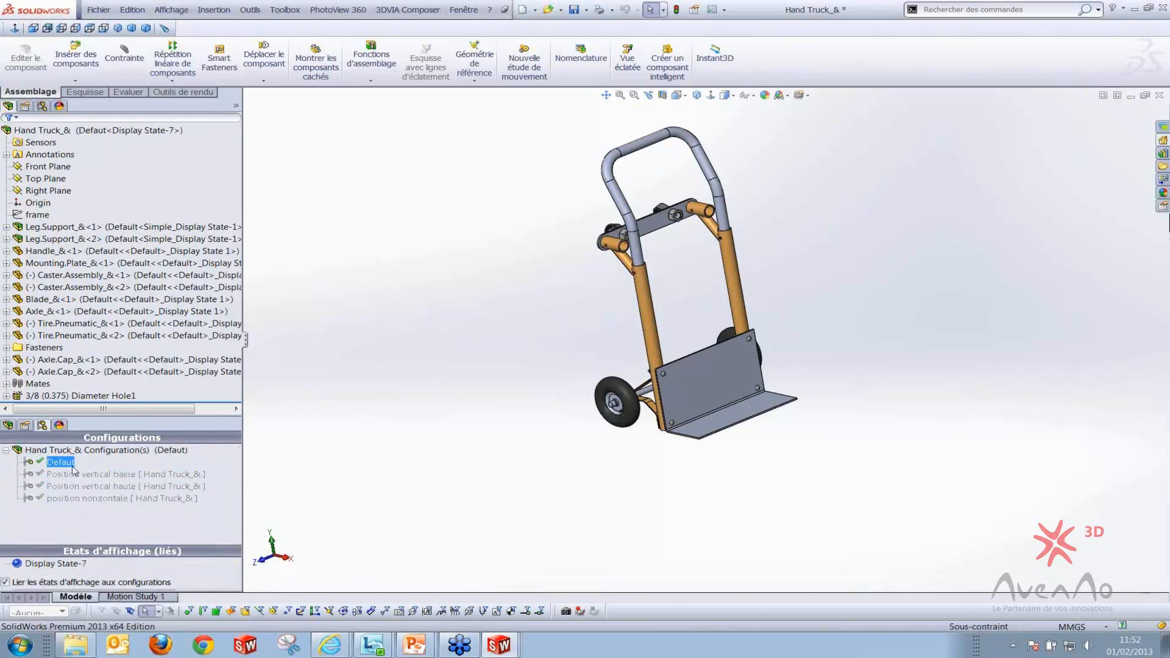
click(62, 478)
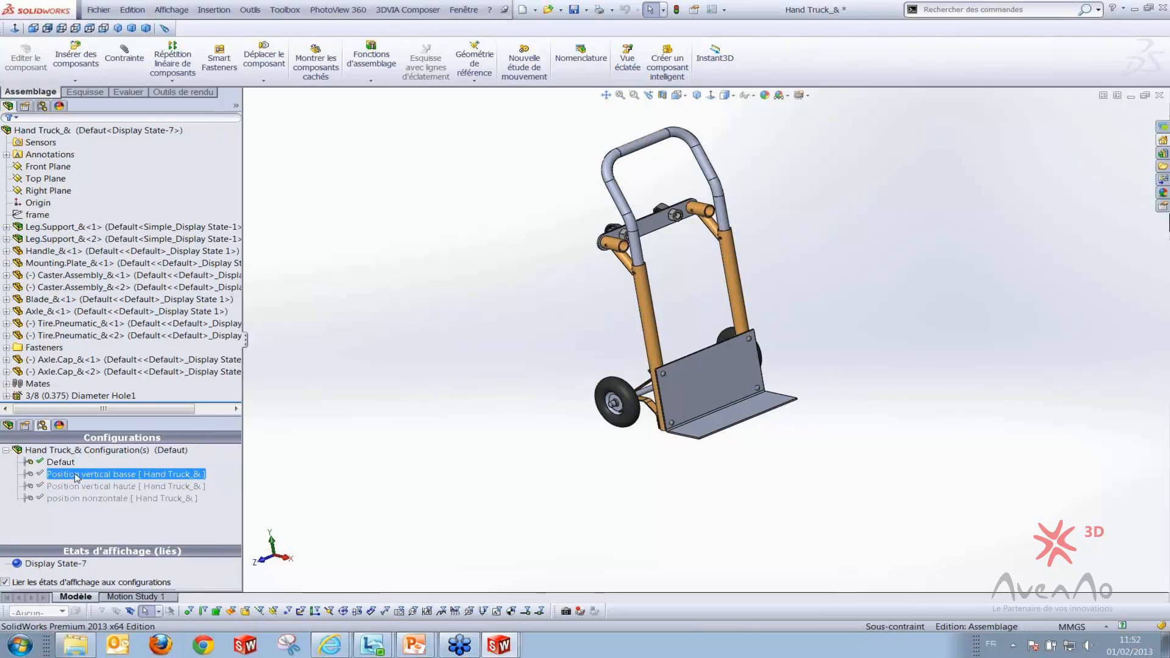
double_click(71, 476)
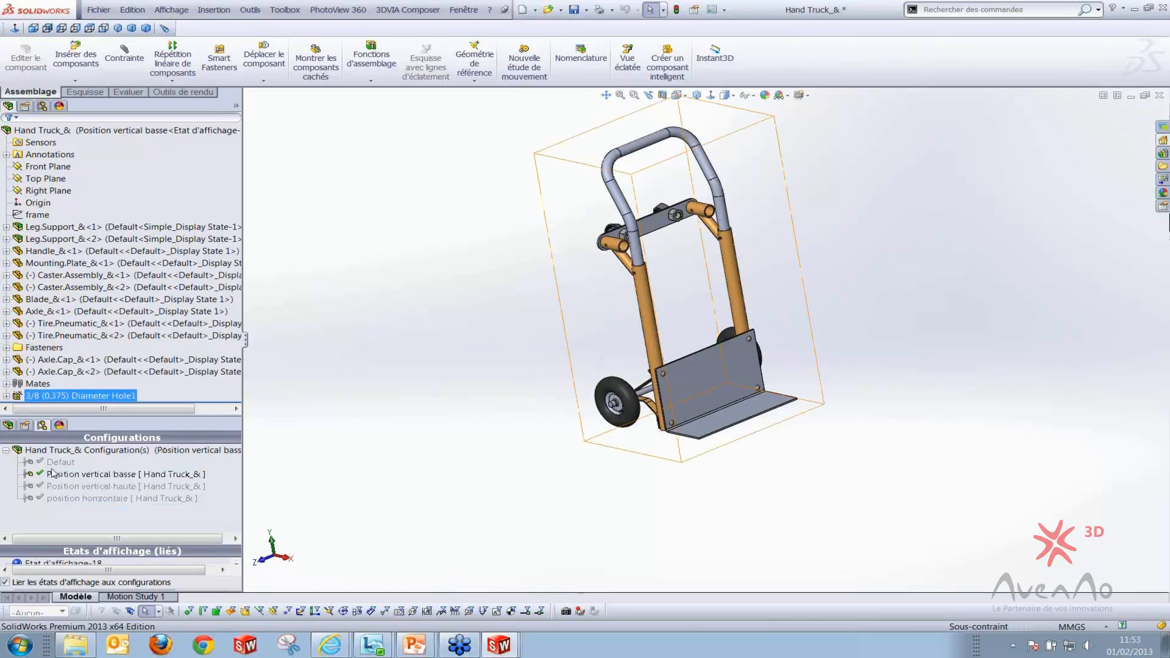
double_click(95, 488)
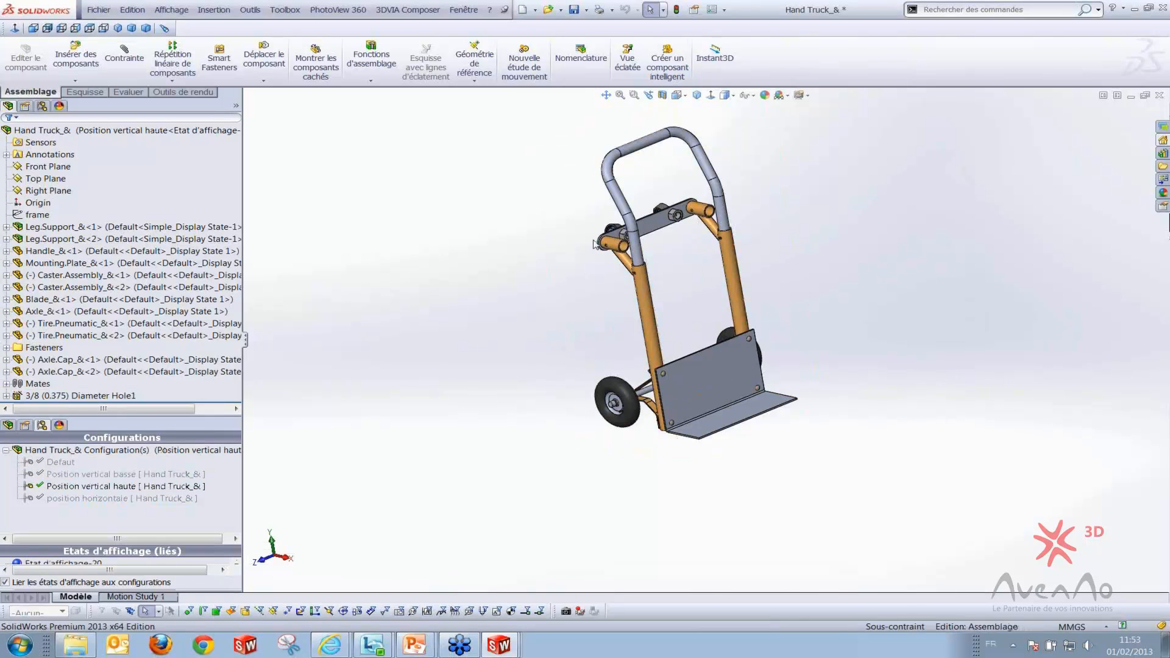
Locate the Handle_&<1> component from its tube in the model and expand its list of mates in the assembly tree
scroll(594, 244, up, 5)
click(686, 271)
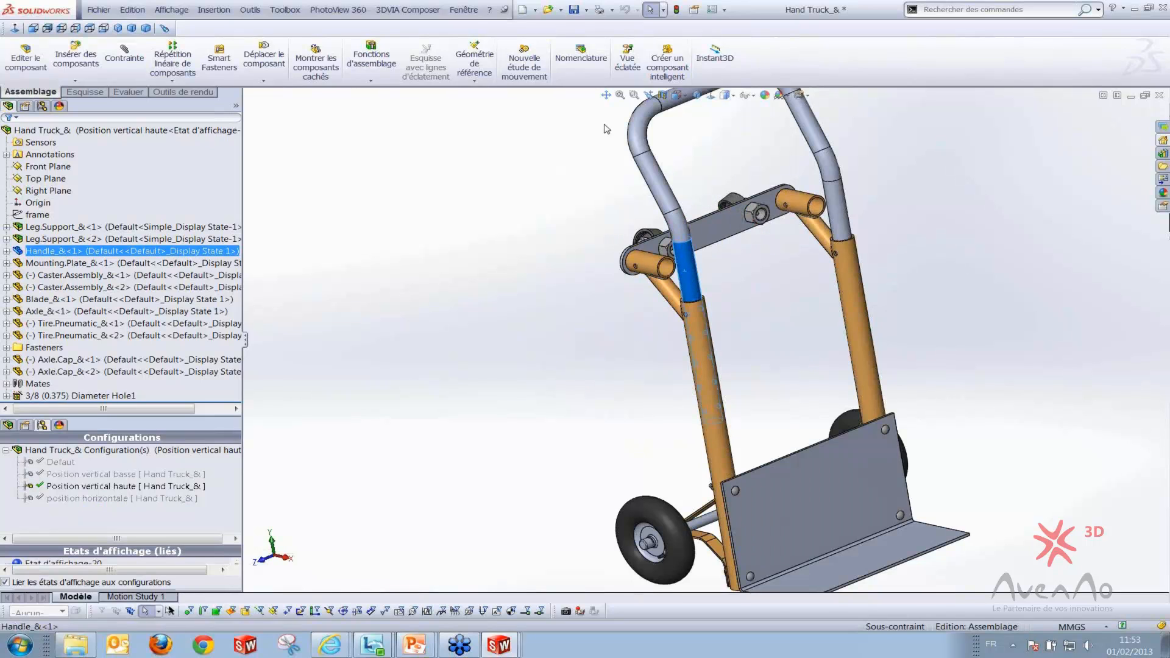
click(7, 251)
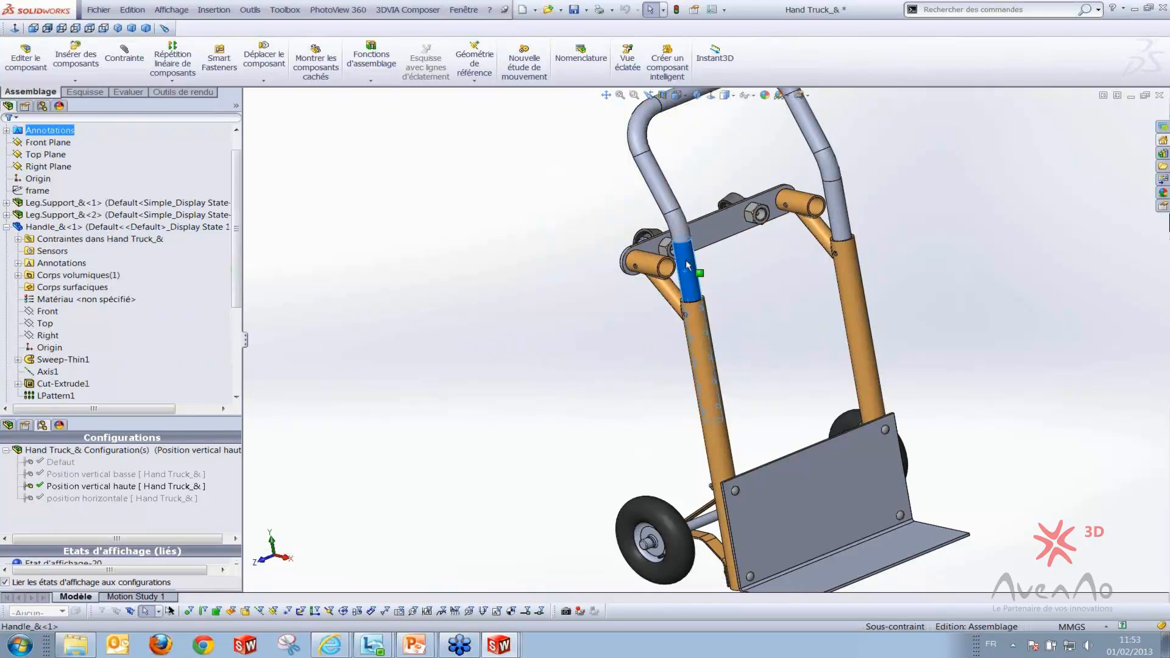
drag(692, 277, 695, 247)
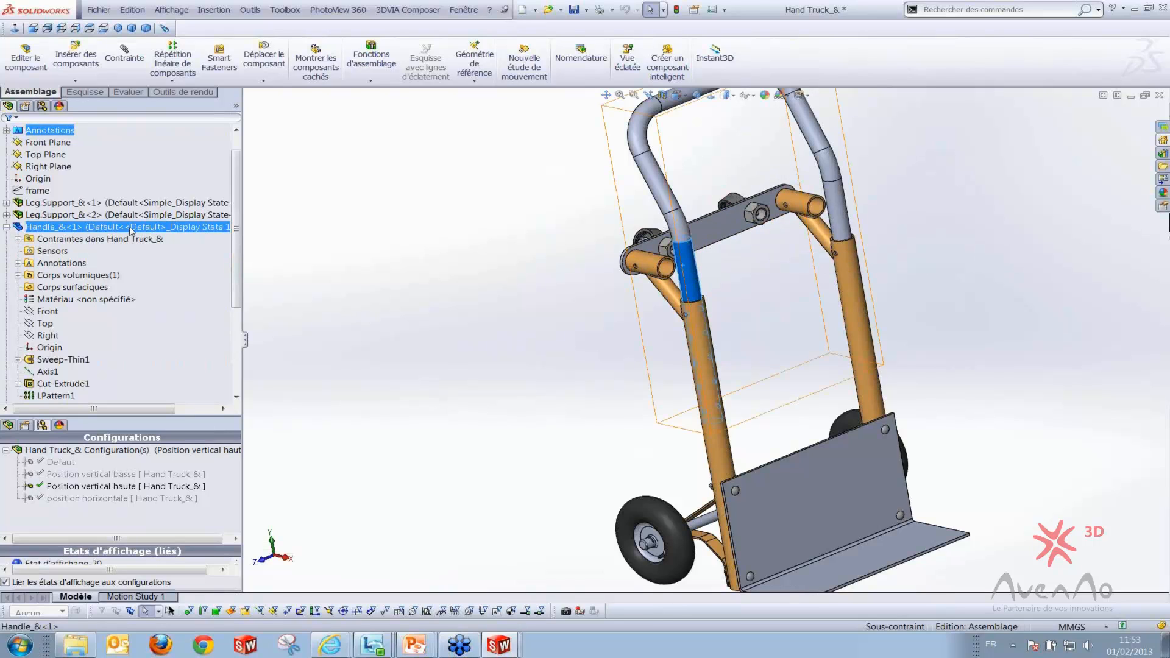
click(35, 242)
double_click(35, 240)
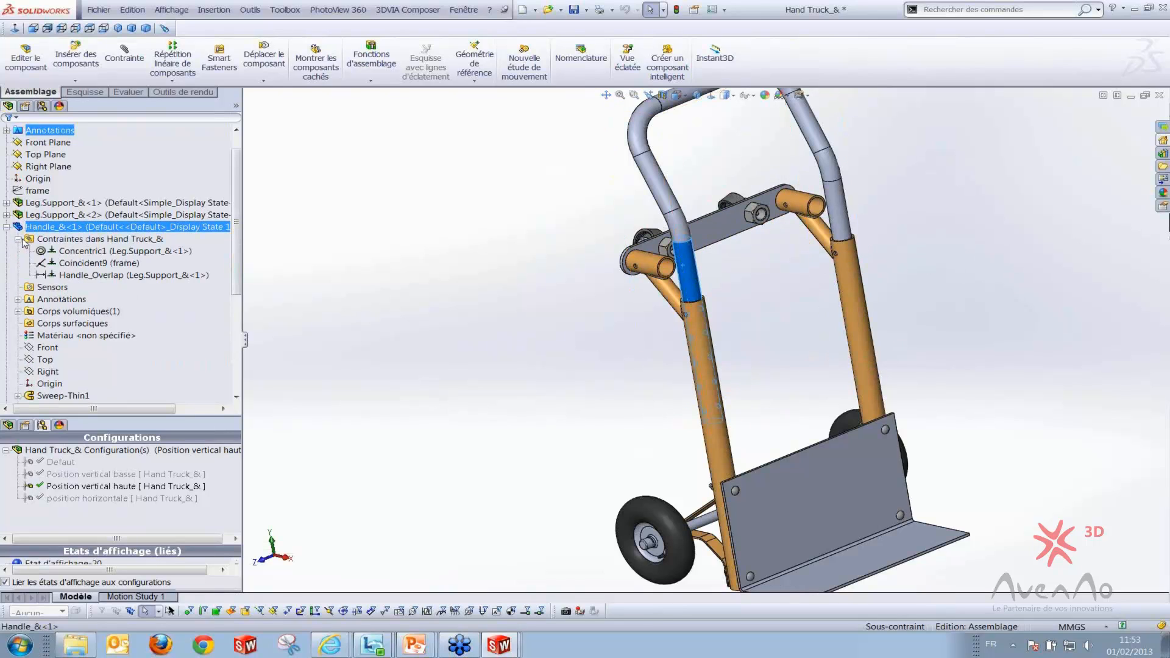
Examine which geometry the handle's Concentric1, Coincident9 and Handle_Overlap mates constrain
click(50, 273)
click(91, 251)
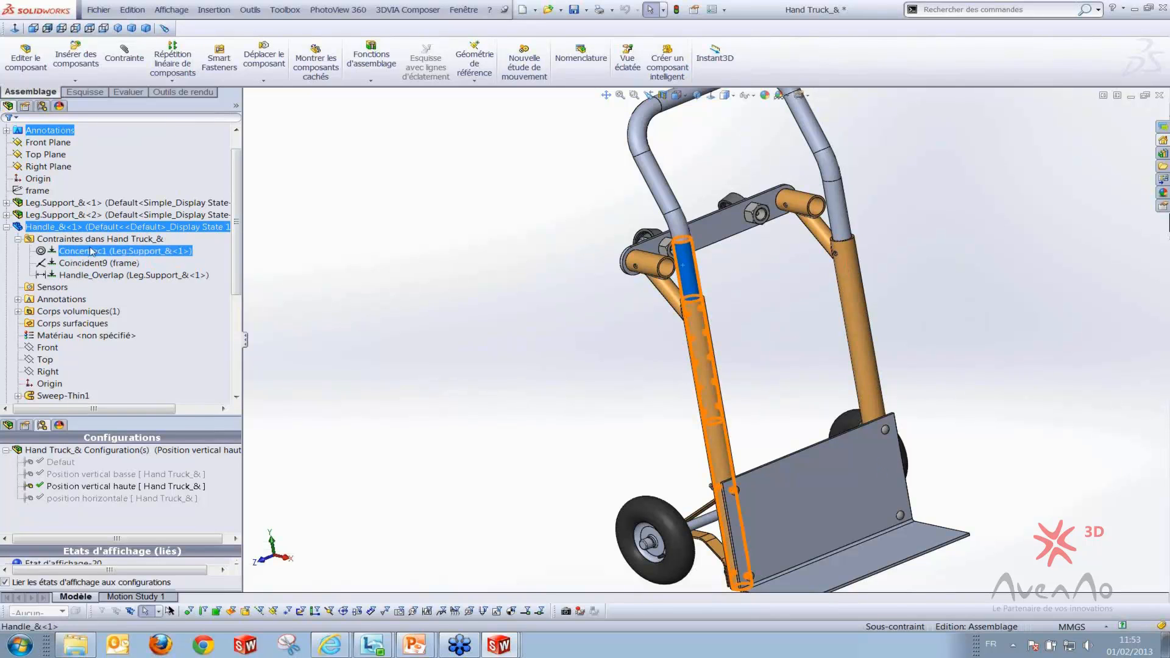
click(79, 252)
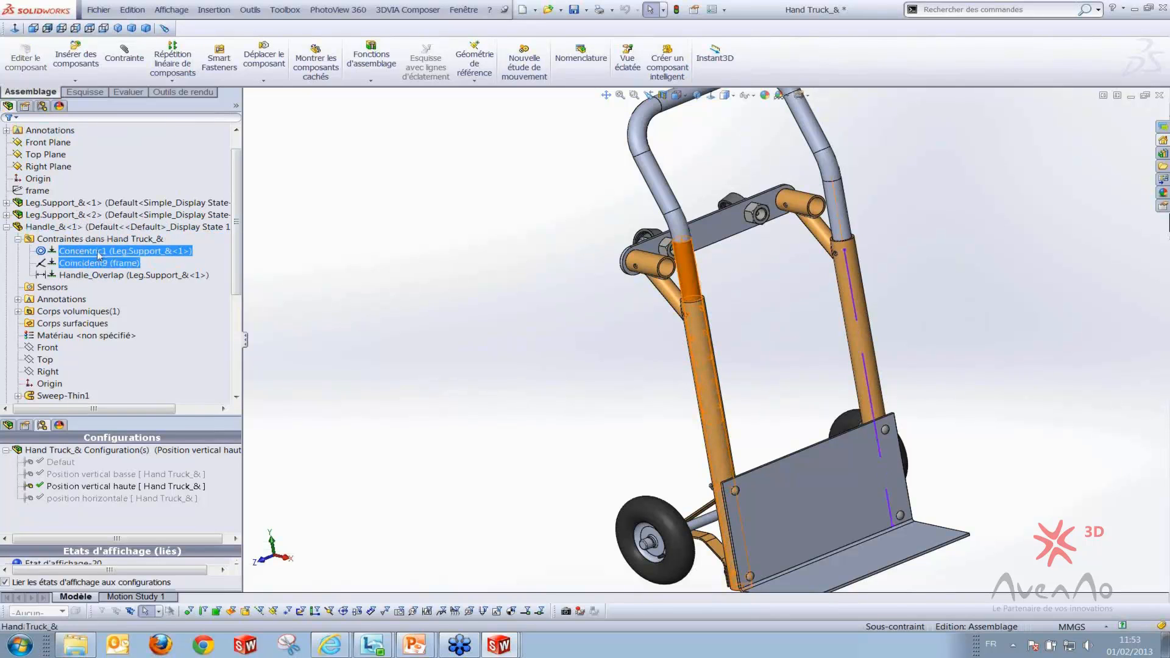
ctrl+click(90, 264)
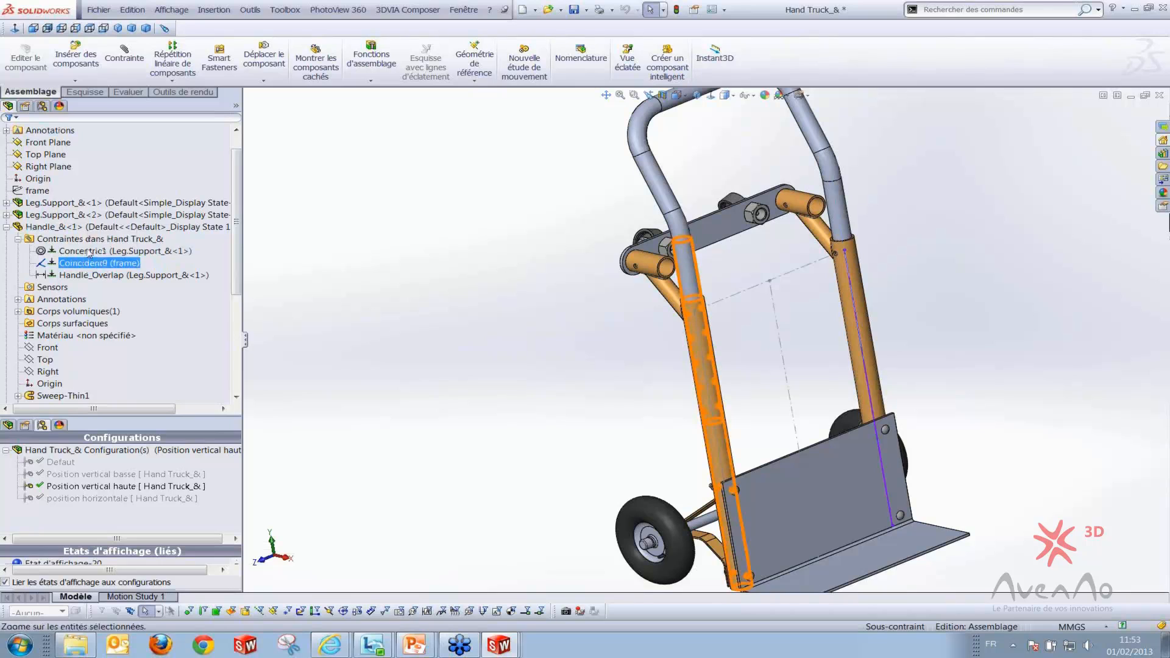
click(81, 266)
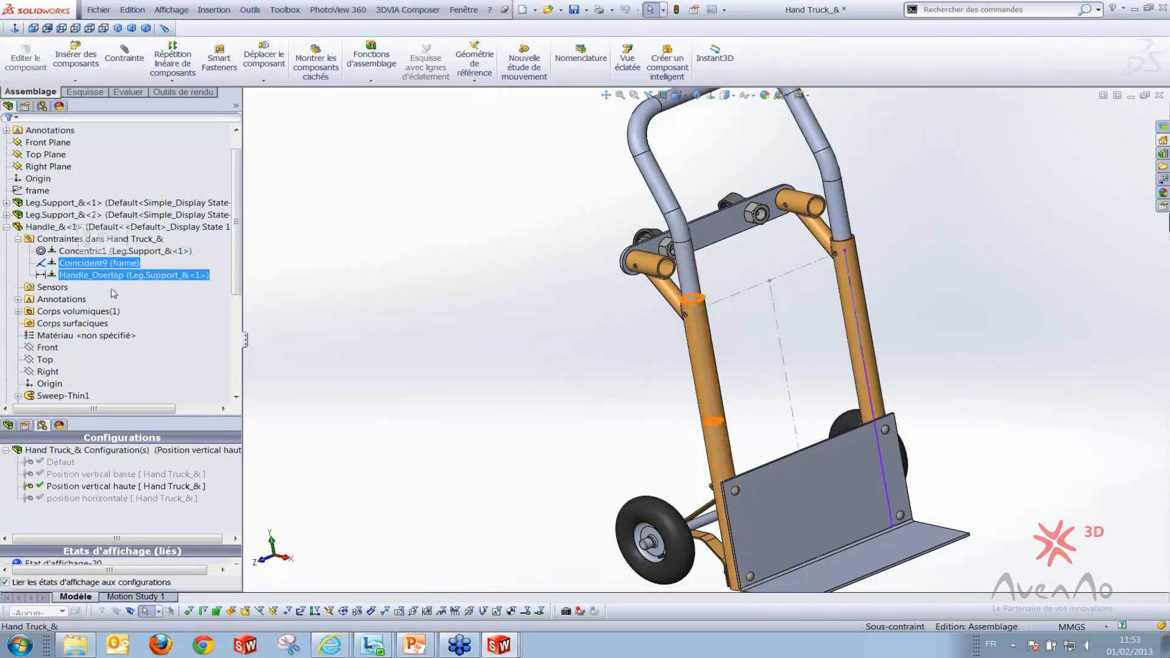
click(79, 278)
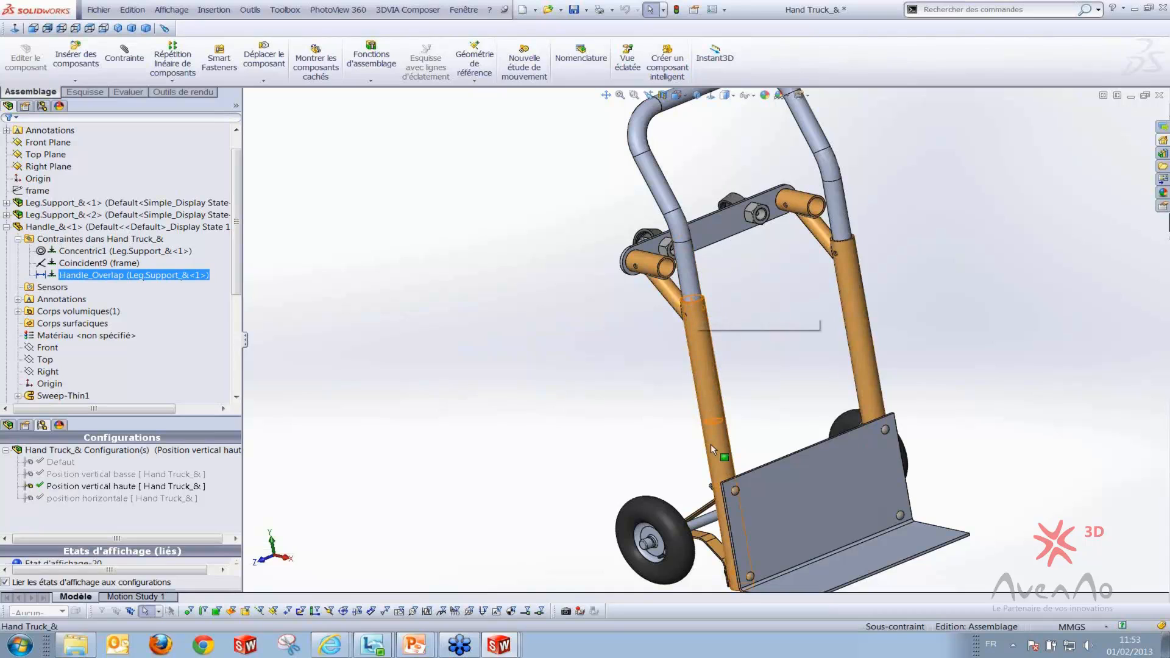
click(655, 183)
click(488, 311)
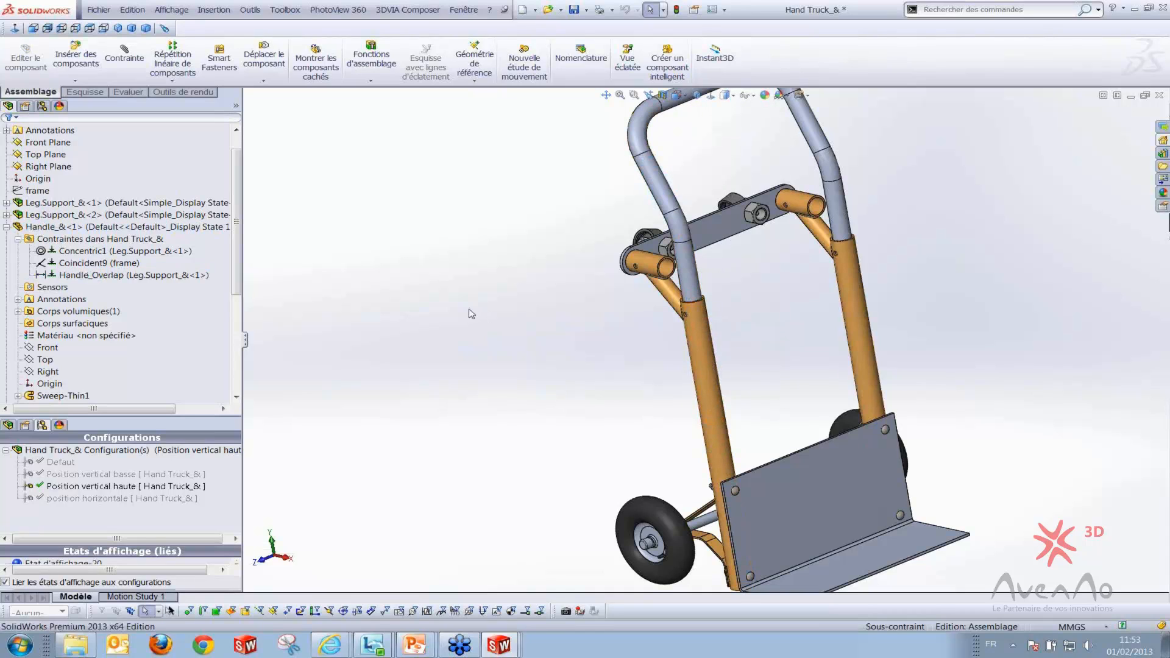
Configure the Handle_Overlap mate so its D1 distance is 50.8 mm in the Position vertical haute configuration
click(86, 275)
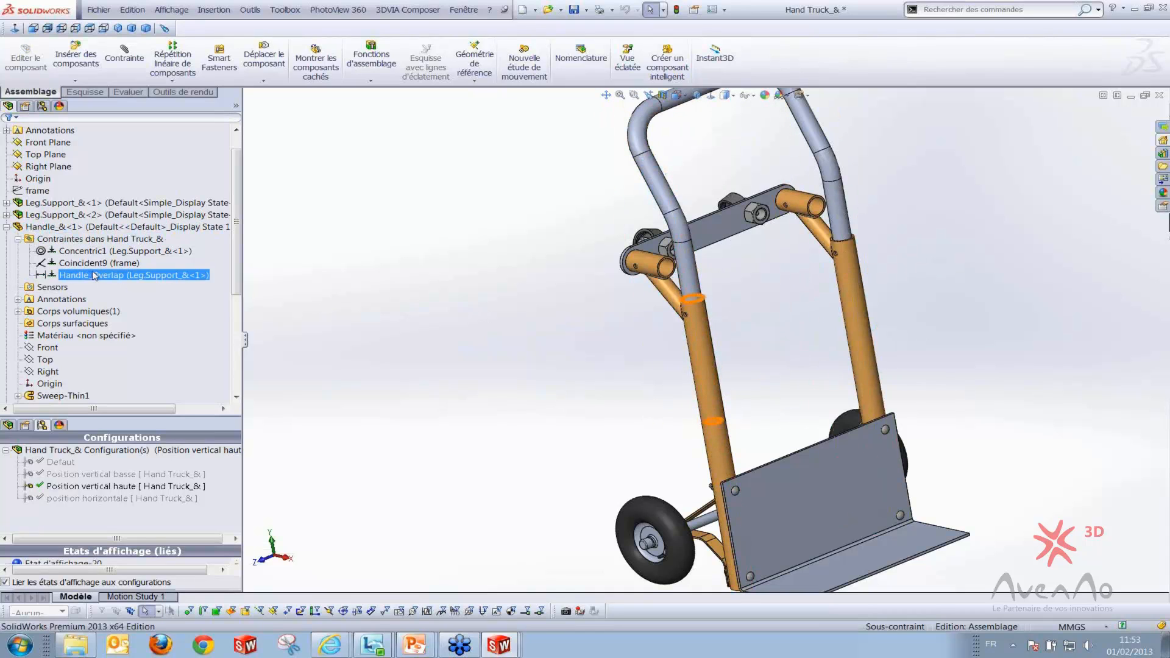
right_click(70, 278)
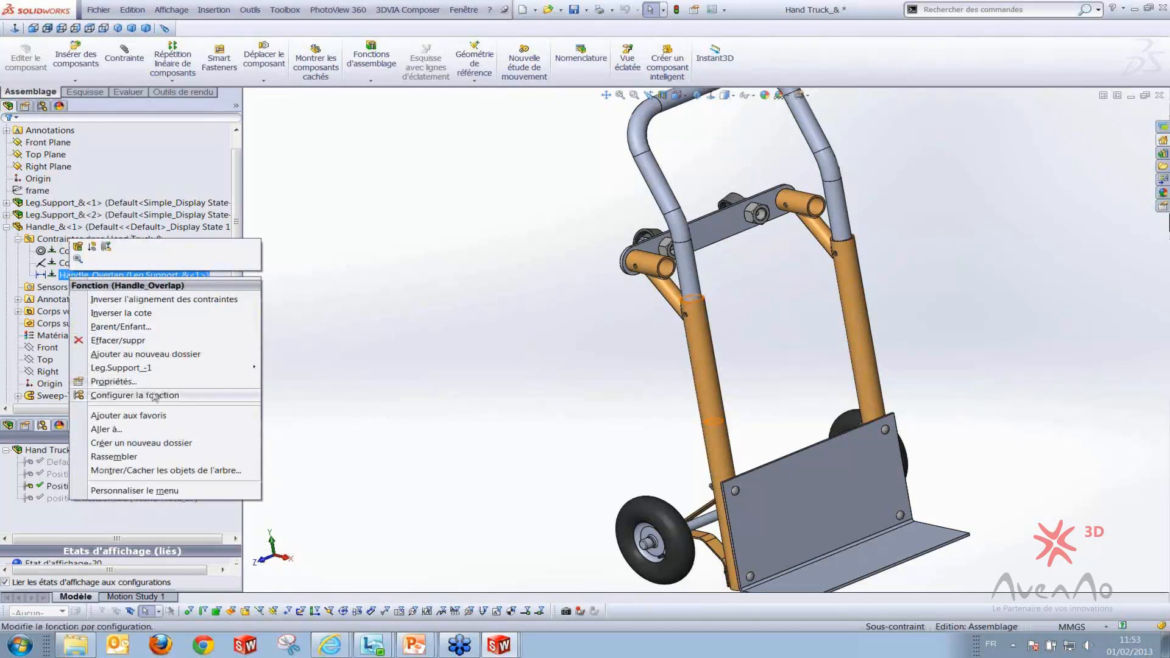
click(154, 396)
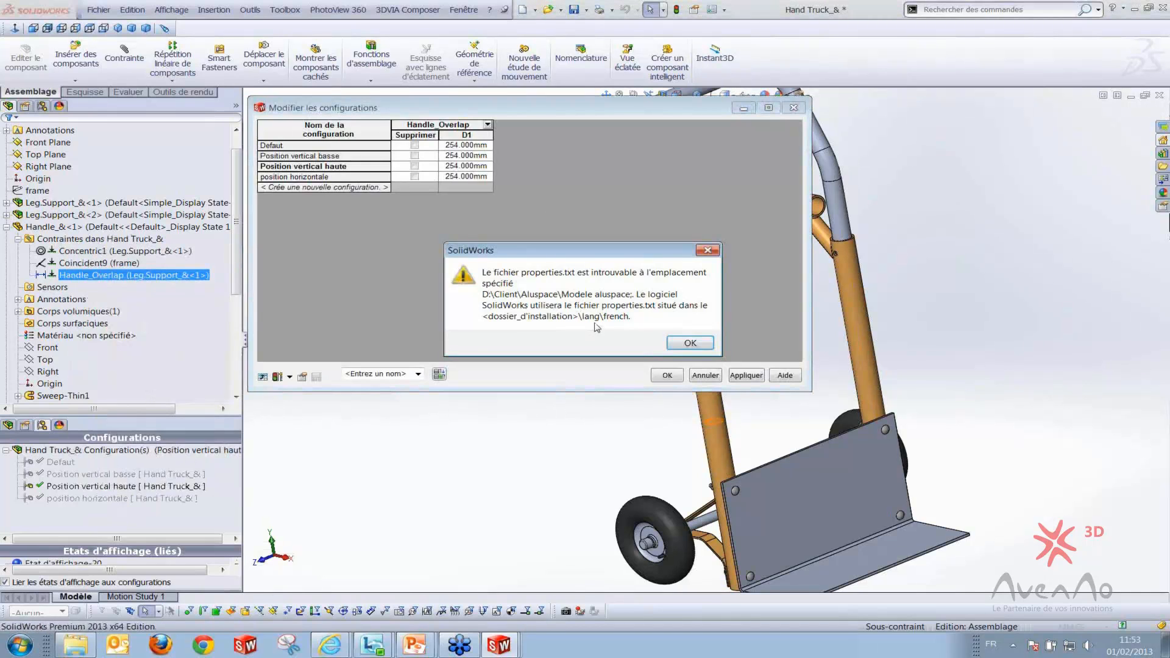
click(689, 343)
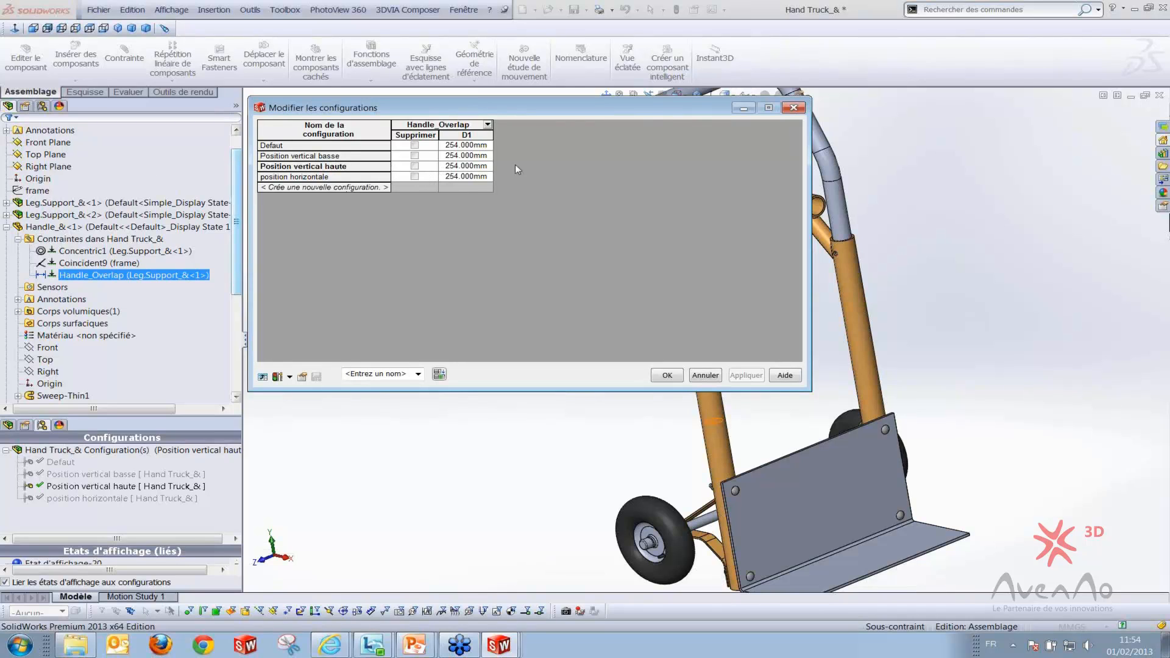
click(458, 166)
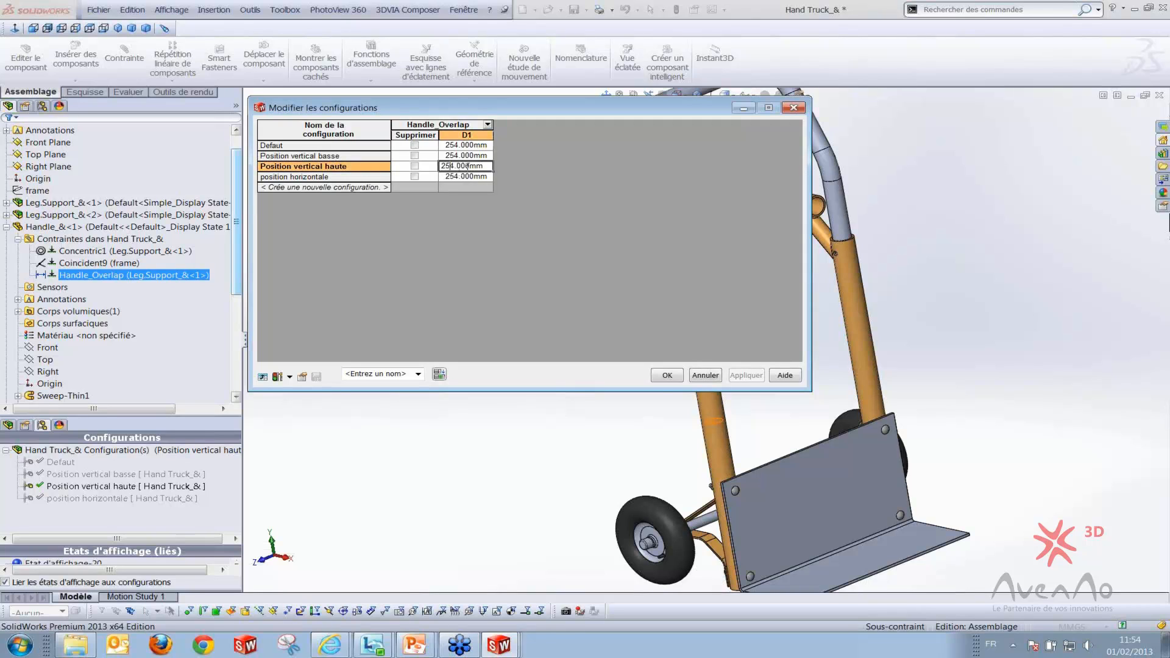
drag(486, 166, 360, 166)
text(50.8)
click(667, 376)
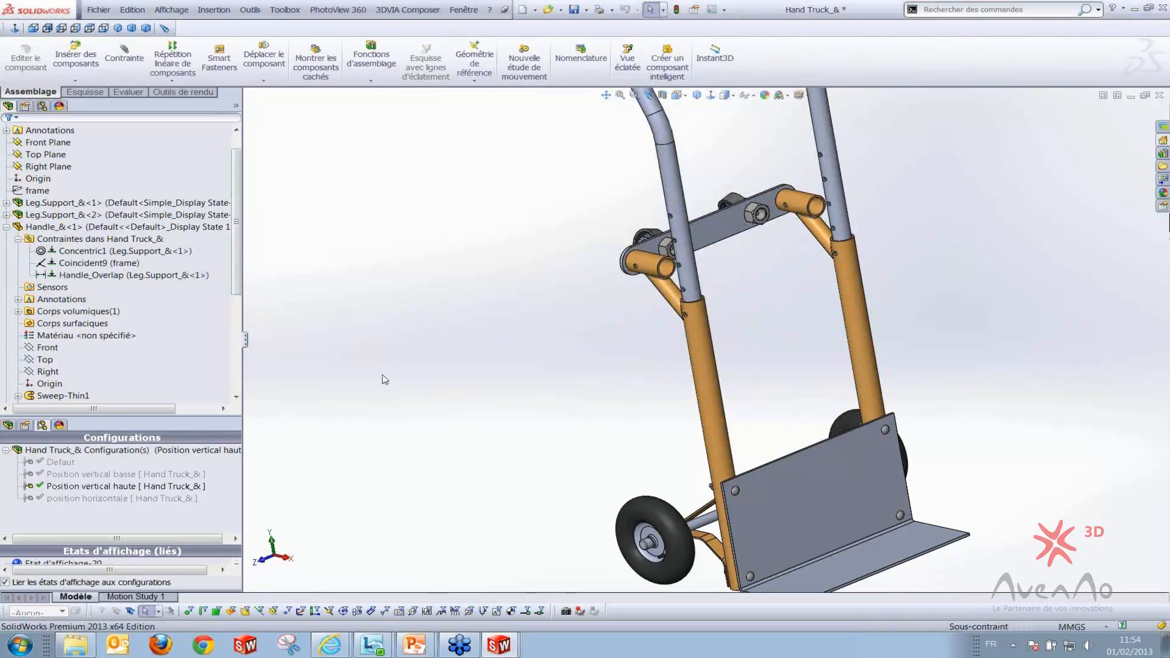
Check the handle's position and mates in the Position vertical haute configuration
click(95, 487)
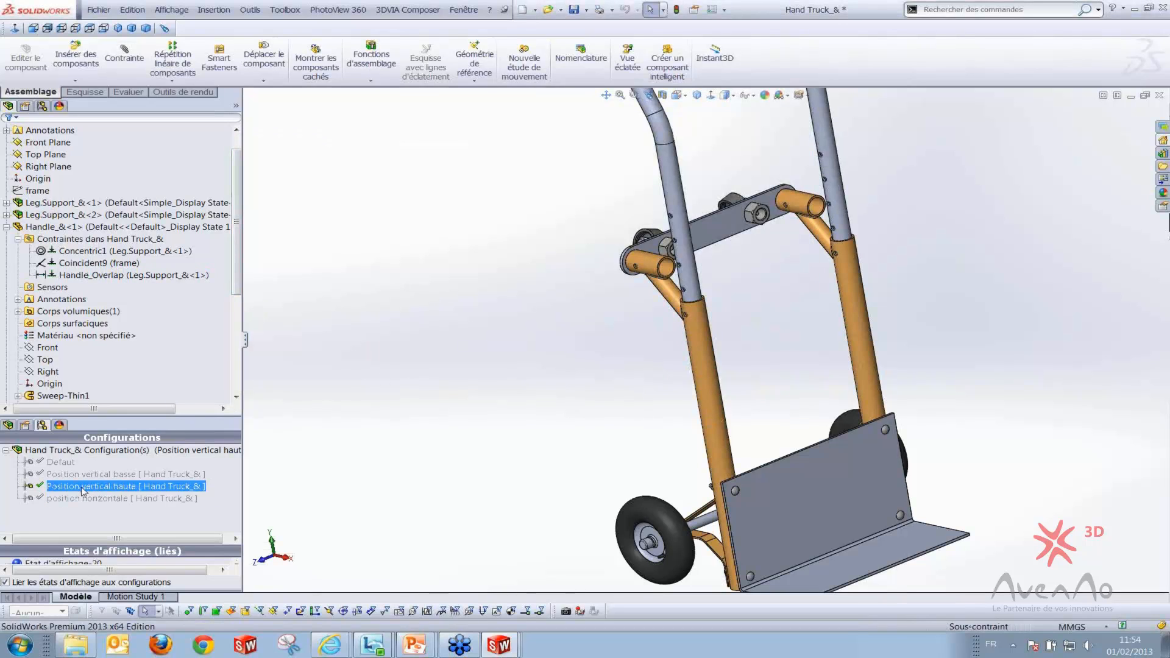
click(660, 398)
scroll(684, 396, up, 2)
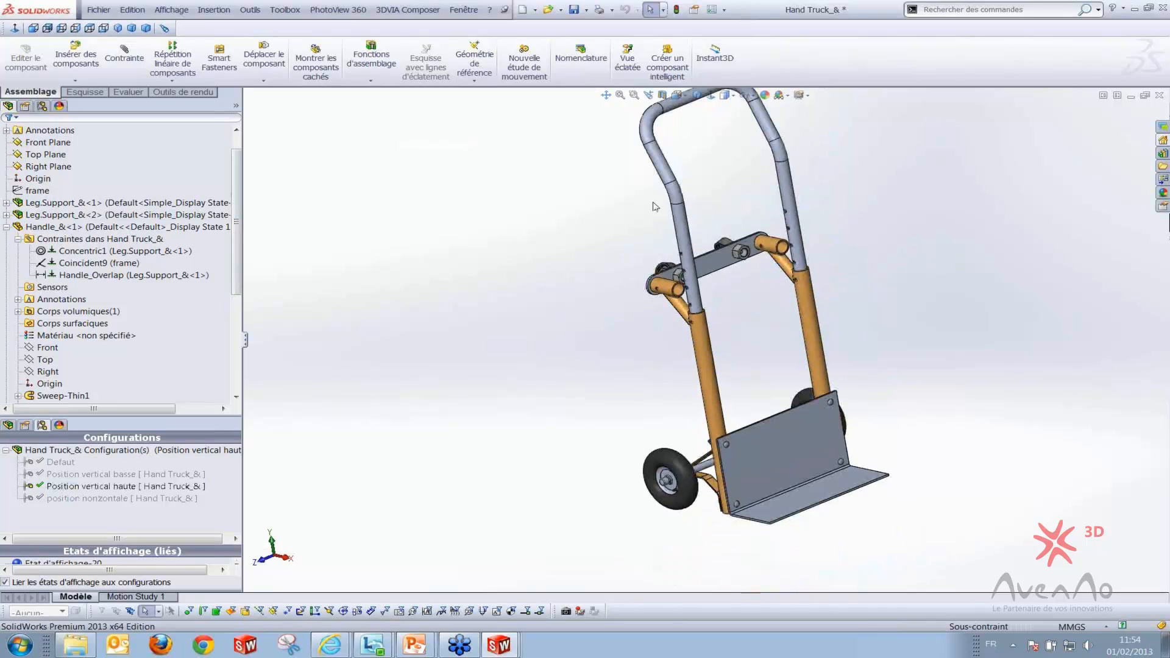
click(674, 210)
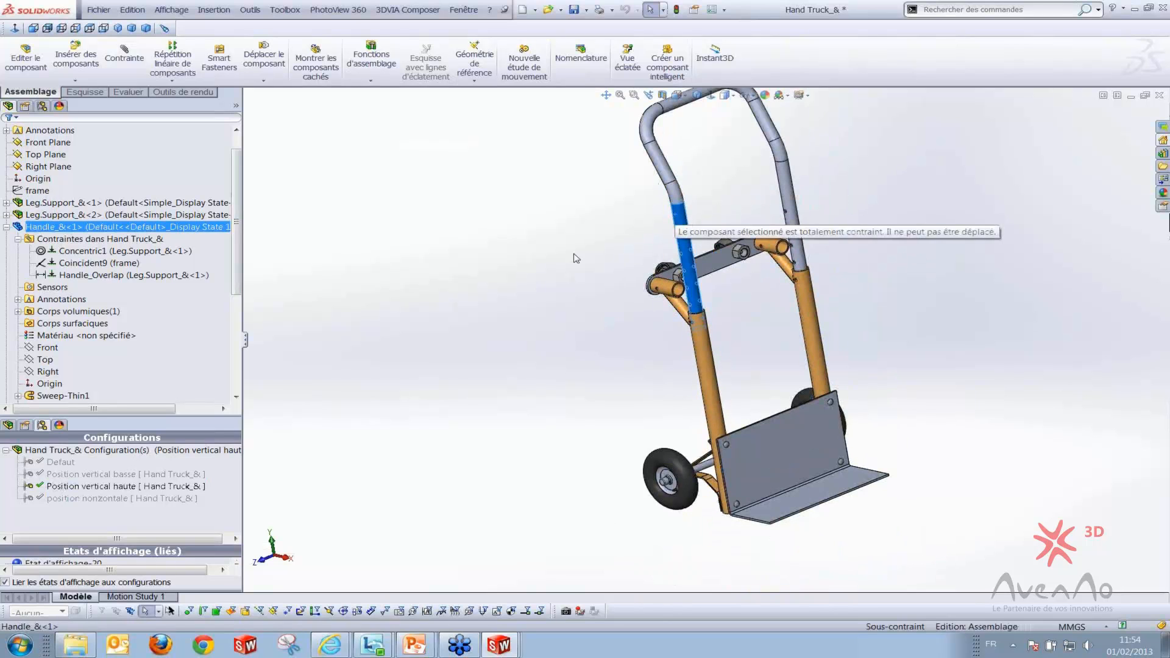
click(59, 287)
click(66, 251)
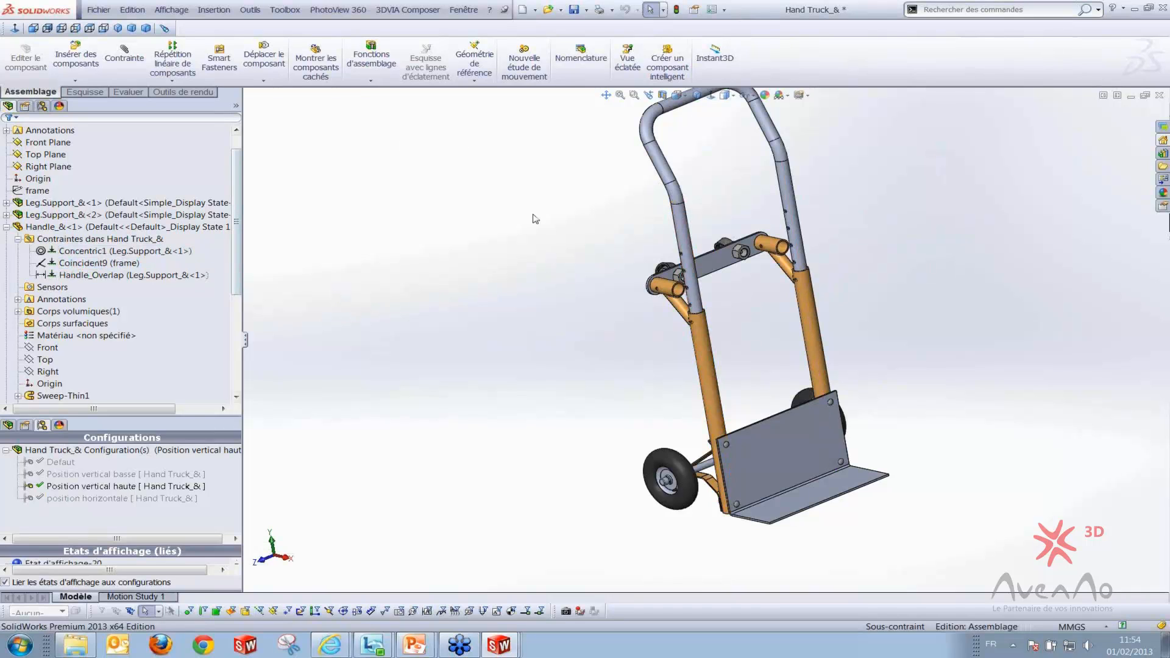
Activate the Position vertical basse configuration of the assembly and switch to the Hand Truck_& drawing
click(142, 474)
double_click(122, 475)
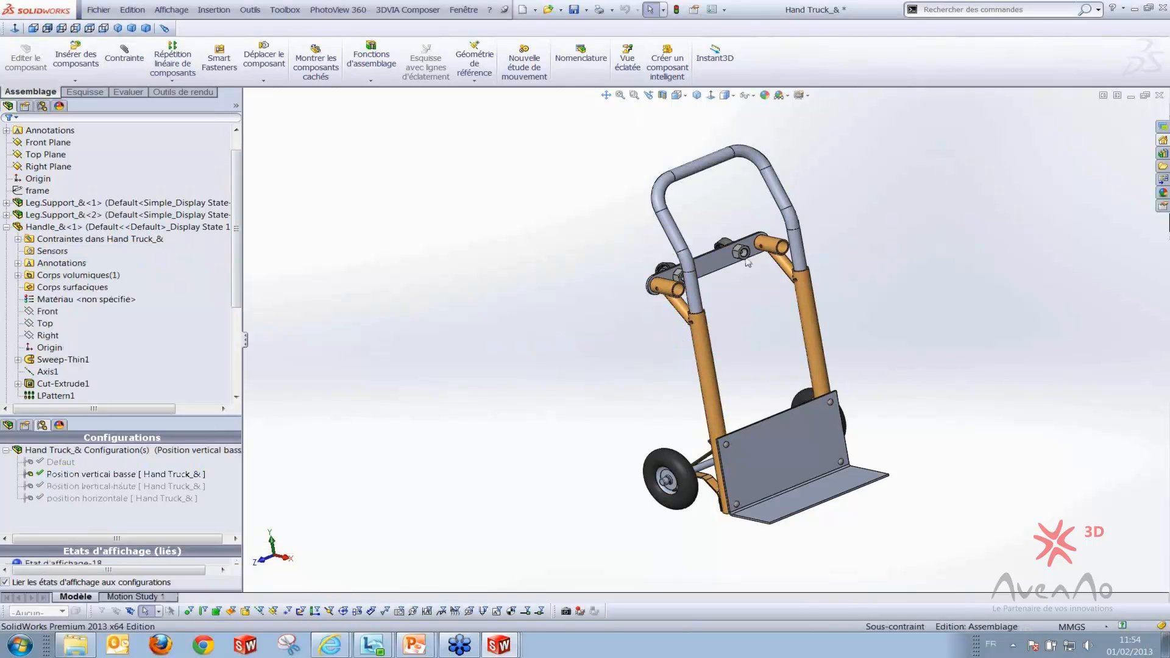
click(527, 612)
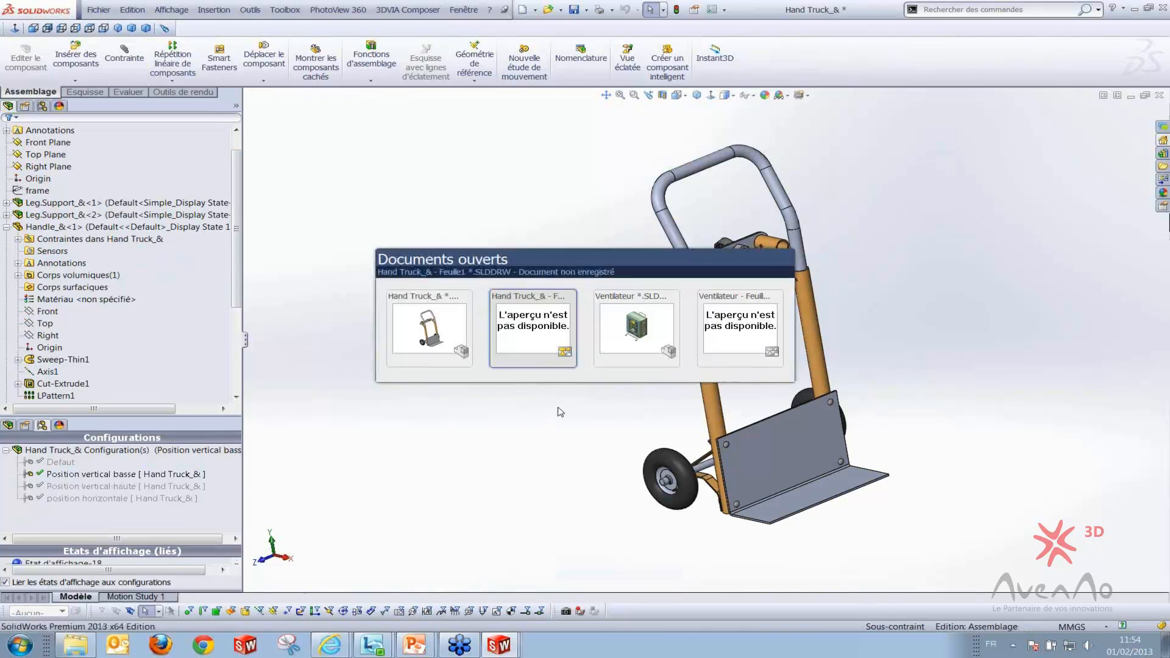
click(542, 340)
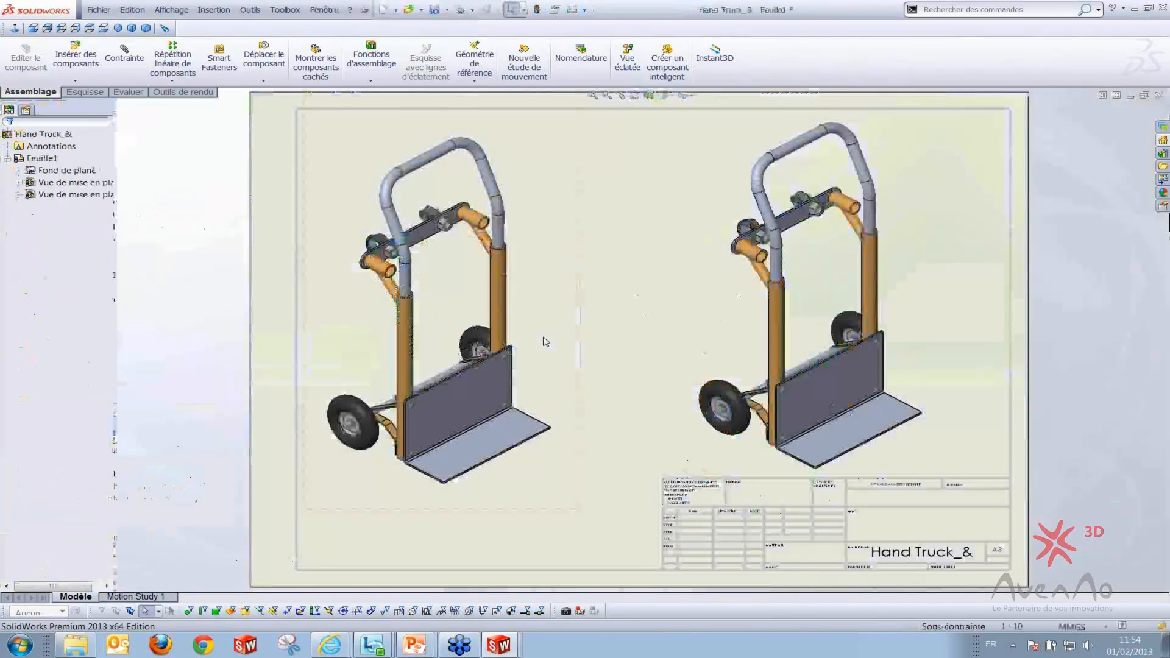
Add an alternate position view to the first isometric drawing view, using the existing configuration Position vertical haute
click(546, 337)
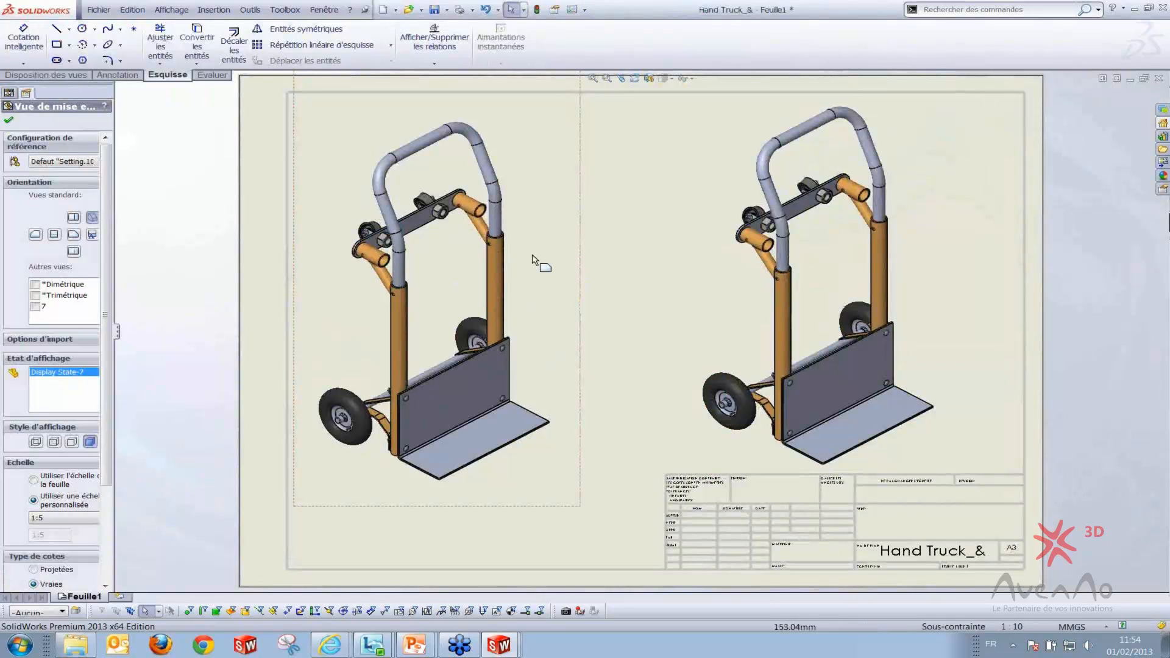
click(21, 78)
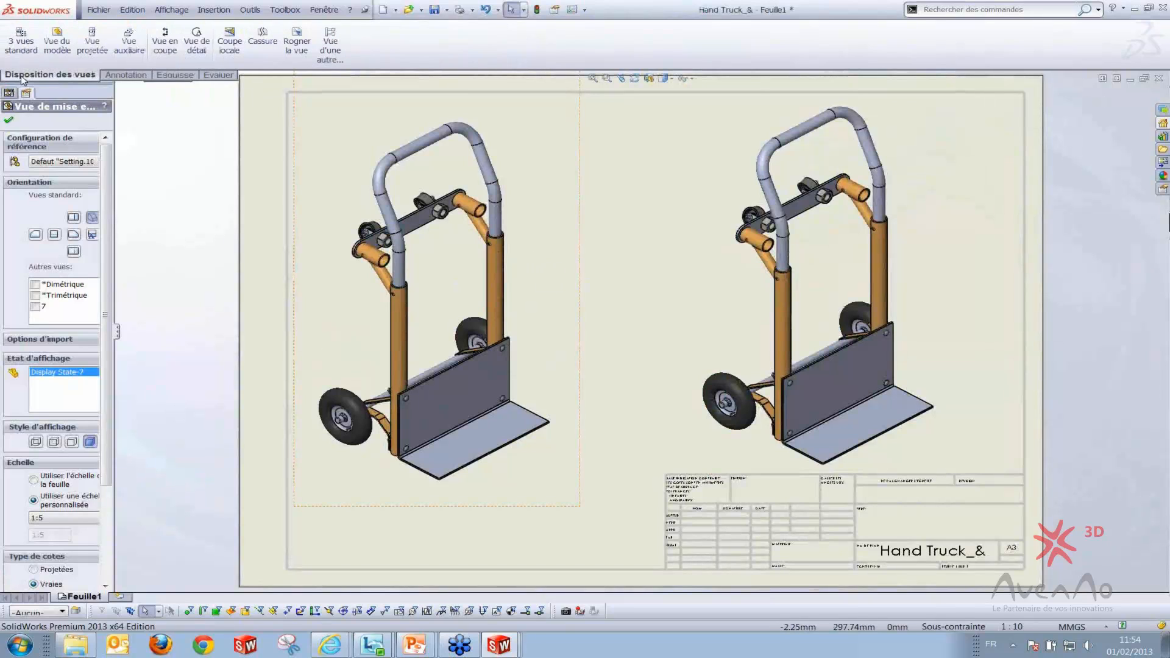
click(330, 49)
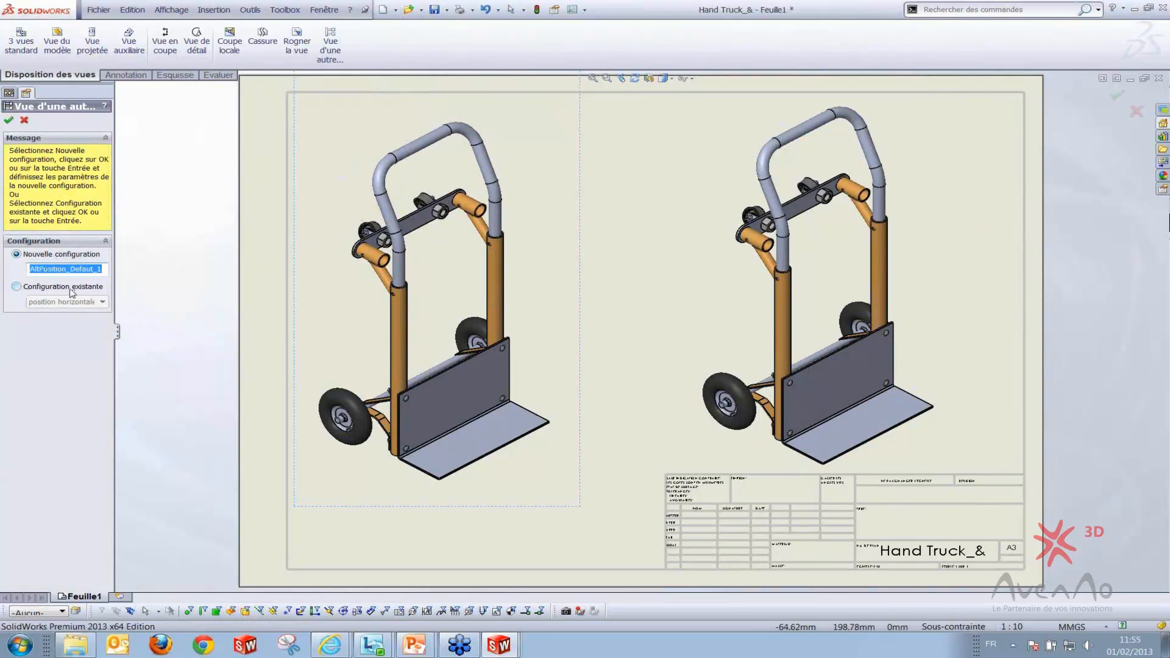
click(29, 291)
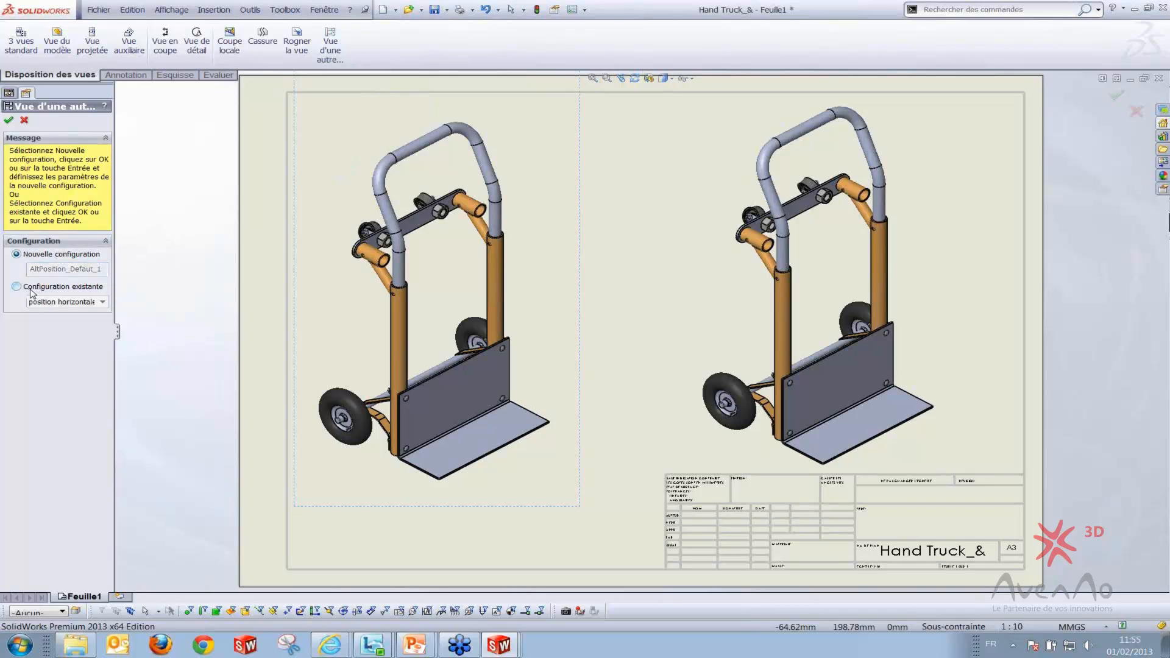
click(52, 305)
click(67, 331)
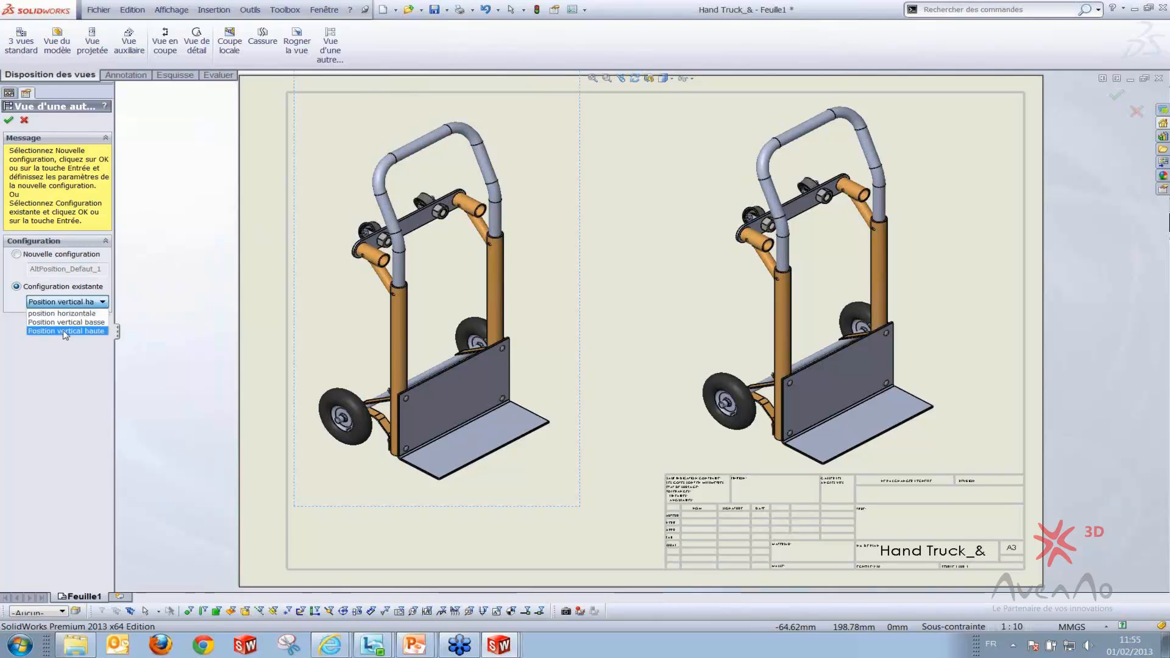
click(10, 123)
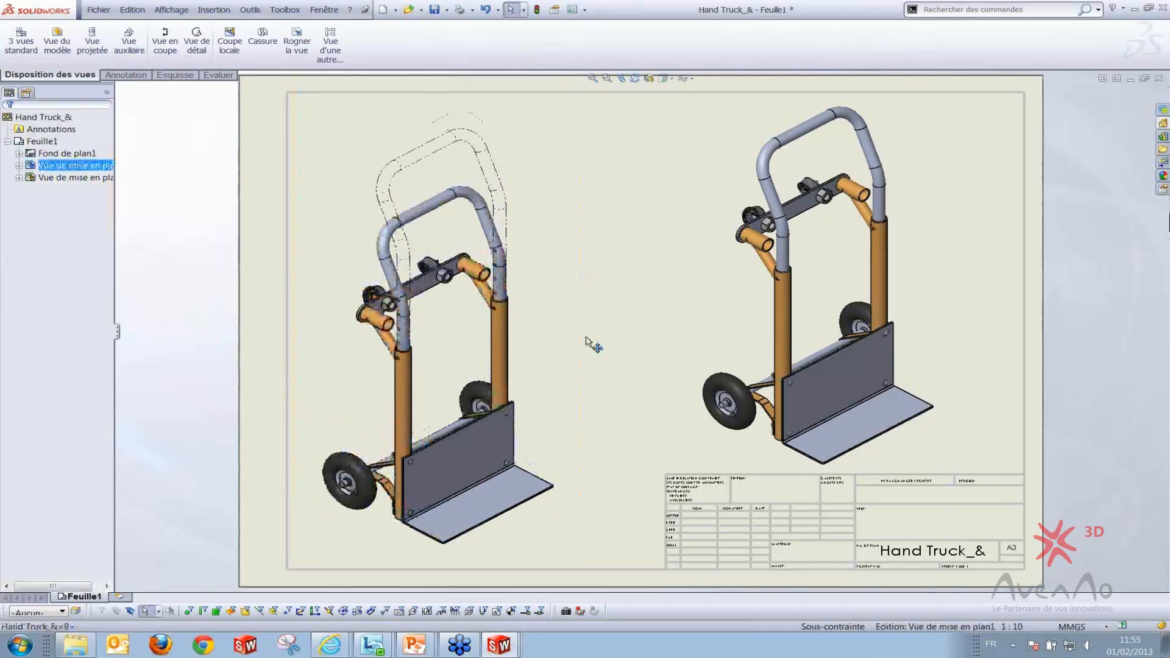
click(401, 311)
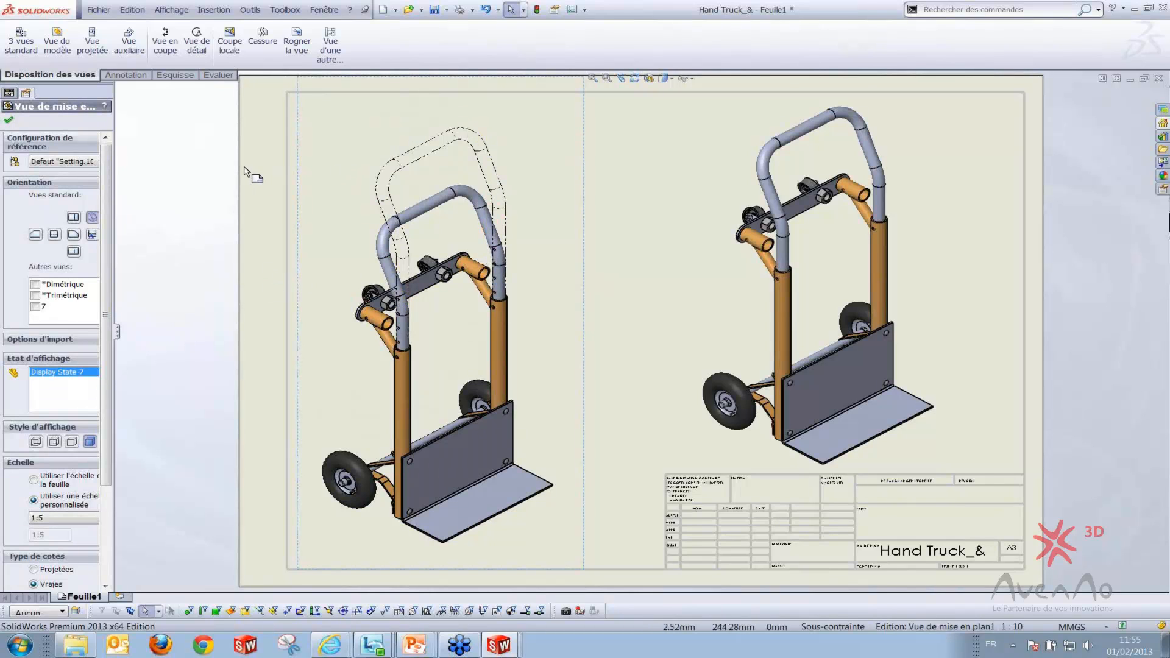
click(210, 265)
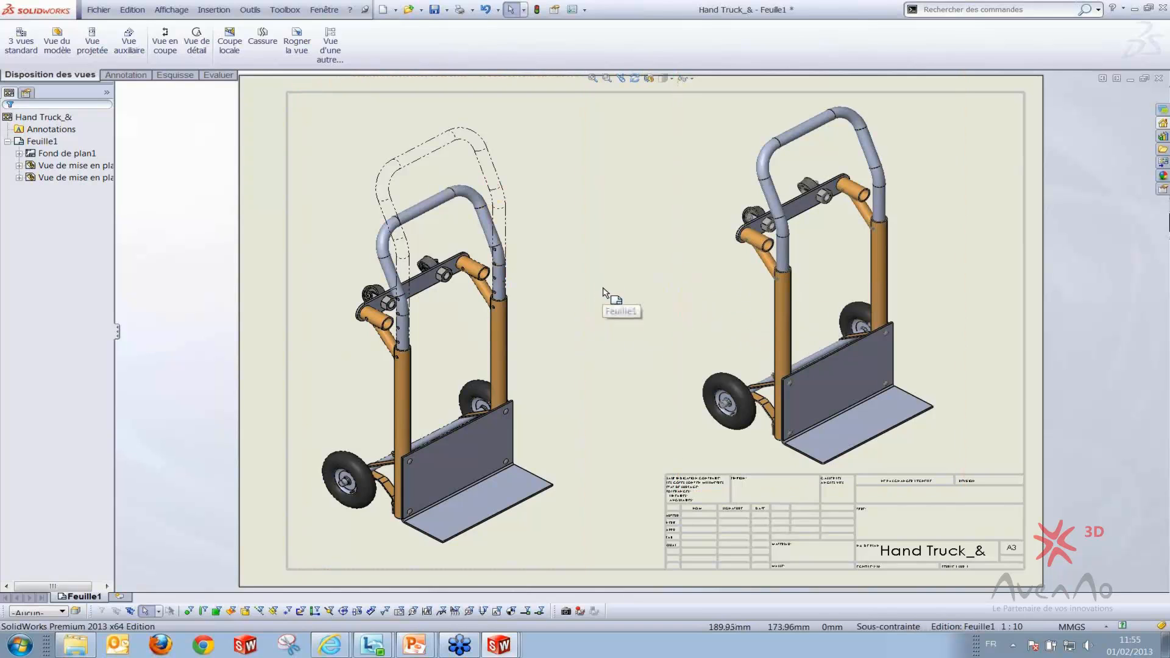
Switch to the Hand Truck_& assembly and expand the list of mates of the Handle_&<1> component
key(ctrl+Tab)
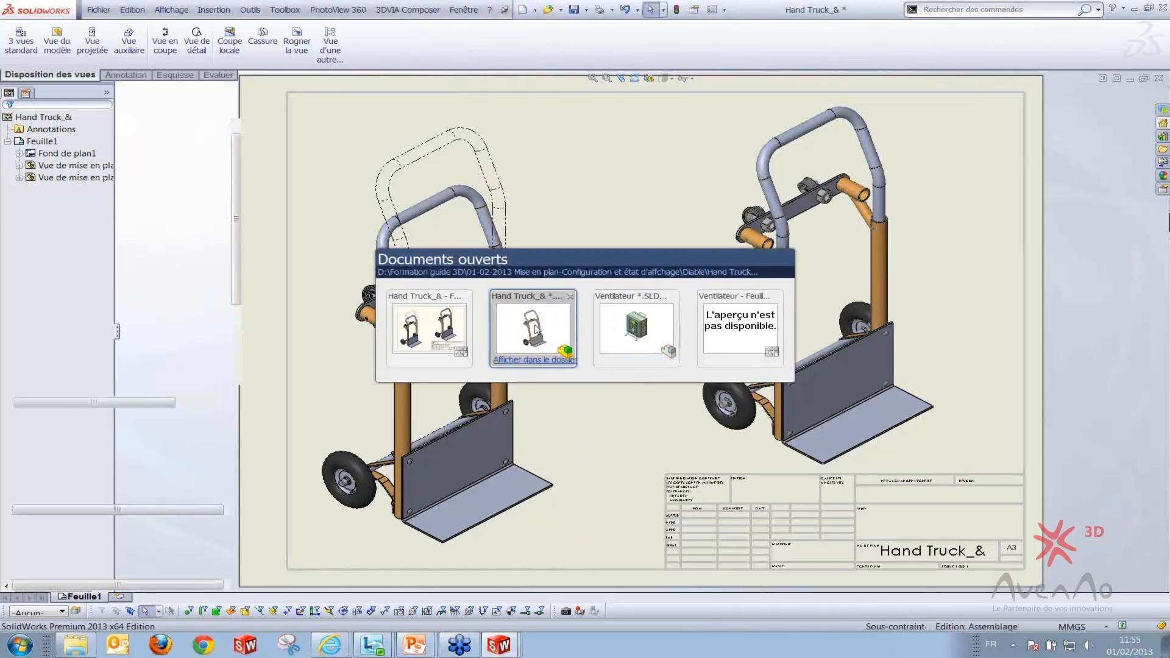
click(536, 330)
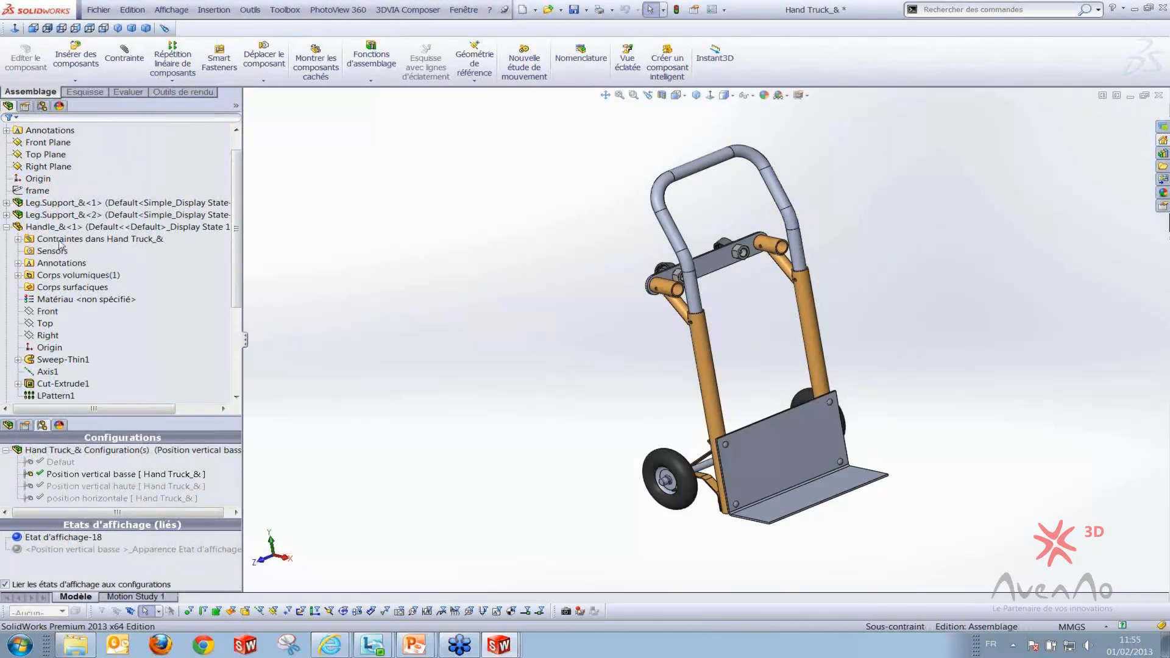
click(18, 239)
Suppress the handle's Handle_Overlap, Coincident9 and Concentric1 mates in the Position vertical basse configuration
click(75, 277)
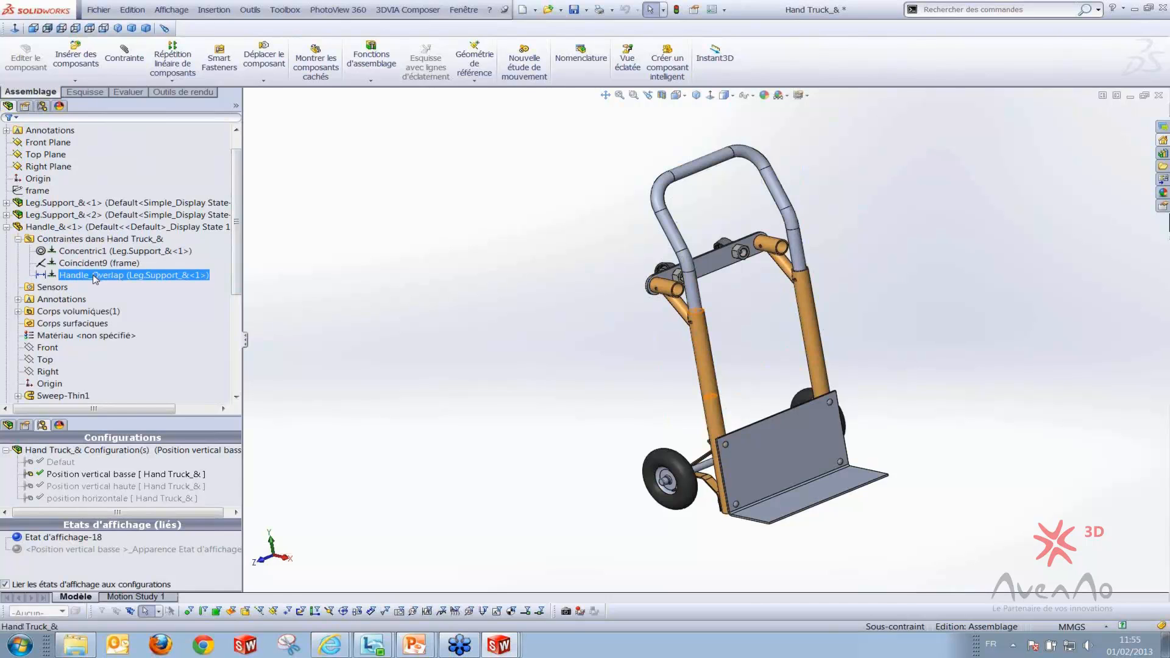
right_click(95, 278)
key(Escape)
click(113, 279)
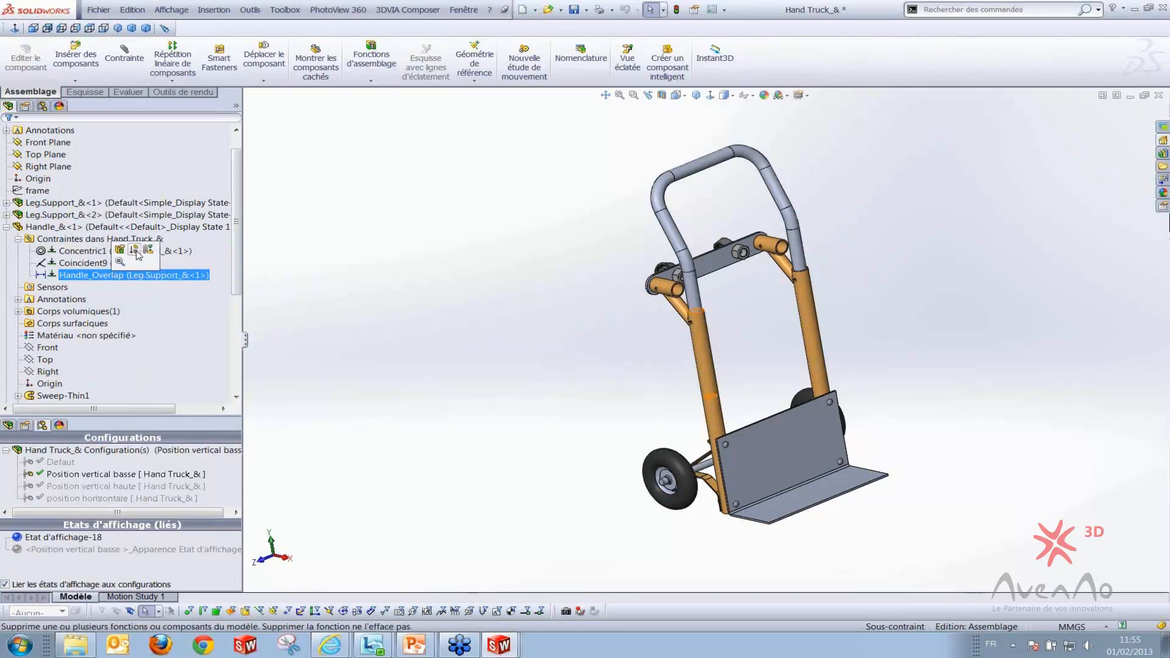
click(135, 251)
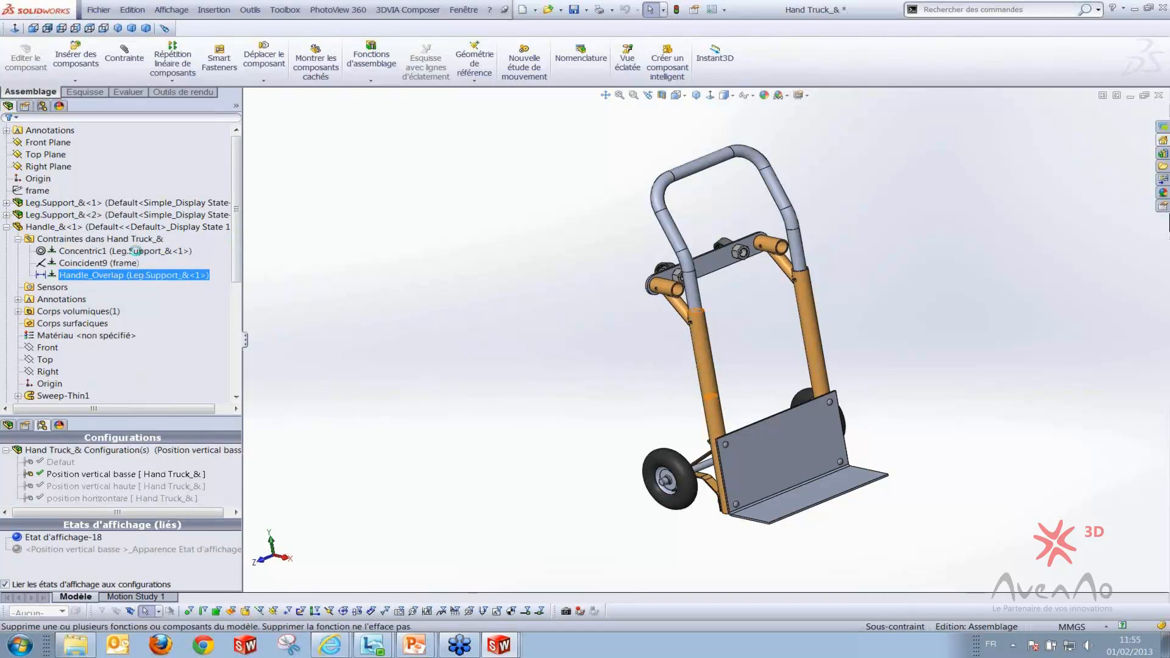
click(78, 265)
click(100, 232)
click(84, 253)
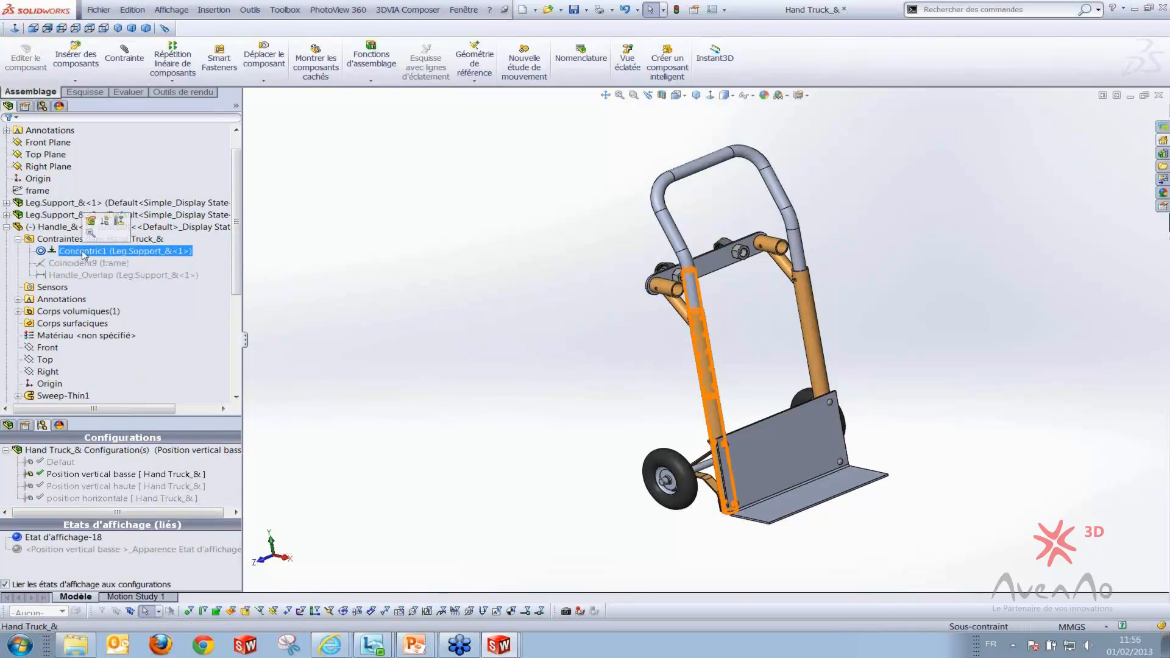
click(104, 221)
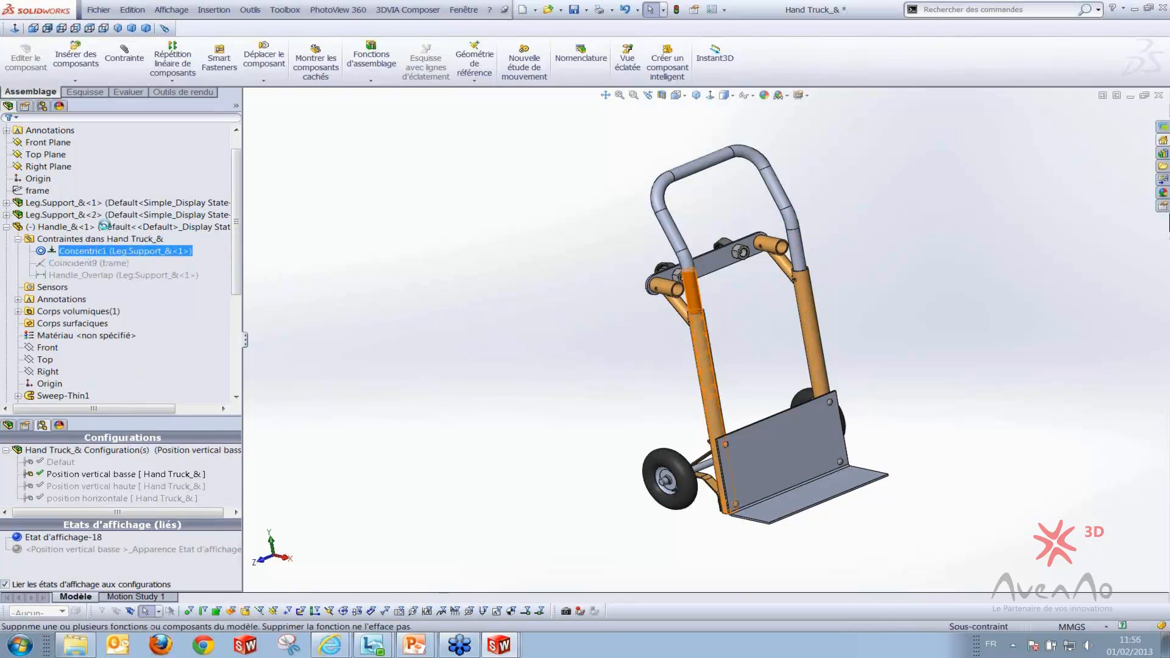
Unsuppress the handle's Concentric1, Coincident9 and Handle_Overlap mates together in the Position vertical basse configuration
click(96, 475)
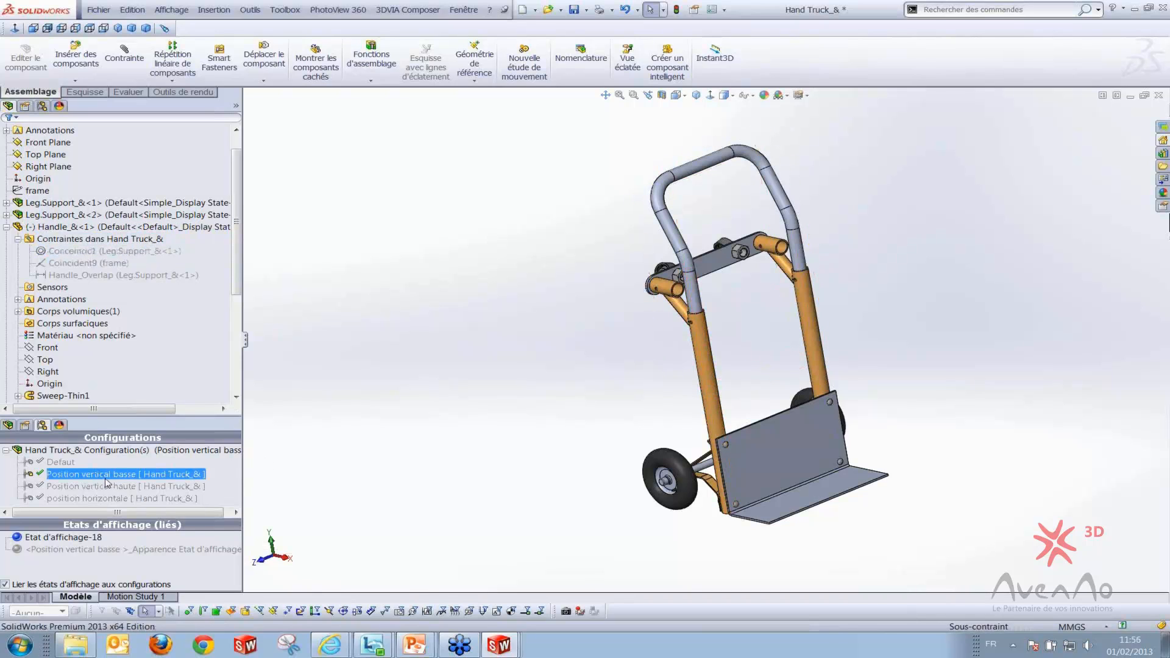
click(97, 264)
ctrl+click(98, 251)
ctrl+click(98, 253)
ctrl+click(91, 273)
ctrl+click(98, 251)
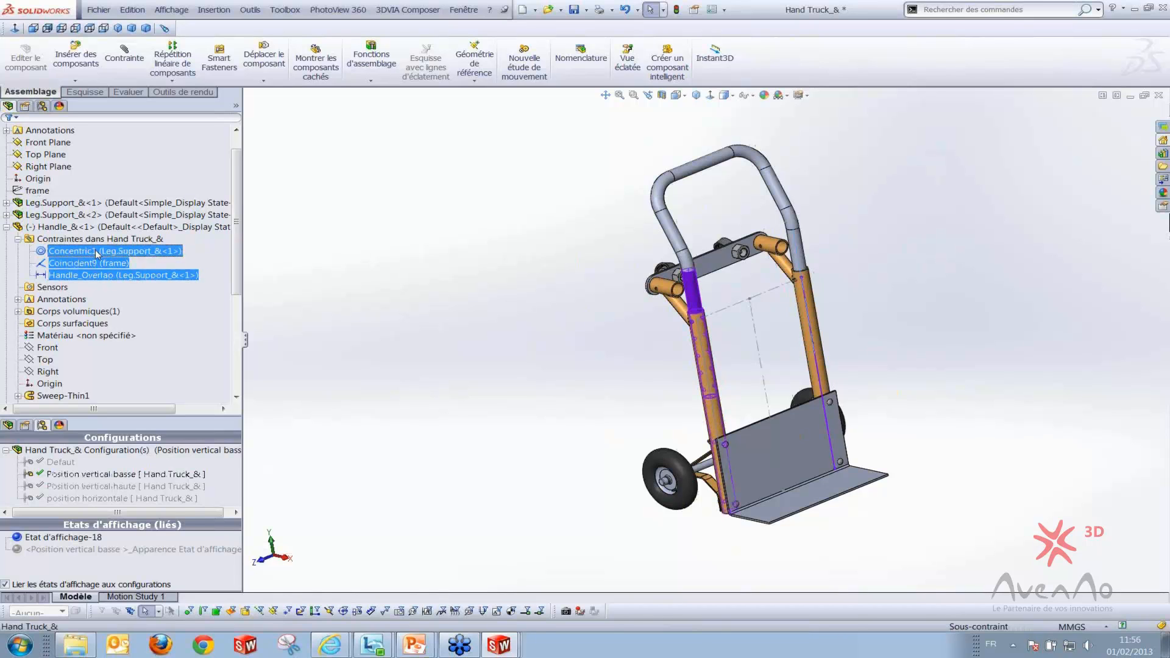
click(124, 224)
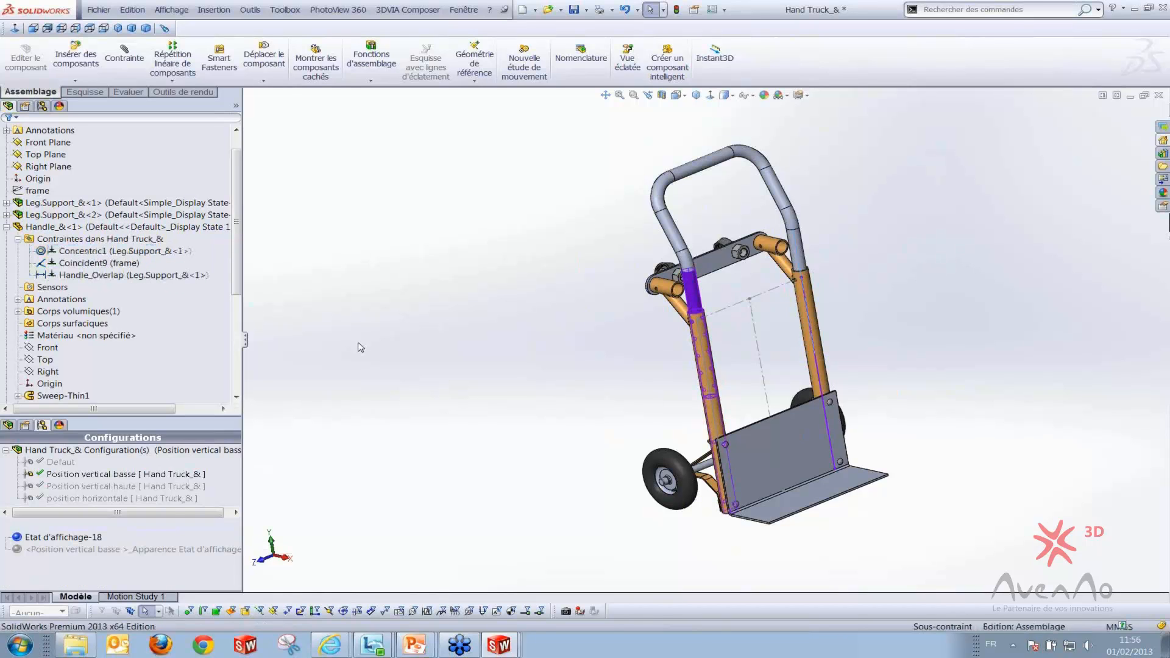
Activate the position horizontale configuration and suppress the handle's Concentric1, Coincident9 and Handle_Overlap mates in it
double_click(85, 499)
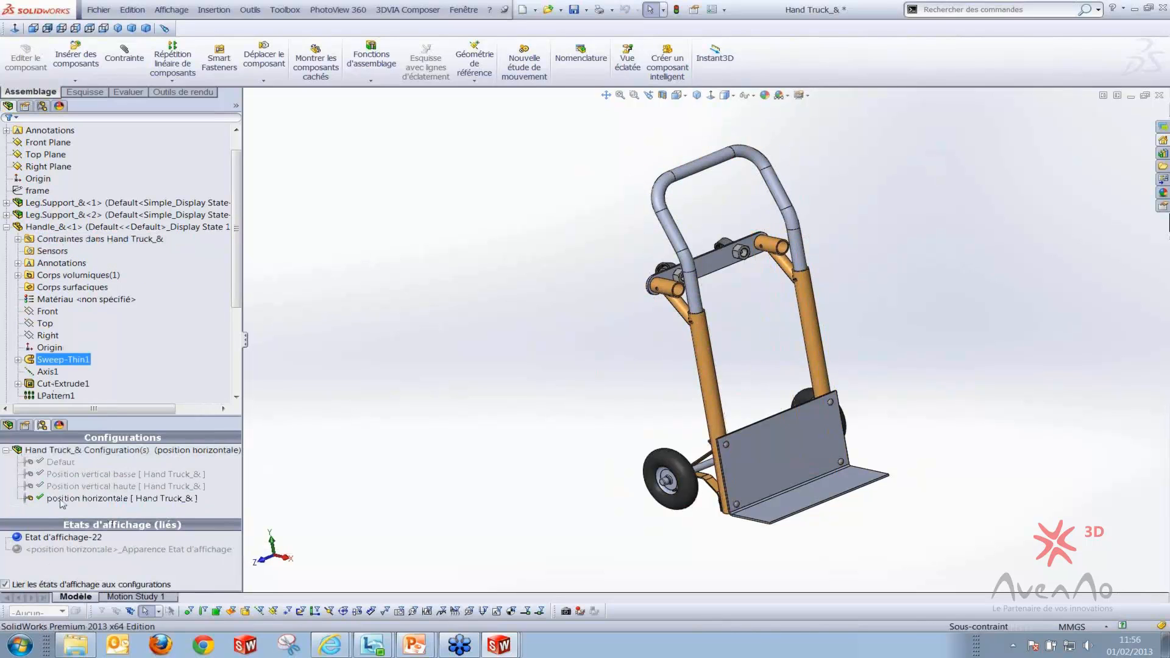
click(18, 239)
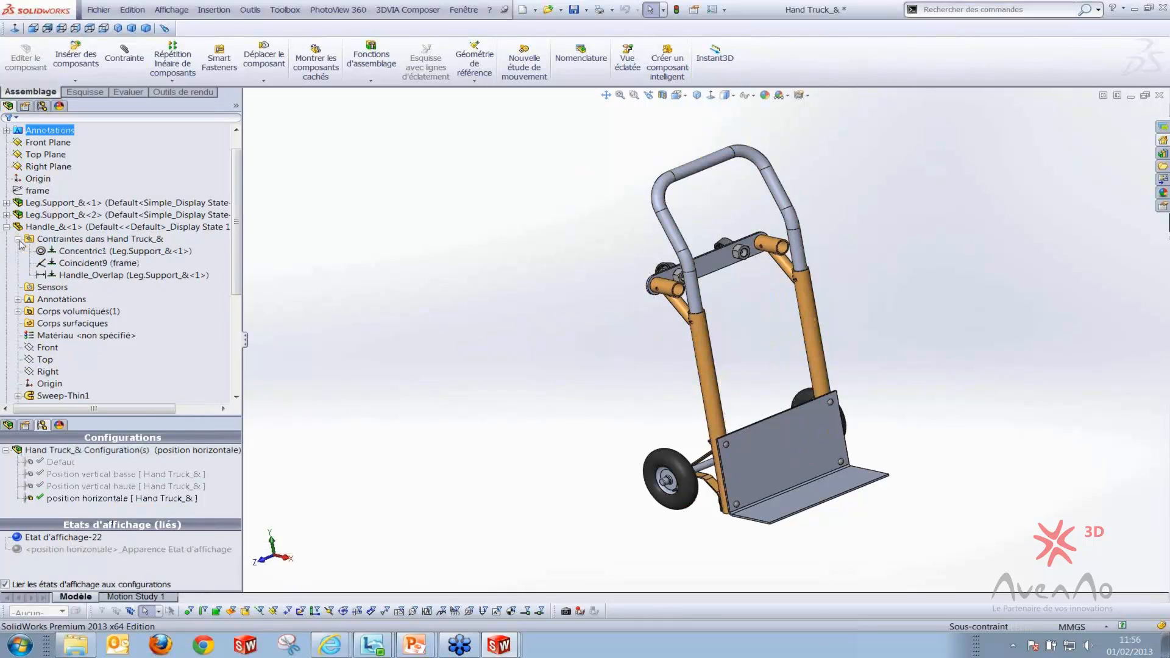
click(70, 252)
shift+click(75, 277)
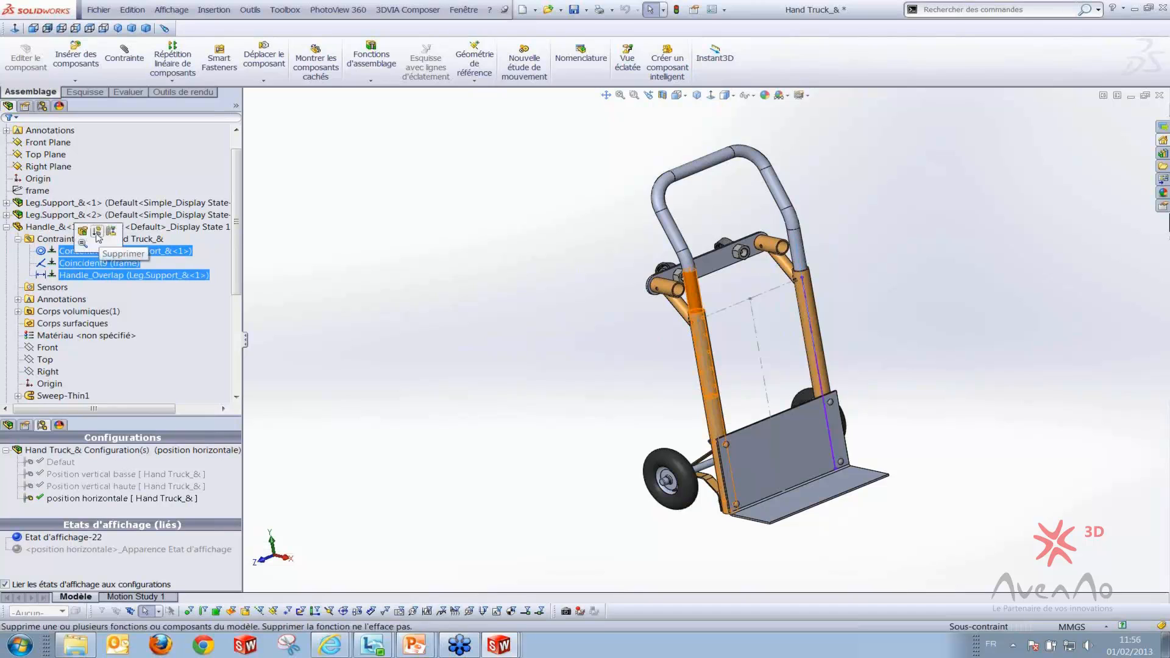
click(97, 237)
click(140, 499)
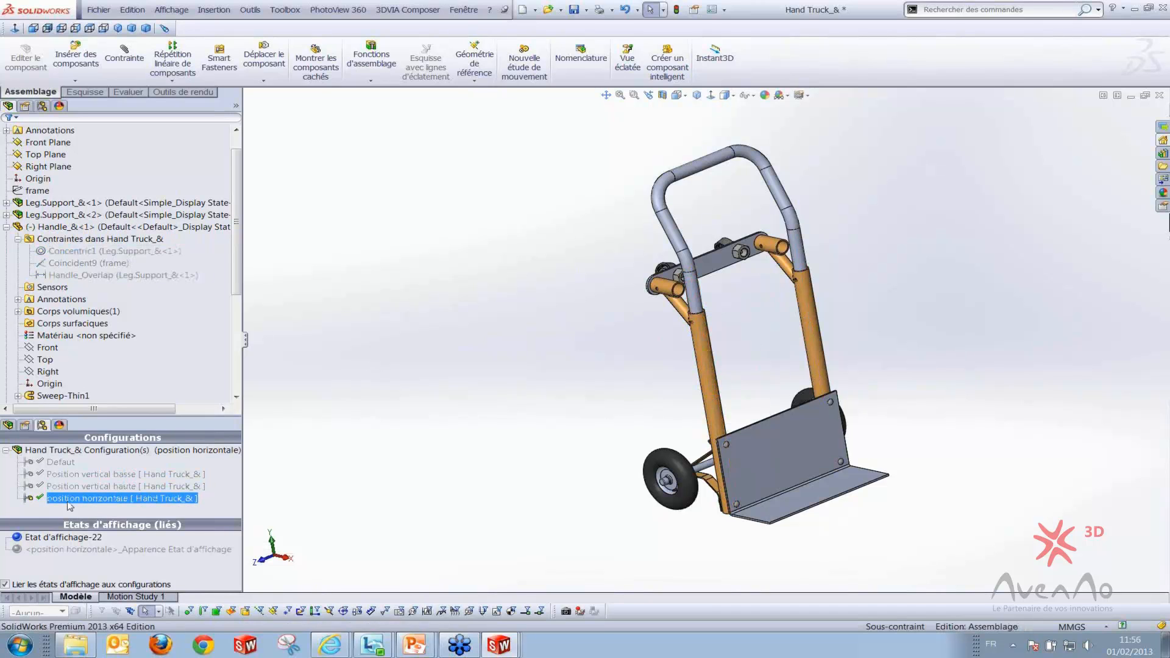
Move the freed handle out of the leg supports to a spot above the short pipes near the small casters
click(717, 371)
middle_drag(717, 371, 622, 243)
click(621, 244)
mouse_move(590, 312)
mouse_down()
mouse_move(675, 223)
mouse_move(646, 317)
mouse_move(668, 274)
mouse_move(591, 336)
mouse_up()
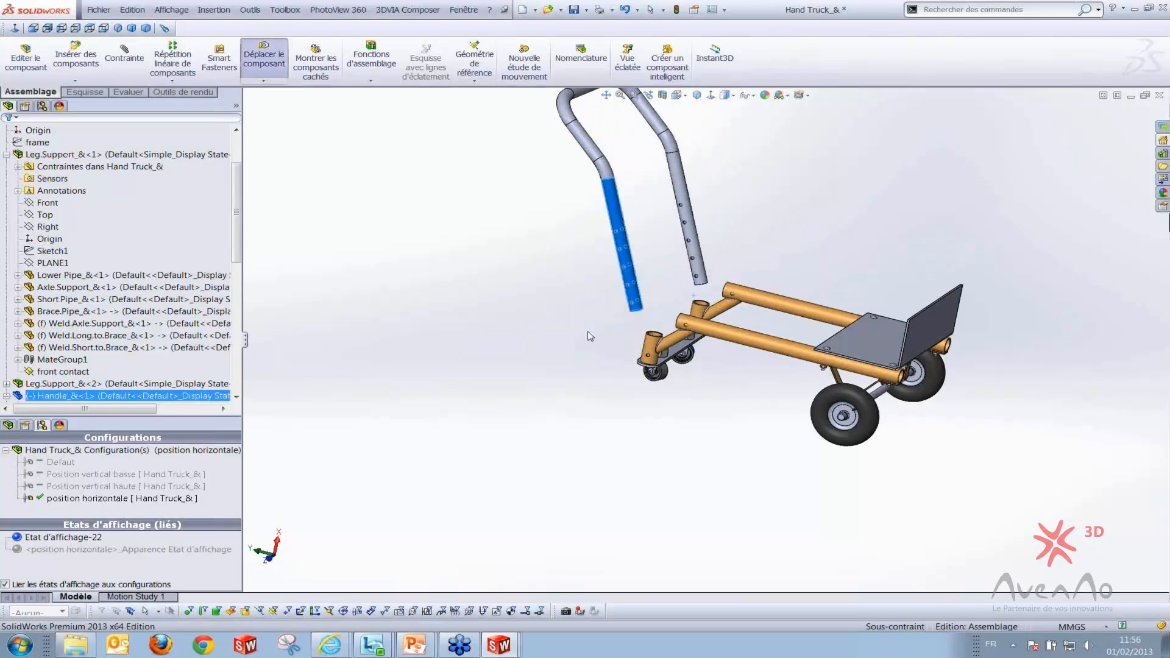
key(Escape)
Add a concentric mate between the near handle tube and the short pipe of Leg.Support_&<1>
scroll(638, 322, down, 4)
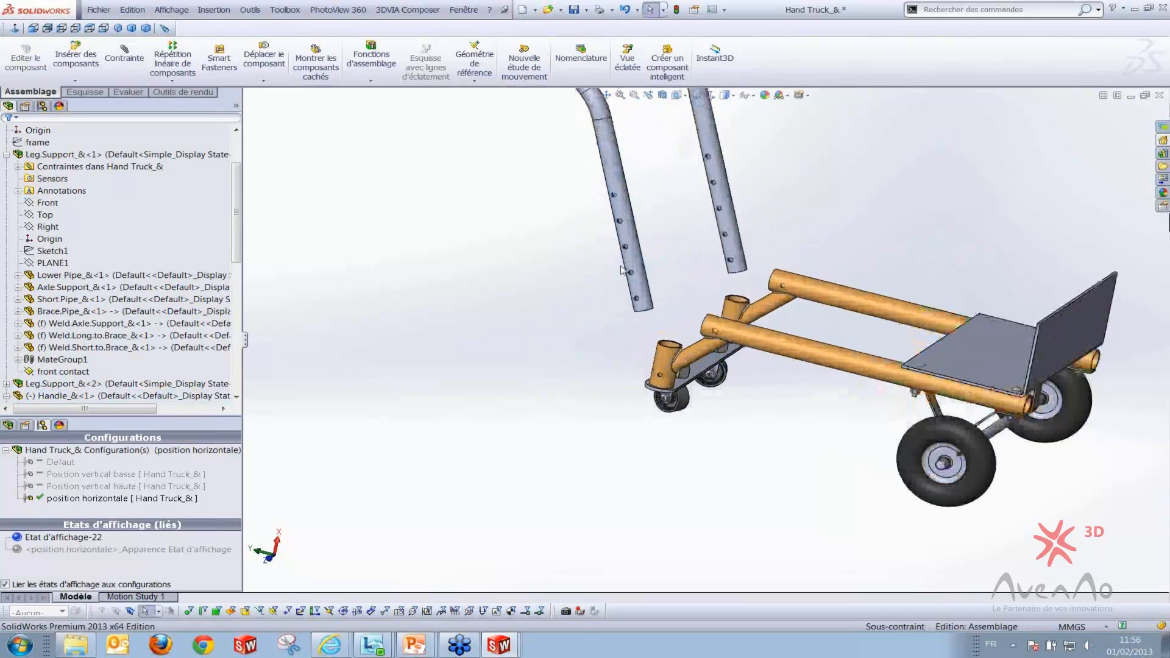
click(654, 311)
scroll(654, 314, down, 3)
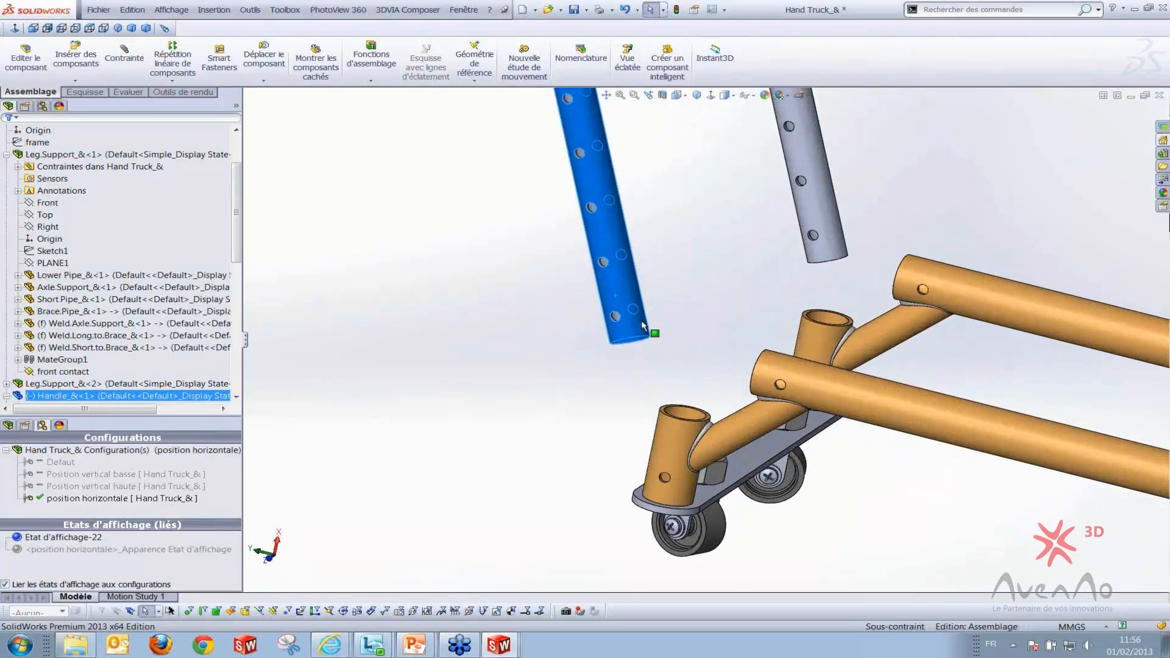
middle_drag(720, 437, 711, 452)
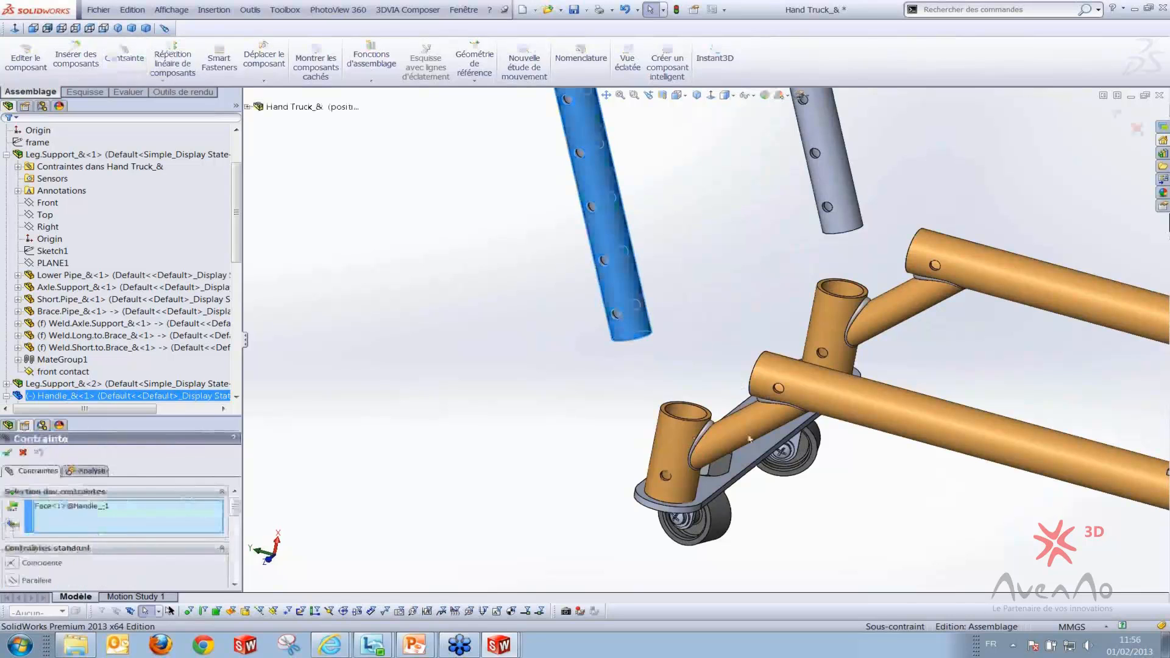
scroll(693, 398, down, 2)
click(693, 398)
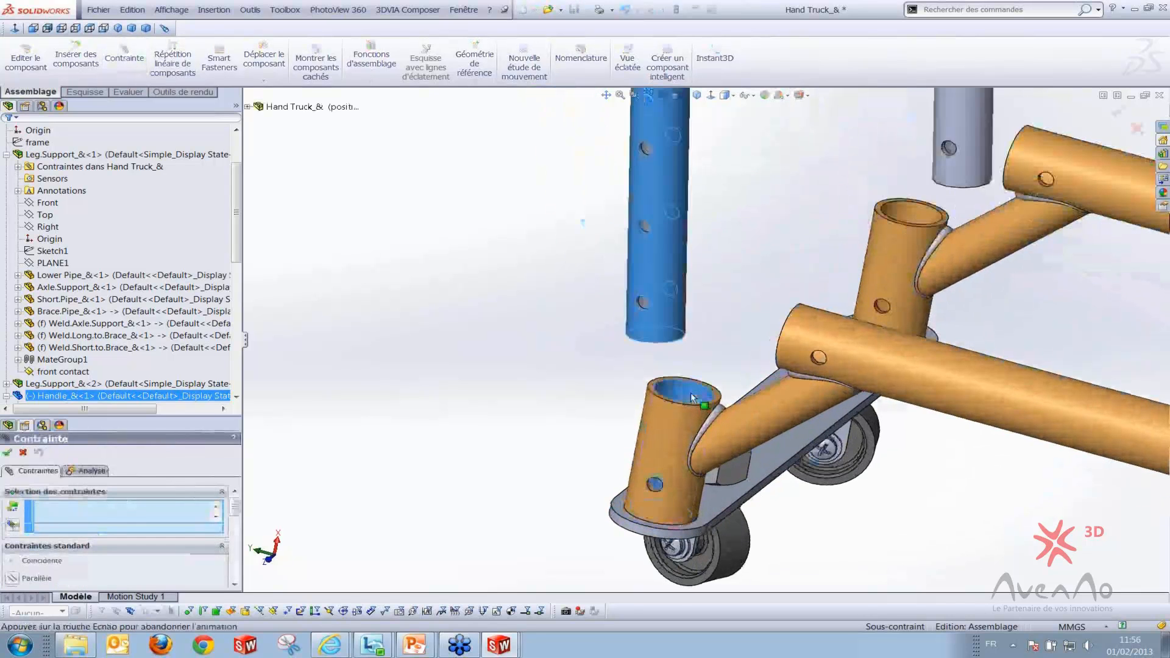
click(843, 412)
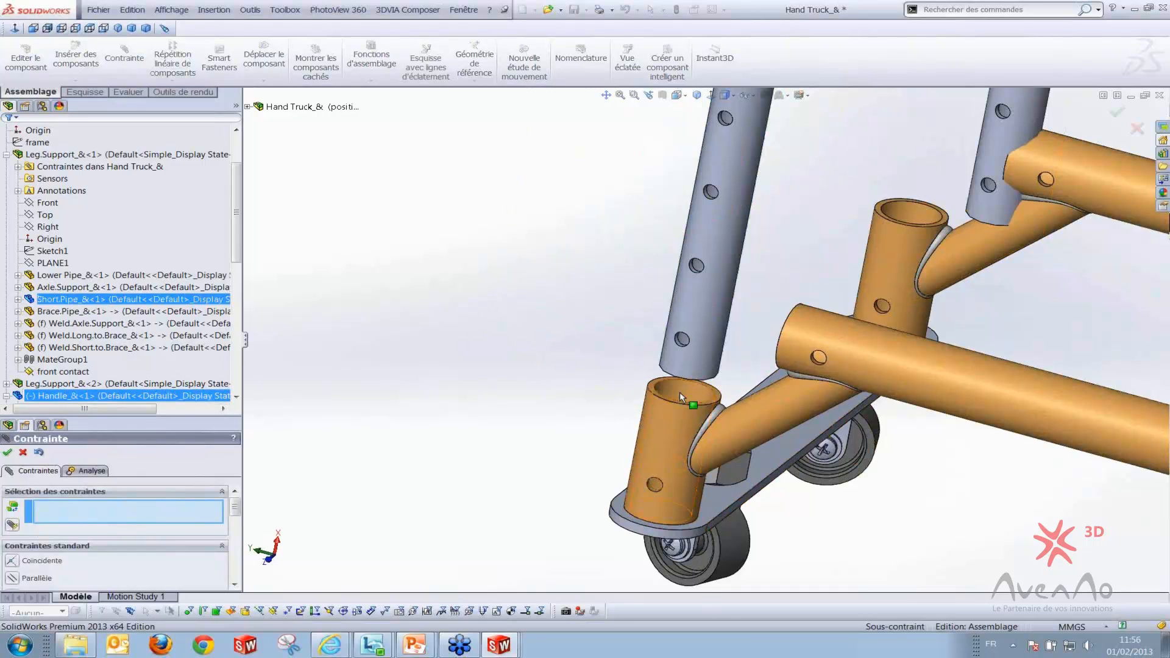
Add a concentric mate between the other handle tube and the short pipe of Leg.Support_&<2>
scroll(661, 411, down, 5)
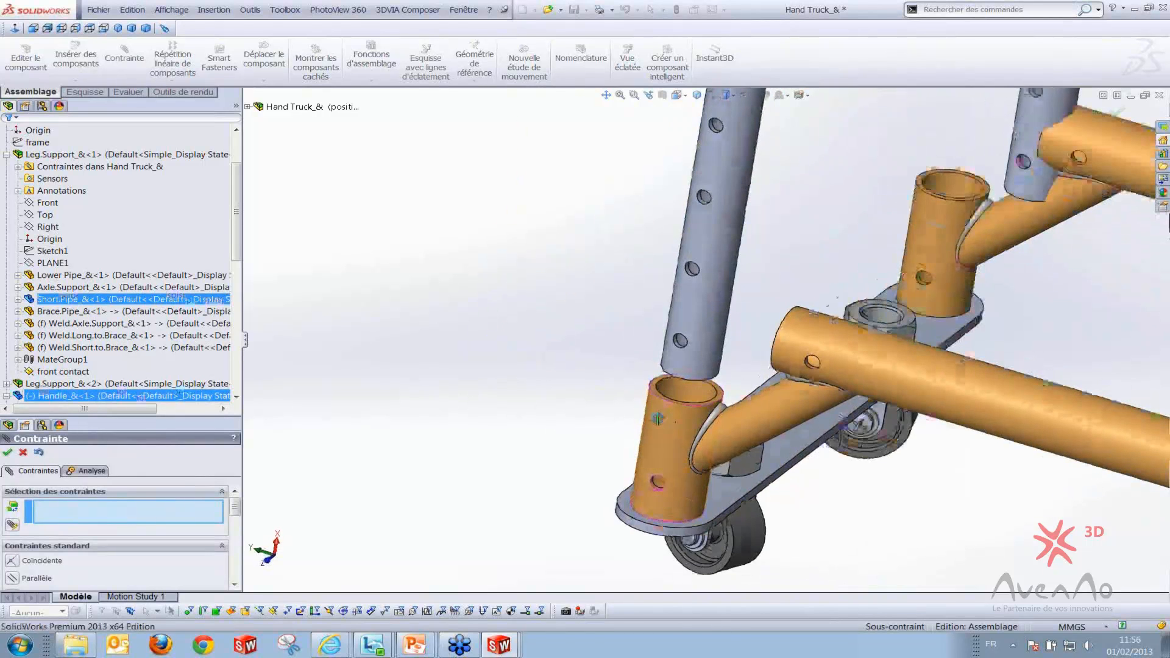
scroll(724, 390, up, 5)
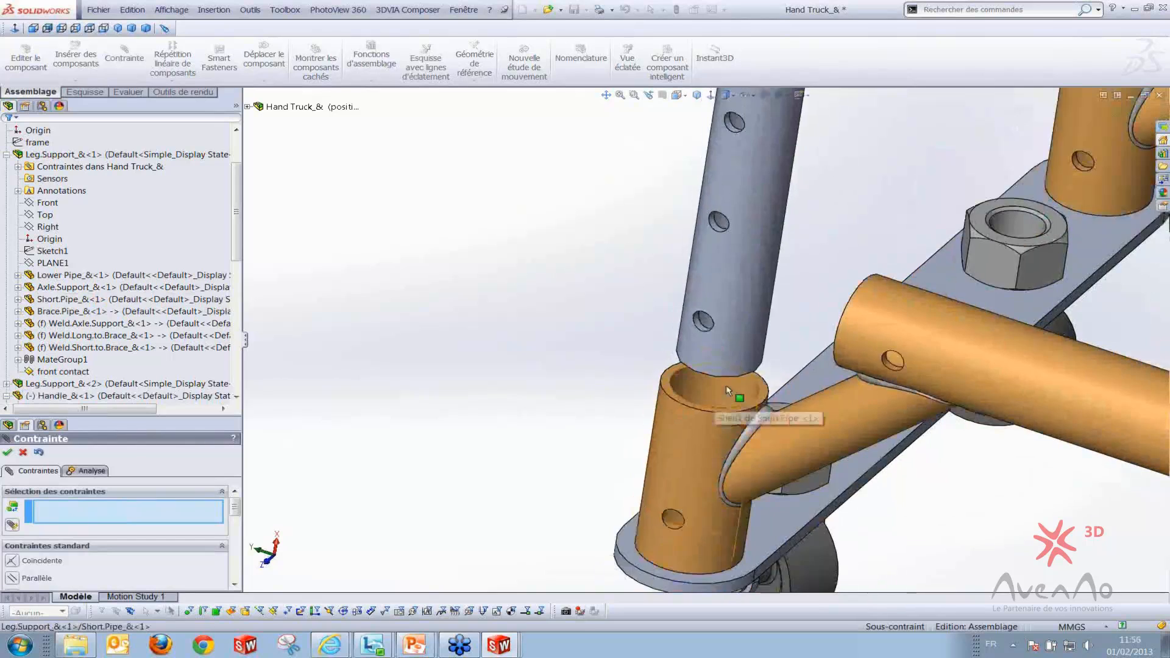
click(1012, 167)
click(937, 160)
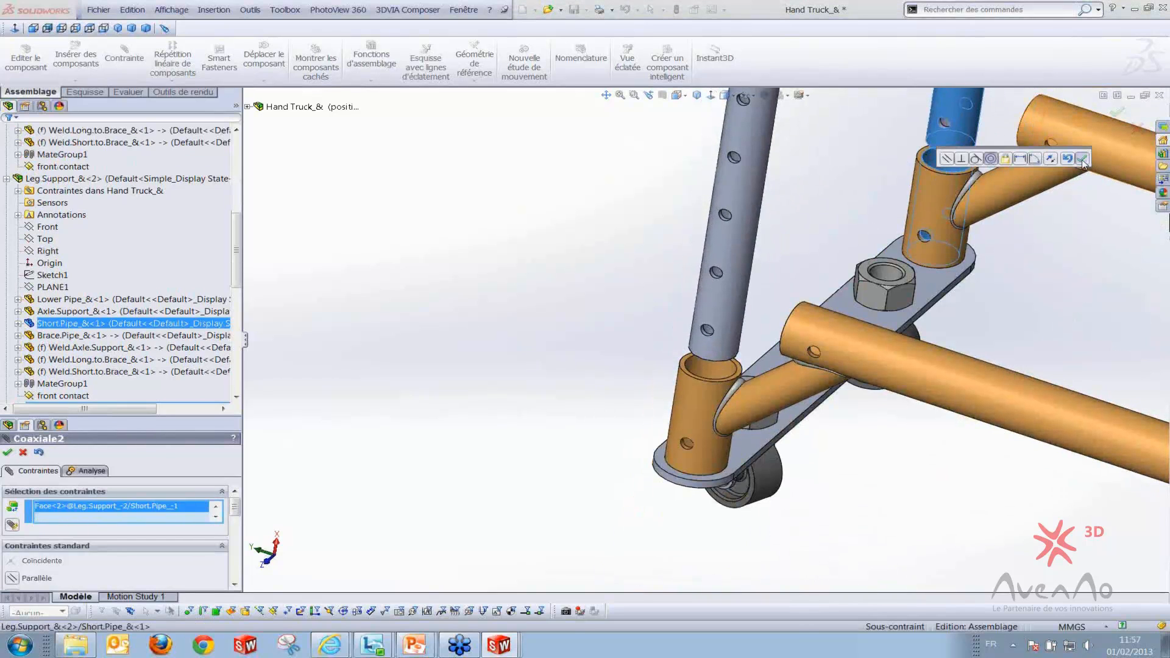
click(1082, 159)
middle_drag(643, 367, 642, 351)
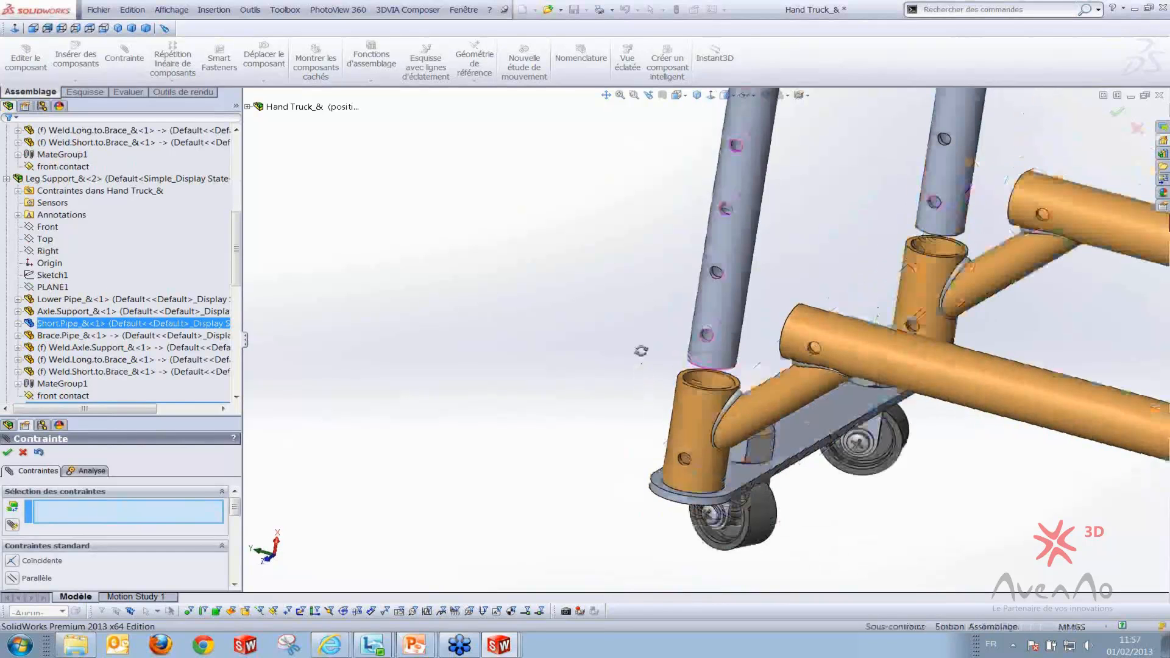
Add a concentric mate between the near handle tube's lowest hole and the short pipe's hole on Leg.Support_&<1>
scroll(701, 342, down, 5)
click(691, 324)
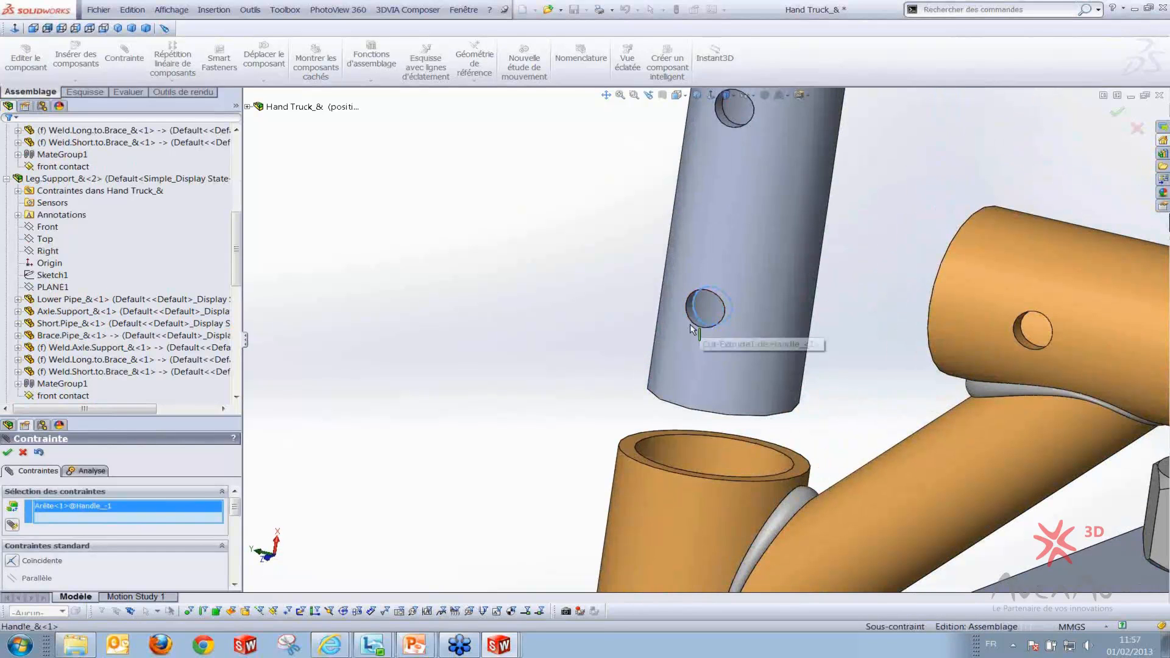
scroll(695, 322, down, 3)
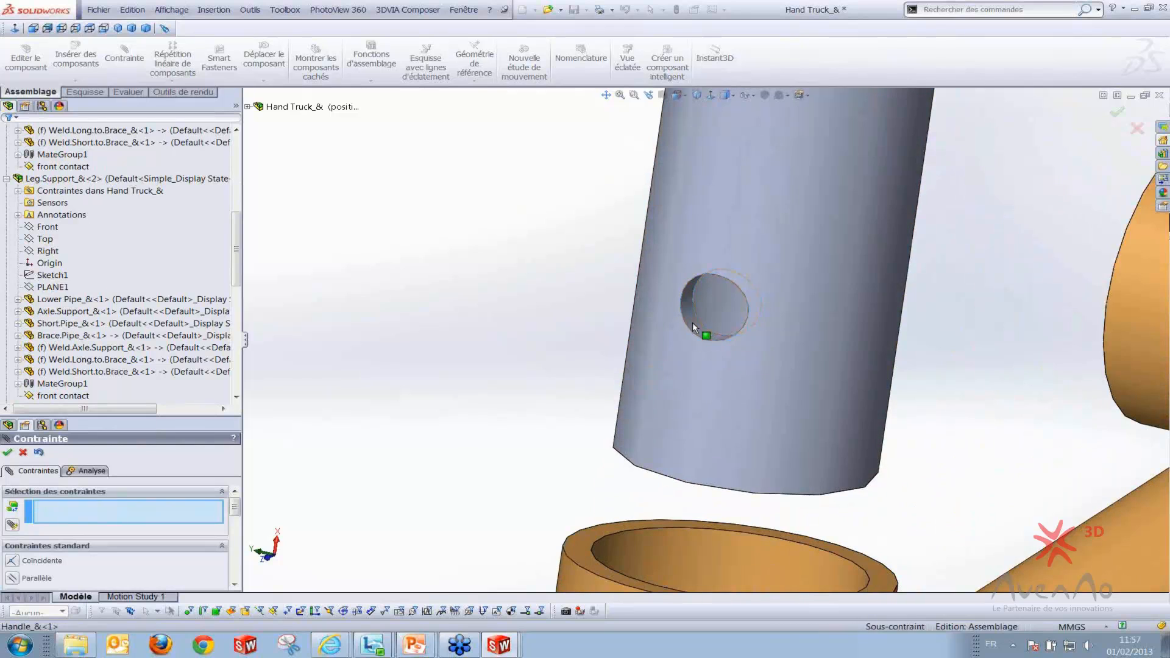
click(692, 322)
scroll(688, 396, up, 5)
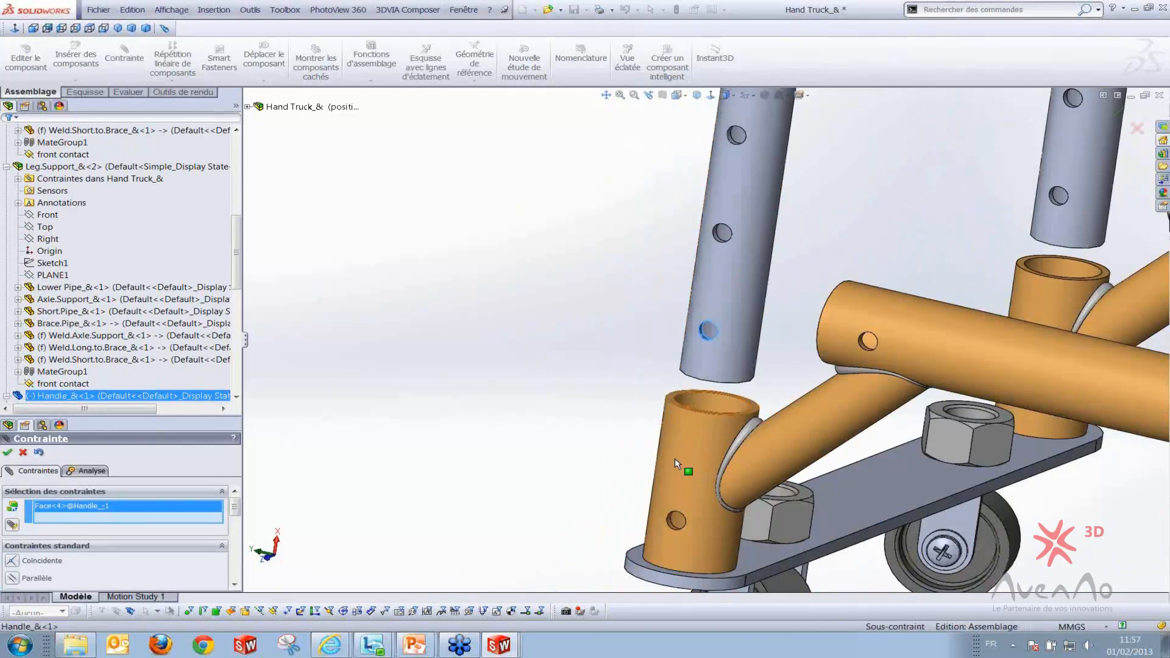
scroll(681, 460, down, 6)
click(718, 395)
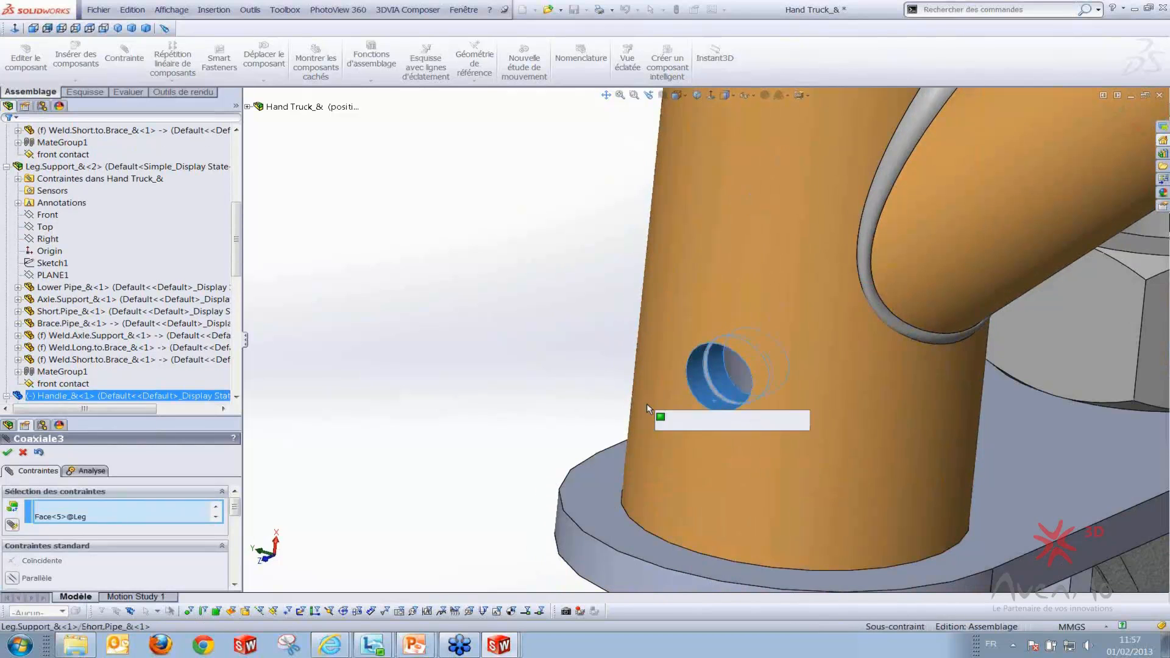
click(800, 423)
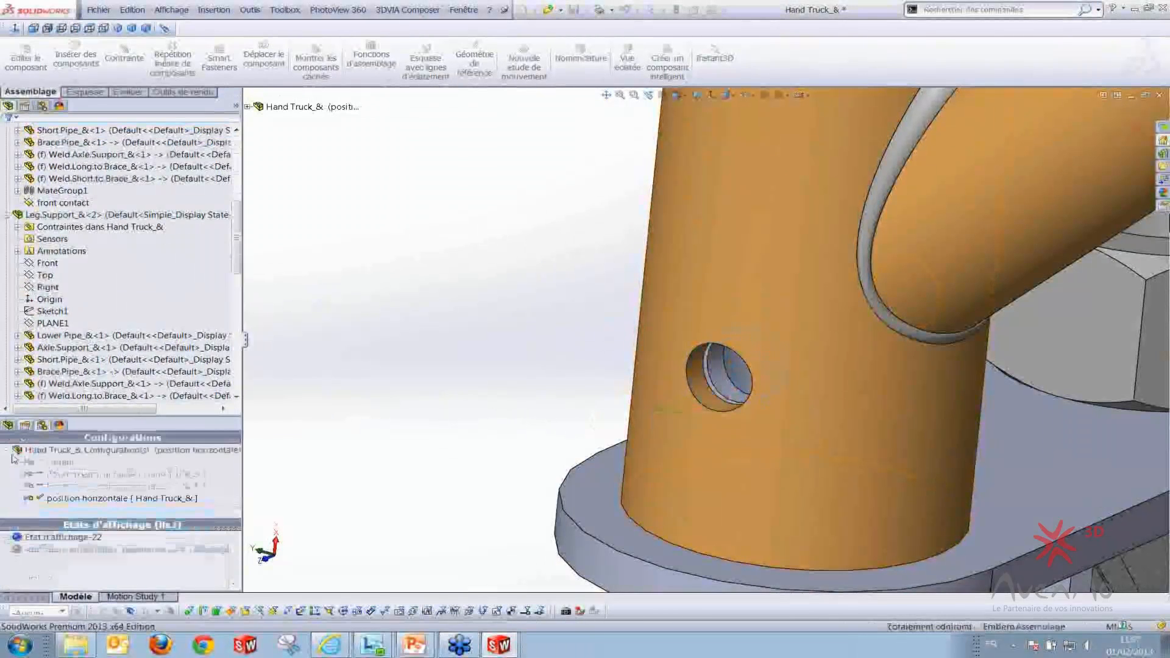
Activate the Position vertical basse, Position vertical haute and position horizontale configurations in turn to compare the handle placements
key(z)
key(z)
key(z)
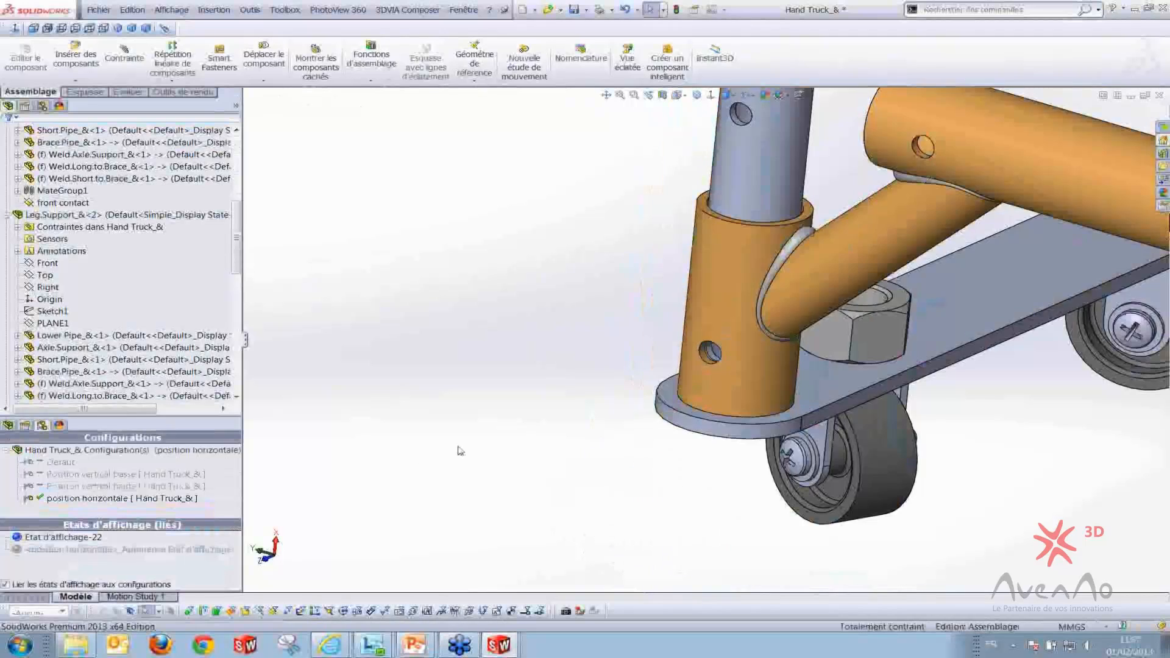
key(z)
key(z)
key(z)
key(z)
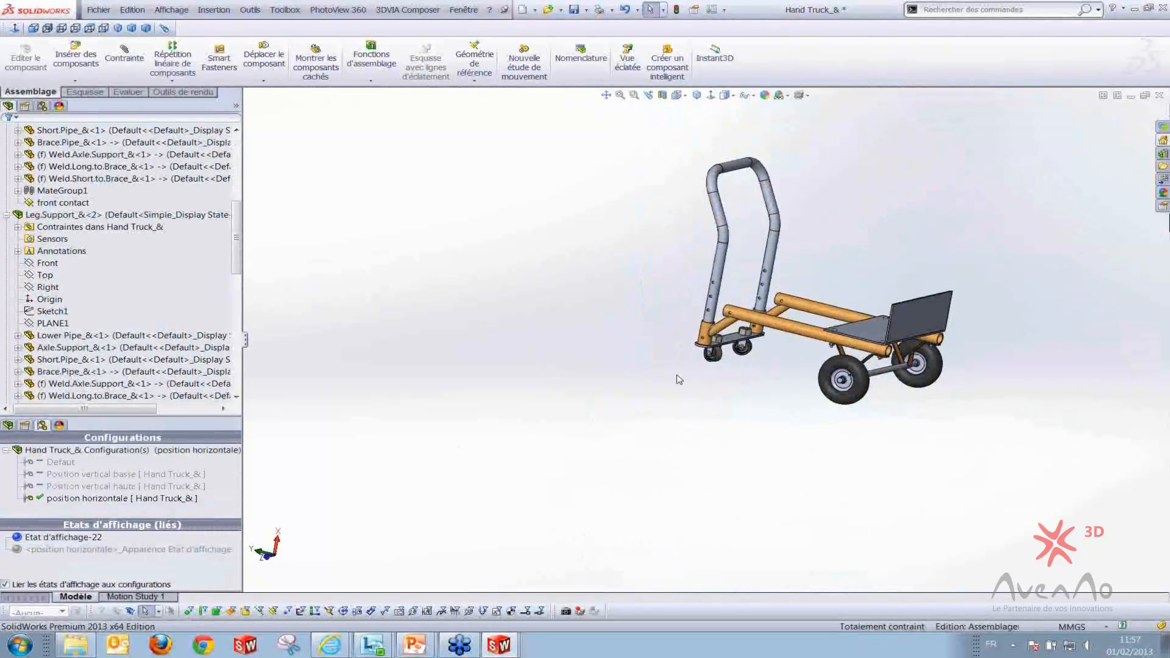
click(68, 487)
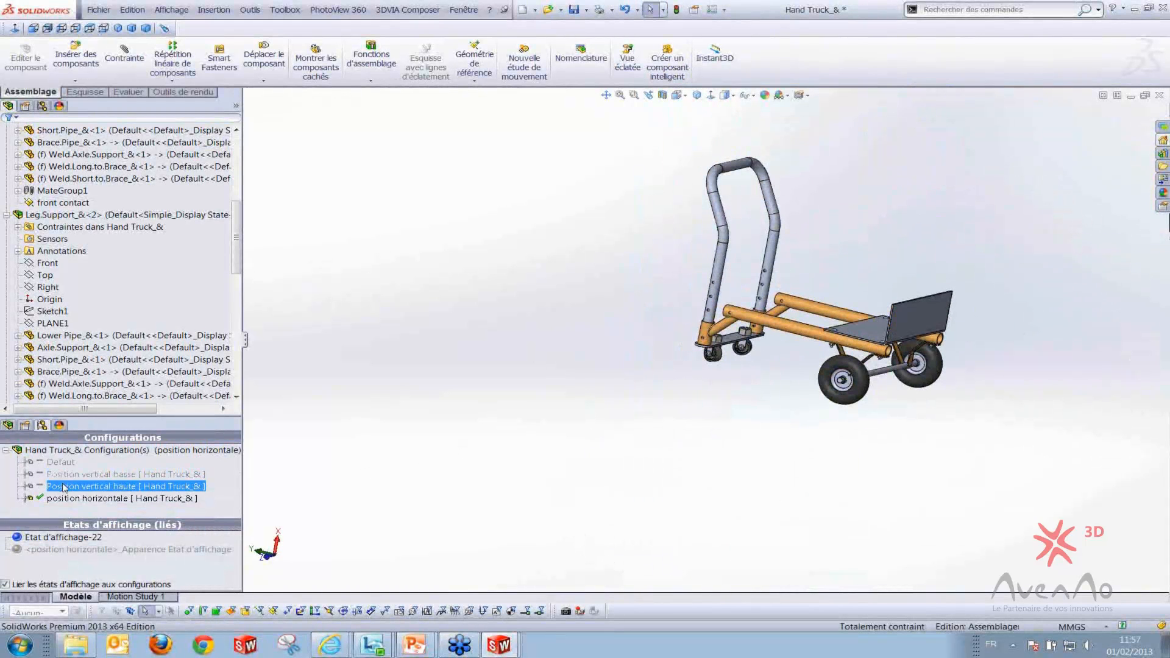
double_click(68, 487)
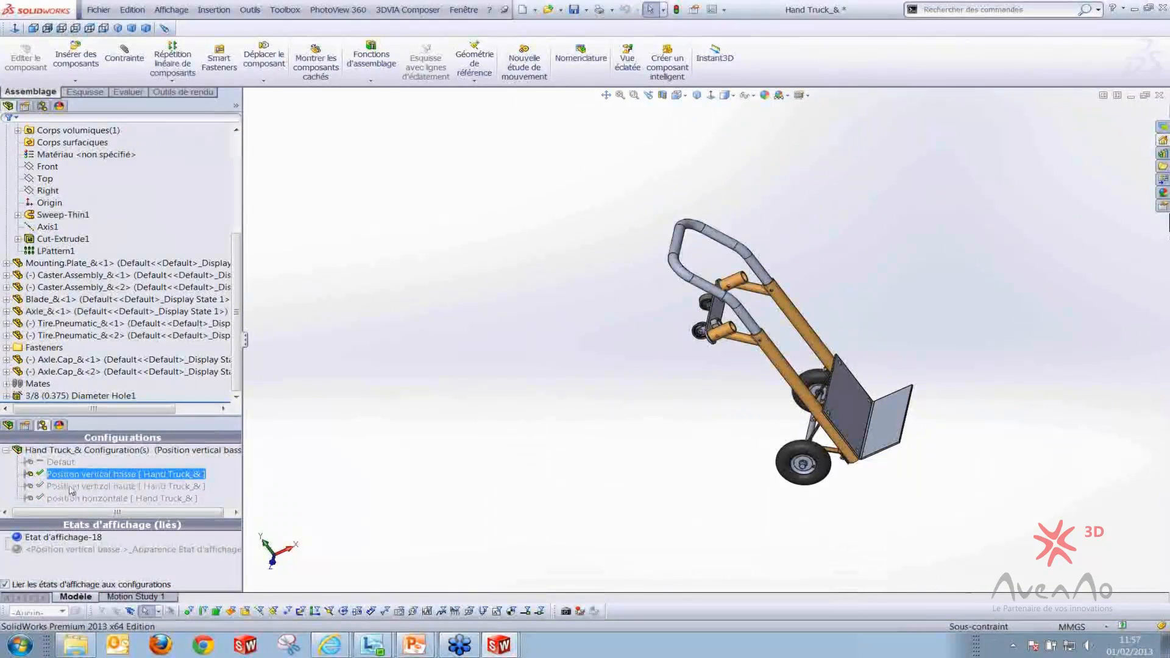
double_click(71, 499)
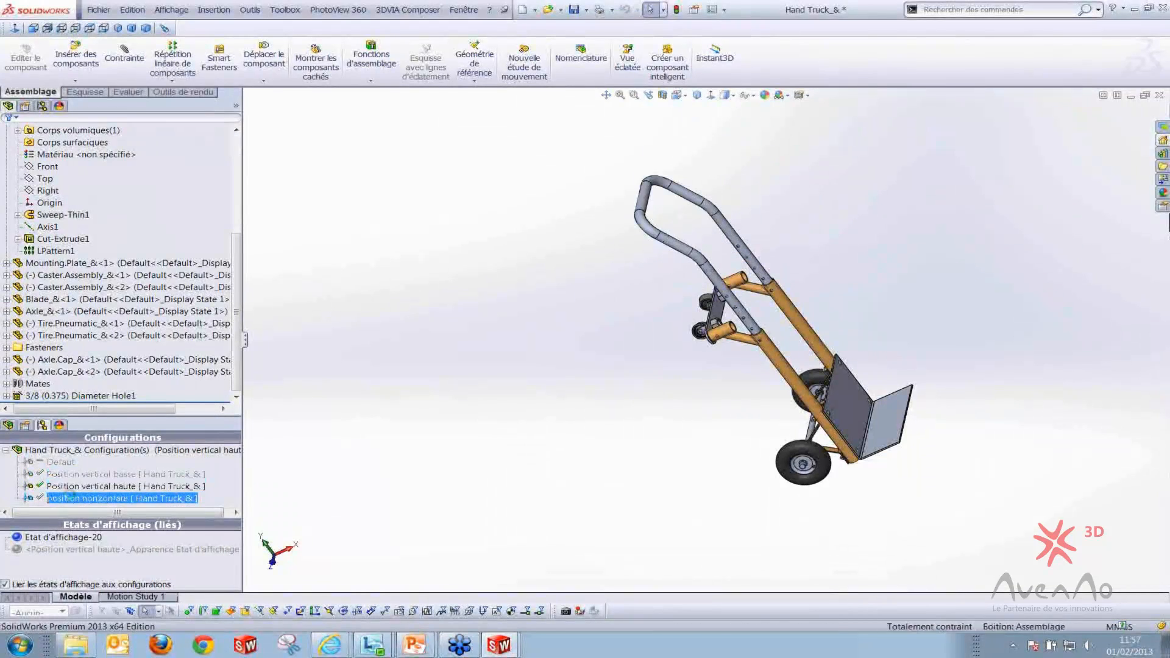
middle_drag(662, 466, 622, 392)
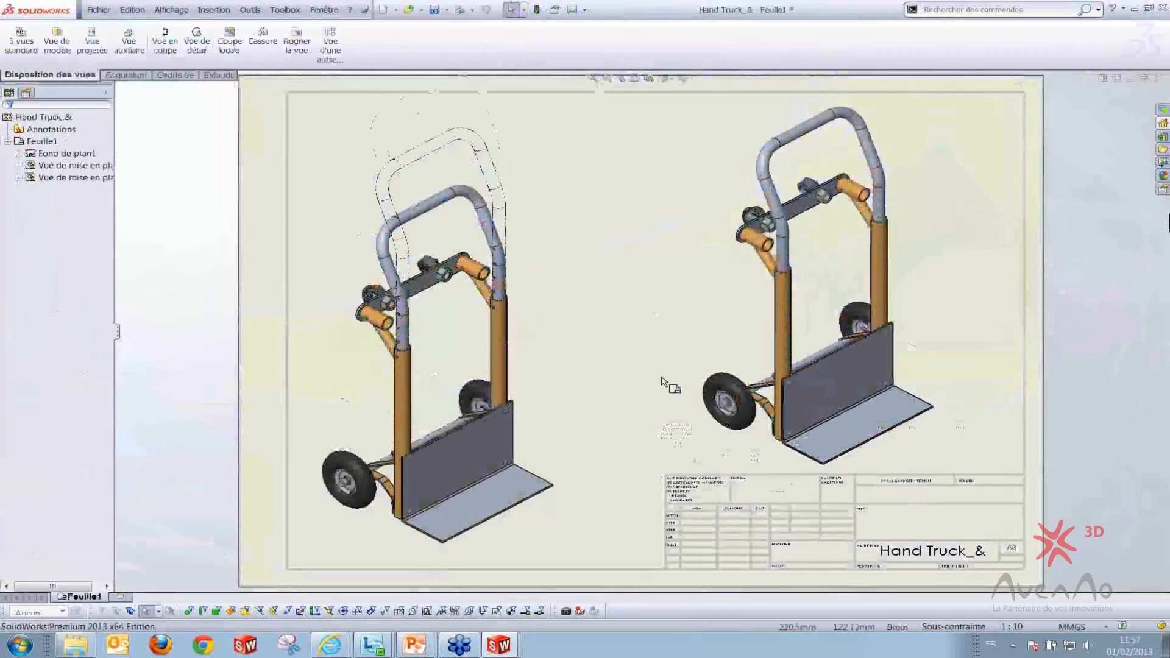
In the Hand Truck_& drawing, set the reference configuration of Vue de mise en plan2 to position horizontale
scroll(821, 282, up, 3)
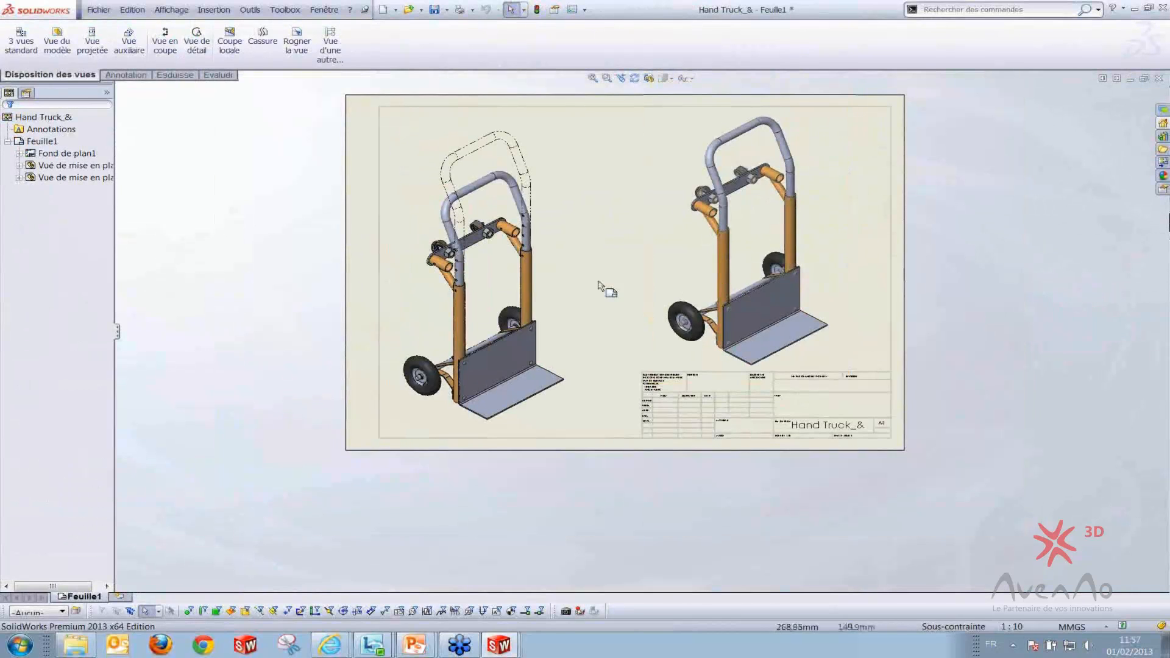
click(679, 278)
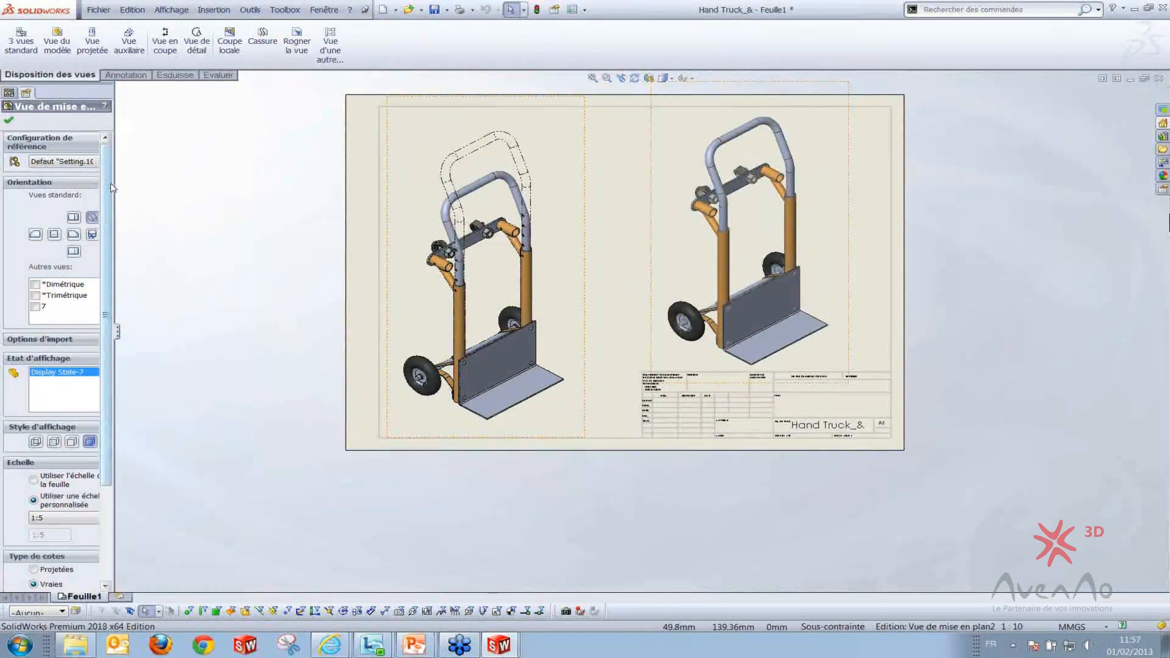
drag(114, 182, 231, 182)
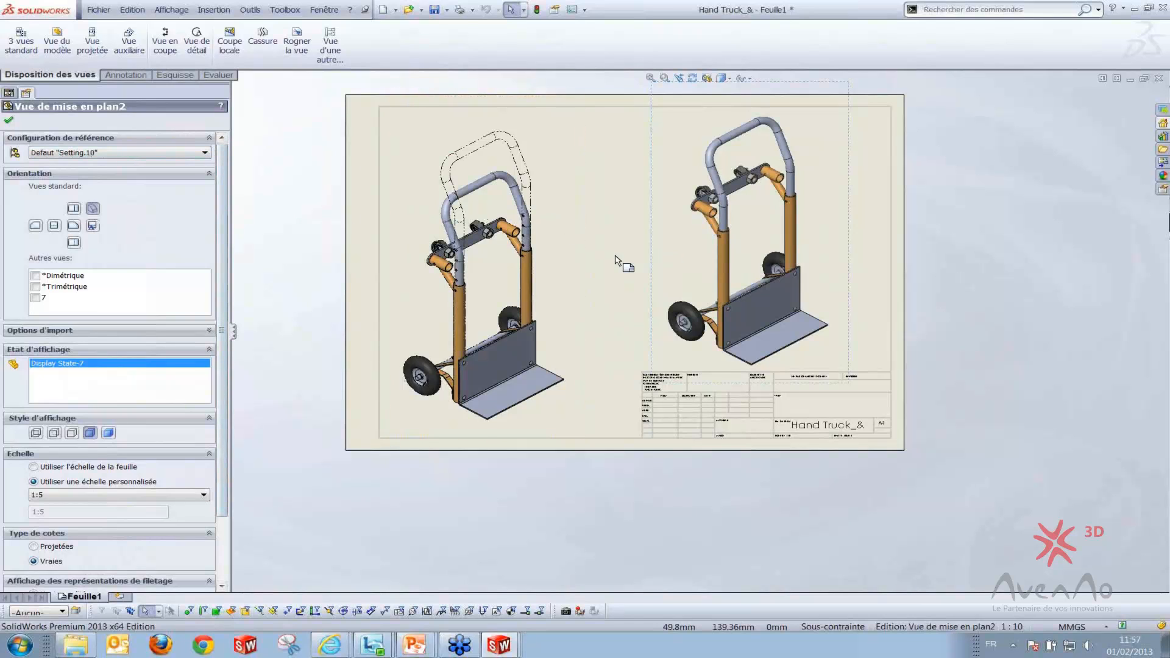
click(79, 154)
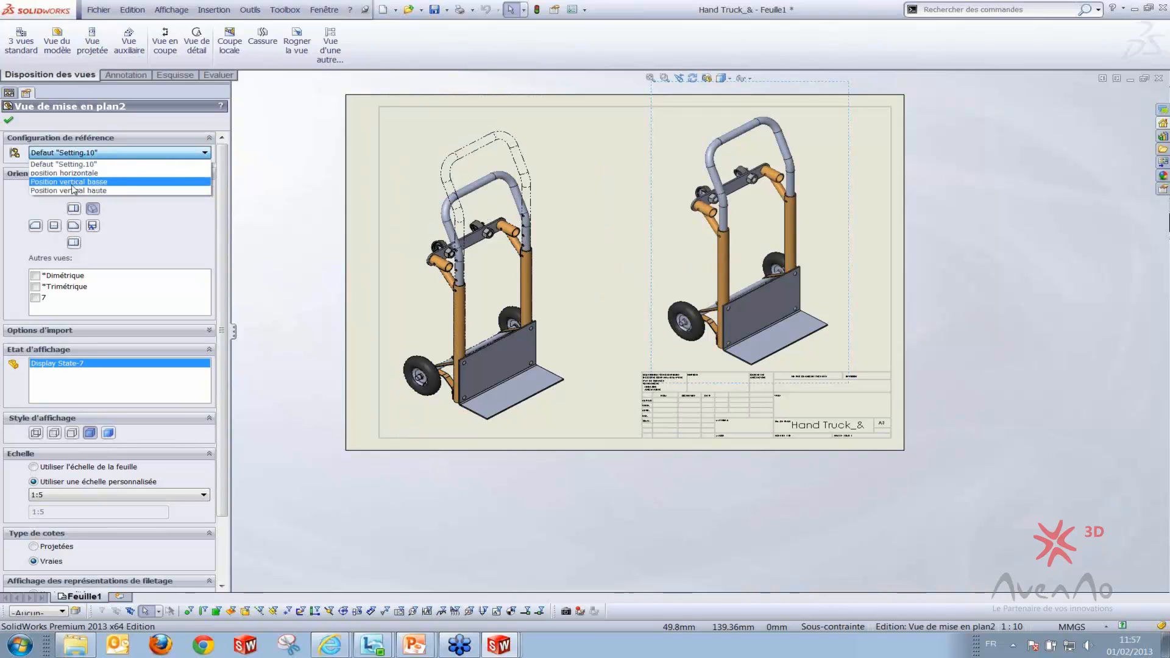
click(68, 173)
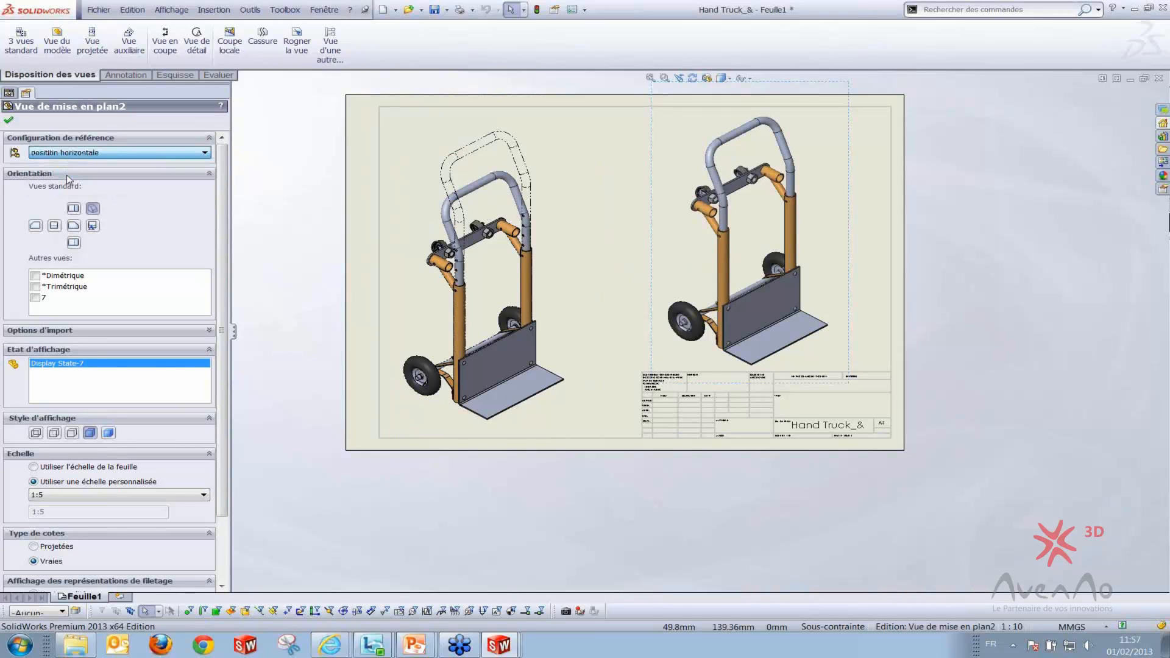
click(607, 298)
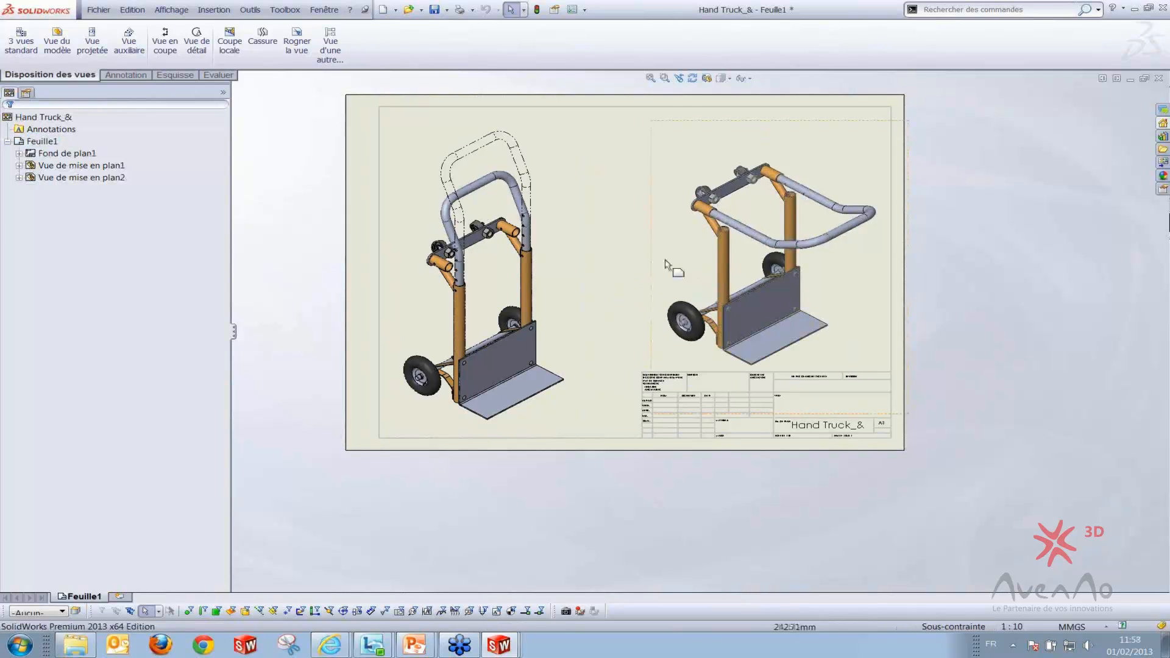
Move the position horizontale view slightly up the sheet and change its orientation to a side view
mouse_move(667, 265)
middle_down()
mouse_move(636, 234)
mouse_move(677, 246)
middle_up()
scroll(670, 262, down, 1)
middle_drag(656, 287, 570, 285)
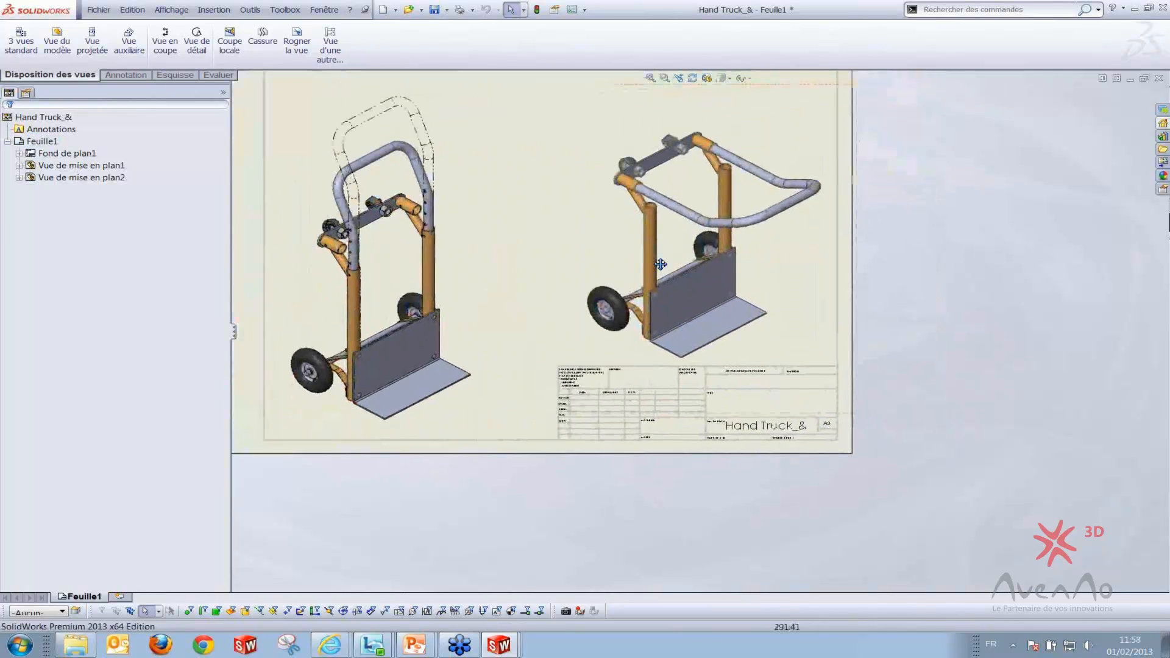
drag(570, 286, 561, 261)
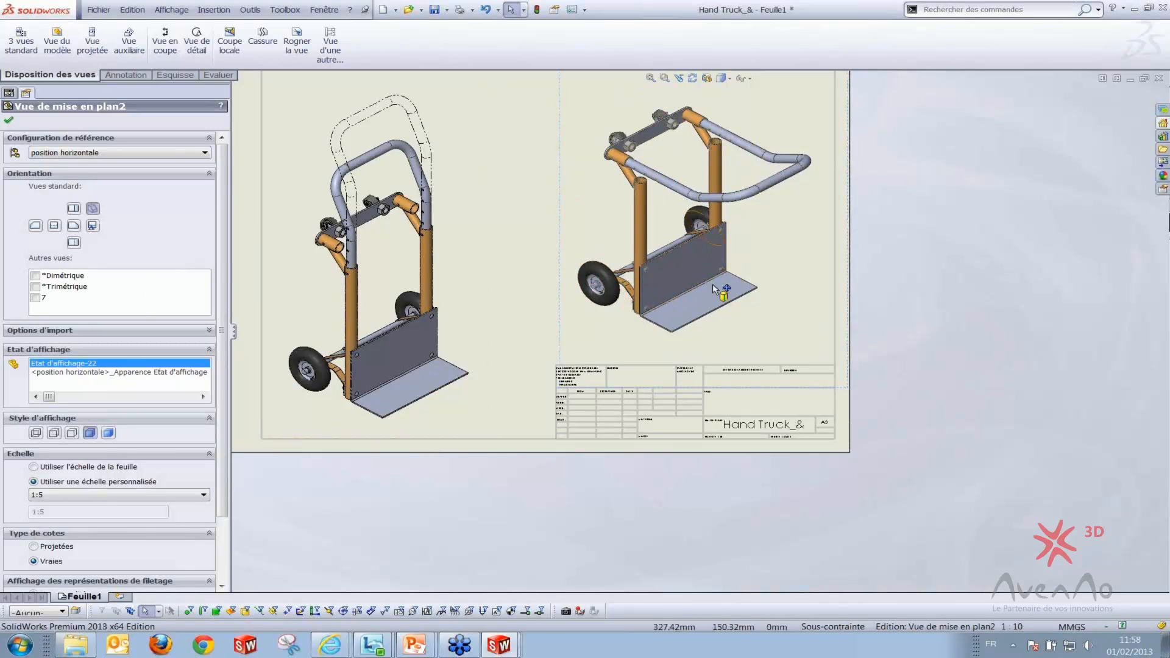
click(73, 227)
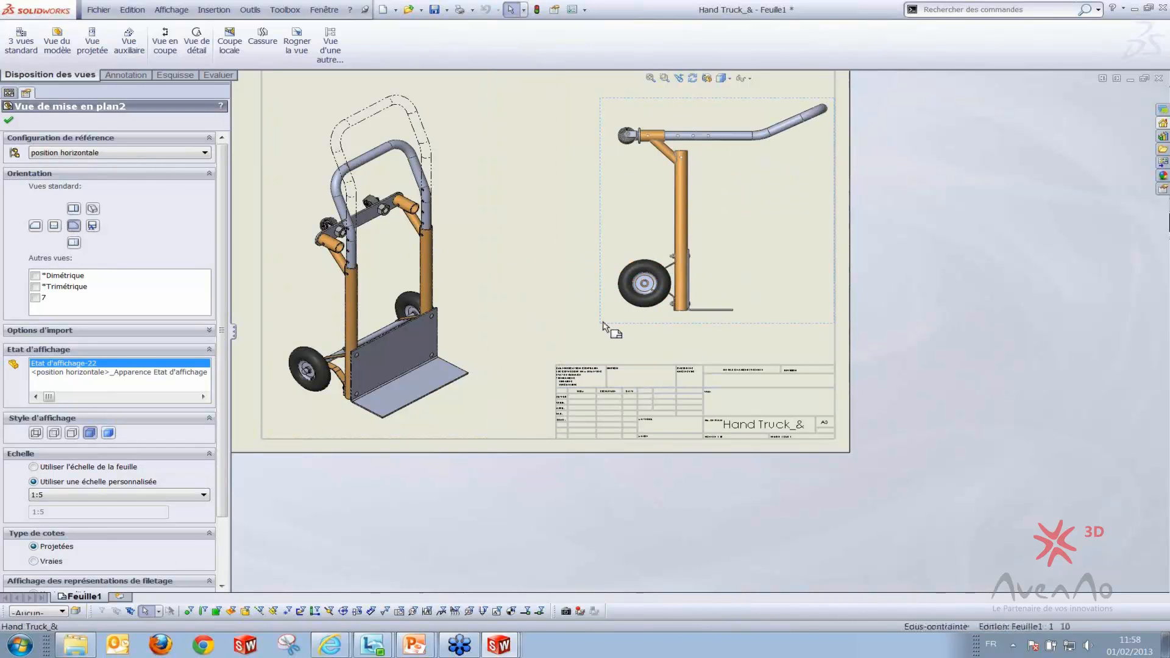
click(626, 328)
Rotate the side view by 90 degrees and reposition it above the title block
click(693, 79)
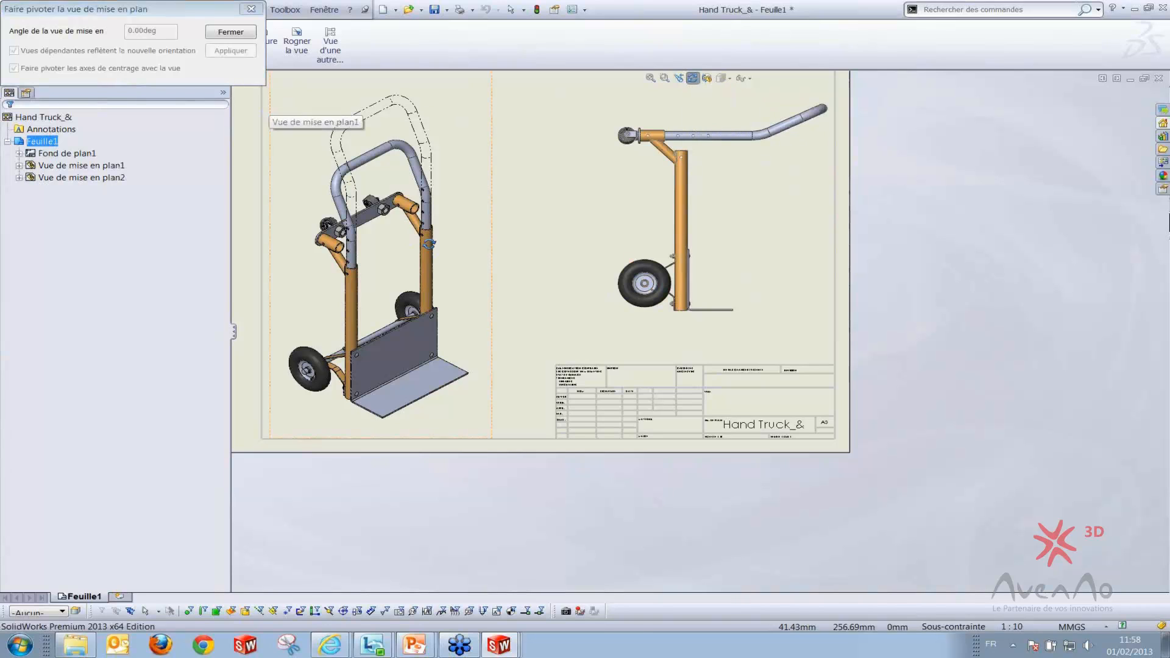
click(648, 226)
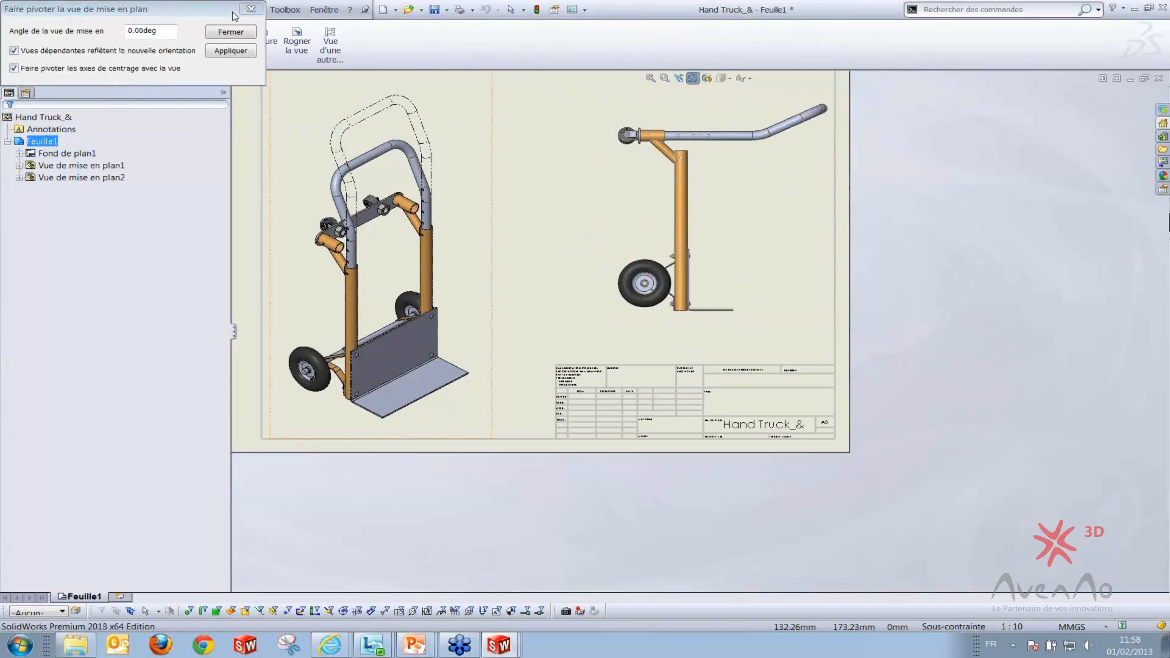
drag(177, 31, 17, 34)
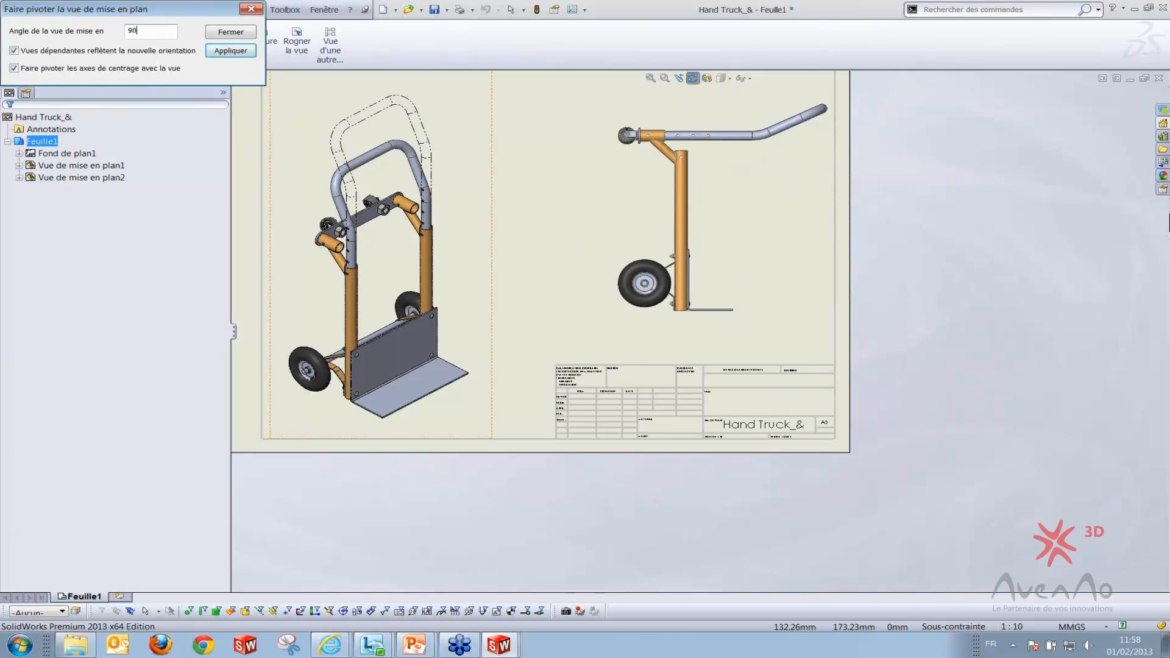
click(230, 34)
drag(671, 262, 632, 327)
scroll(696, 334, up, 1)
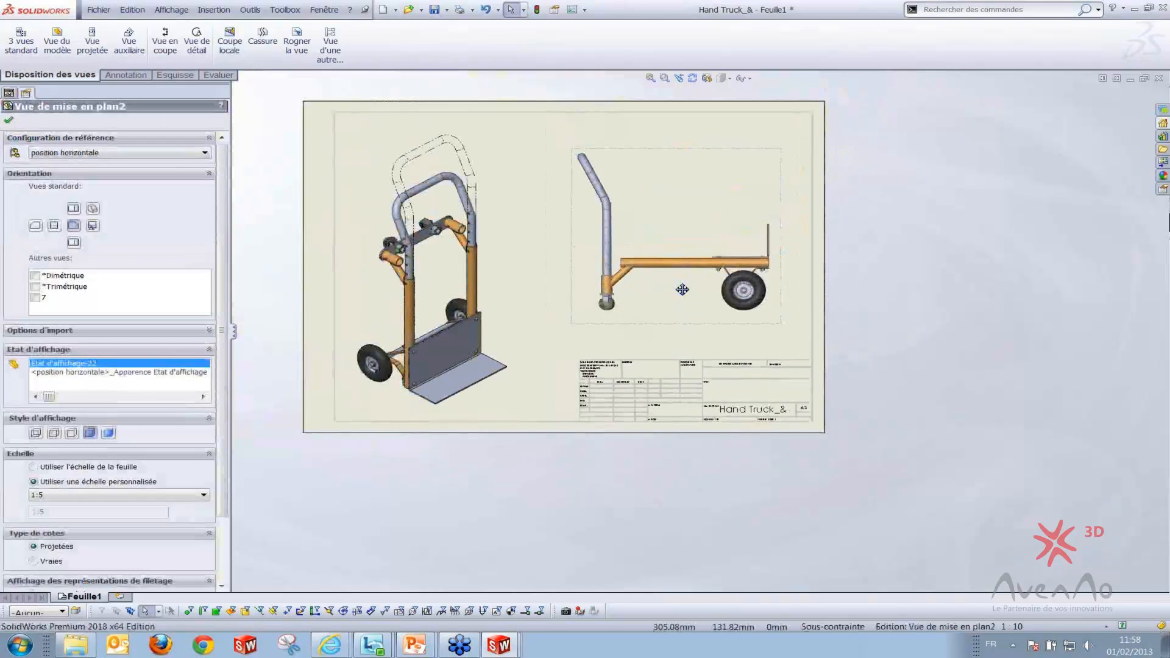
Create a projected isometric view from the rotated side view and place it beyond the sheet's upper-right corner
middle_drag(682, 290, 681, 303)
key(s)
click(765, 170)
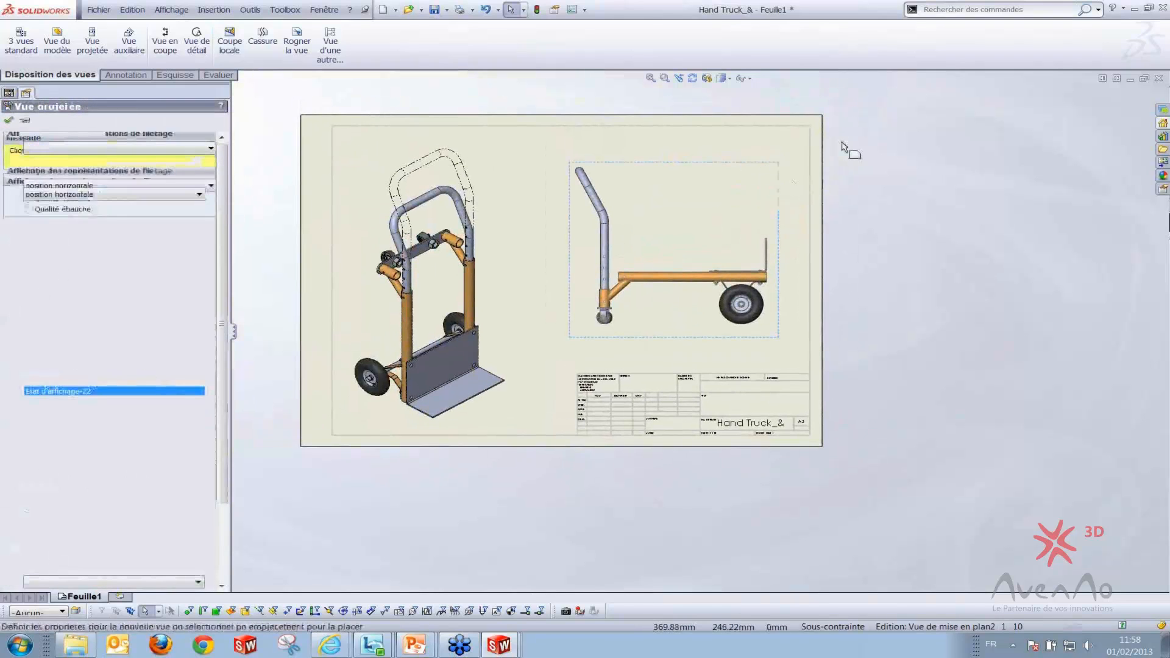
key(z)
click(797, 186)
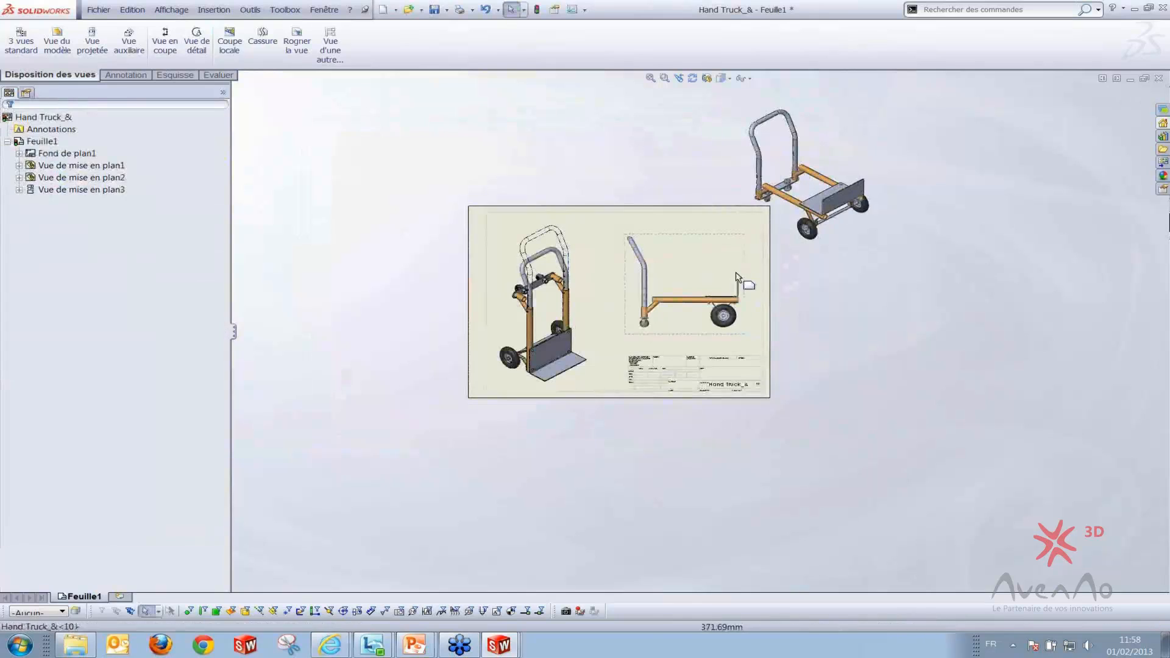
Delete the rotated side view and move the projected isometric view into its place on the sheet above the title block
click(739, 277)
key(Delete)
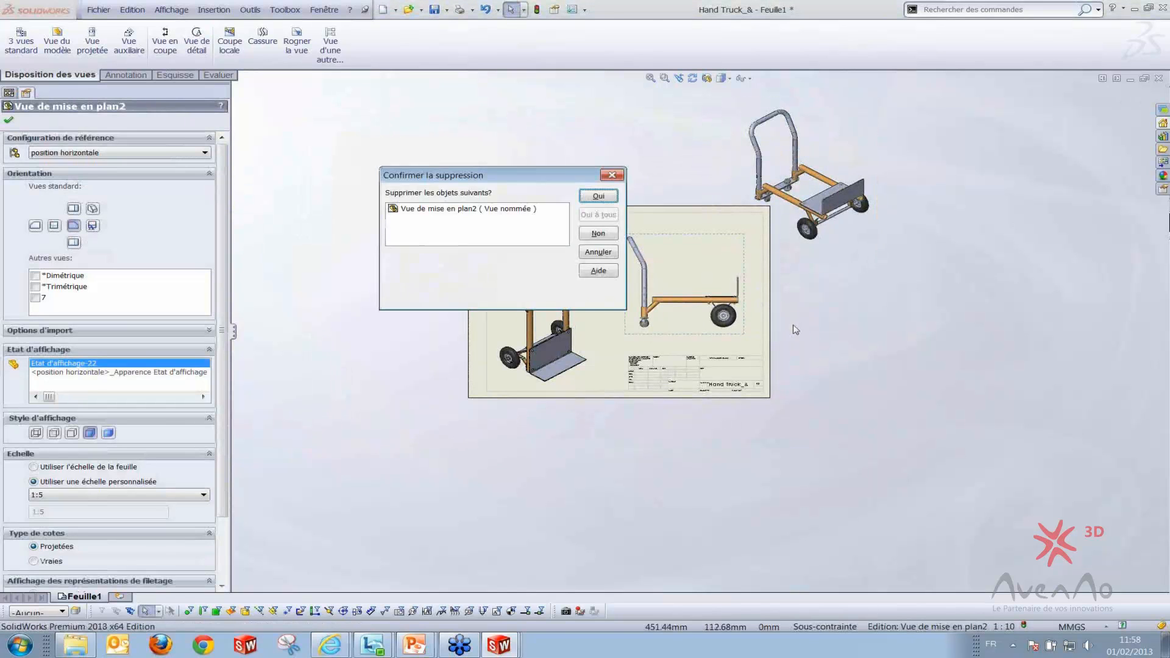
click(599, 196)
drag(749, 266, 628, 364)
click(756, 361)
scroll(756, 361, down, 6)
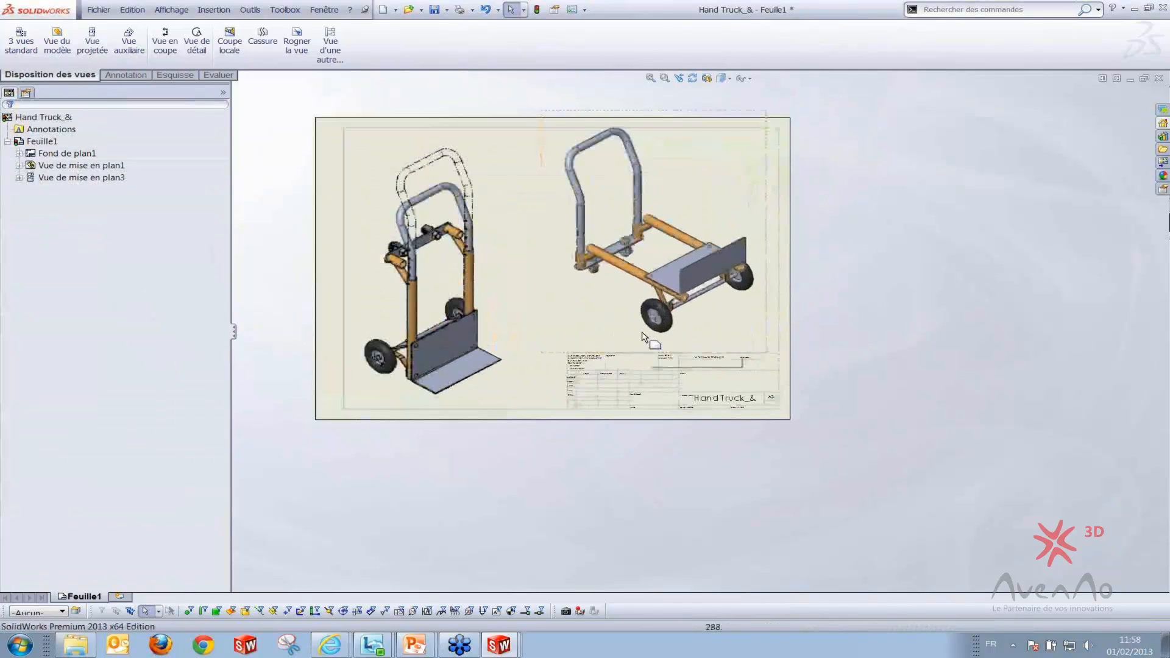
mouse_move(569, 360)
middle_down()
mouse_move(619, 266)
mouse_move(627, 346)
middle_up()
middle_drag(595, 241, 551, 259)
middle_drag(554, 301, 593, 270)
mouse_move(516, 391)
middle_down()
mouse_move(445, 308)
mouse_move(510, 298)
mouse_move(505, 329)
middle_up()
mouse_move(560, 300)
middle_down()
mouse_move(561, 284)
mouse_move(558, 297)
middle_up()
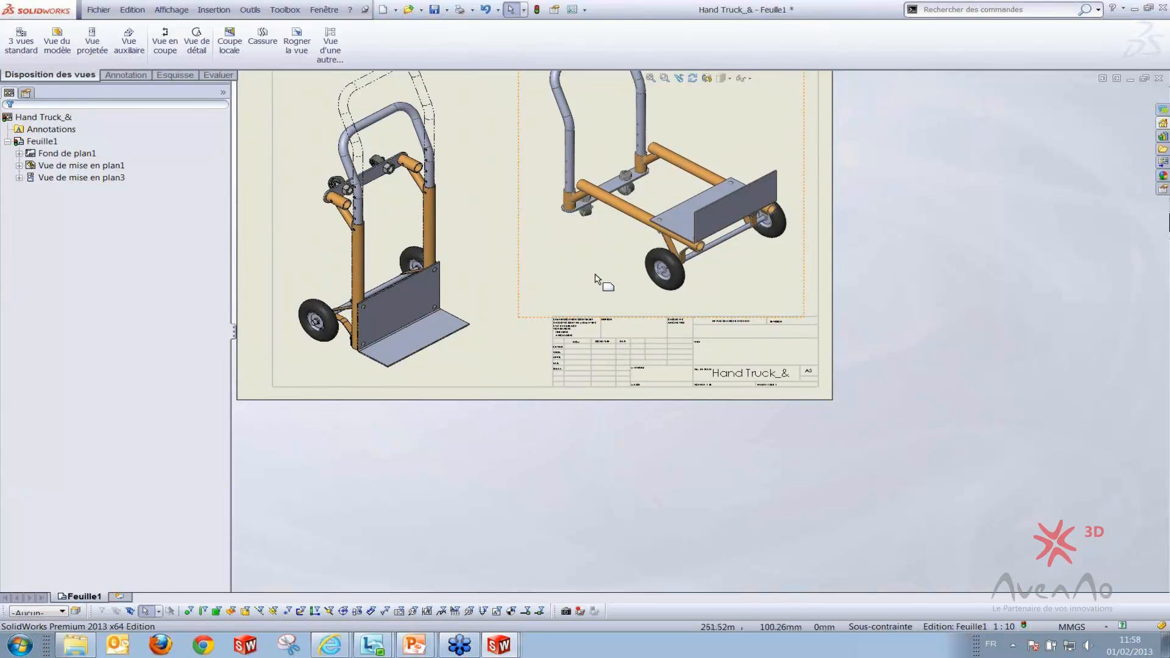
mouse_move(592, 276)
middle_down()
mouse_move(580, 259)
mouse_move(546, 287)
middle_up()
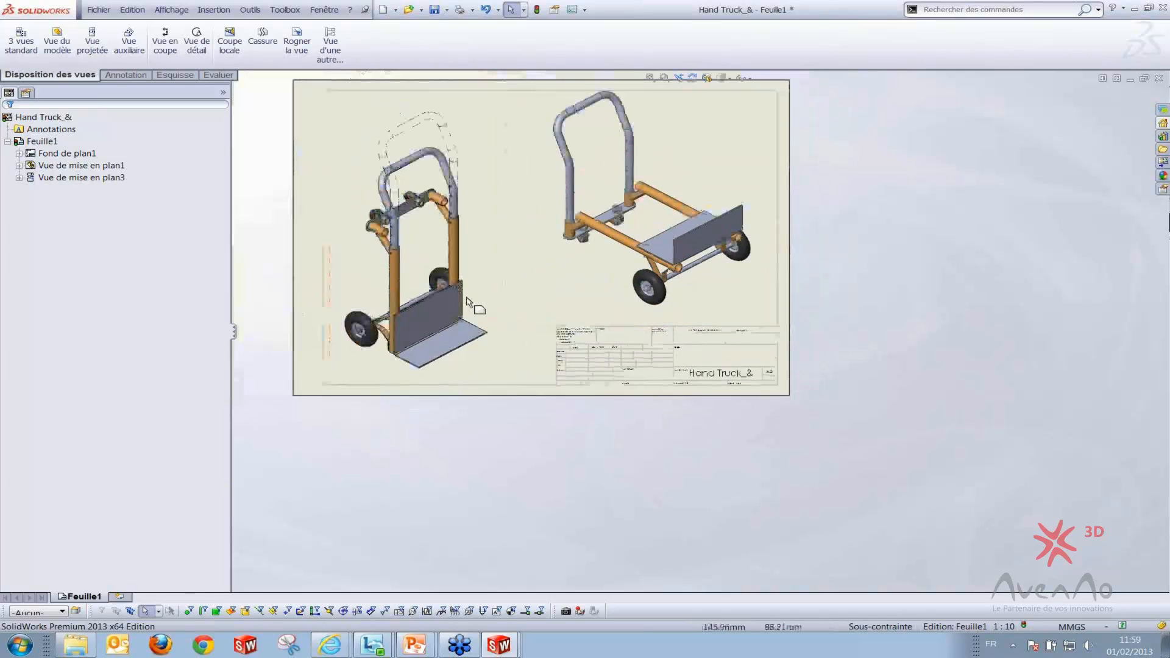
key(f)
Insert an empty note in the position horizontale view, in the free area beneath the caster wheels
click(121, 75)
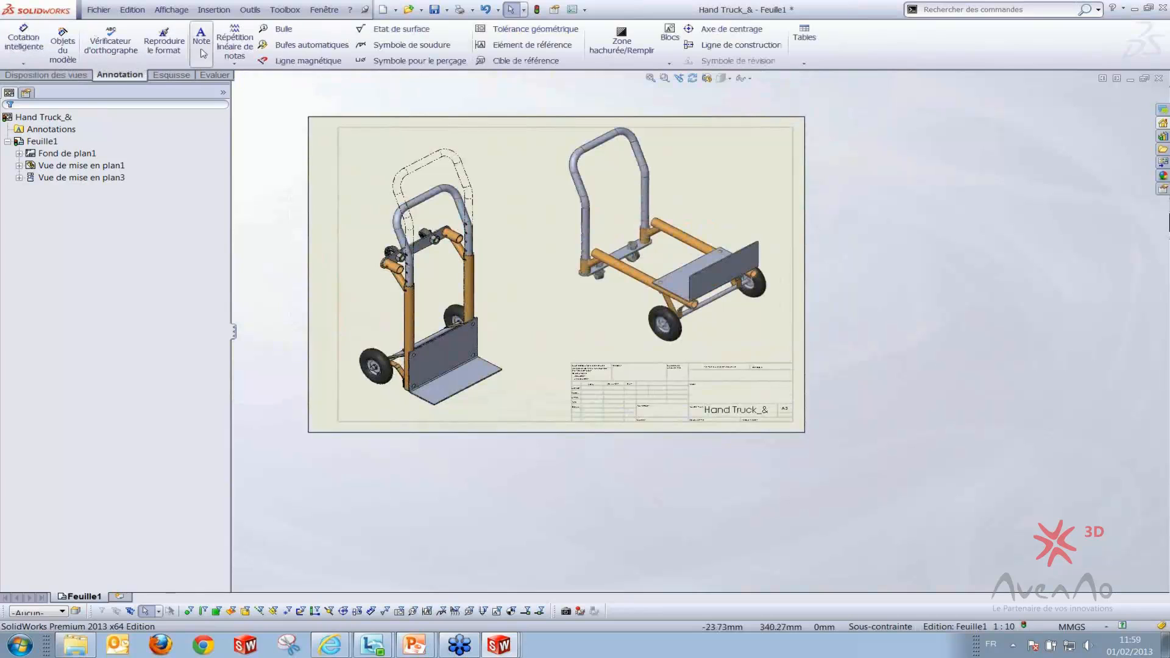
click(203, 48)
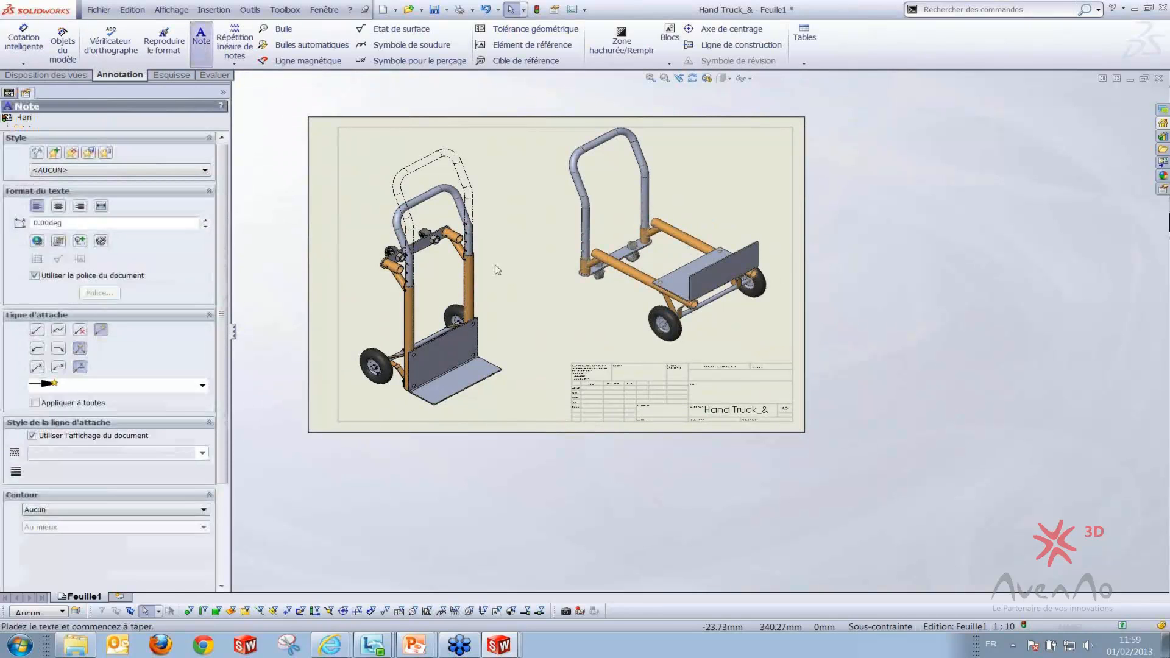
click(574, 304)
click(555, 334)
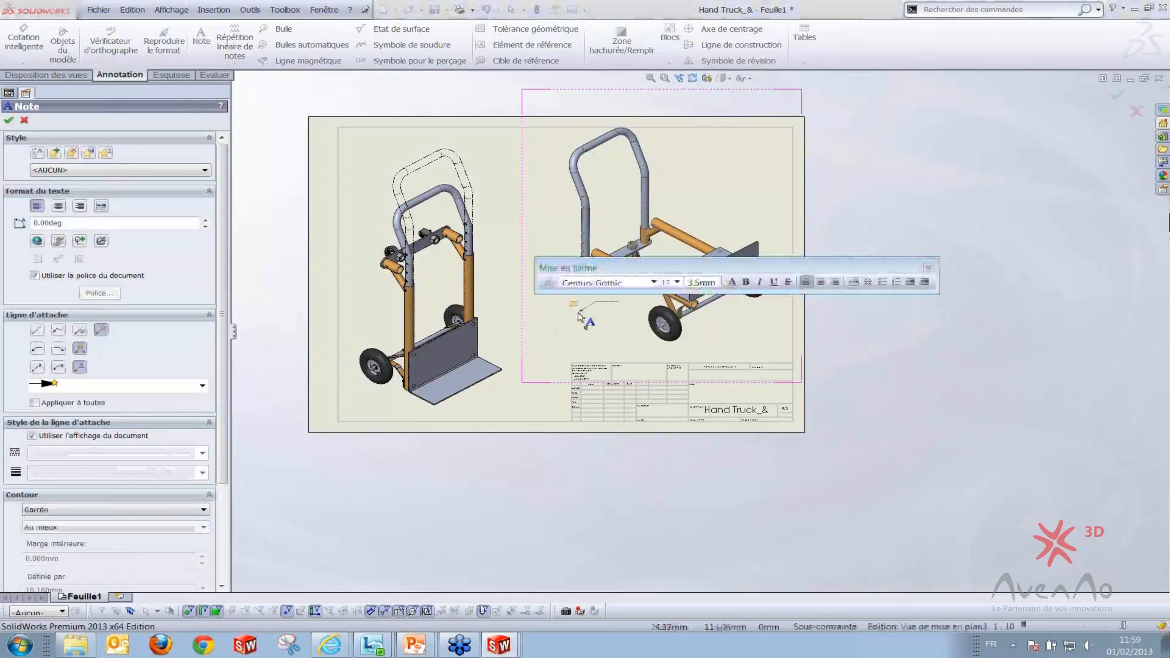
scroll(578, 315, down, 8)
key(Escape)
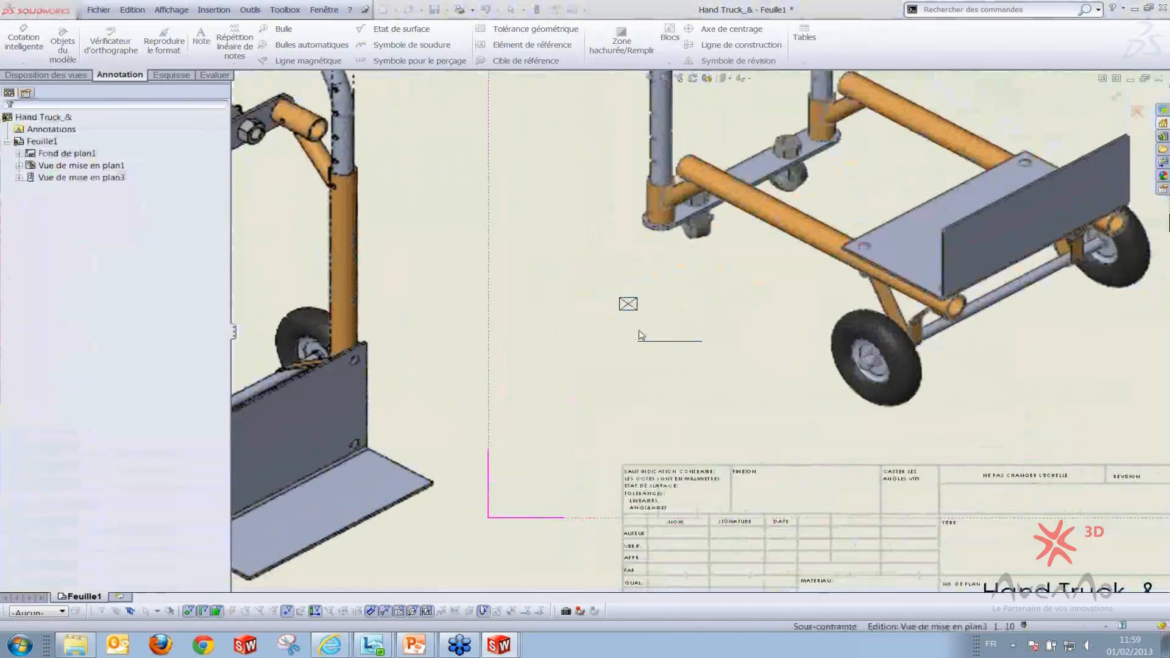
scroll(639, 334, down, 5)
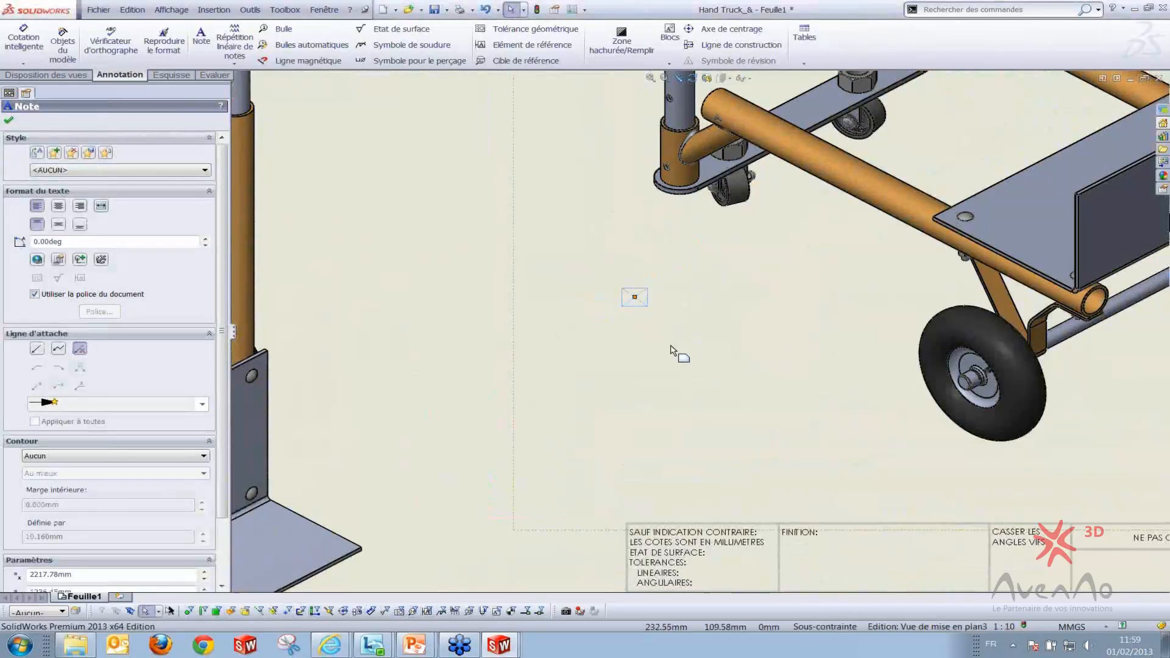
Link the empty note to the SW-Nom de la configuration(Configuration Name) property of the model in the view the annotation is attached to
click(626, 340)
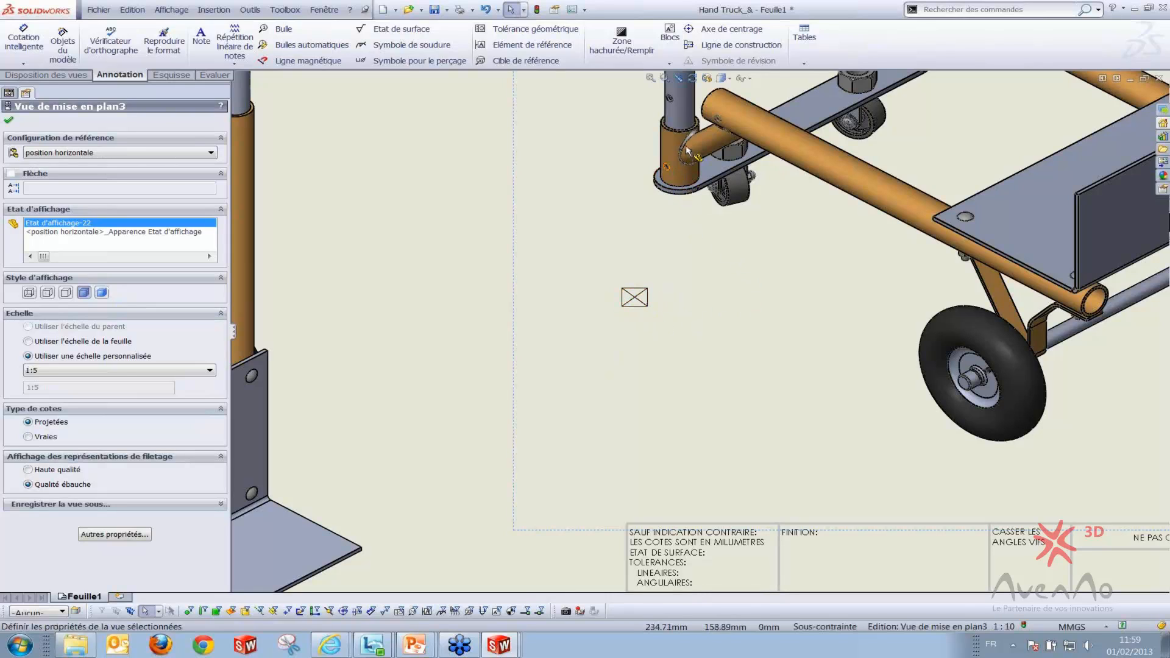
click(665, 335)
click(643, 303)
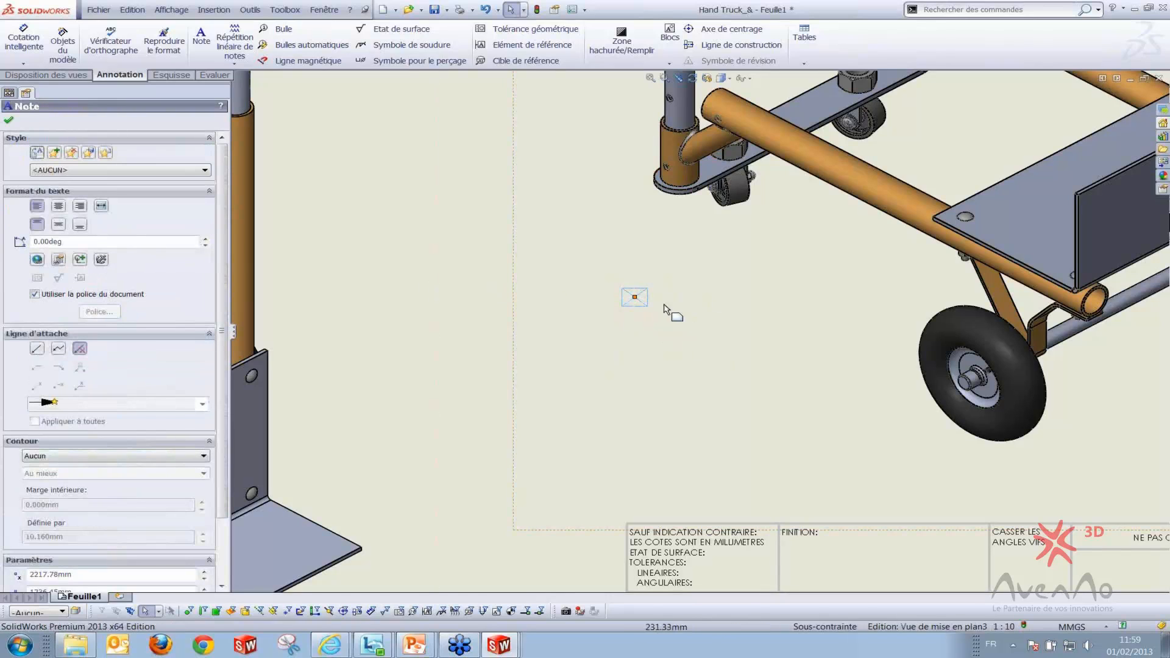
click(58, 260)
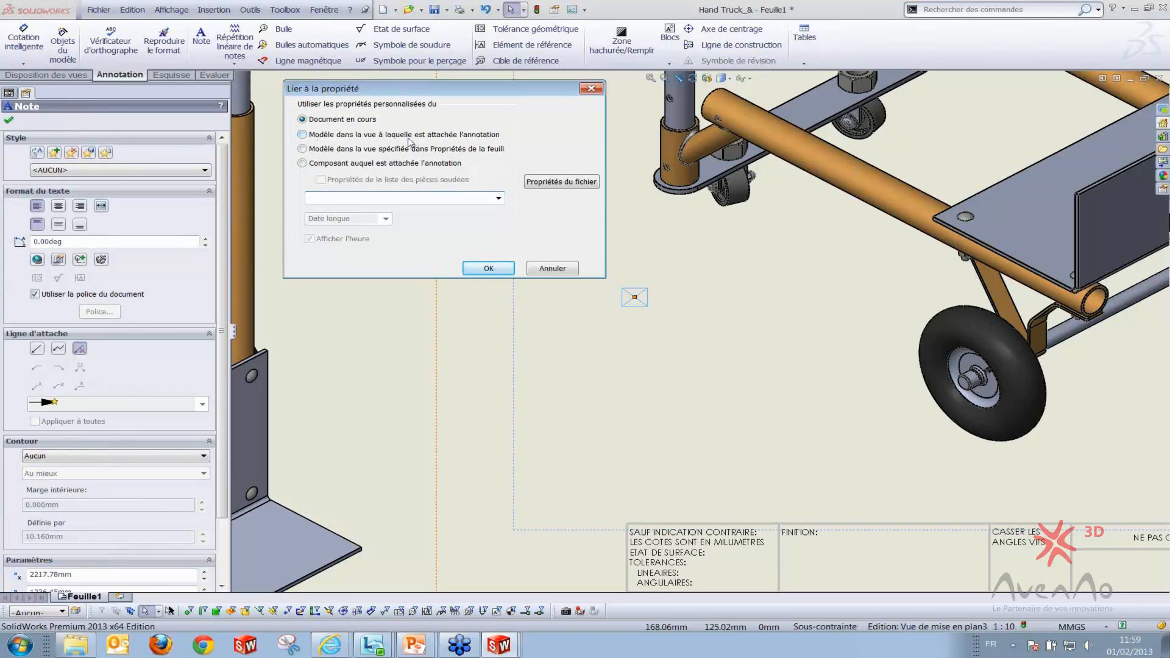
click(498, 198)
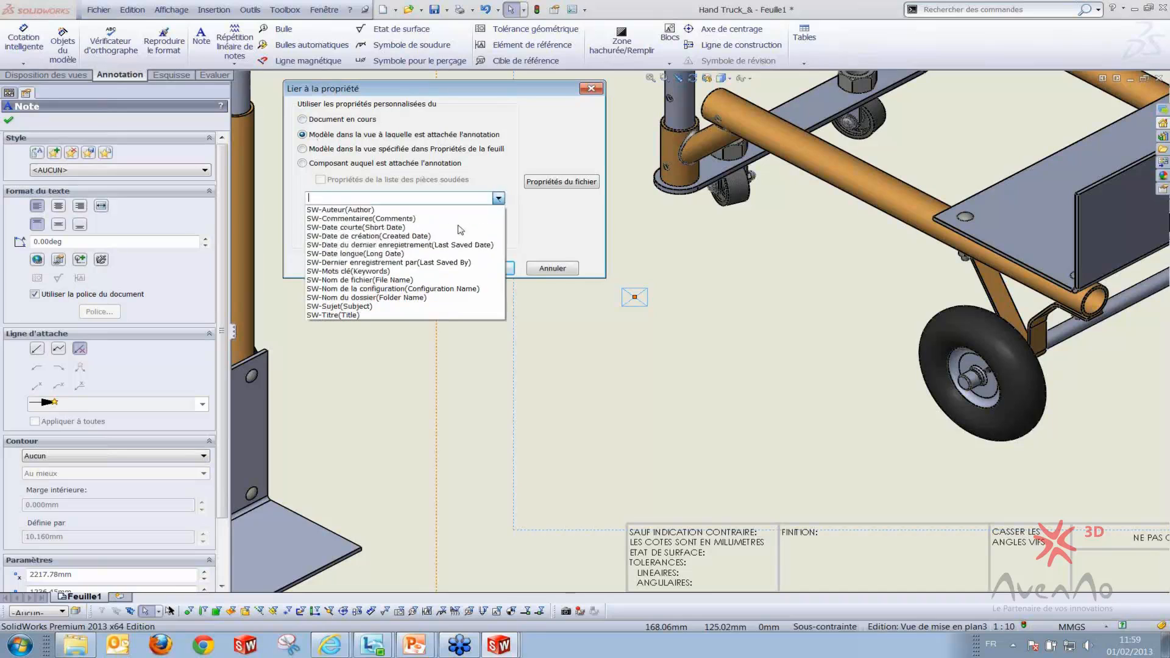
click(350, 290)
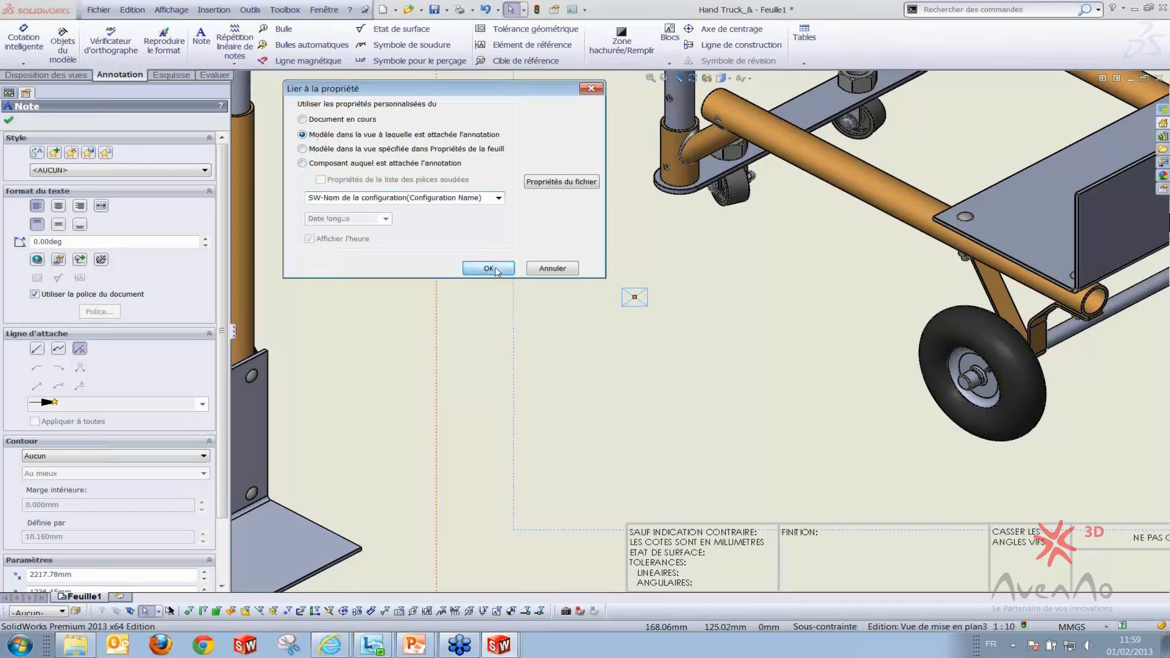
click(489, 269)
click(622, 359)
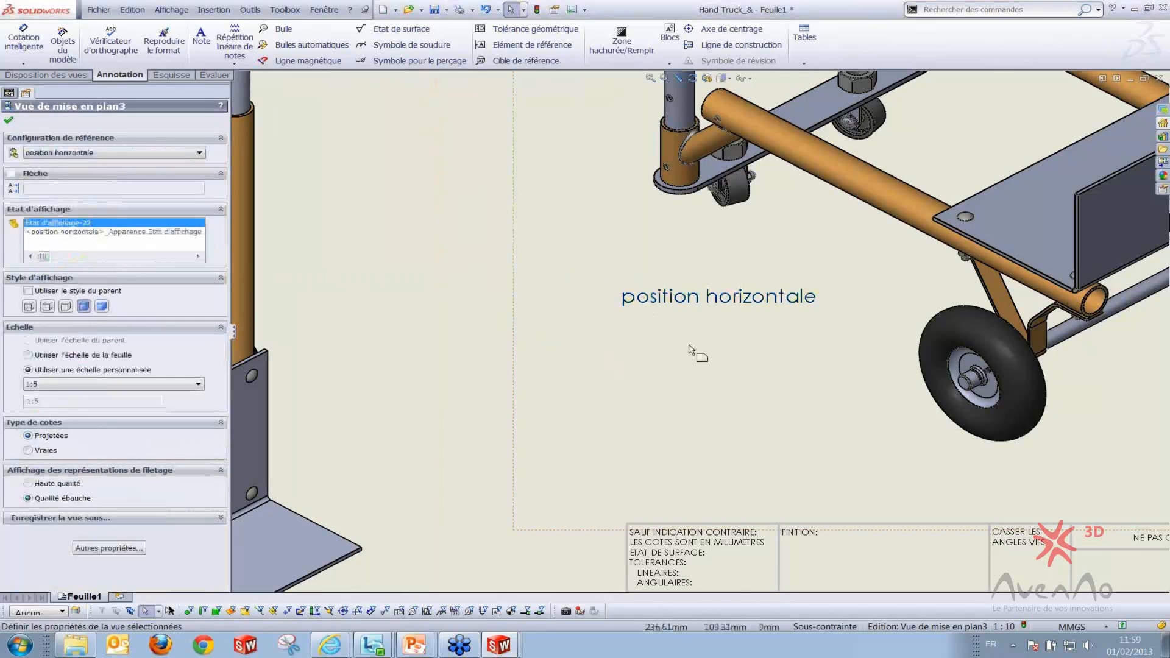
Move the configuration name note slightly to the left within the position horizontale view
scroll(691, 350, up, 3)
scroll(694, 330, down, 2)
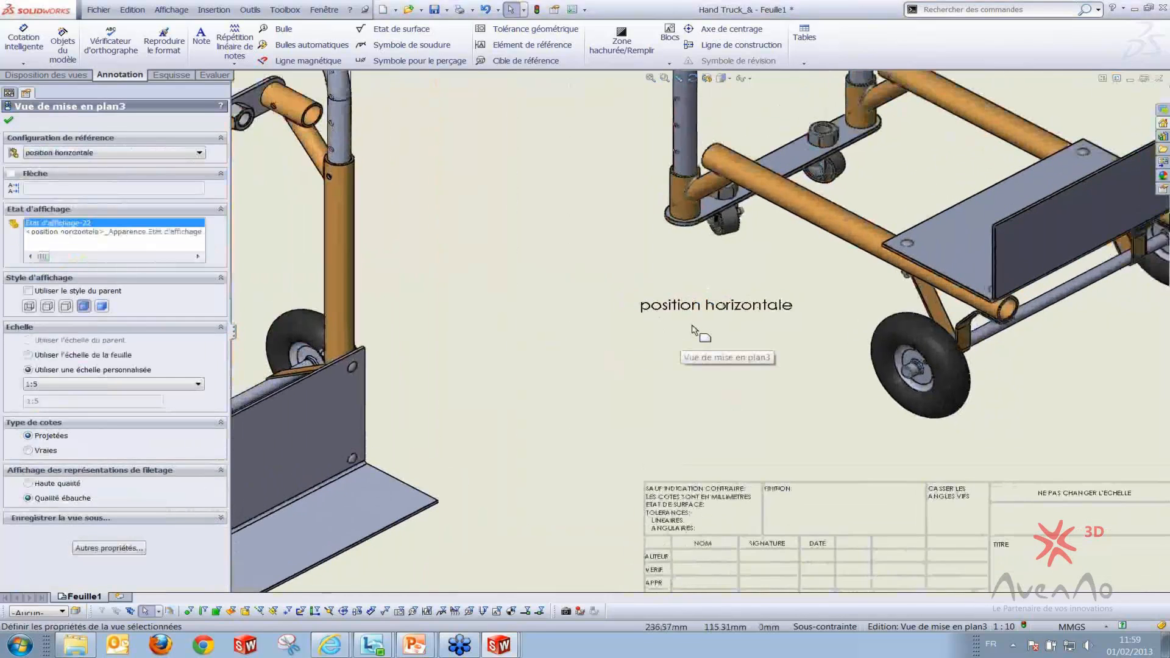
drag(681, 309, 630, 299)
click(665, 336)
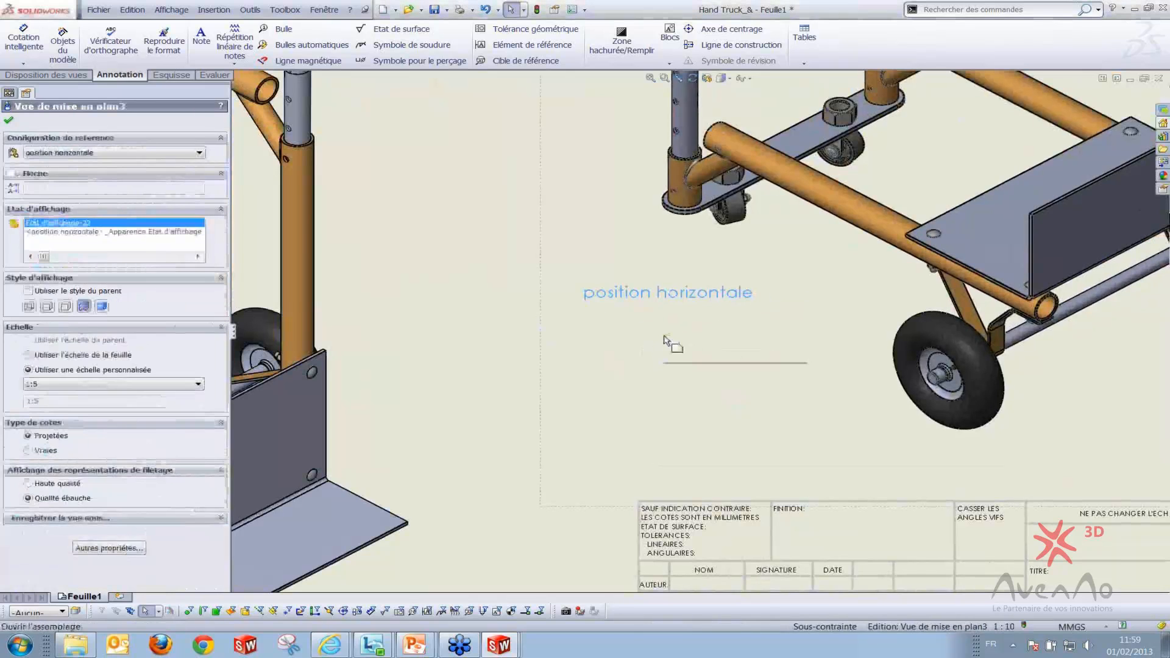
scroll(665, 338, up, 1)
scroll(641, 369, down, 1)
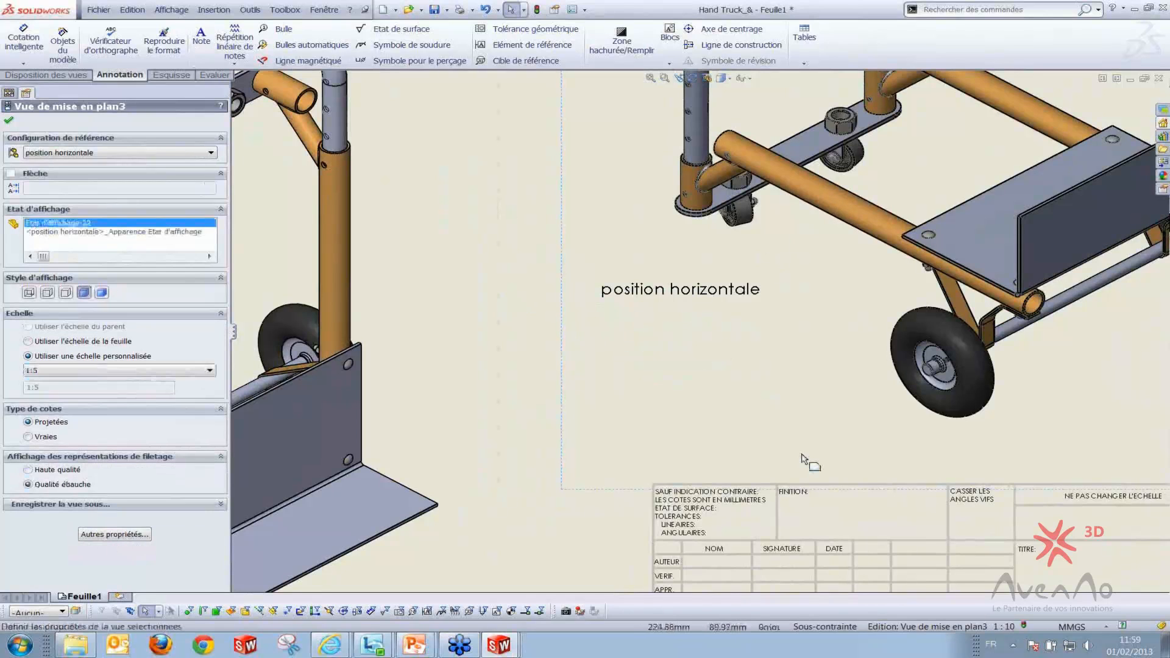
Examine the position horizontale view's scale settings and compare them with the title block
scroll(868, 452, up, 1)
scroll(867, 452, up, 1)
click(596, 404)
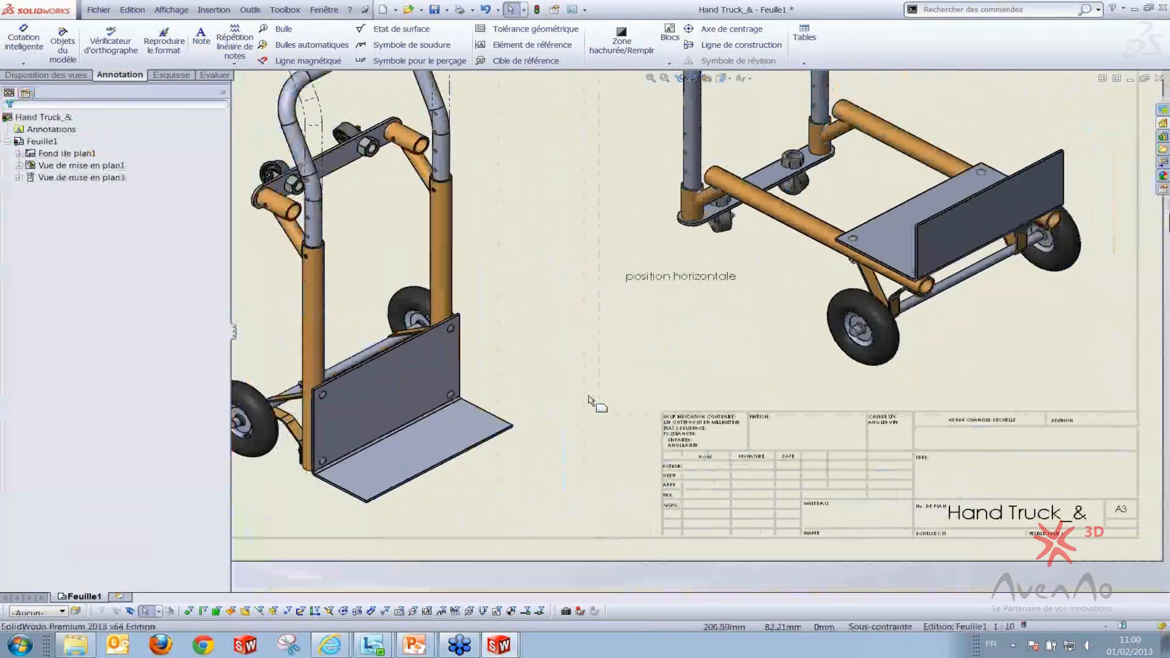
scroll(943, 539, down, 2)
scroll(633, 368, up, 3)
click(610, 293)
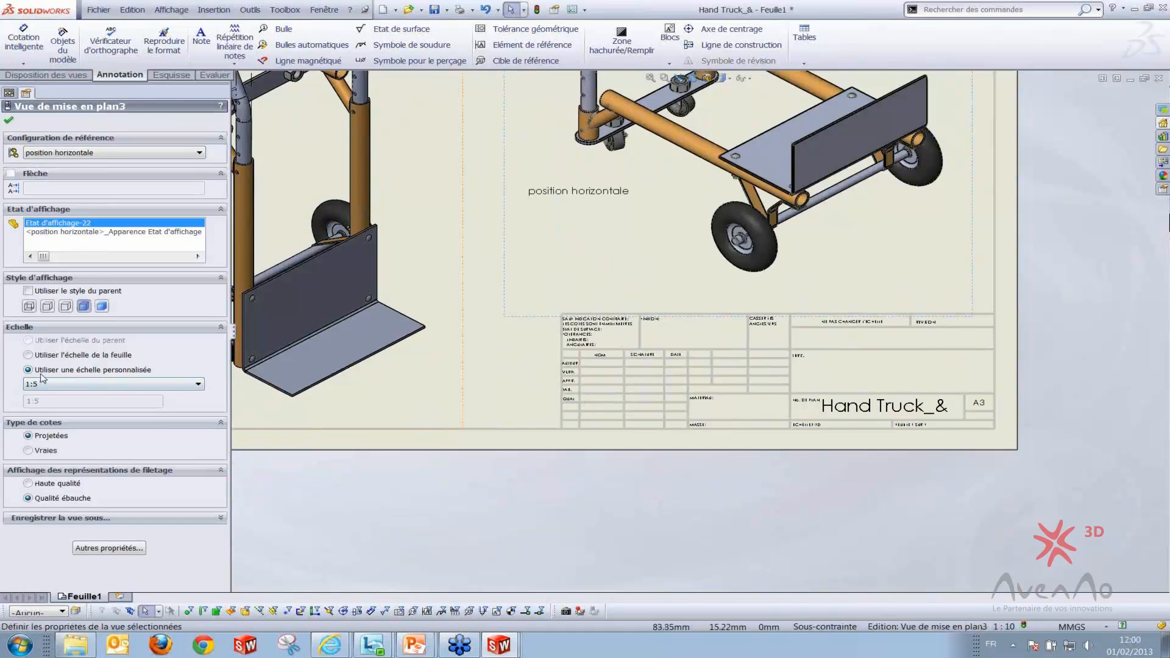
middle_drag(436, 382, 445, 440)
click(559, 319)
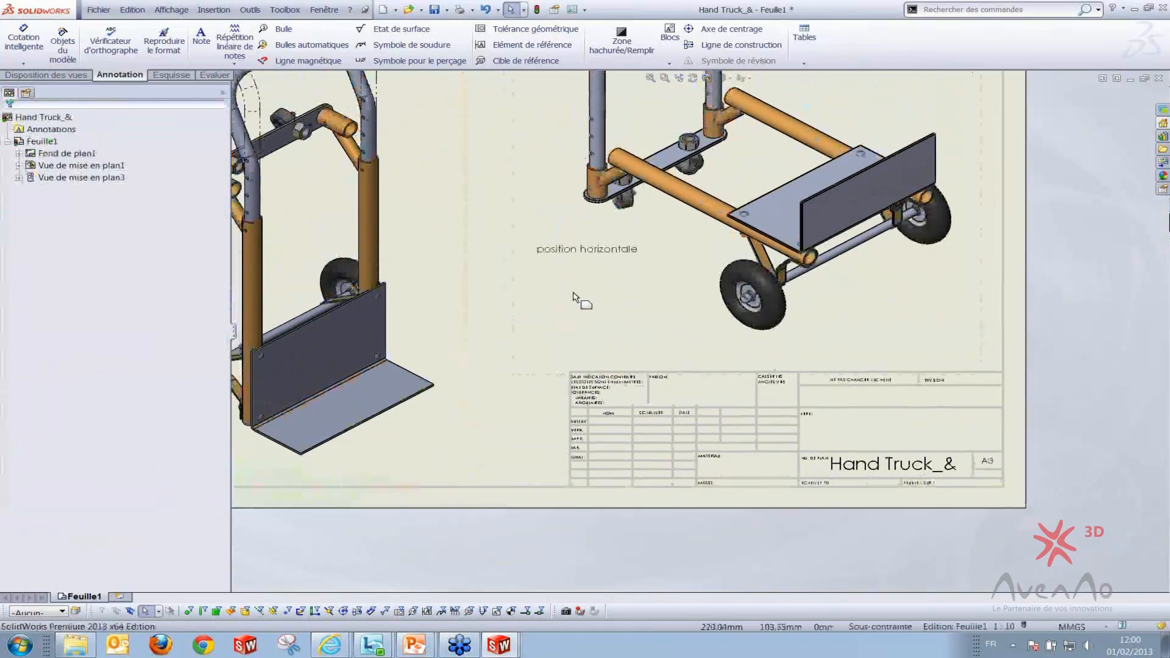
scroll(573, 297, down, 1)
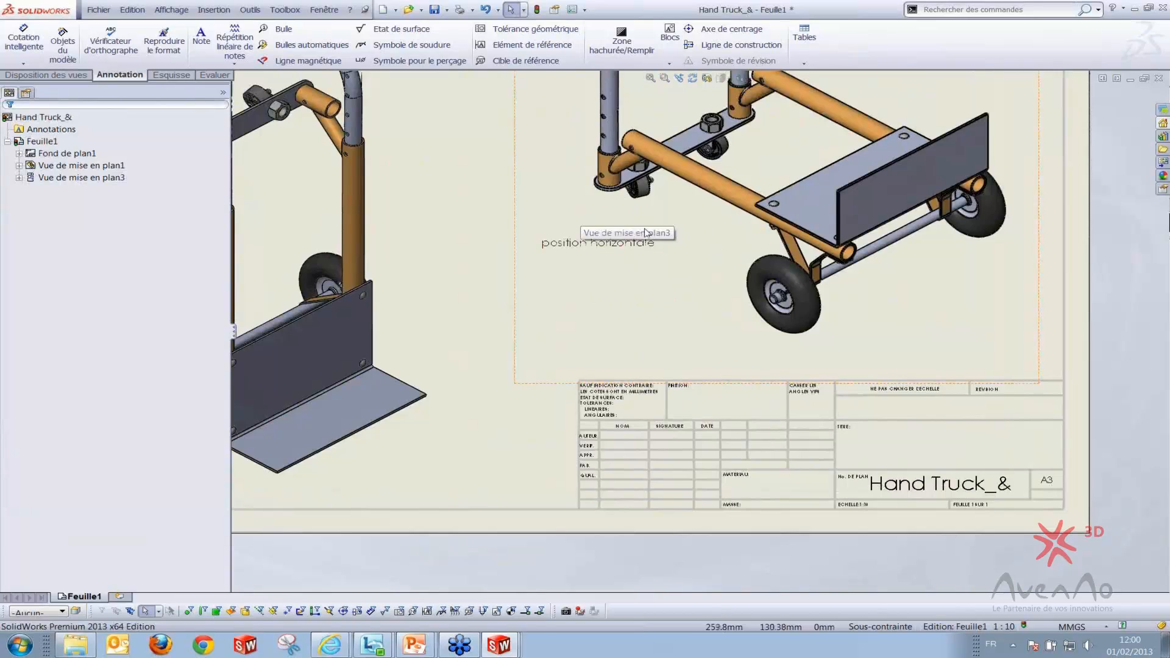
Insert a second empty note in the position horizontale view, just below the configuration name note
click(201, 37)
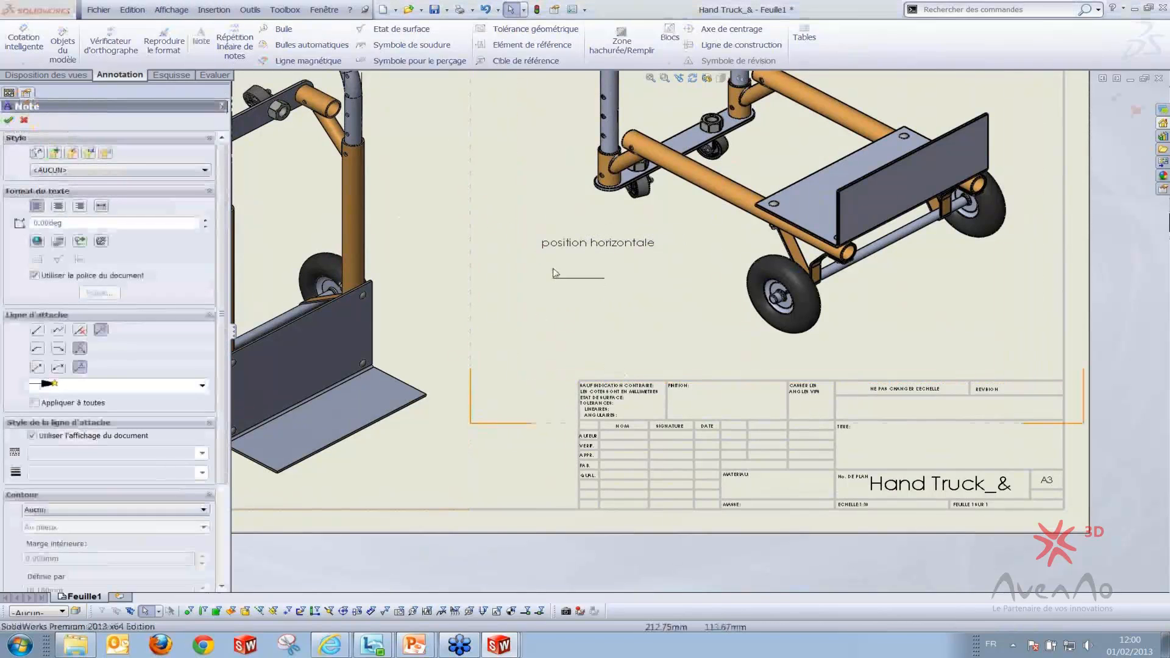
scroll(549, 250, down, 2)
scroll(555, 275, down, 1)
click(588, 295)
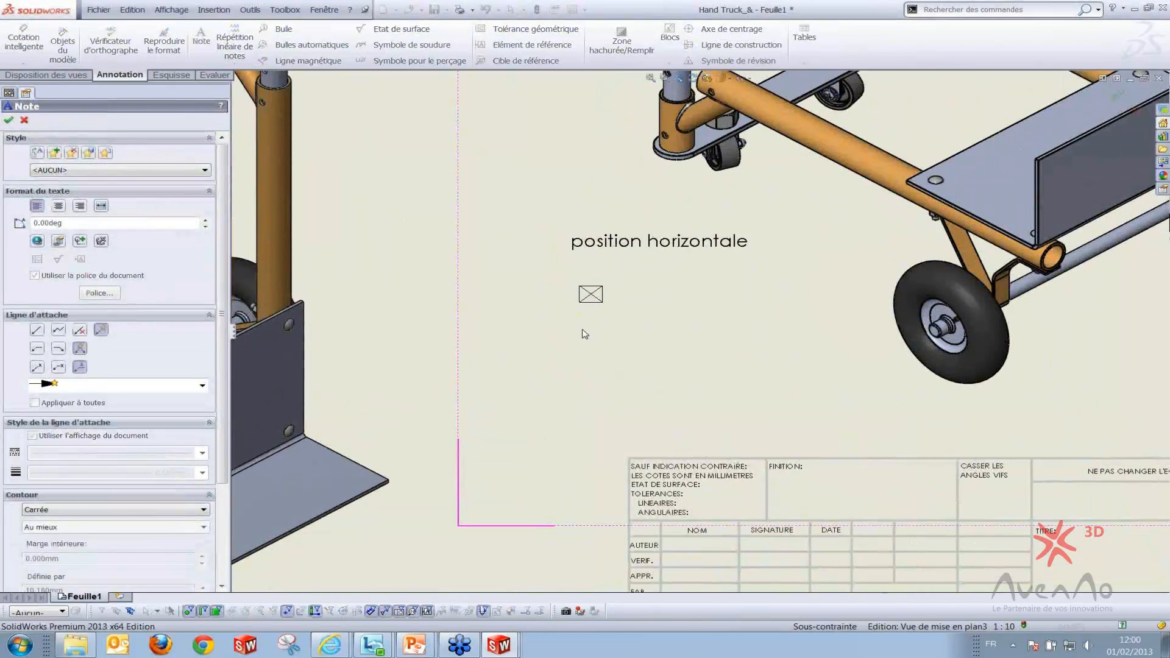
key(Escape)
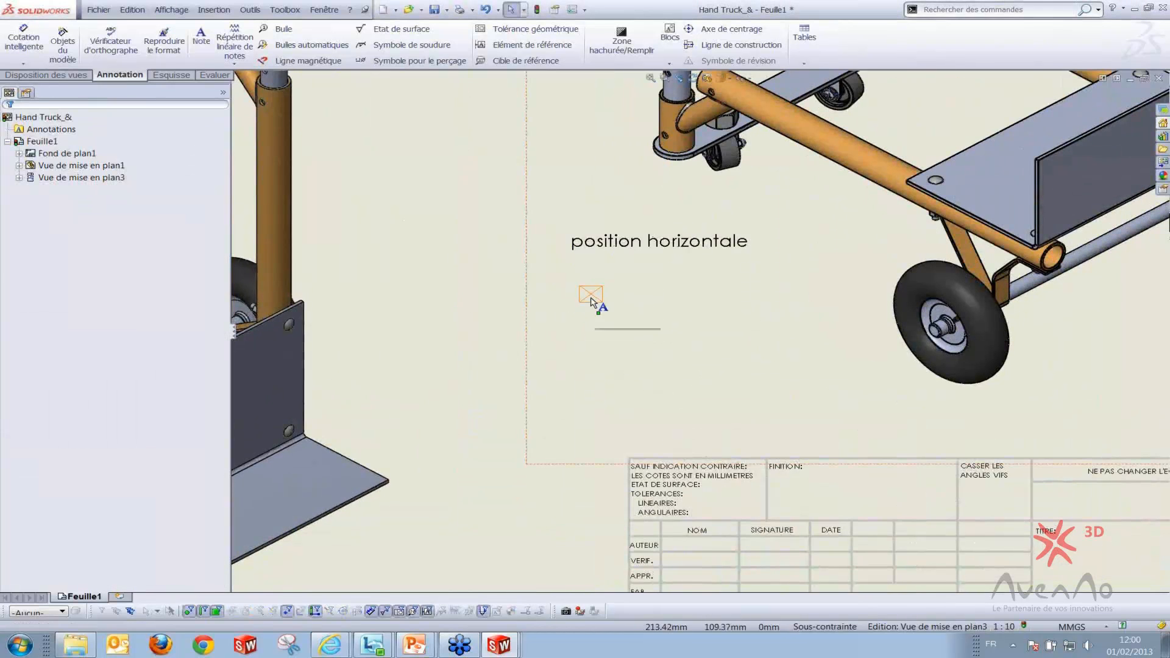
Link the second note to the SW-Echelle de la vue(View Scale) property of the model in the view the annotation is attached to
click(591, 293)
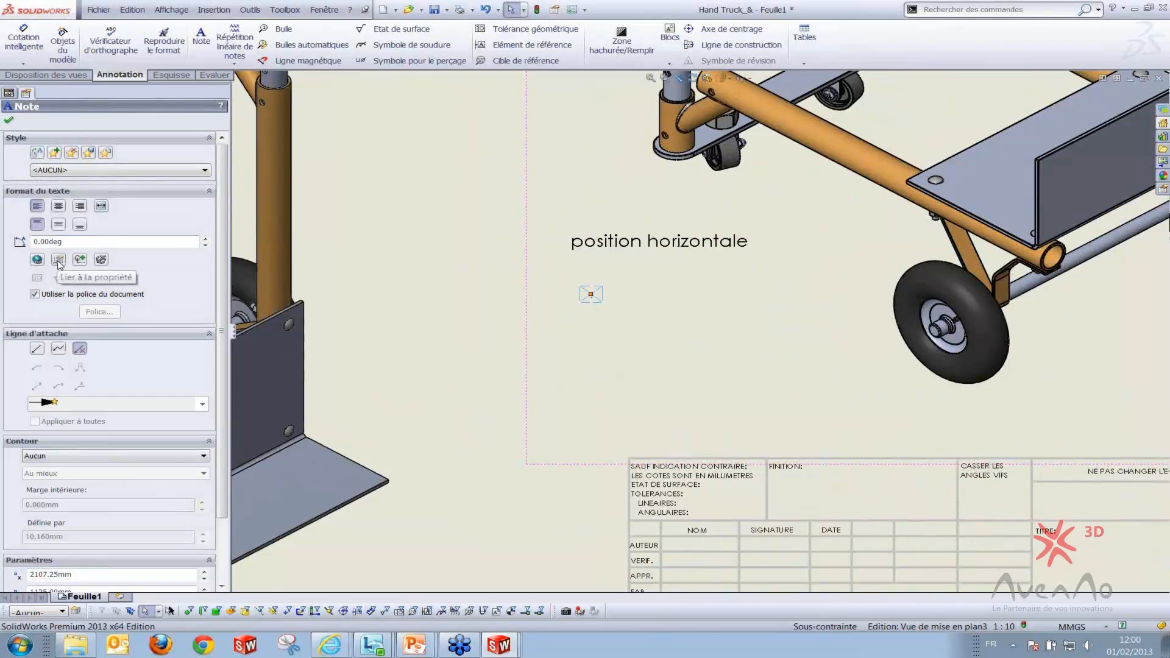
click(58, 261)
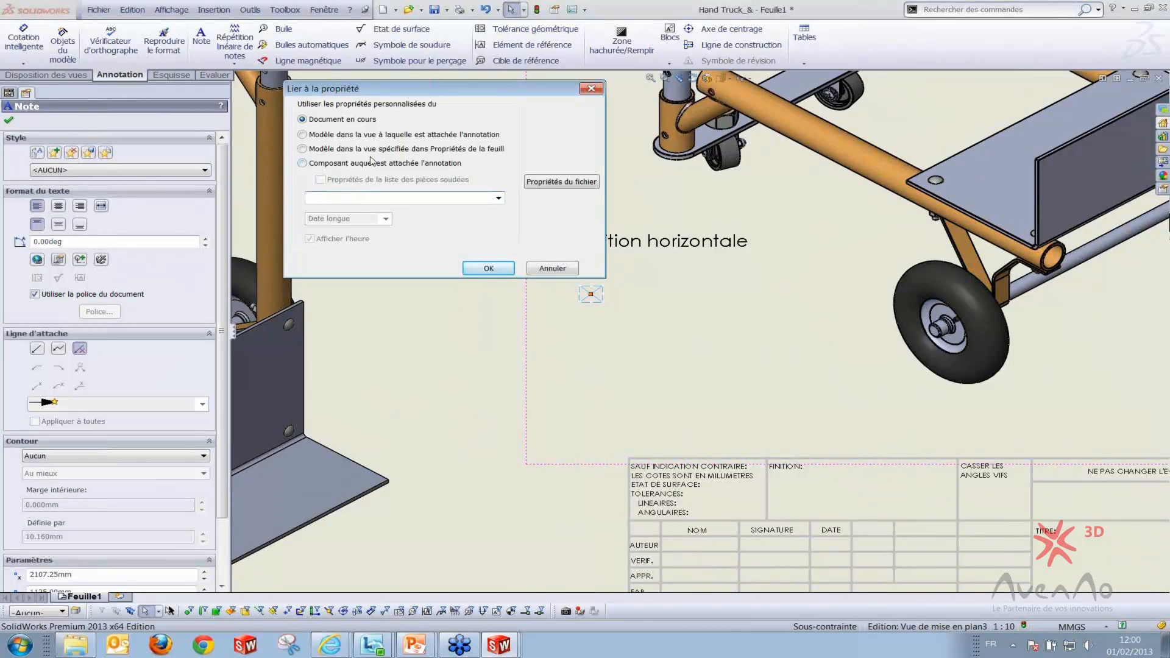
click(327, 165)
click(302, 135)
click(498, 198)
click(378, 244)
click(489, 269)
click(674, 366)
middle_drag(675, 365, 663, 289)
Examine the sheet scale in the title block and in the sheet's properties
scroll(674, 342, up, 2)
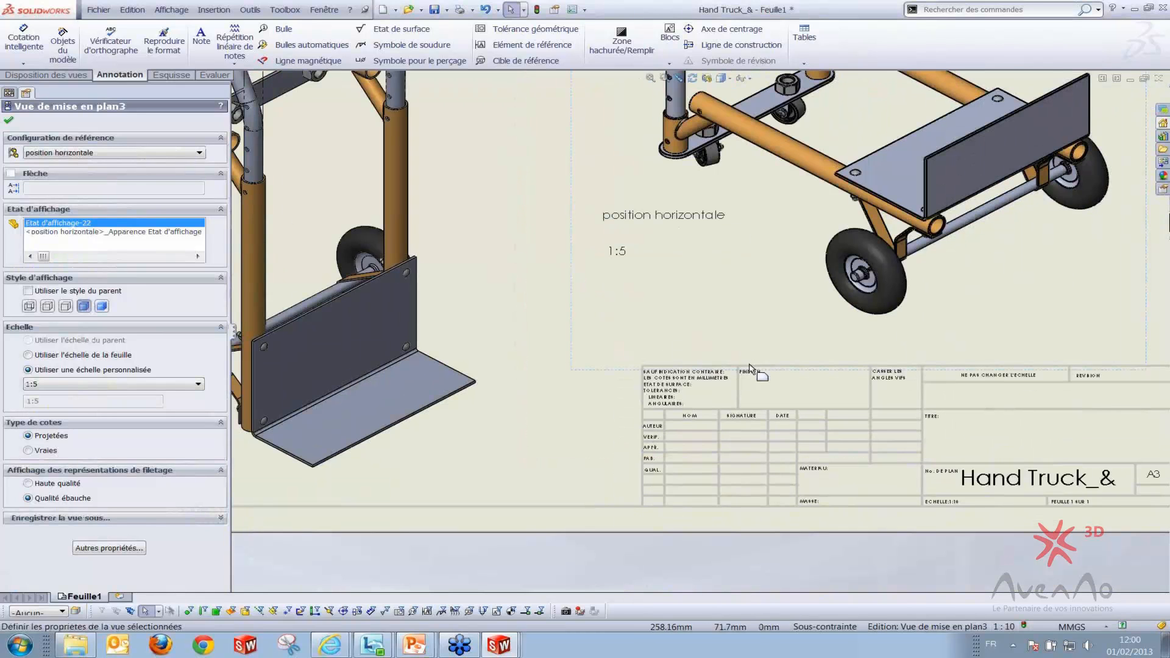
scroll(888, 479, down, 3)
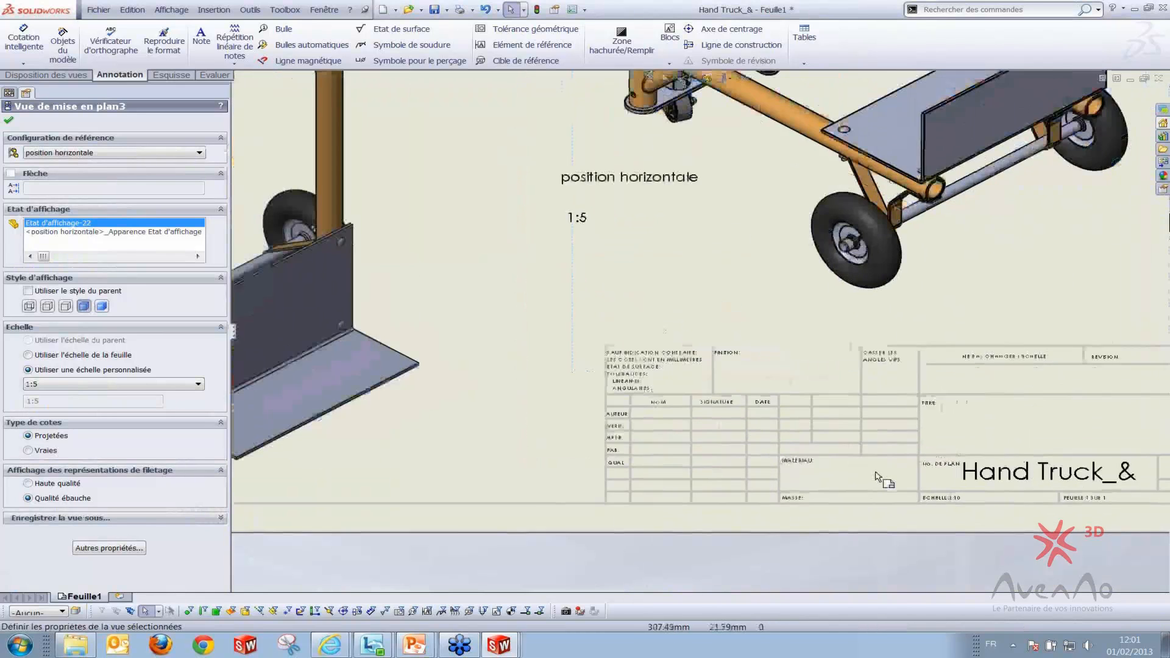
scroll(373, 451, up, 3)
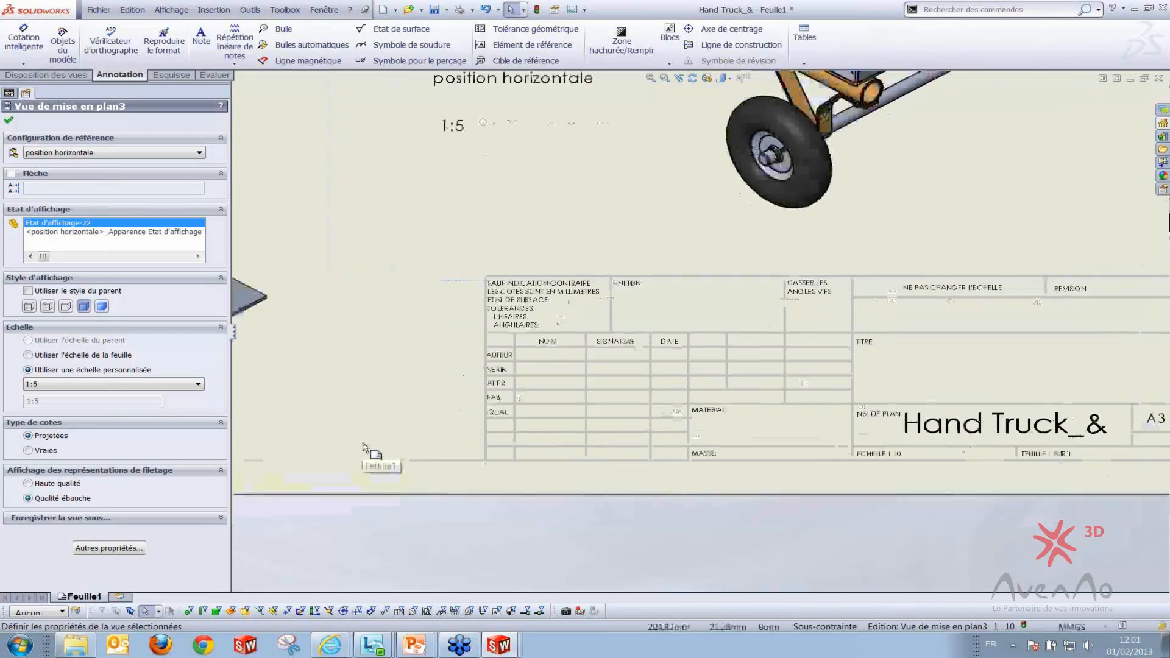
right_click(451, 421)
click(499, 252)
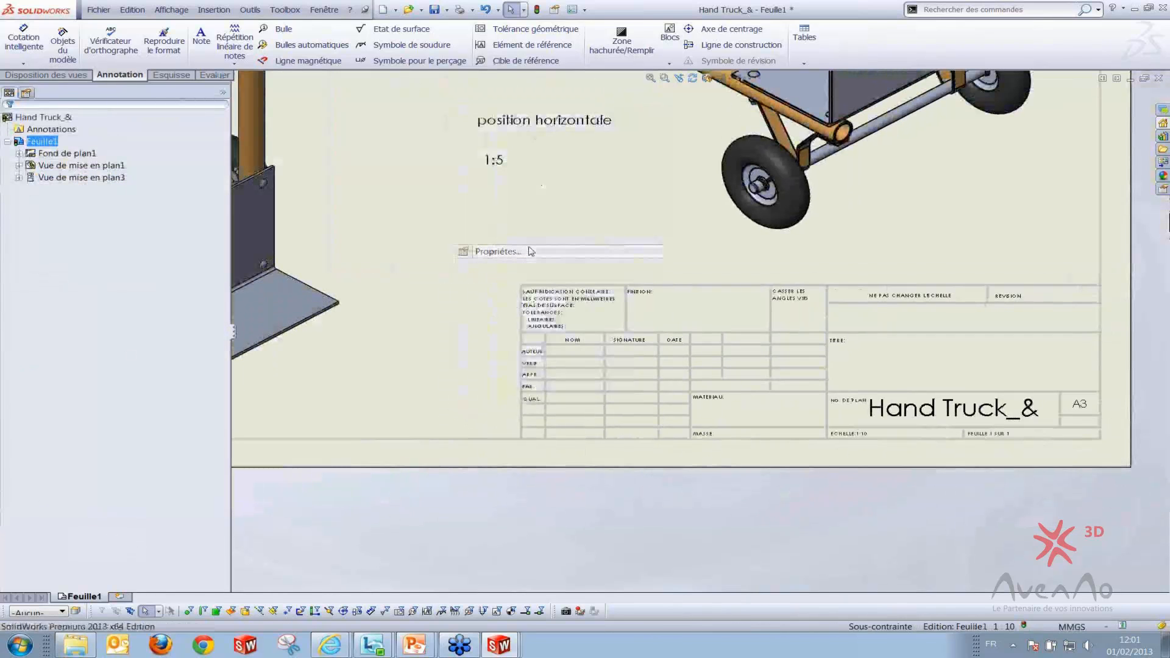
click(419, 354)
scroll(677, 244, up, 5)
scroll(677, 244, down, 4)
scroll(537, 292, up, 1)
scroll(549, 296, down, 4)
Add the prefix "Echelle de la vue :" before the linked property in the view scale note's text
click(620, 295)
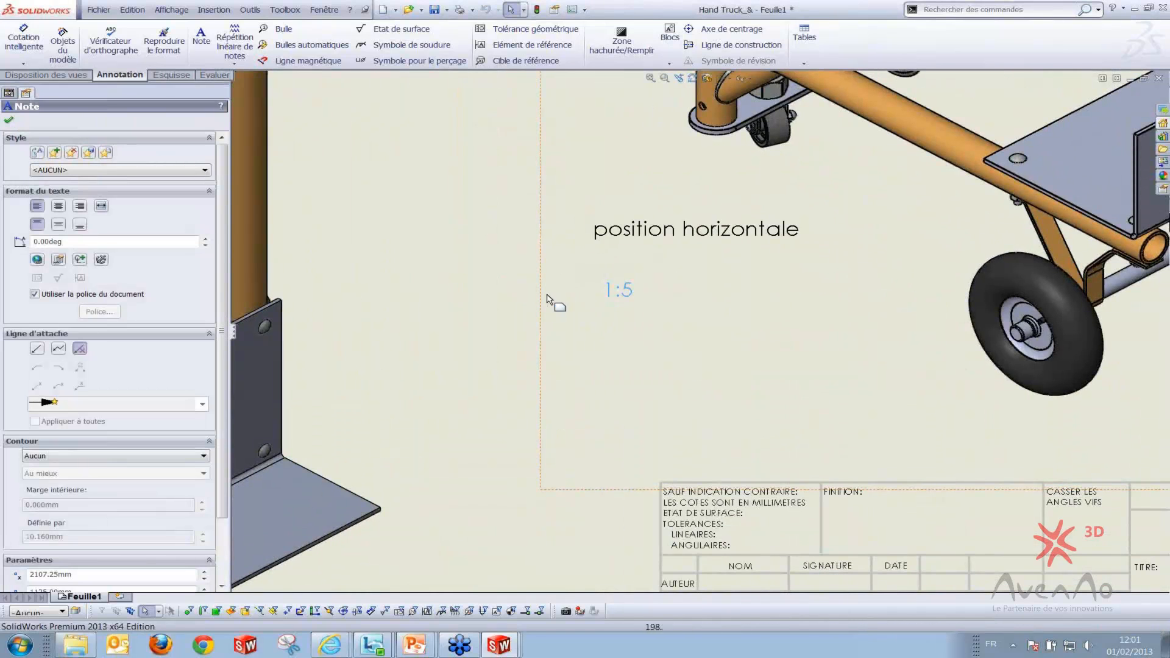
click(626, 370)
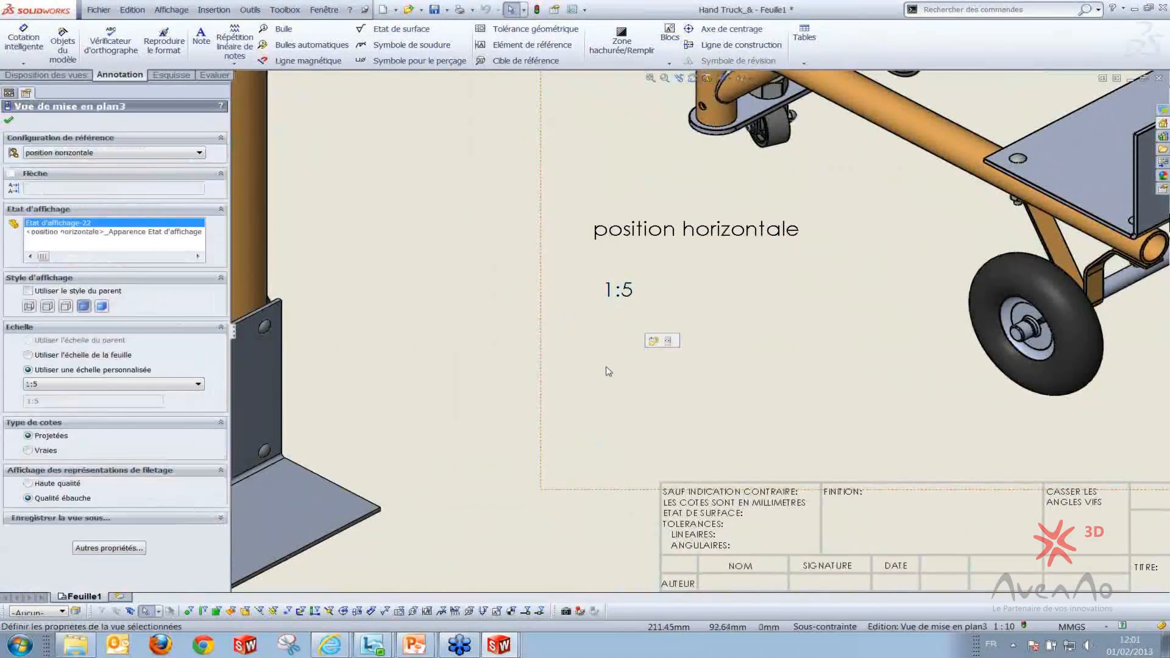
click(623, 298)
right_click(623, 297)
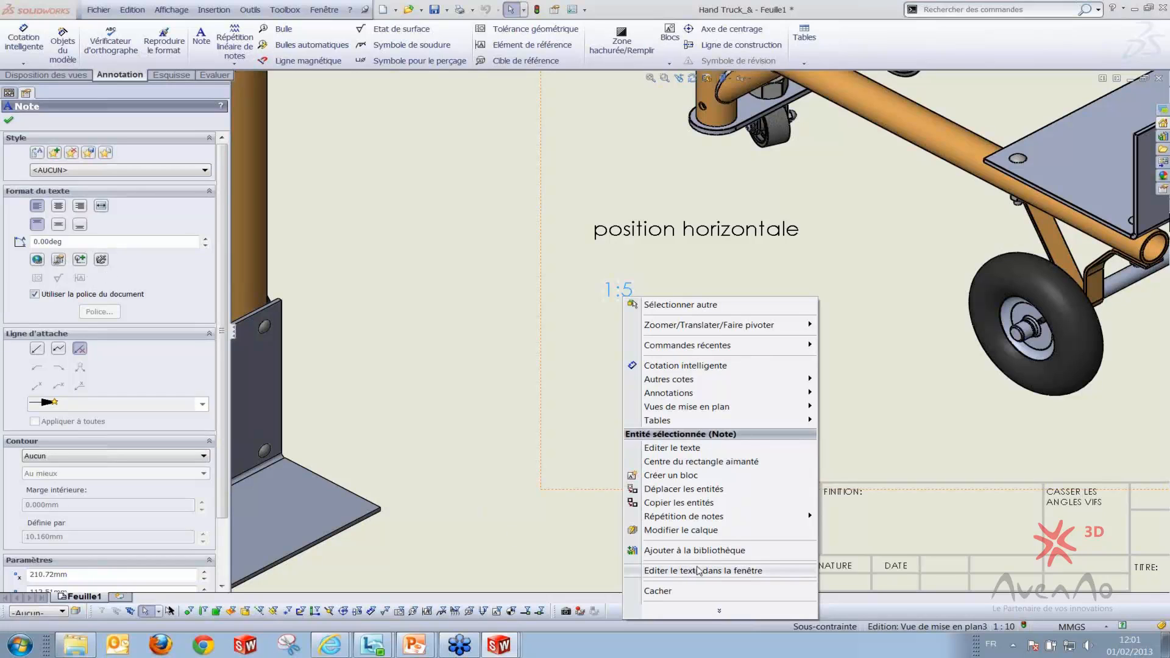
click(695, 570)
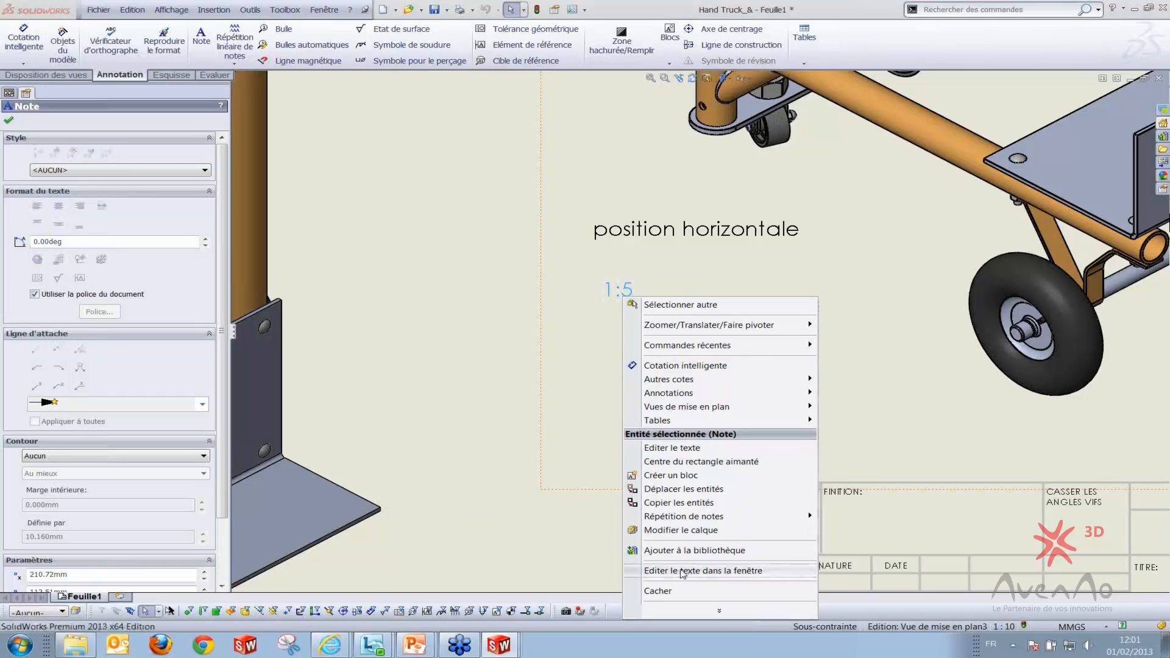
click(436, 196)
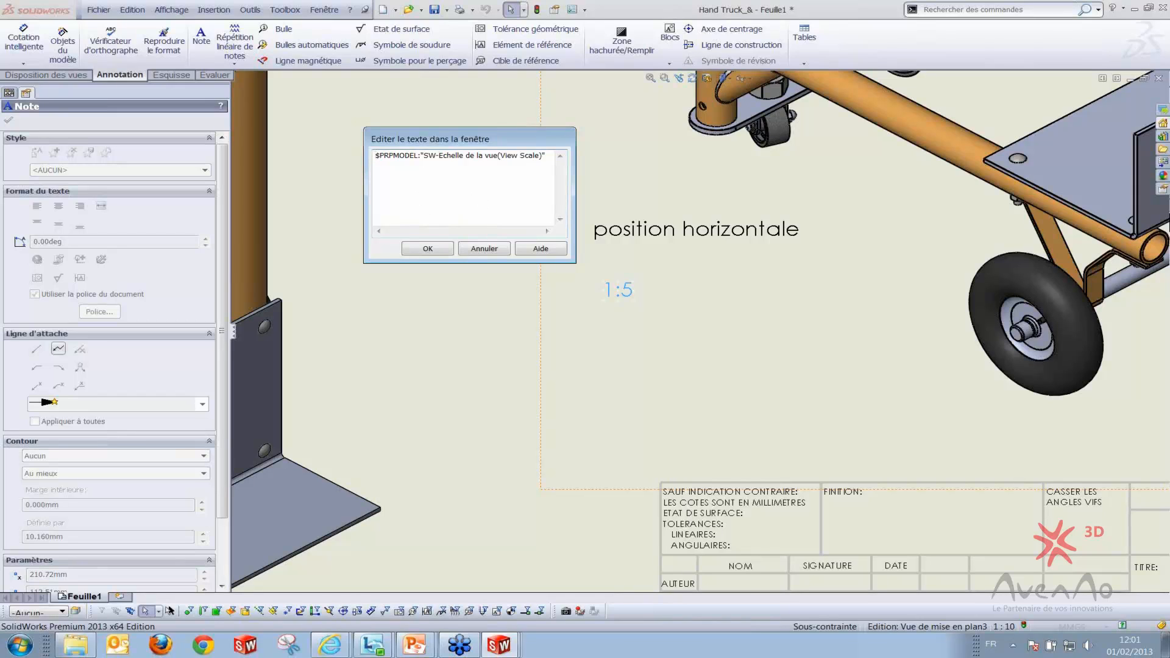
text(E)
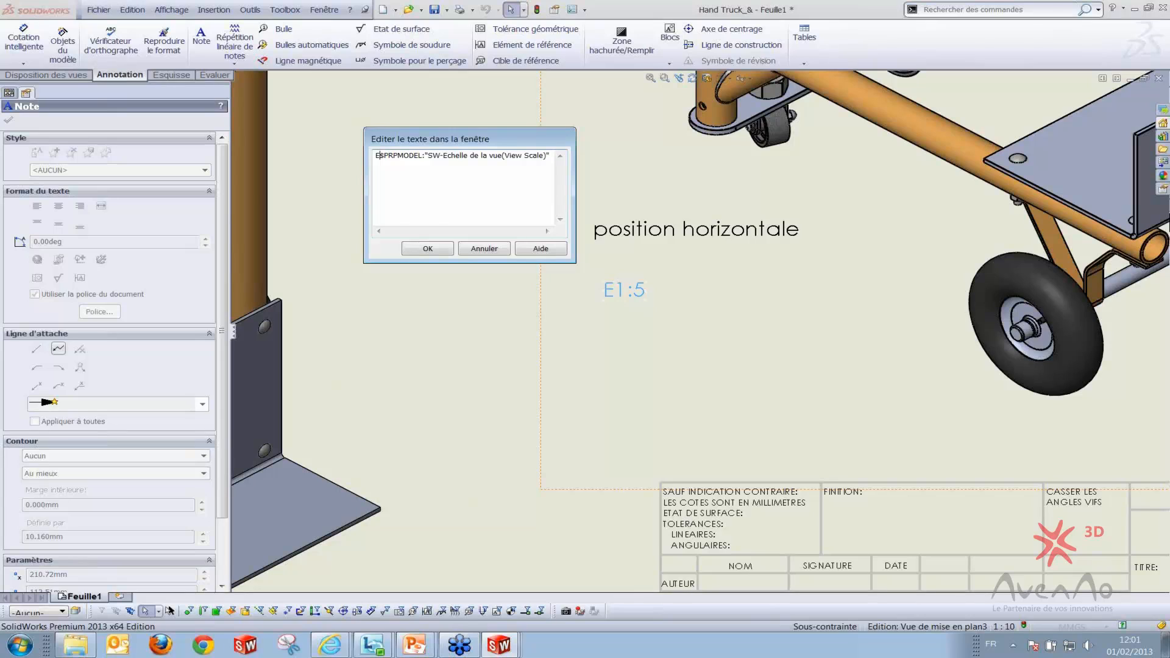
text(c)
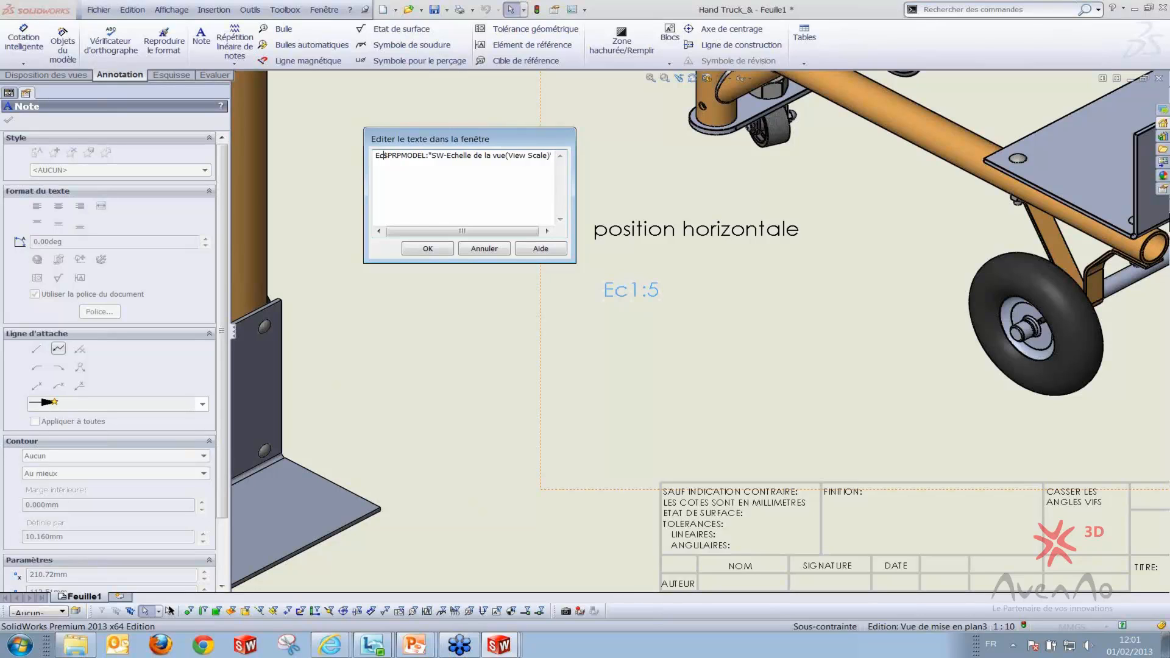
text(helle de la vue :)
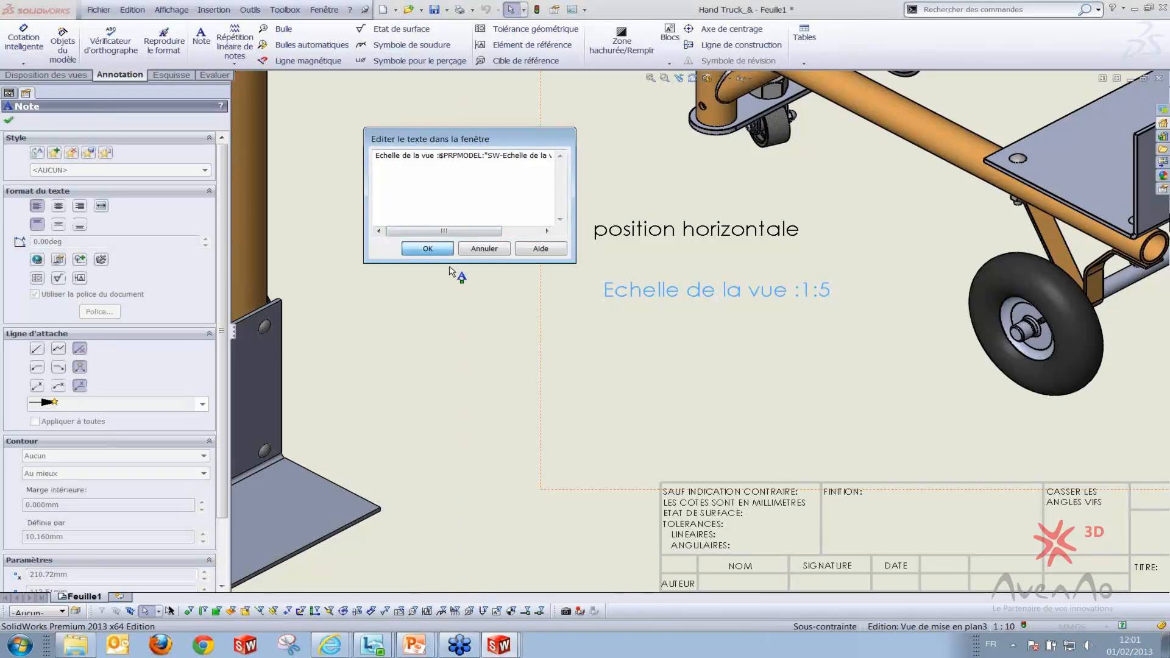
Accept the edited view scale note text and move the note up, left-aligned beneath the position horizontale note
click(428, 248)
click(701, 314)
drag(645, 297, 635, 281)
click(644, 317)
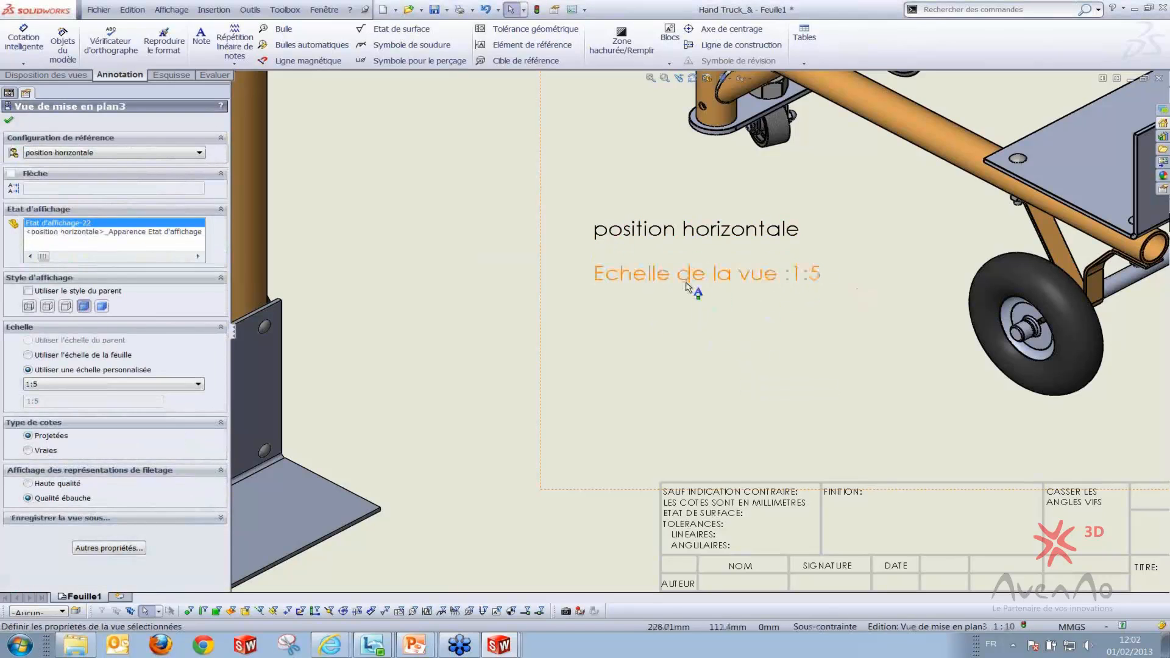
Create a block from the configuration name note and the view scale note, keeping the default insertion point
scroll(787, 332, up, 1)
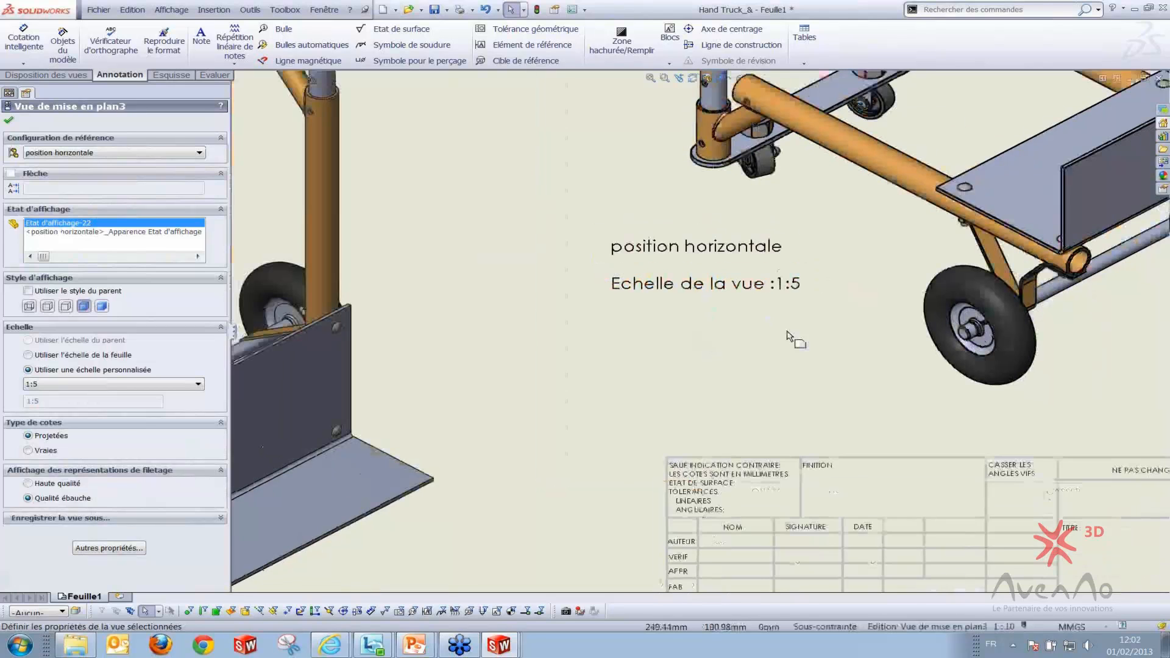
scroll(787, 332, down, 1)
scroll(663, 271, up, 1)
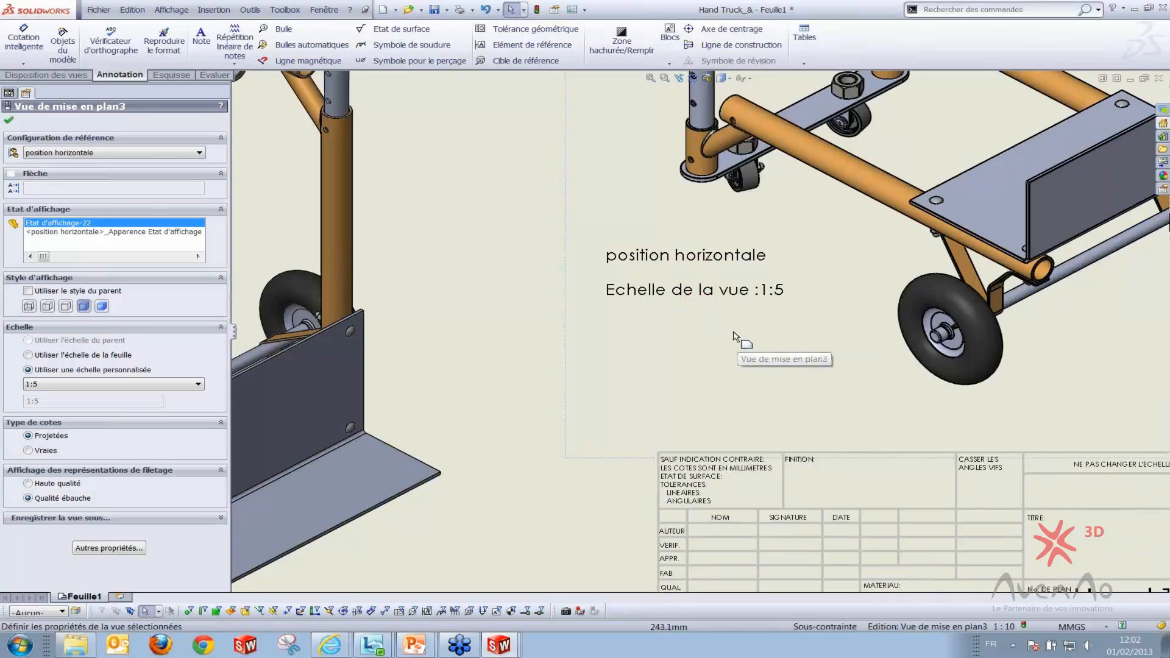
middle_drag(720, 333, 669, 336)
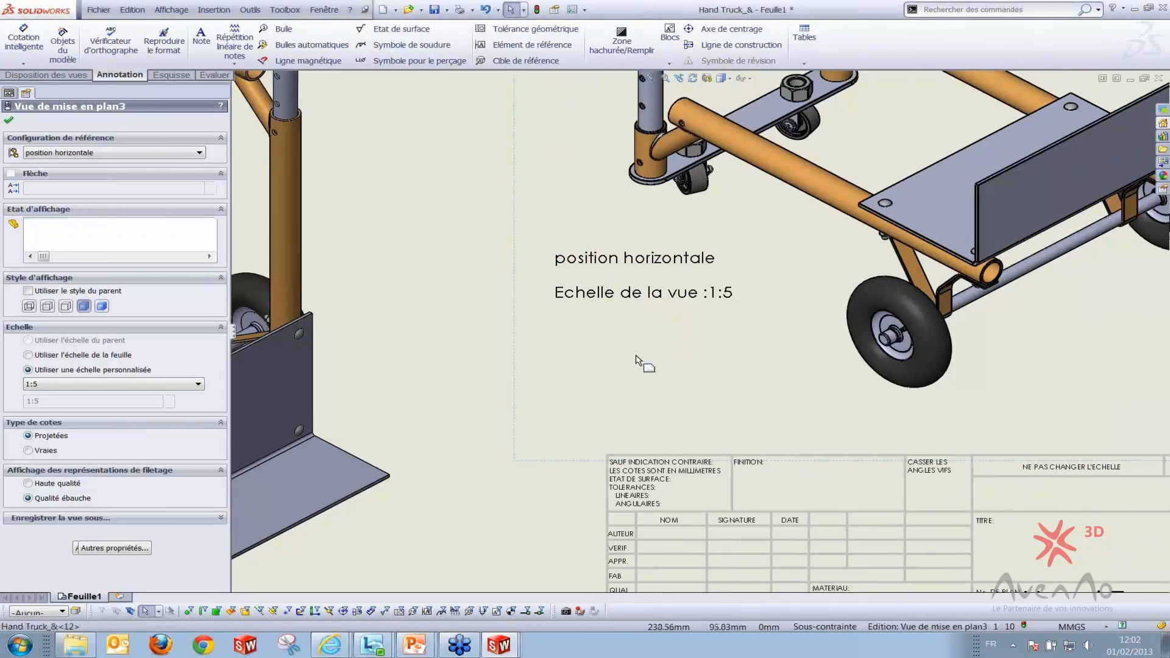
click(637, 262)
click(484, 333)
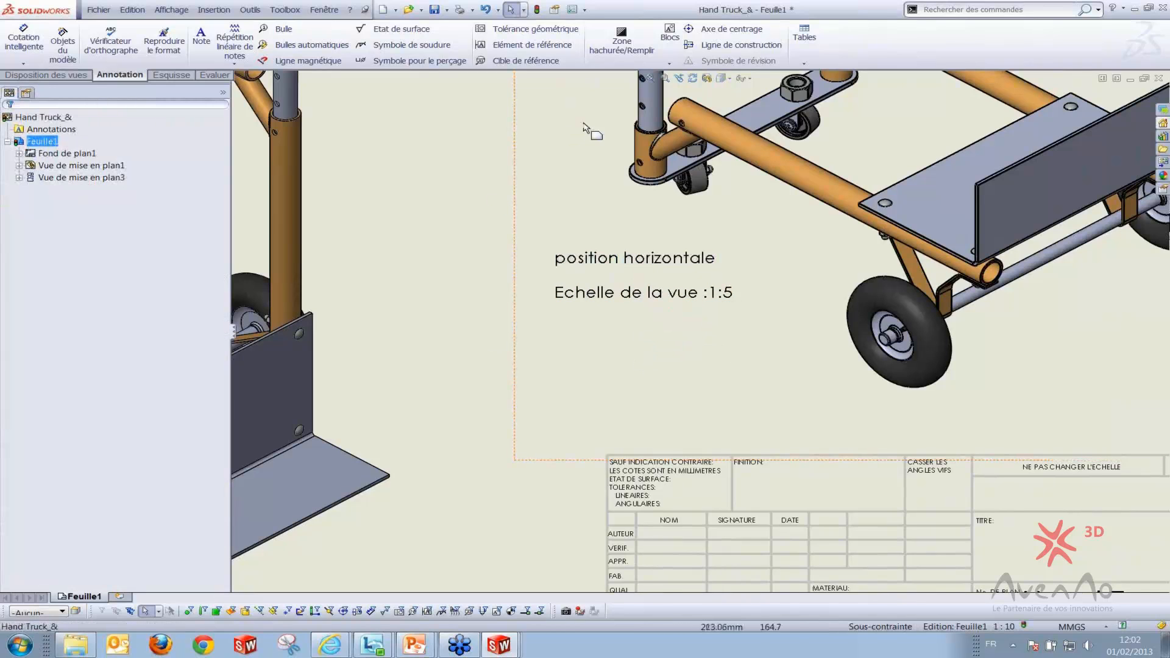
click(674, 43)
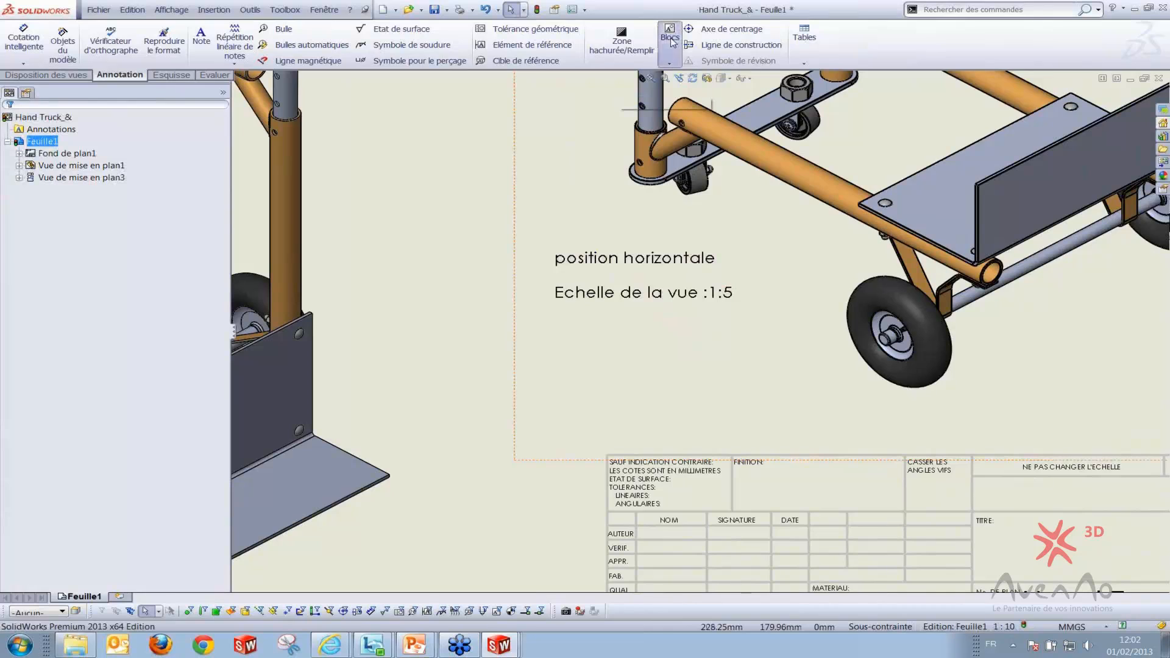
click(673, 54)
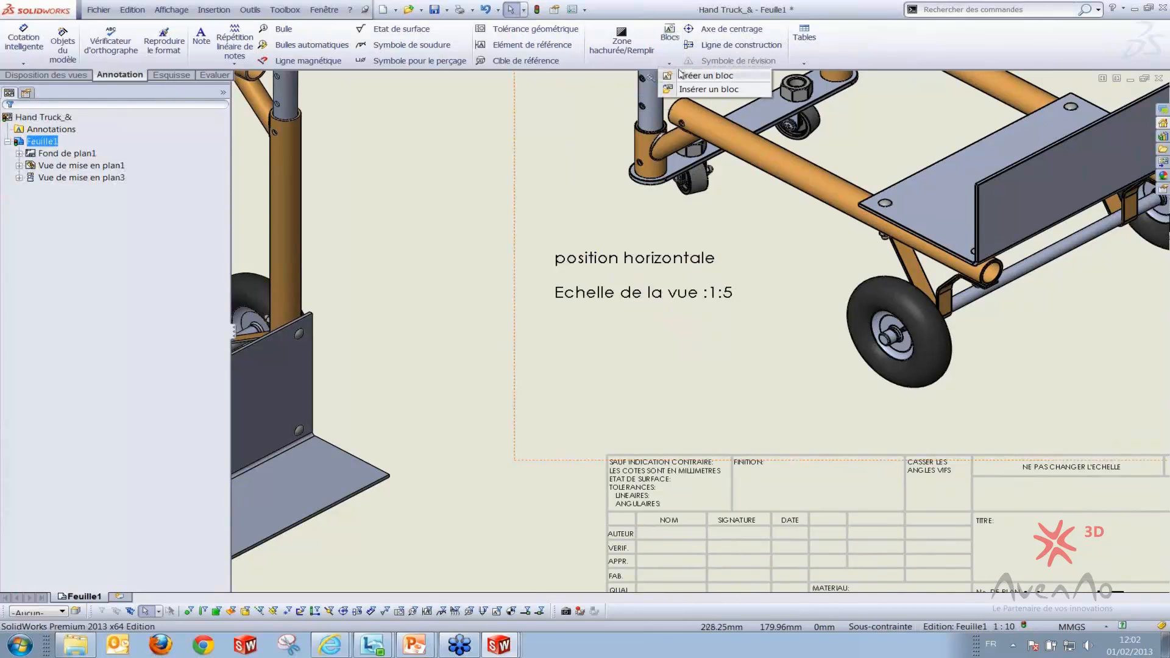
click(681, 78)
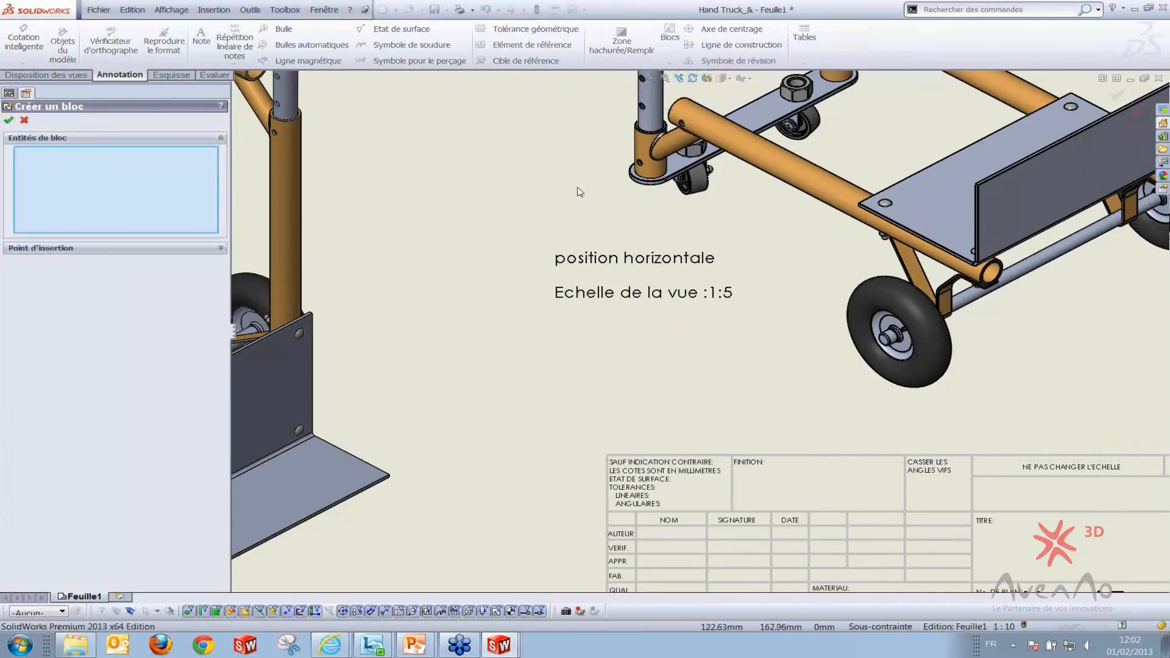
click(639, 259)
click(615, 298)
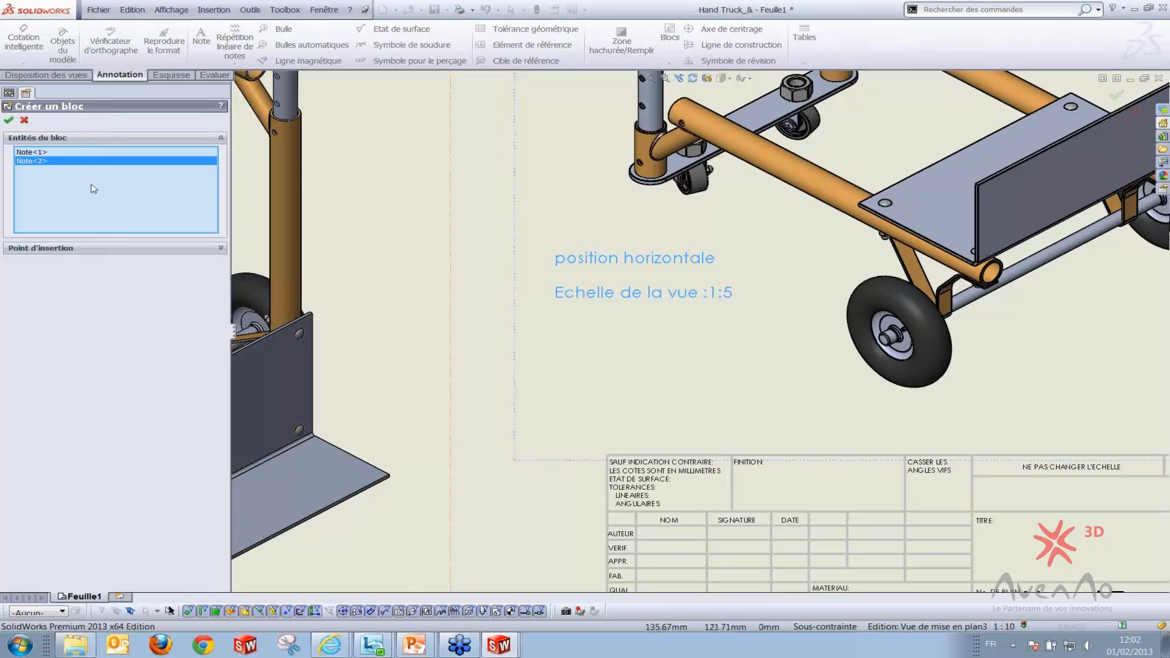
click(79, 249)
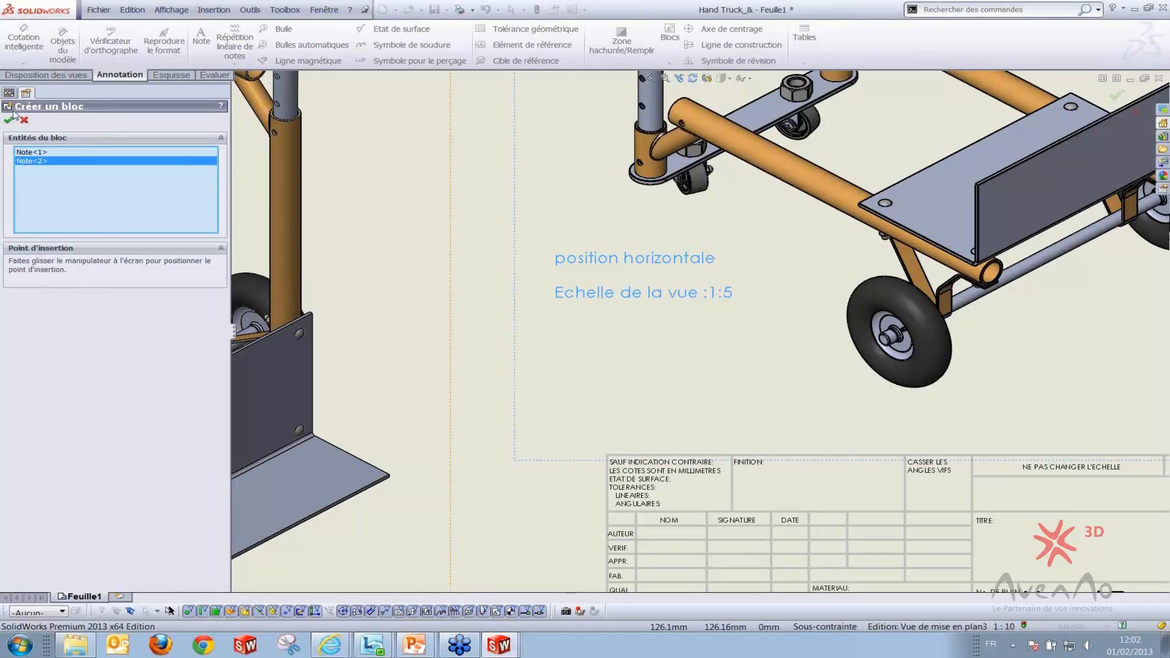
click(9, 121)
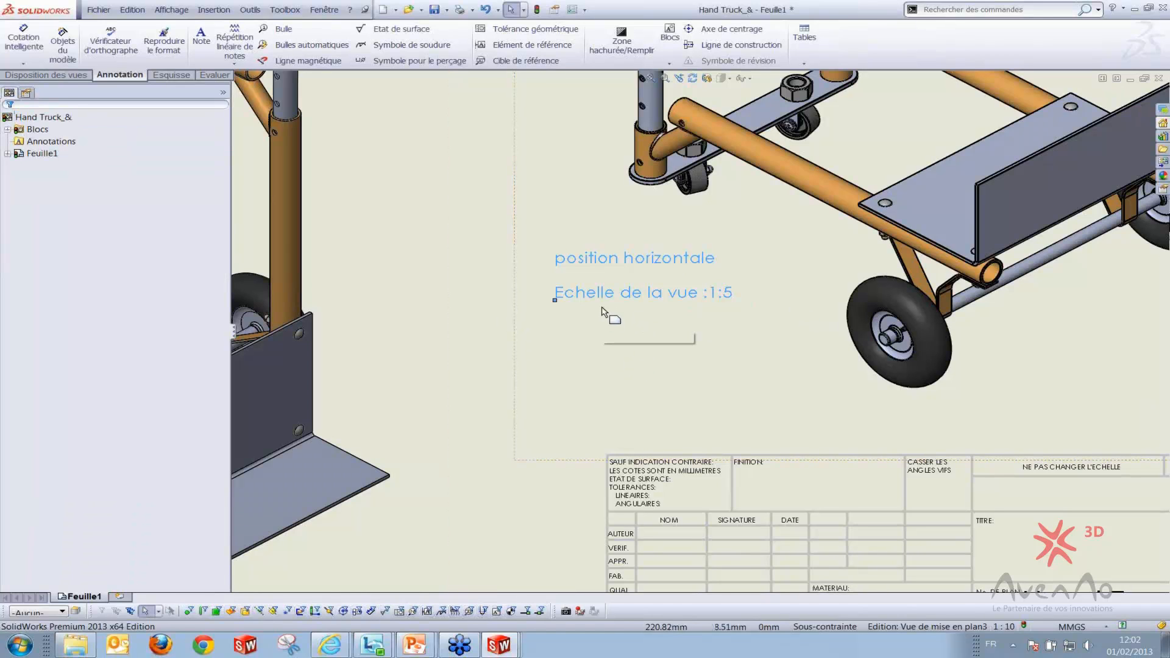
Open the block holding the configuration name and view scale for editing, and exit the block editor
click(551, 294)
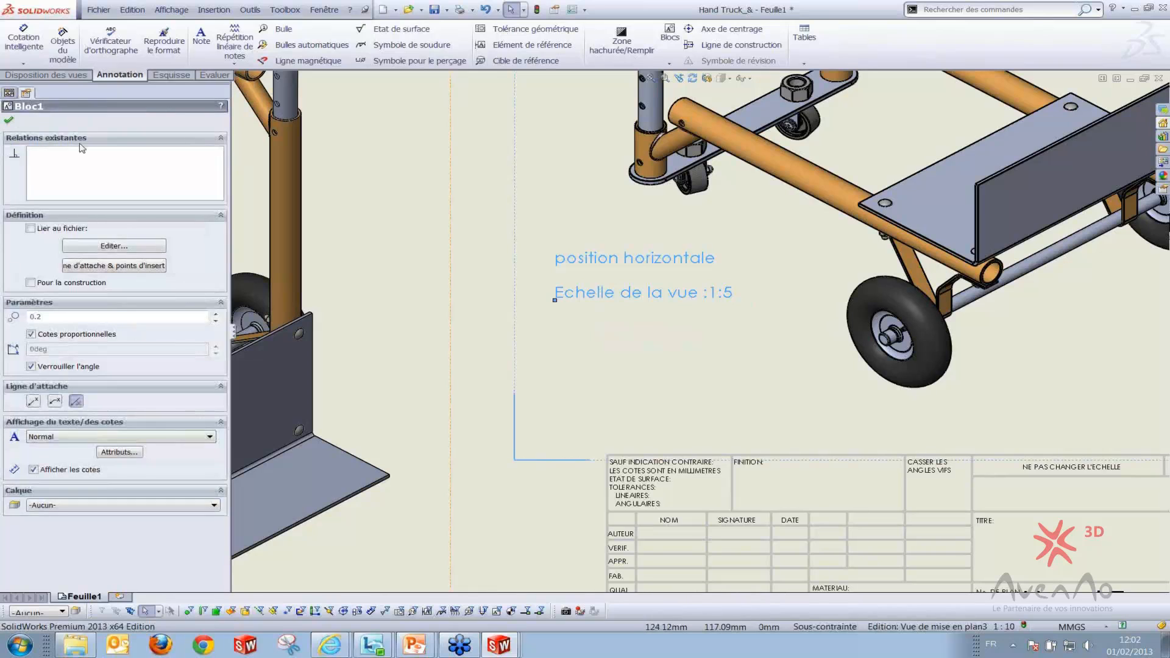
click(92, 251)
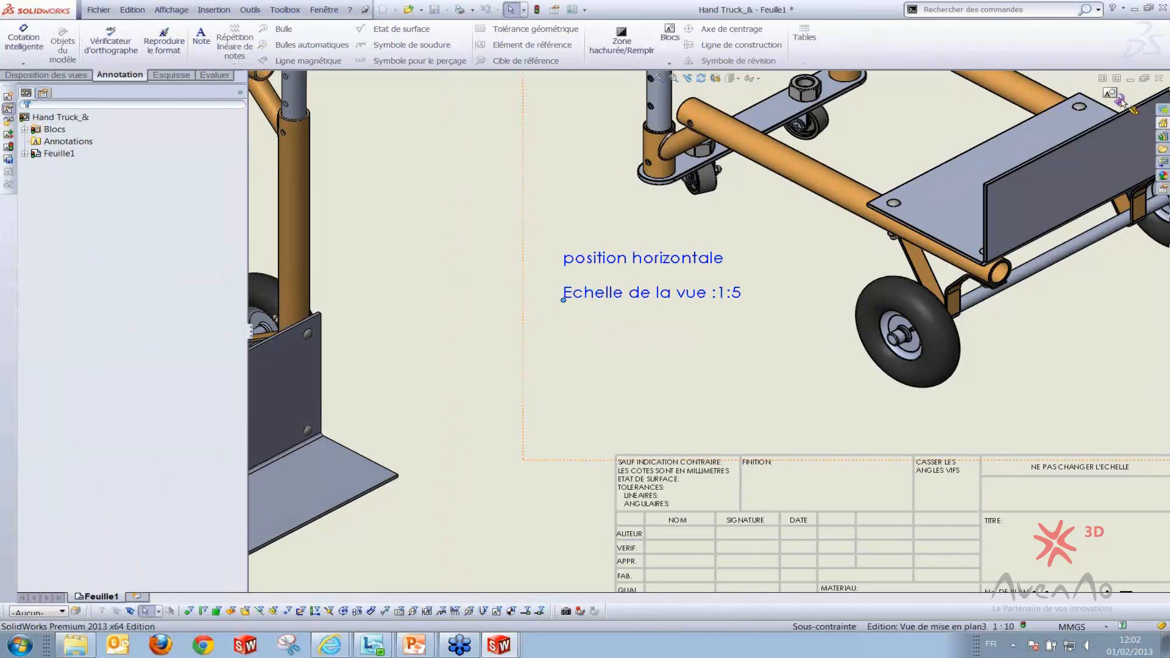
click(1120, 99)
Edit the block's leader and insertion points, and save the block as "Echelle + configue" in the Bloc folder
click(610, 292)
click(103, 266)
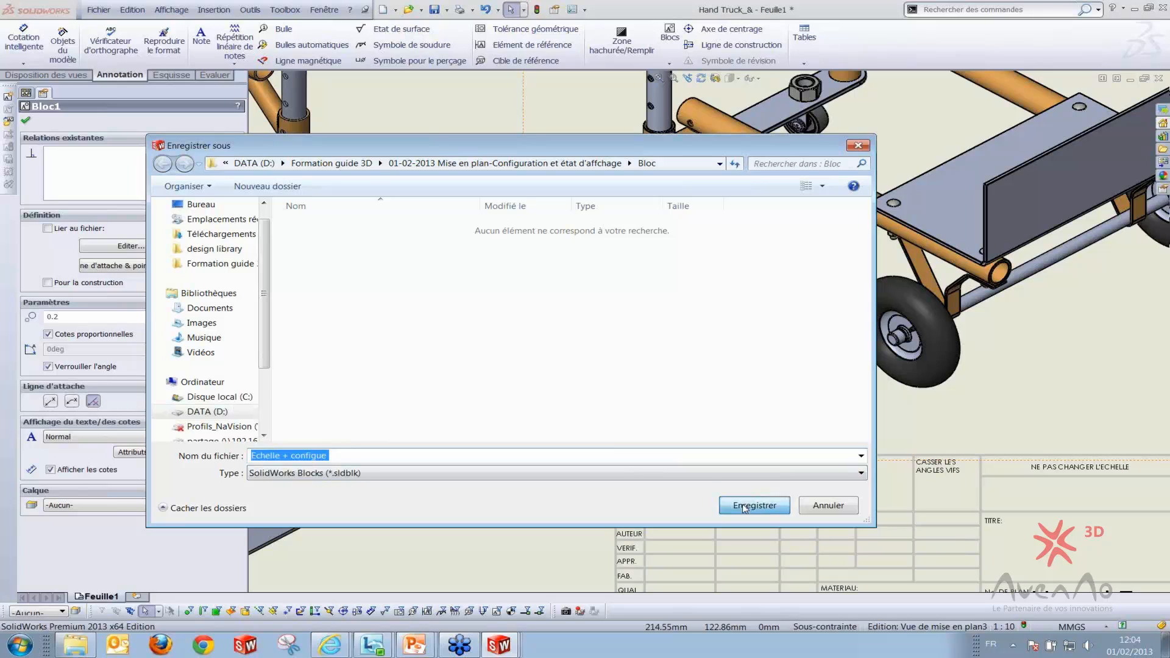
click(744, 507)
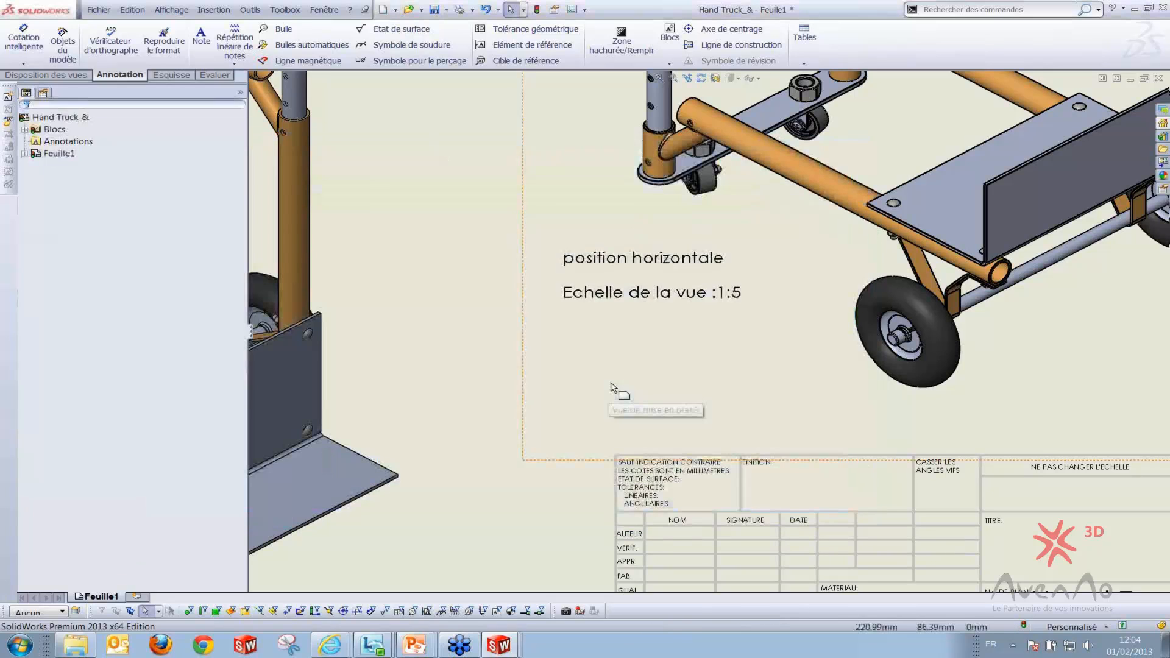
Delete the configuration and scale block from the horizontal position view
click(617, 261)
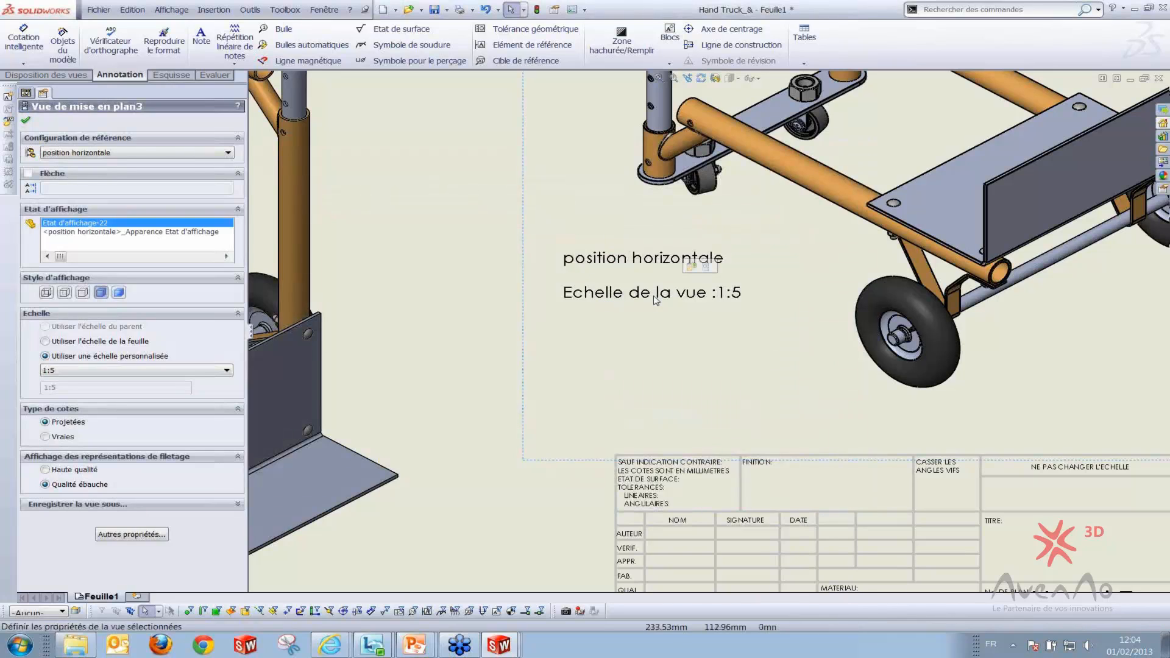
click(588, 271)
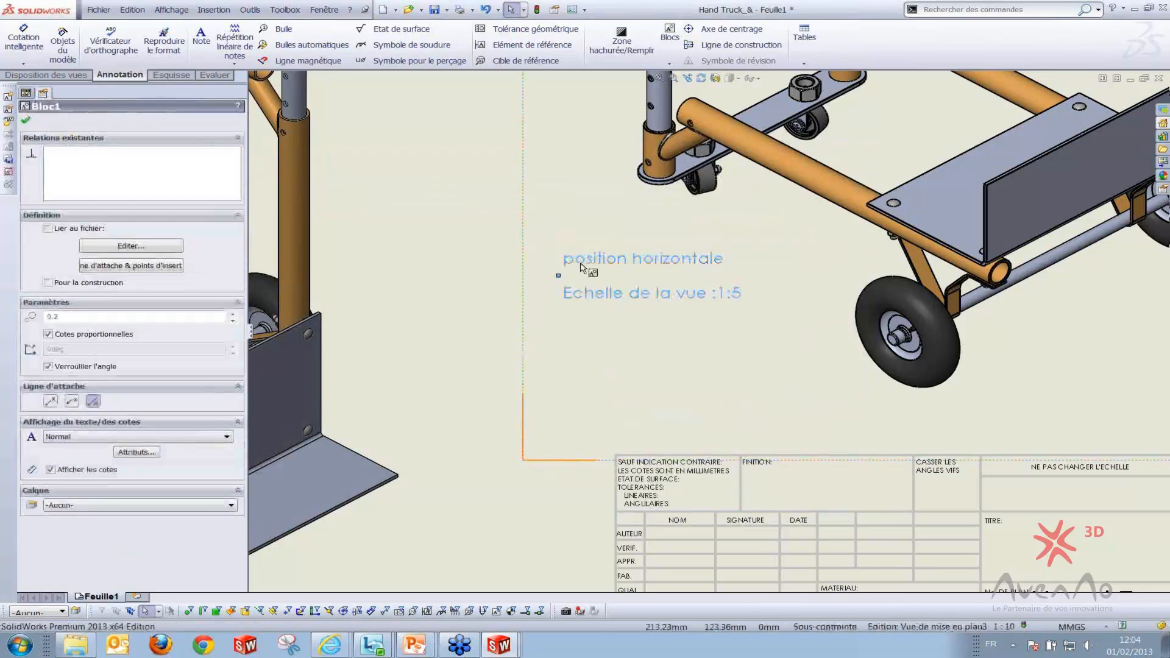
key(Delete)
Load "Echelle + configue.SLDBLK" from the Bloc folder of the 01-02-2013 training folder for block insertion
click(670, 55)
click(684, 90)
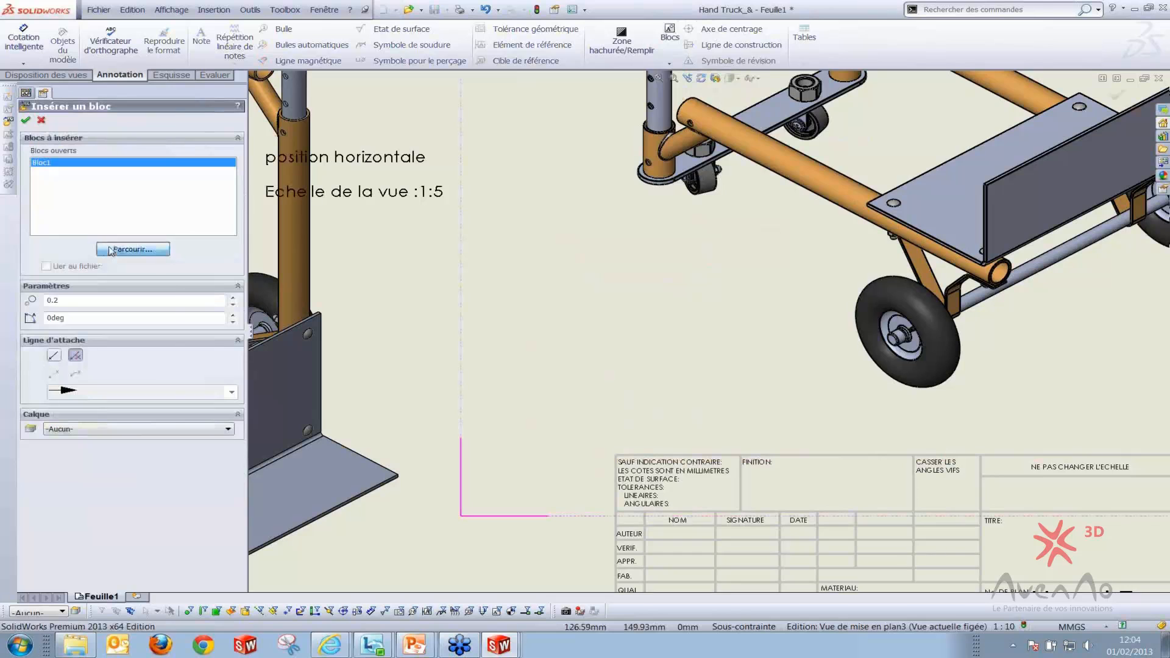
click(110, 250)
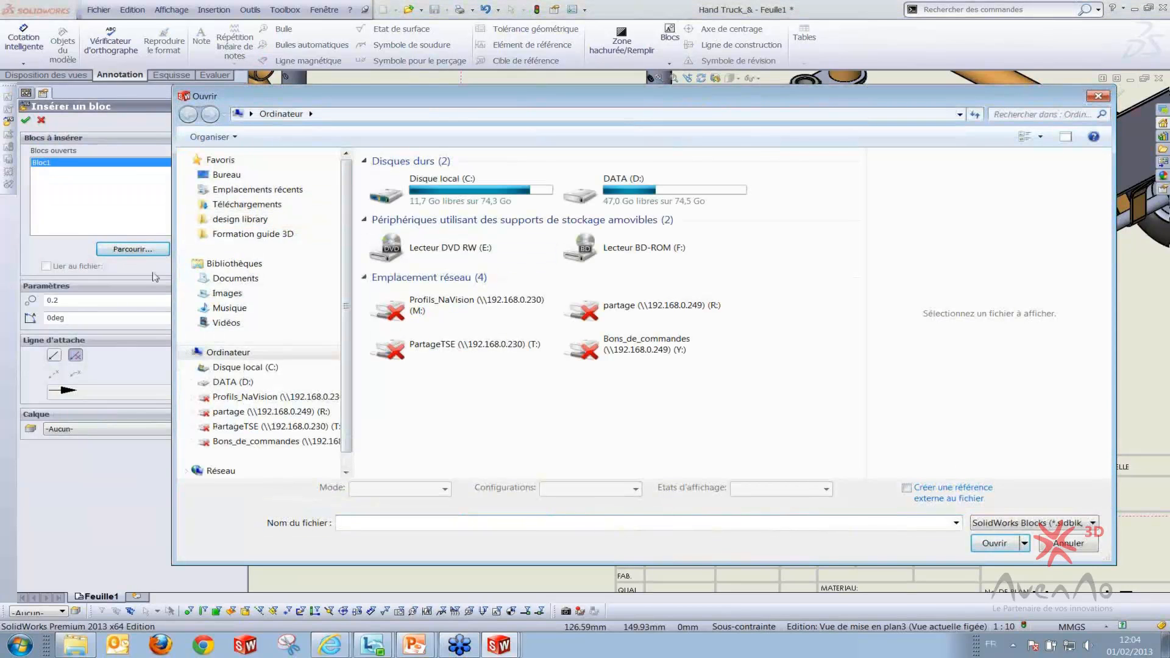
click(247, 234)
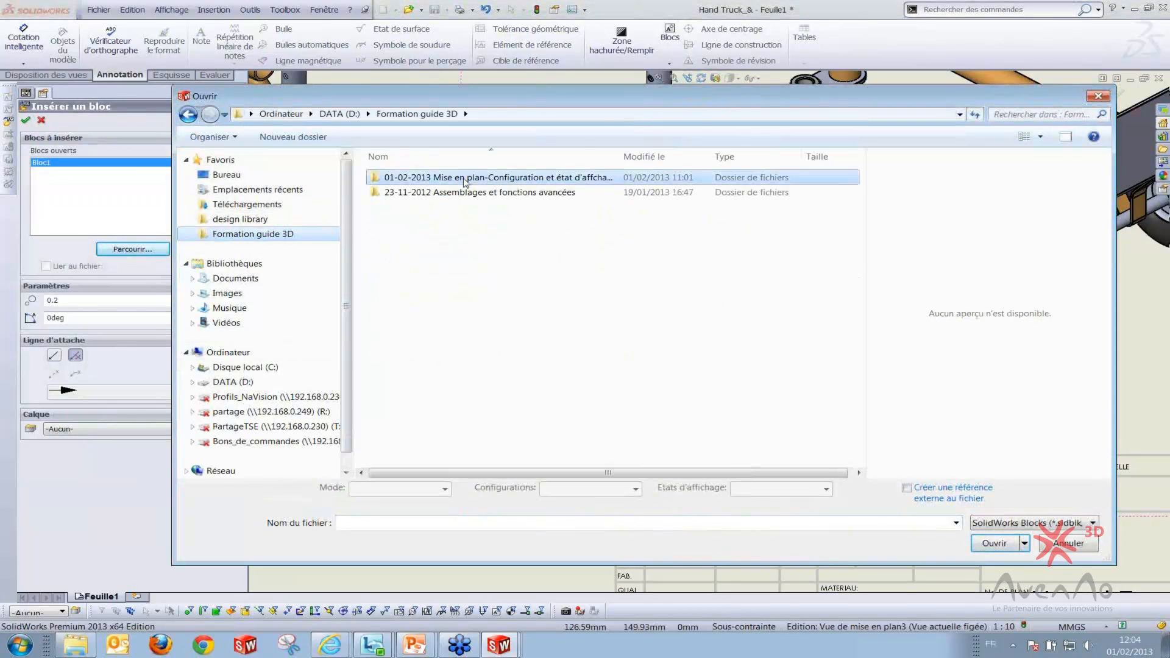
double_click(465, 177)
double_click(402, 178)
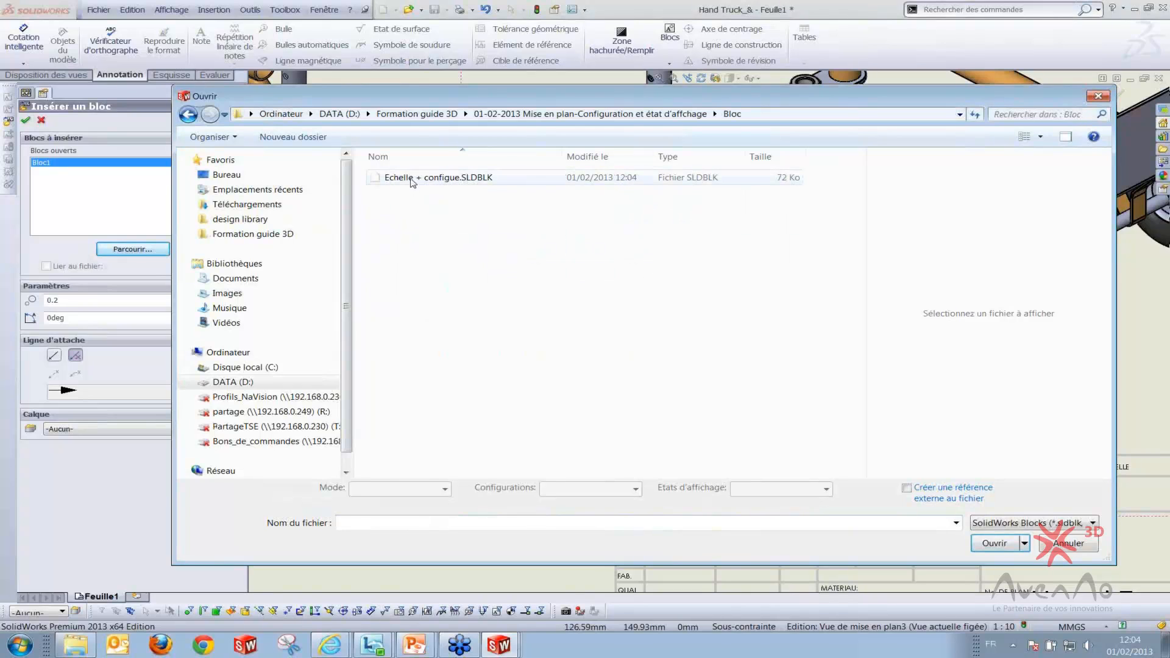
click(412, 178)
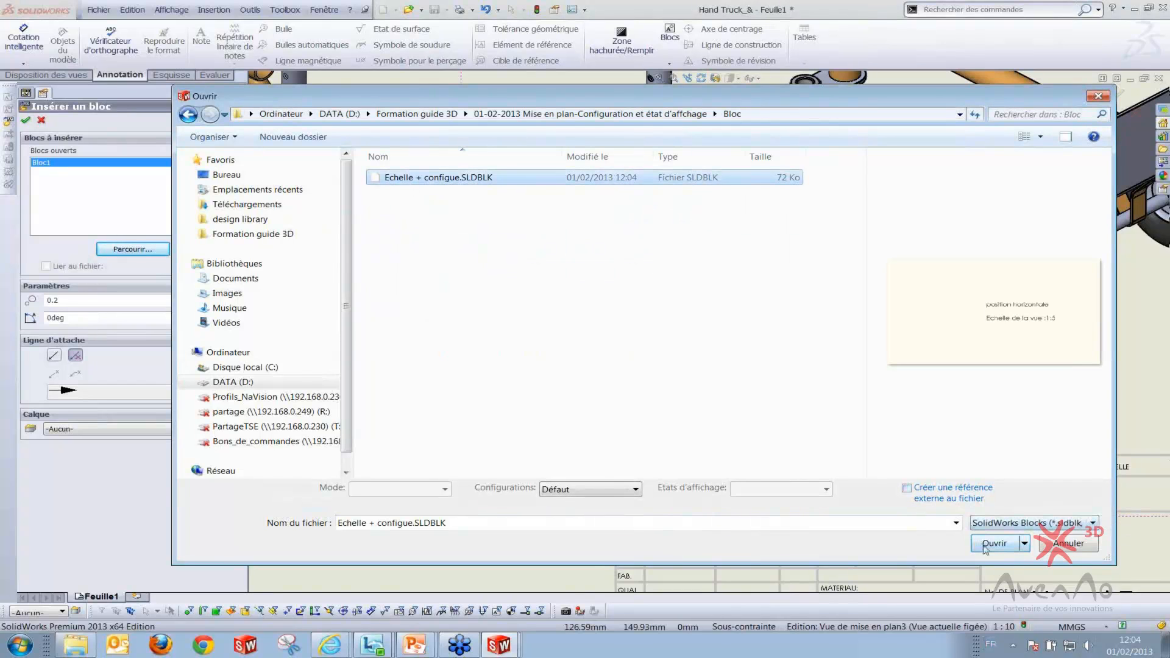
click(990, 544)
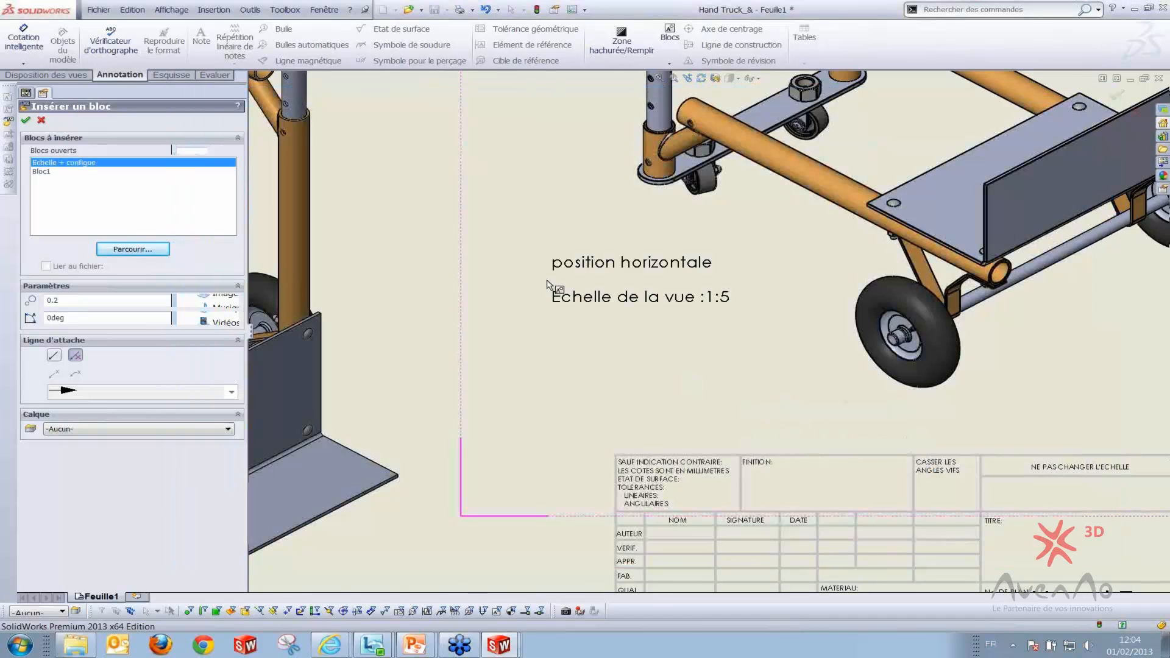
Place the "Echelle + configue" block in the horizontal position view and in the upright hand truck view
click(542, 273)
scroll(602, 348, up, 5)
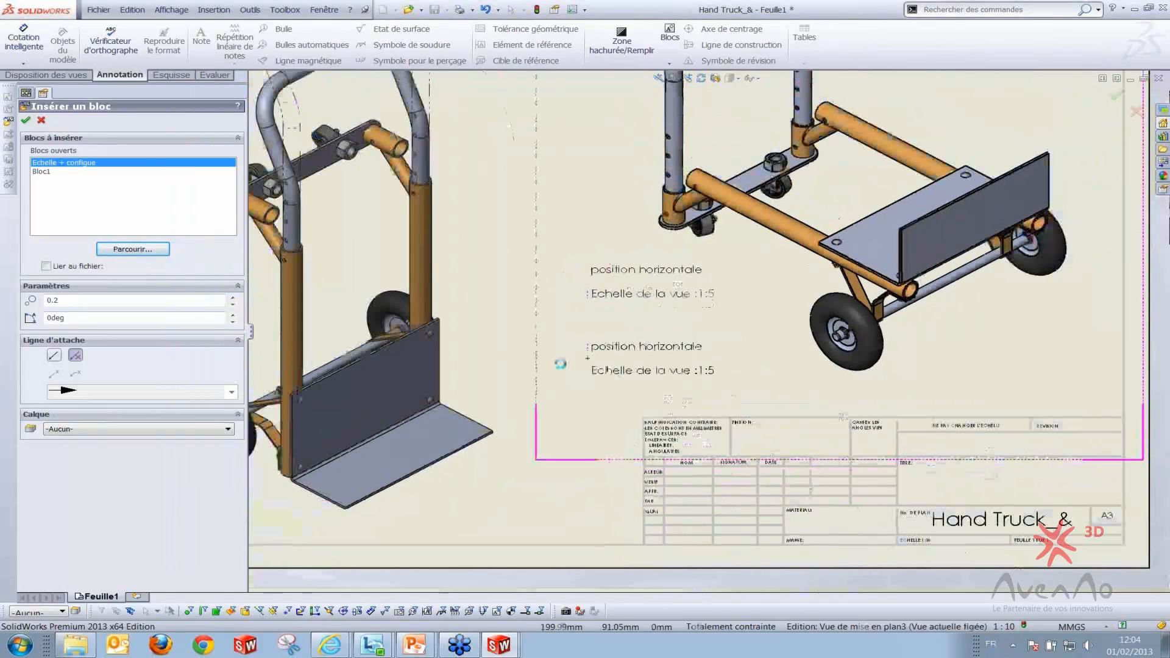
scroll(488, 475, down, 3)
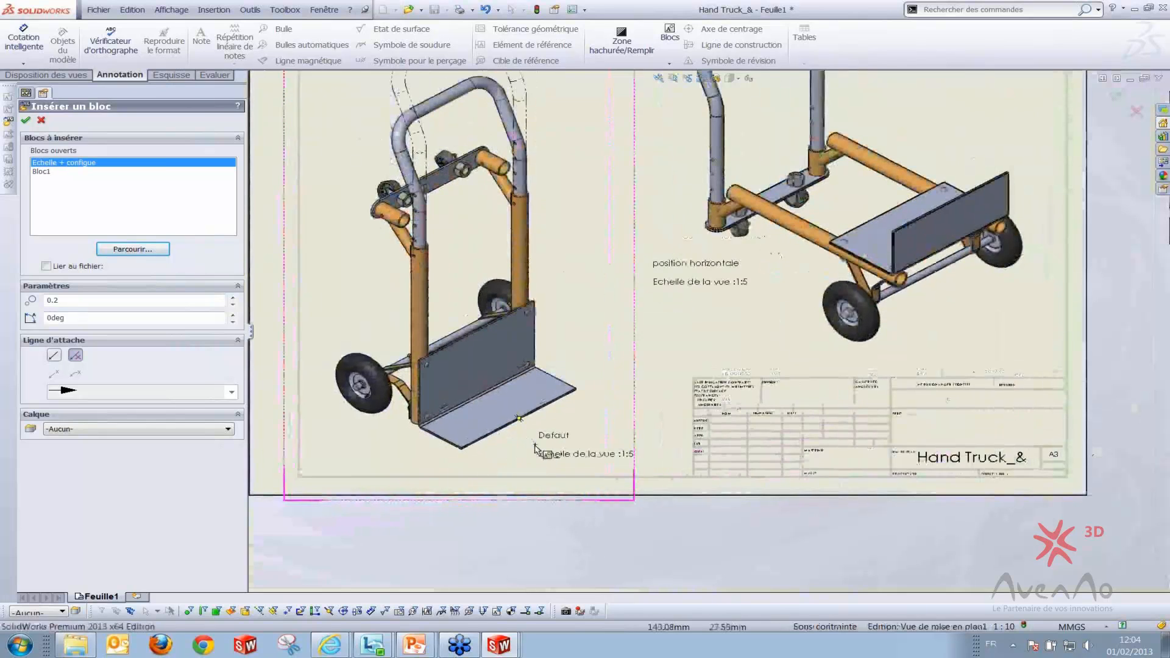
key(Escape)
Set the custom scale of the upright hand truck view to 1:10
scroll(587, 479, down, 1)
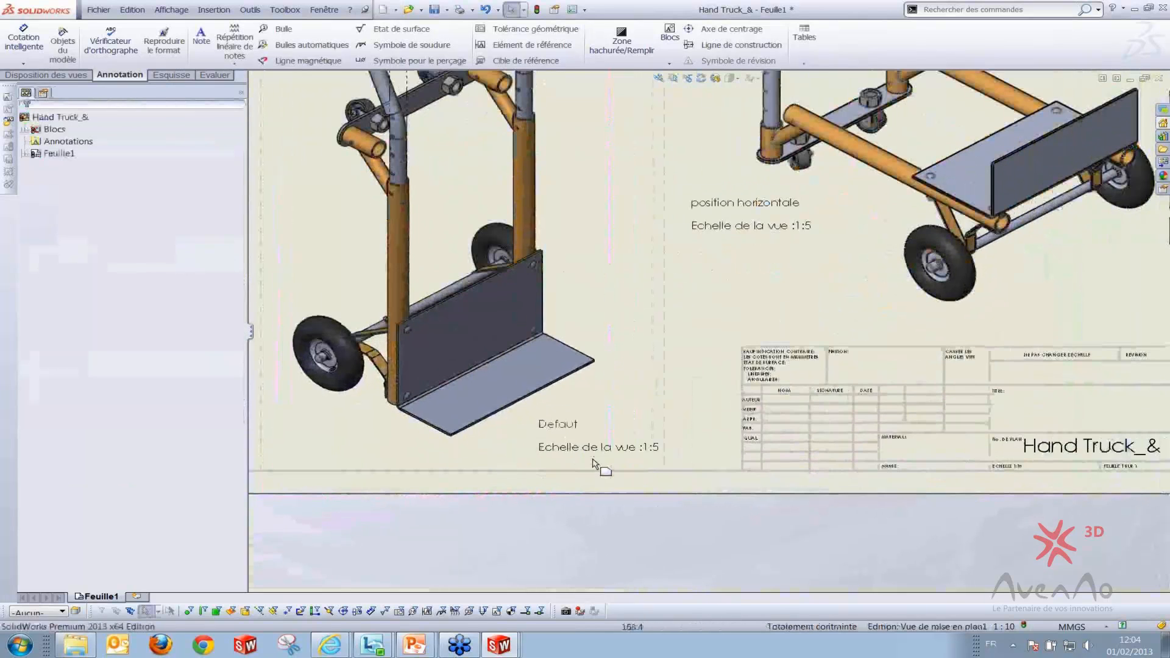
scroll(595, 463, down, 1)
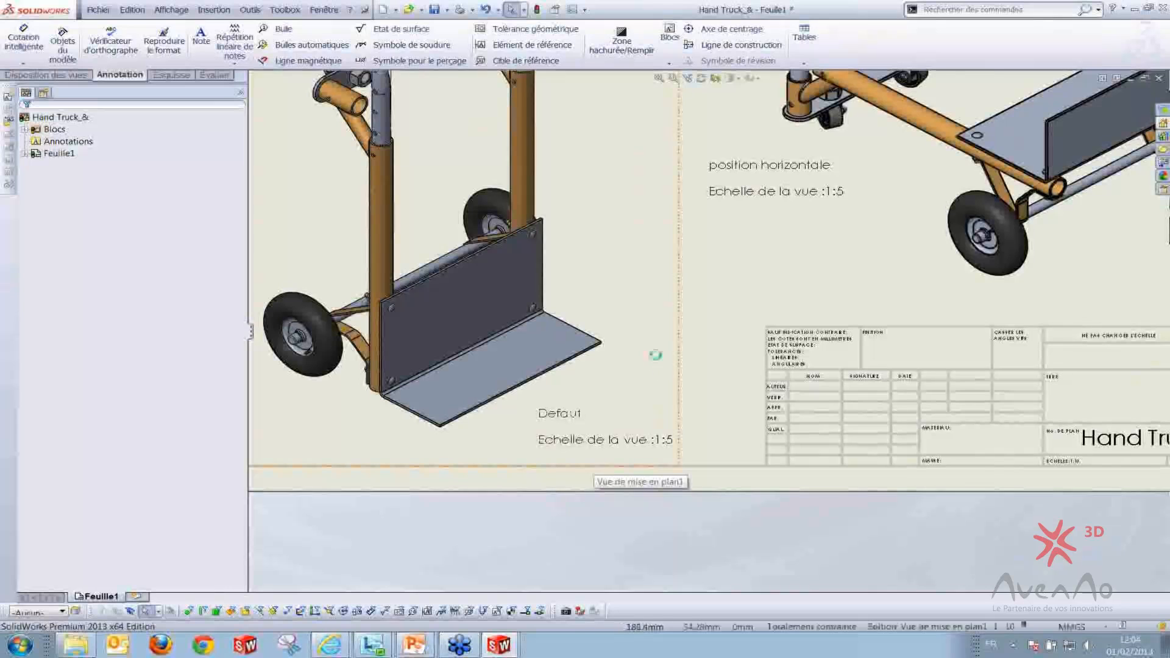
scroll(651, 363, up, 2)
scroll(648, 364, down, 3)
click(645, 366)
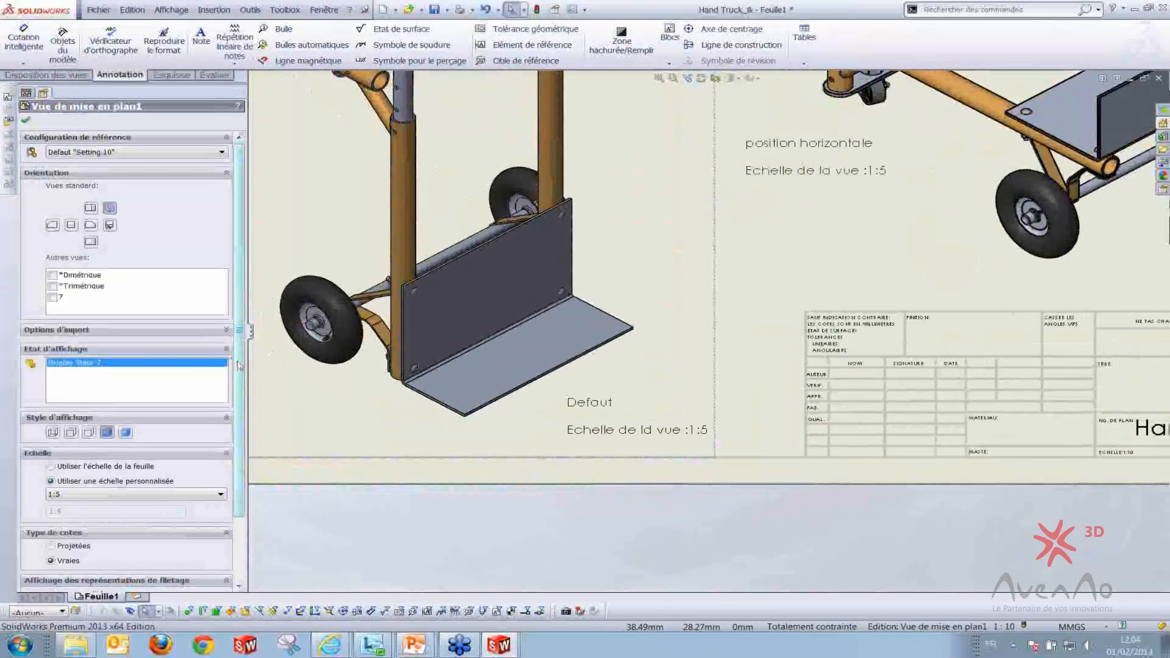
scroll(183, 378, down, 2)
click(134, 420)
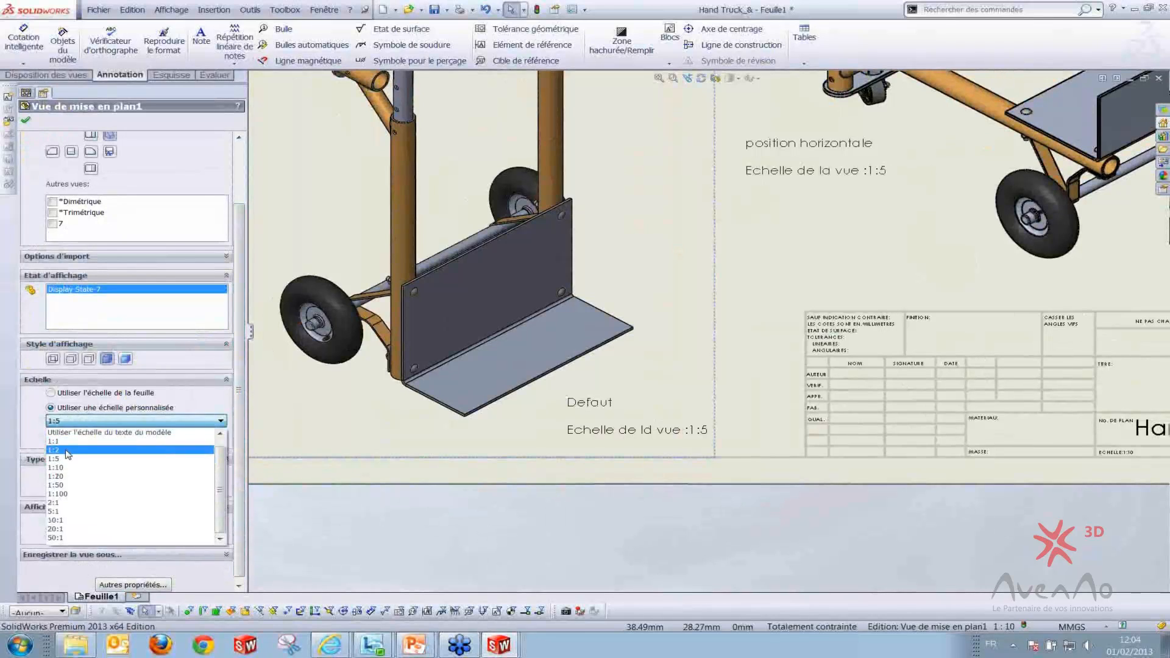
click(61, 468)
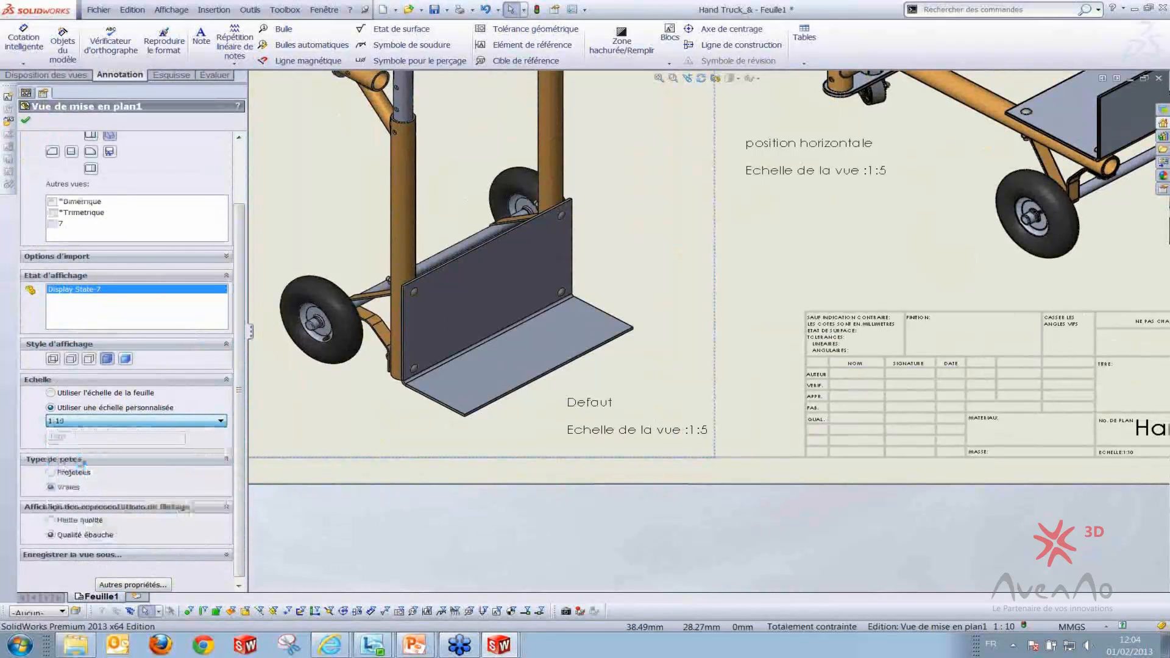
click(481, 467)
Reposition the configuration and scale block beside the blade in the upright hand truck view
click(523, 281)
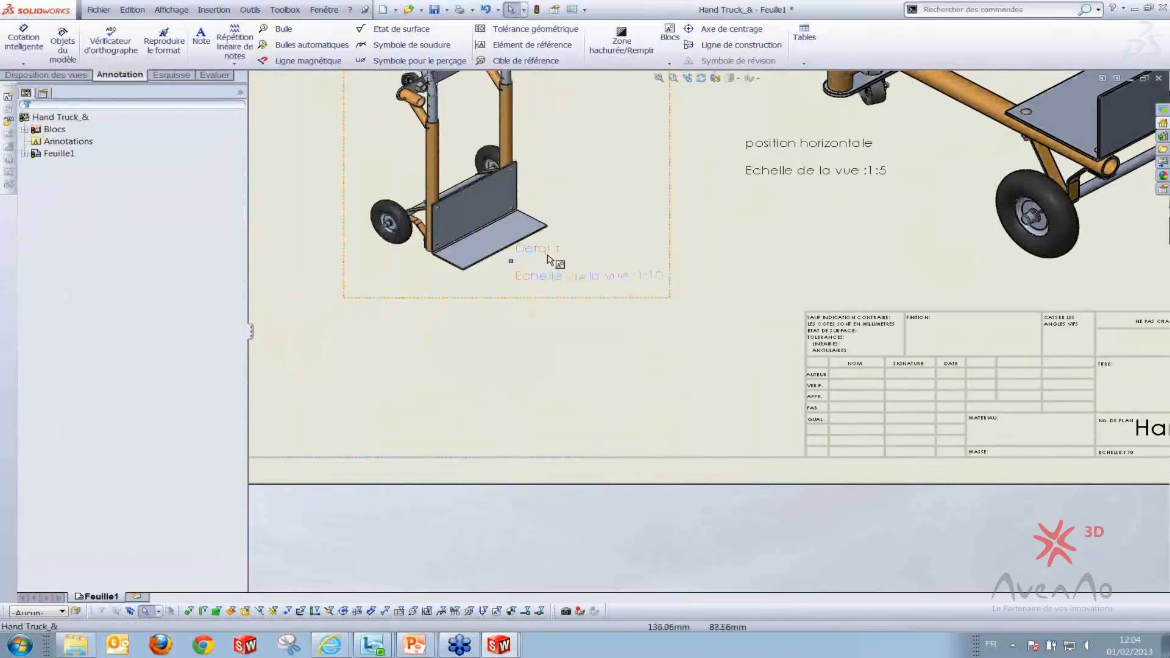
click(522, 261)
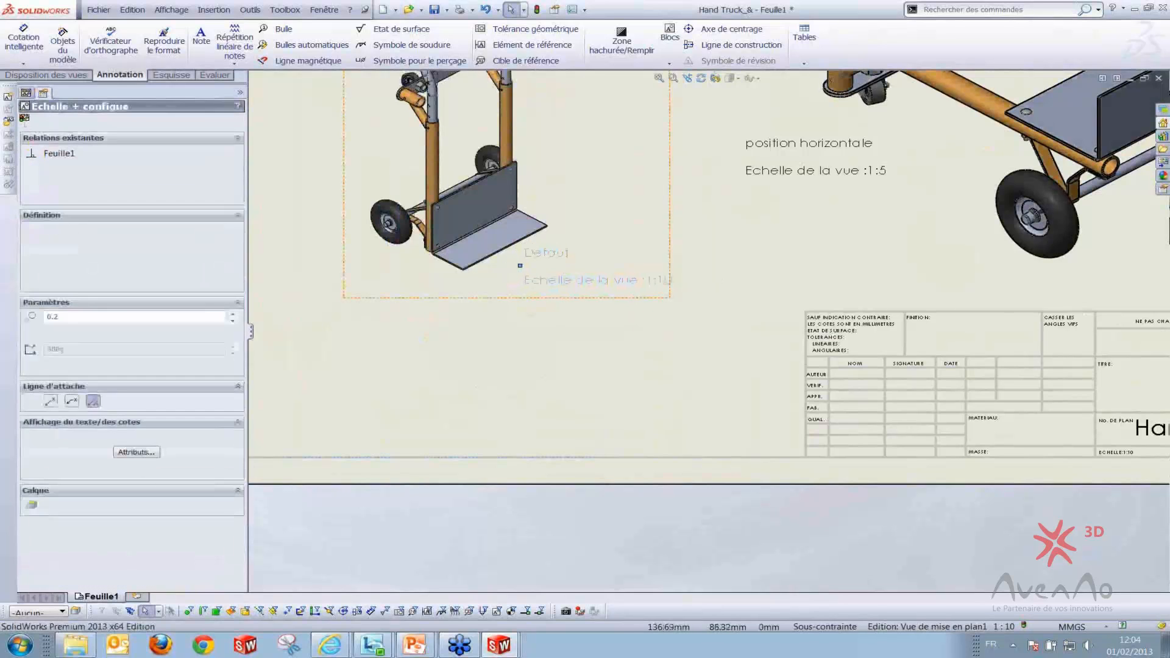
click(529, 372)
Set the upright view's reference configuration to "Position vertical basse"
click(448, 284)
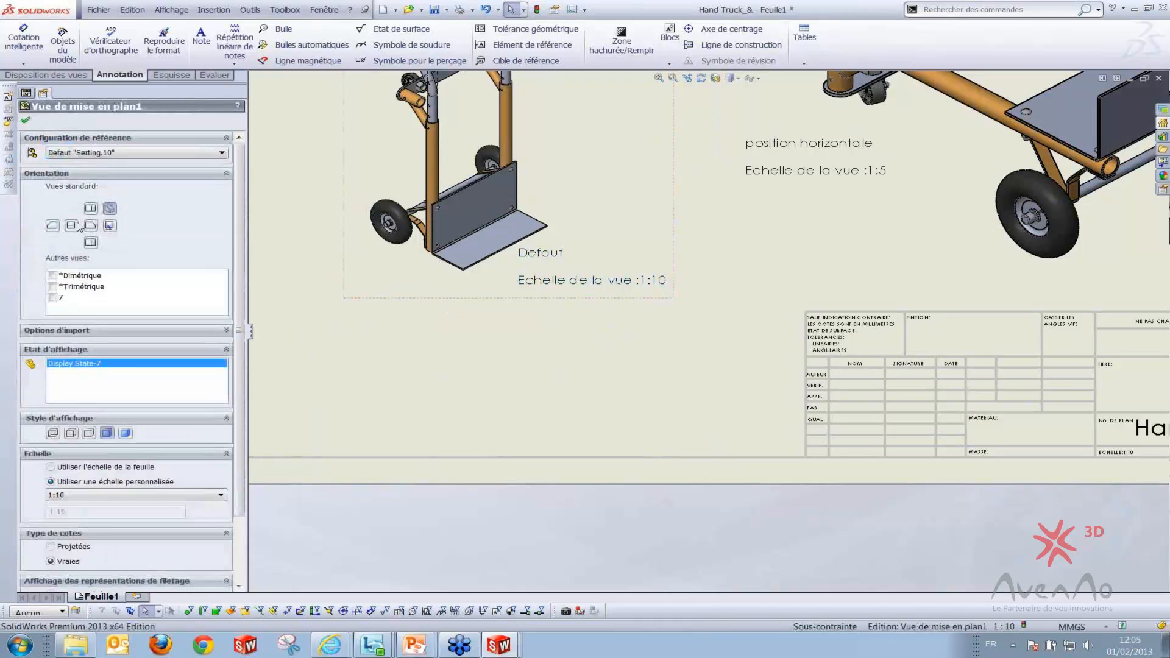
click(91, 153)
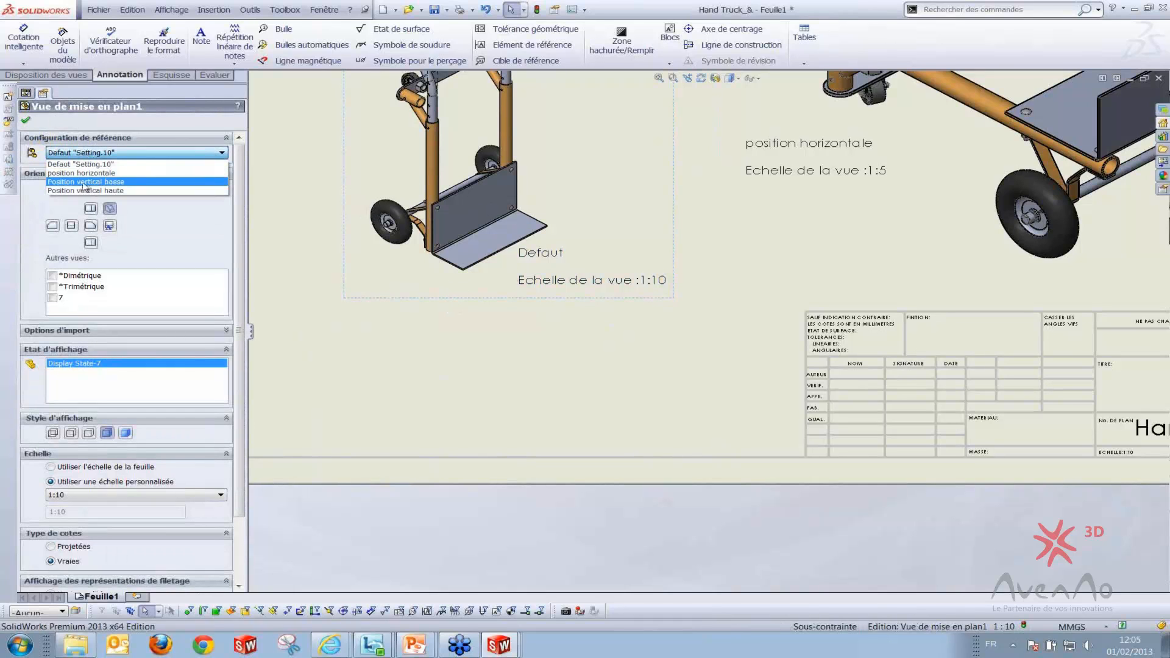
click(87, 183)
click(436, 303)
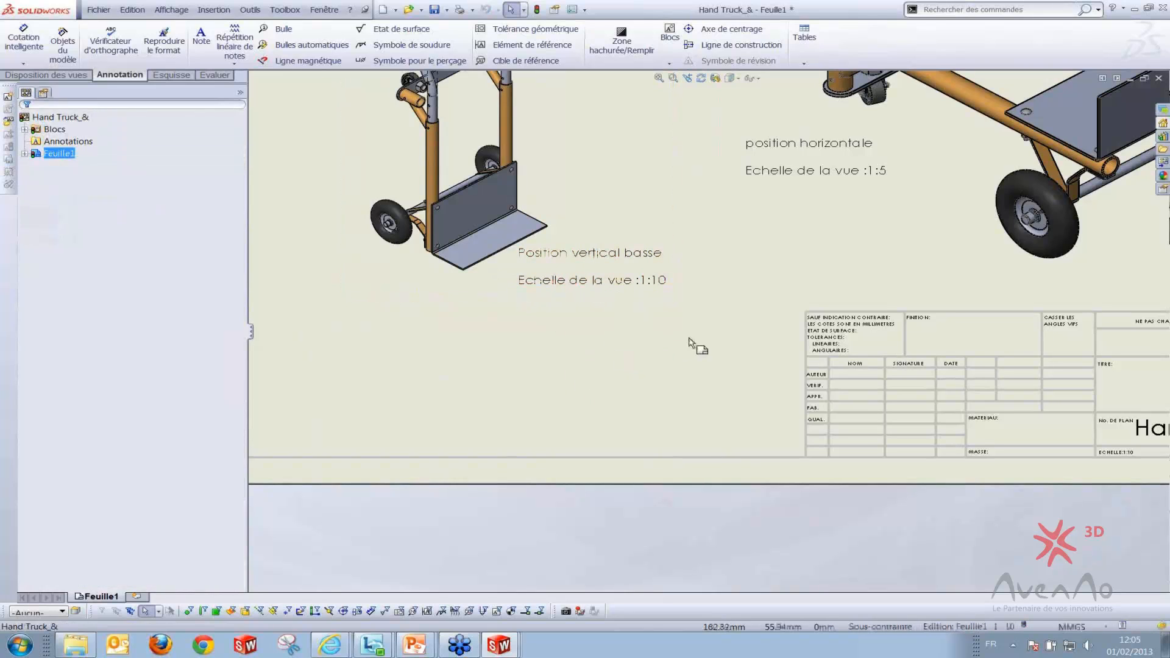
middle_drag(679, 352, 650, 396)
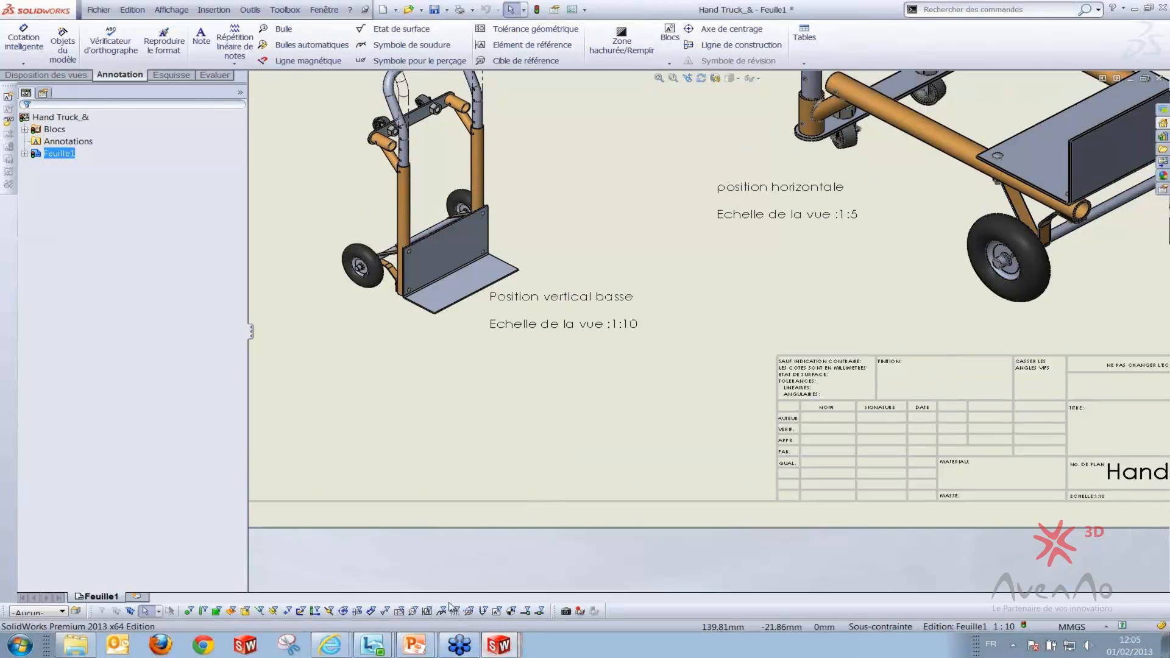
Switch to the PowerPoint slide on section view types, reveal its drawing example, and return to SolidWorks
key(ctrl+Tab)
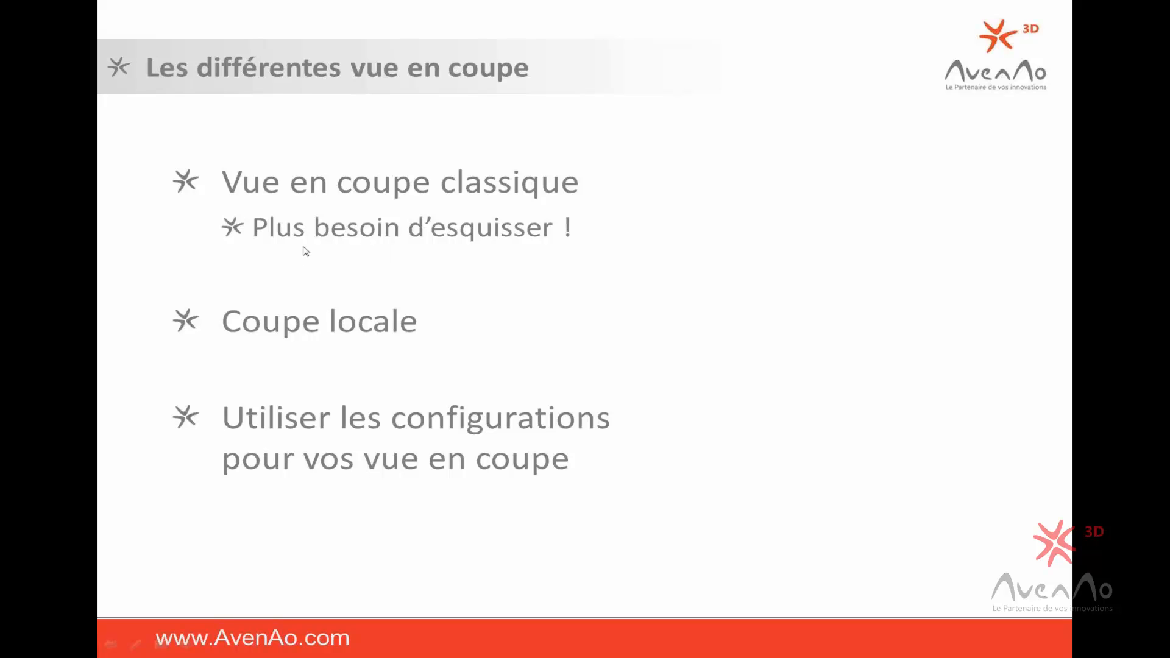
click(431, 253)
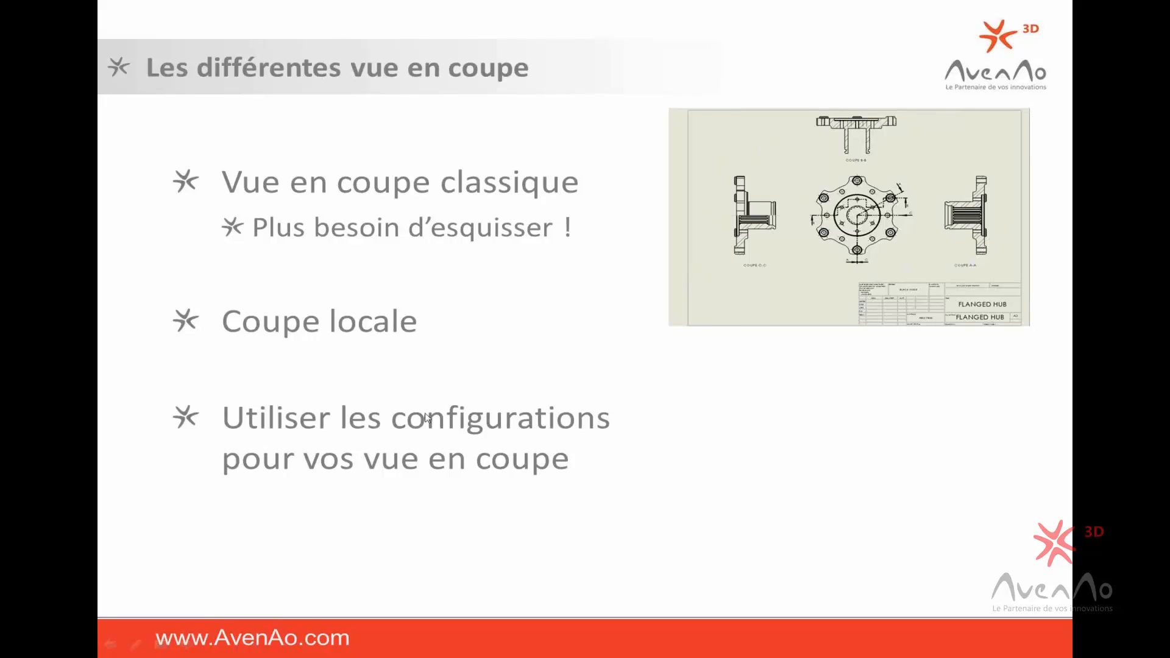
key(alt+Tab)
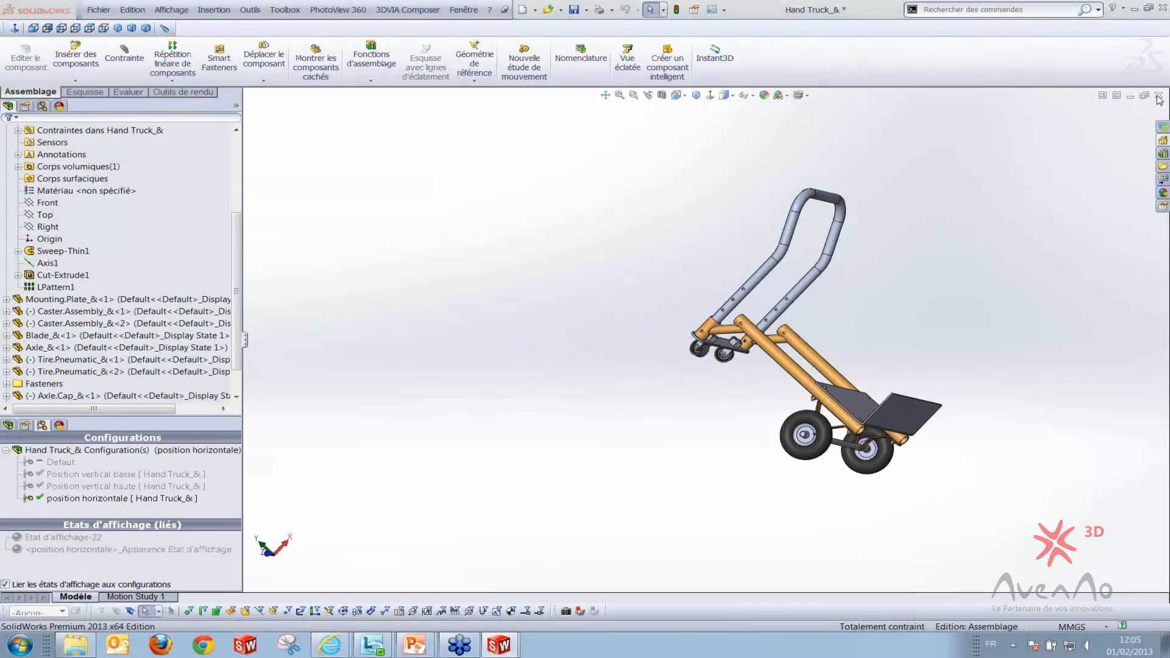
Close the Hand Truck_& assembly, saving all modified documents
click(1159, 96)
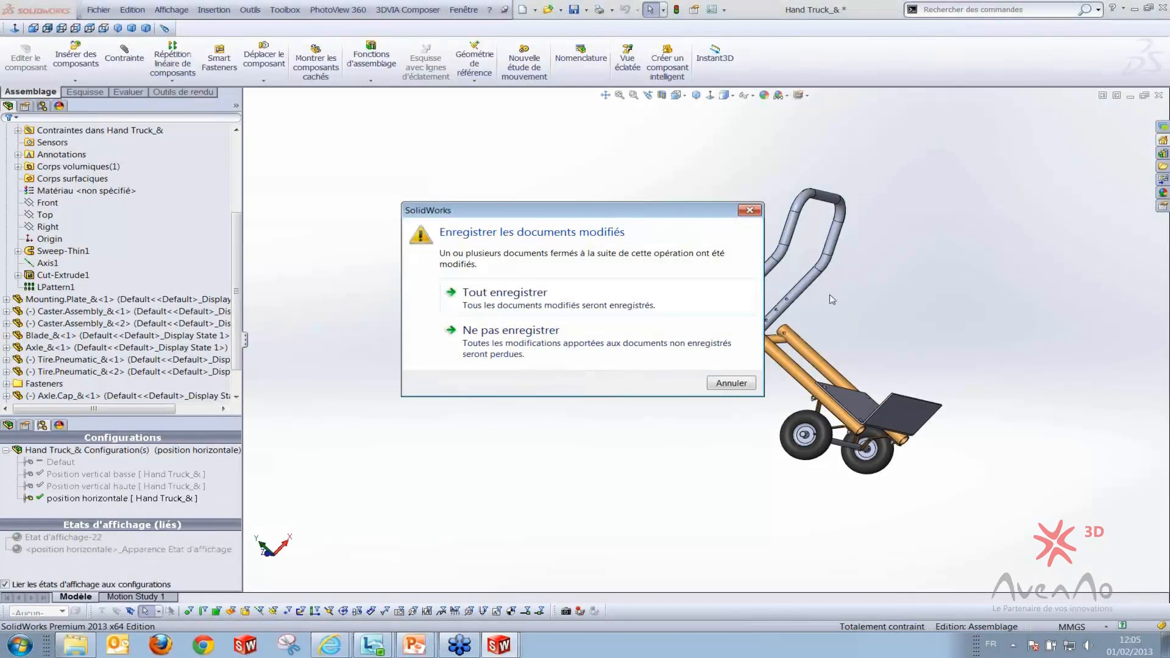
click(557, 292)
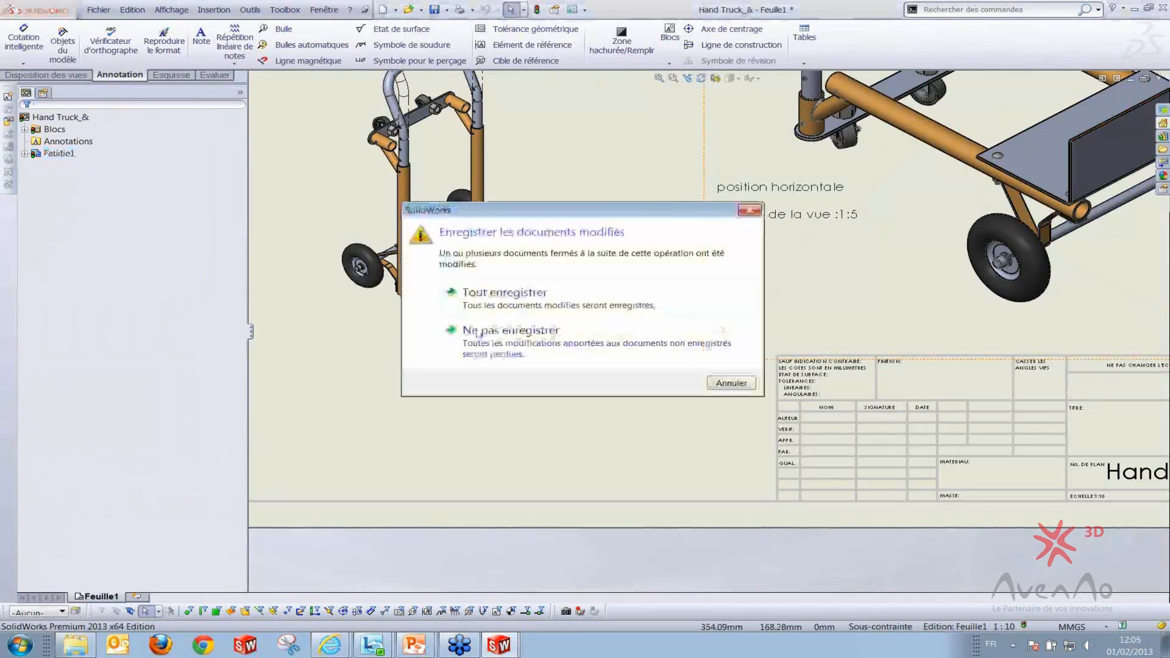
Cancel saving the Hand Truck_& drawing and close it without saving its changes
click(461, 294)
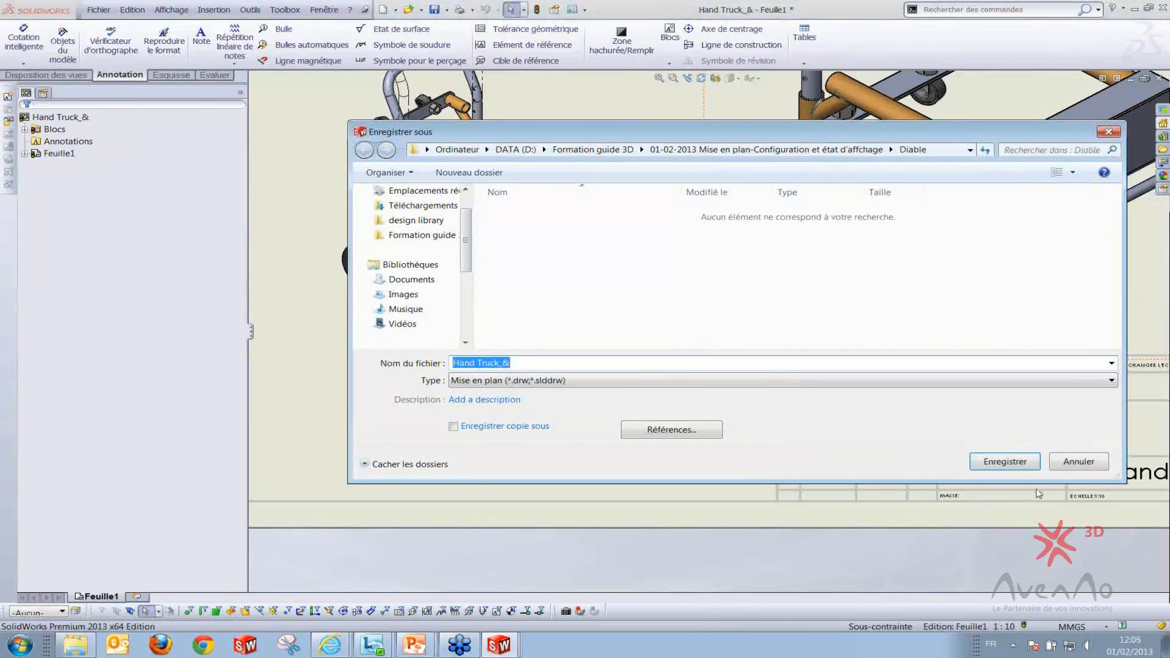
click(1063, 466)
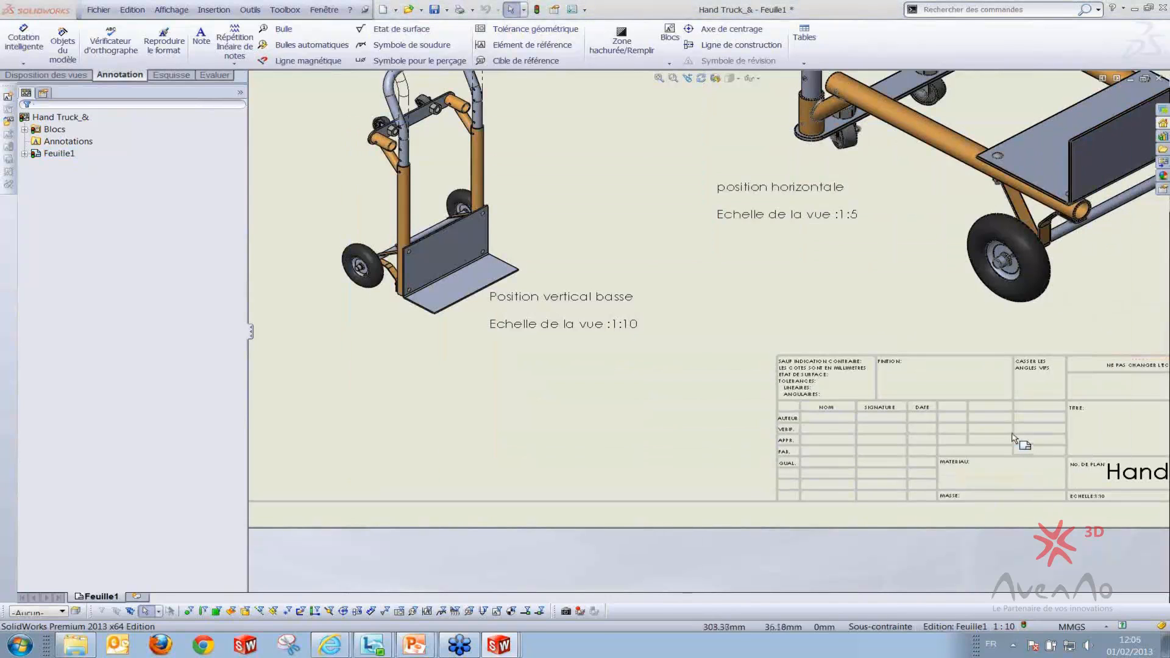
click(1159, 78)
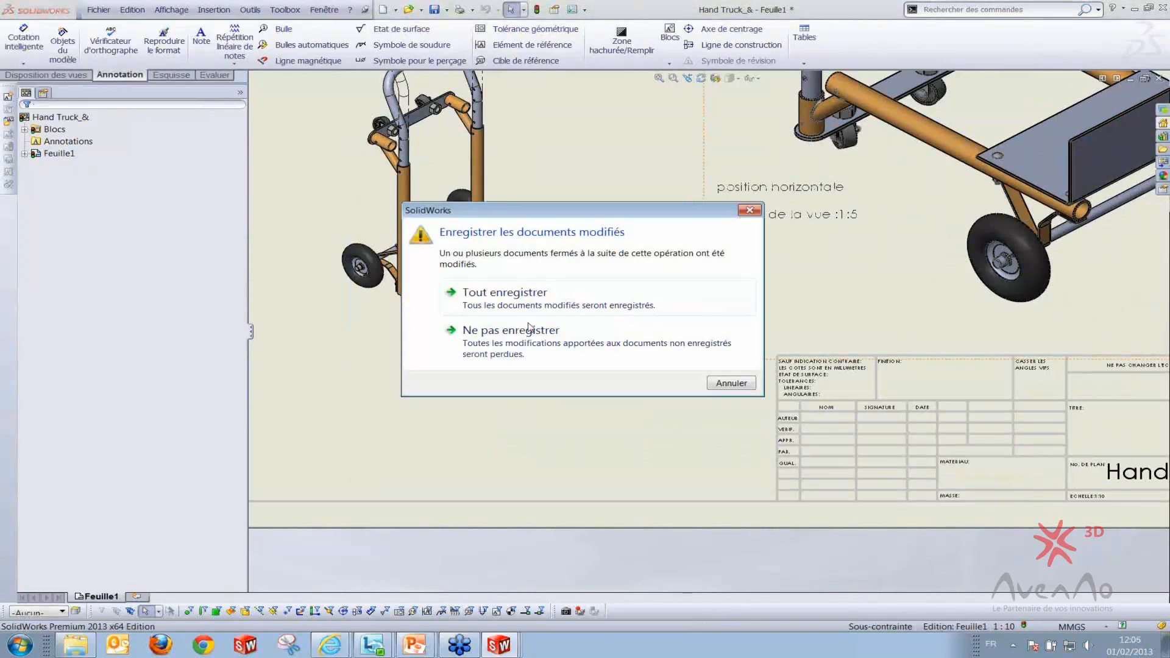
click(456, 353)
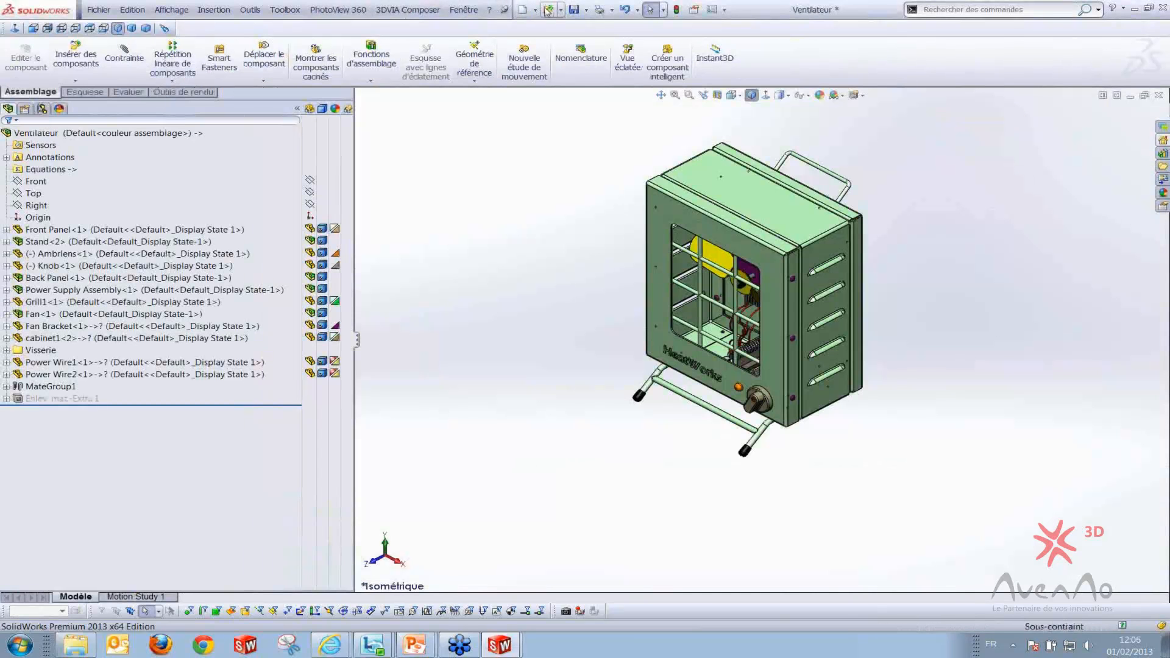
Open the FLANGED HUB part from the "01-02-2013 Mise en plan-Configuration et état d'affichage" folder
click(548, 9)
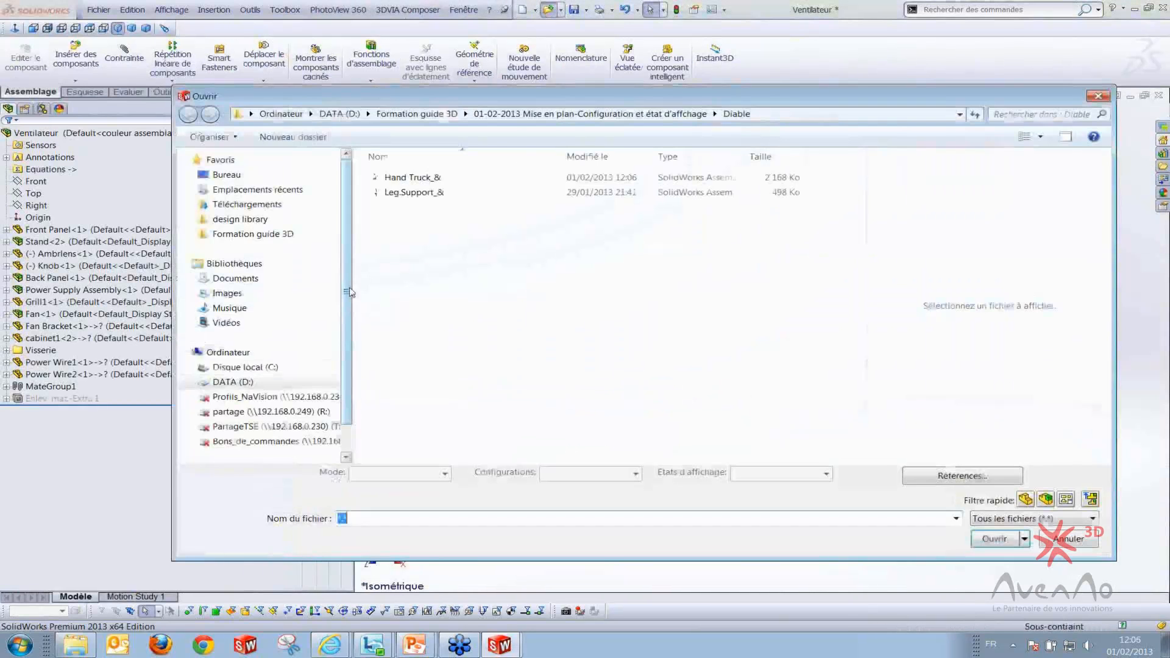
click(588, 114)
double_click(397, 192)
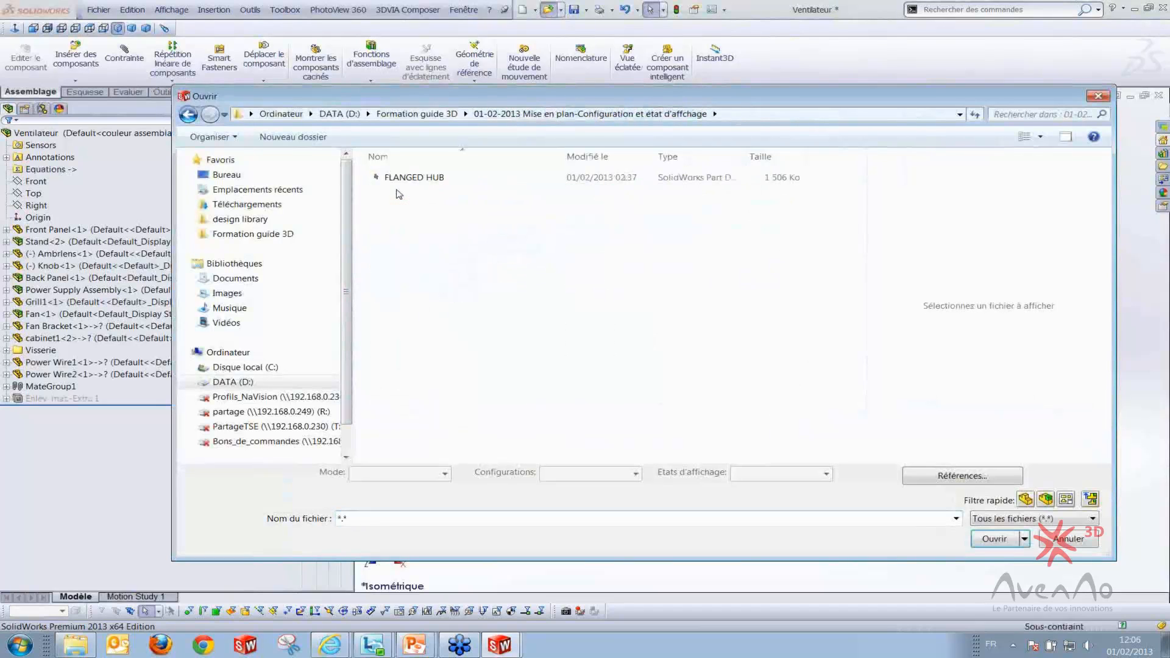
click(416, 178)
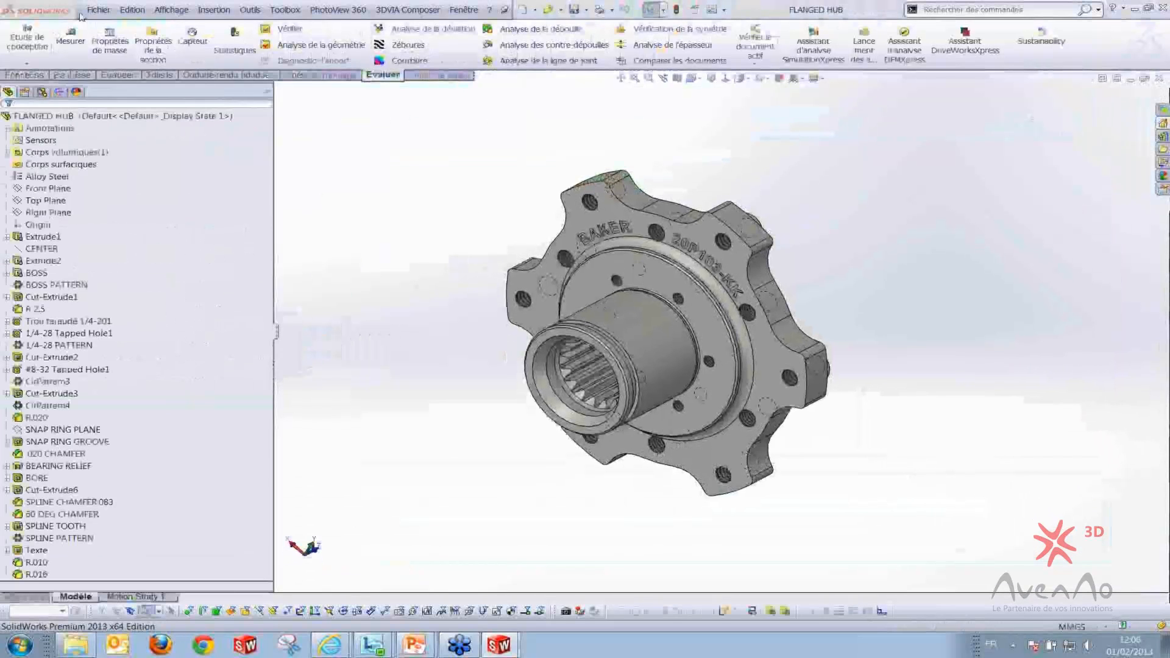
Create a drawing from the FLANGED HUB part using the "Mise en plan" template
click(99, 10)
click(123, 78)
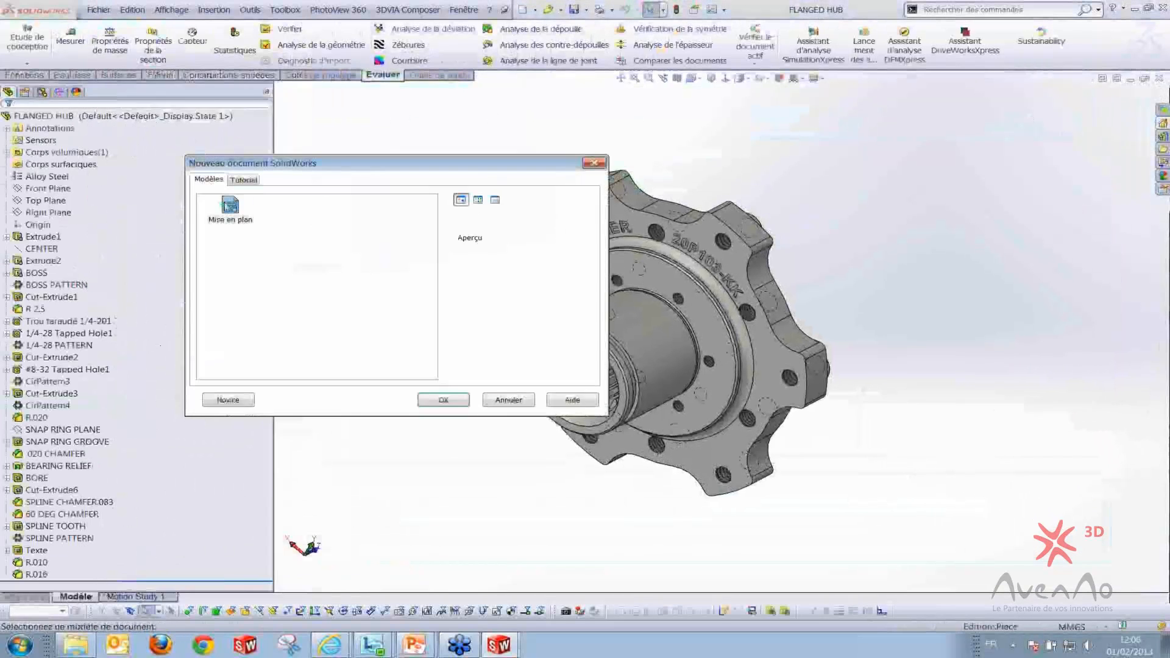
click(448, 400)
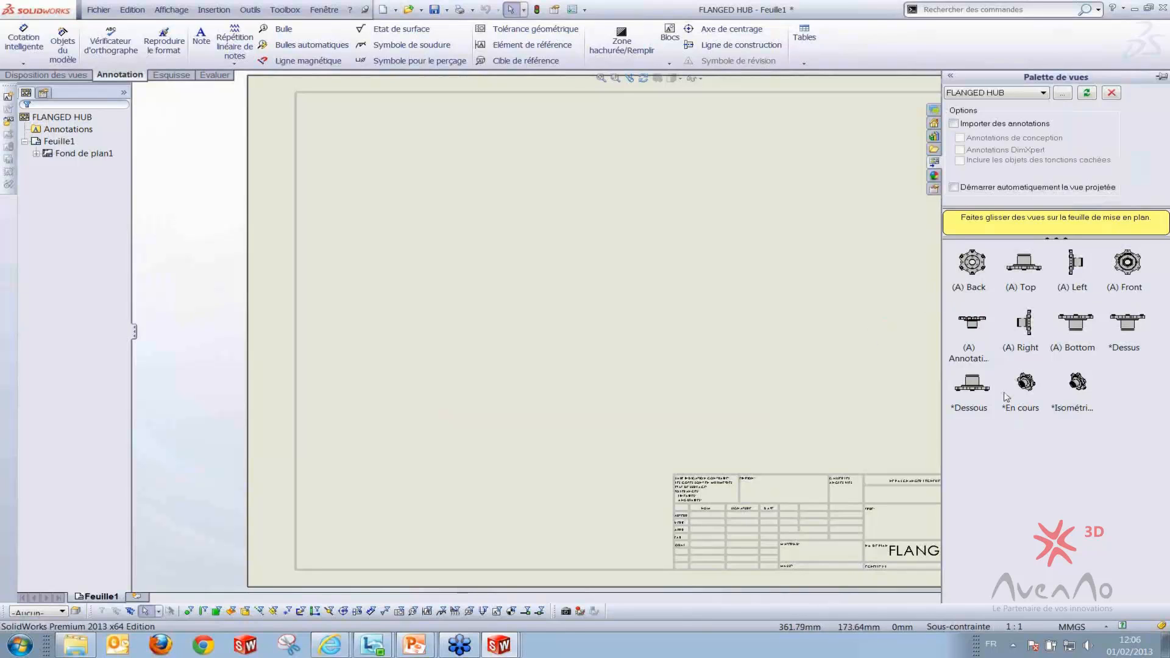
Place the hub's Back view on the sheet and reposition it near the middle, above the title block
mouse_move(978, 274)
mouse_down()
mouse_move(784, 350)
mouse_move(484, 350)
mouse_move(491, 373)
mouse_up()
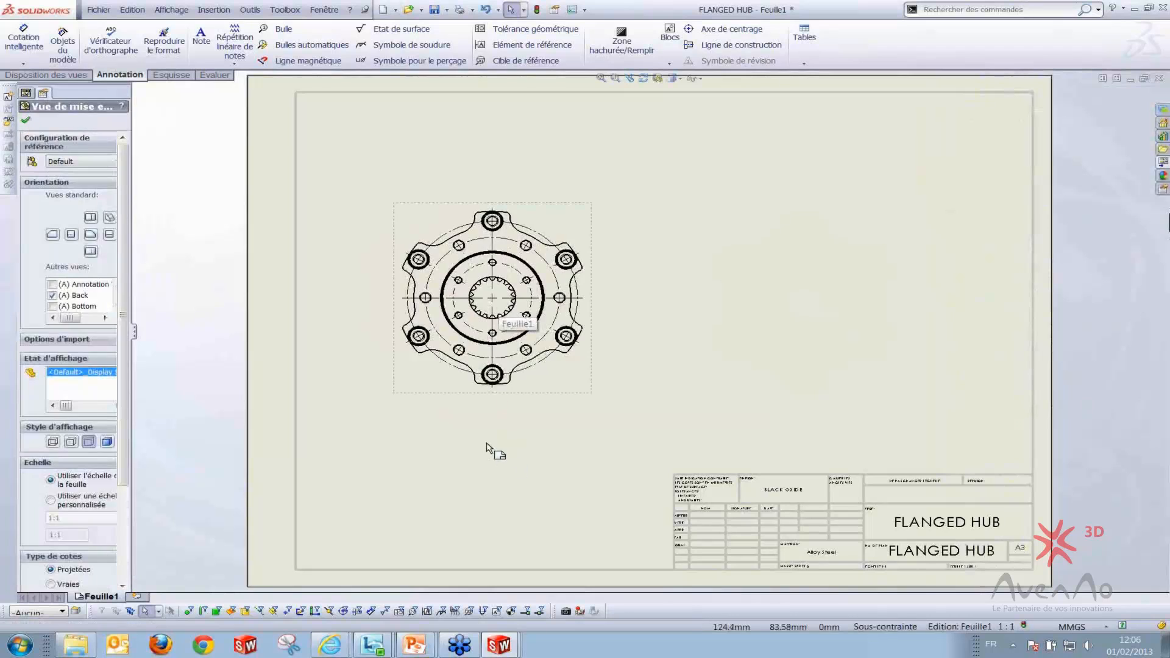
key(Escape)
scroll(475, 443, down, 1)
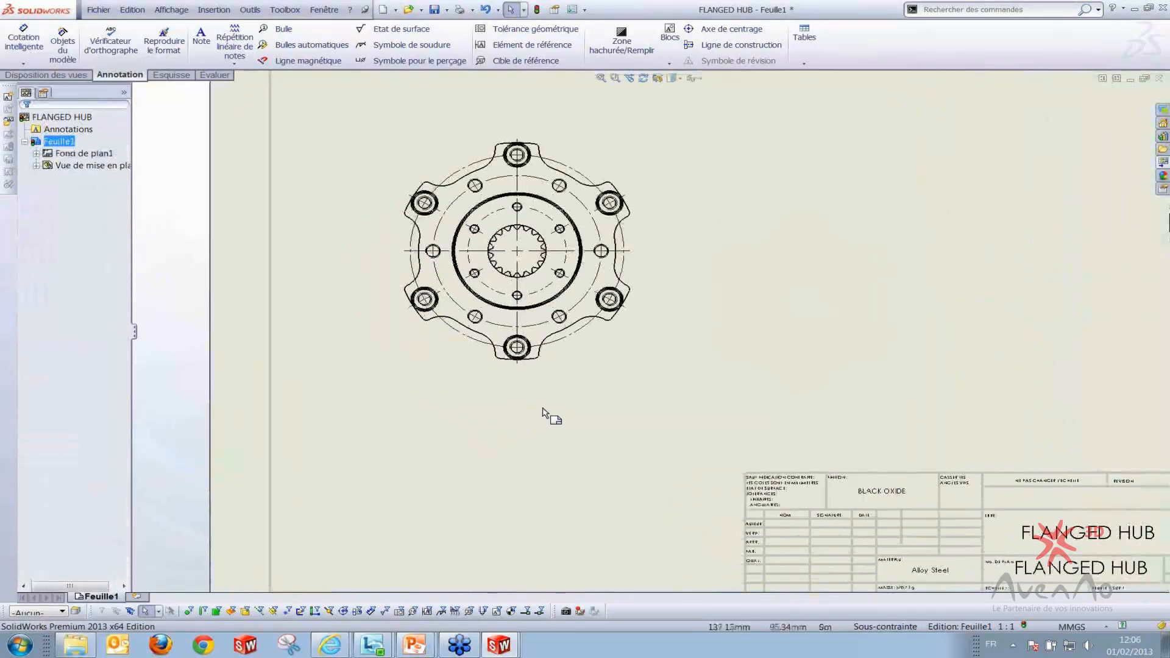
drag(623, 370, 804, 375)
click(675, 437)
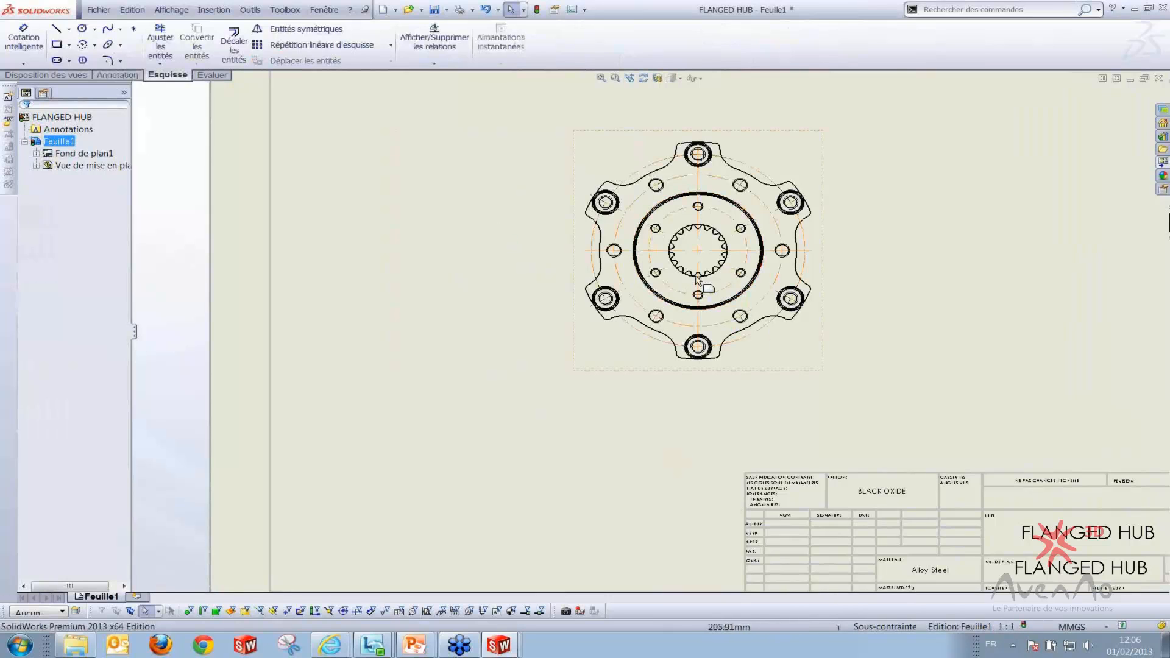
key(f)
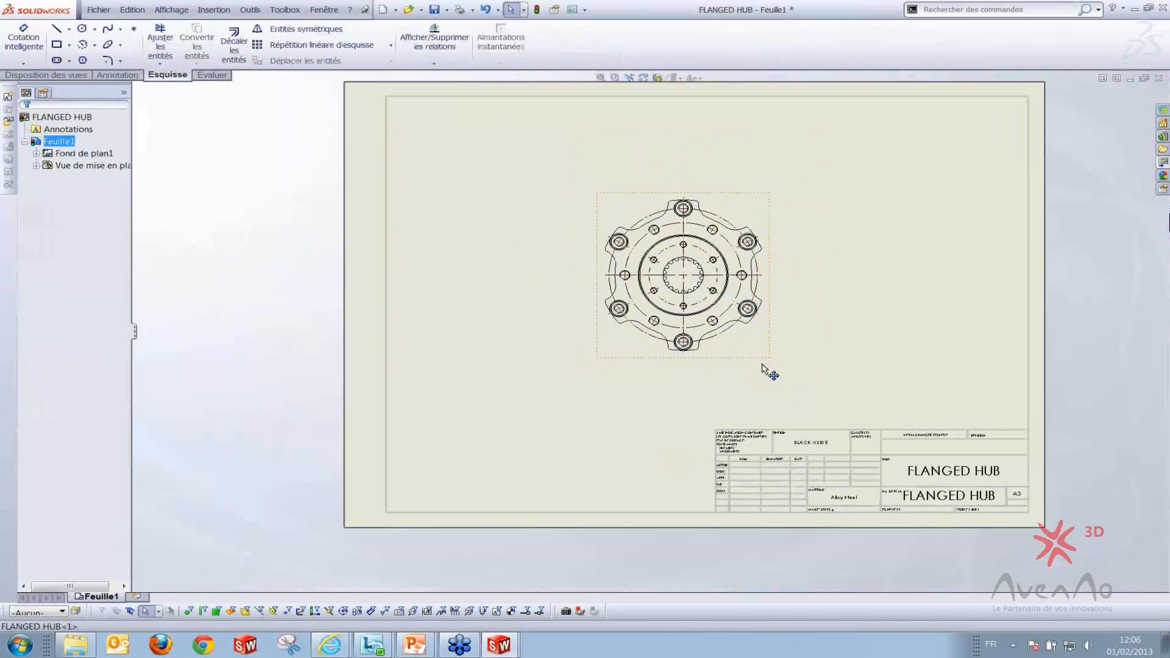
drag(765, 366, 778, 372)
Switch to the PowerPoint slide on section view types and return to SolidWorks
key(alt+Tab)
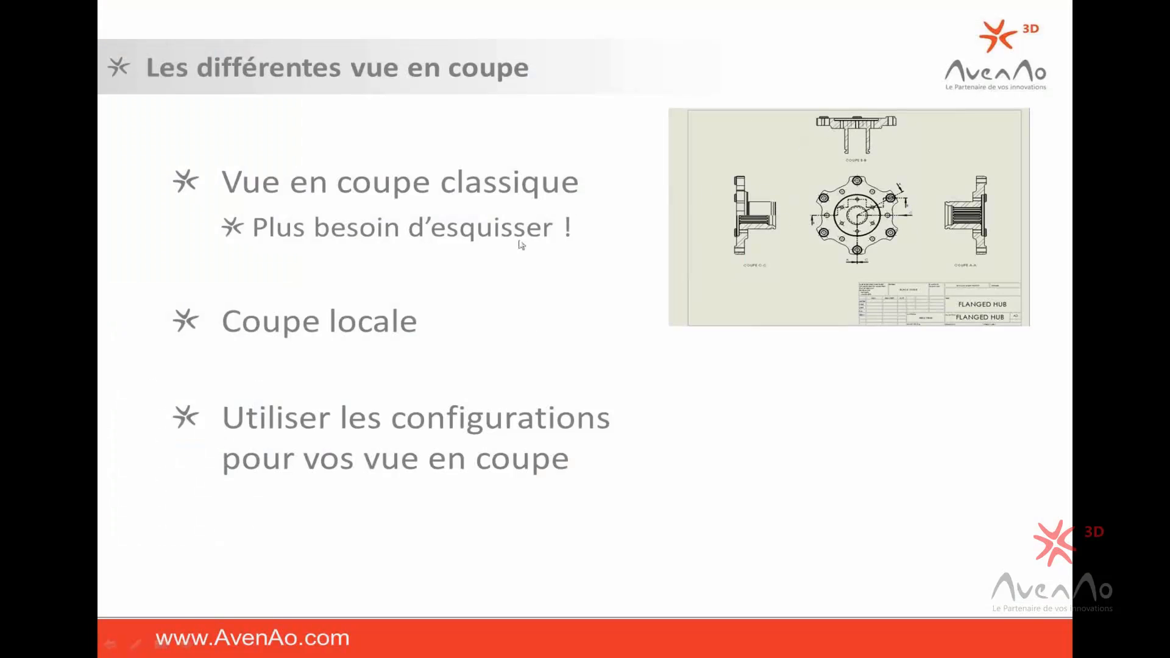
key(alt+Tab)
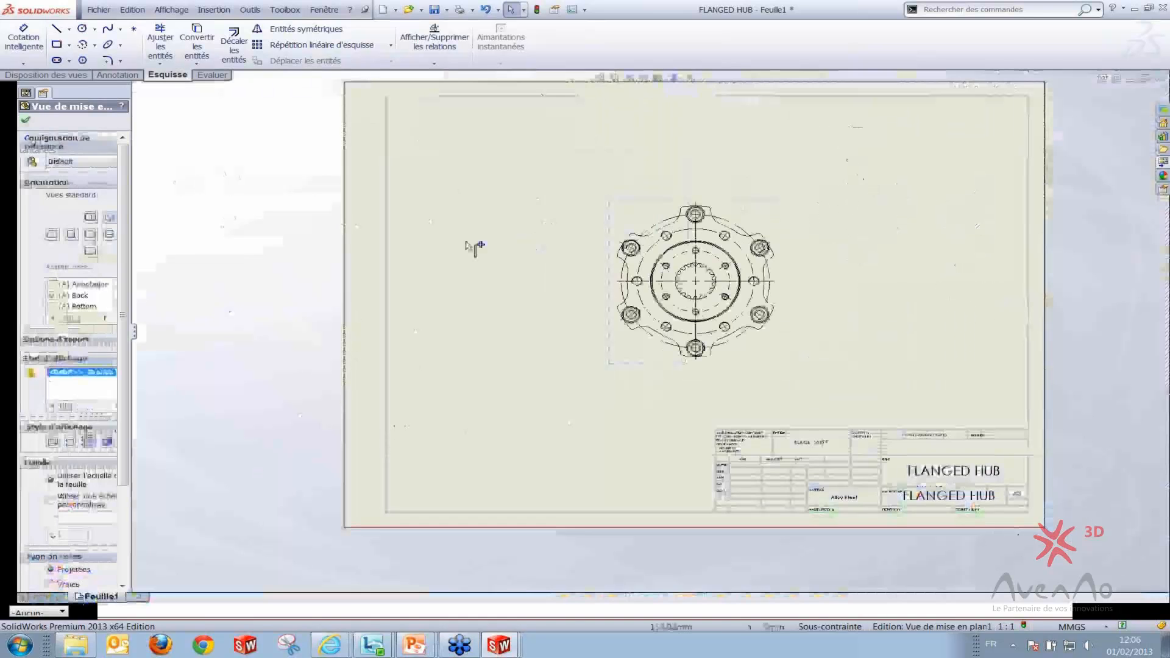
Start a section view, review the half-section line types, and return to the full section options
click(59, 75)
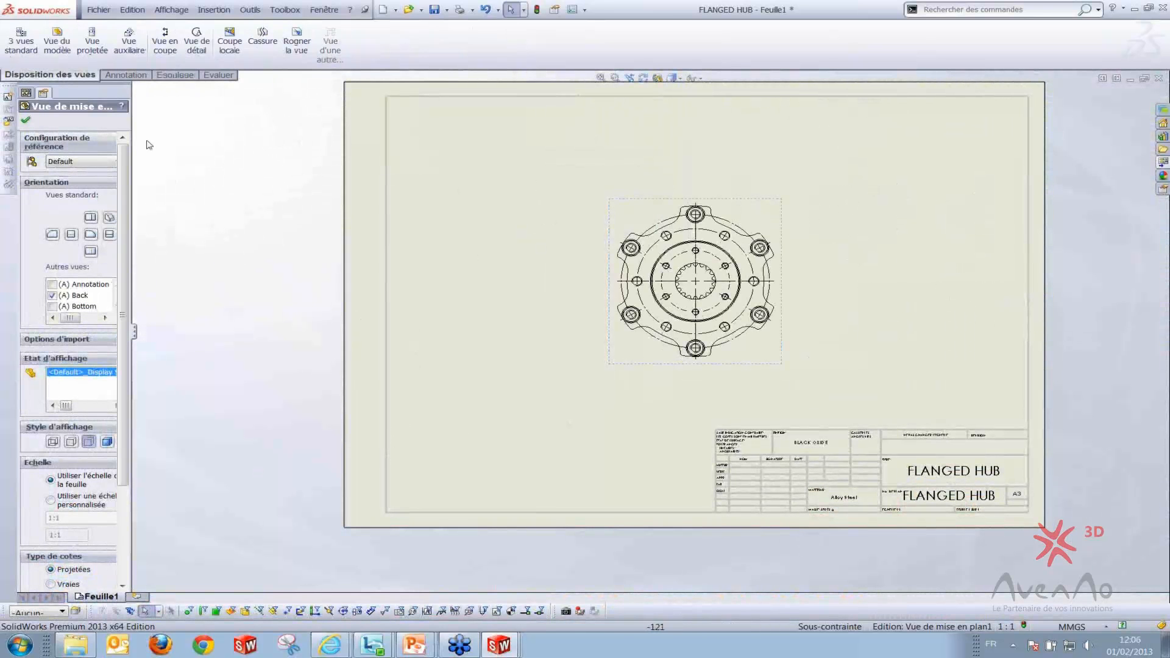
click(291, 187)
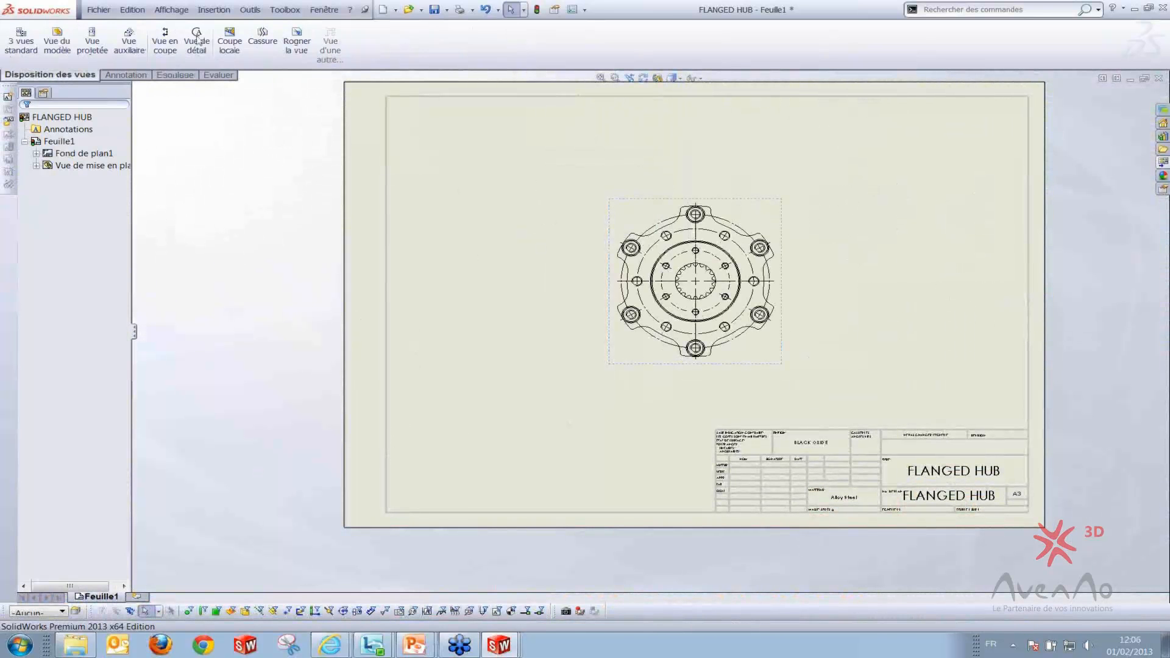
click(168, 47)
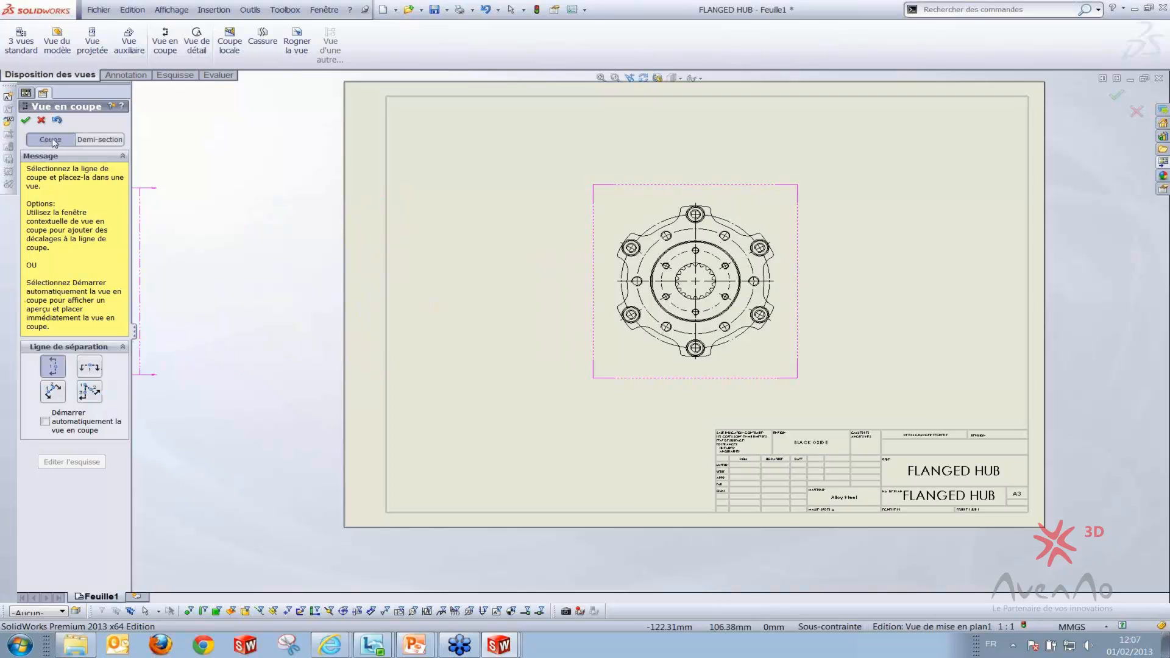
click(99, 139)
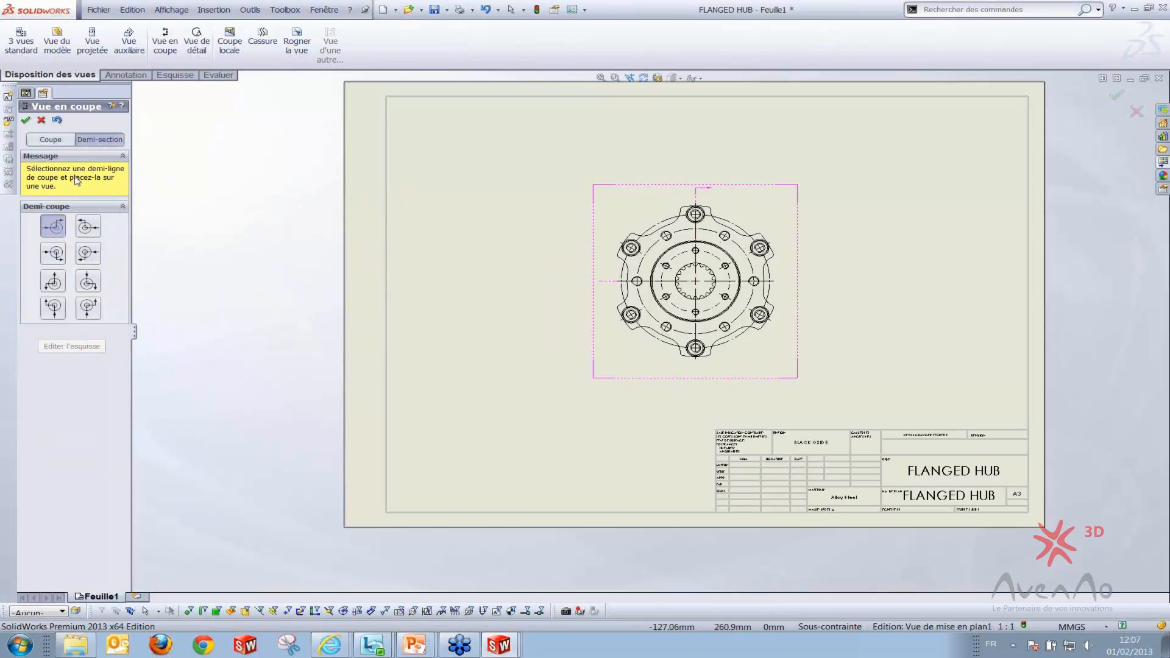
click(57, 139)
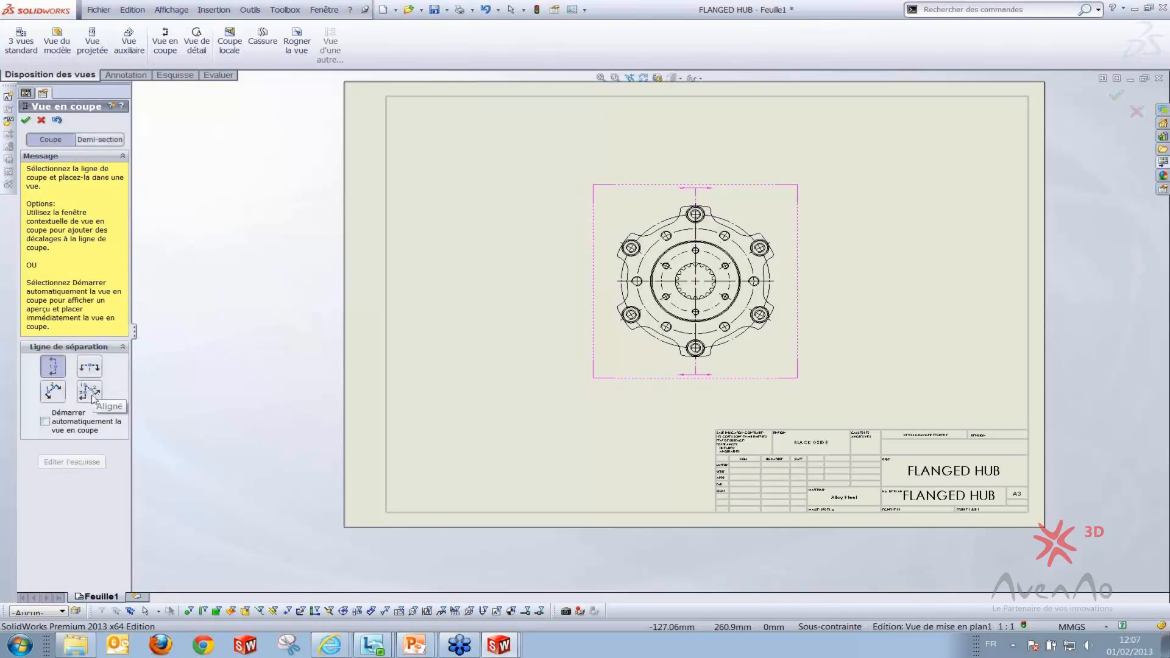
Define an aligned section line from the hub's centre through the upper-right and bottom flange bolt holes
click(89, 392)
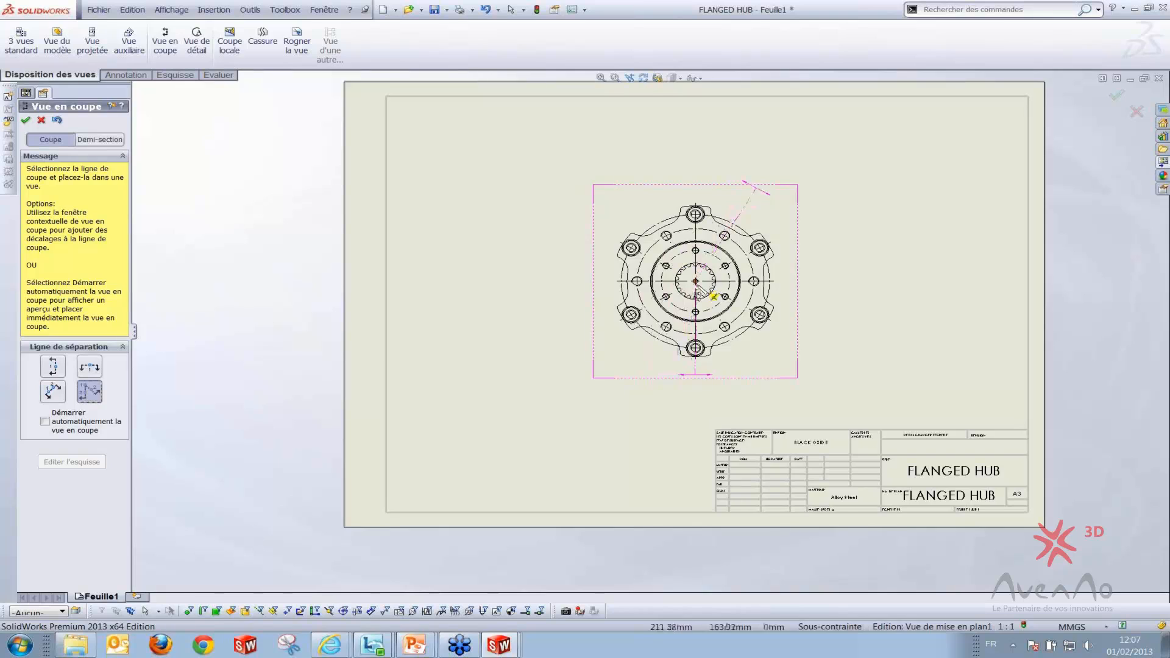
scroll(696, 282, down, 3)
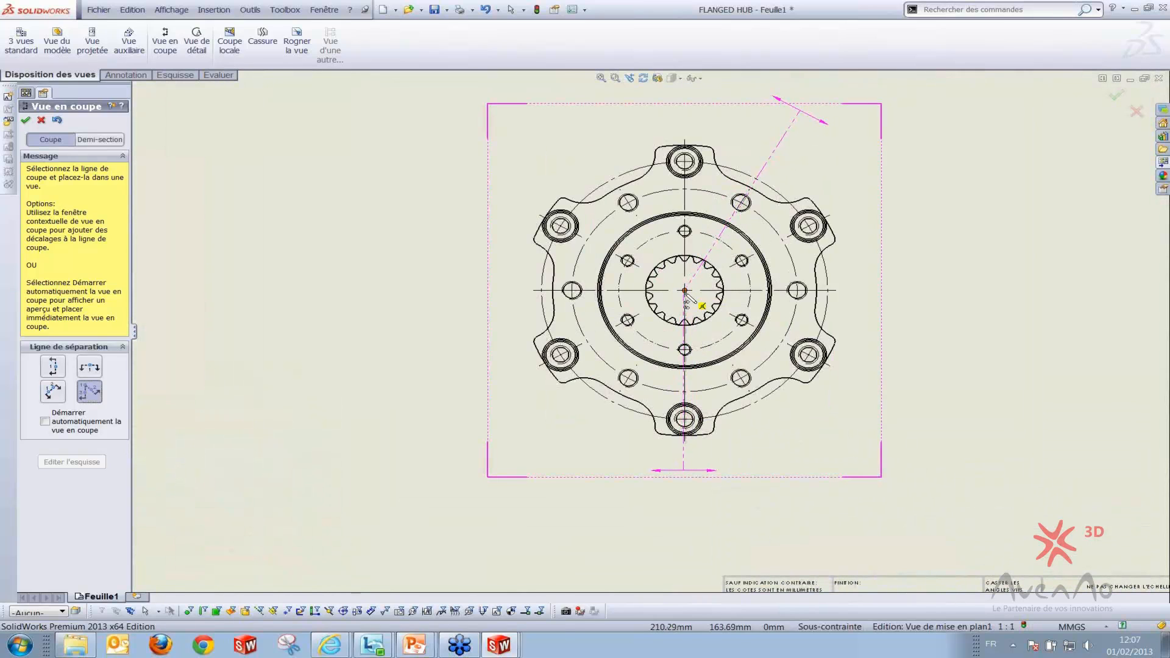
click(685, 291)
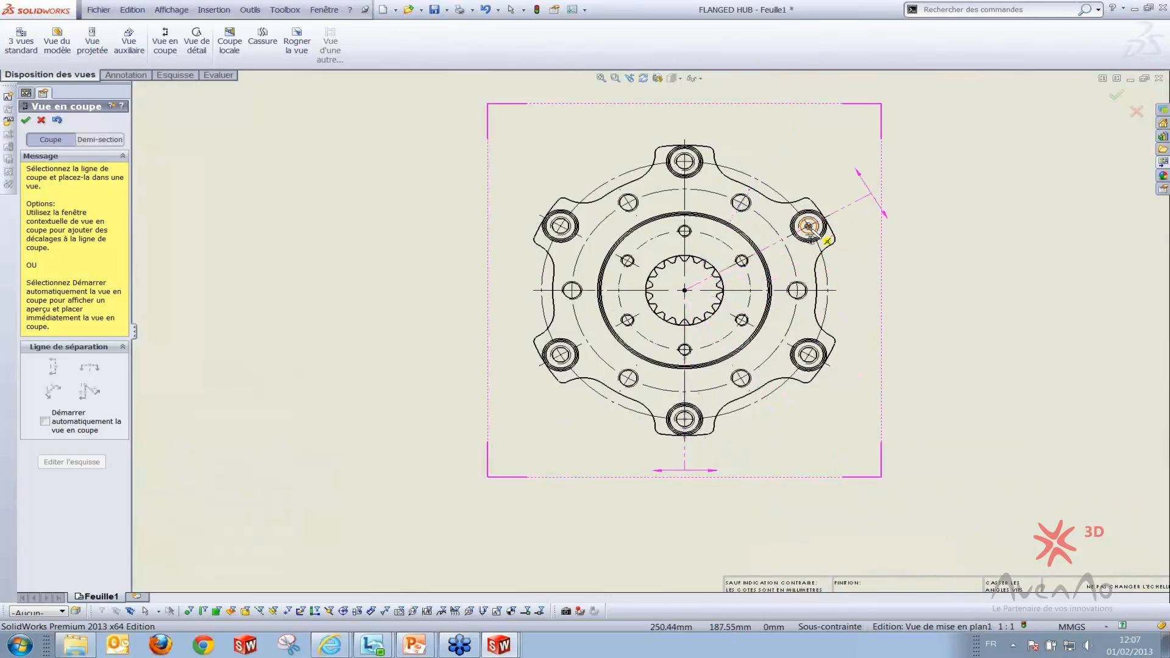
click(810, 227)
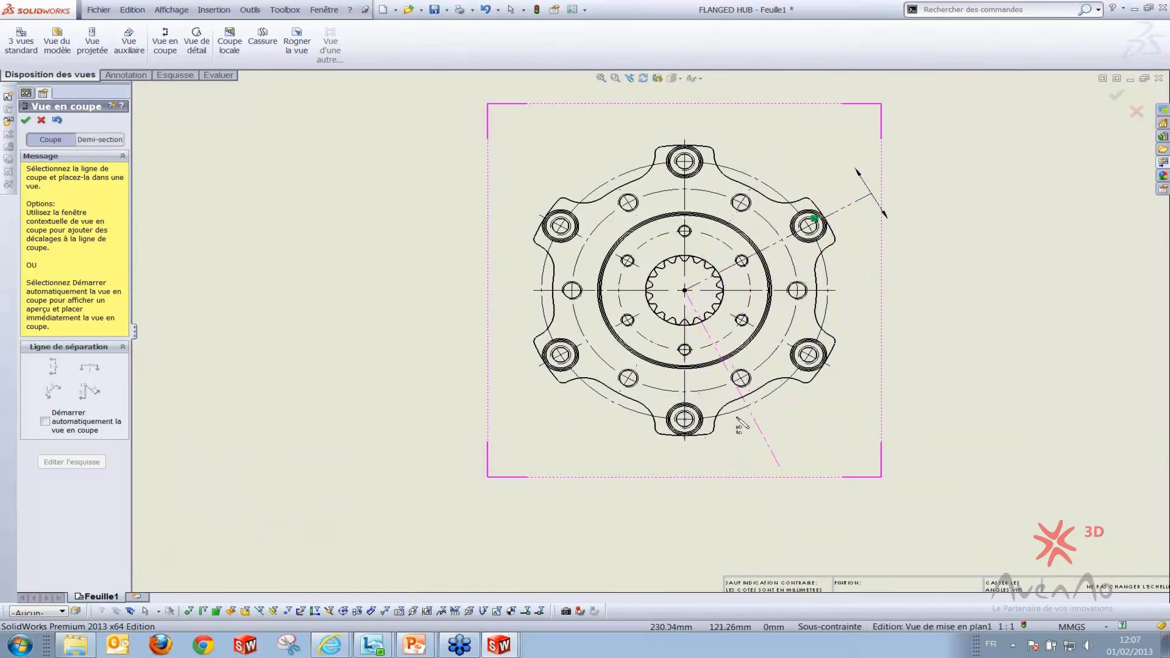
click(686, 424)
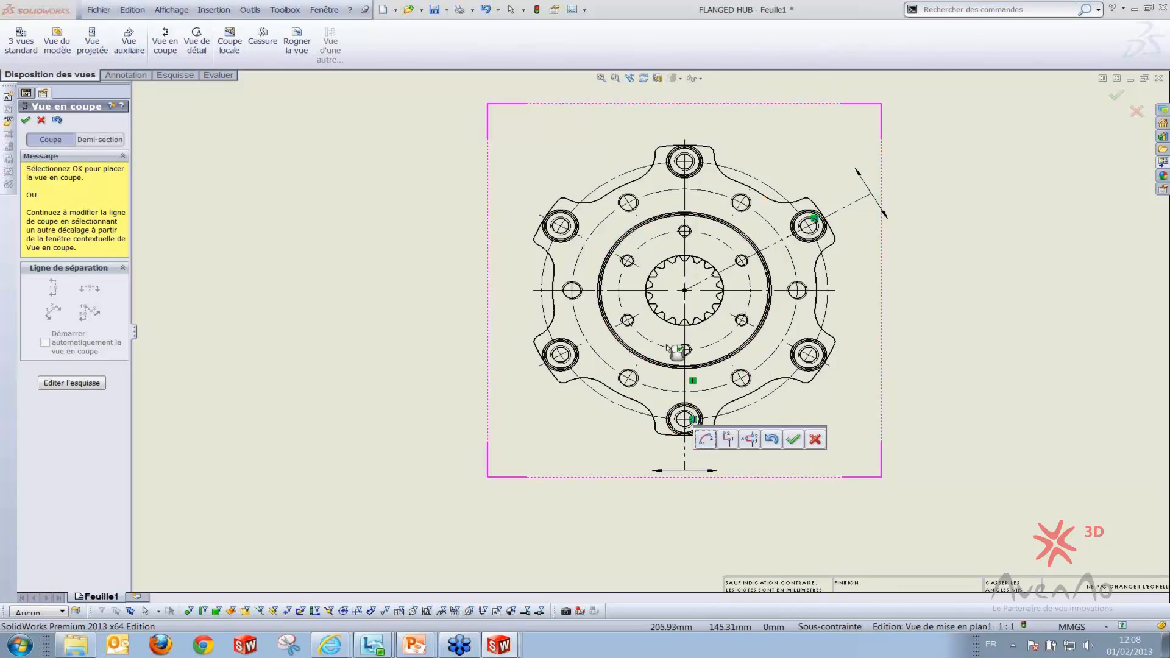
Accept the aligned section line and place its section view to the left of the hub's Back view
click(793, 440)
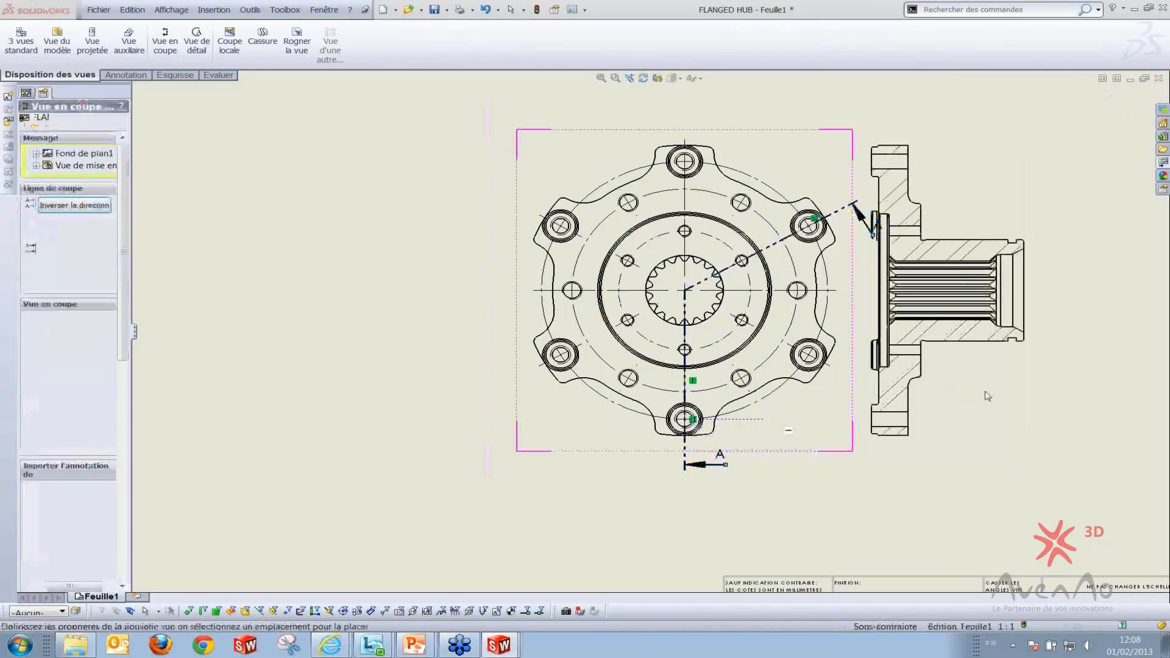
key(z)
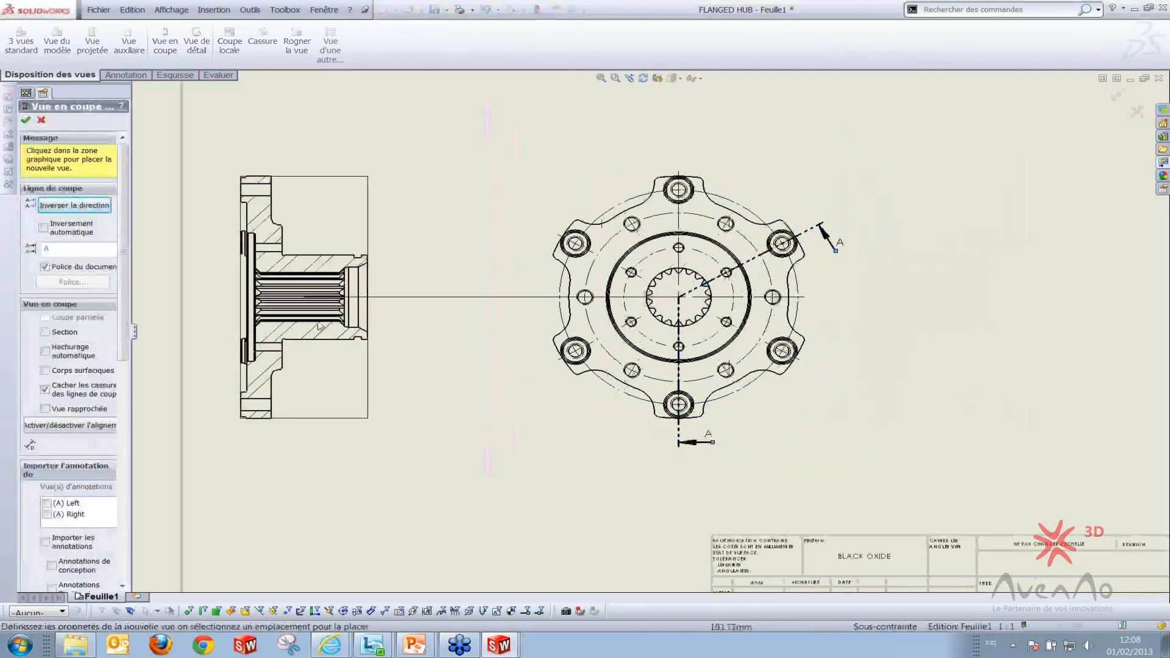
click(323, 330)
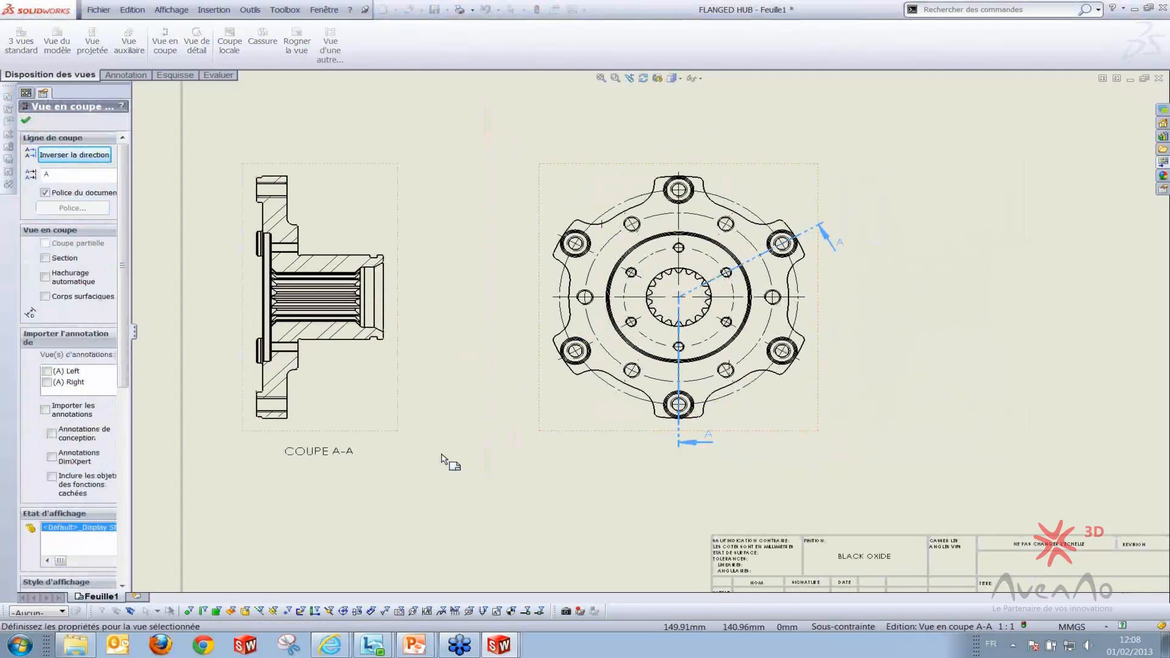
click(216, 493)
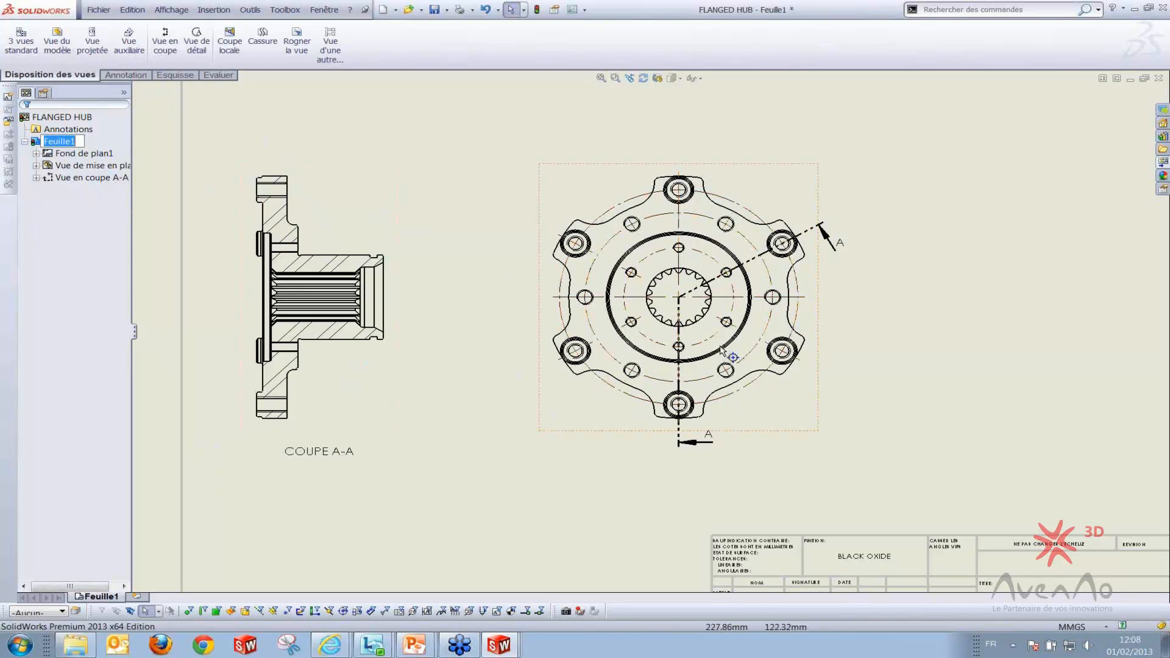
Start another section view with a horizontal section line through the leftmost small flange hole of the Back view
middle_drag(617, 458, 605, 458)
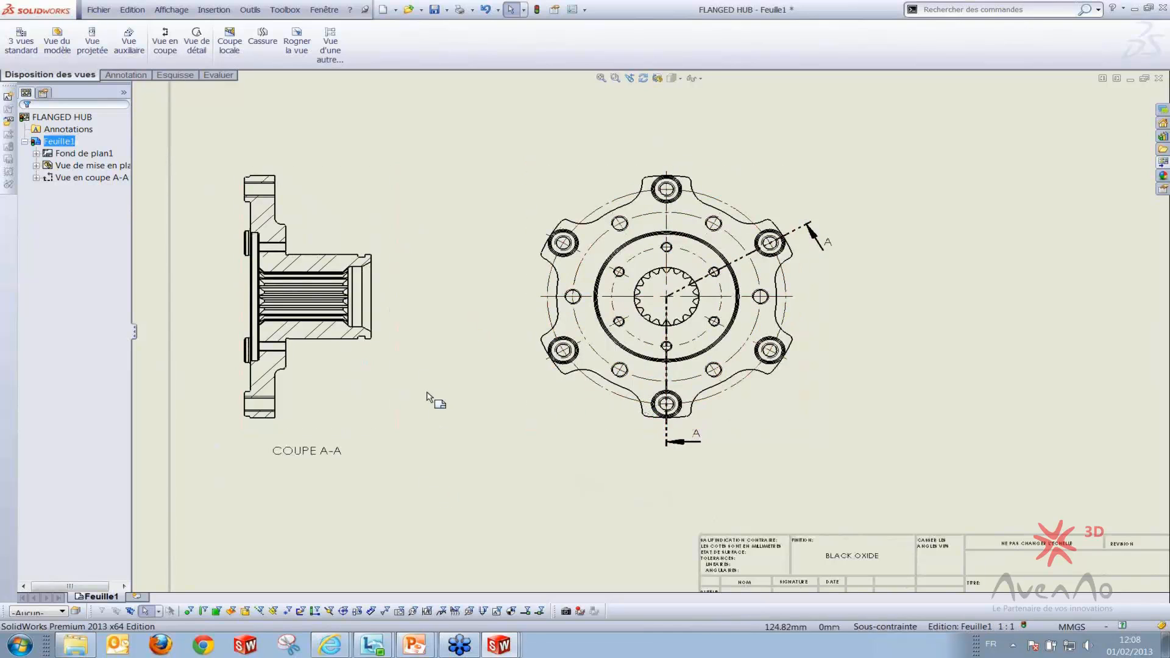
middle_drag(576, 437, 588, 428)
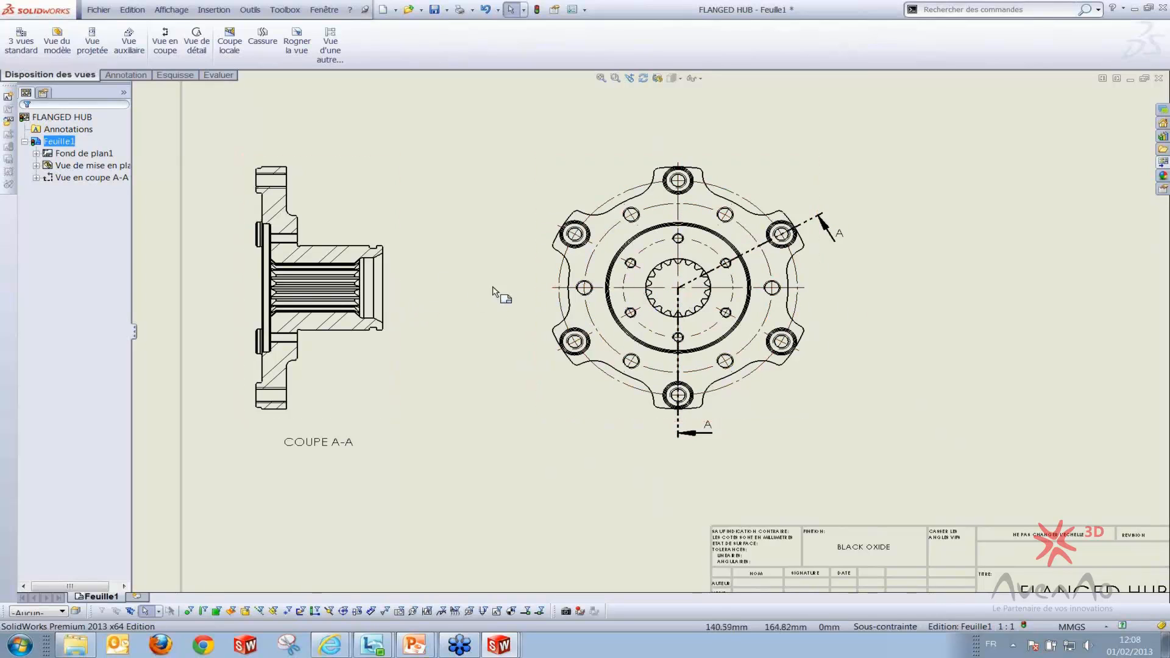
key(f)
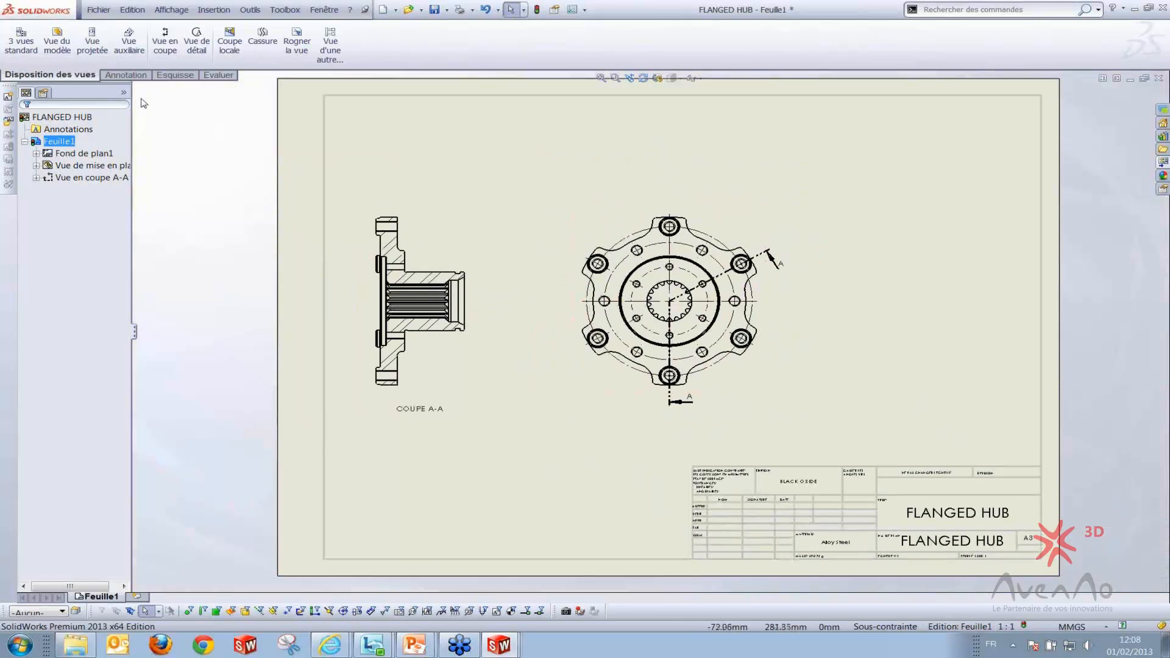
click(165, 43)
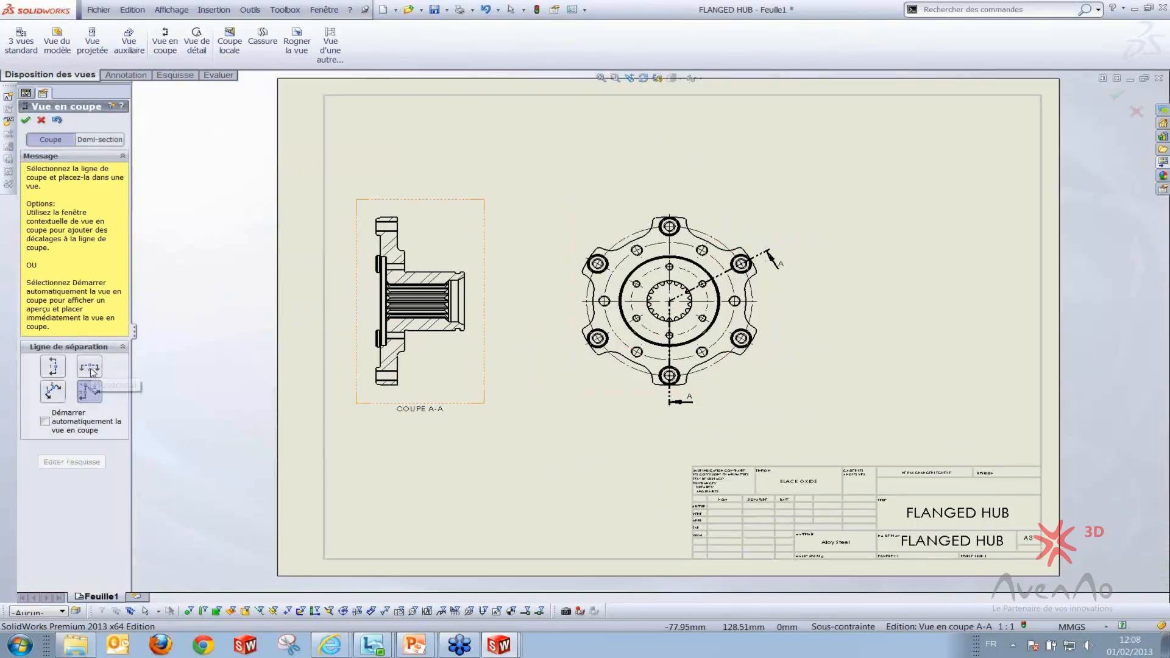
click(90, 368)
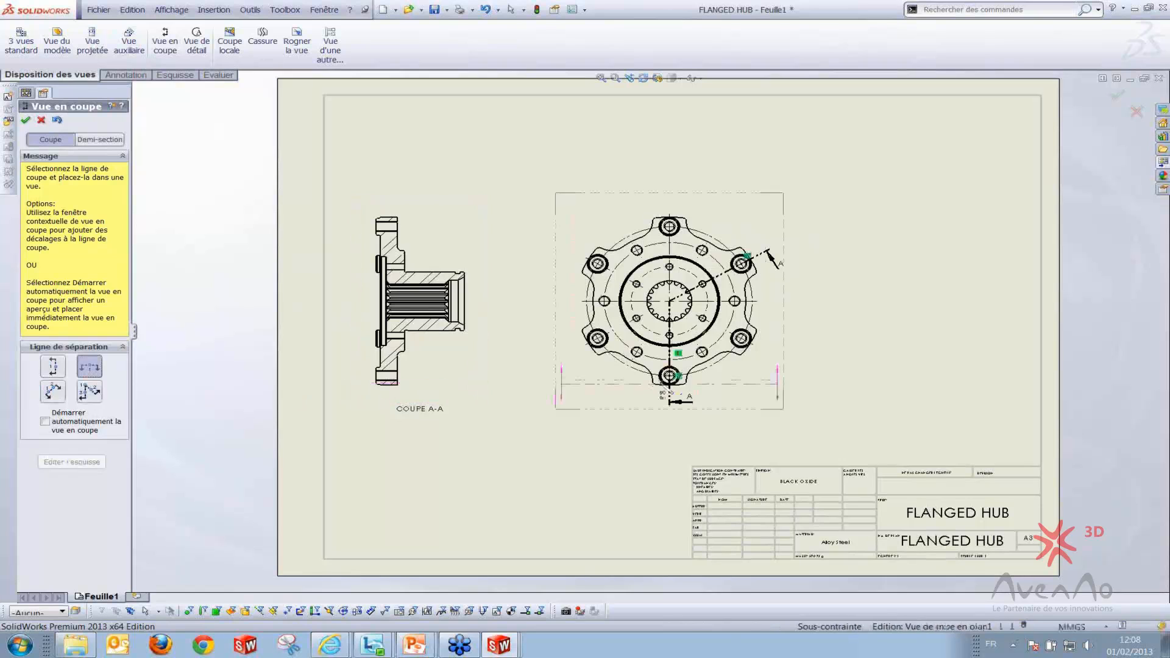
scroll(673, 393, down, 2)
scroll(610, 292, down, 3)
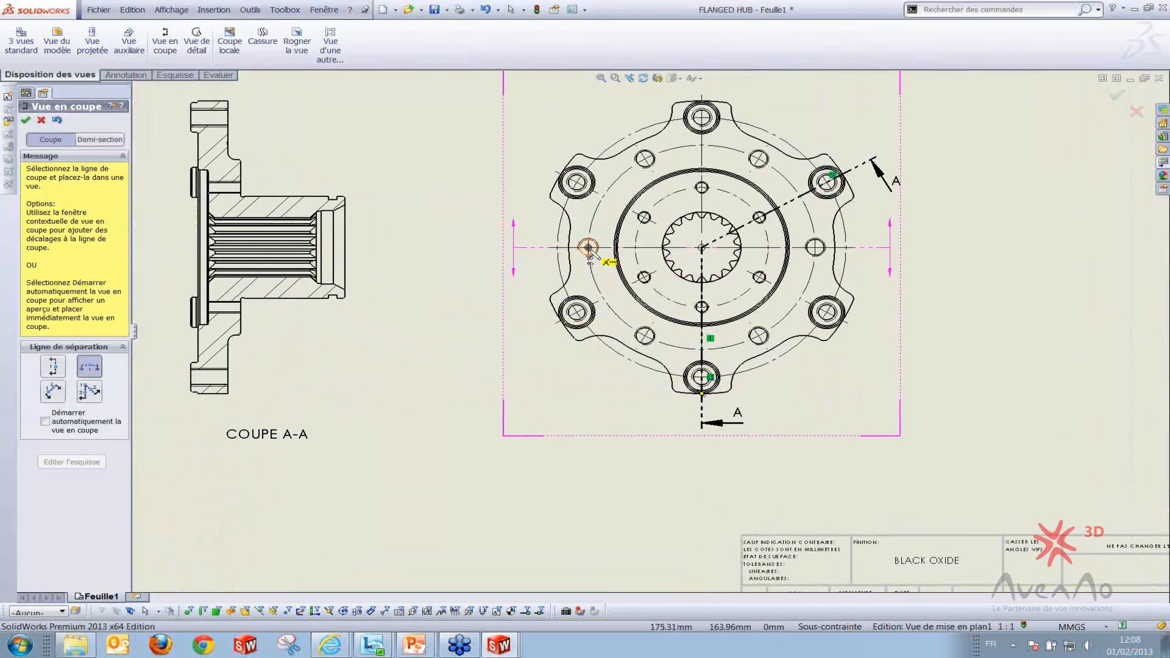
click(588, 247)
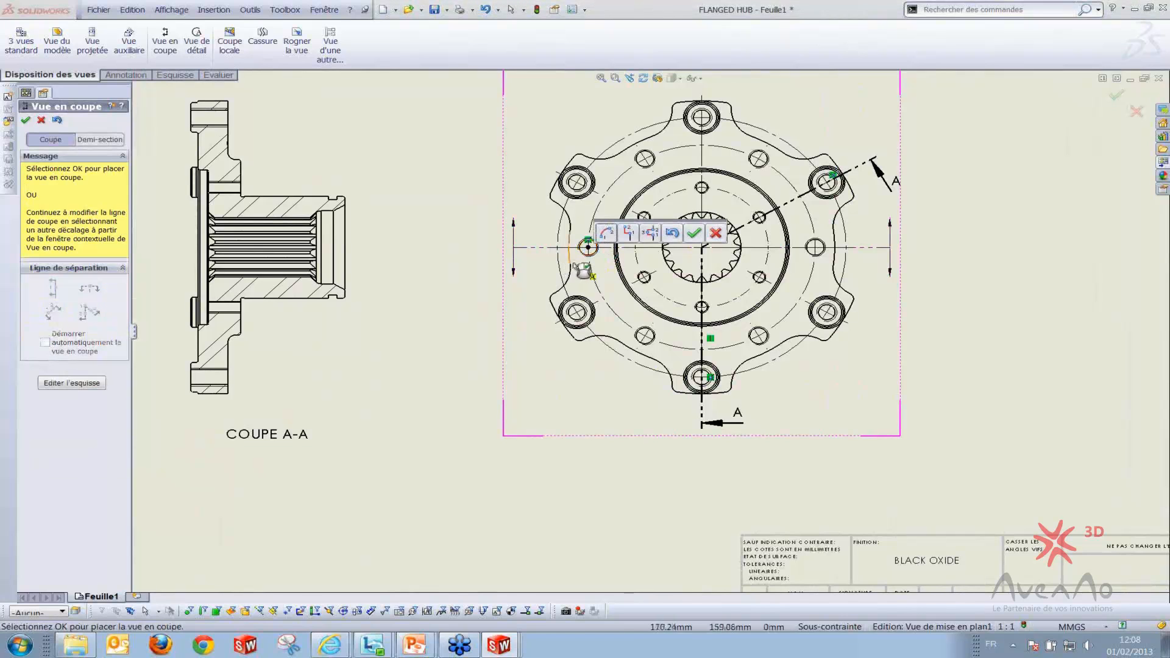
Add a single offset to the section line, from between the leftmost flange hole and the central ring to the upper-left small inner hole
scroll(603, 268, down, 2)
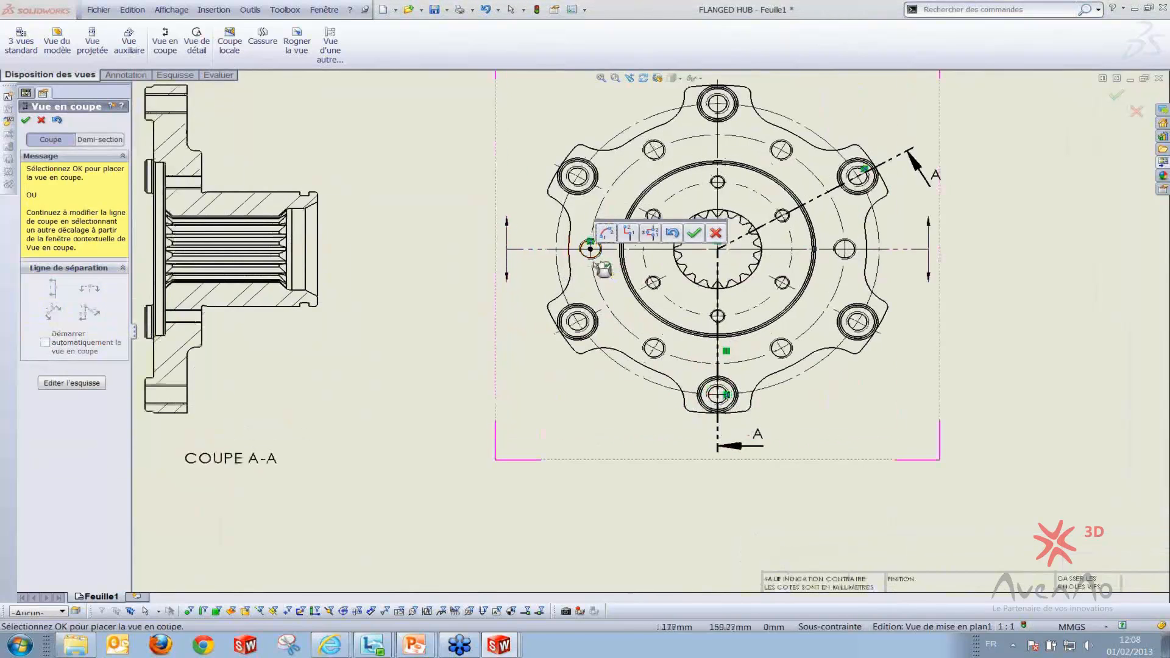
click(630, 234)
scroll(637, 256, down, 1)
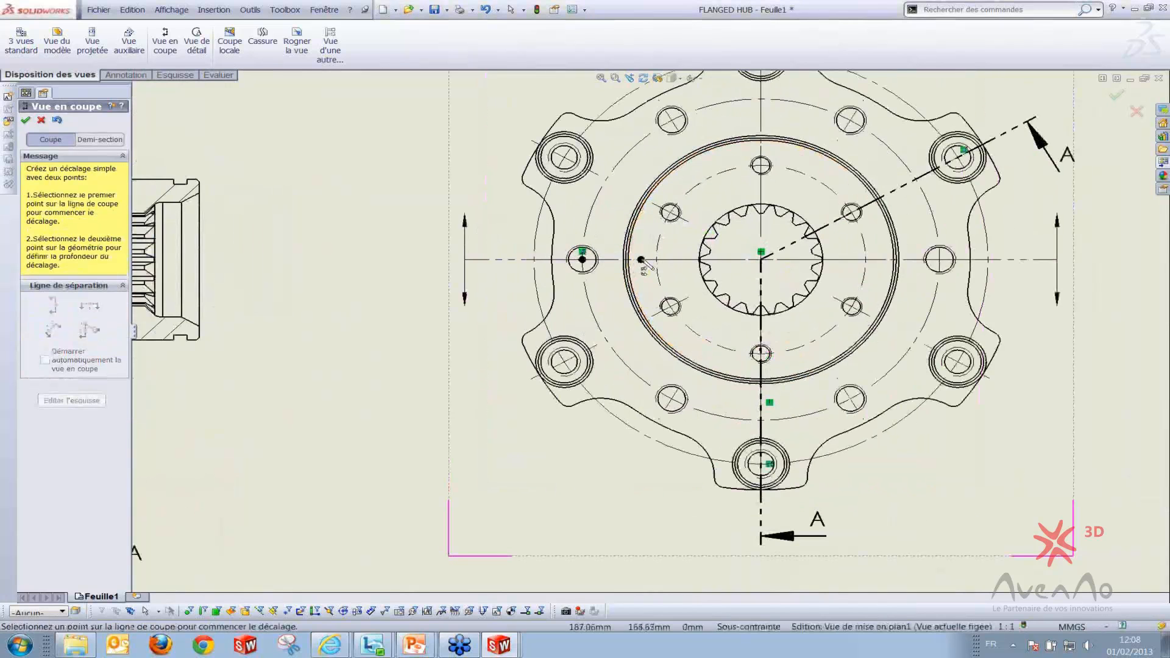
click(640, 261)
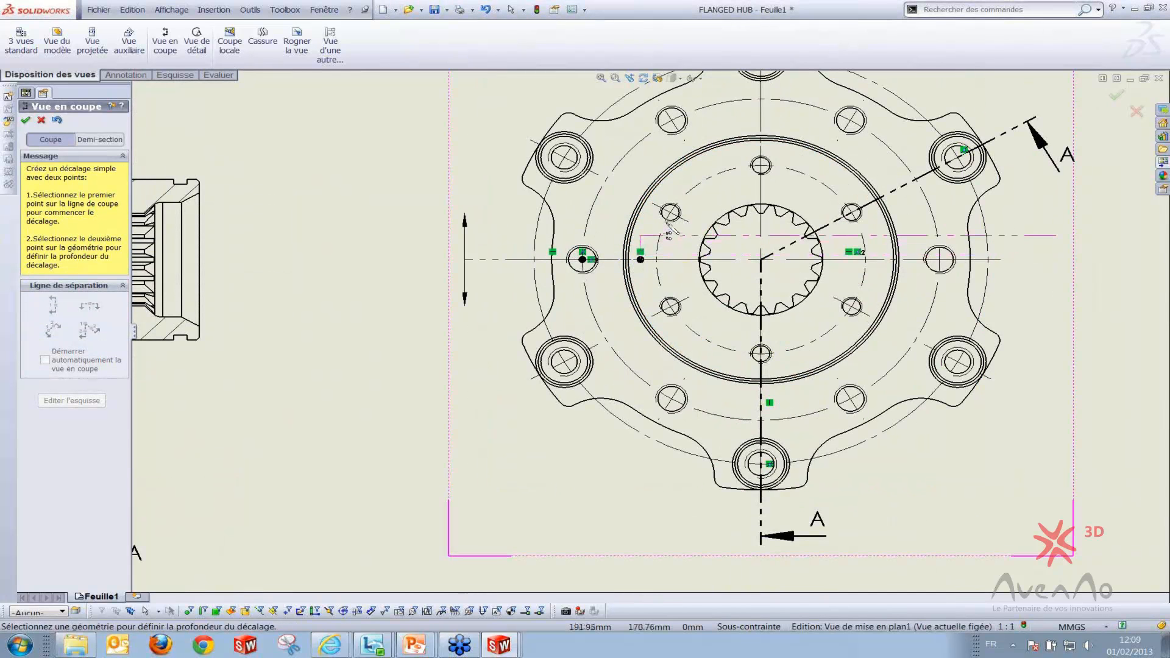
scroll(670, 231, down, 1)
click(690, 231)
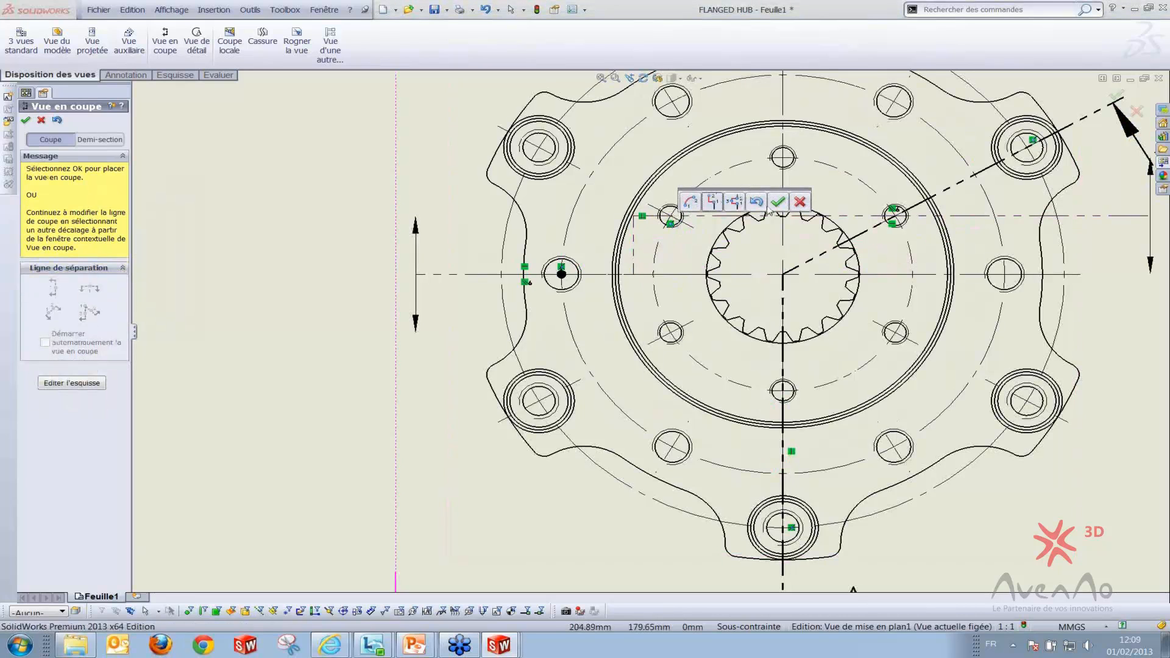
Add a notch offset to the section line, spanning the splined bore's width and passing through the topmost small inner hole
click(712, 207)
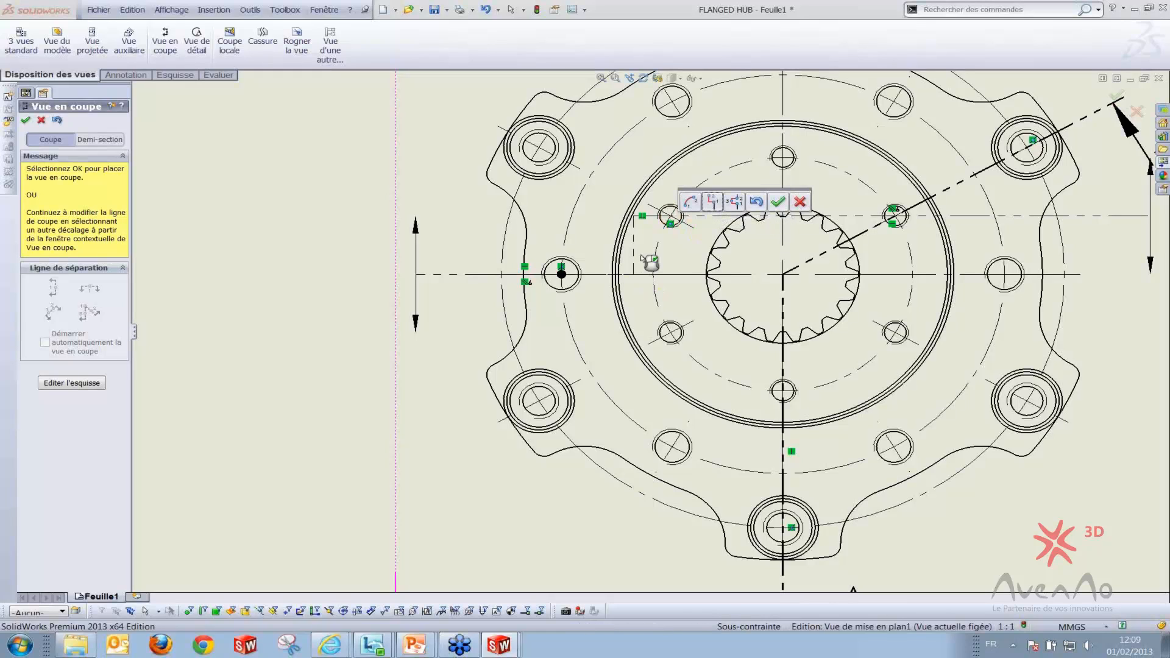
click(734, 203)
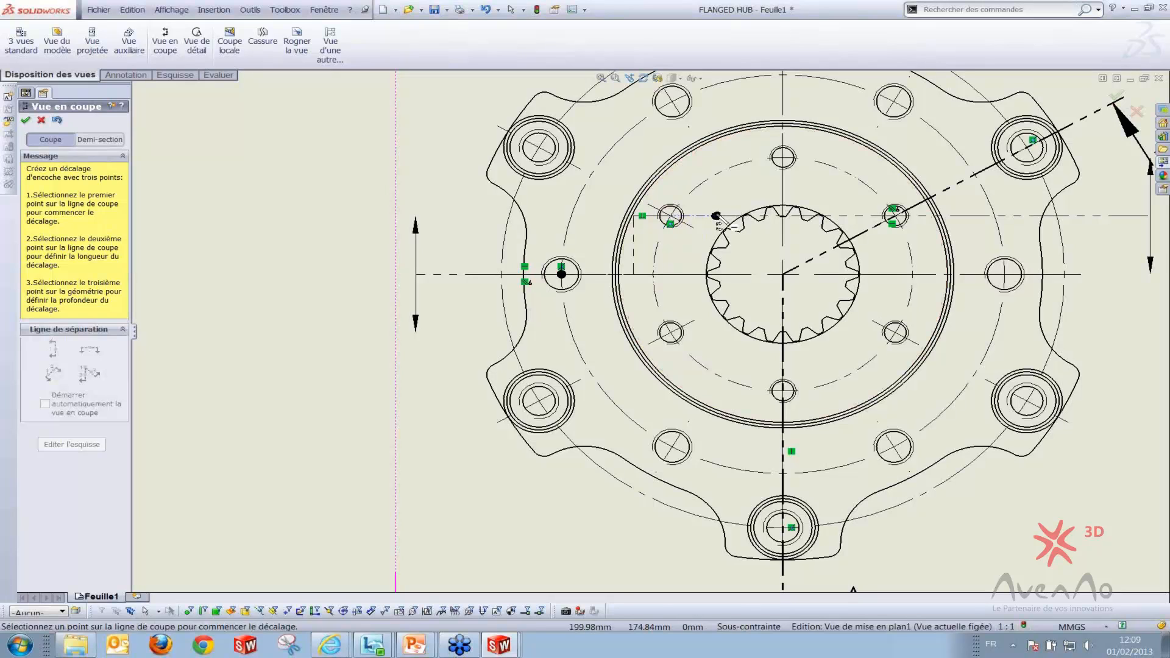
click(716, 215)
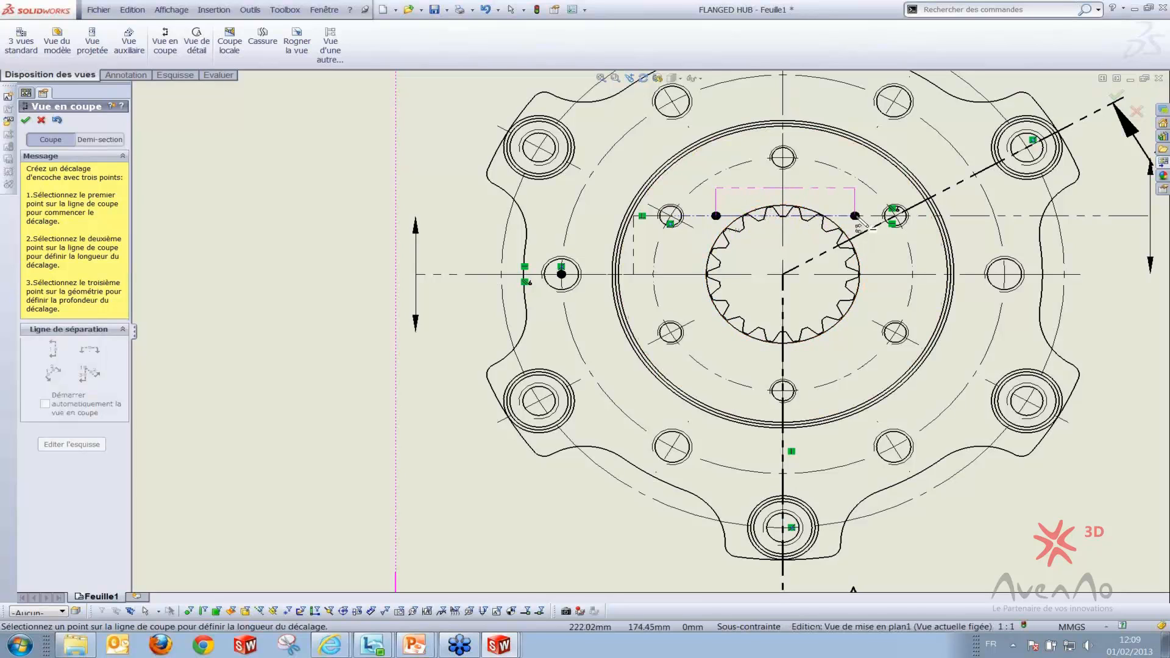
click(859, 217)
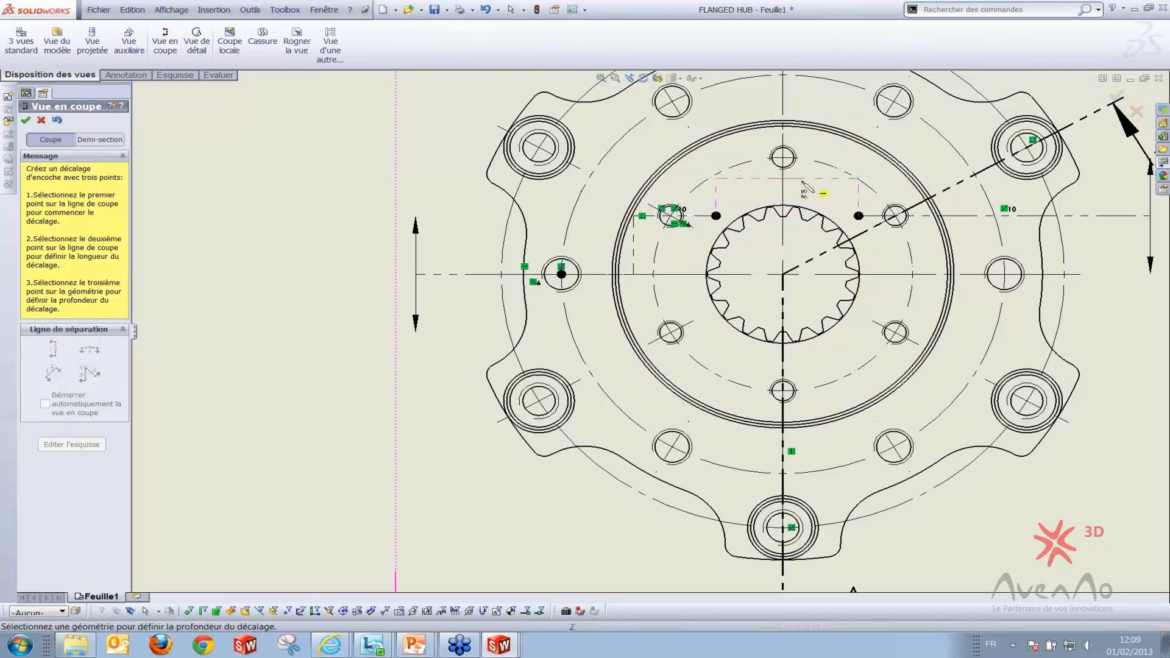
scroll(811, 190, up, 2)
scroll(805, 190, up, 2)
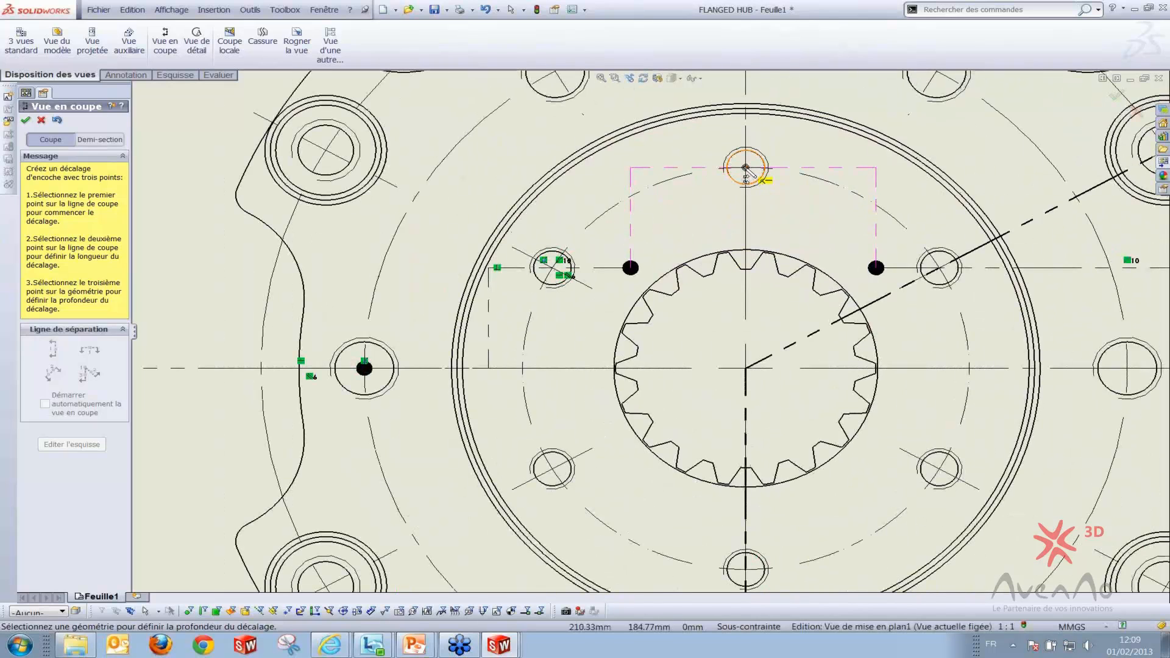
click(746, 168)
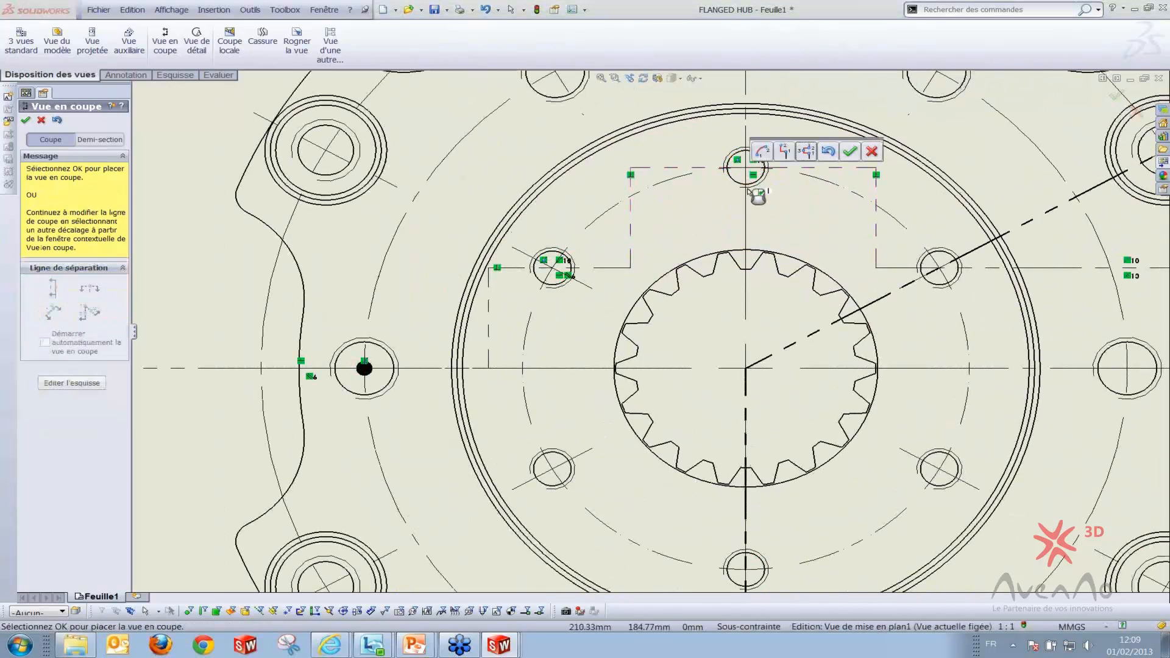
Accept the offset section line and place its section view above the hub's Back view
click(851, 152)
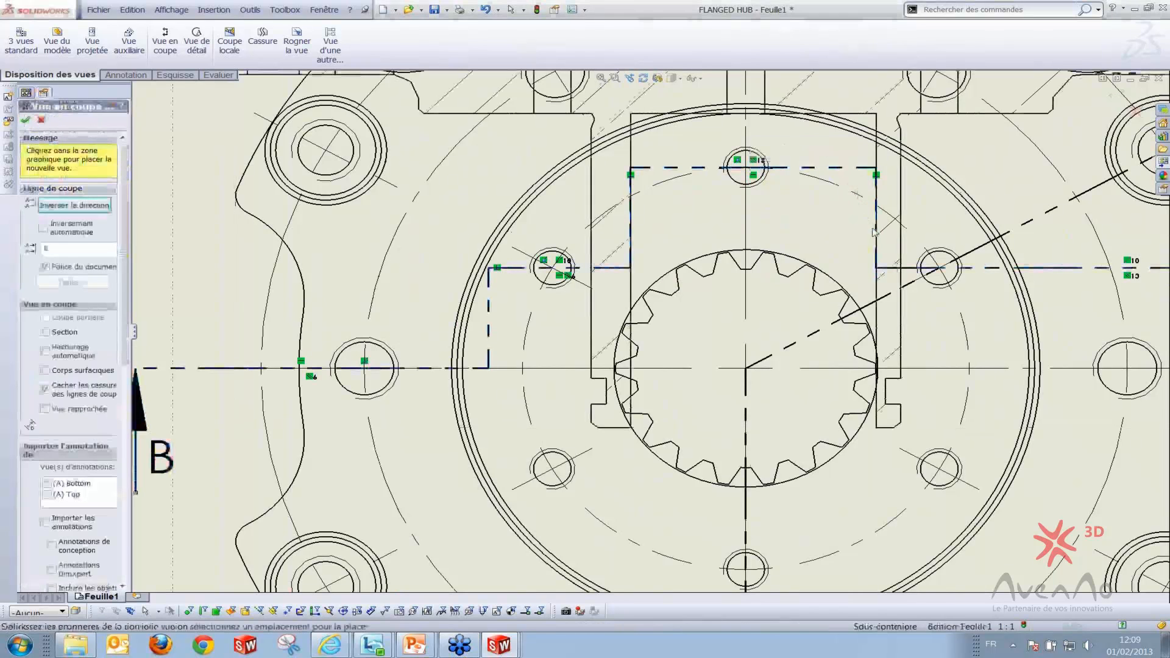
scroll(818, 139, up, 5)
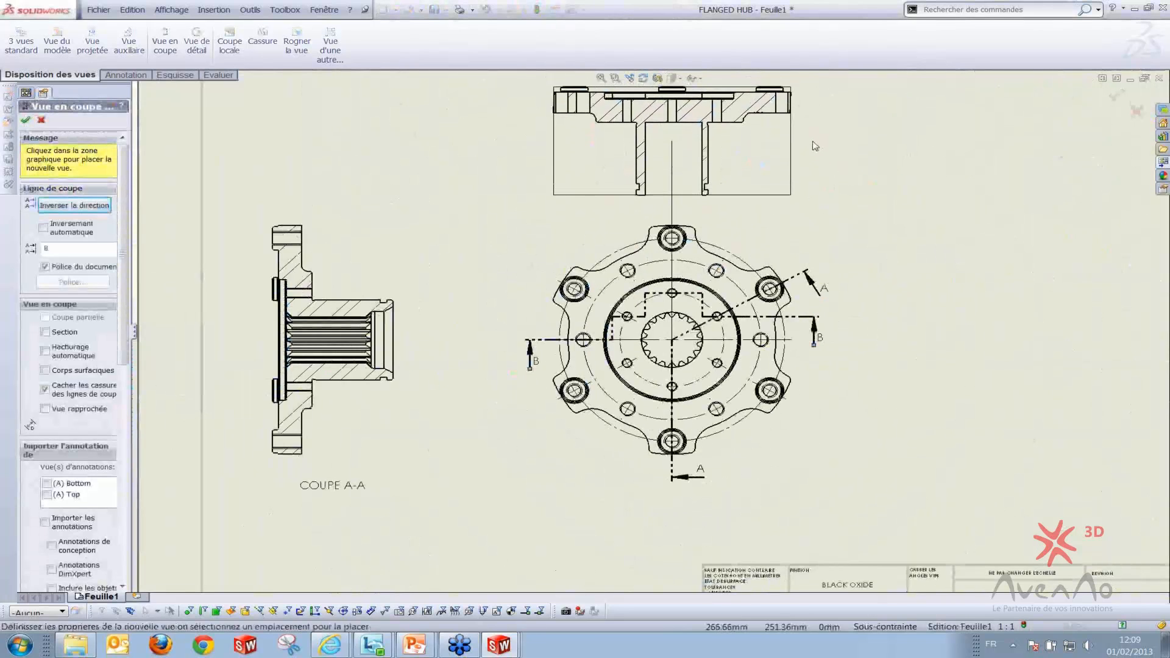
click(813, 144)
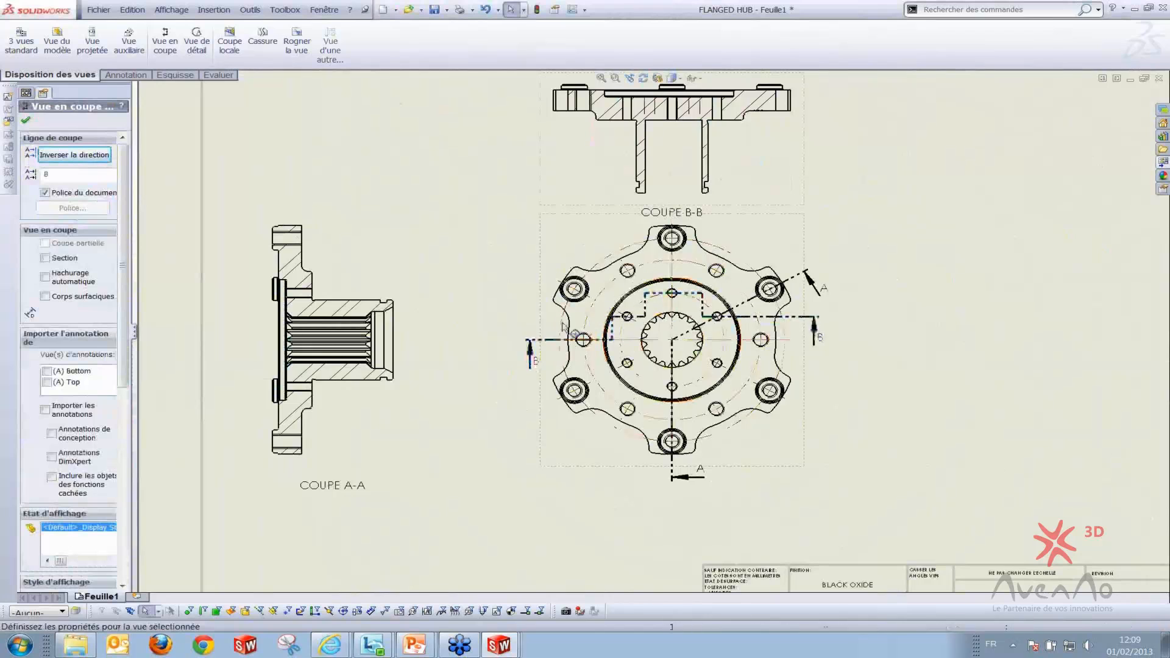
scroll(627, 339, down, 2)
scroll(638, 298, up, 1)
middle_drag(639, 292, 641, 356)
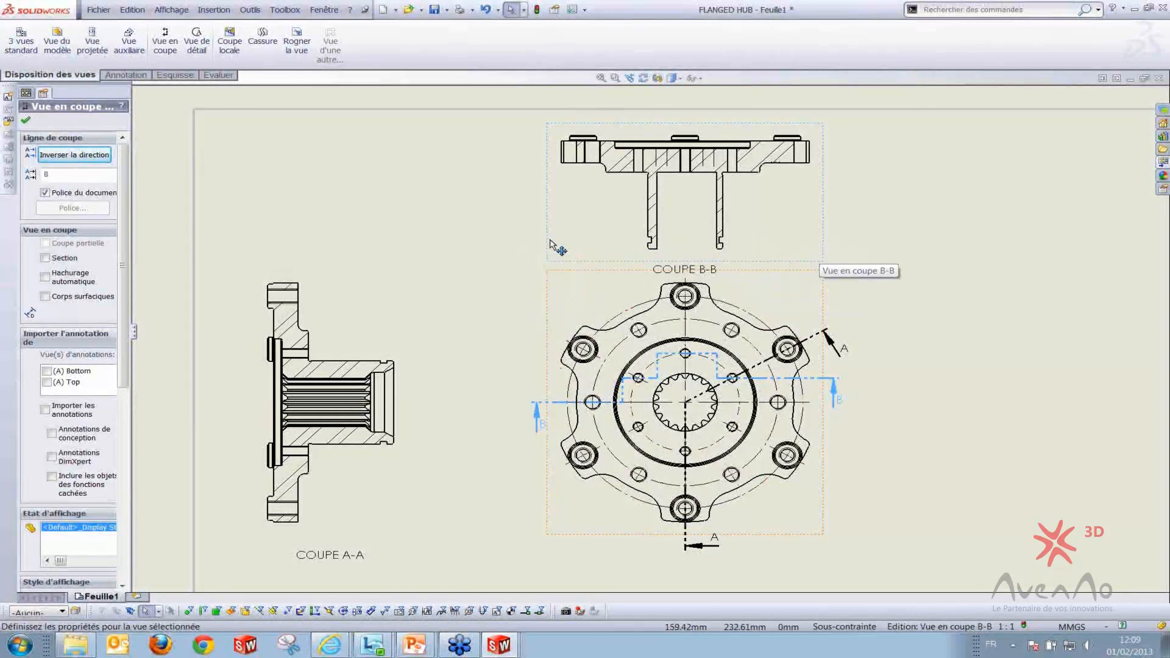
scroll(856, 474, up, 1)
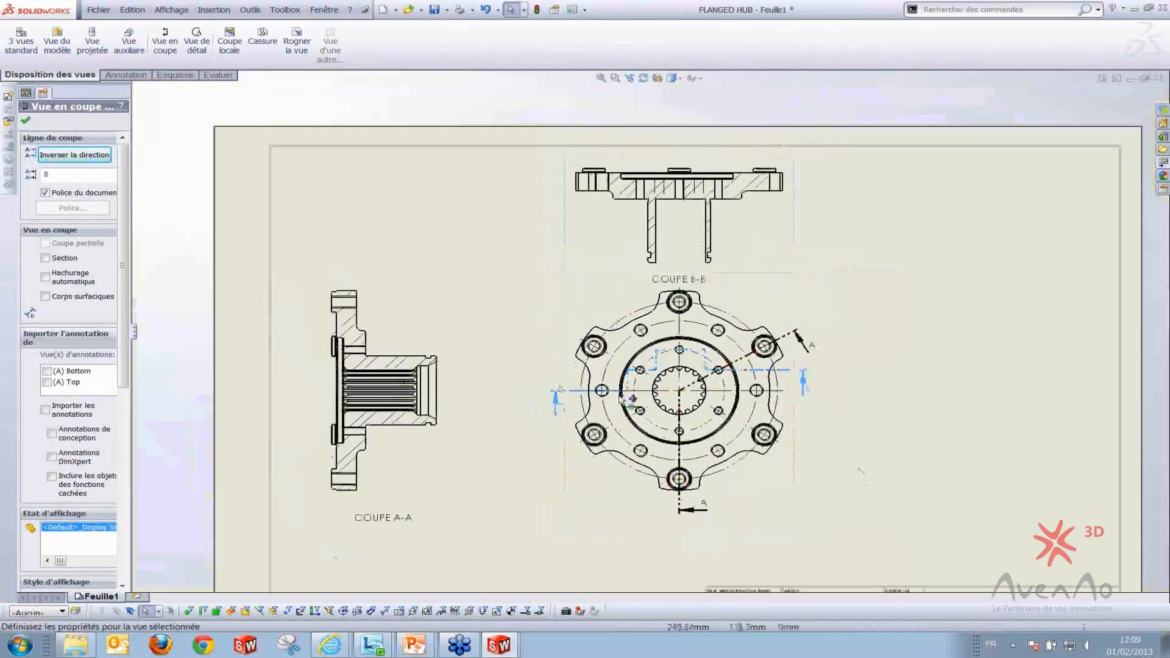
scroll(545, 403, down, 1)
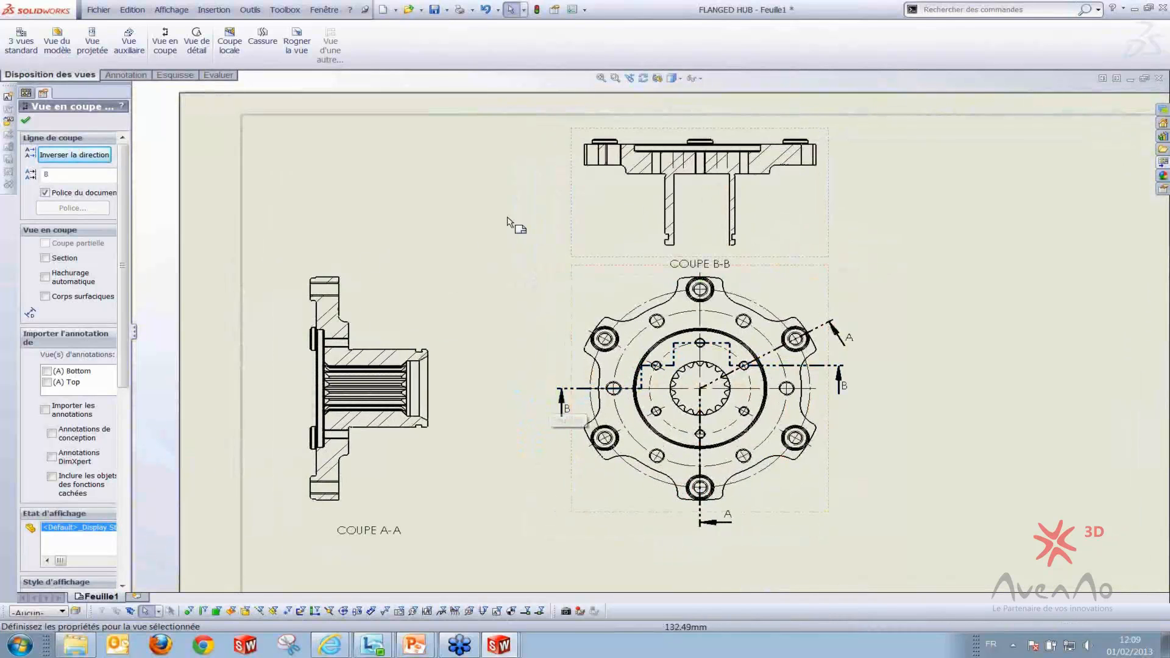
click(370, 224)
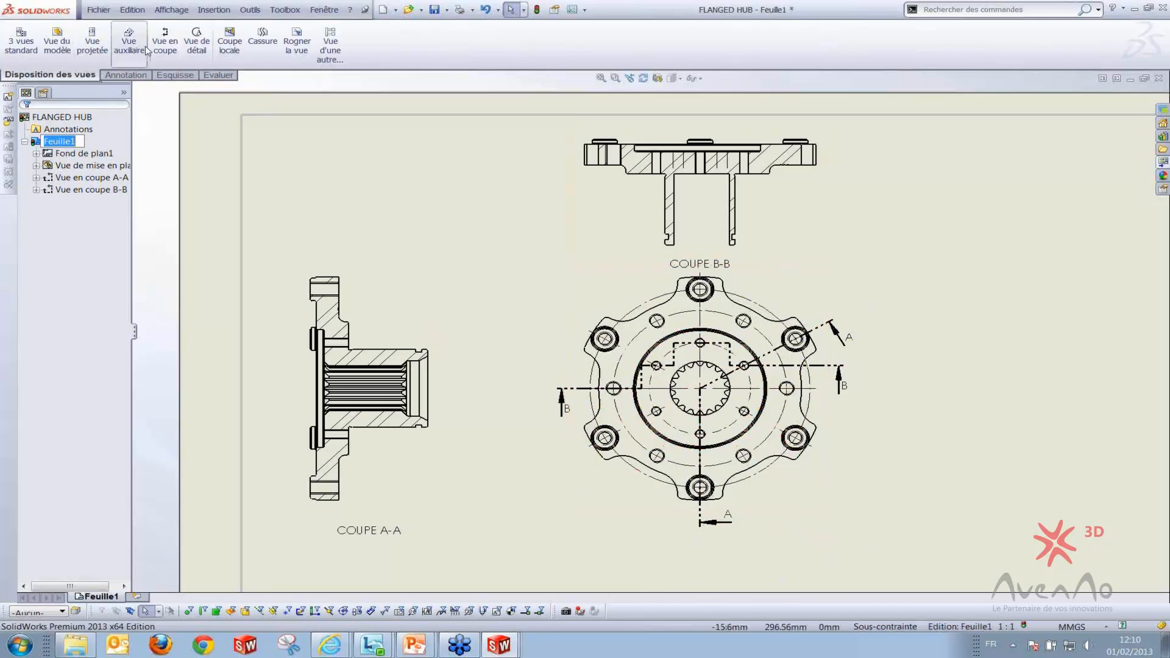
Create a half-section view cutting the hub's lower-left quadrant about its centre and place it to the right of the Back view
click(165, 45)
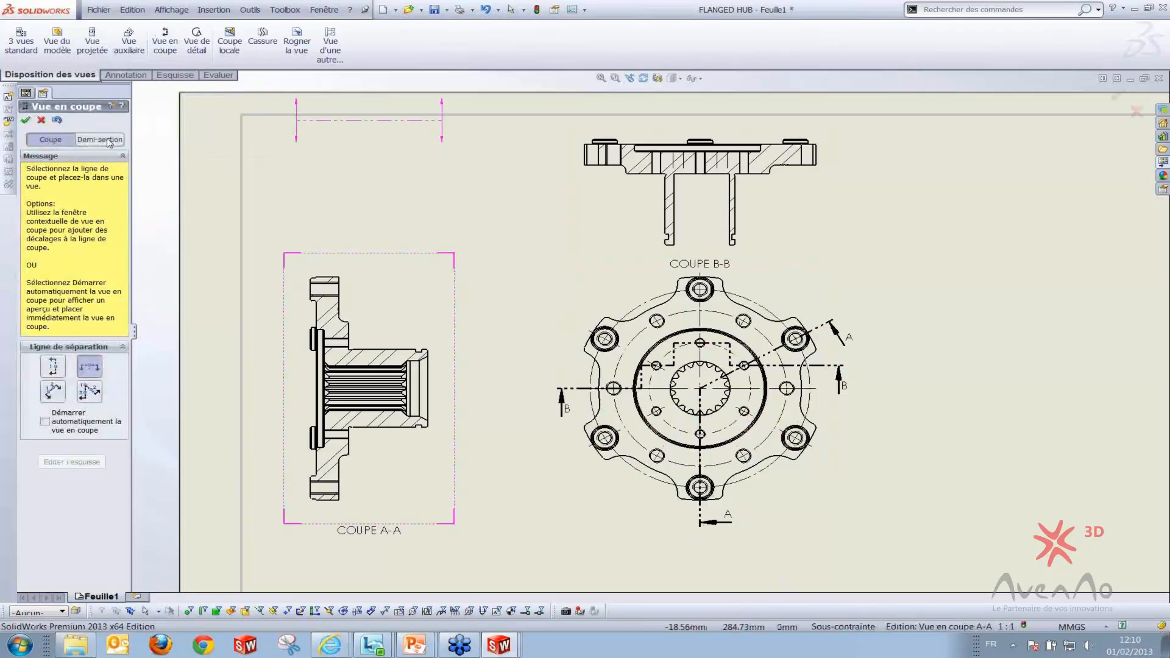
click(108, 141)
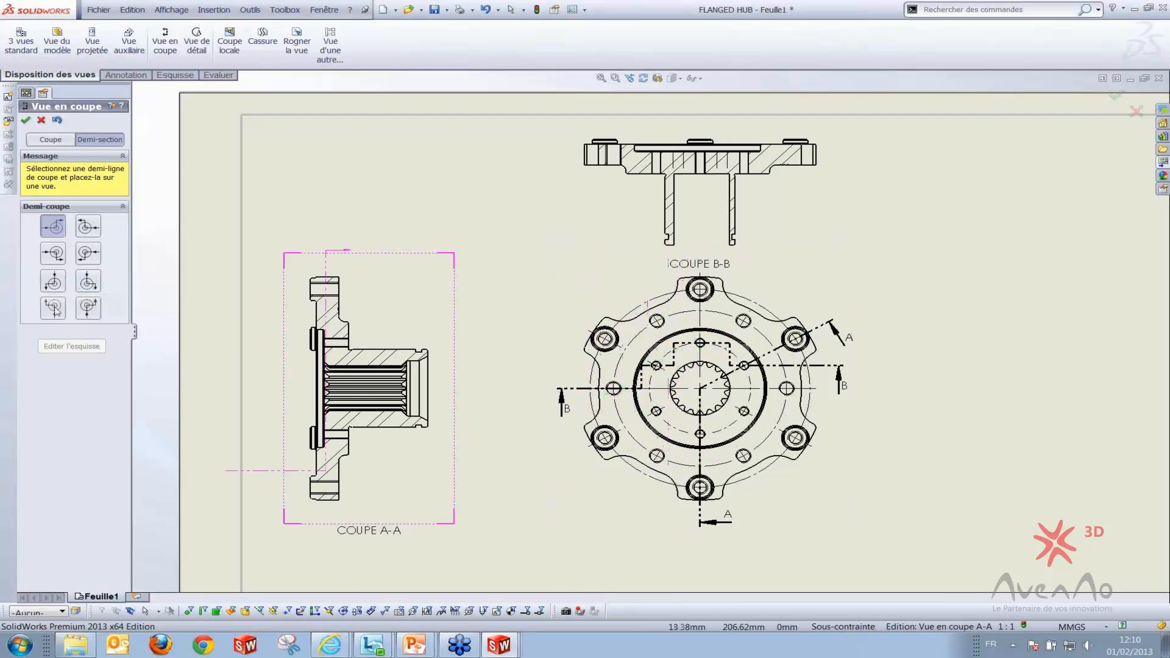
click(54, 258)
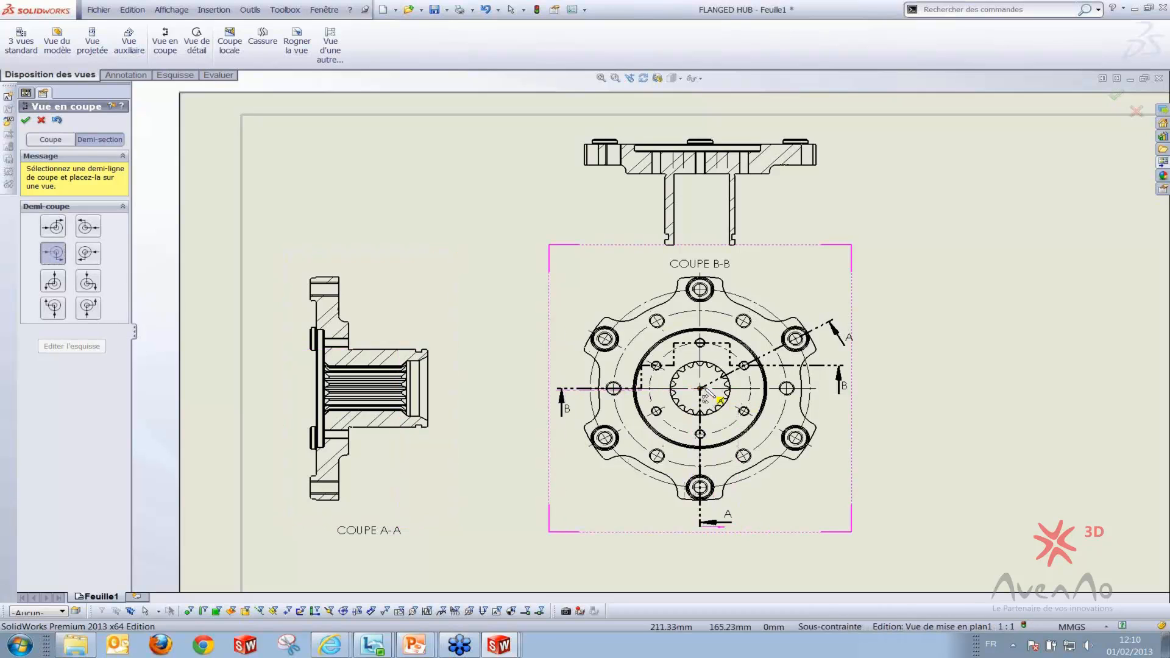
click(703, 389)
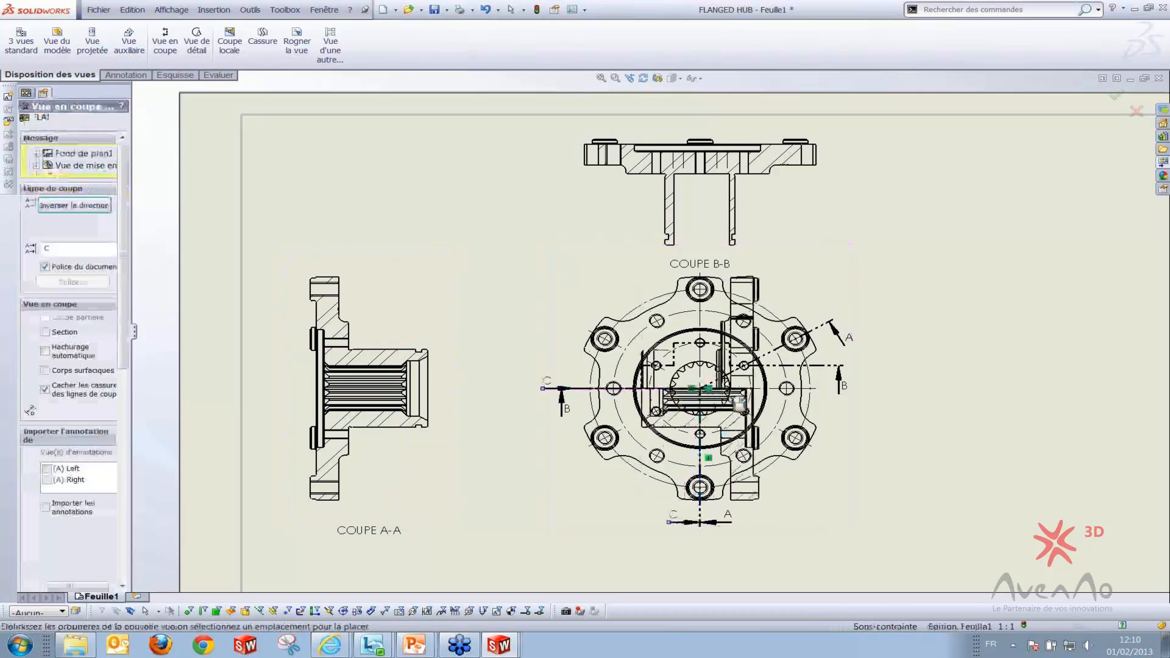
click(1053, 417)
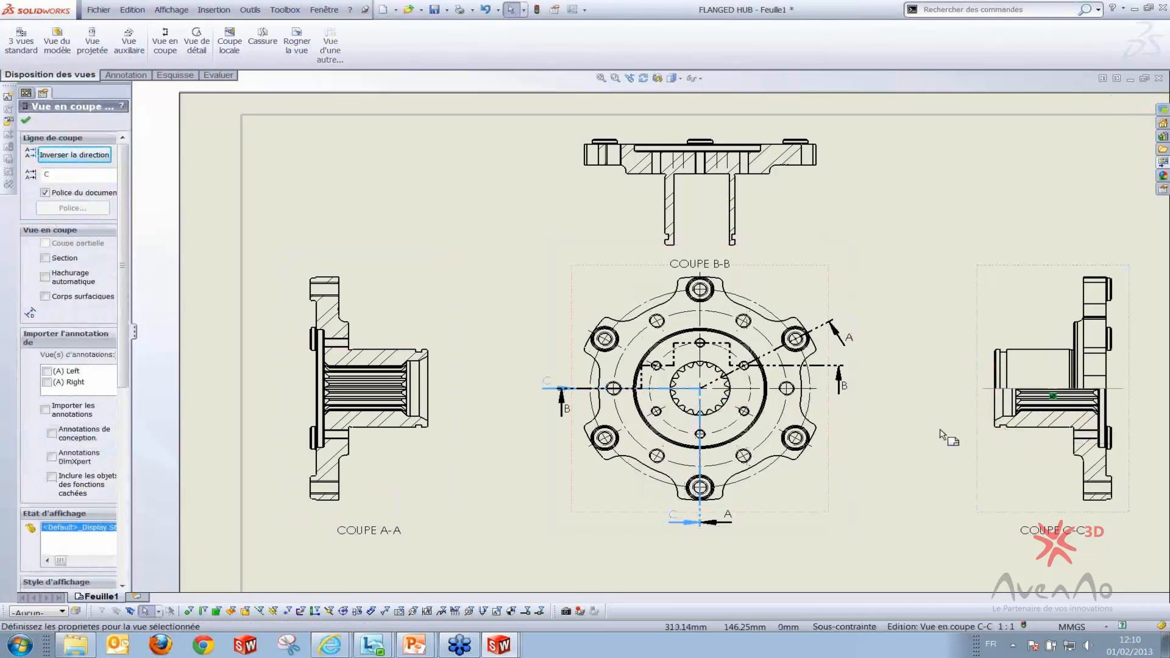
click(914, 463)
mouse_move(950, 418)
middle_down()
mouse_move(935, 379)
mouse_move(898, 338)
middle_up()
Switch to the PowerPoint slide show and advance the section views slide to its local section illustration
key(alt+Tab)
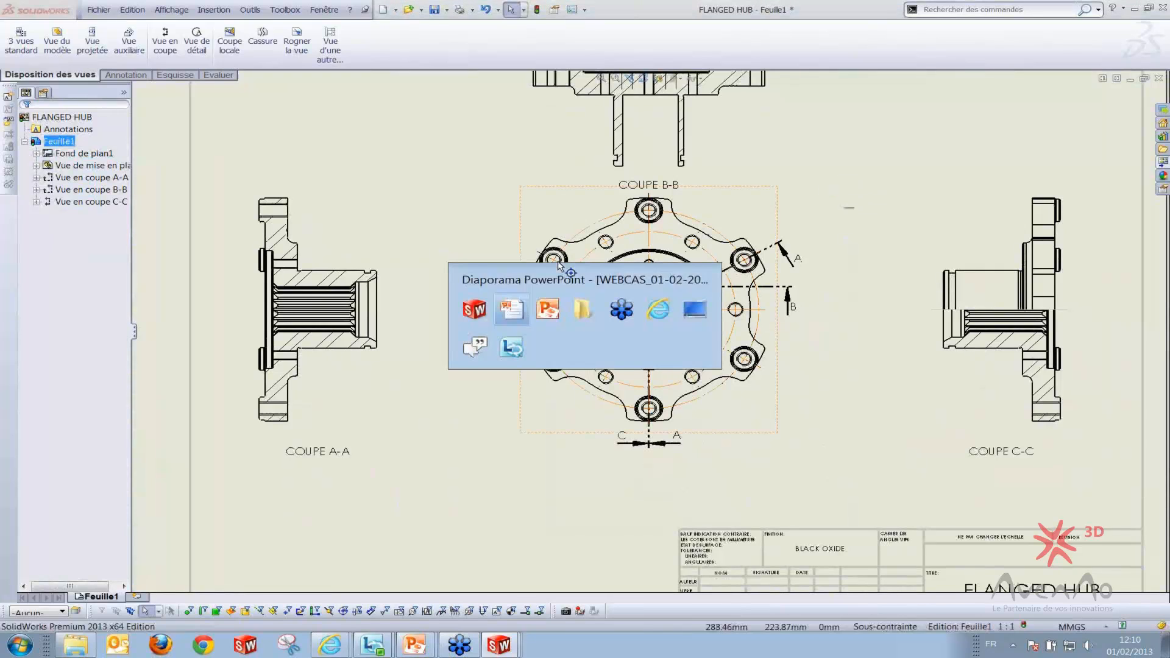
click(522, 316)
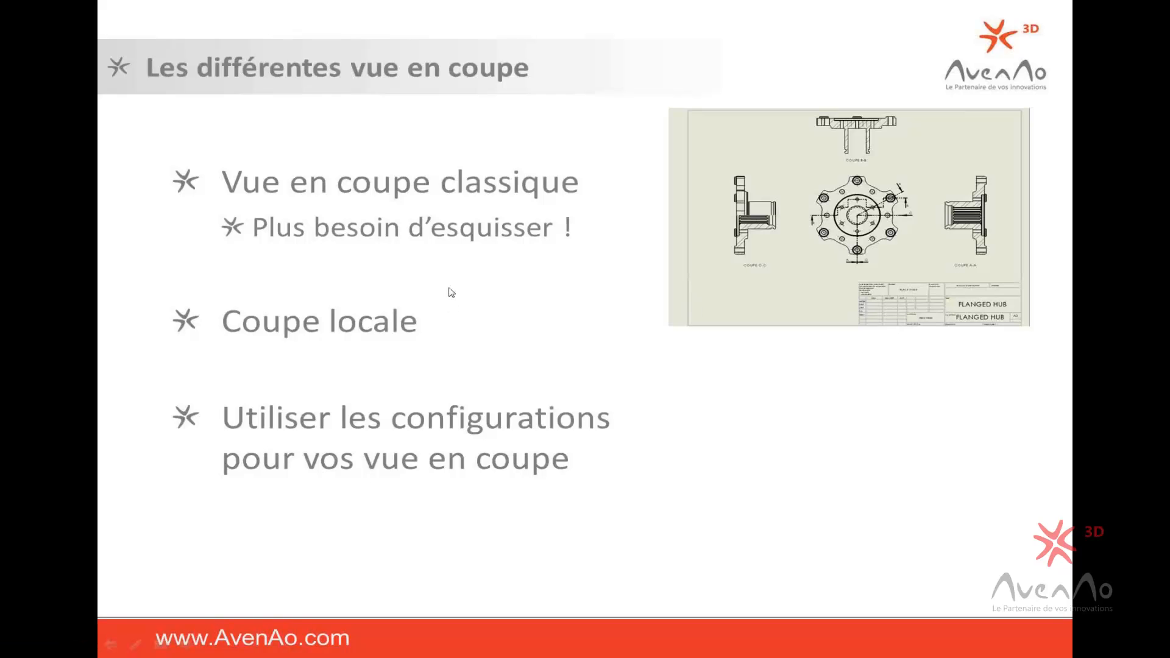
click(411, 282)
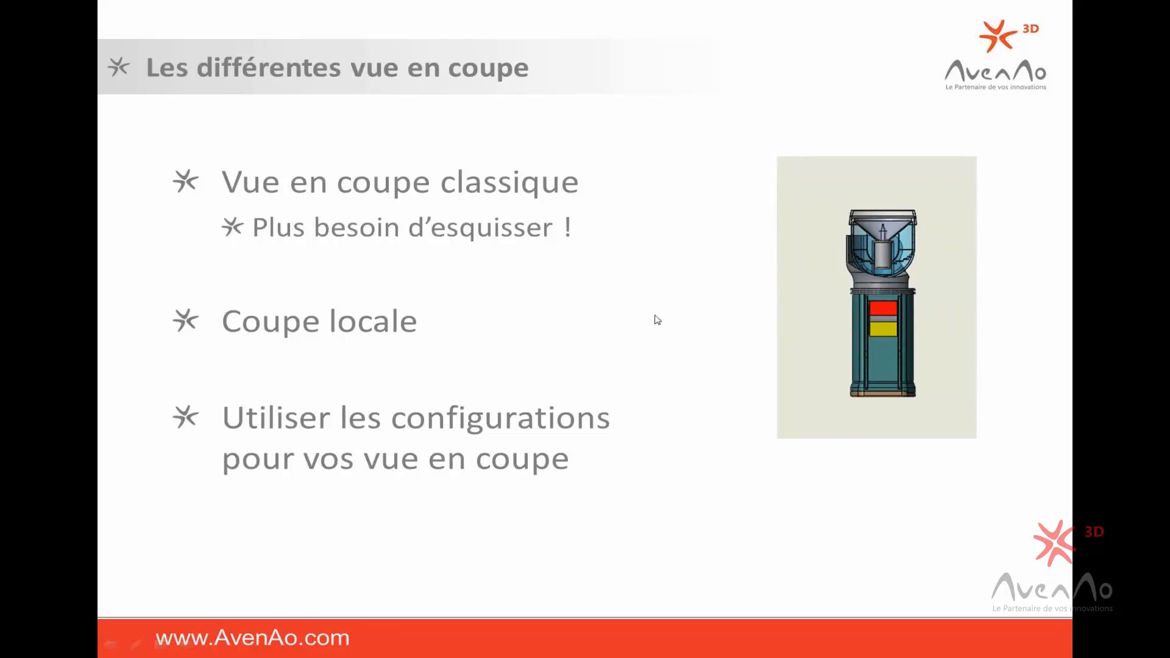
Switch back to SolidWorks and open the Light_& assembly from the Lampe de poche folder, filtering for top-level assemblies
key(alt+Tab)
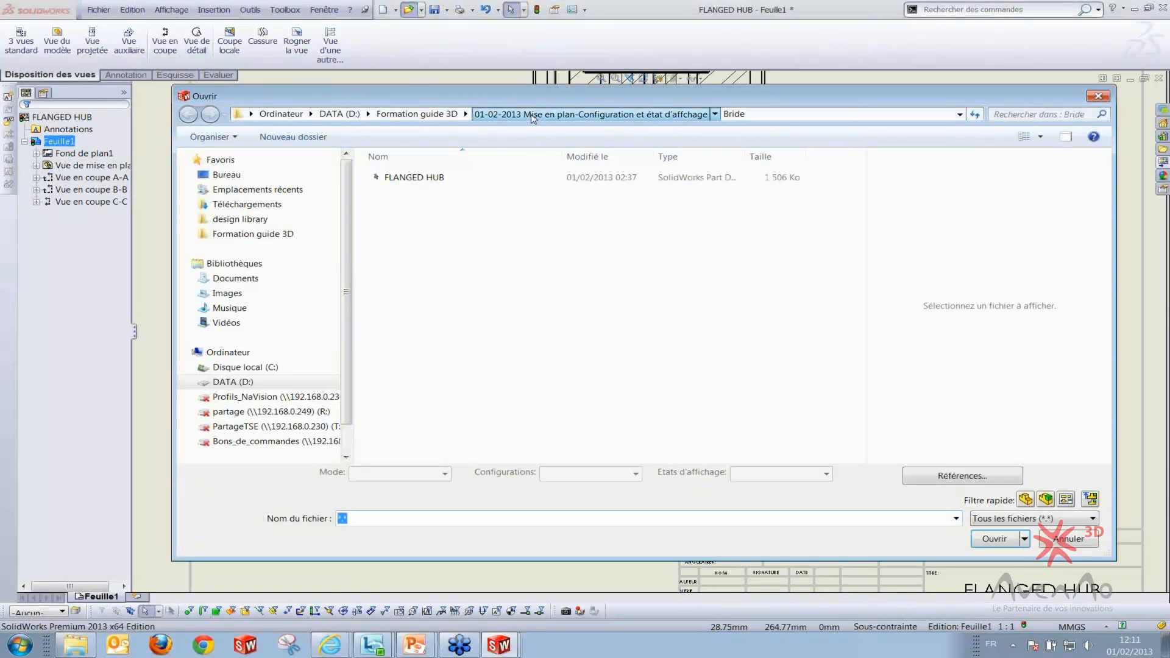
click(591, 114)
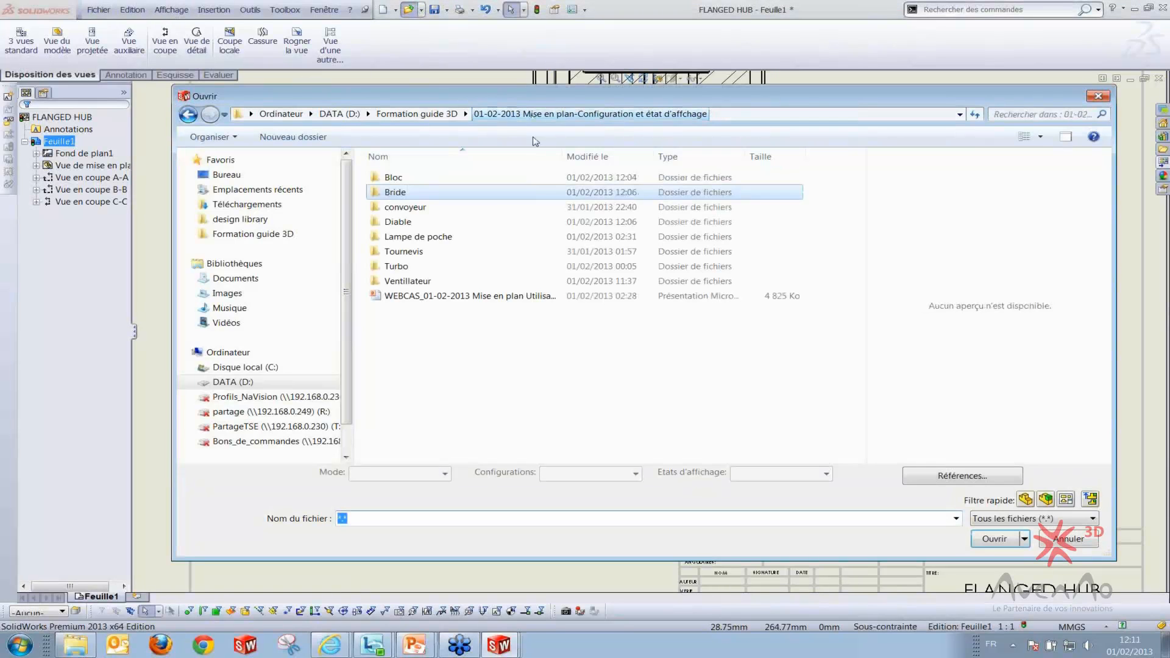
double_click(409, 237)
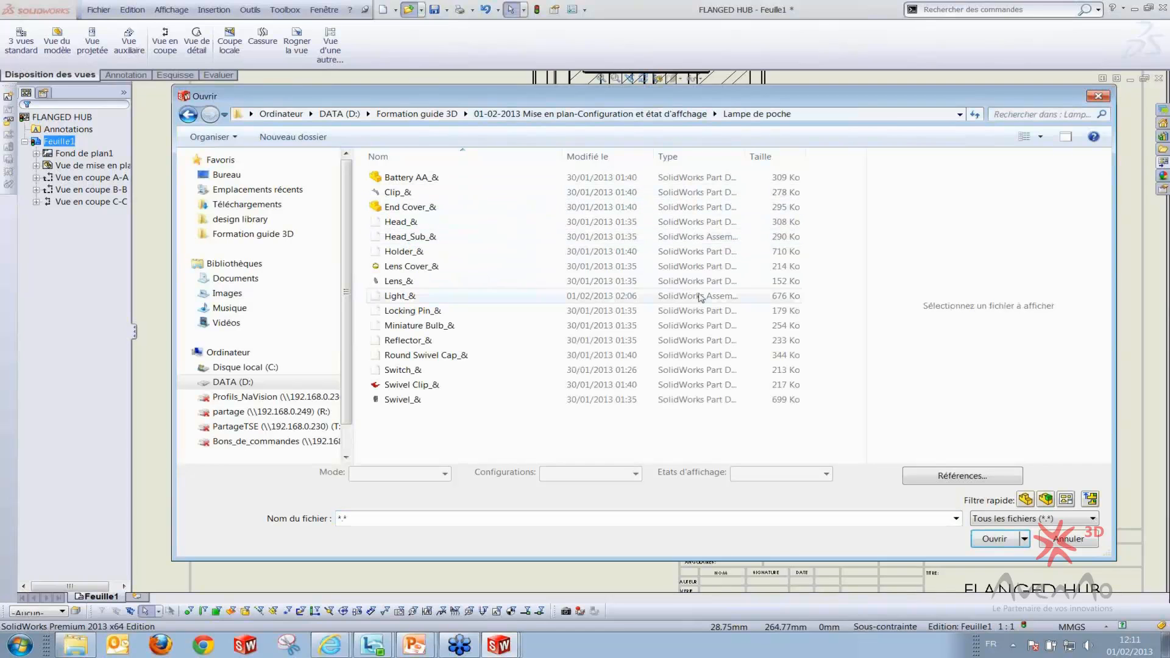
click(1091, 499)
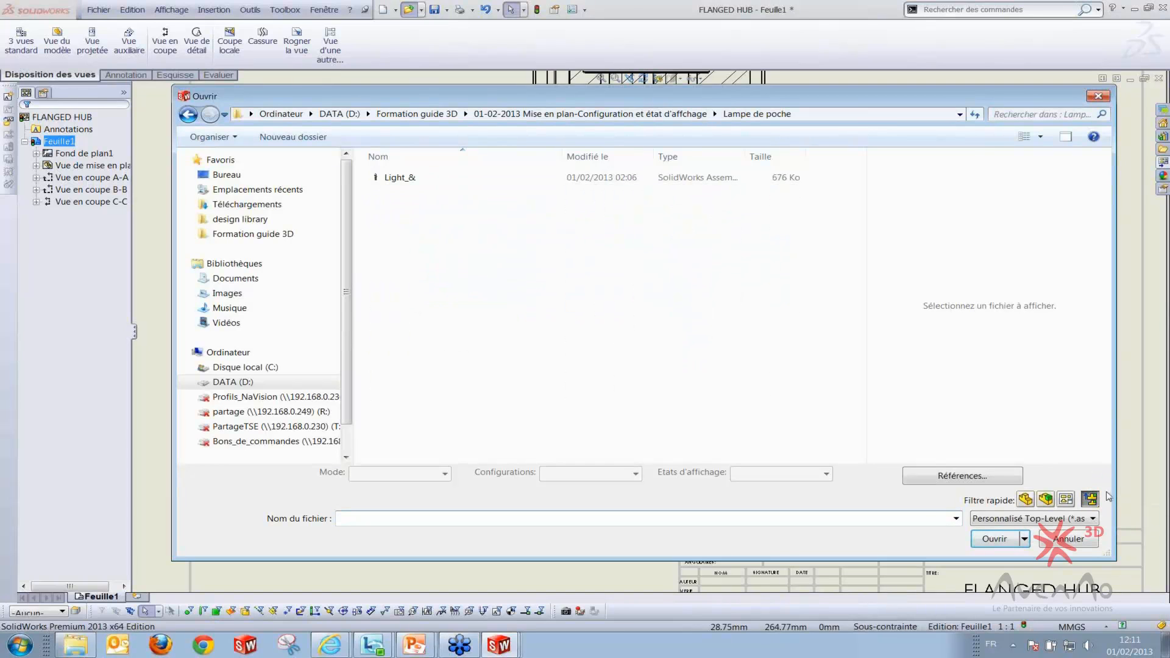
double_click(399, 178)
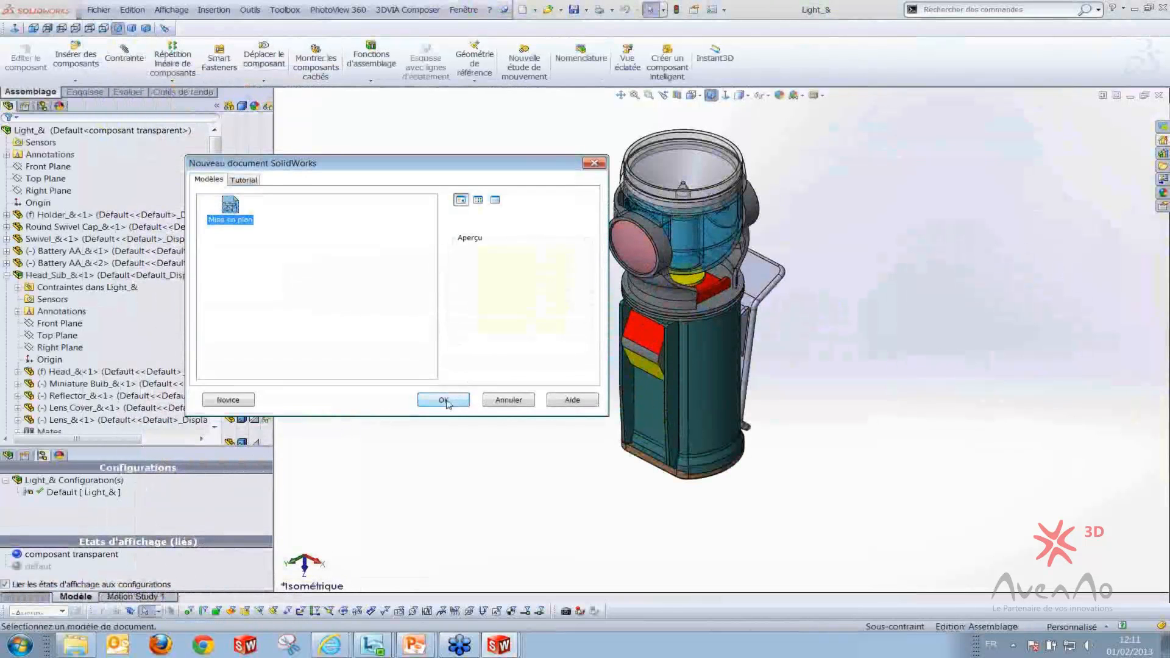
Create an A3 (ISO) drawing of the assembly from the Mise en plan template and place its Gauche view in the sheet's upper middle
click(444, 400)
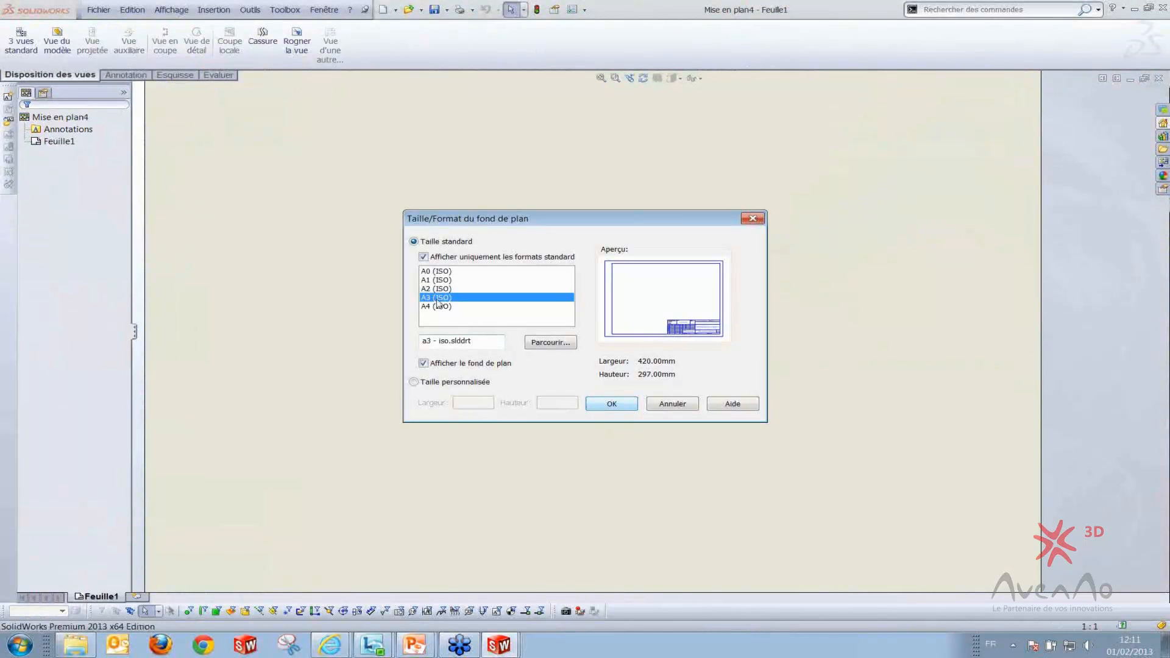
click(601, 402)
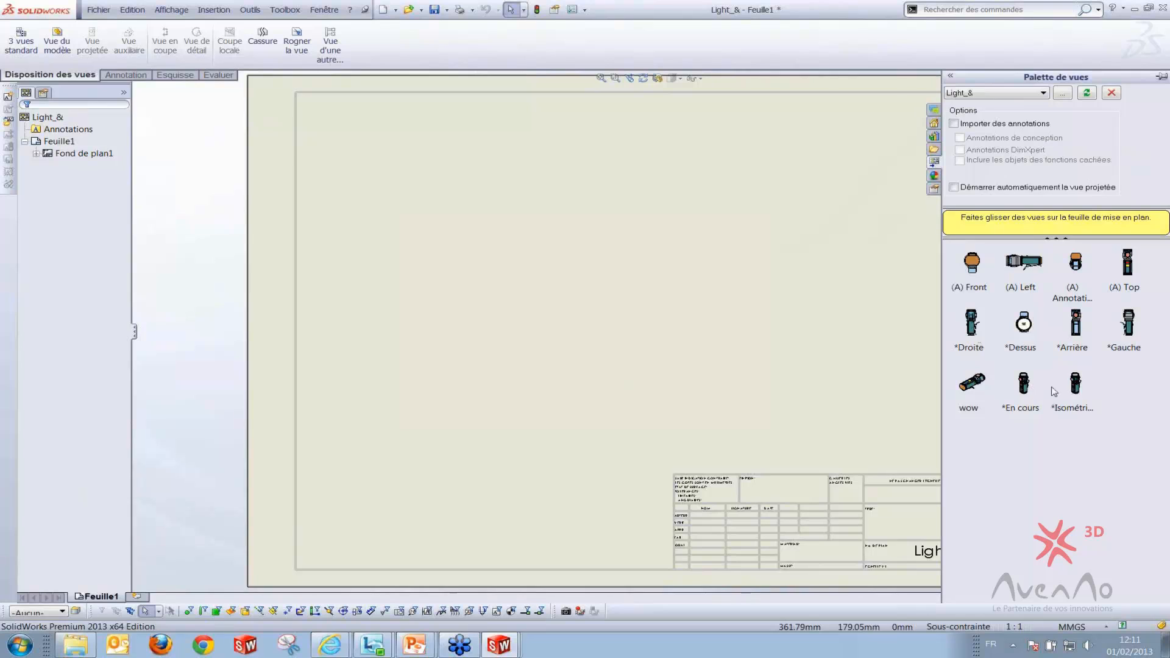
mouse_move(1126, 331)
mouse_down()
mouse_move(588, 311)
mouse_move(560, 284)
mouse_up()
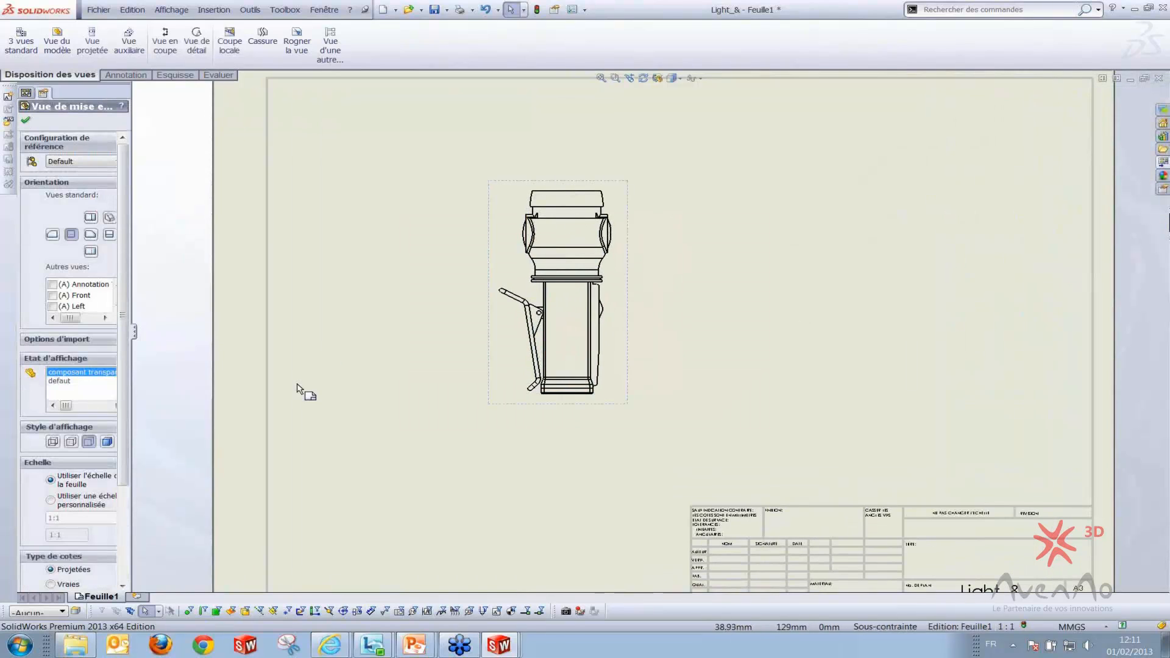
key(Escape)
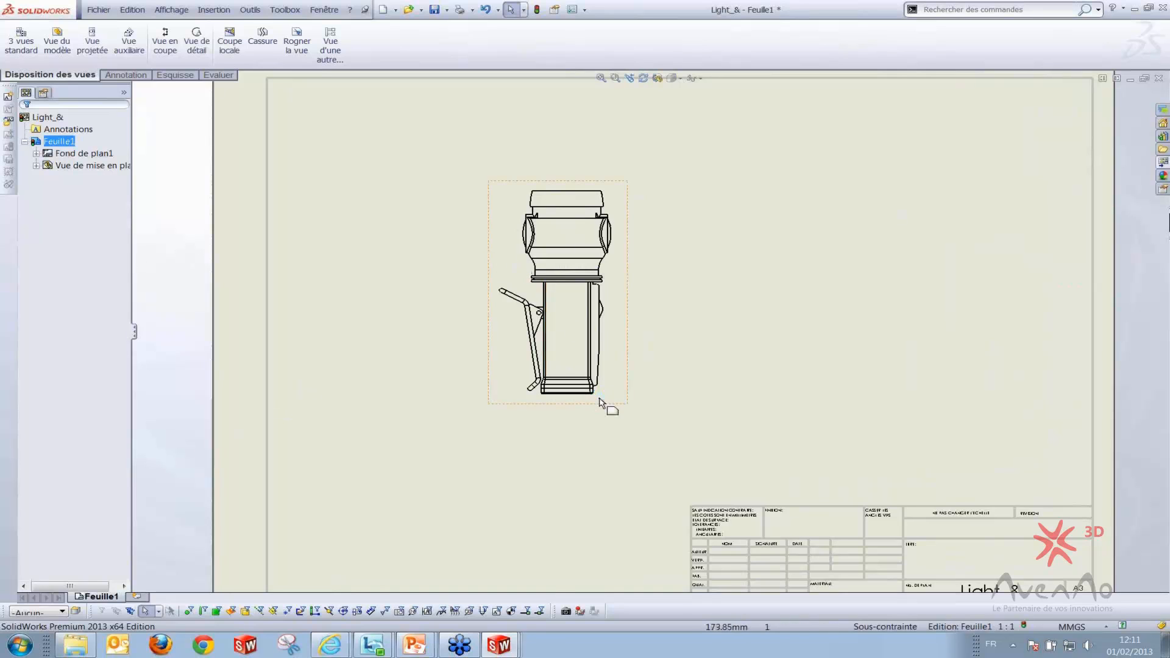
click(607, 404)
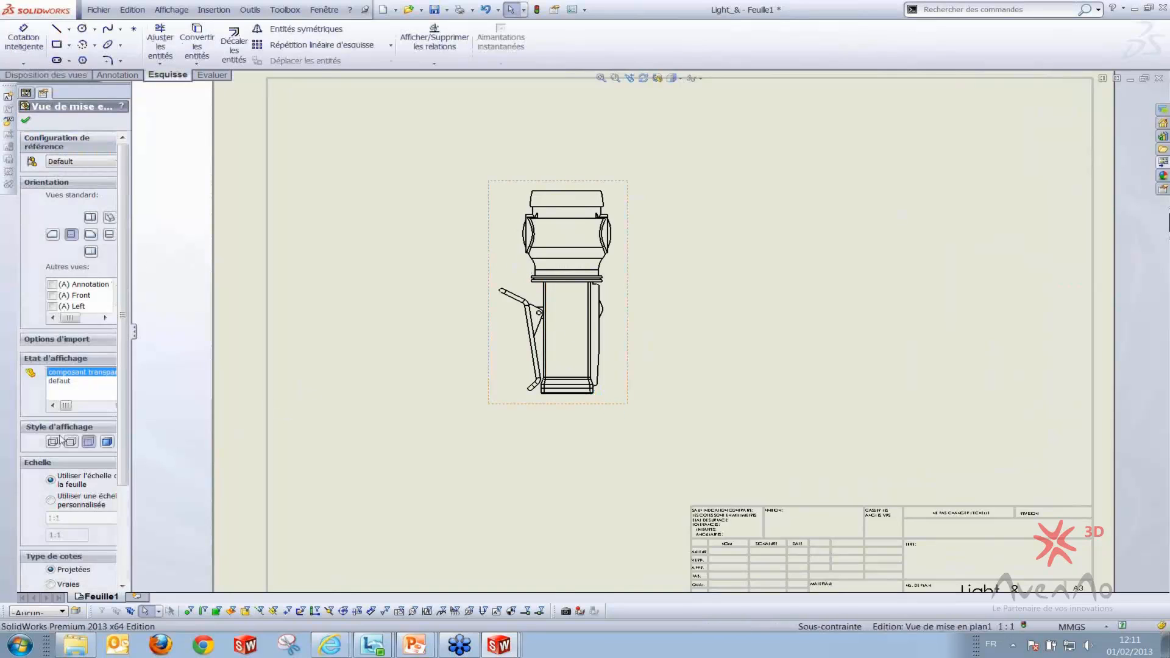
Set the flashlight view's display style to shaded with edges and finish placing the view
click(107, 441)
key(Escape)
scroll(572, 274, down, 1)
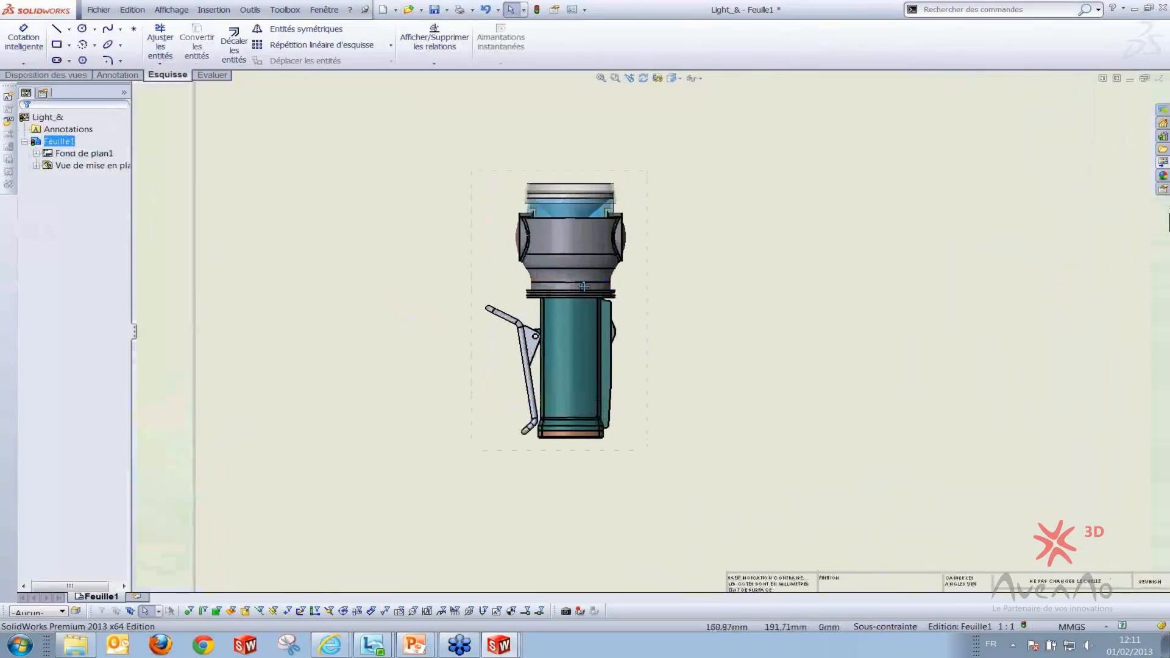
scroll(346, 182, up, 1)
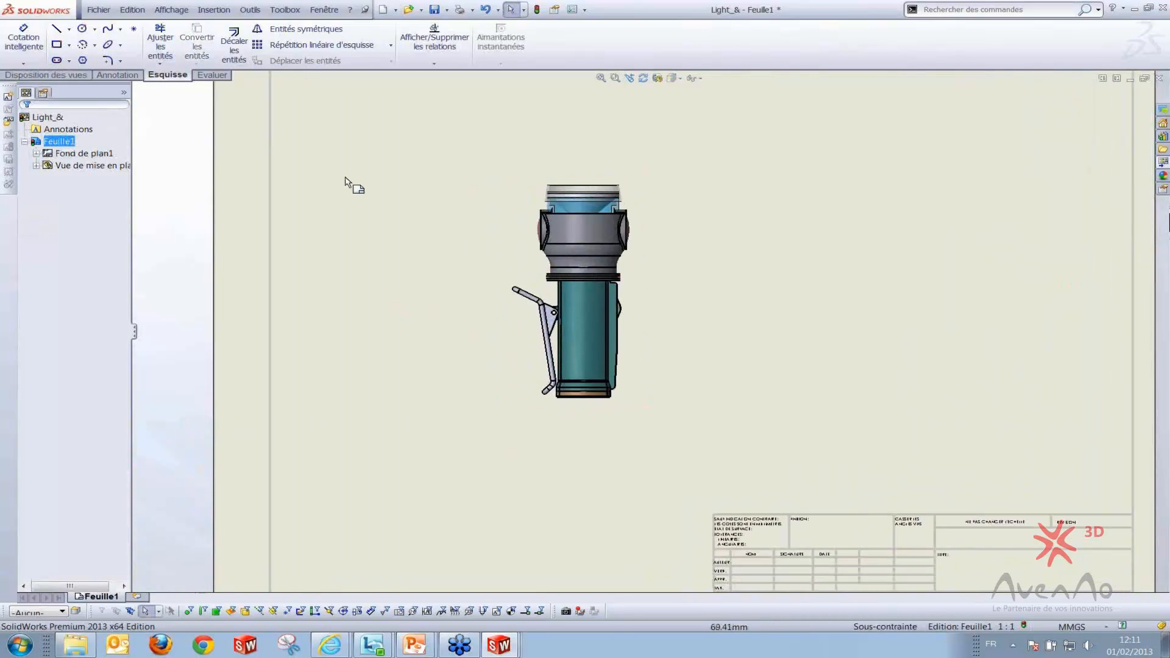
Start a local section (Coupe locale) and outline the flashlight's head in the view with a closed spline
click(118, 75)
click(61, 75)
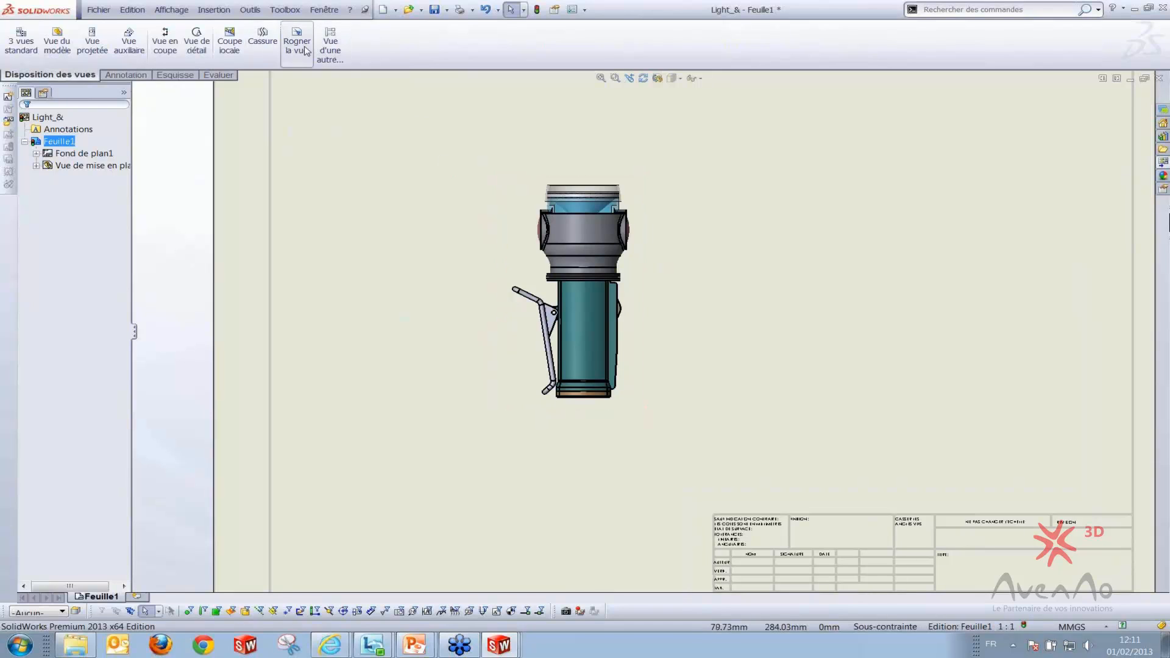
click(229, 47)
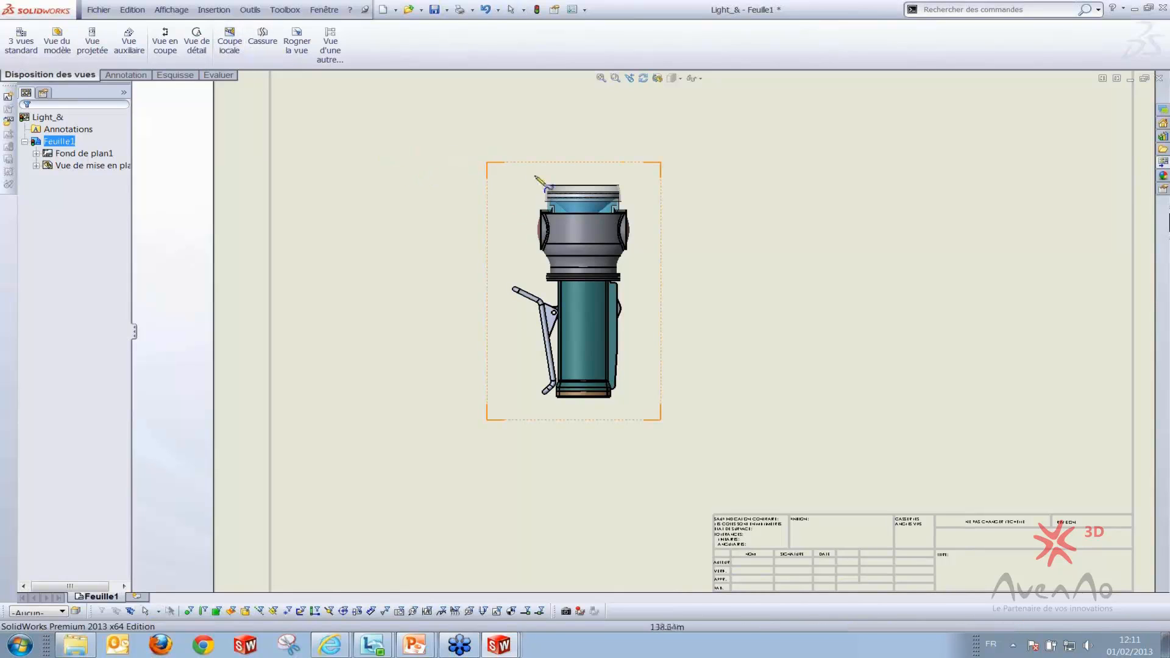
scroll(497, 159, up, 2)
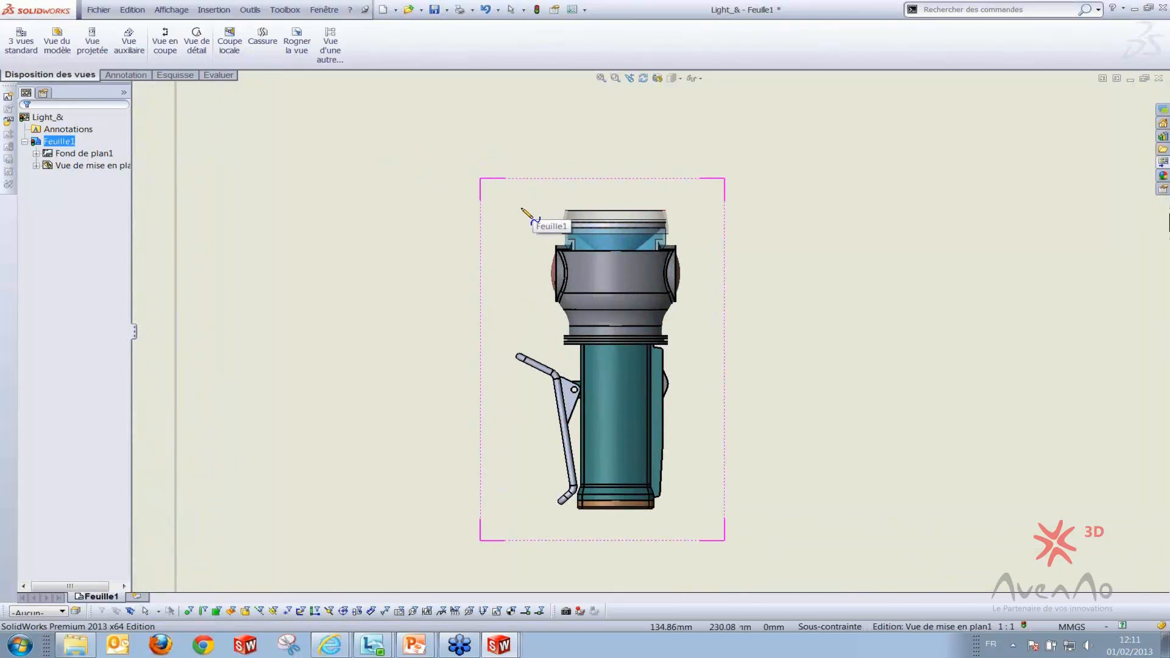
click(168, 78)
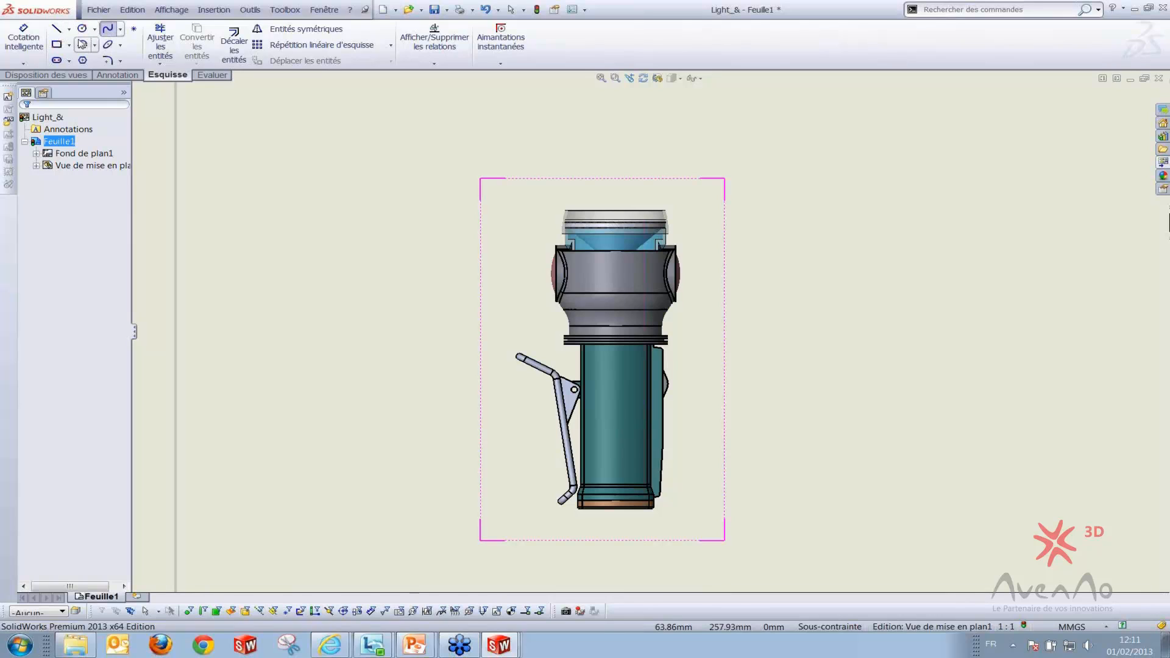
click(546, 201)
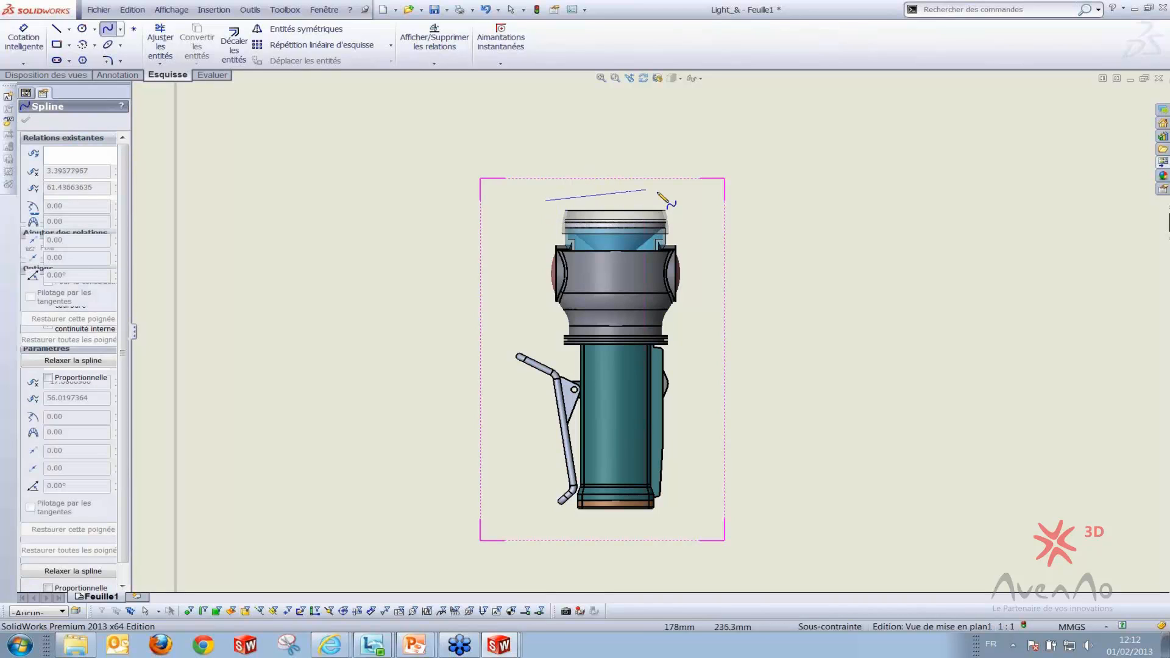
click(586, 188)
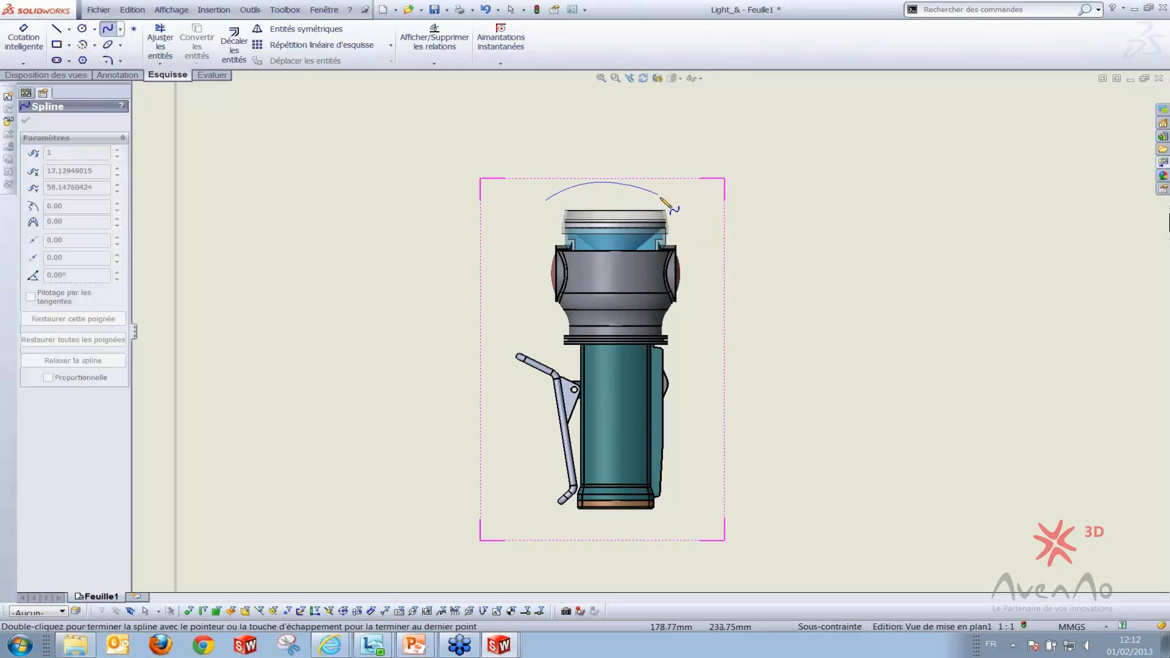
click(692, 317)
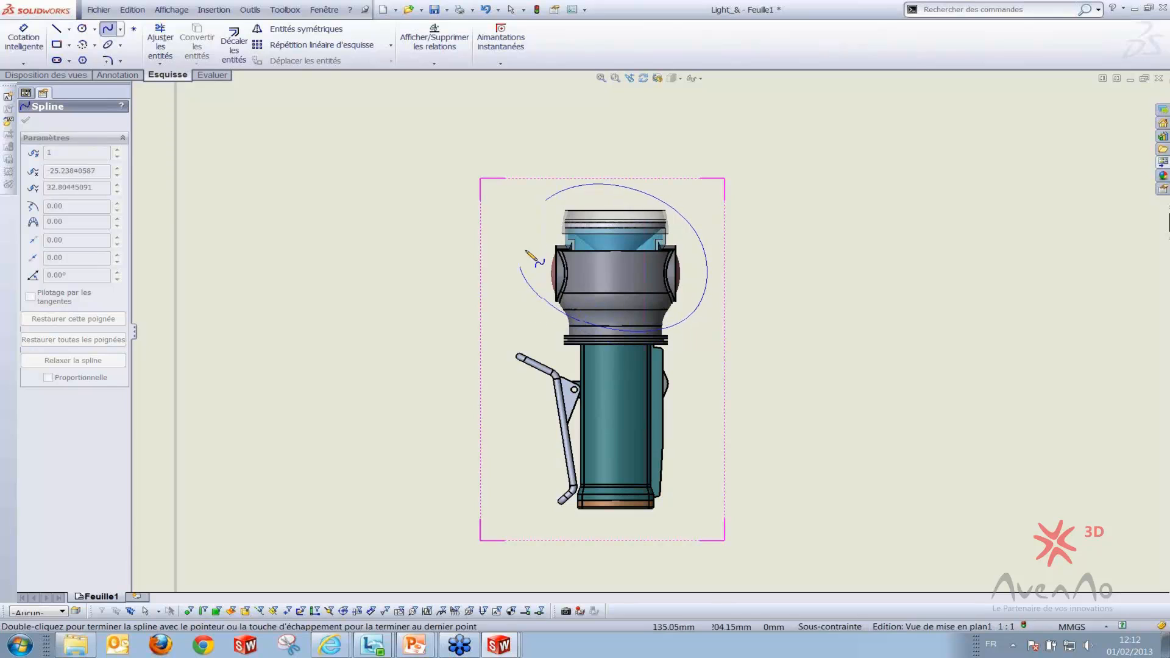
click(546, 201)
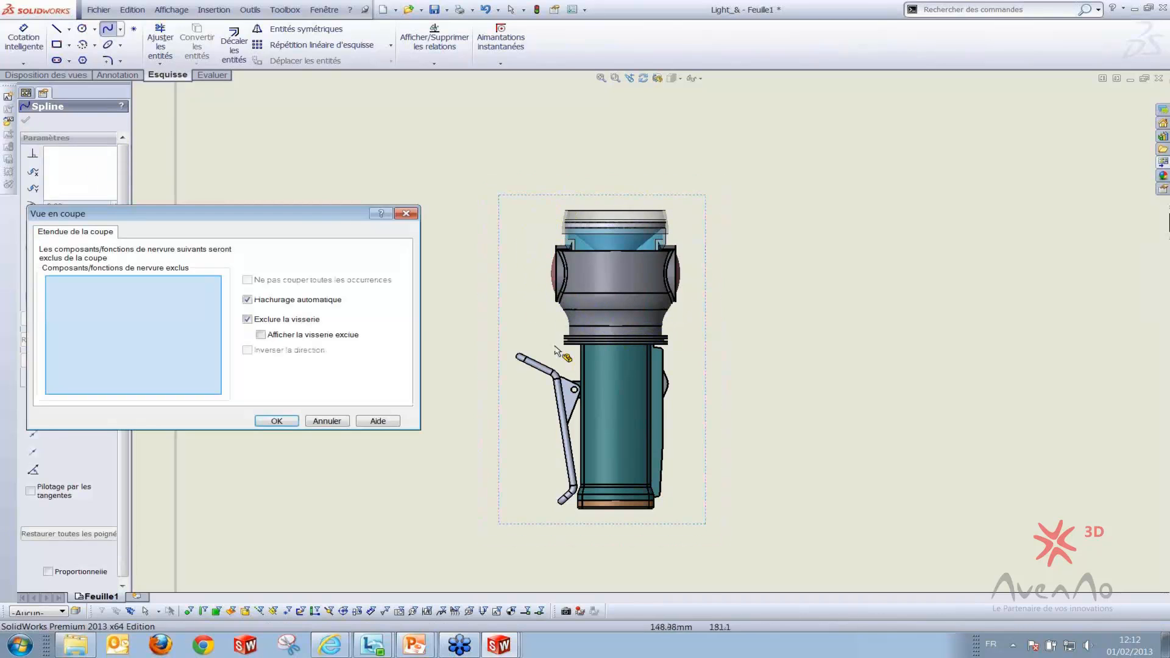
Accept the section scope without excluded components and create the local section, using the Lens Cover's upper edge as depth reference
drag(139, 215, 147, 124)
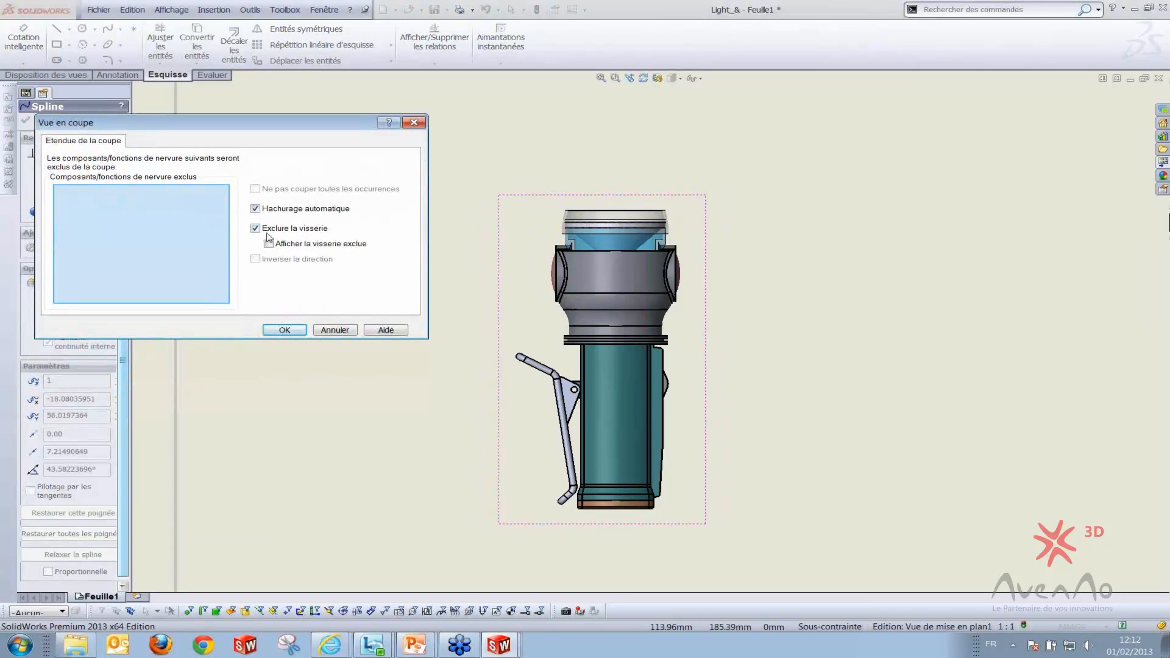
click(285, 330)
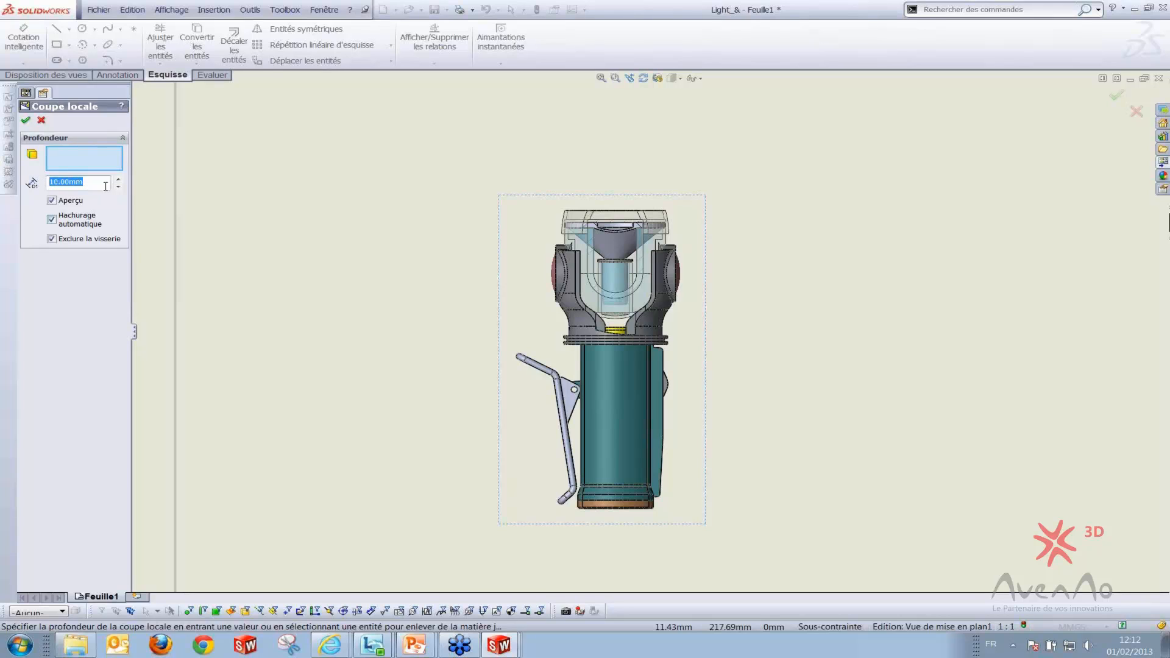
click(72, 162)
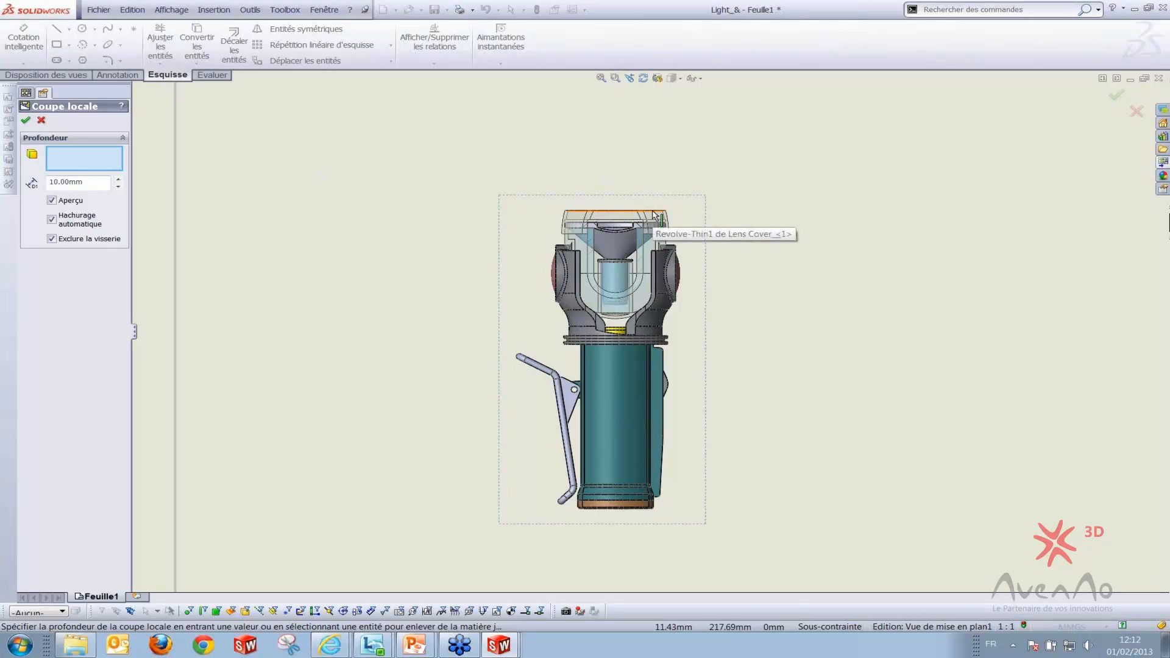
scroll(656, 214, up, 4)
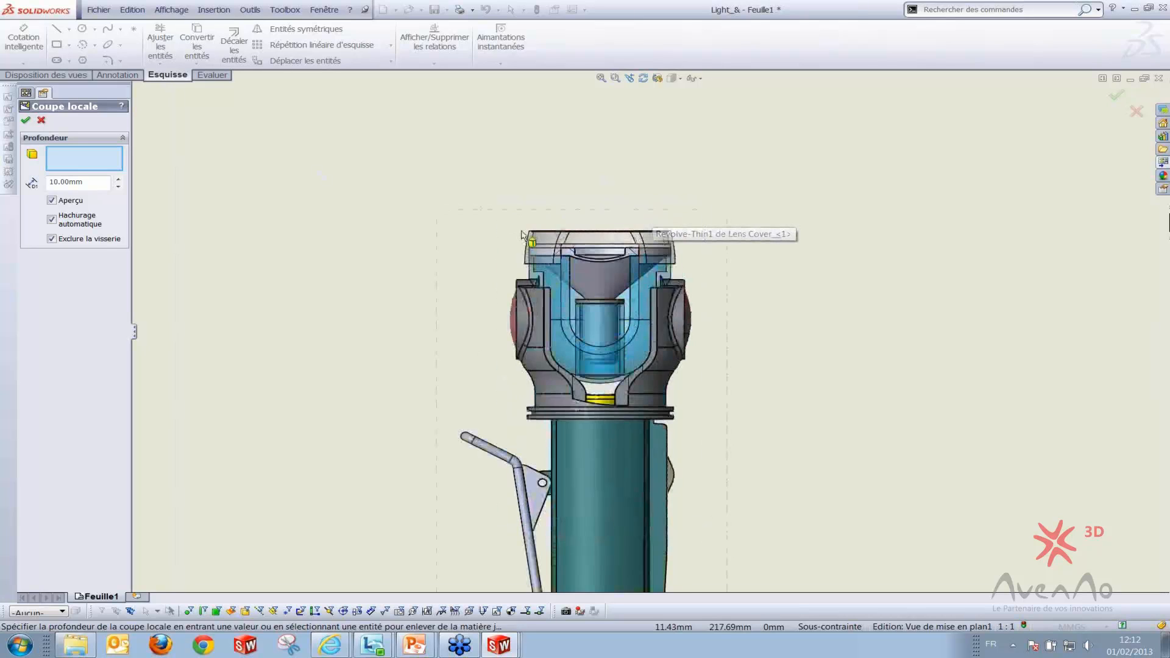
click(570, 248)
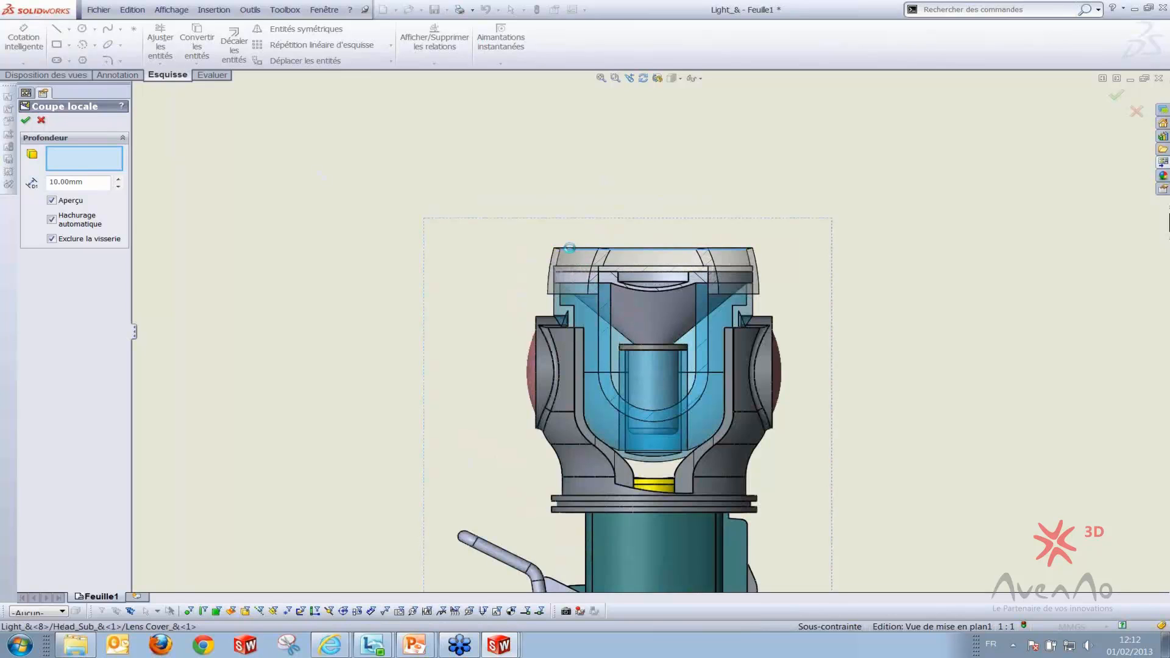
scroll(513, 256, down, 2)
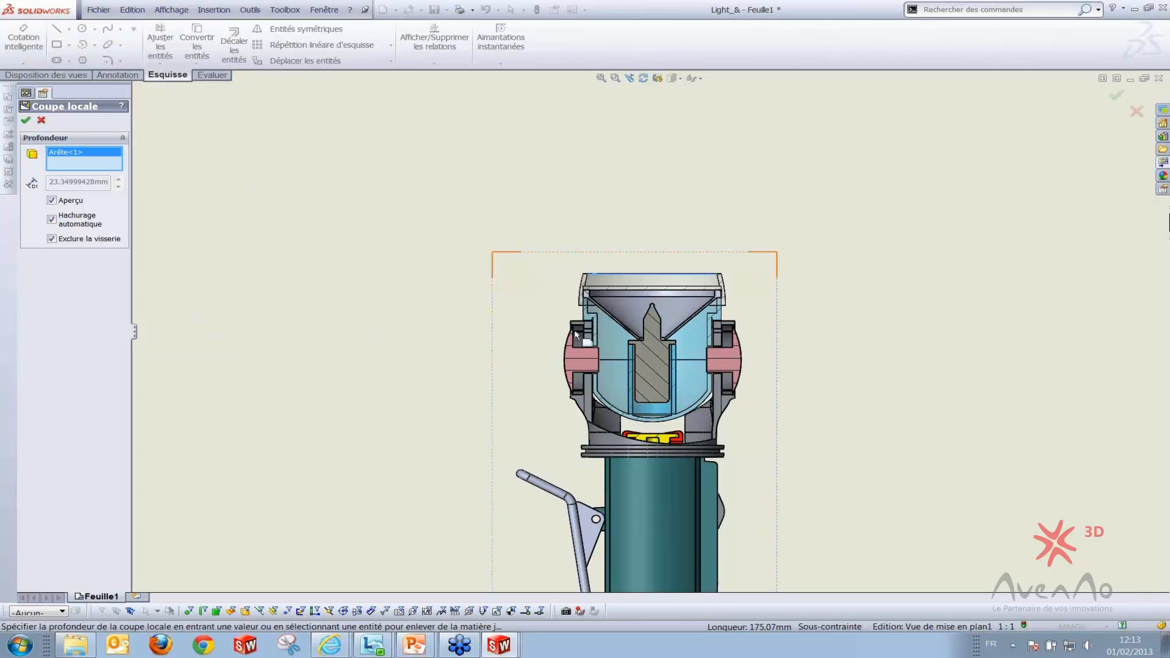
scroll(698, 336, up, 1)
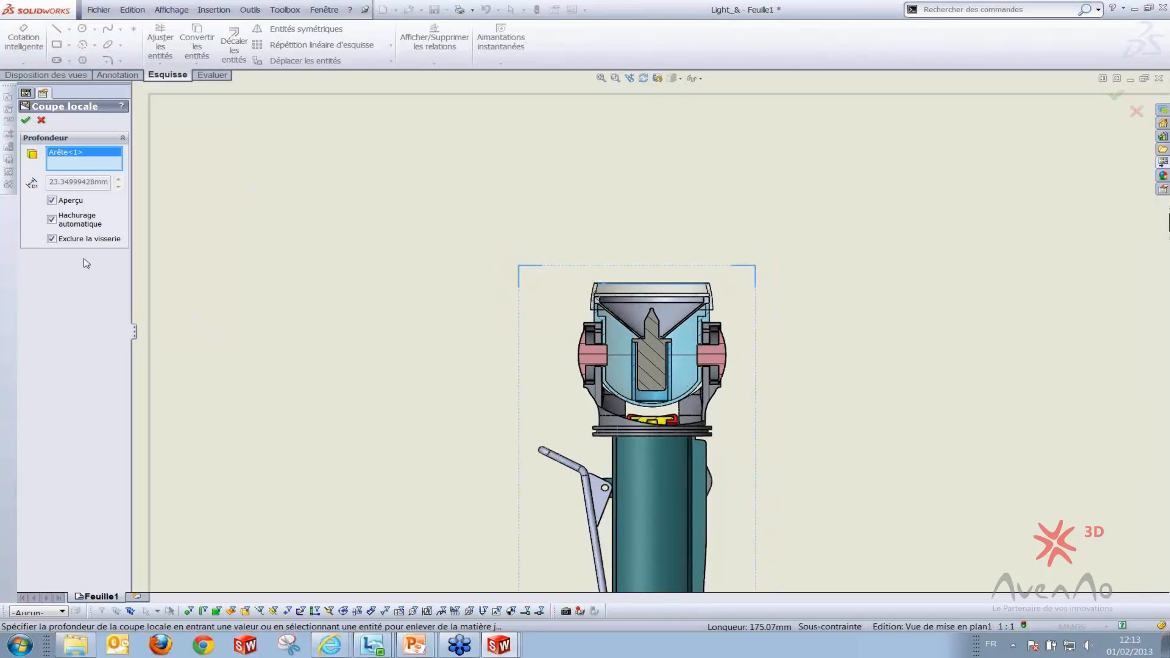
click(25, 120)
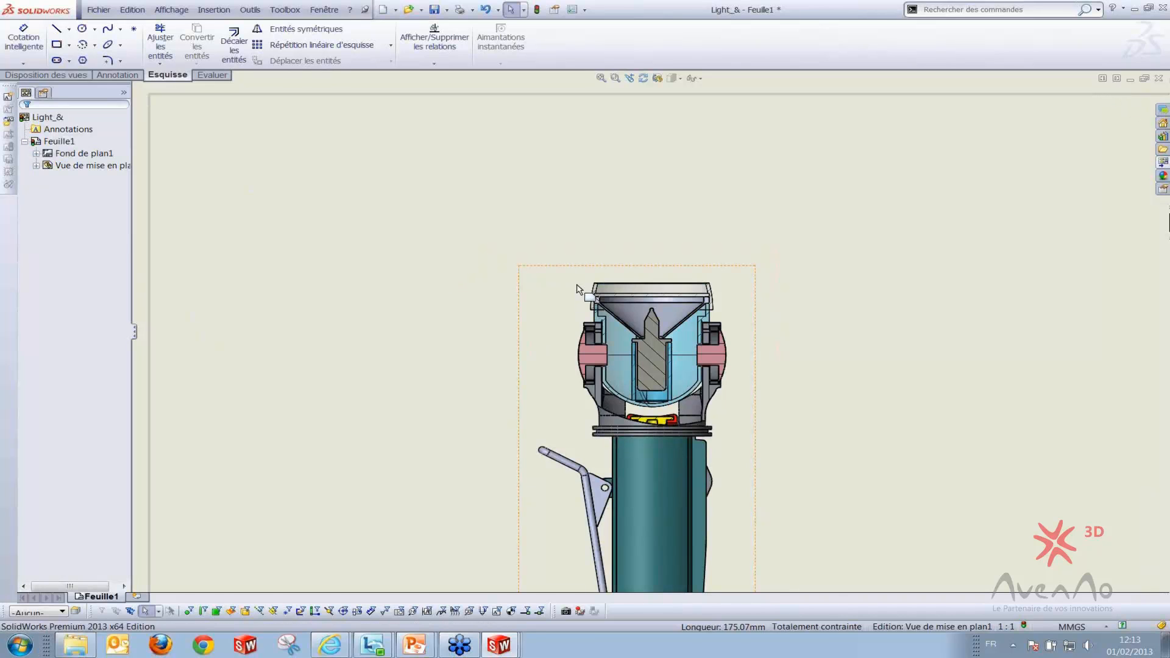
Examine the sectioned head, the hatch properties of the cut bulb and the properties of the drawing view
scroll(712, 421, up, 2)
scroll(714, 421, down, 1)
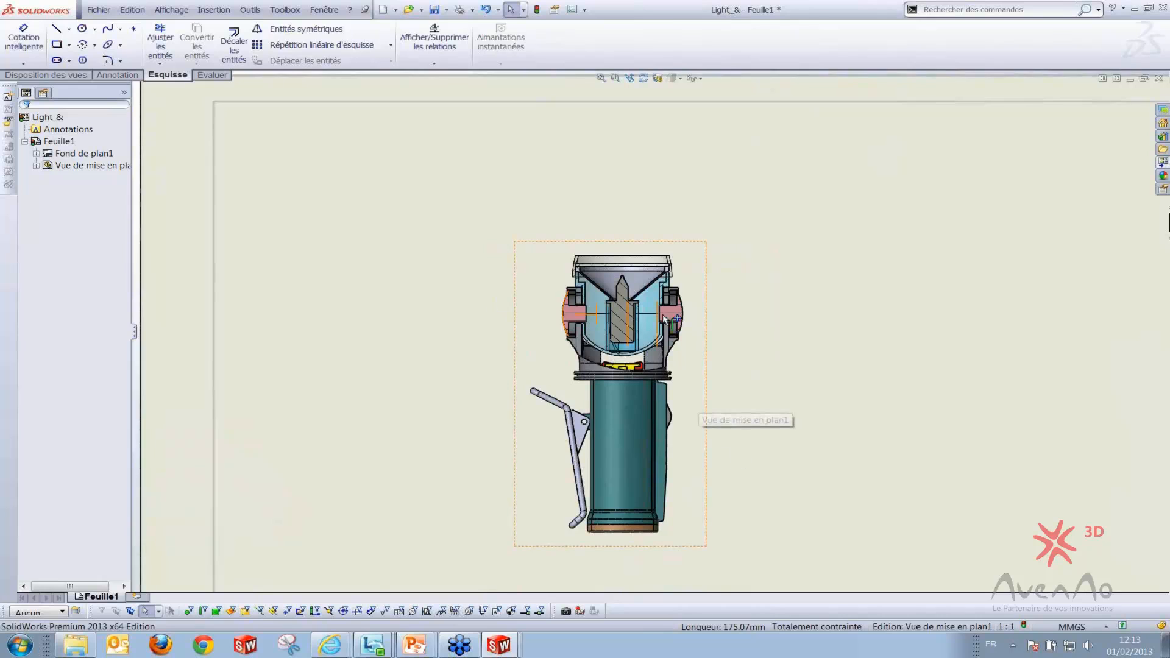
scroll(698, 416, down, 1)
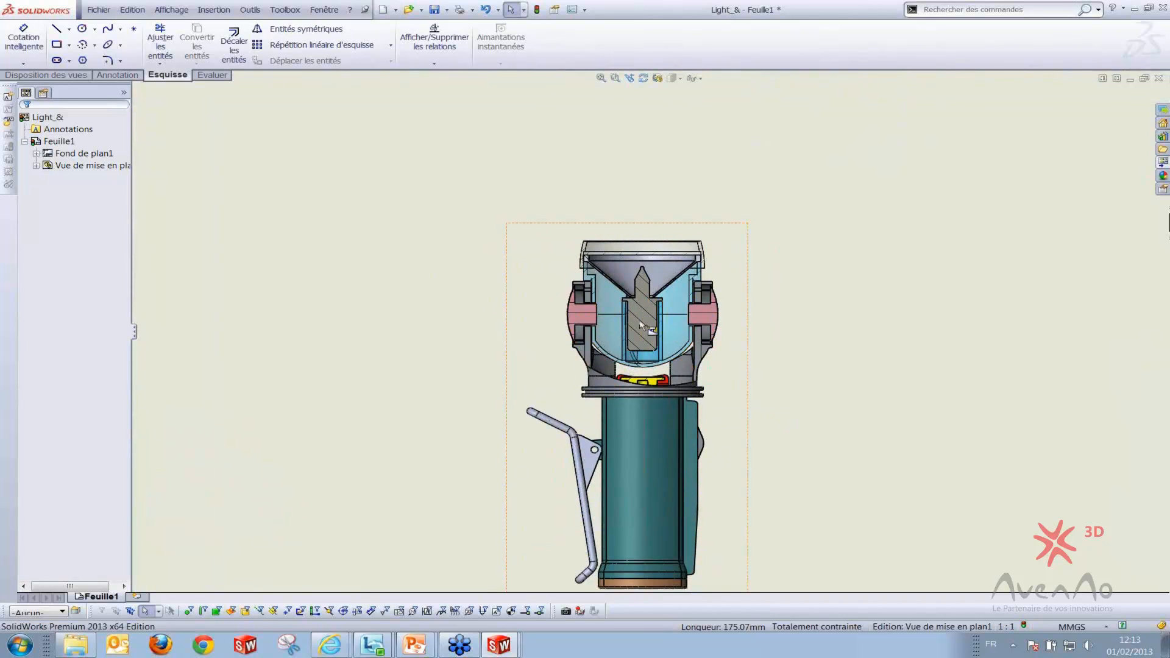
scroll(643, 299, down, 1)
click(639, 338)
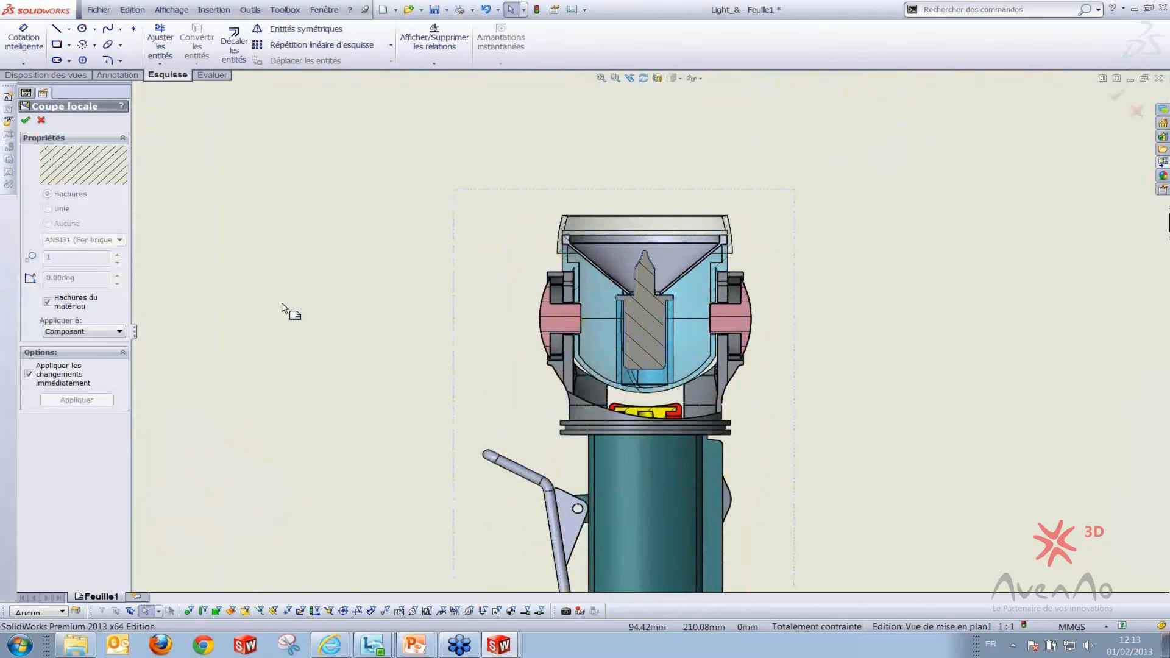
click(411, 307)
click(648, 320)
click(240, 300)
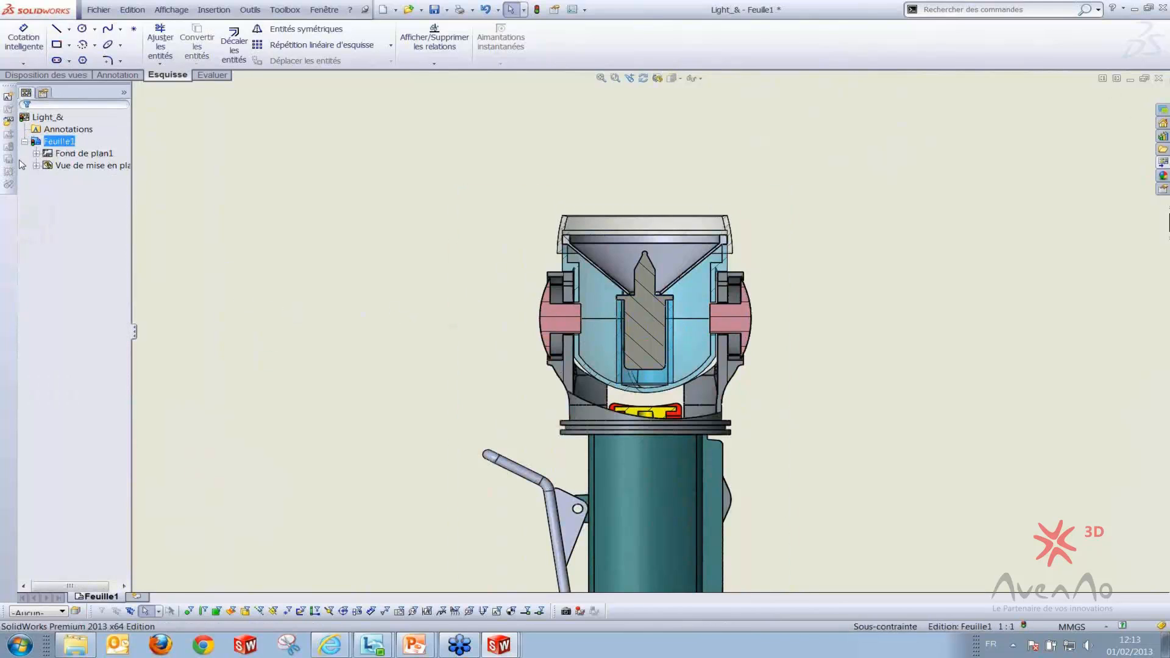
click(524, 291)
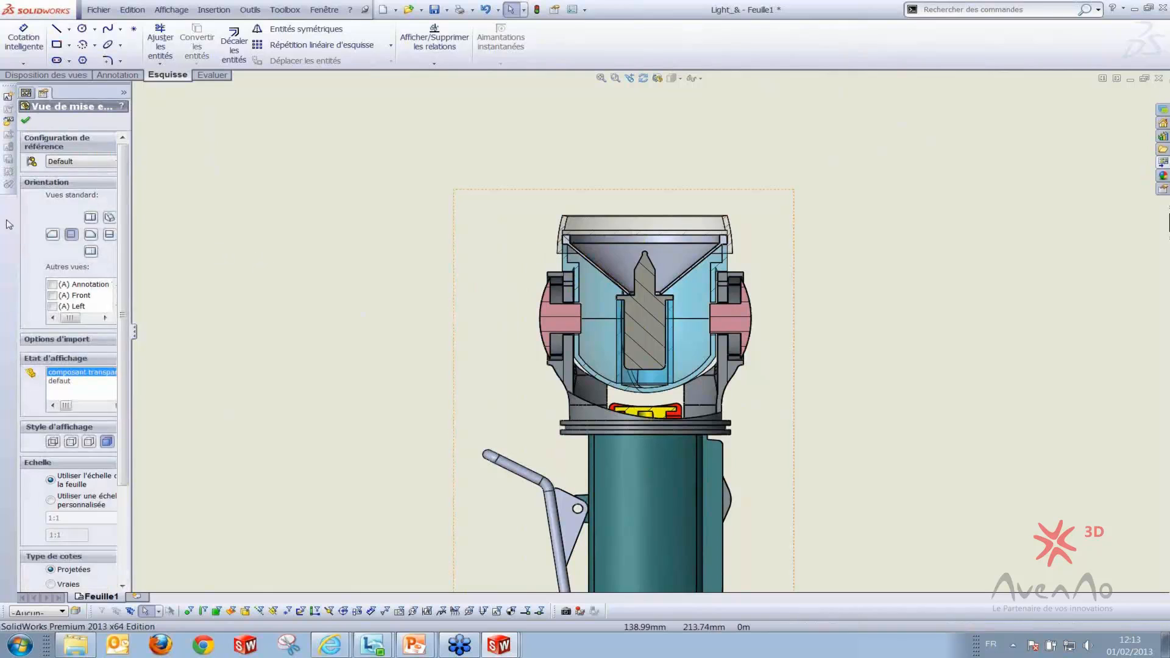
click(26, 121)
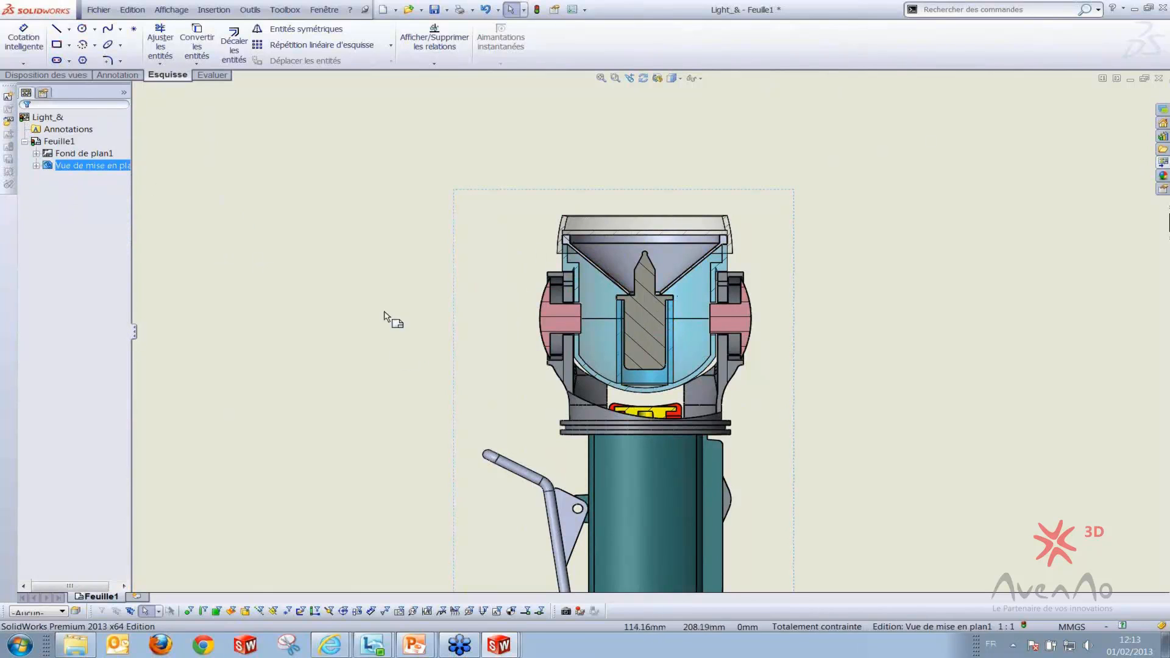
Exclude the bulb component from the cut in the section scope (Etendue de la coupe) properties of Coupe locale1
scroll(668, 339, up, 2)
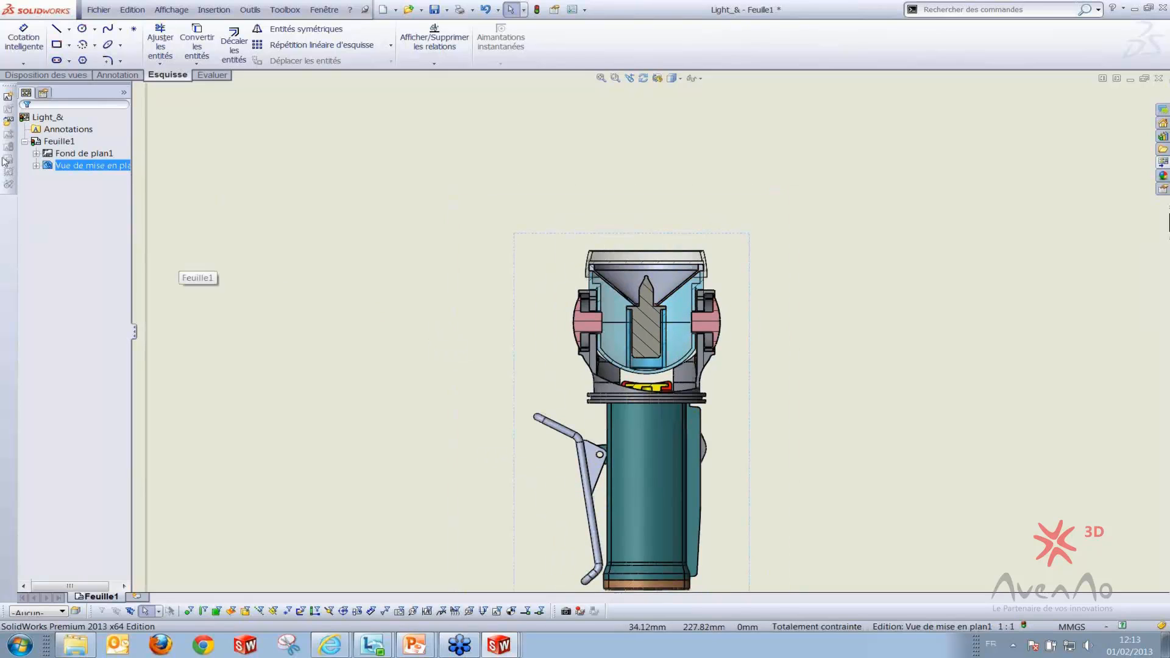
click(36, 166)
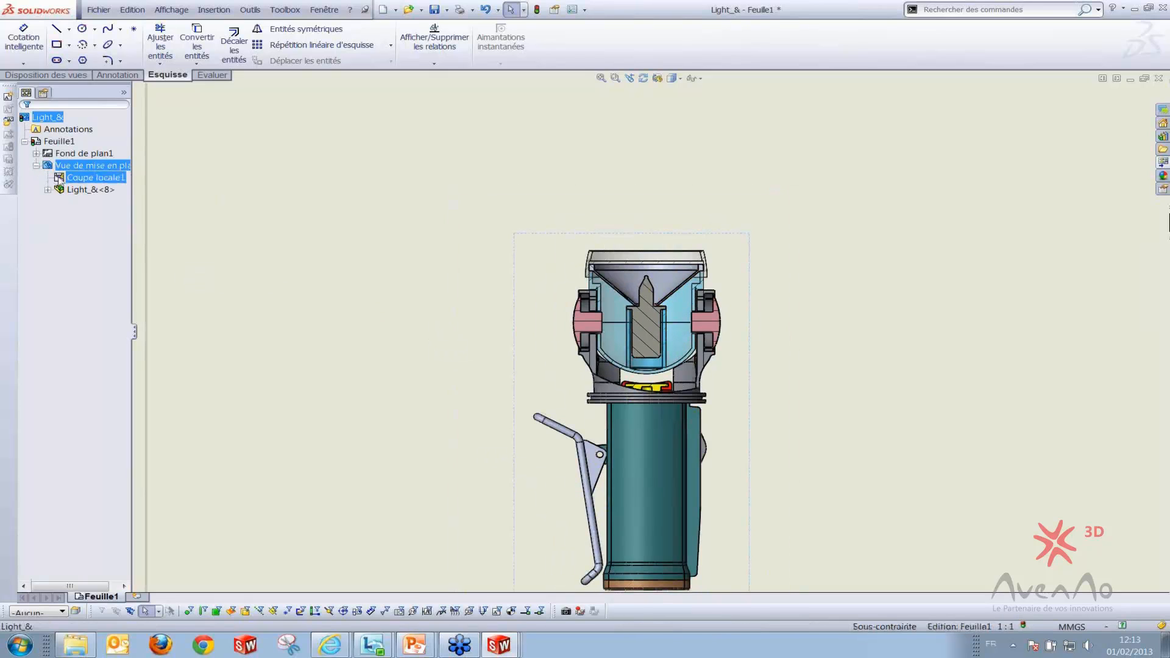
right_click(58, 177)
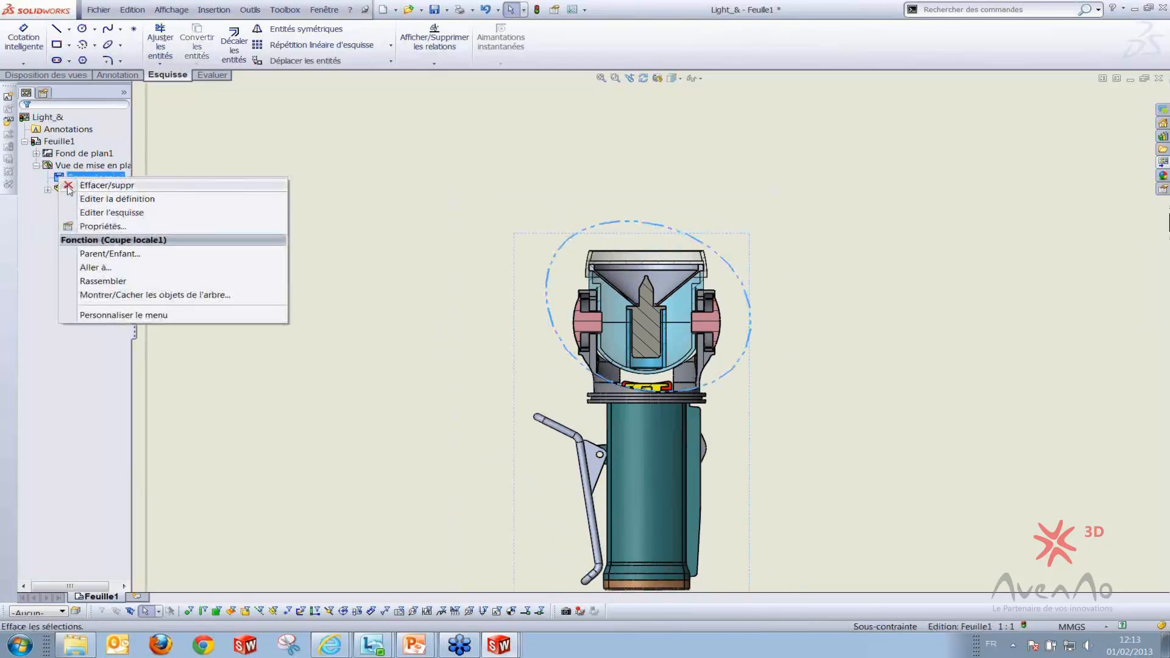
click(310, 139)
right_click(66, 183)
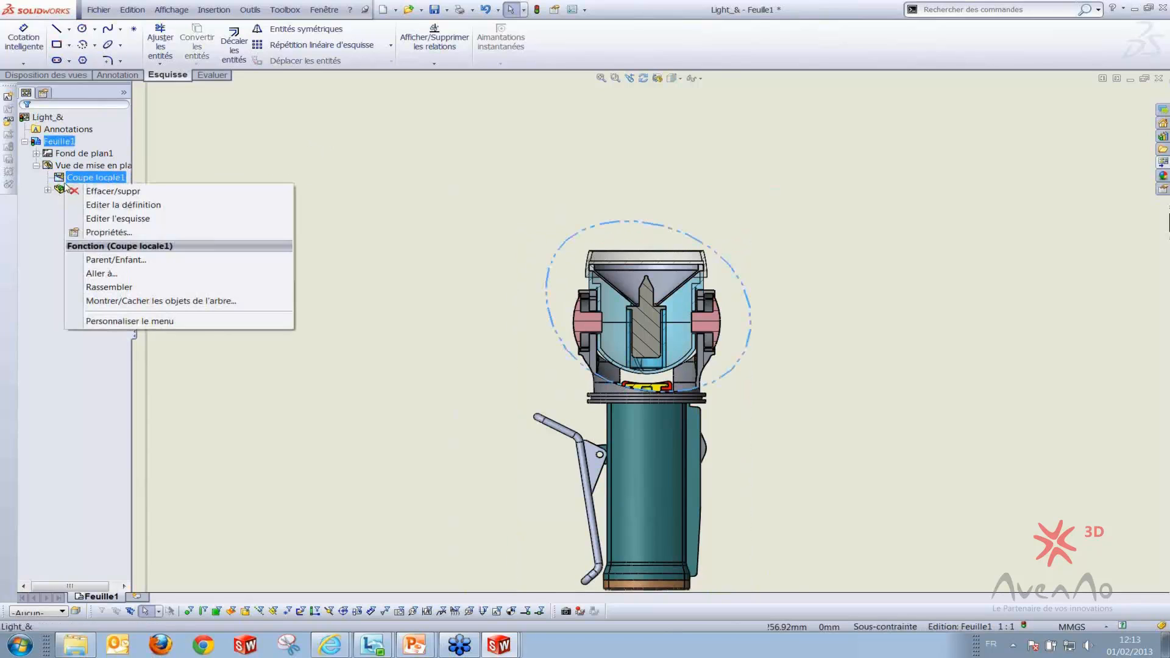
click(108, 233)
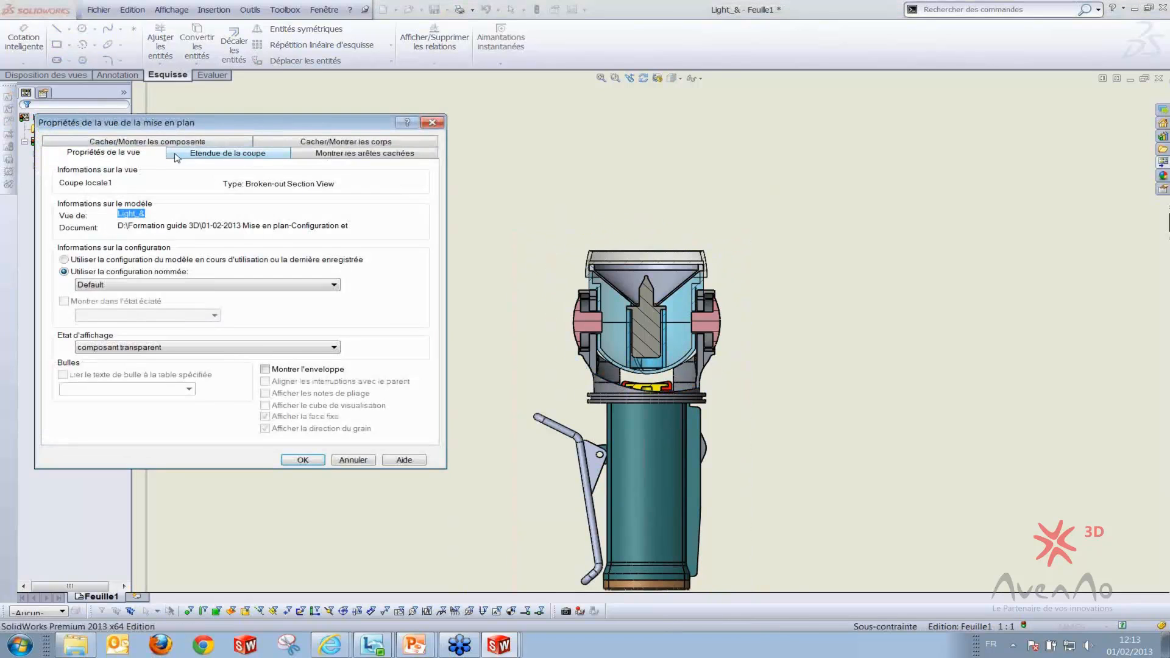
click(198, 155)
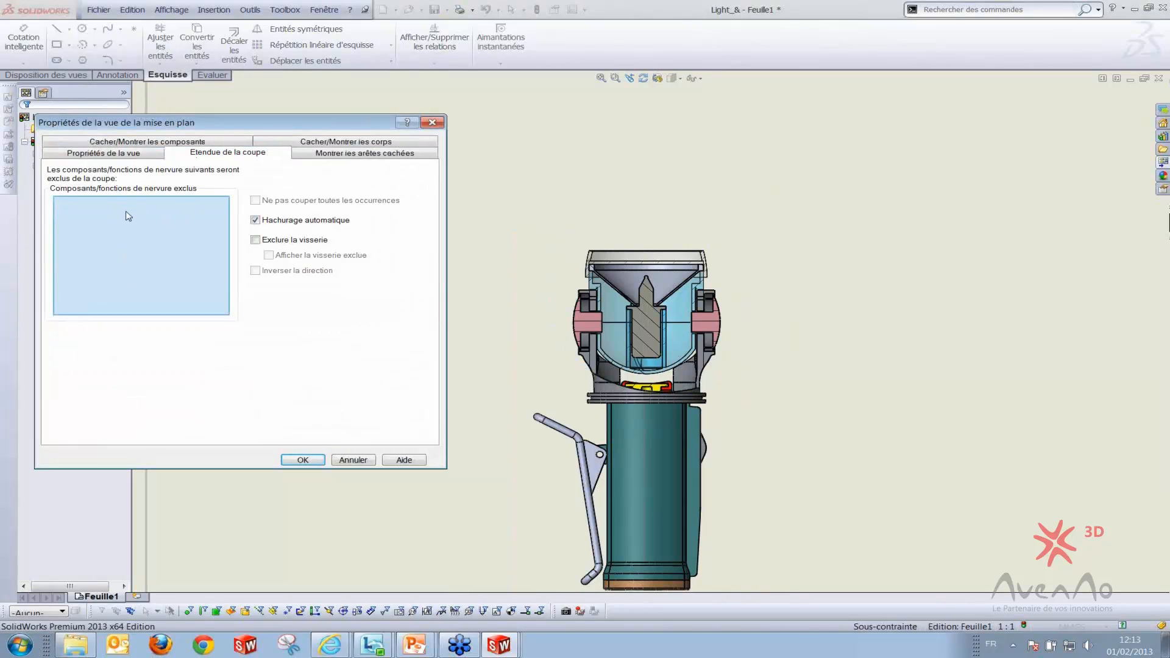
click(646, 328)
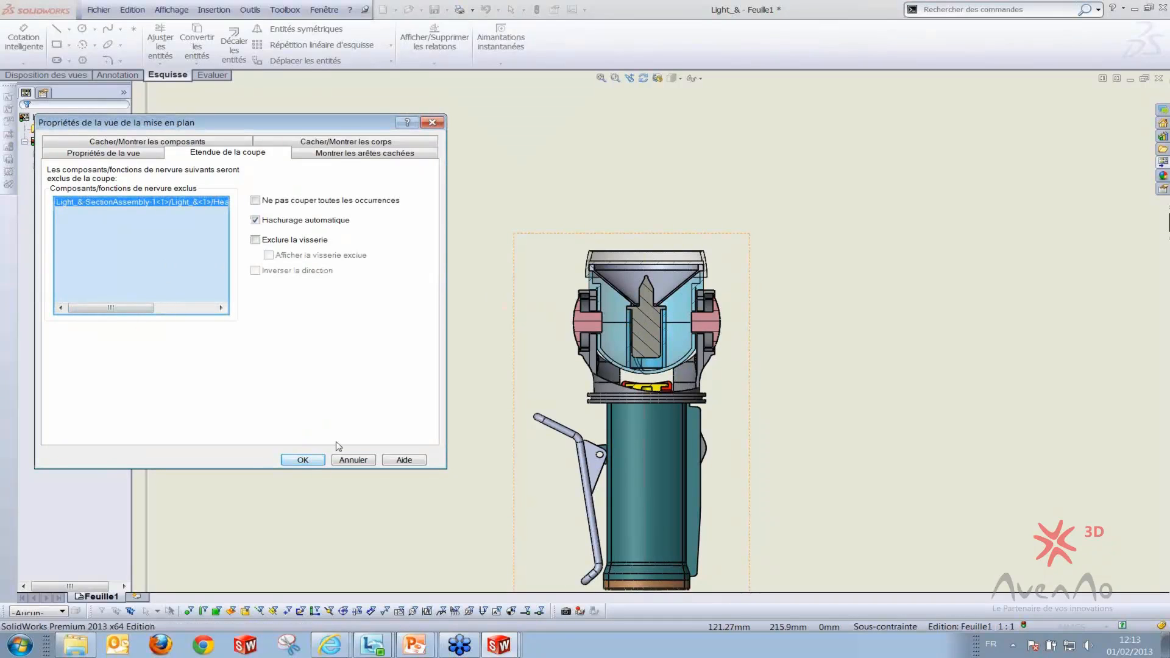
click(292, 461)
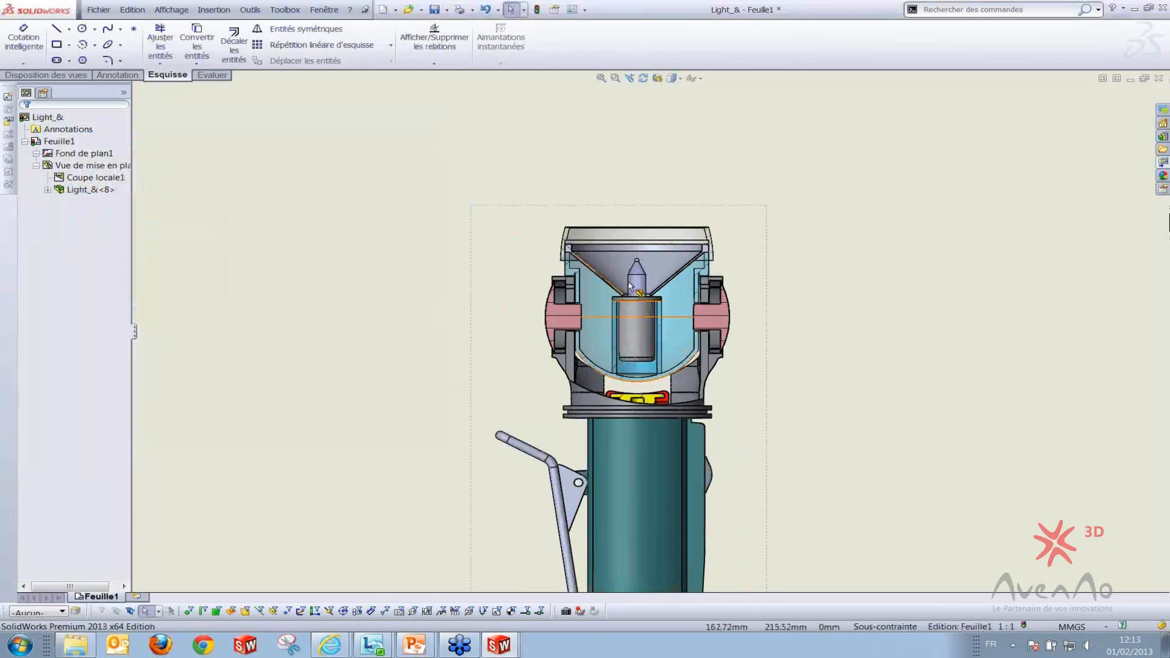
Examine the local section of the flashlight's head up close and by temporarily rotating the drawing view in 3D, without keeping the rotation
scroll(660, 302, down, 1)
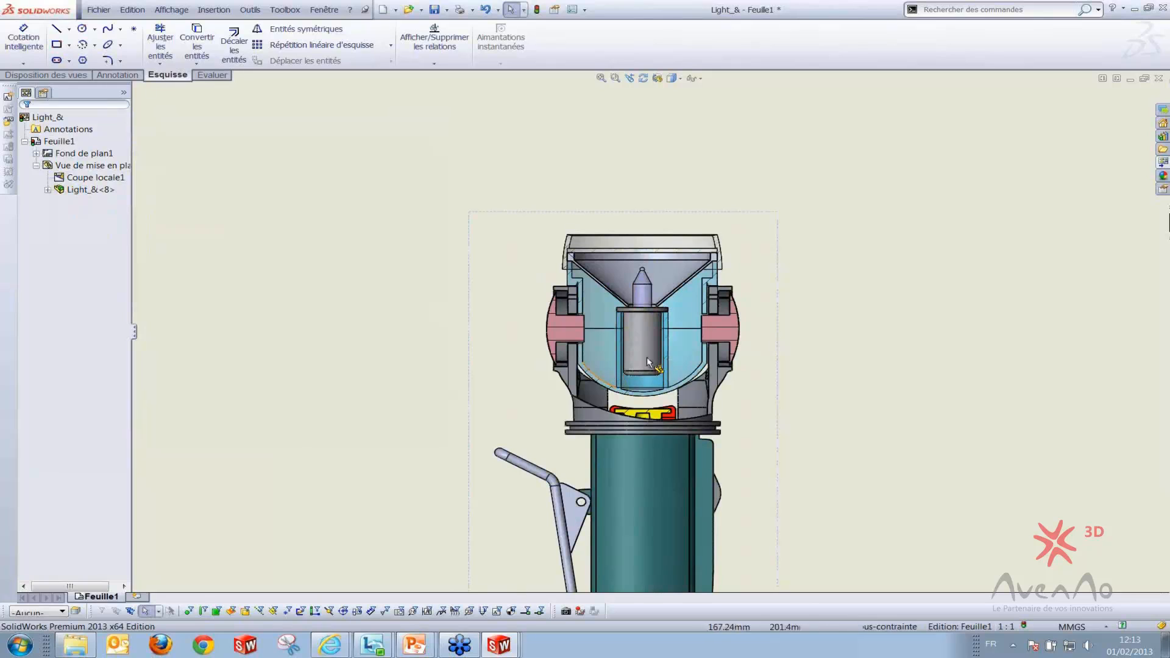
scroll(632, 303, up, 1)
scroll(631, 304, up, 1)
scroll(706, 214, up, 1)
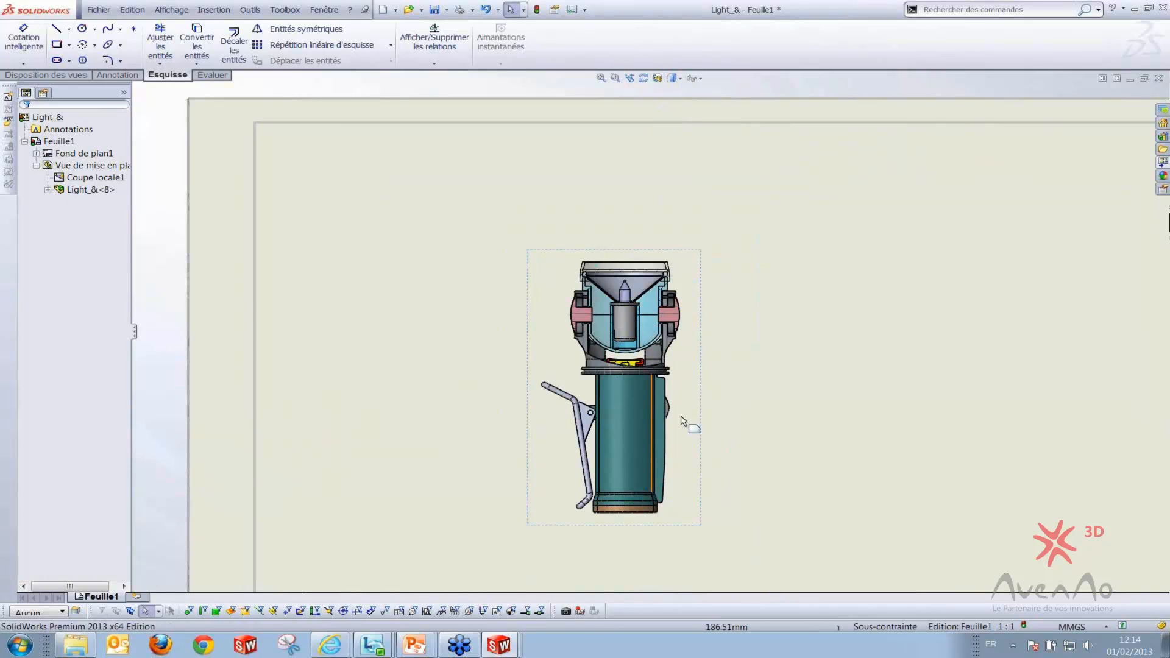
click(656, 79)
mouse_move(568, 287)
mouse_down()
mouse_move(576, 307)
mouse_move(661, 317)
mouse_up()
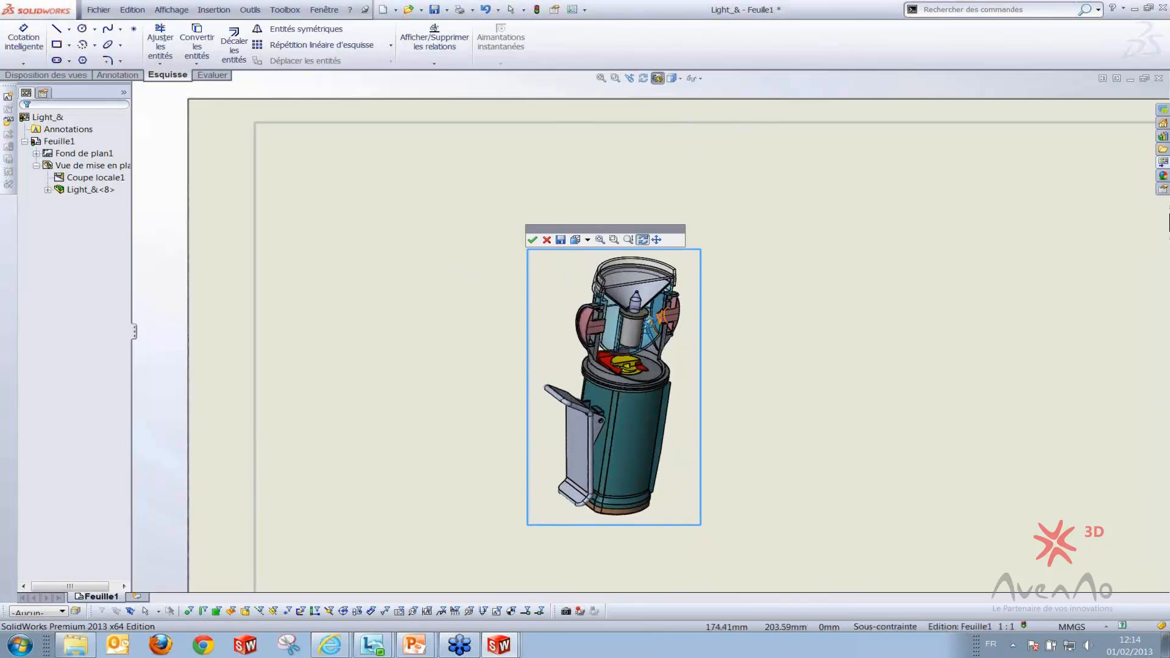
scroll(648, 317, down, 4)
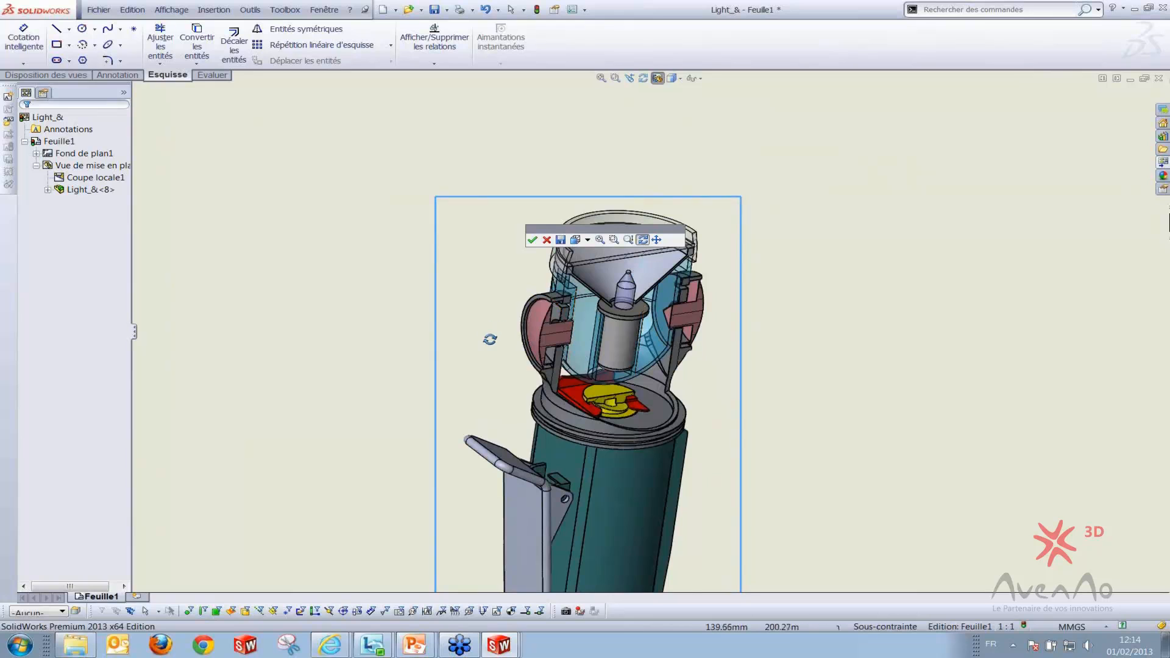
mouse_move(486, 337)
mouse_down()
mouse_move(478, 324)
mouse_move(536, 314)
mouse_move(481, 337)
mouse_move(520, 402)
mouse_move(489, 375)
mouse_move(520, 350)
mouse_move(502, 235)
mouse_up()
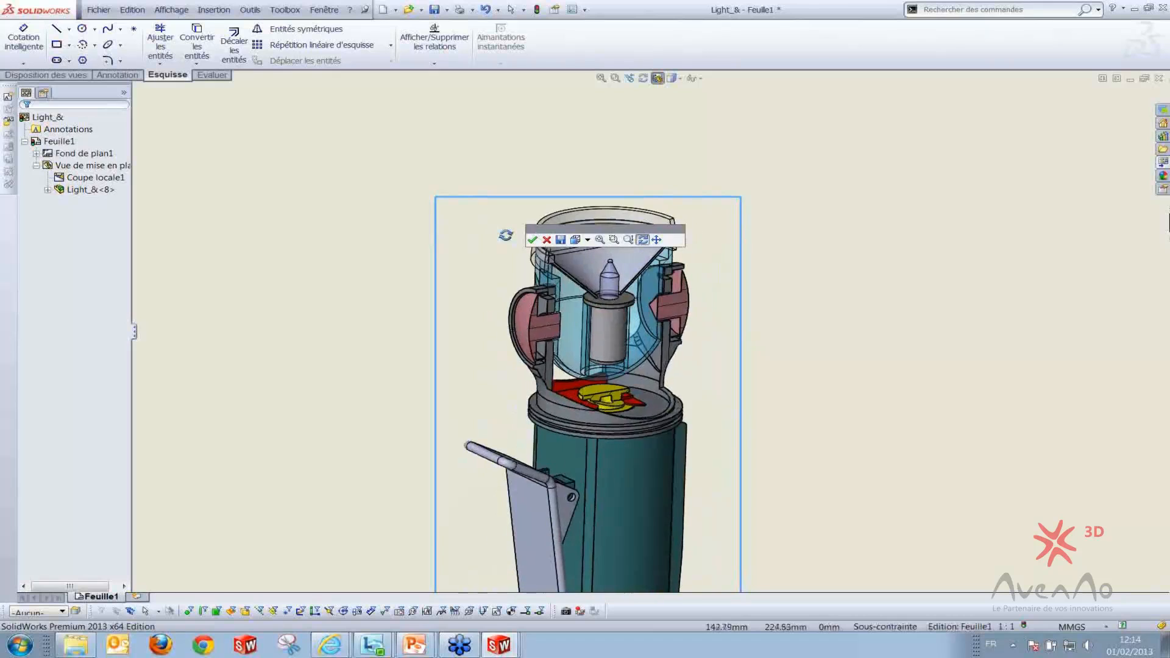
click(547, 240)
scroll(724, 329, up, 2)
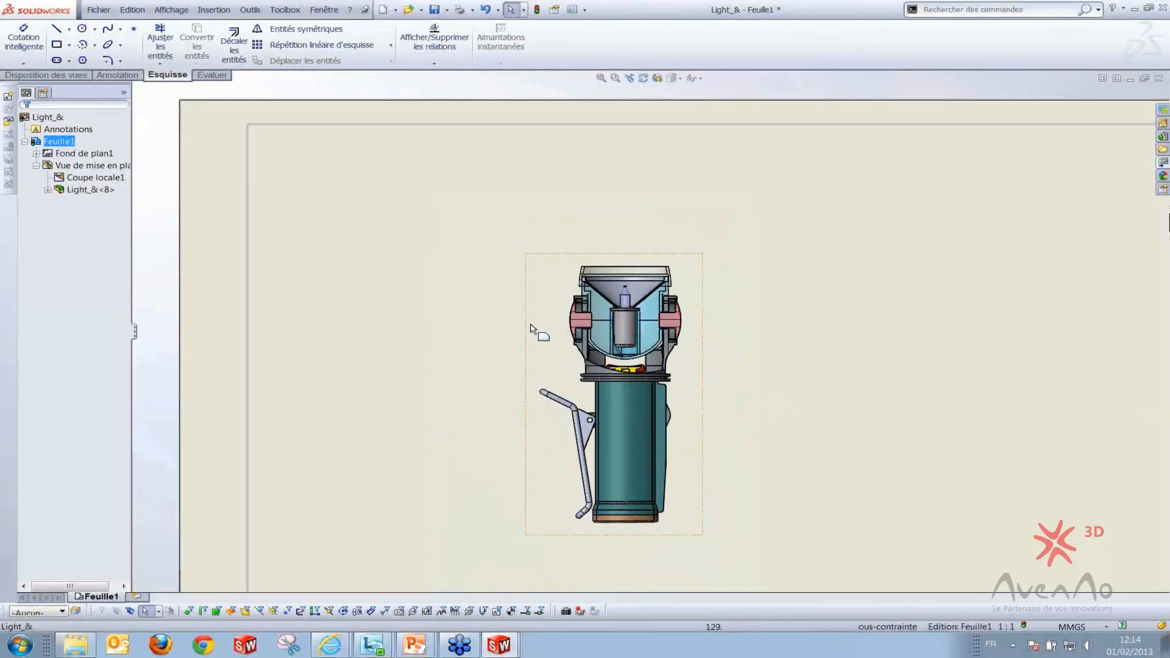
Switch to the PowerPoint presentation, advance the section-view slide to the example on using configurations, and return to the SolidWorks drawing
key(alt+Tab)
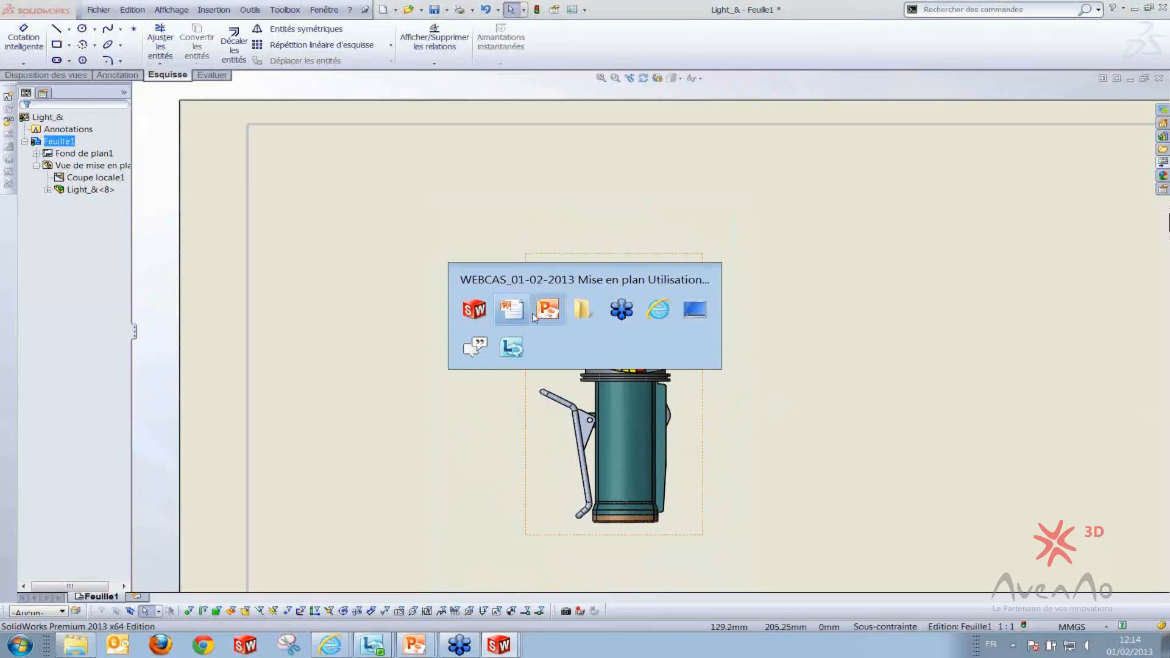
click(521, 311)
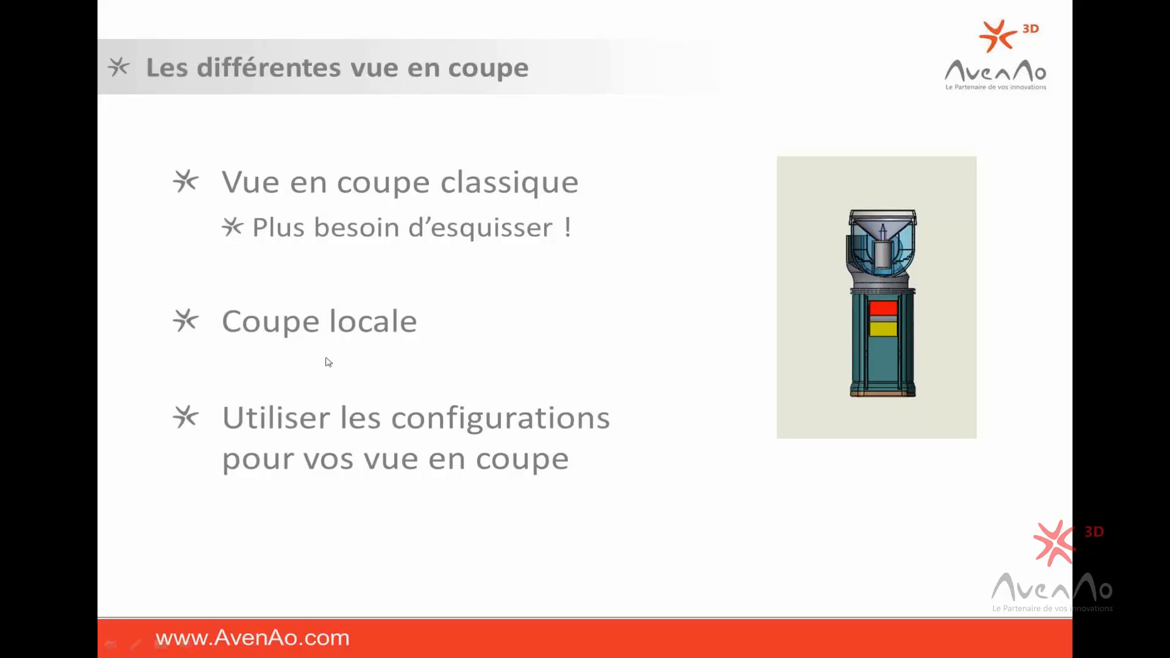
click(427, 425)
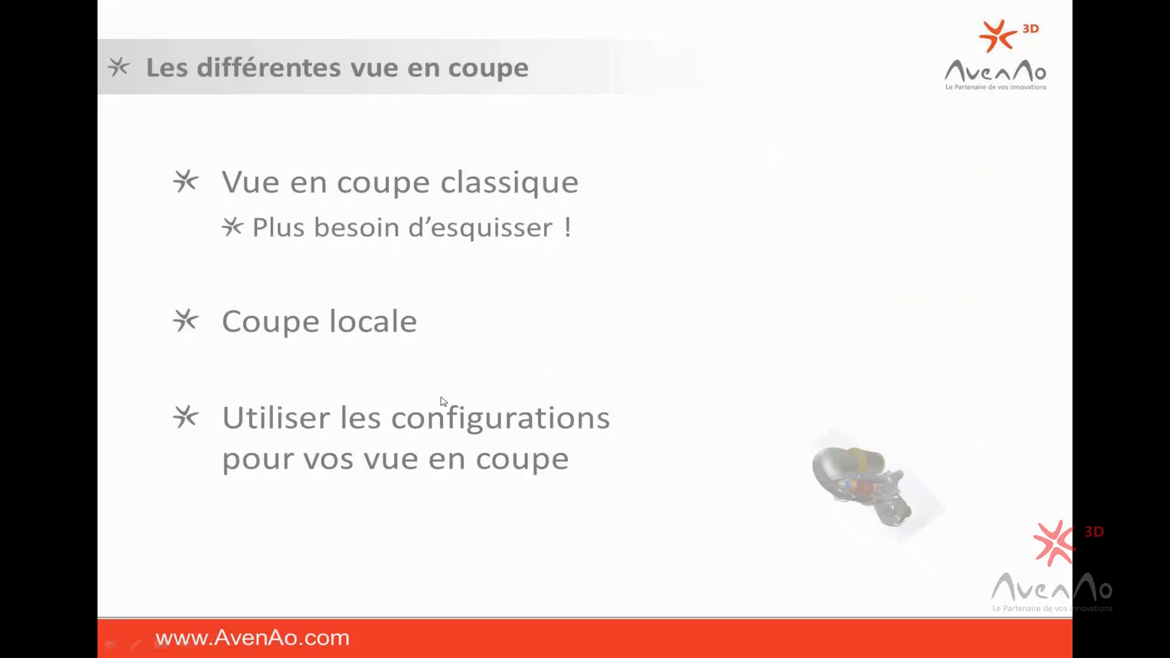
click(478, 508)
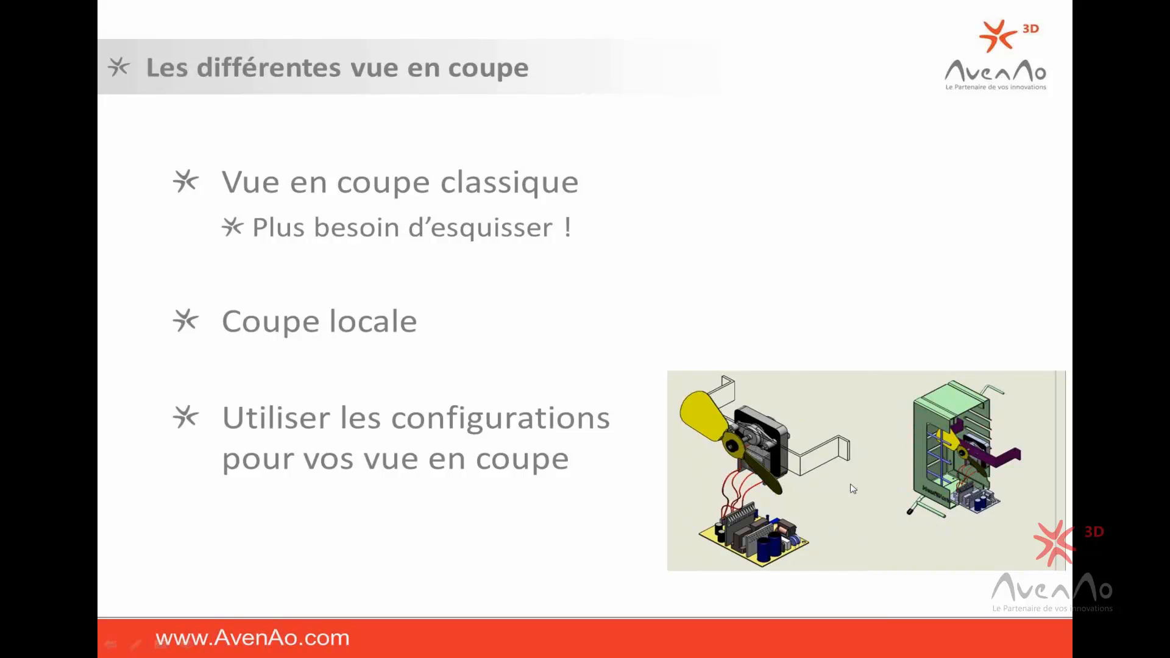
key(alt+Tab)
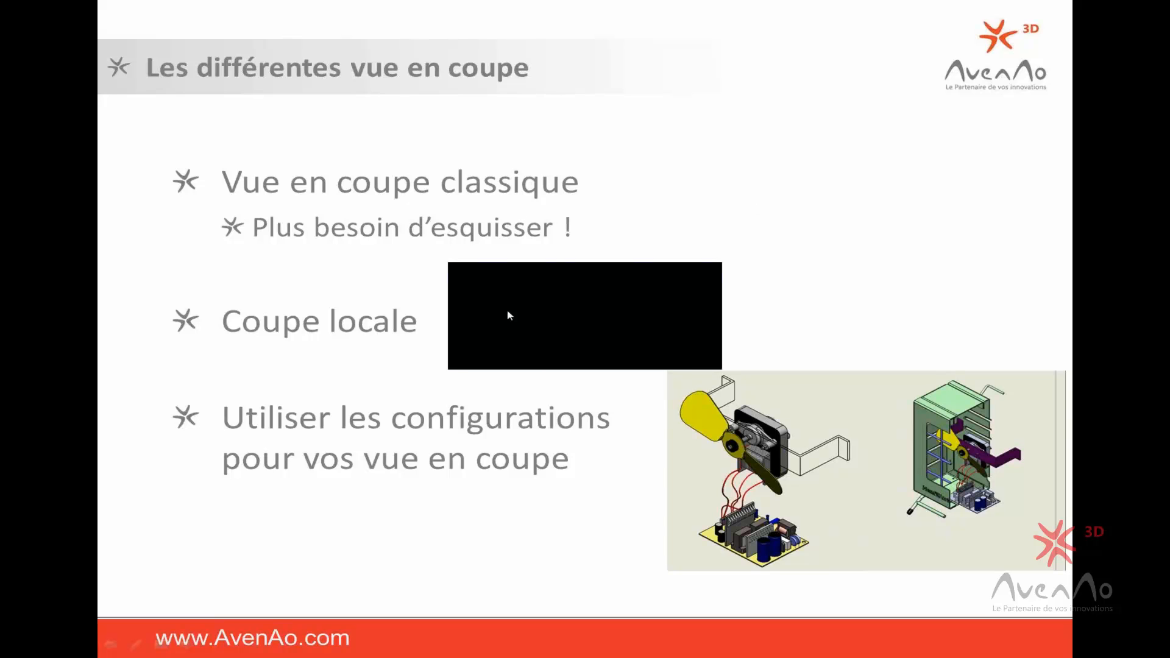
click(510, 311)
key(f)
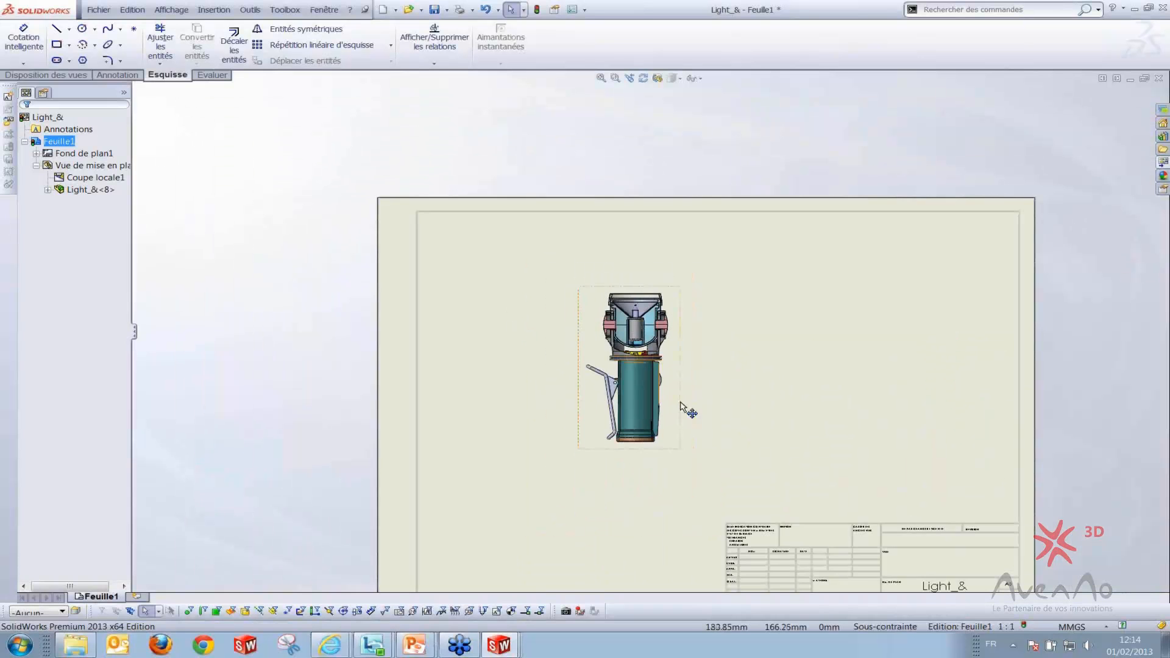
key(alt+Tab)
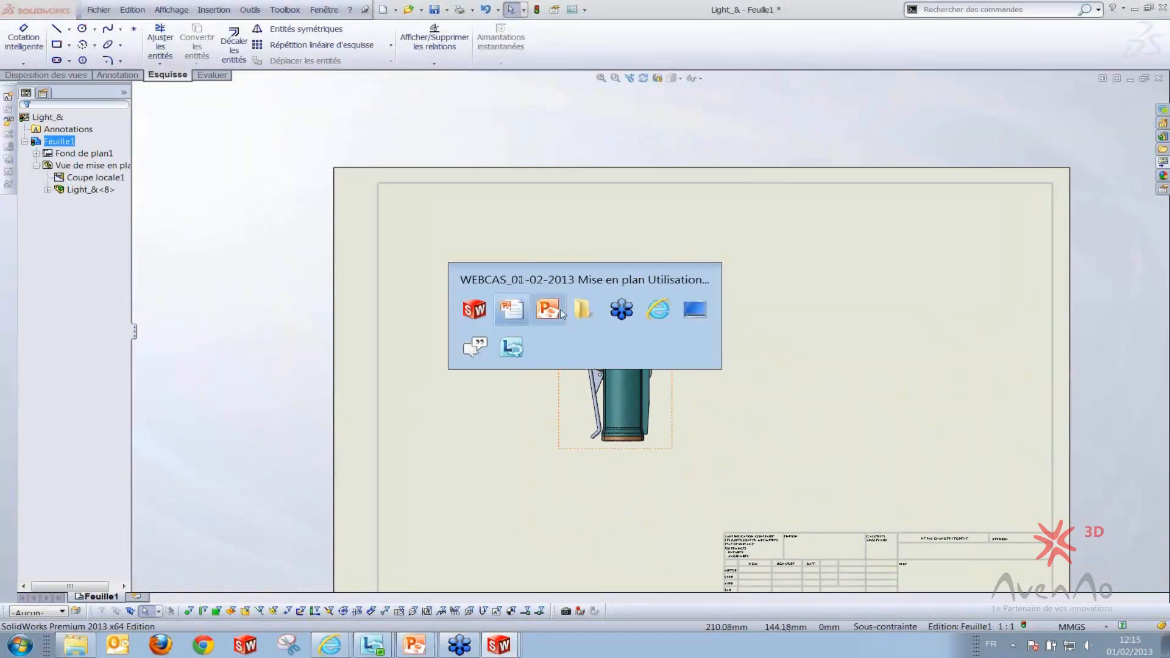
click(476, 313)
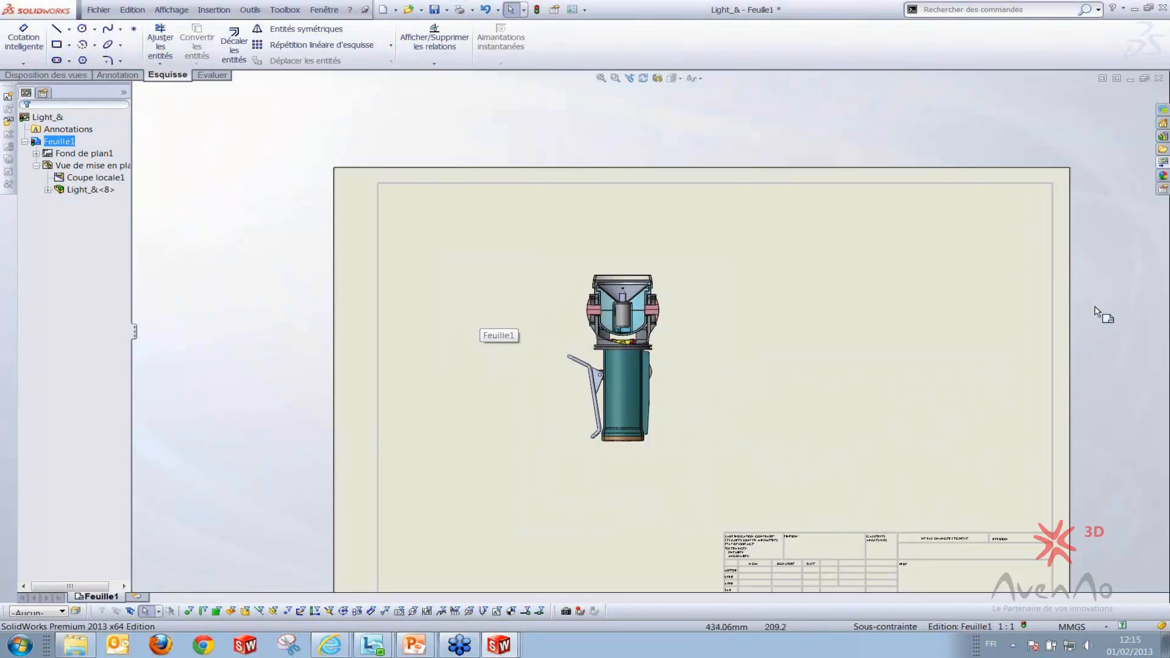
Close the Light_& drawing without saving its changes, and close the FLANGED HUB drawing, saving all modified documents
click(1159, 80)
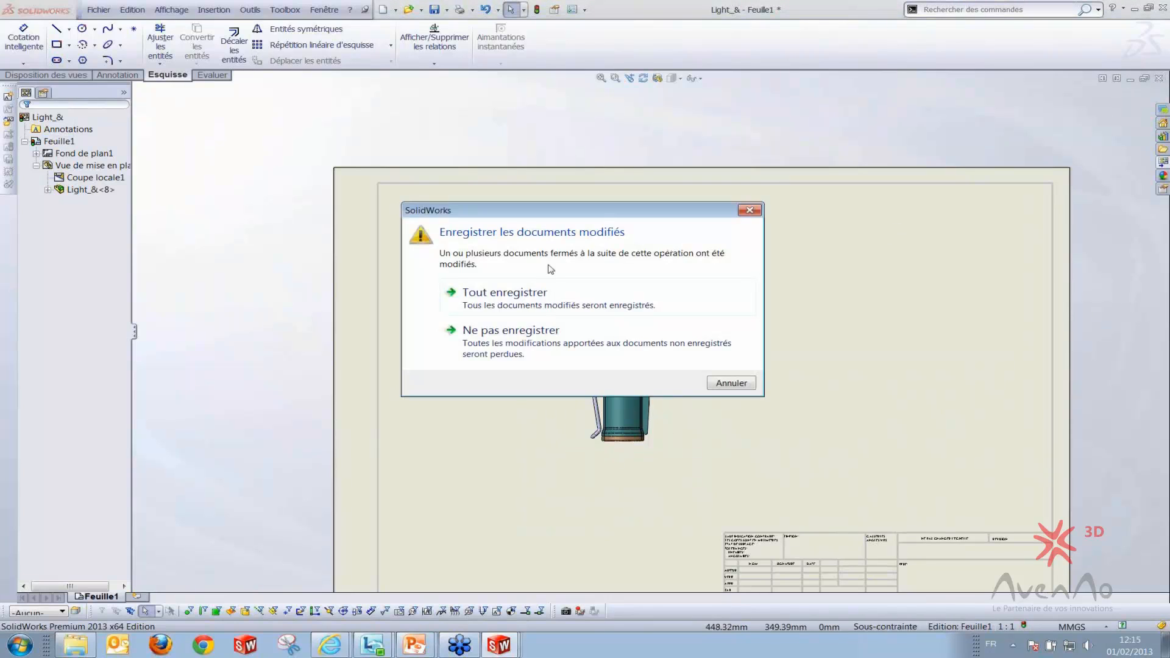
click(520, 330)
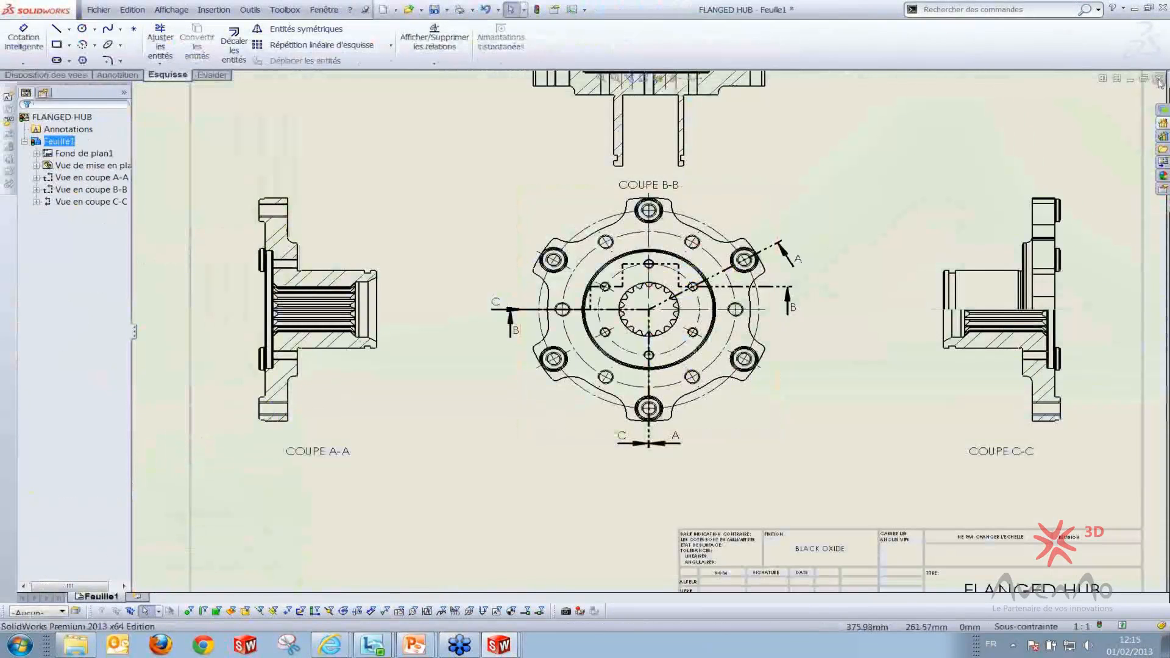
click(1159, 79)
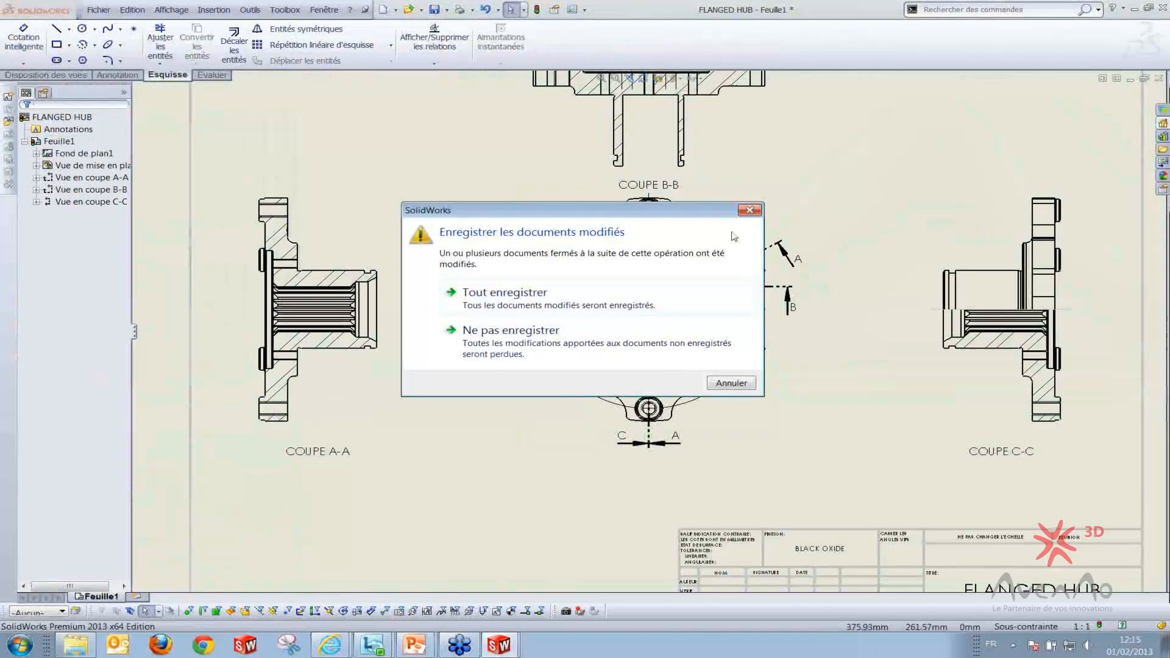
click(520, 305)
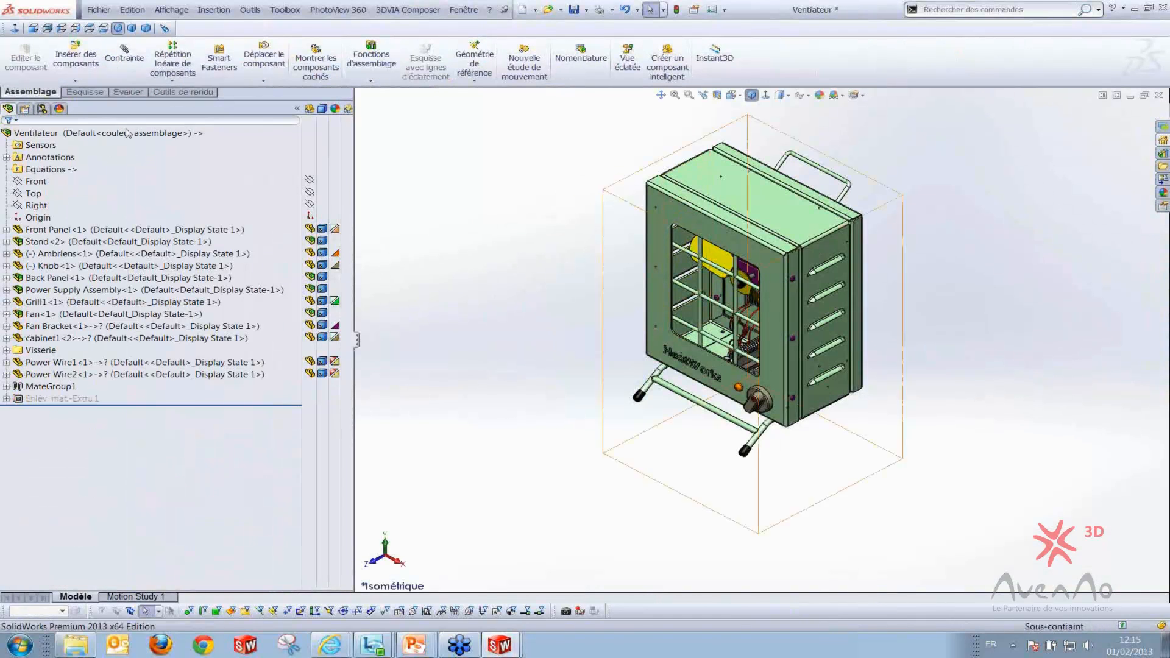
Split the Ventilateur assembly's feature tree into two stacked panes and collapse the Visserie folder
drag(190, 118, 203, 466)
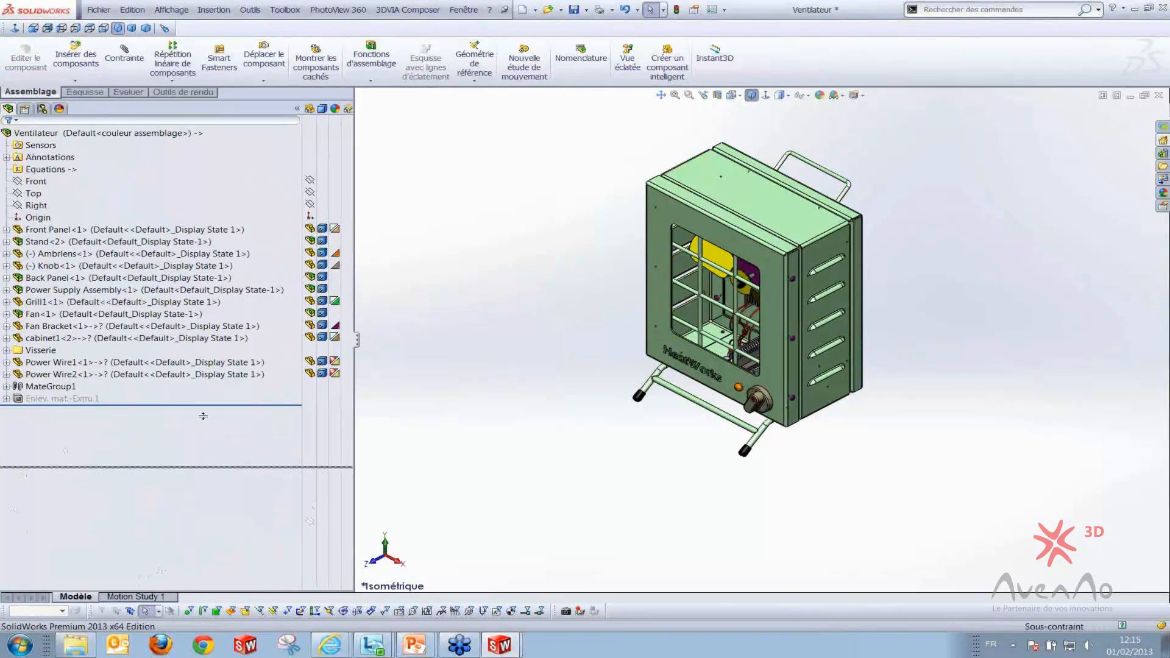
drag(203, 416, 201, 420)
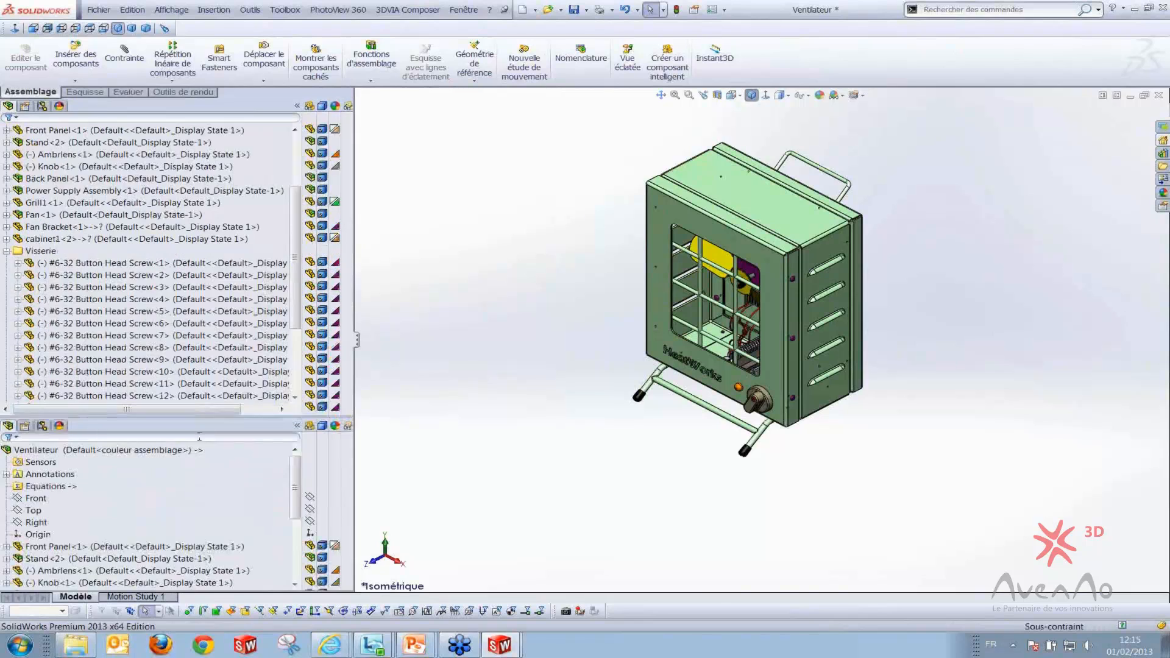
click(6, 251)
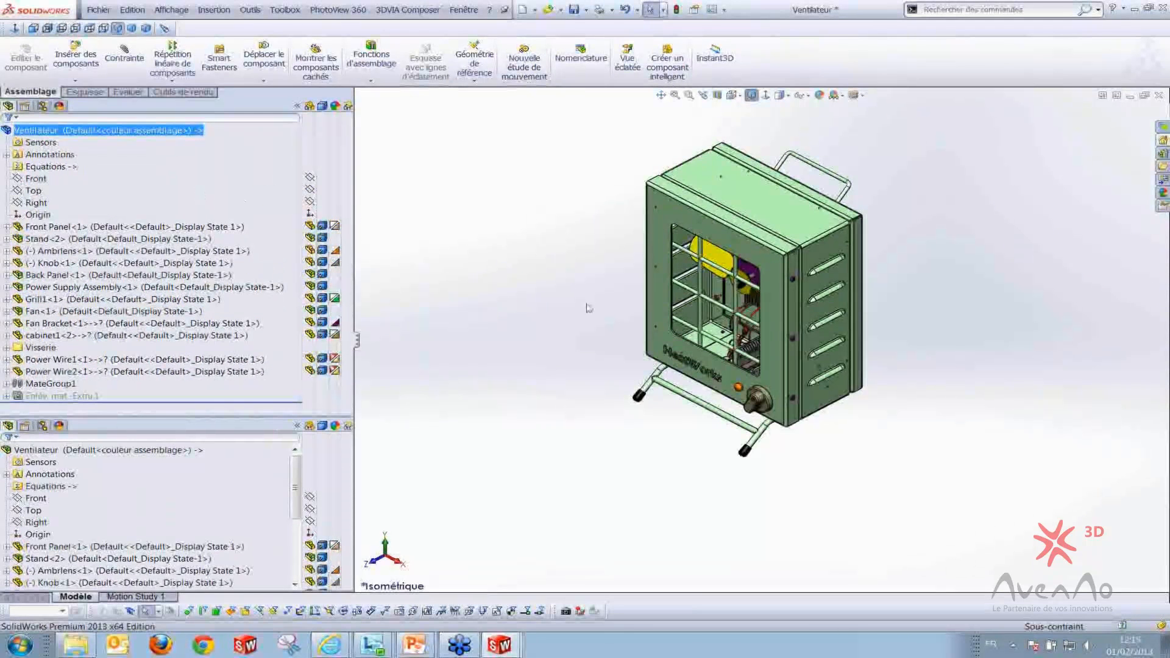
Examine the Ventilateur assembly from several angles and the properties of the isometric view in its drawing, and return to the assembly
scroll(589, 309, down, 1)
scroll(786, 326, up, 2)
scroll(787, 326, down, 1)
middle_drag(793, 317, 811, 293)
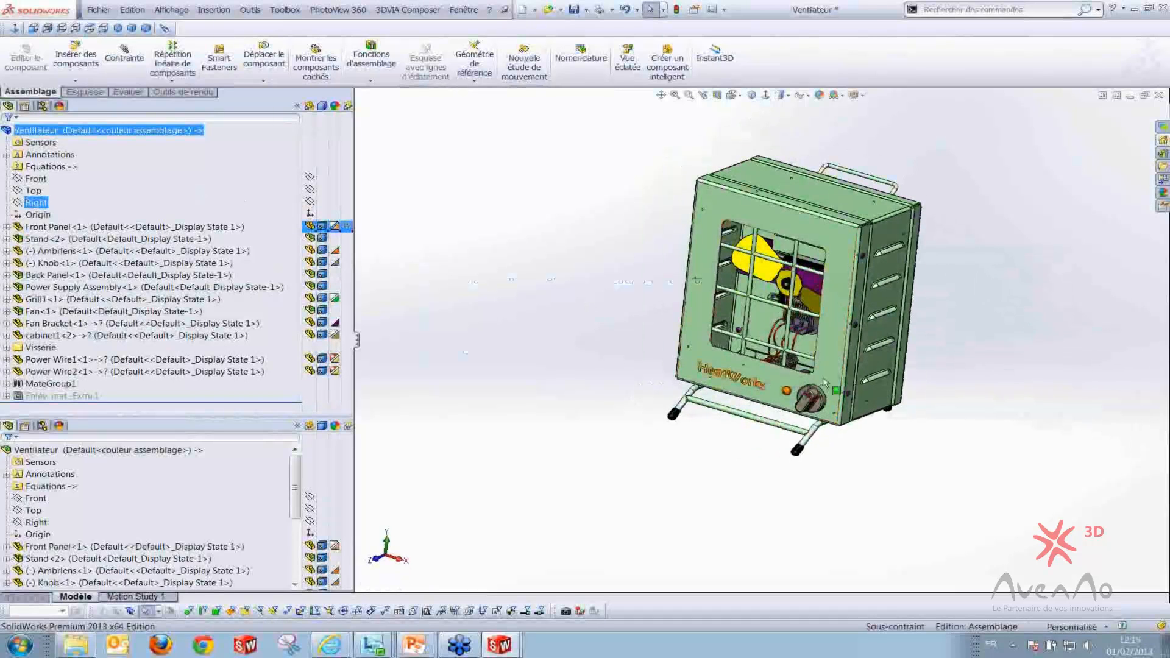
key(ctrl+Tab)
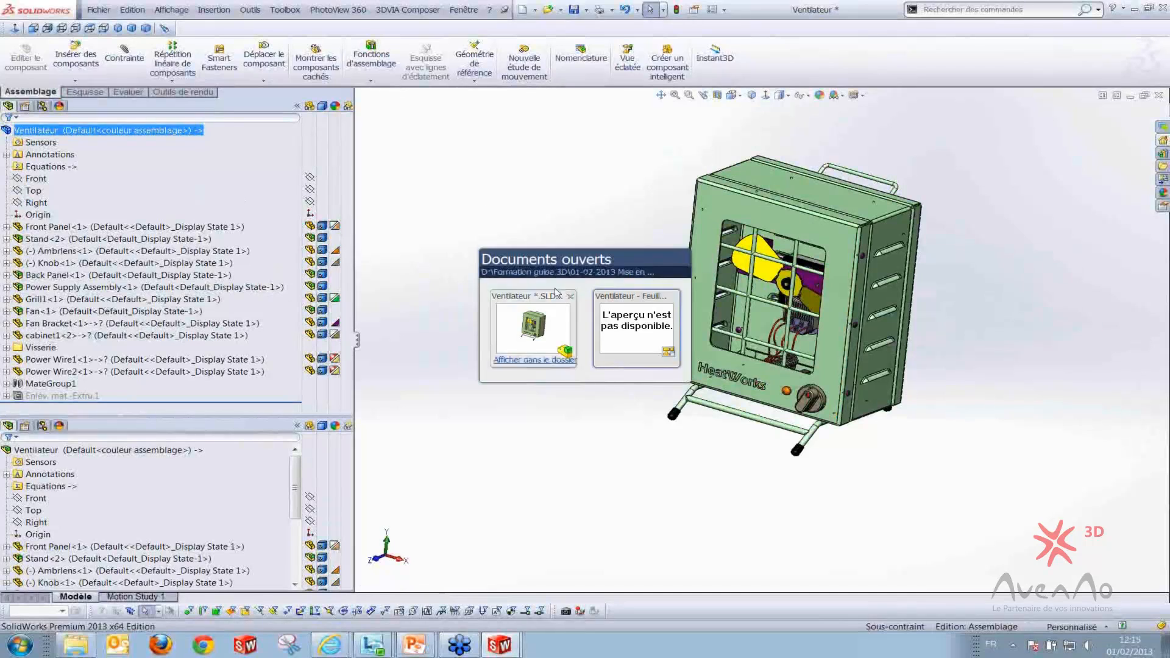
click(615, 311)
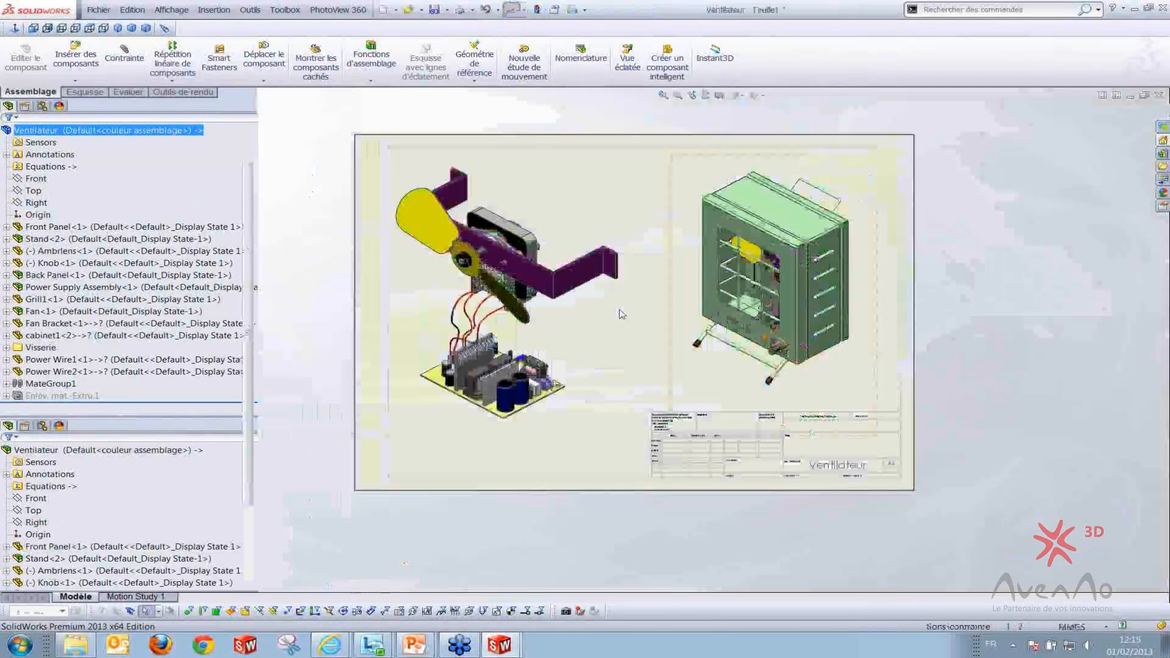
click(737, 256)
middle_drag(736, 256, 720, 269)
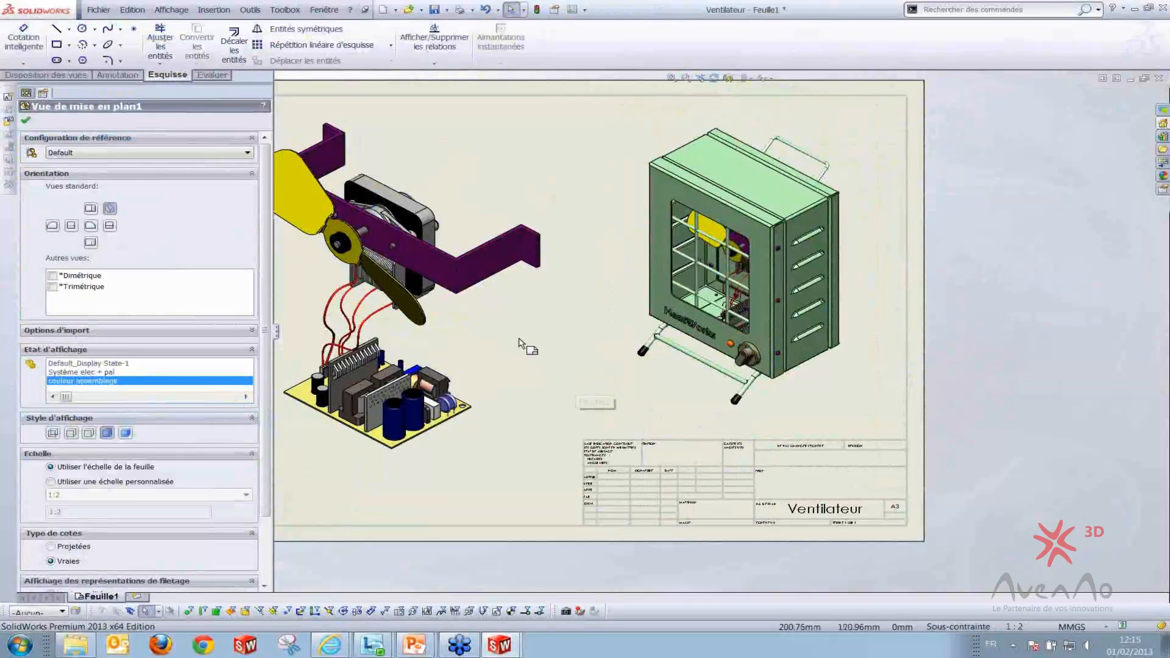
key(ctrl+Tab)
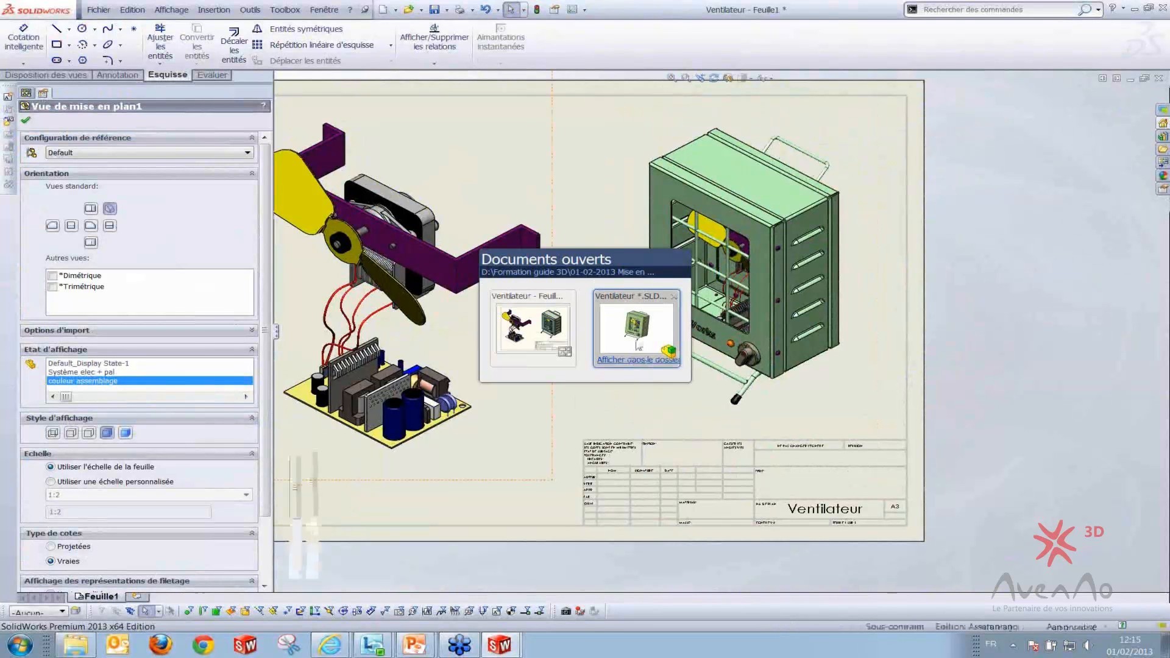
click(639, 345)
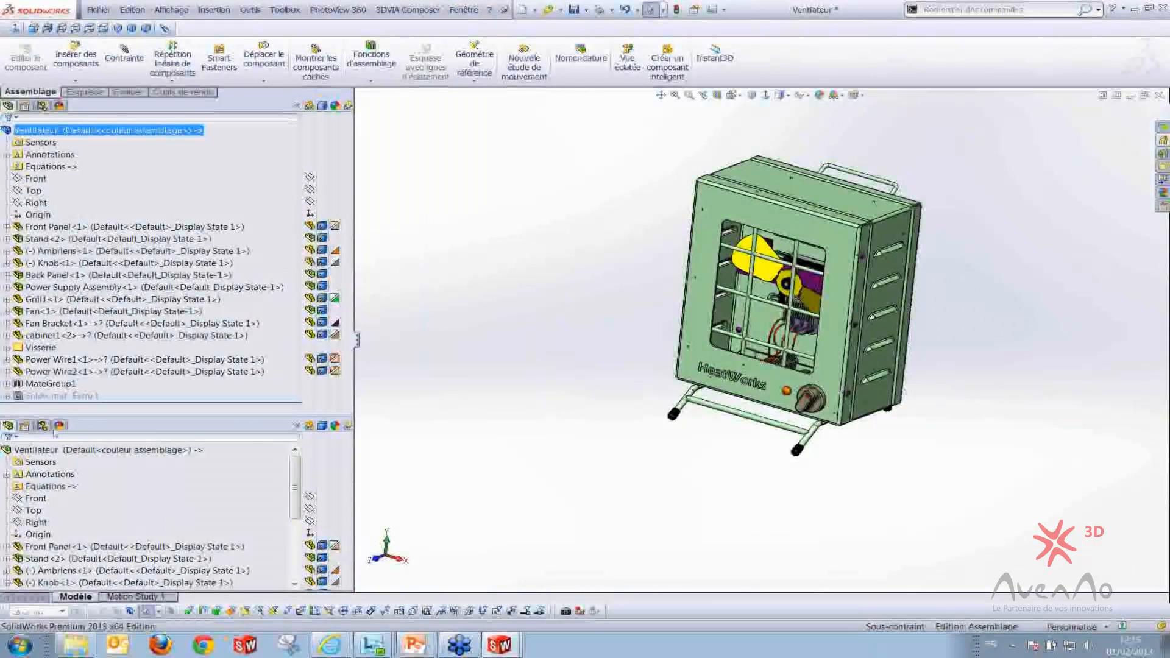
Show the configurations in the lower pane and add a configuration named "Vue en coupe" to the Ventilateur assembly
click(42, 425)
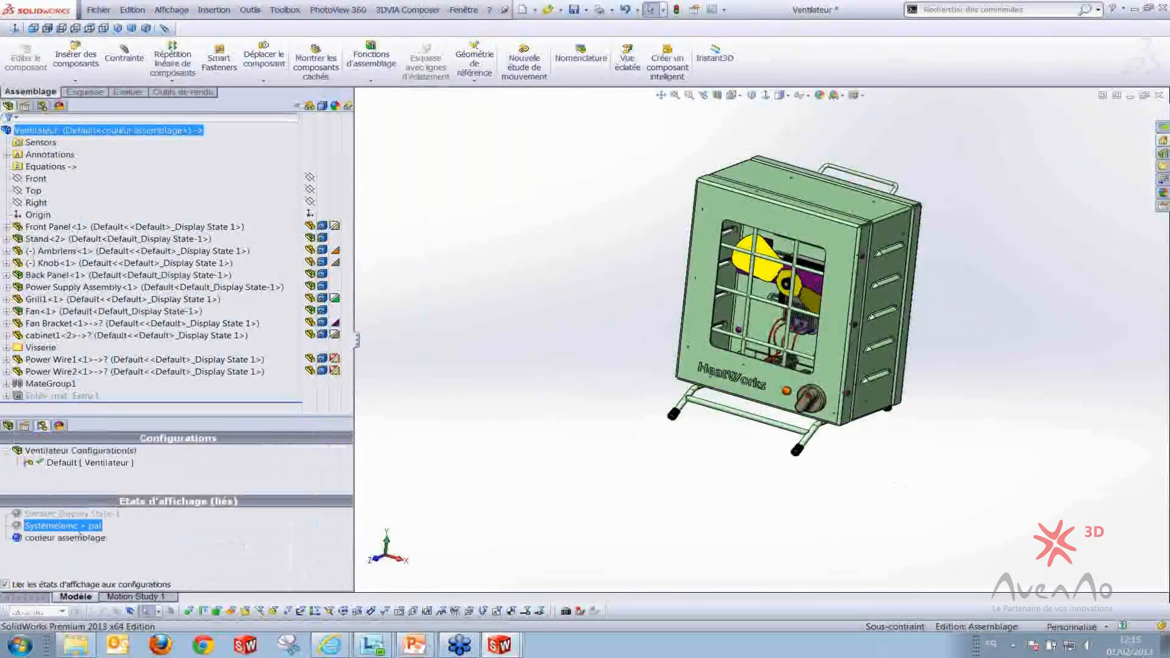
click(44, 527)
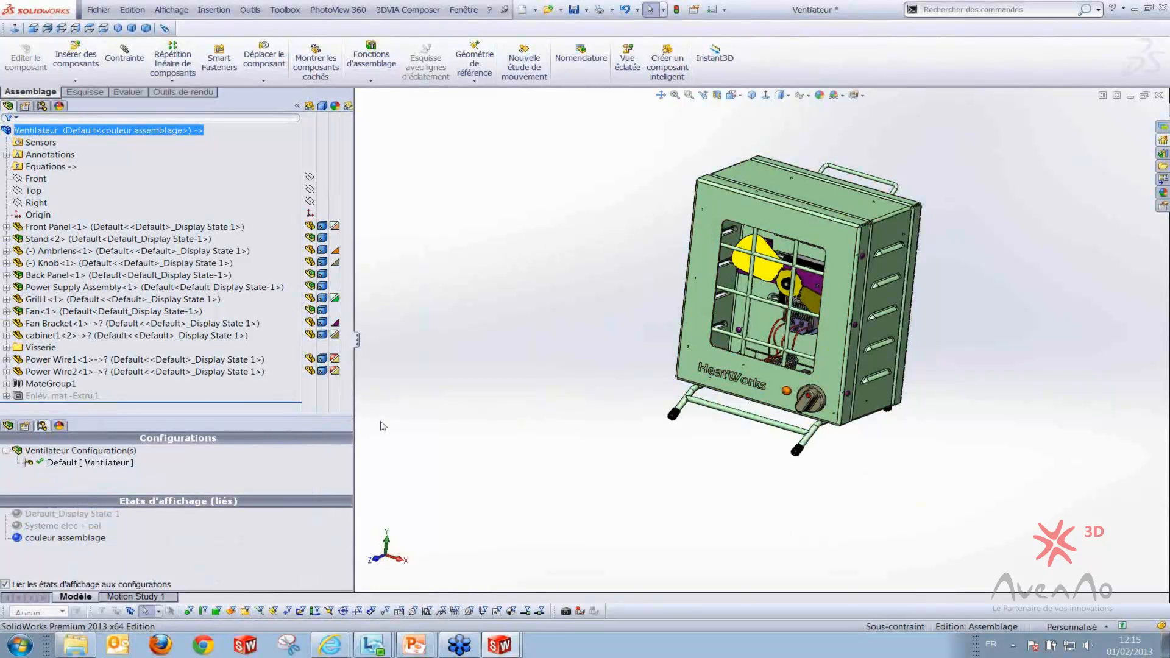
right_click(81, 477)
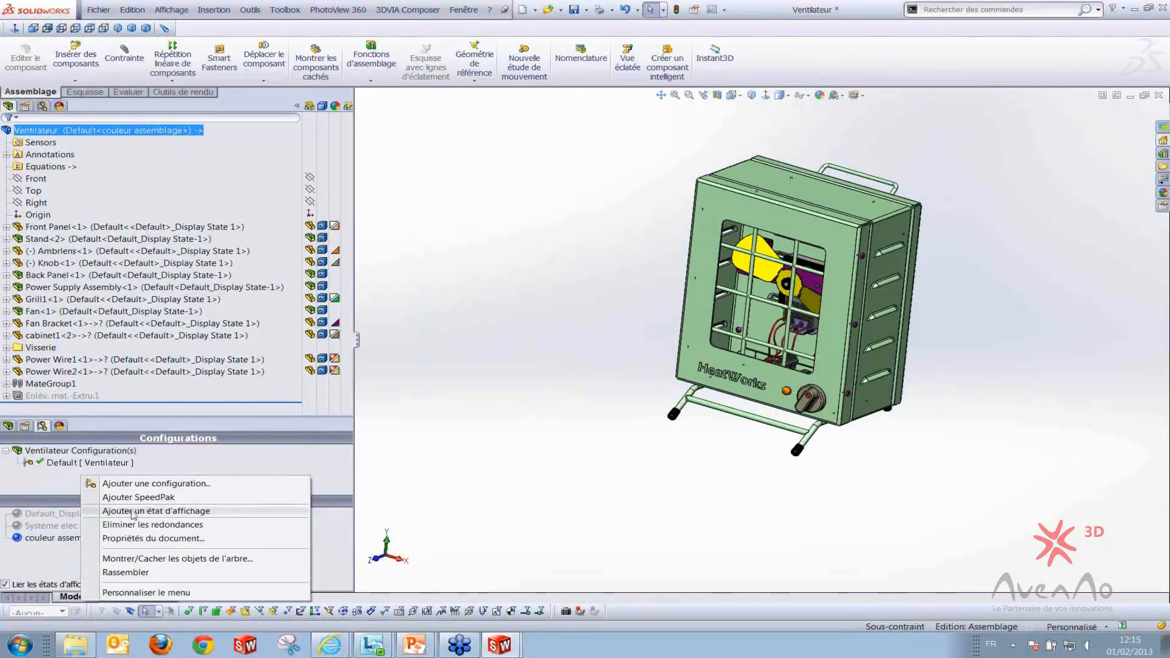
click(153, 485)
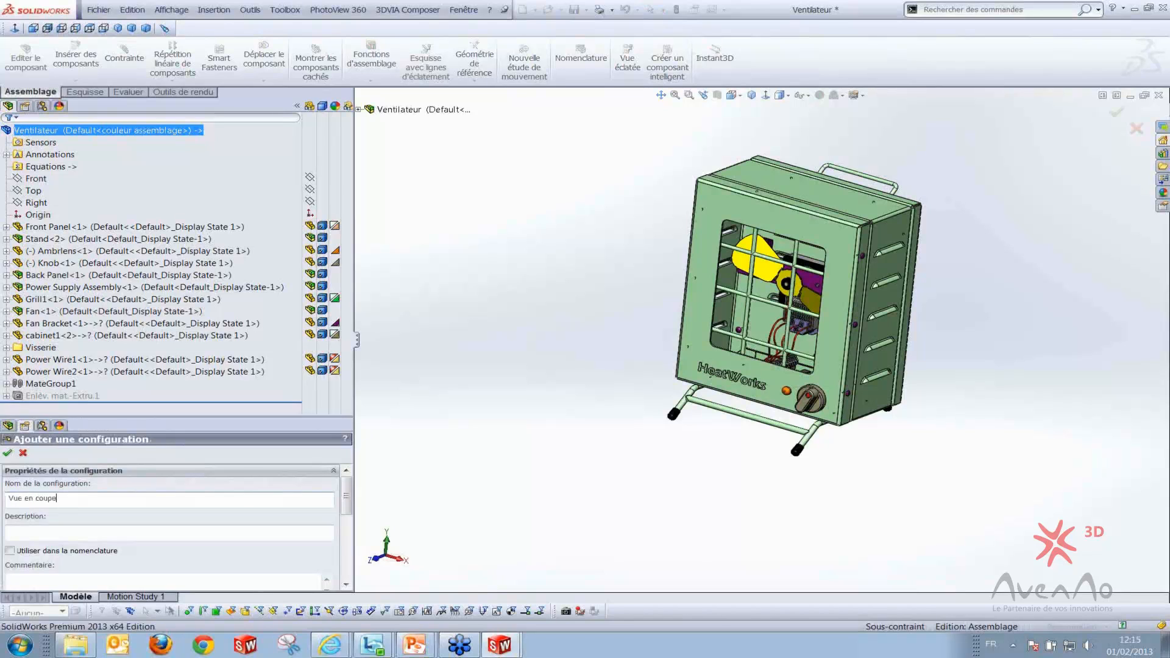
click(8, 454)
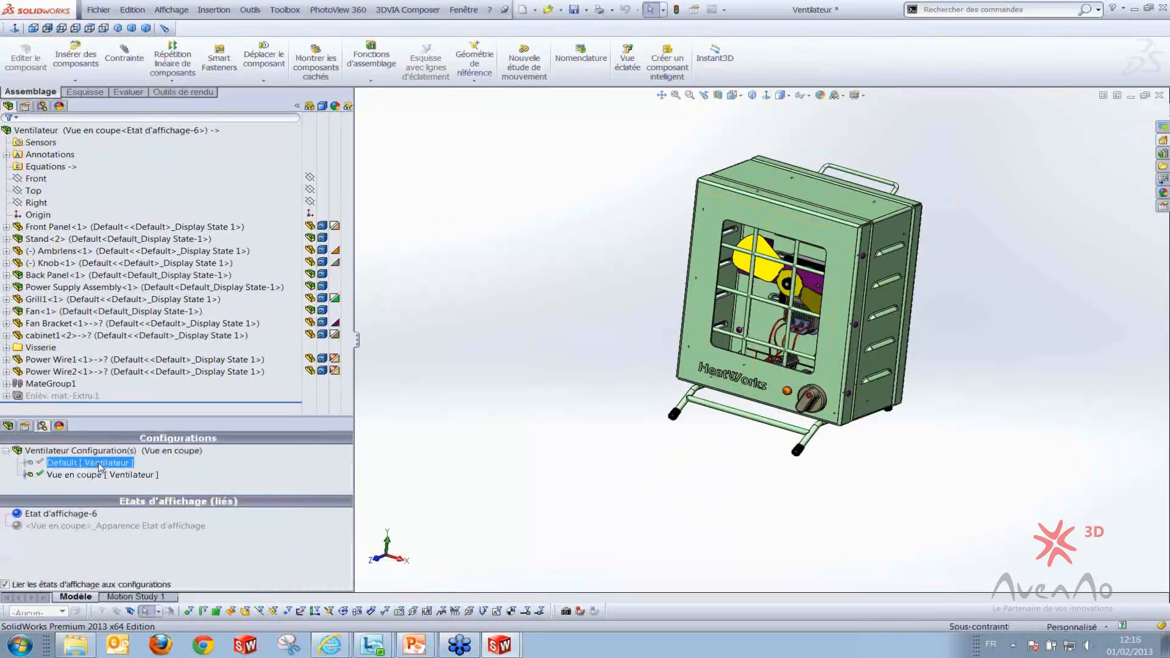
Compare the display states "<Vue en coupe>_Apparence Etat d'affichage" and "Etat d'affichage-6" of the Vue en coupe configuration, ending on the latter
click(26, 518)
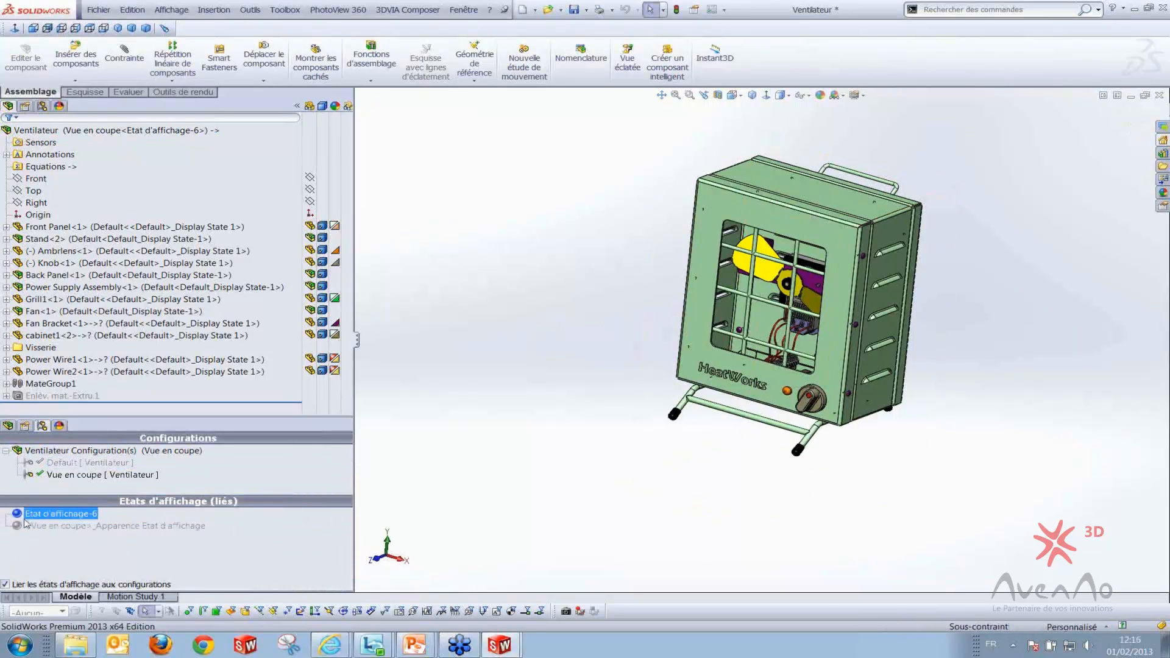
click(659, 321)
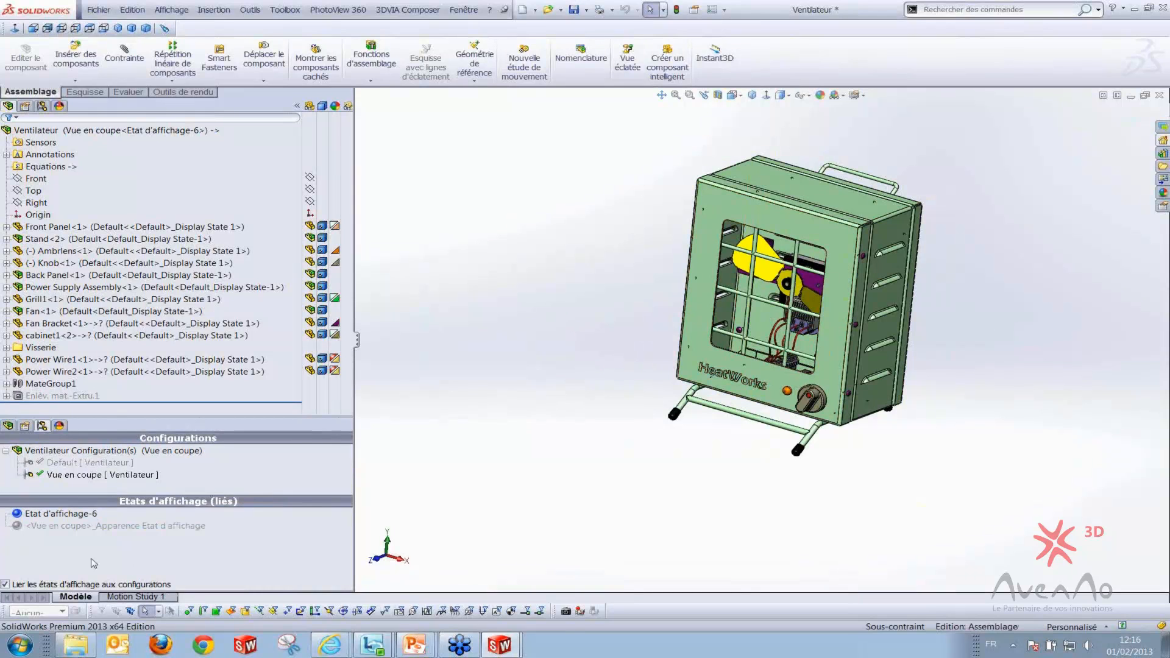
double_click(64, 529)
double_click(56, 517)
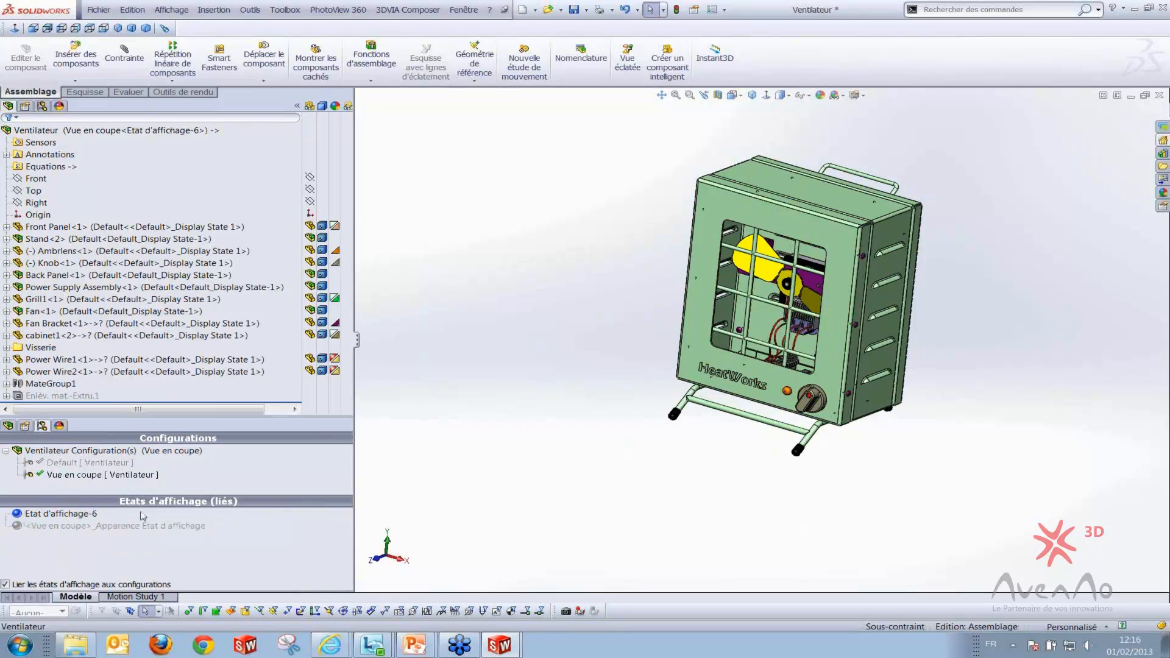
Start a new sketch on the Ventilateur assembly's Front plane, viewed normal to it
scroll(834, 402, up, 2)
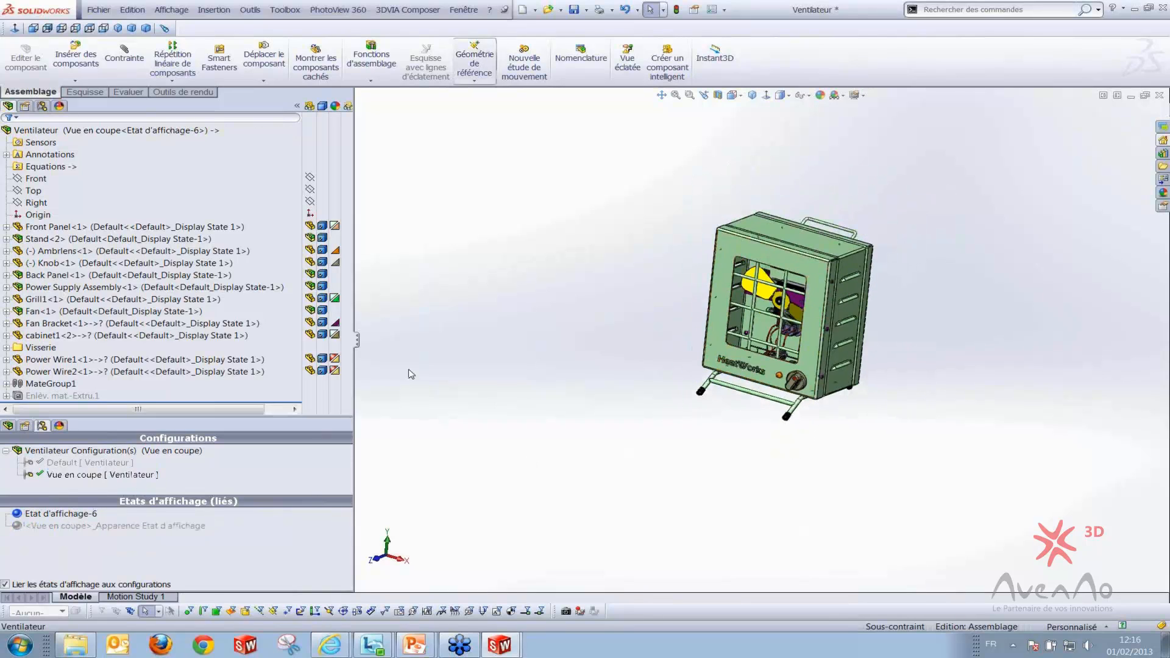
click(38, 178)
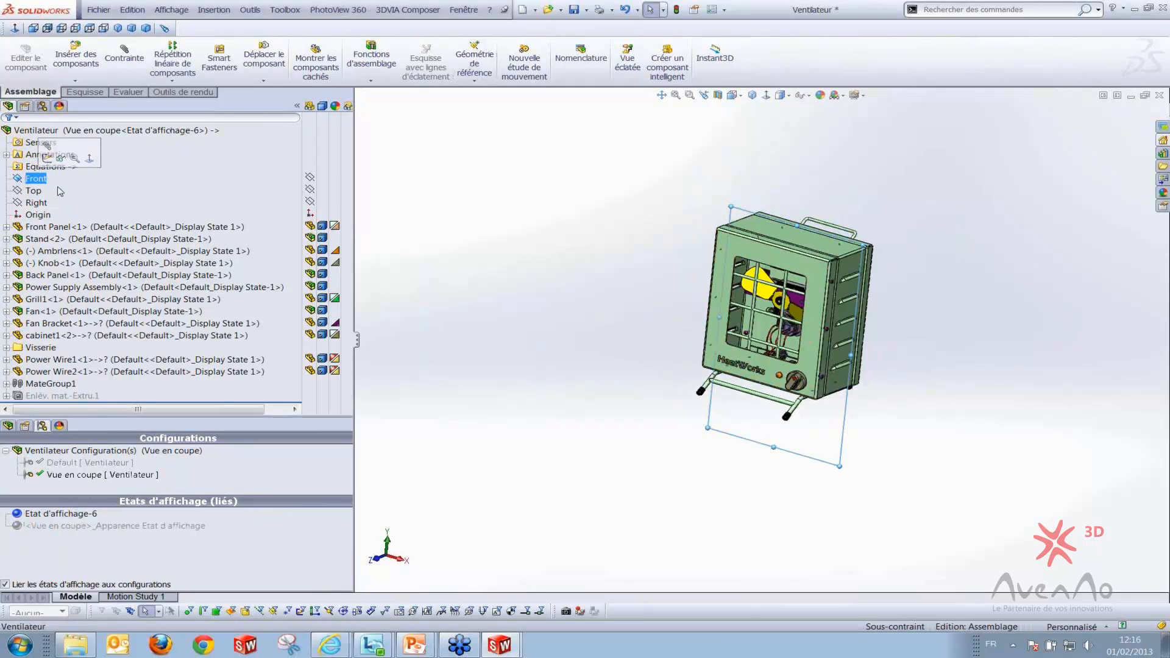
click(676, 95)
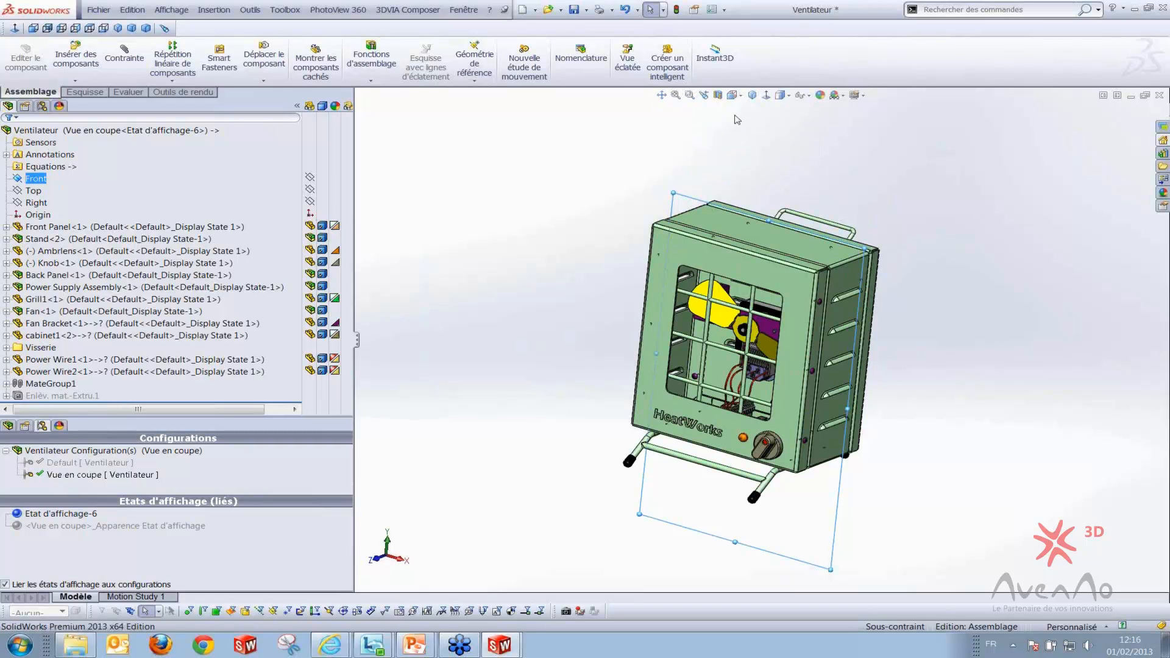
click(760, 99)
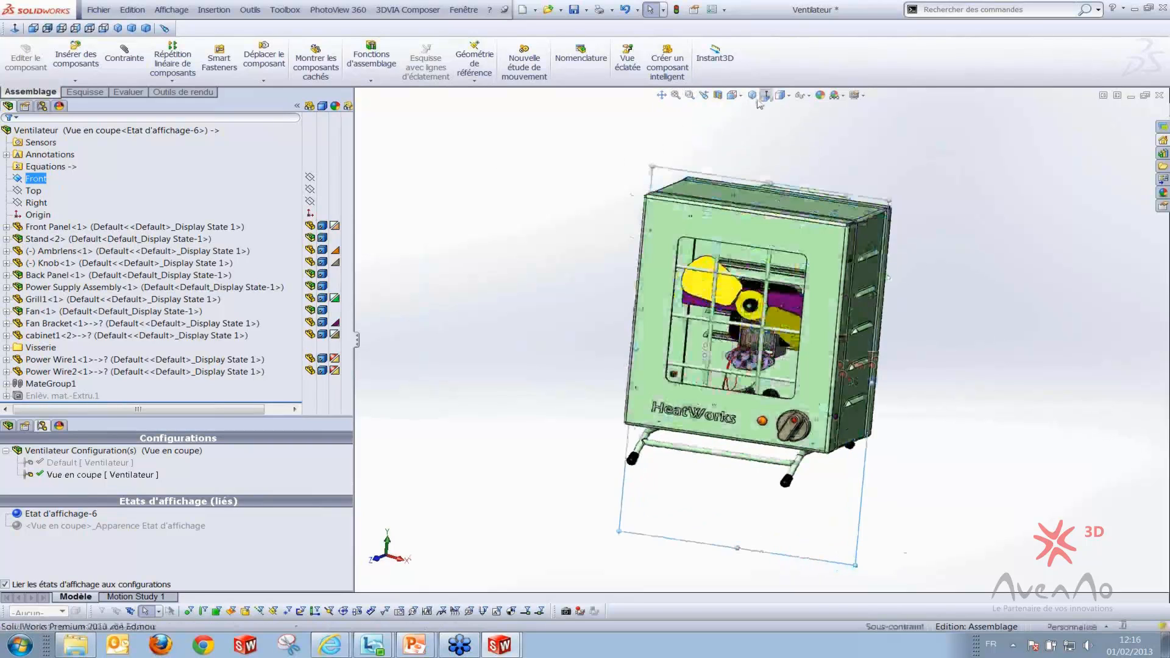
click(97, 92)
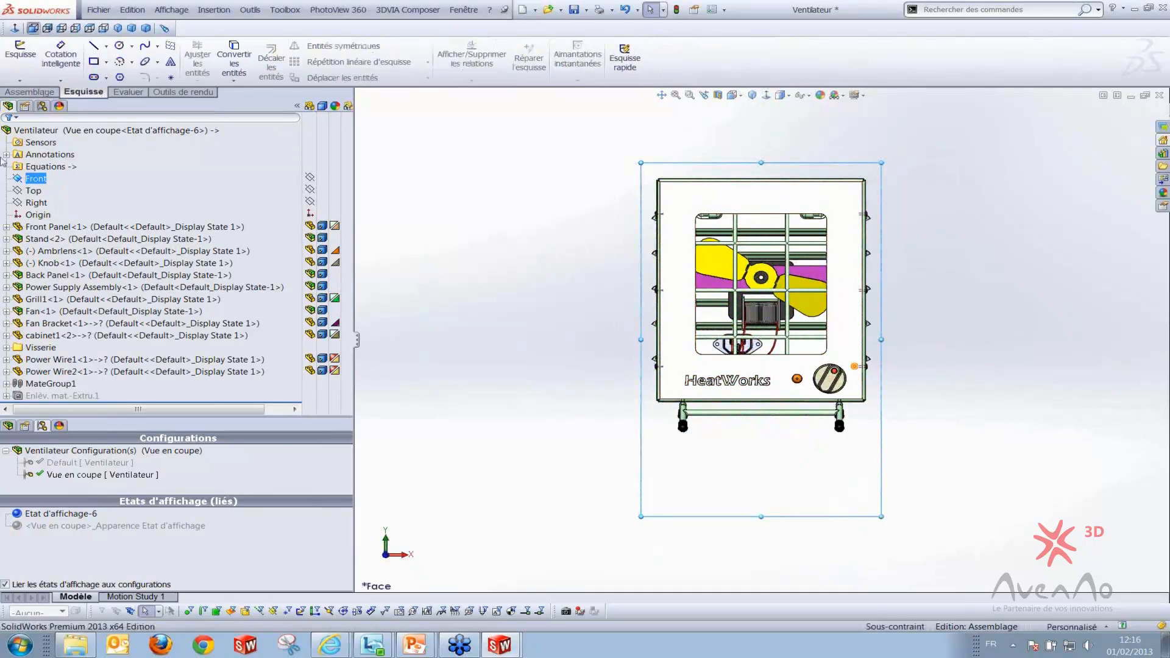
click(23, 181)
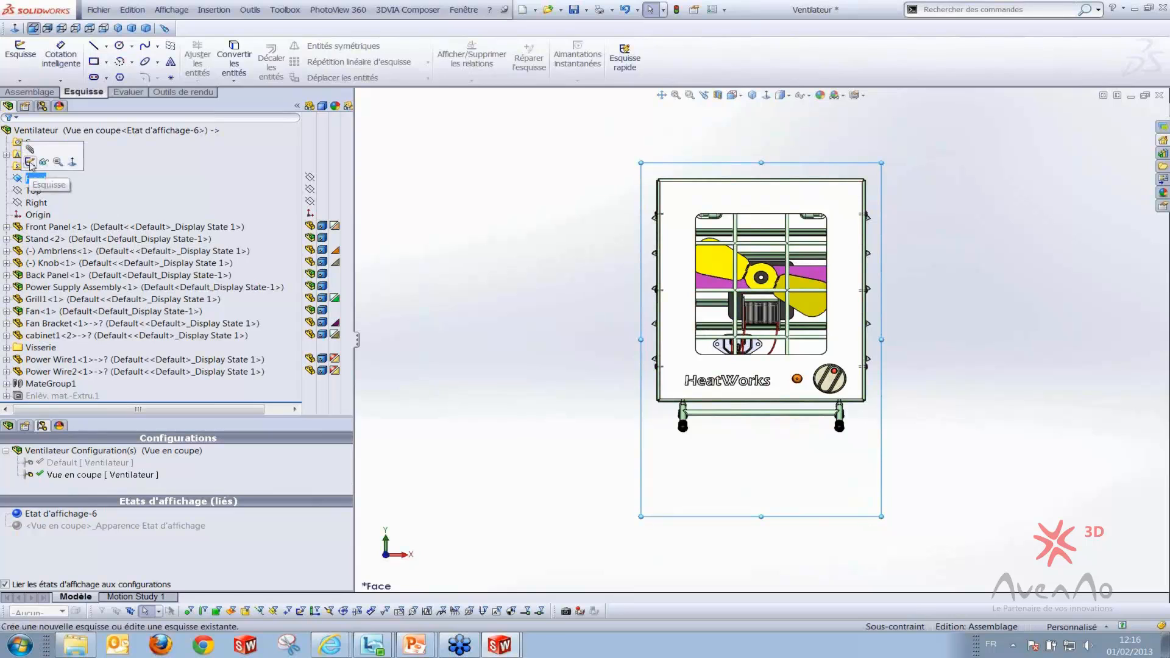
click(31, 163)
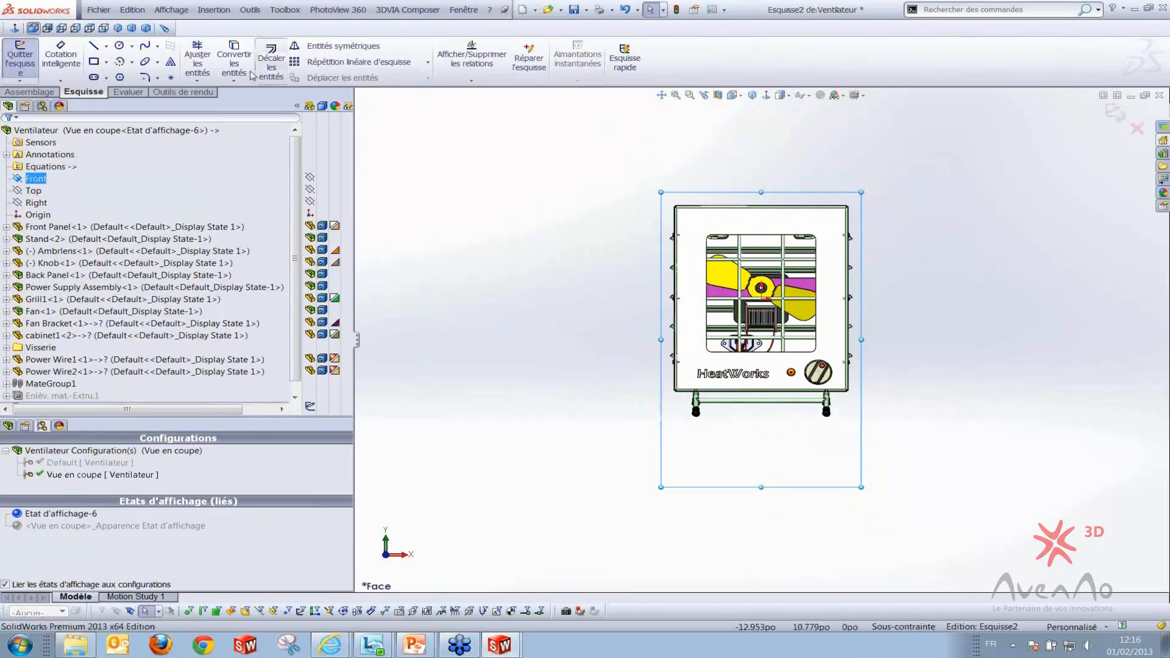
Sketch a vertical line through the fan's centre, extending past the top and bottom of the heater, and close the sketch
click(98, 48)
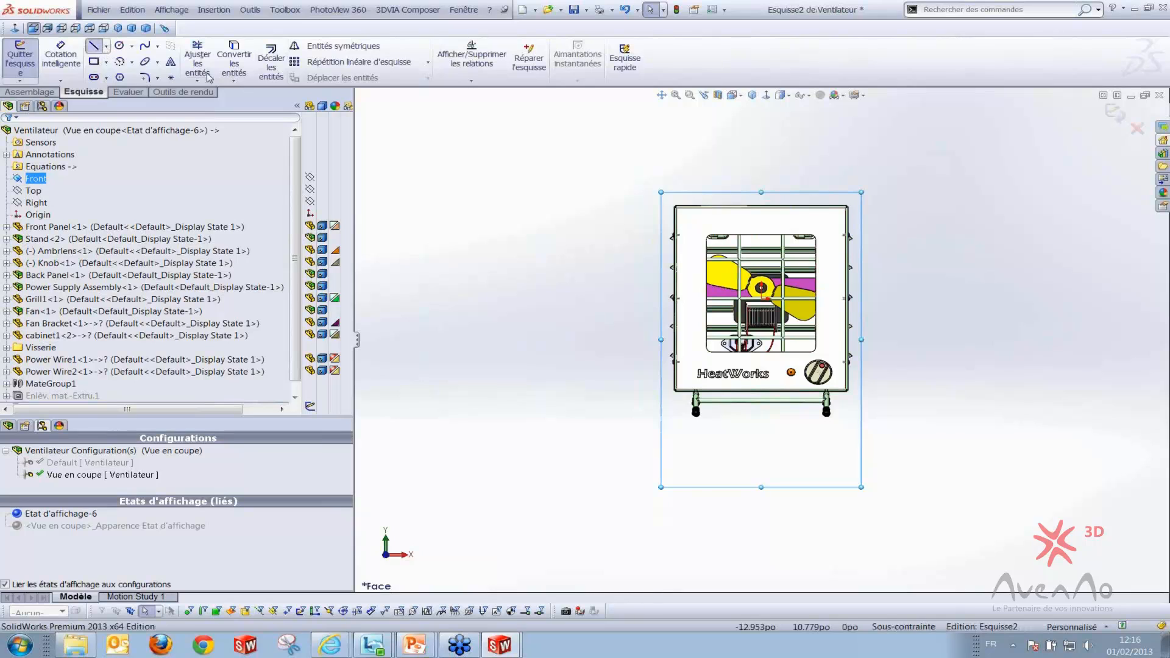
click(762, 144)
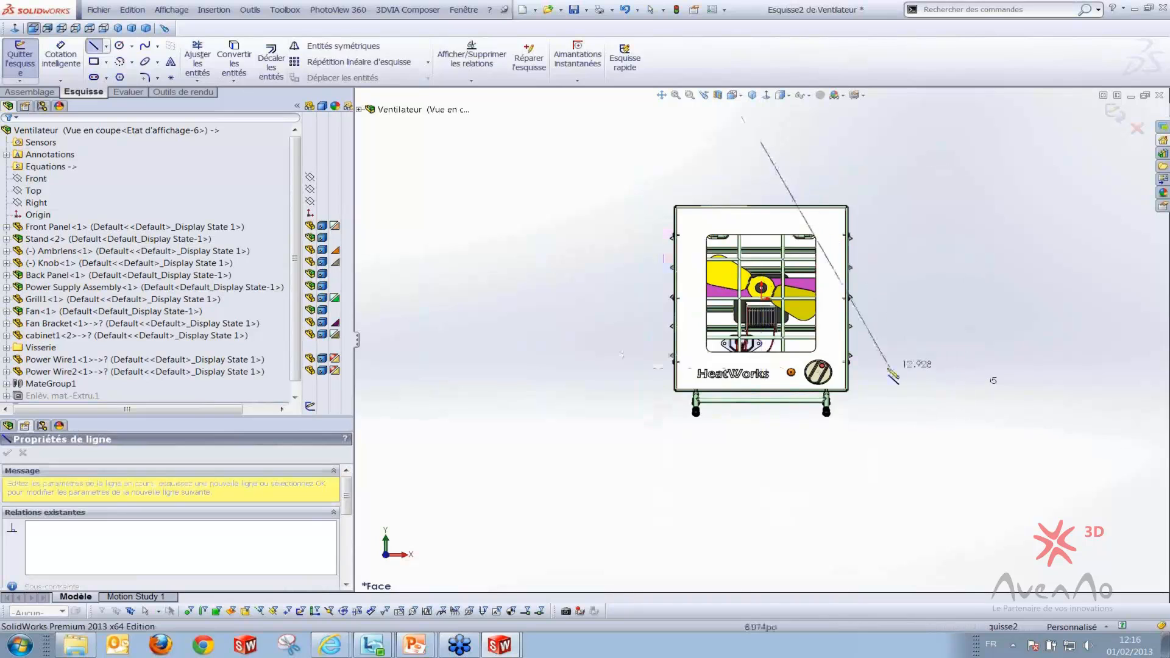
scroll(851, 360, down, 4)
scroll(701, 427, up, 2)
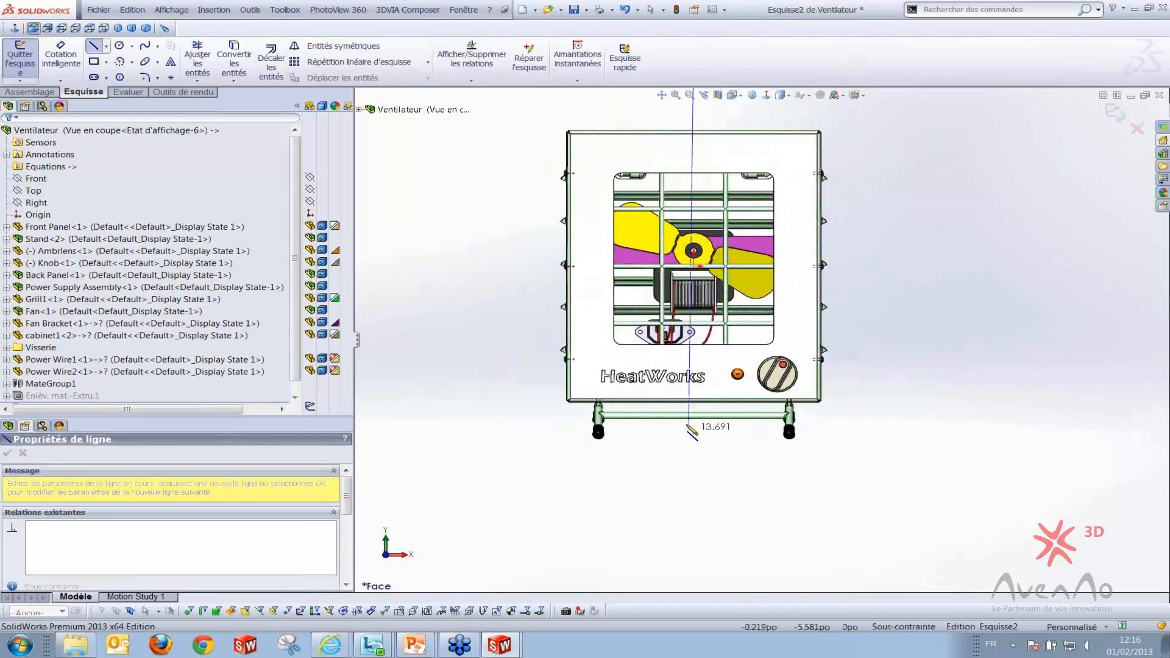
click(694, 491)
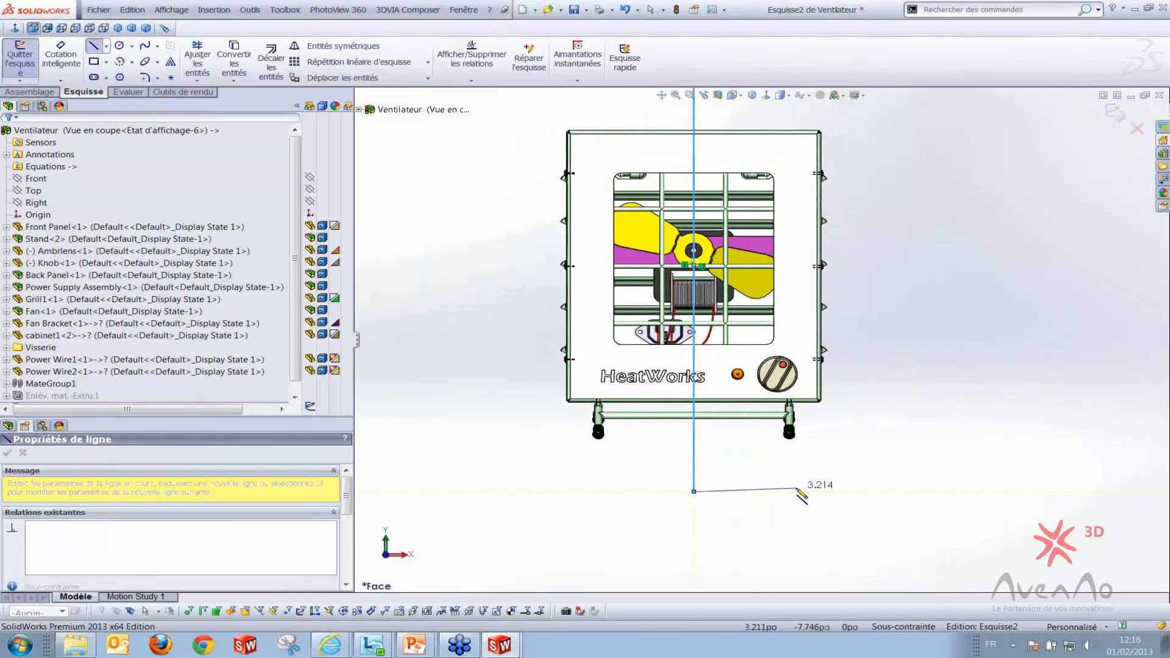
key(Escape)
key(Escape)
scroll(844, 426, up, 3)
middle_drag(844, 426, 734, 473)
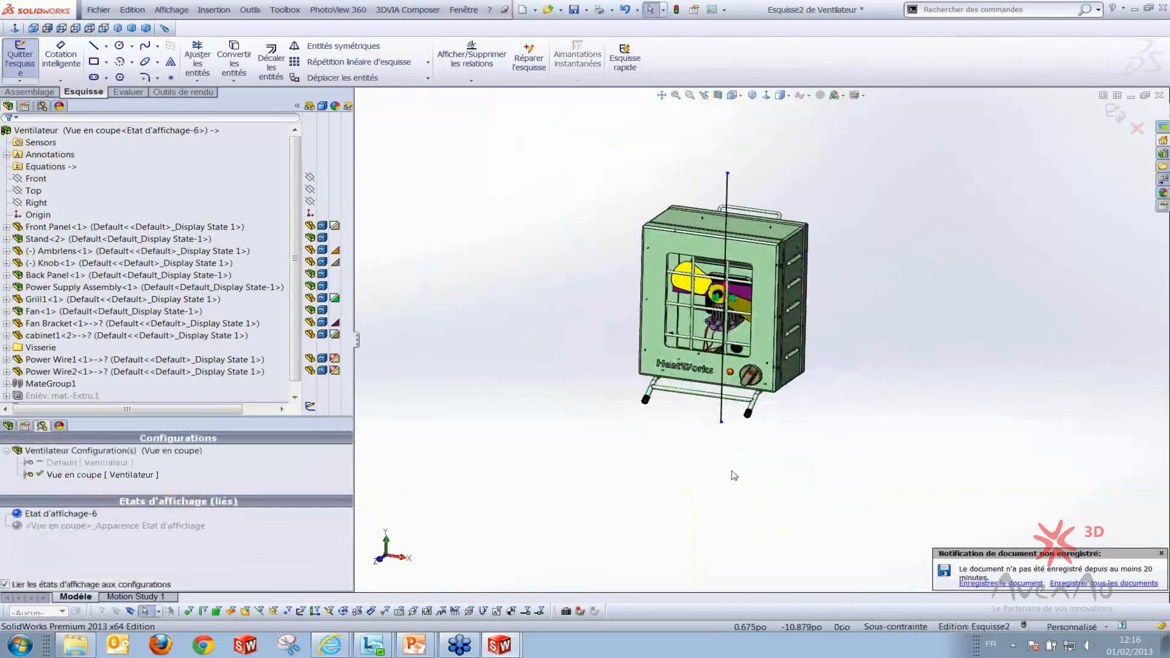
click(1116, 115)
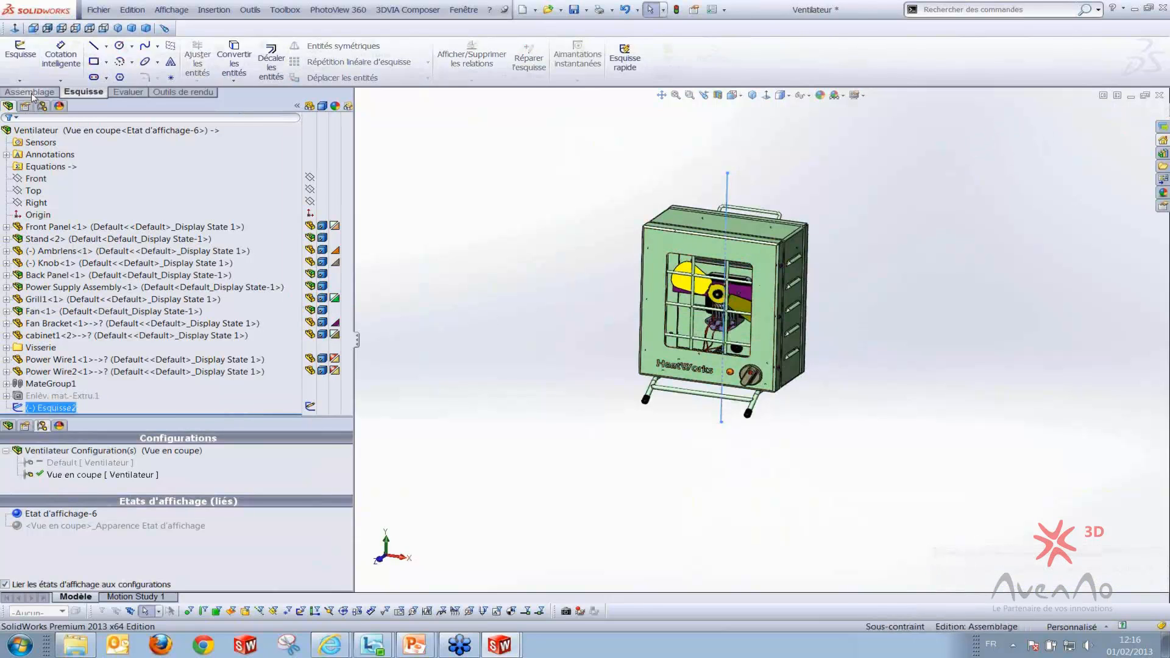
Make an extruded cut from the line through all in both directions, affecting only the front panel, cabinet1, back panel GA_BKPANEL and handle
click(385, 64)
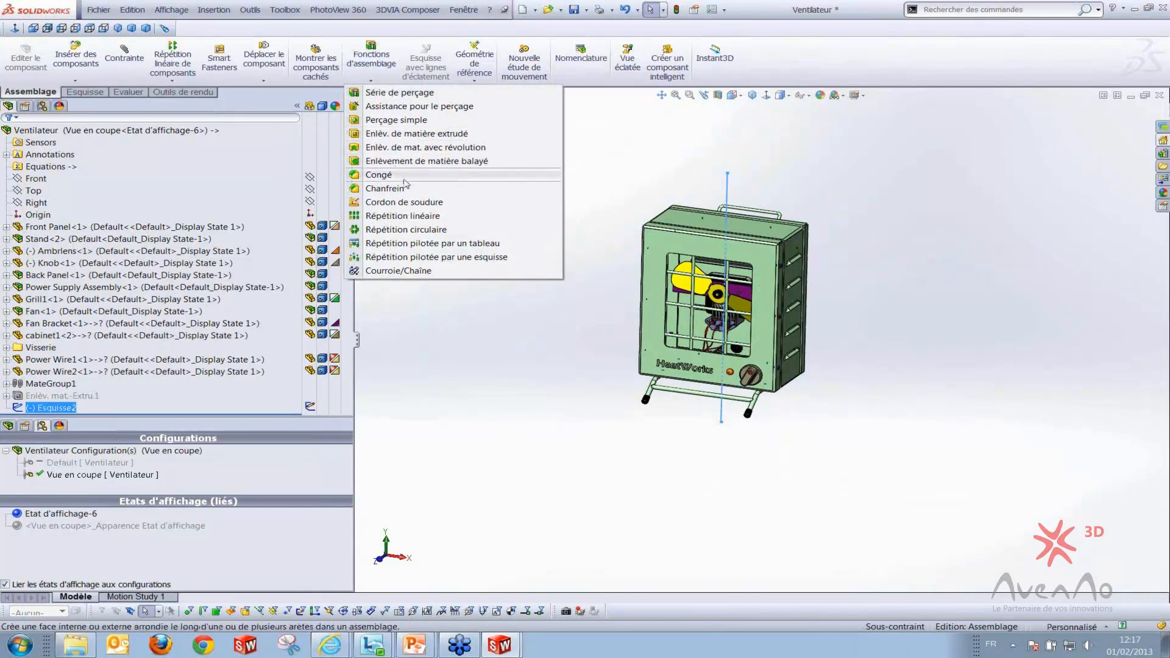
click(464, 132)
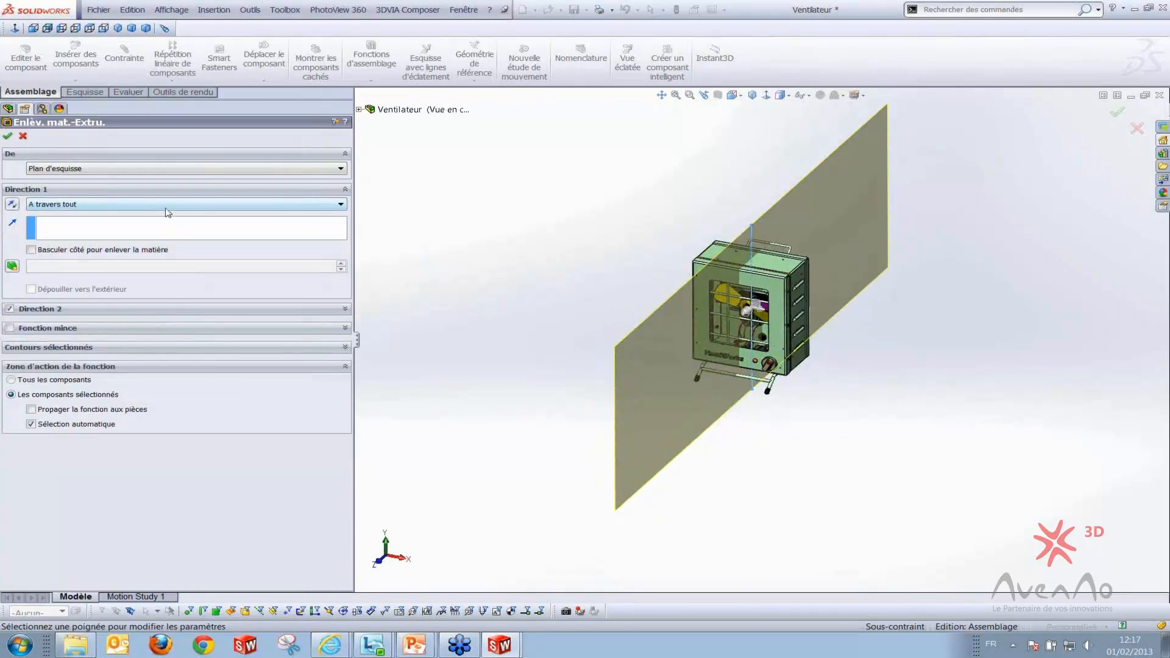
click(195, 191)
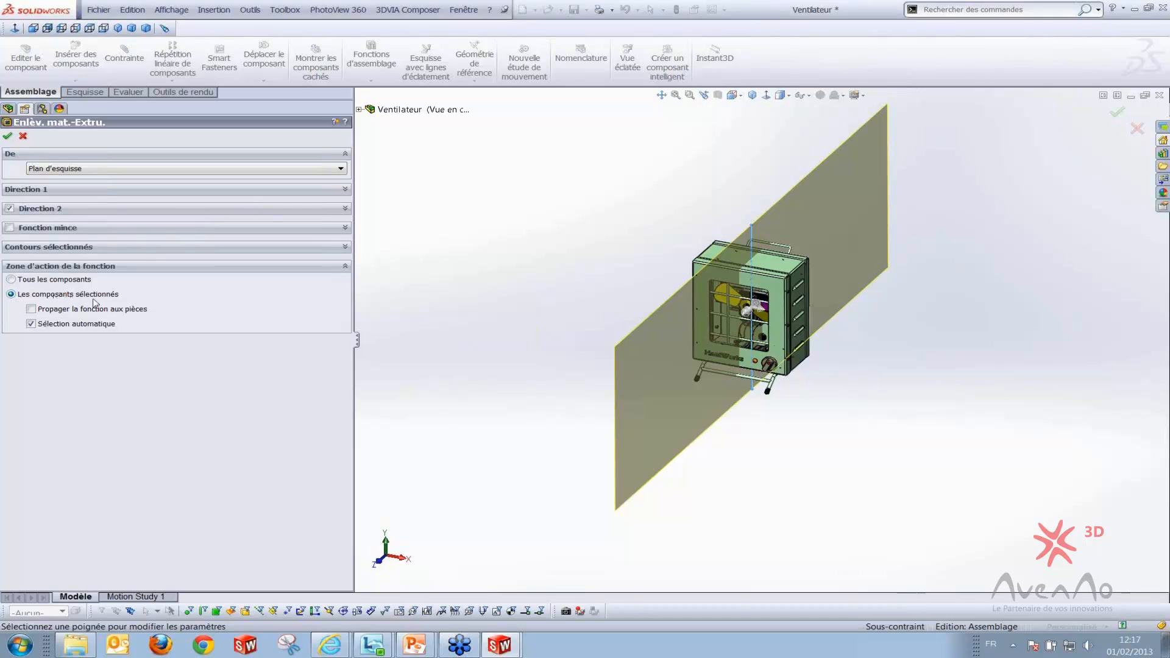
scroll(896, 325, down, 2)
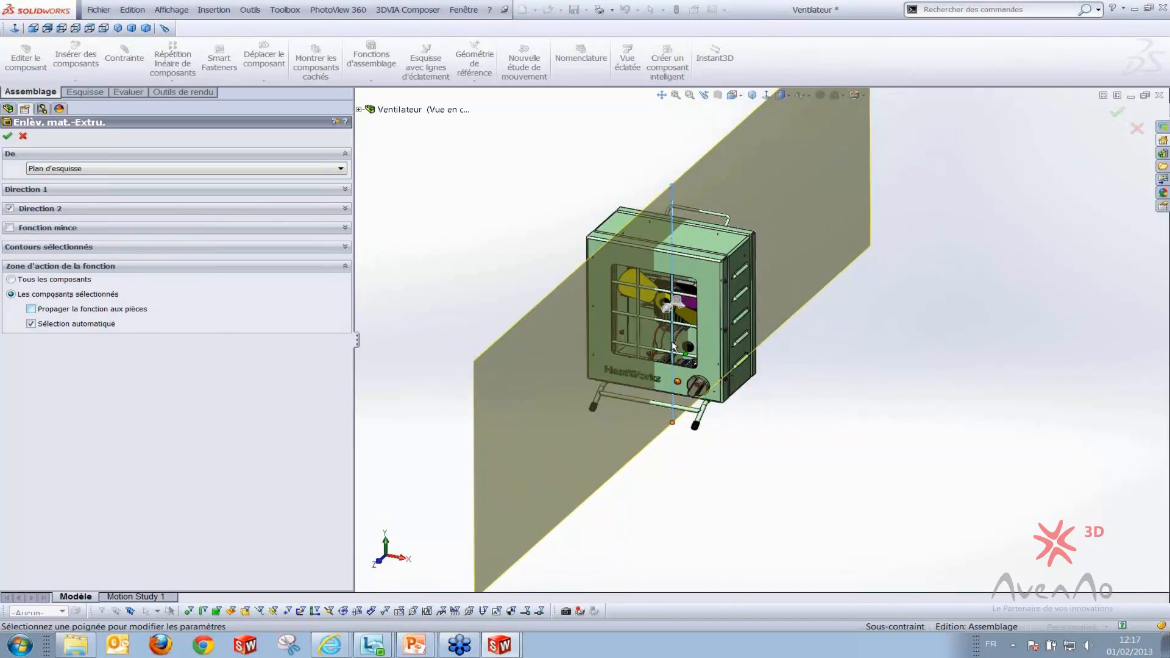
click(32, 323)
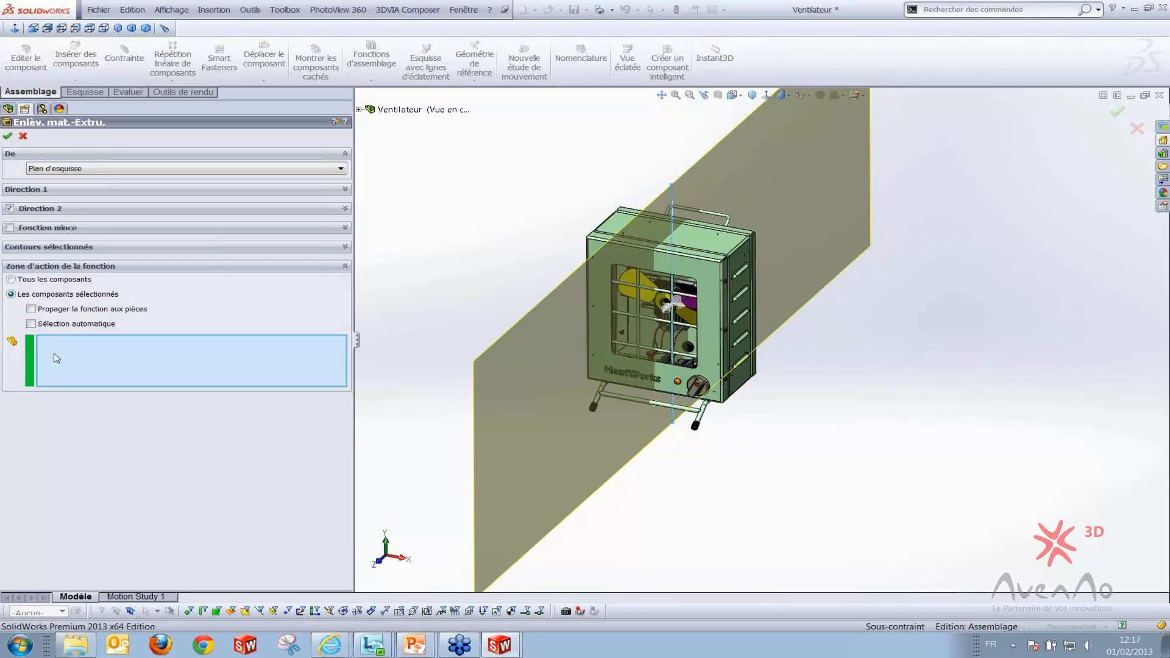
scroll(809, 309, down, 4)
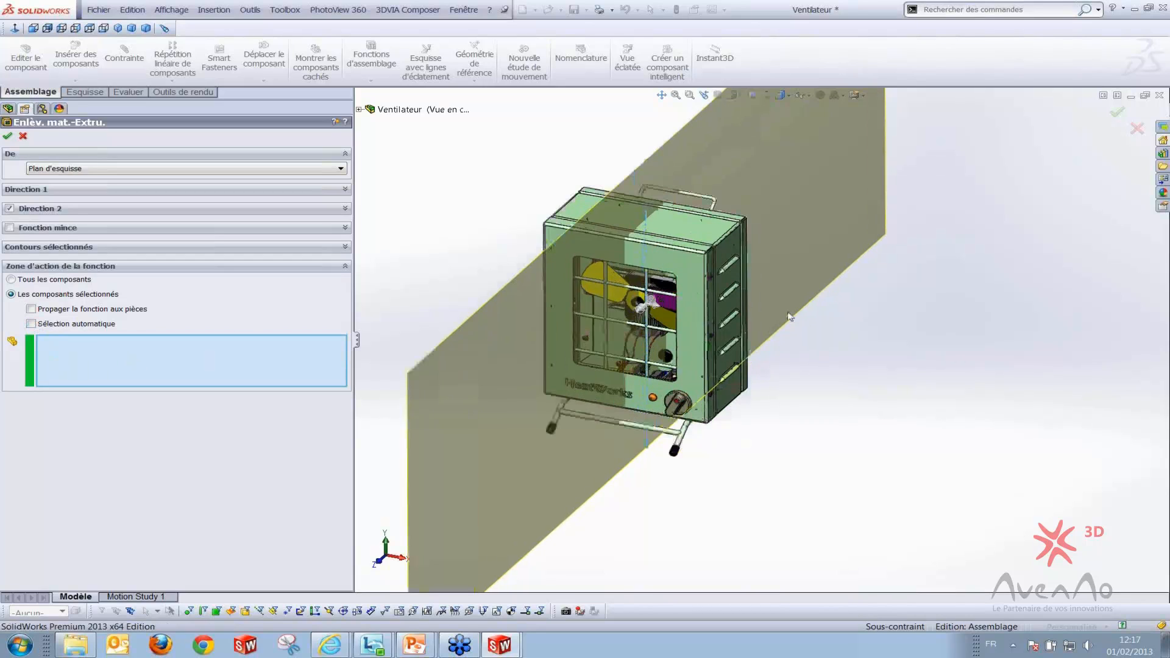
scroll(666, 261, up, 2)
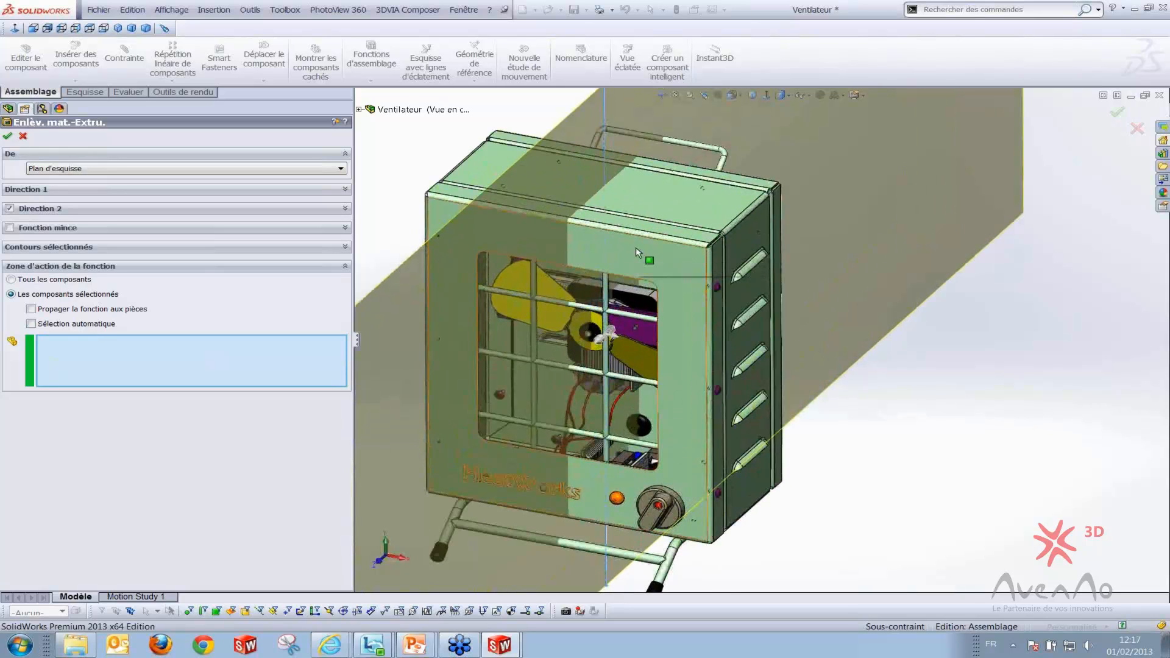
click(666, 229)
click(701, 180)
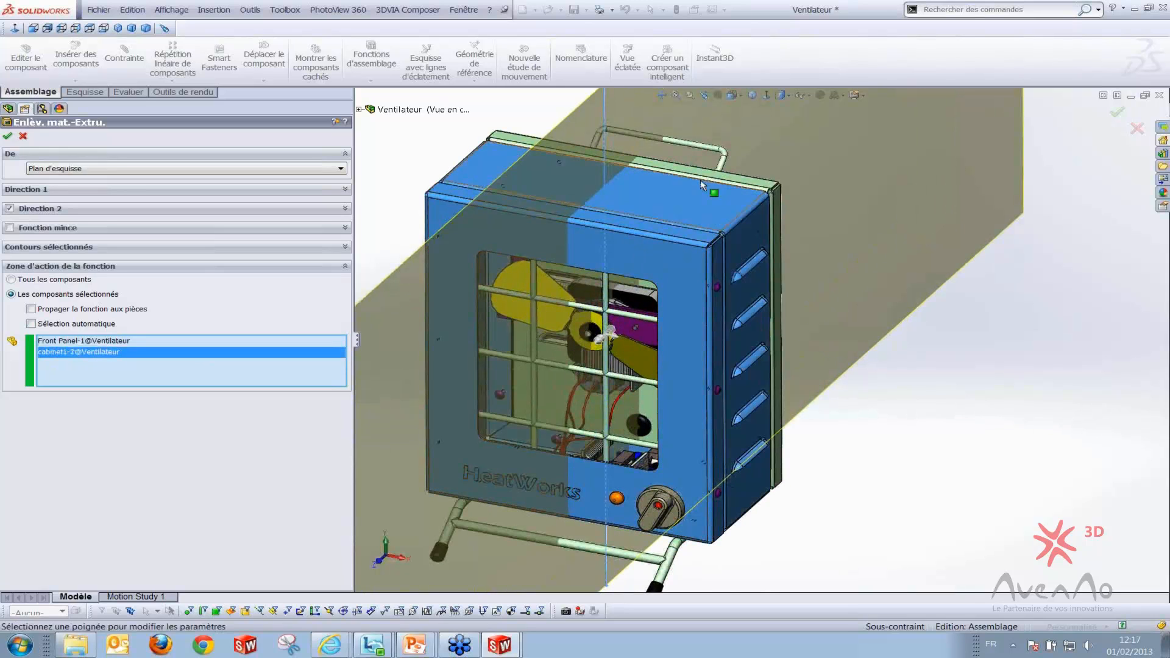
click(718, 180)
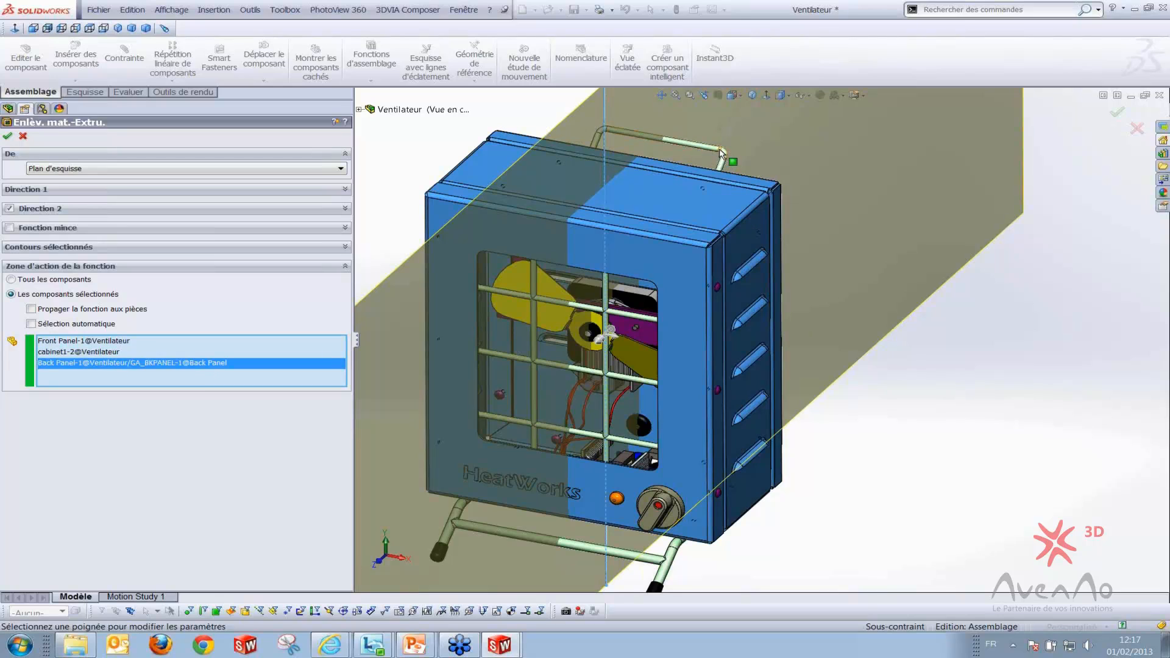
click(725, 155)
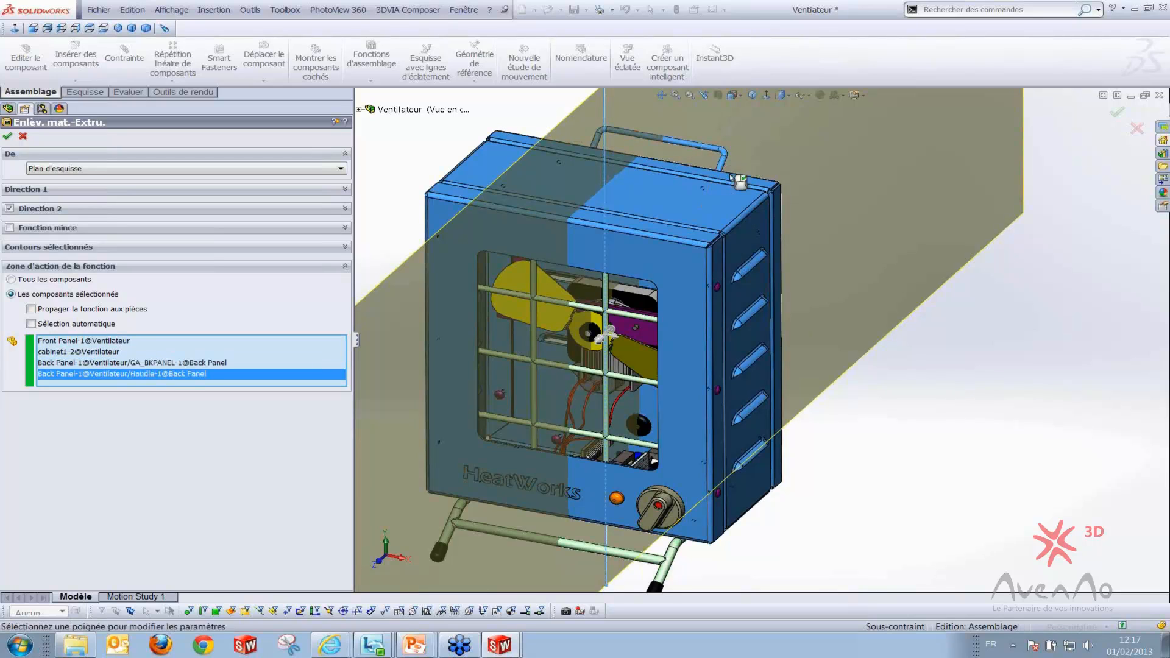
click(1118, 114)
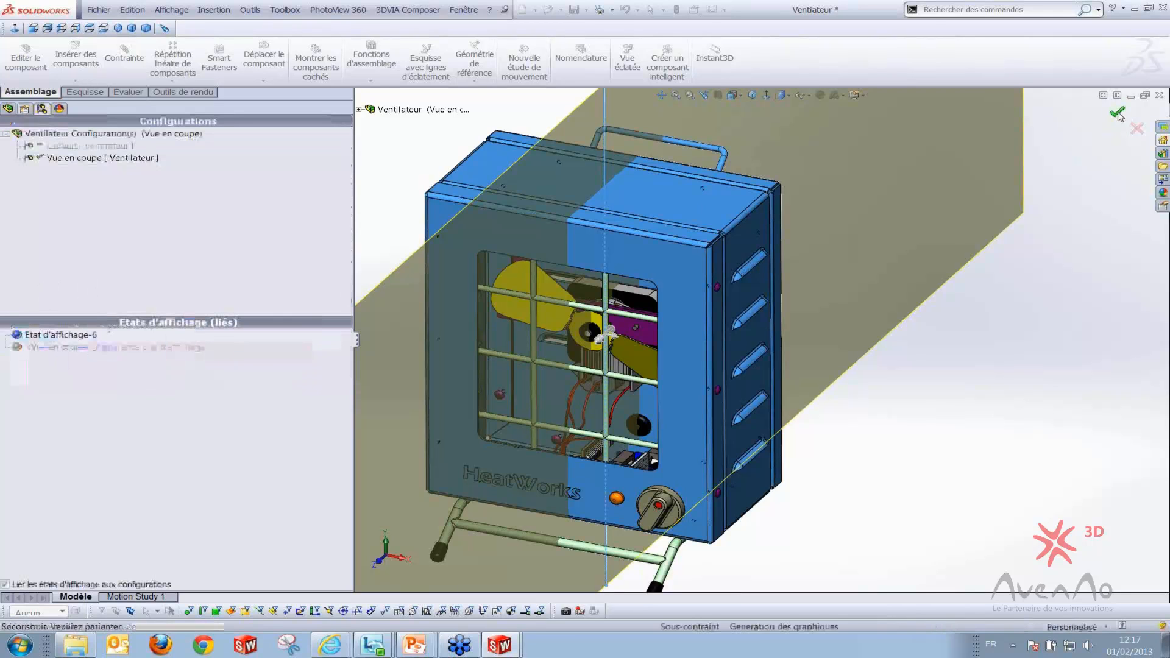
Add the front grill to the components affected by the new extruded cut
scroll(783, 360, up, 3)
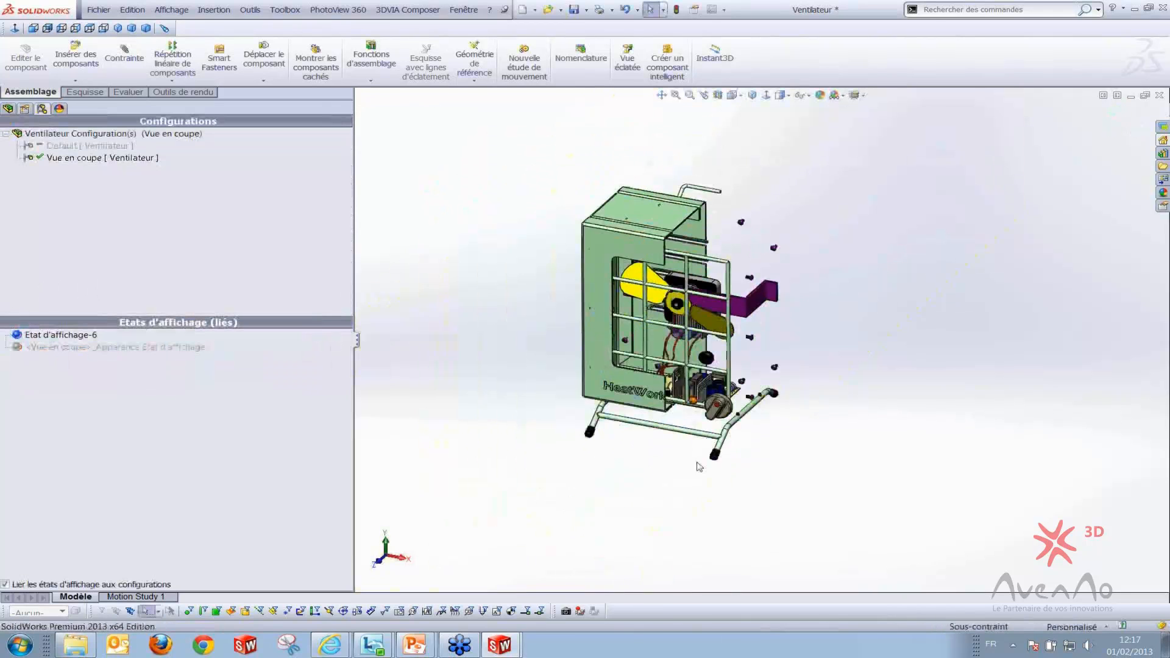
scroll(701, 455, down, 3)
scroll(696, 439, up, 3)
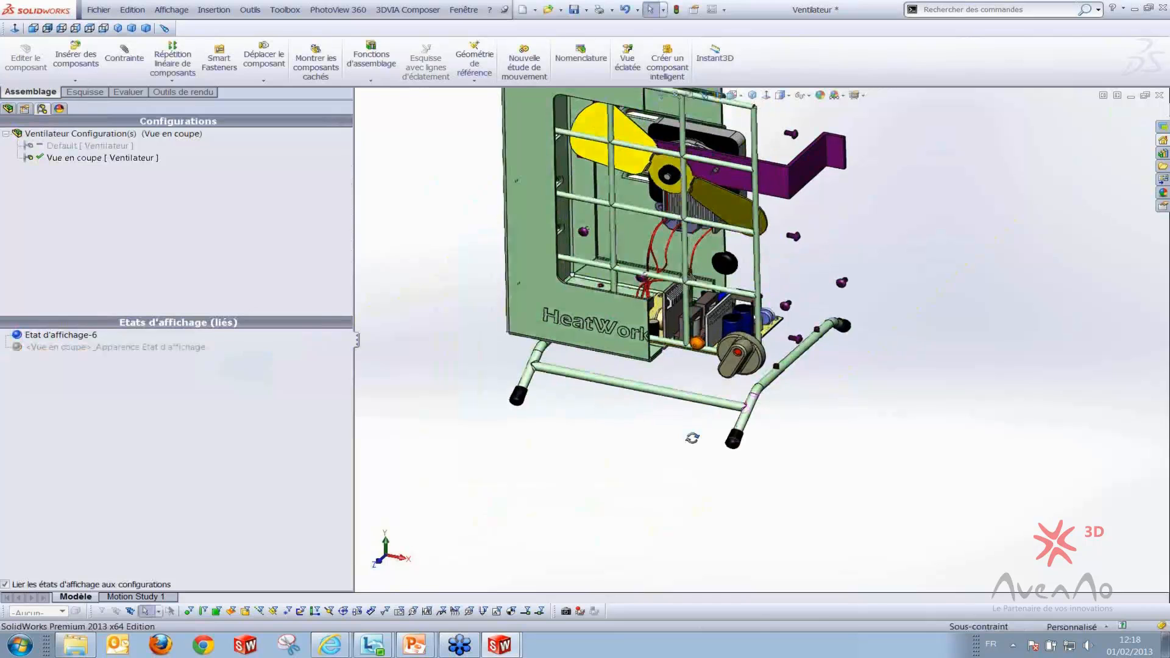
scroll(756, 403, down, 1)
scroll(755, 341, up, 2)
scroll(784, 319, down, 2)
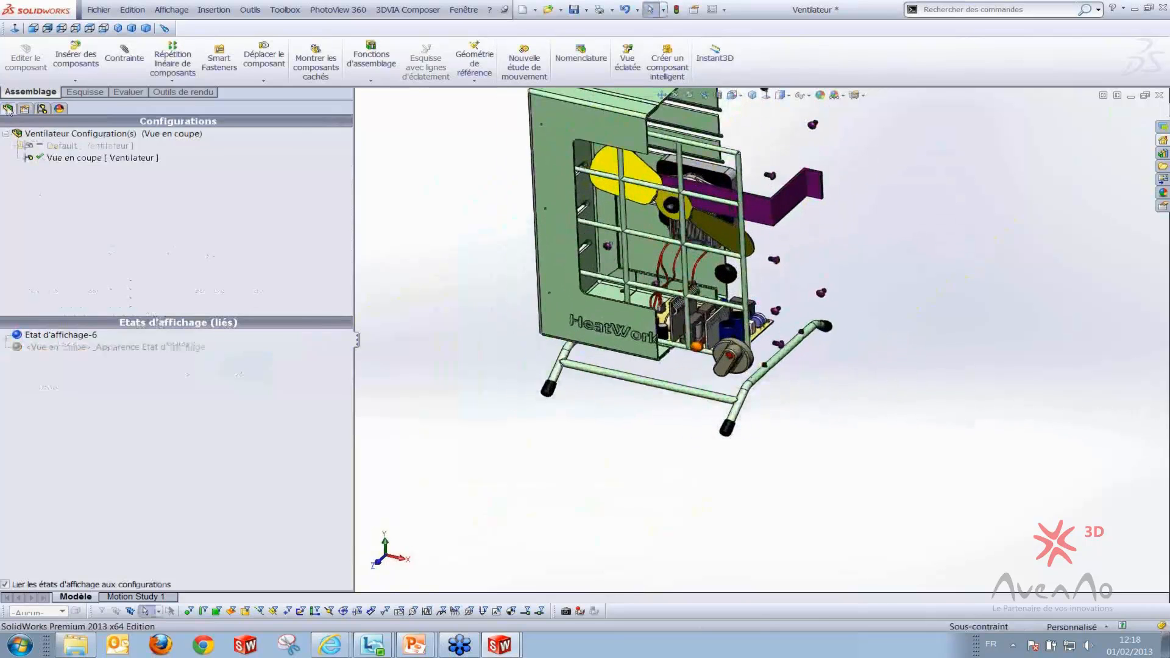
click(8, 109)
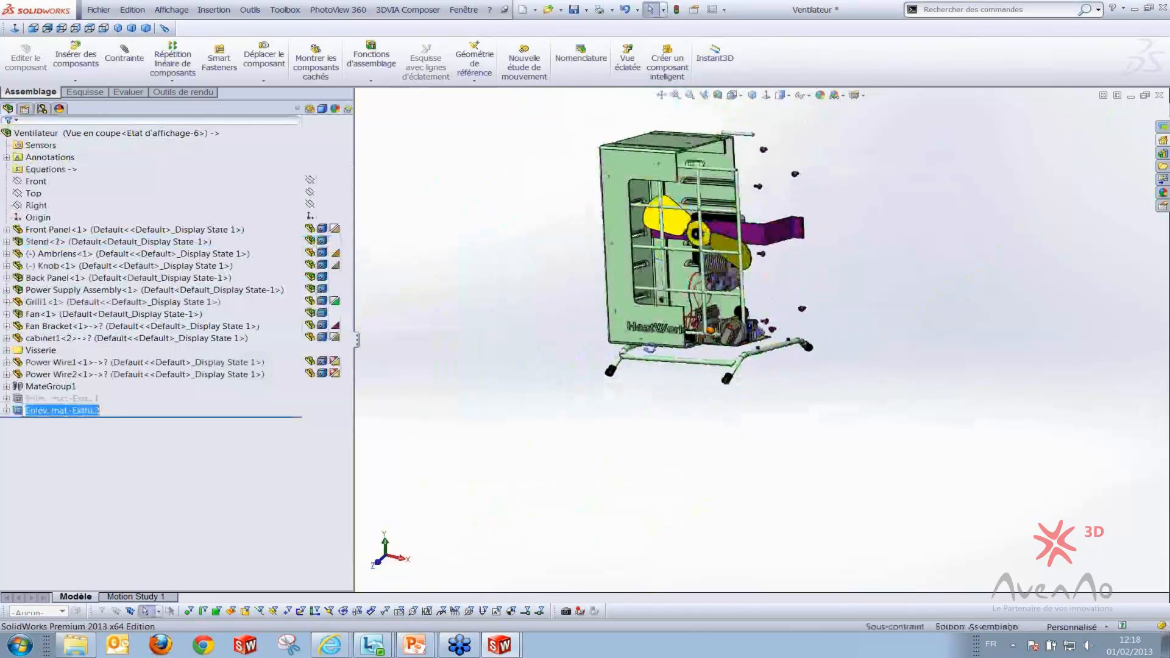
click(20, 413)
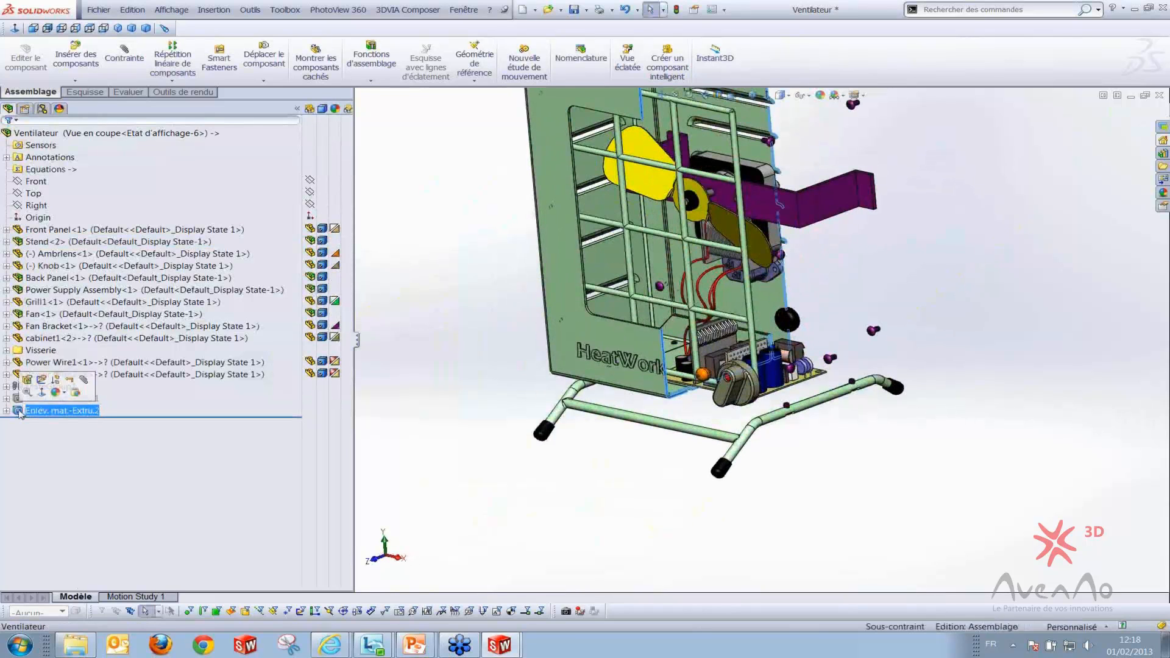
click(27, 380)
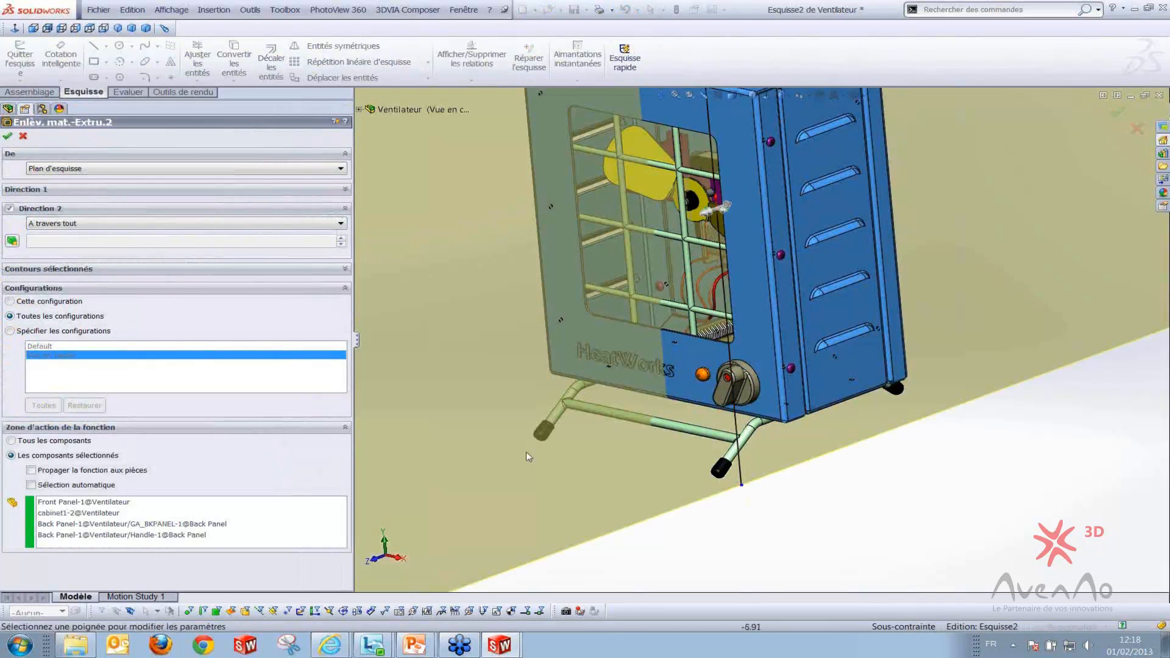
click(318, 536)
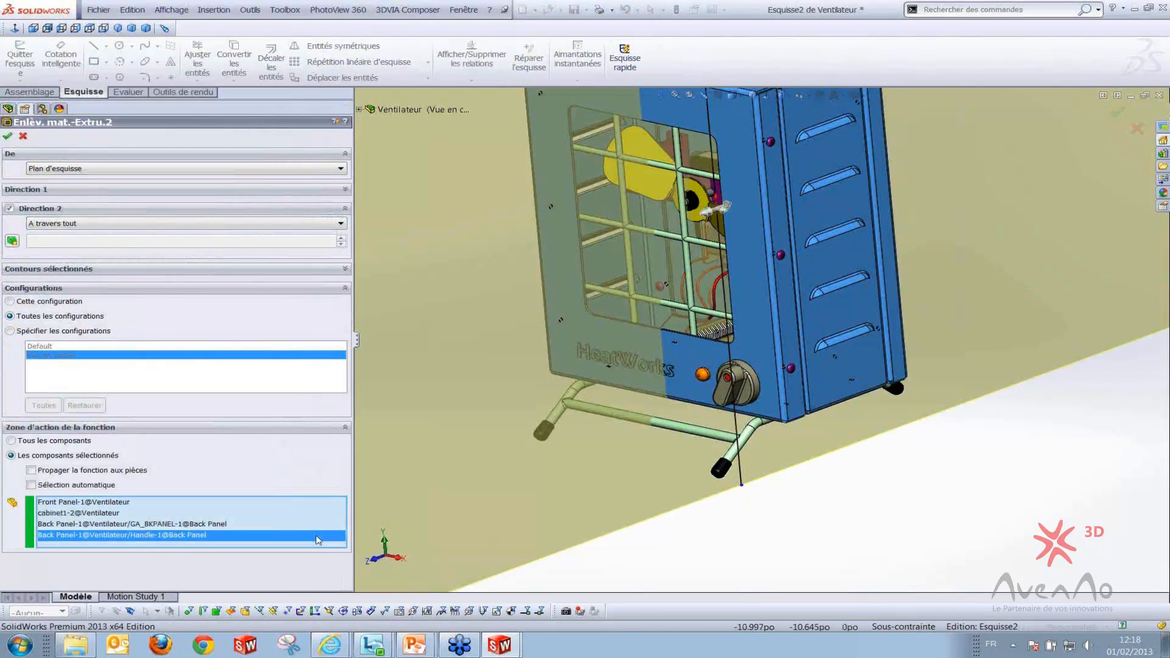
click(715, 313)
click(7, 136)
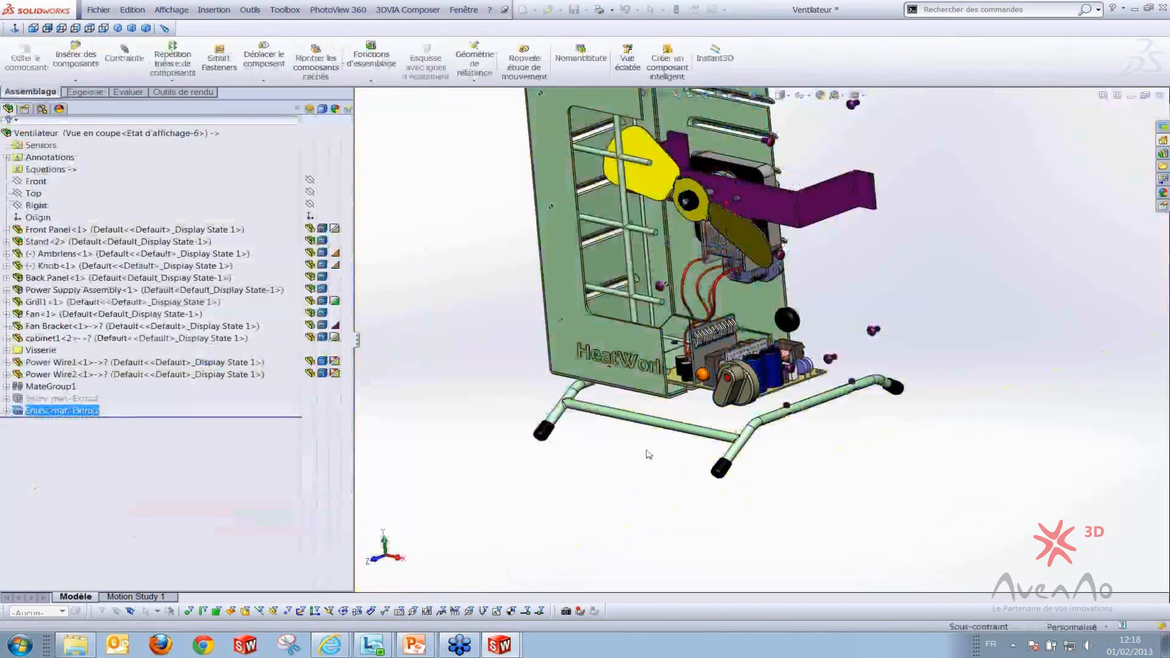
Examine the cut assembly from several angles and display its configurations and display states
middle_drag(645, 452, 694, 468)
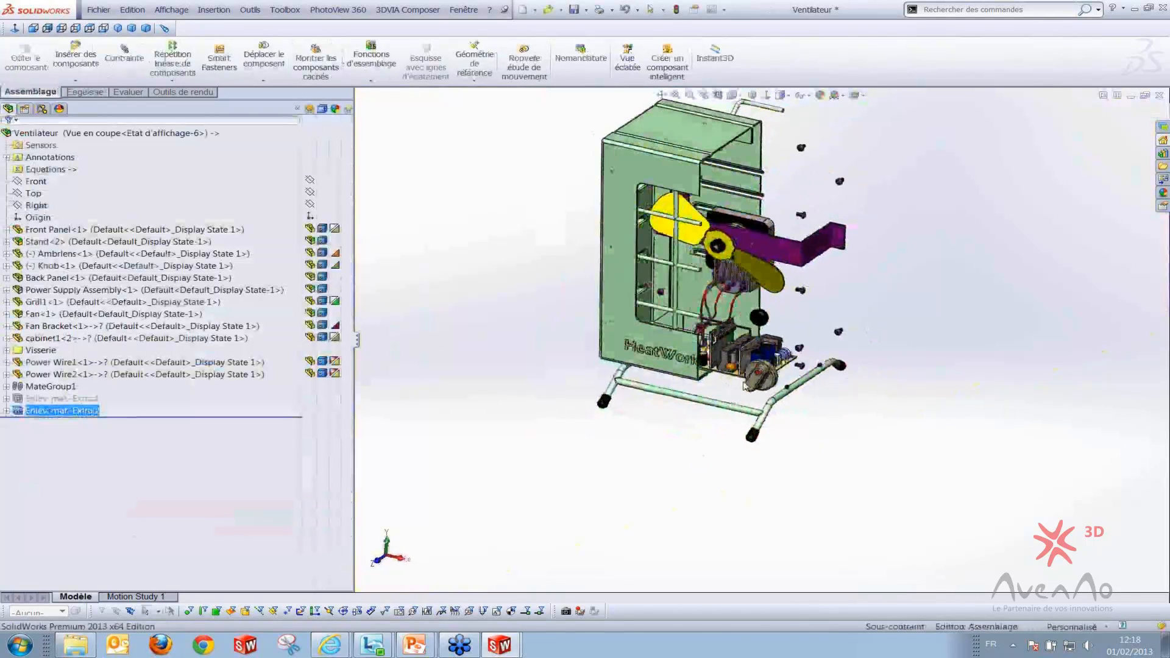
scroll(808, 329, down, 2)
scroll(759, 343, up, 2)
click(42, 109)
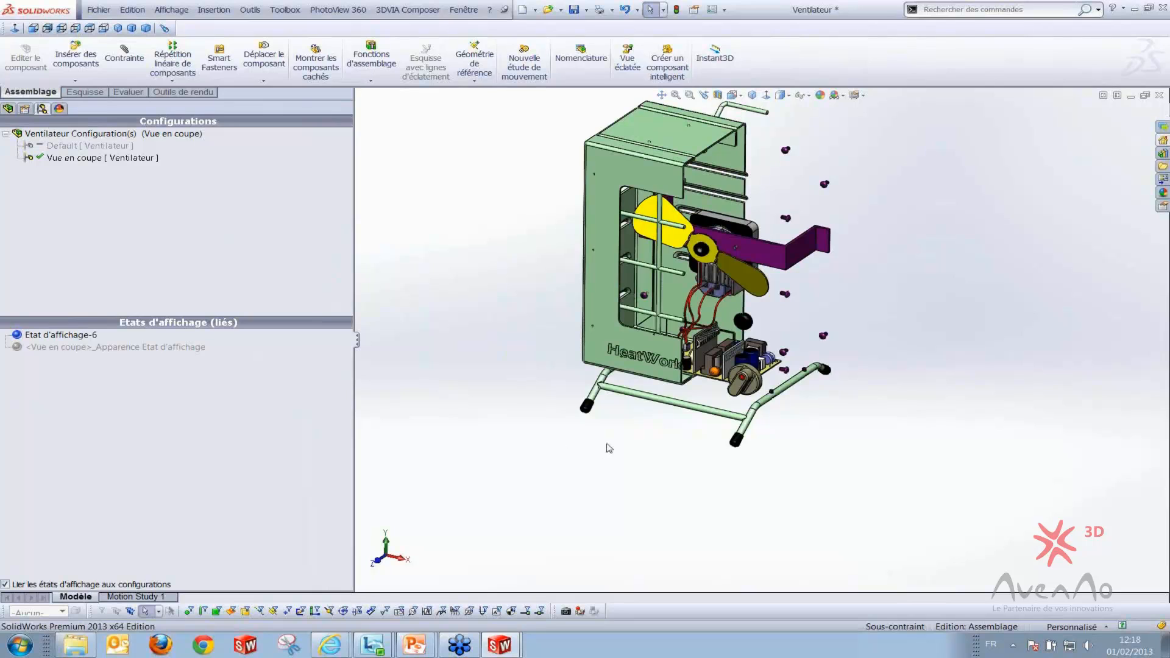
scroll(608, 447, up, 1)
middle_drag(608, 447, 600, 454)
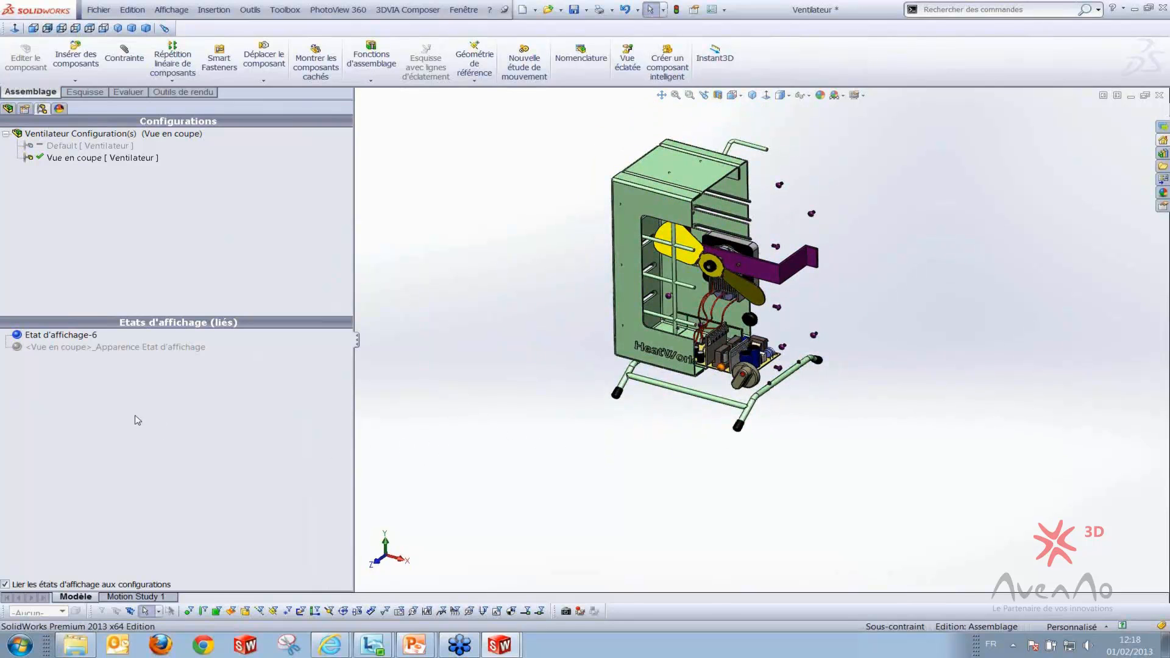
Activate the "<Vue en coupe>_Apparence Etat d'affichage" display state for the Vue en coupe configuration
scroll(795, 203, down, 2)
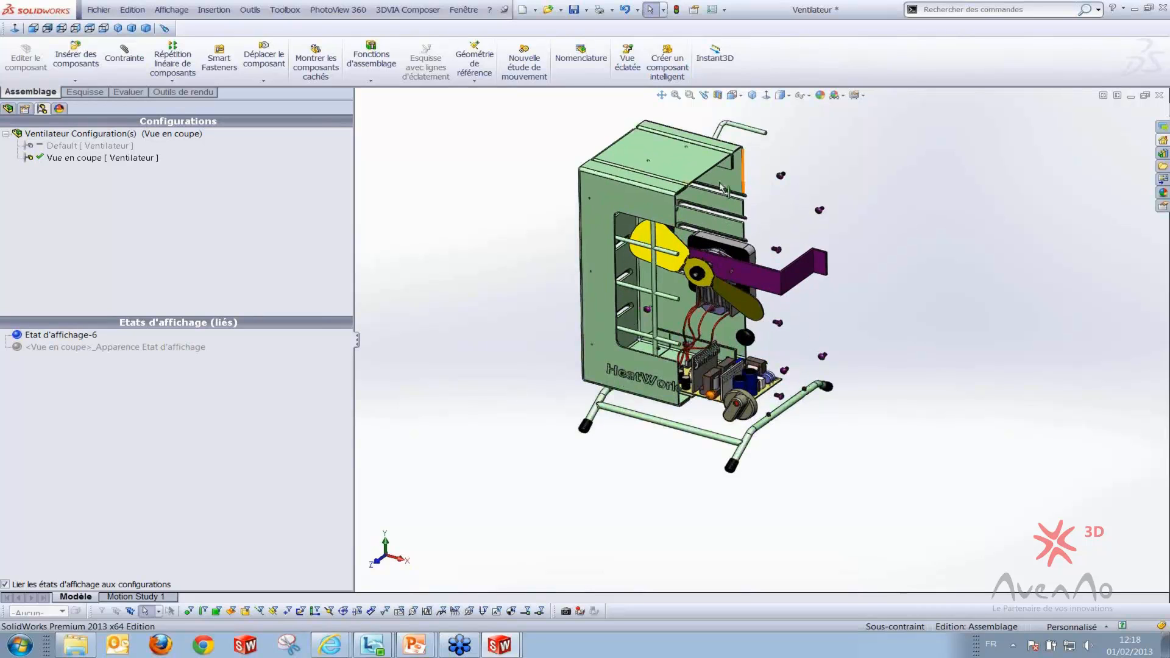
double_click(42, 349)
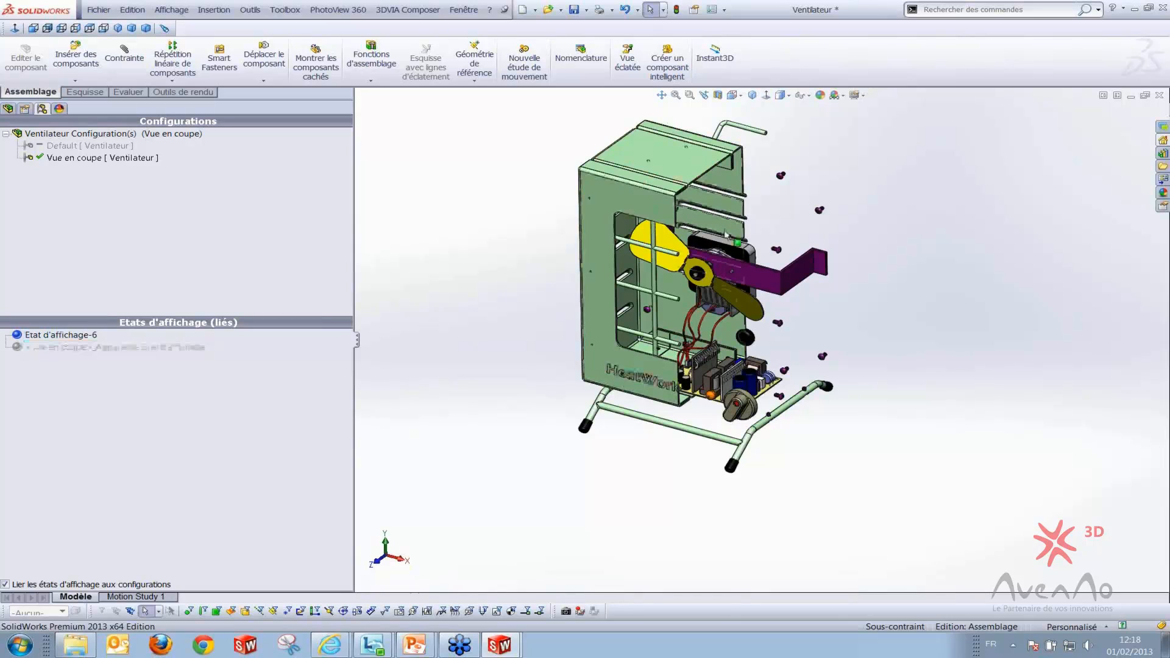
scroll(722, 249, down, 1)
scroll(694, 213, up, 2)
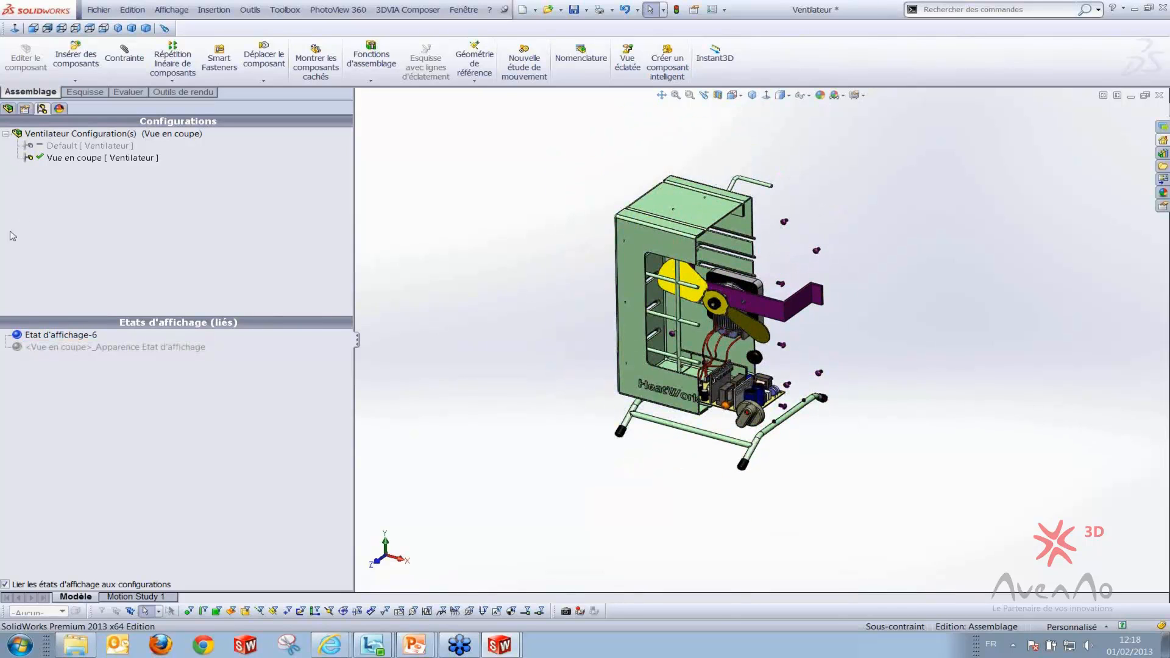
double_click(34, 349)
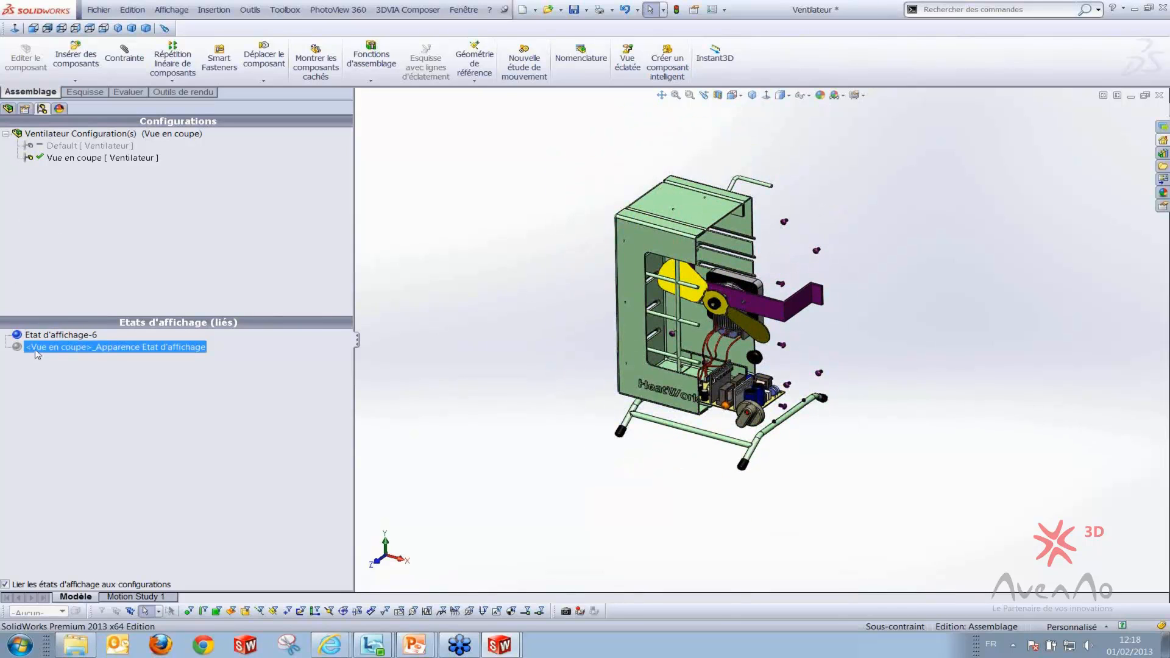
click(77, 339)
double_click(76, 339)
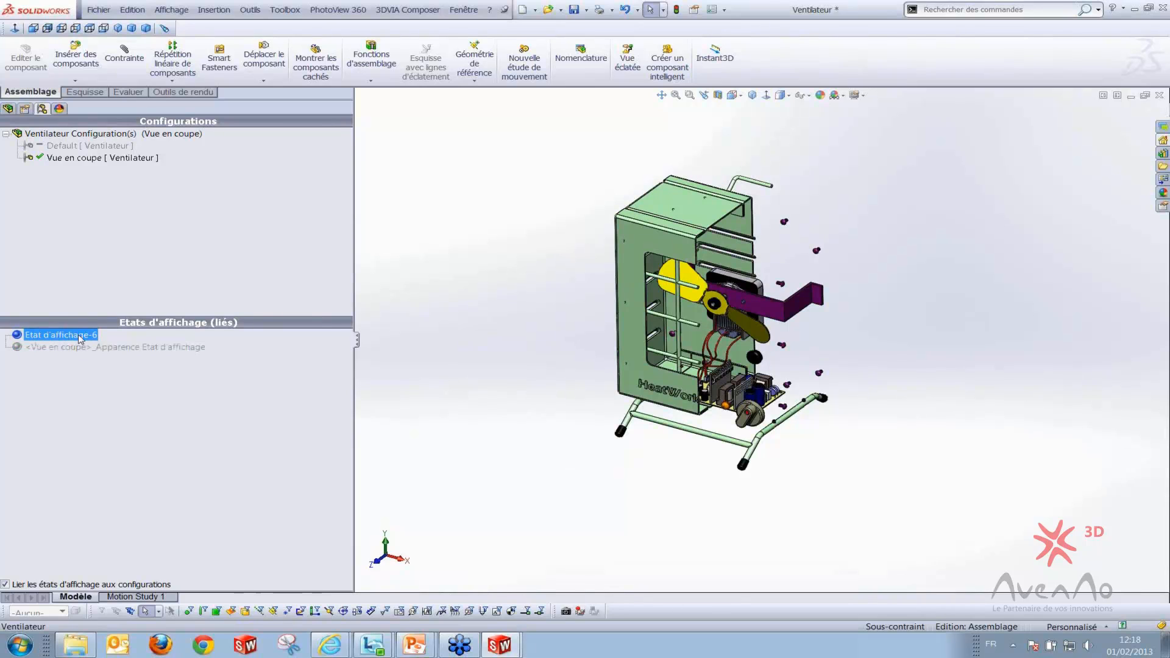
click(93, 346)
double_click(63, 347)
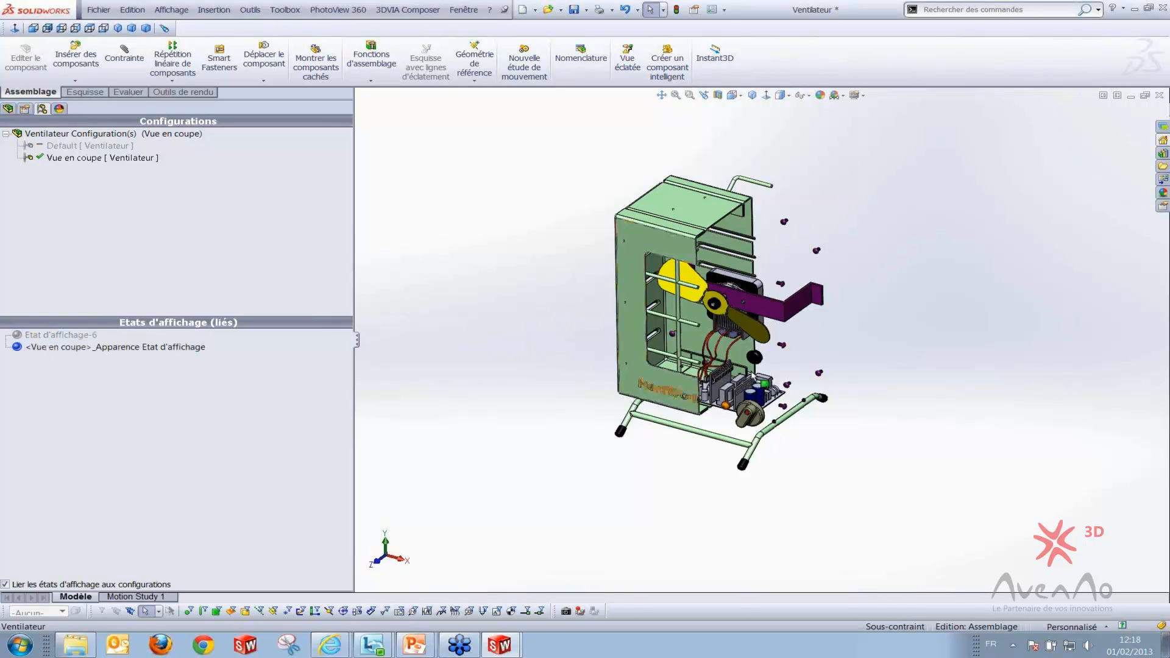
Hide the hardware grouped in the Visserie folder in the current display state
click(8, 108)
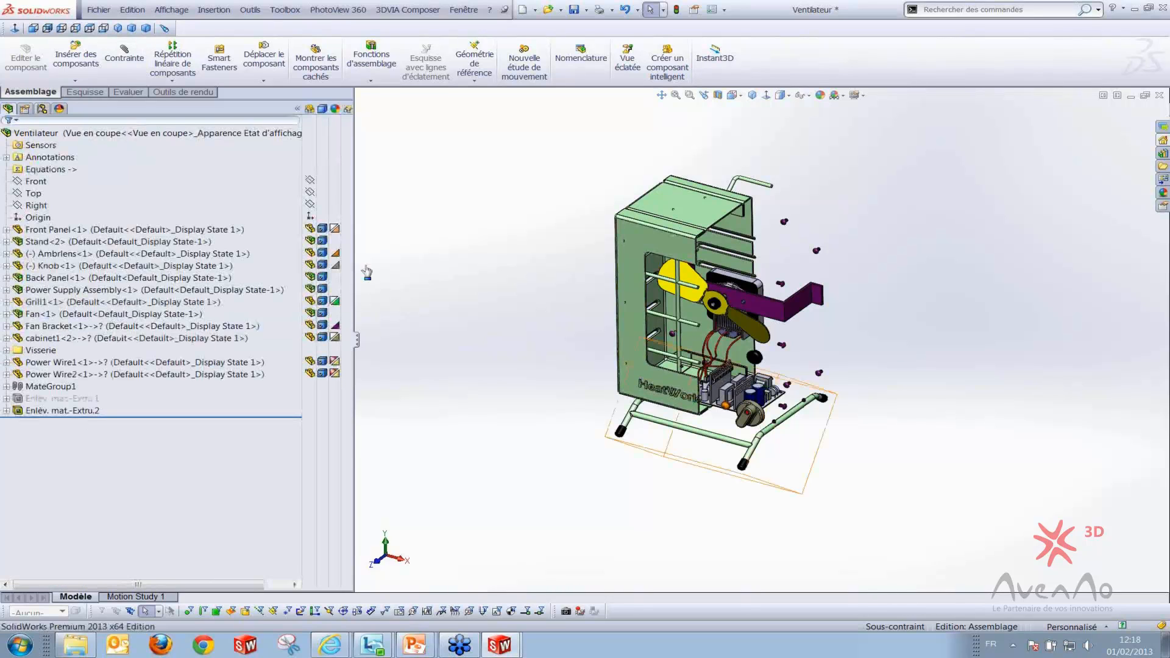
right_click(36, 351)
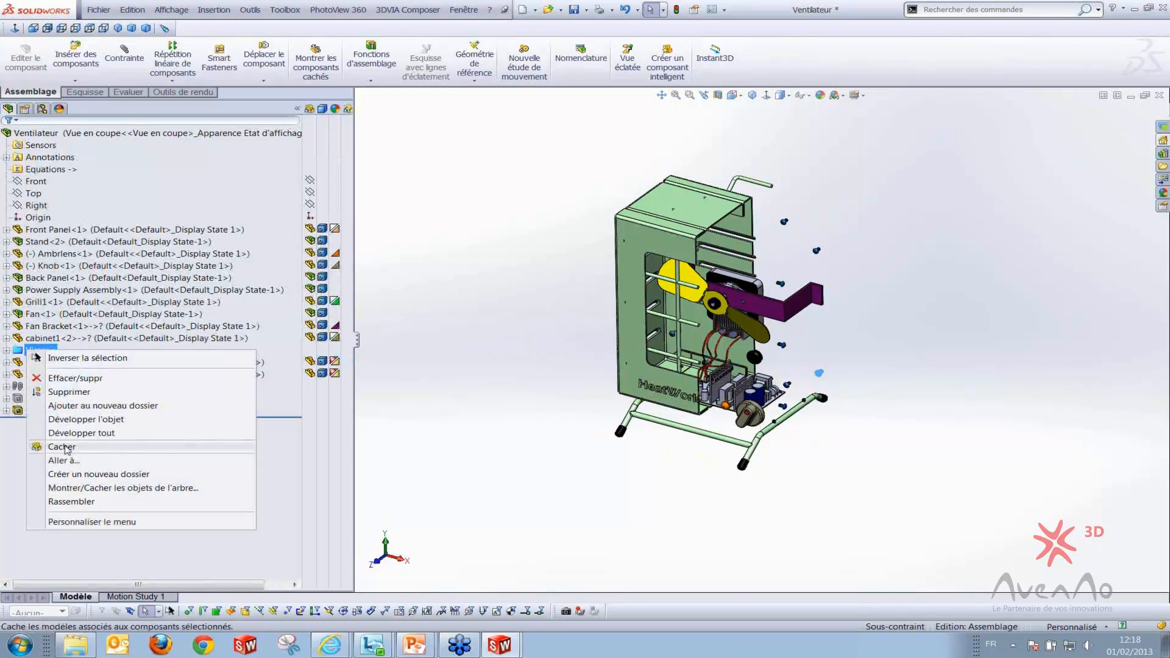
click(535, 407)
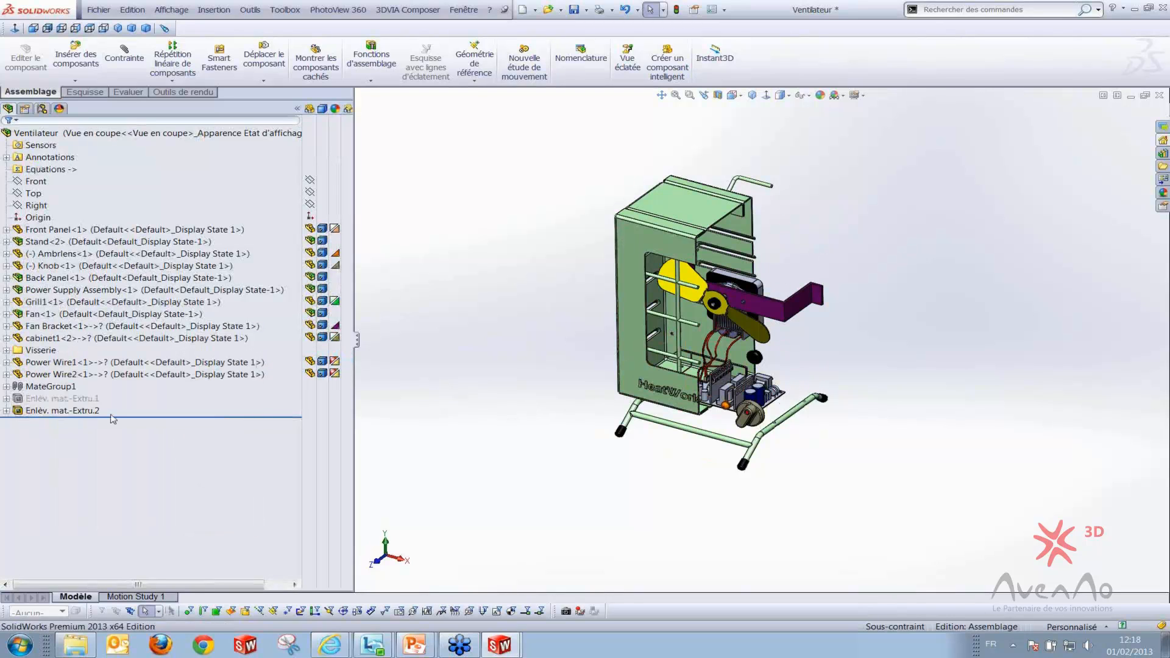
Hide the control knob and the orange Ambrlens indicator lens beneath the cut front panel
scroll(833, 361, down, 3)
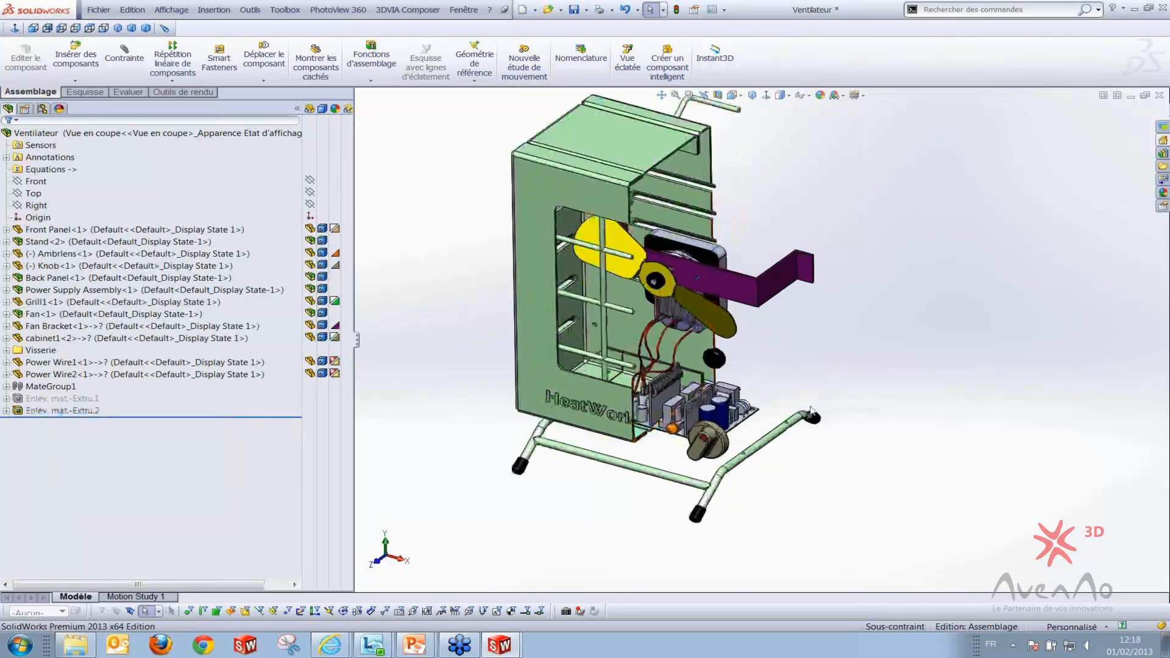
scroll(797, 434, up, 3)
scroll(726, 420, down, 5)
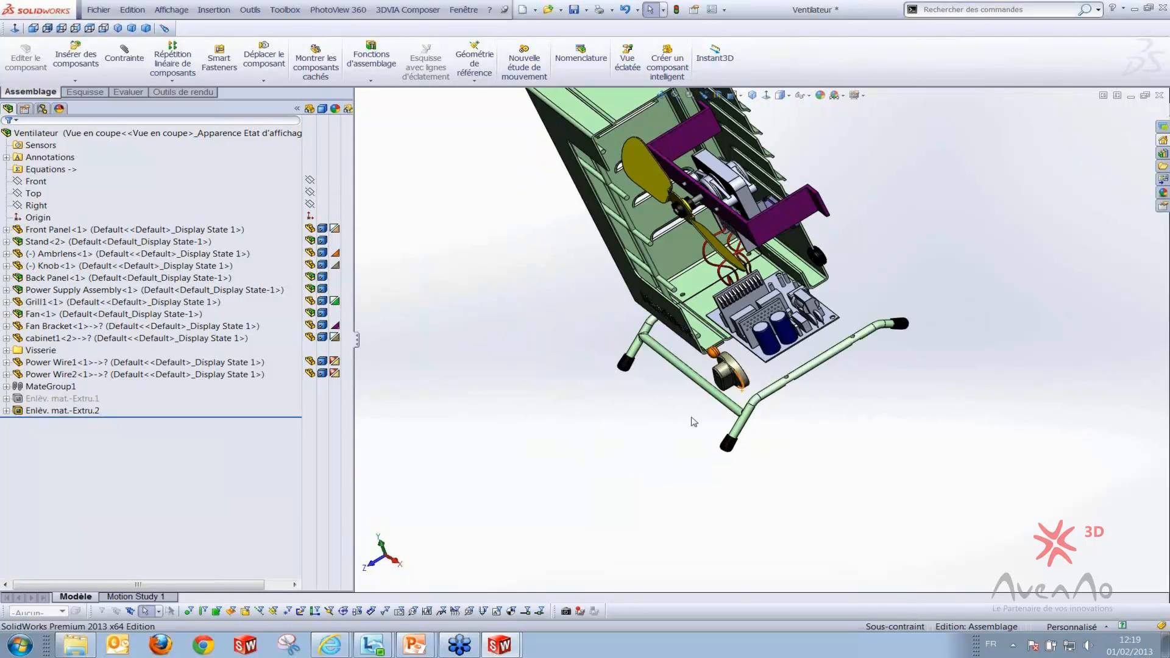
key(Tab)
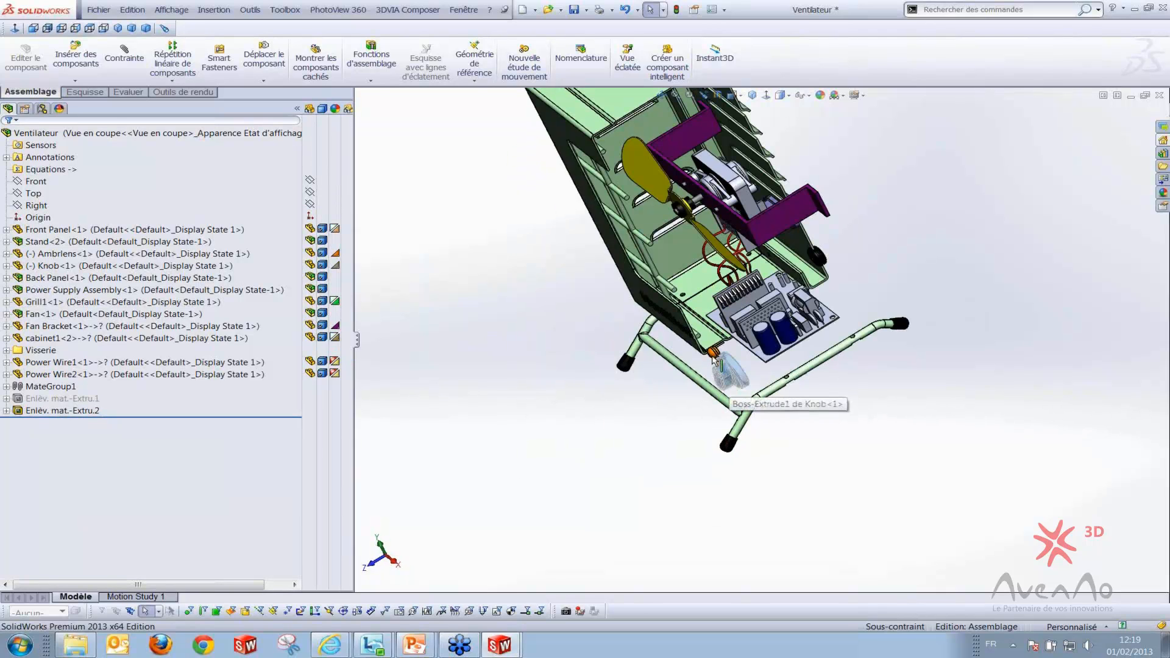
key(Tab)
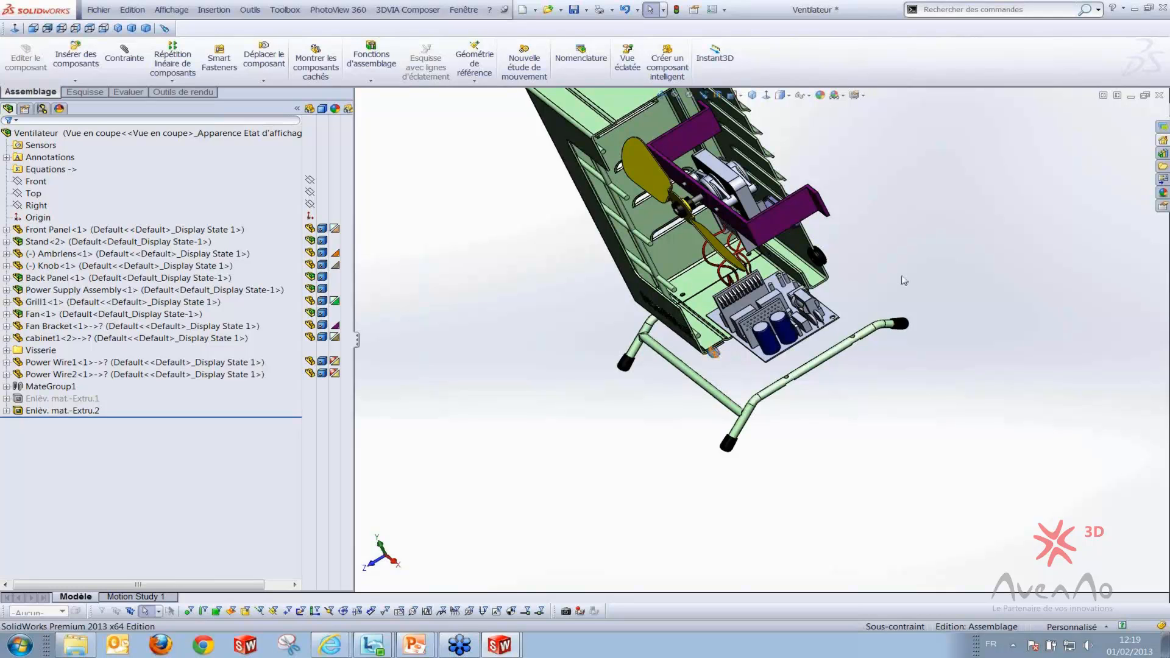
middle_drag(695, 378, 649, 482)
Check the reference configuration and display state of the full heater view in the Ventilateur drawing, and return to the assembly
key(ctrl+Tab)
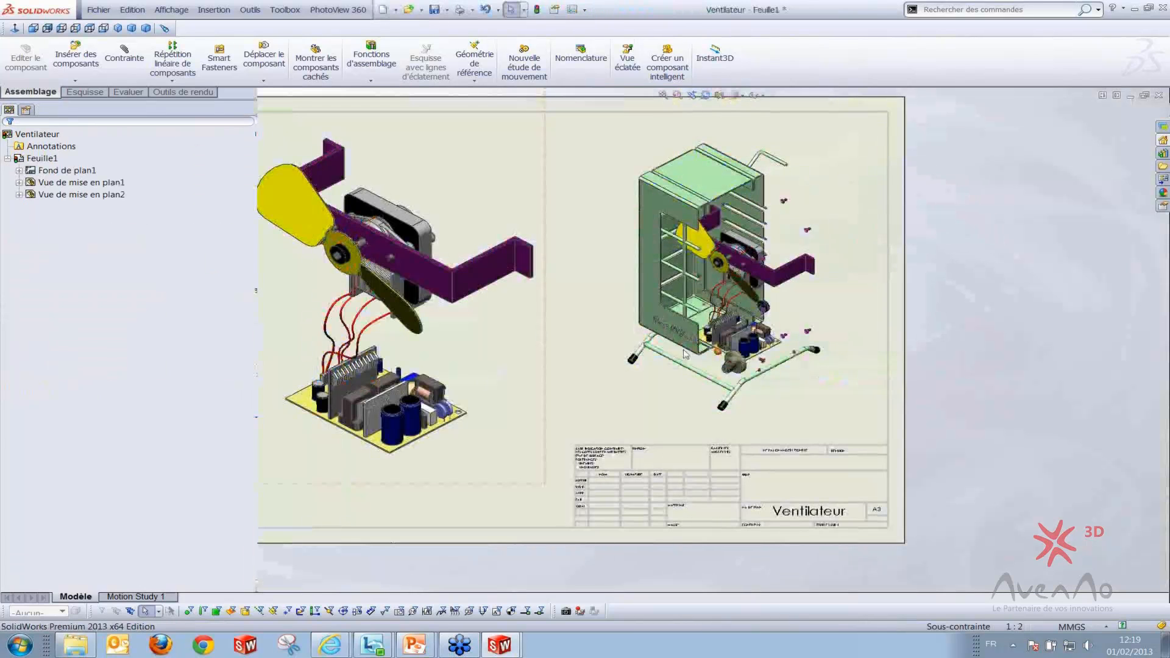
scroll(675, 347, down, 1)
click(334, 323)
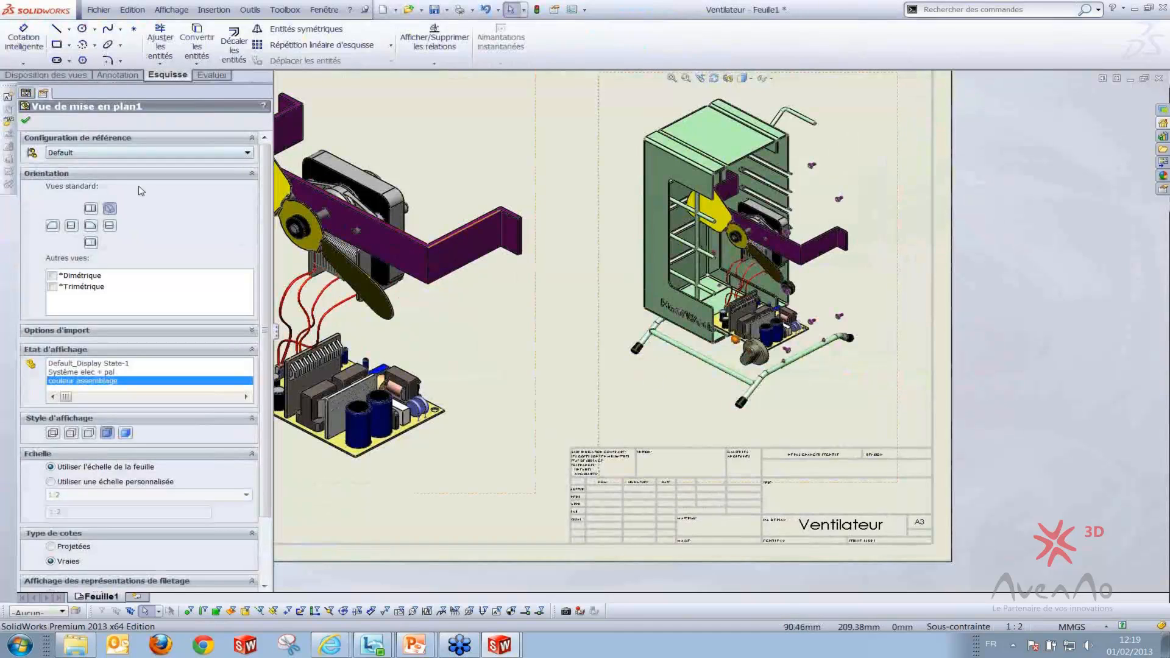
scroll(726, 335, up, 2)
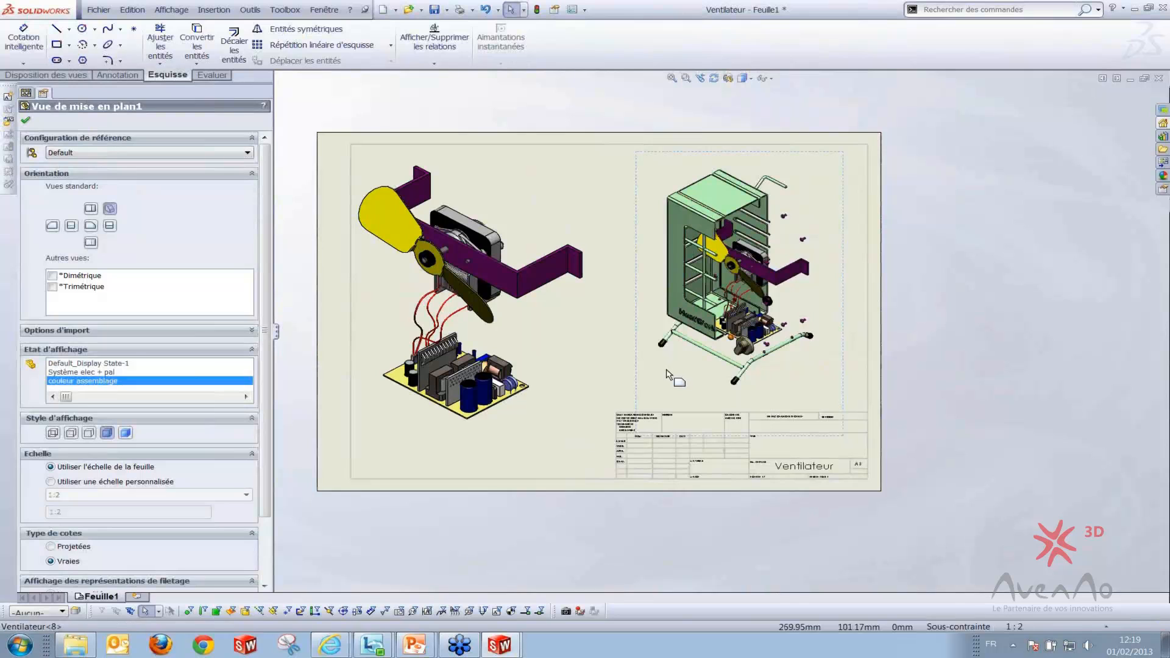
key(ctrl+Tab)
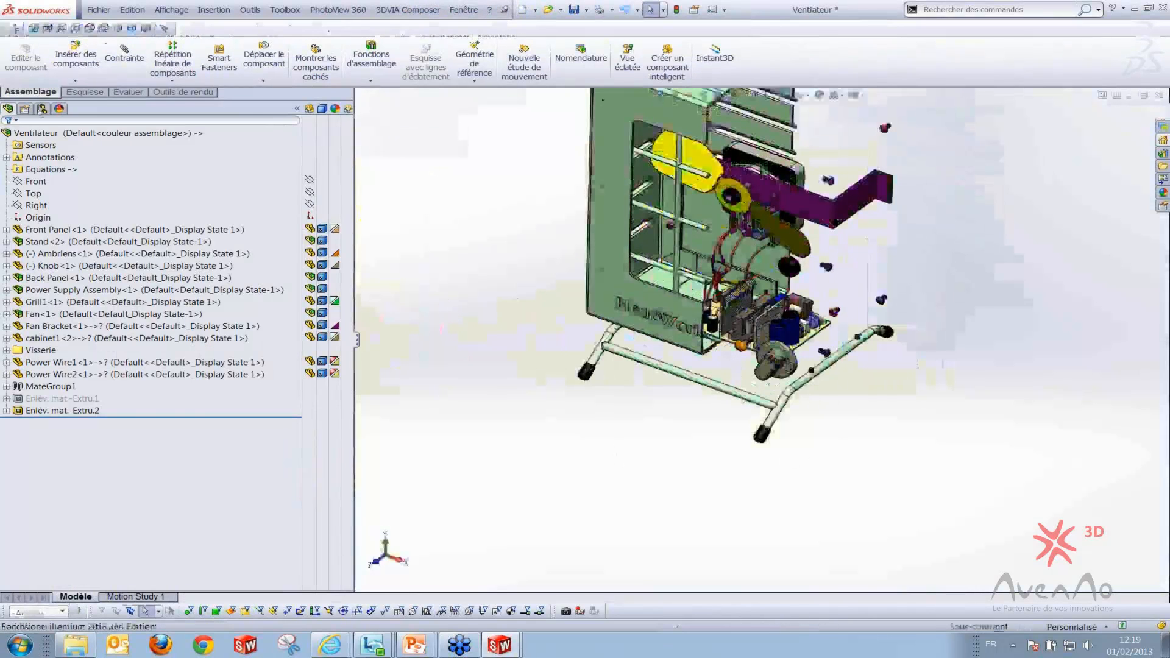
Activate the Default configuration of the assembly and suppress the second extruded cut (Enlèv. mat.-Extru.2) in it
click(42, 109)
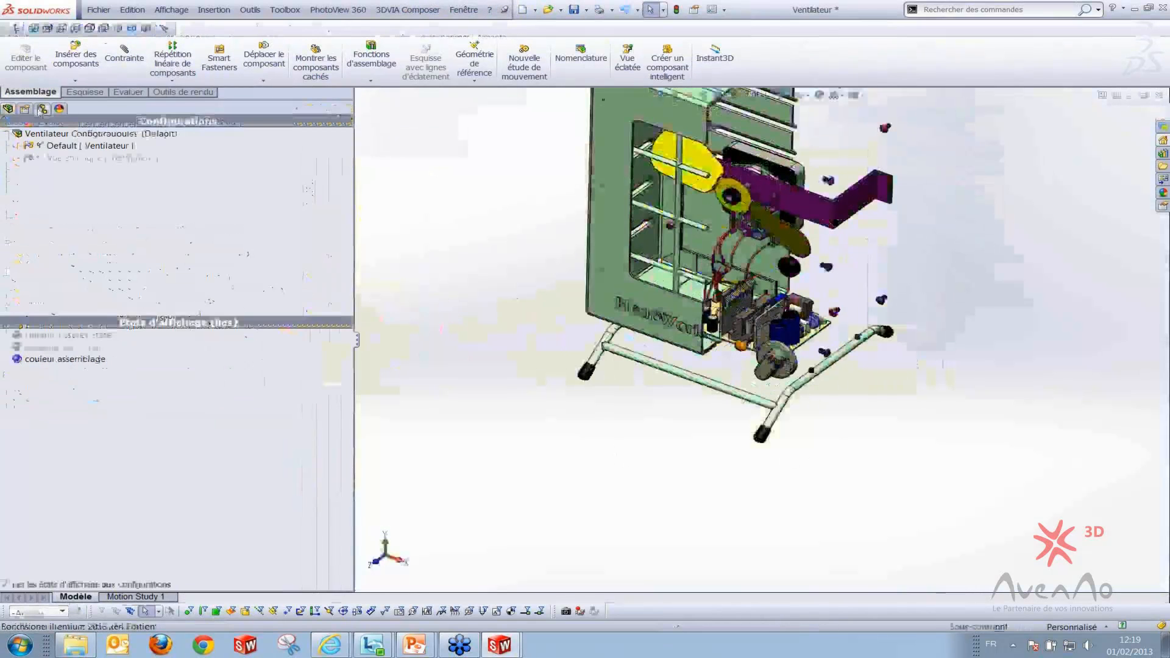
double_click(53, 159)
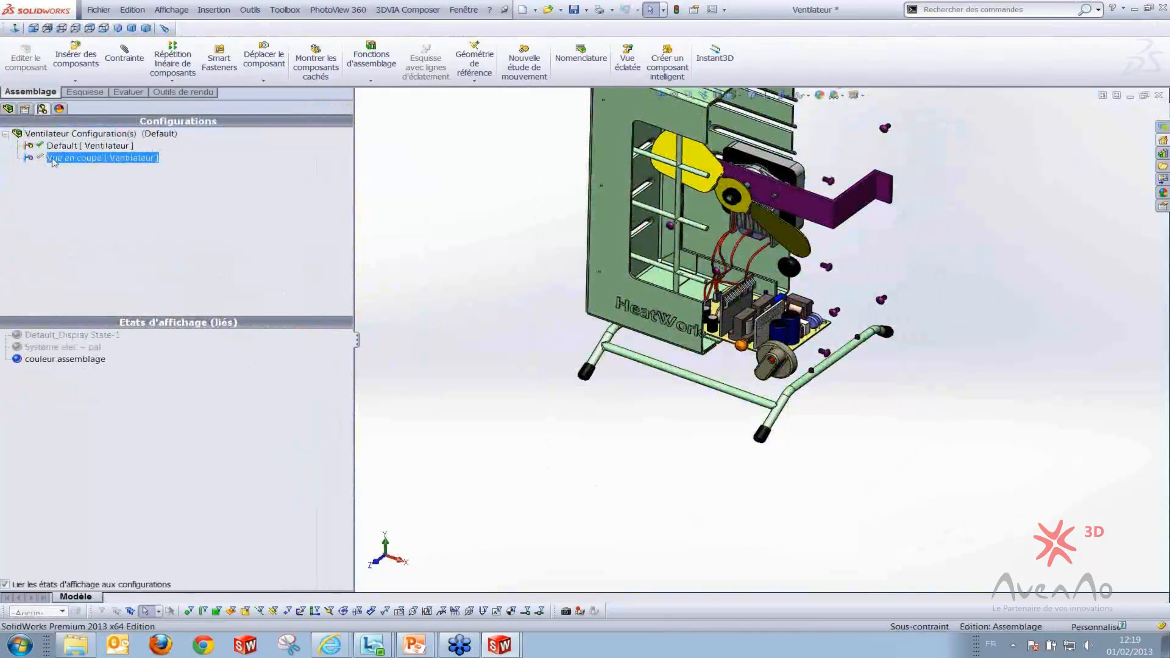
double_click(53, 147)
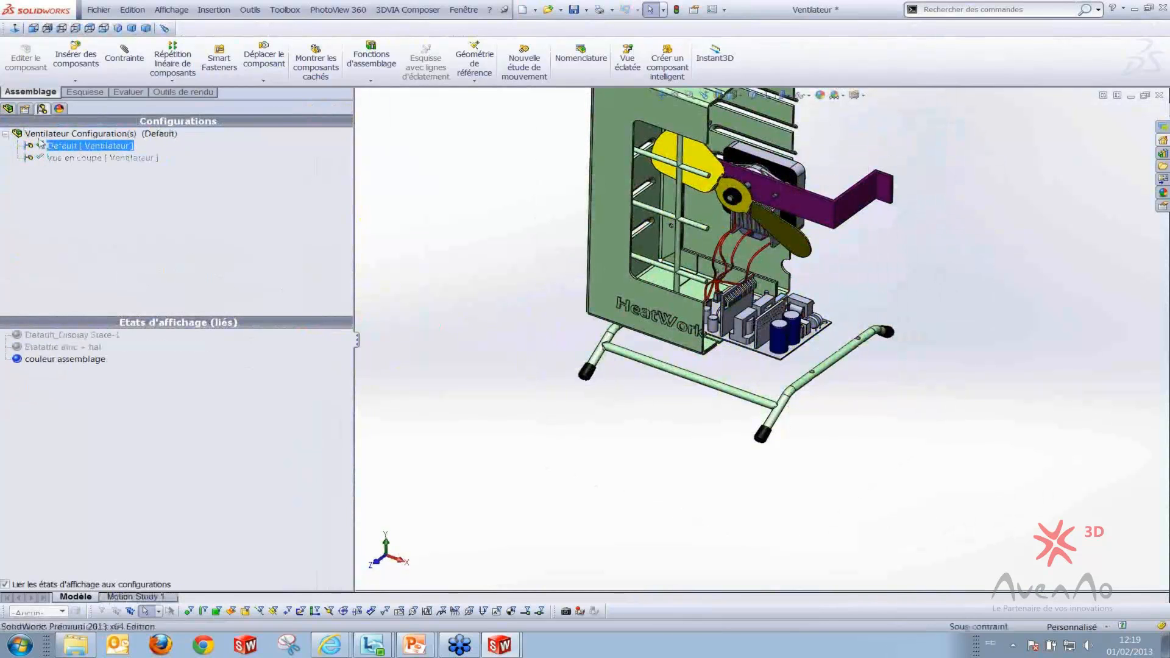
click(9, 109)
click(48, 411)
ctrl+click(48, 400)
click(70, 378)
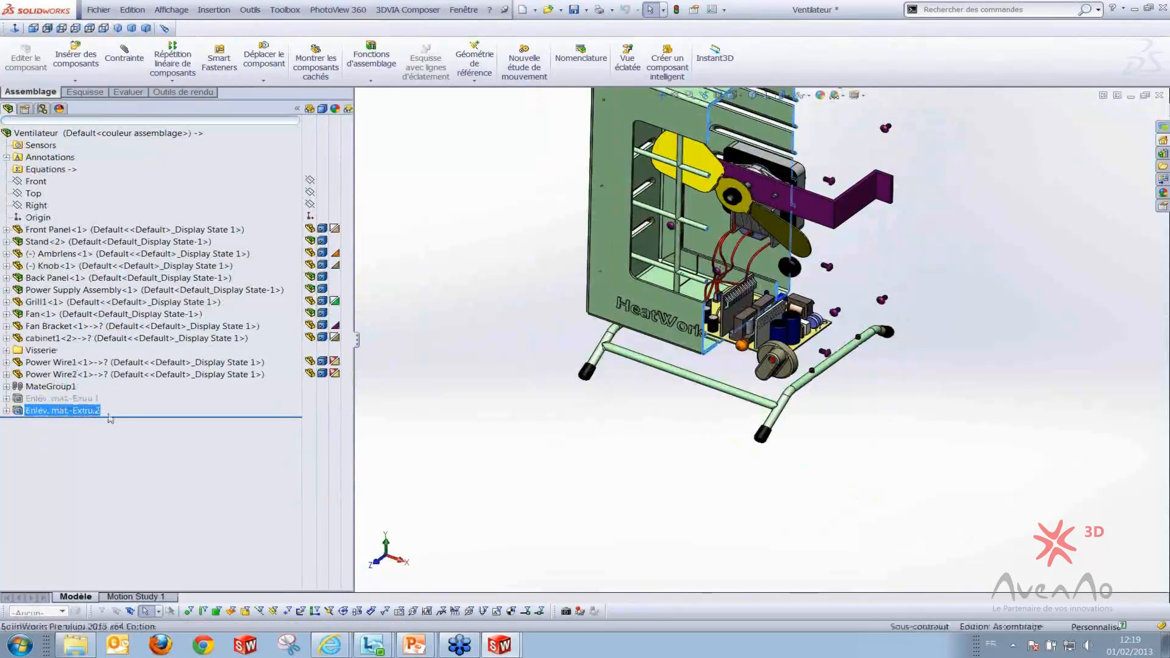
Reactivate the assembly's Vue en coupe configuration and set the drawing's full heater view to reference Vue en coupe
click(43, 110)
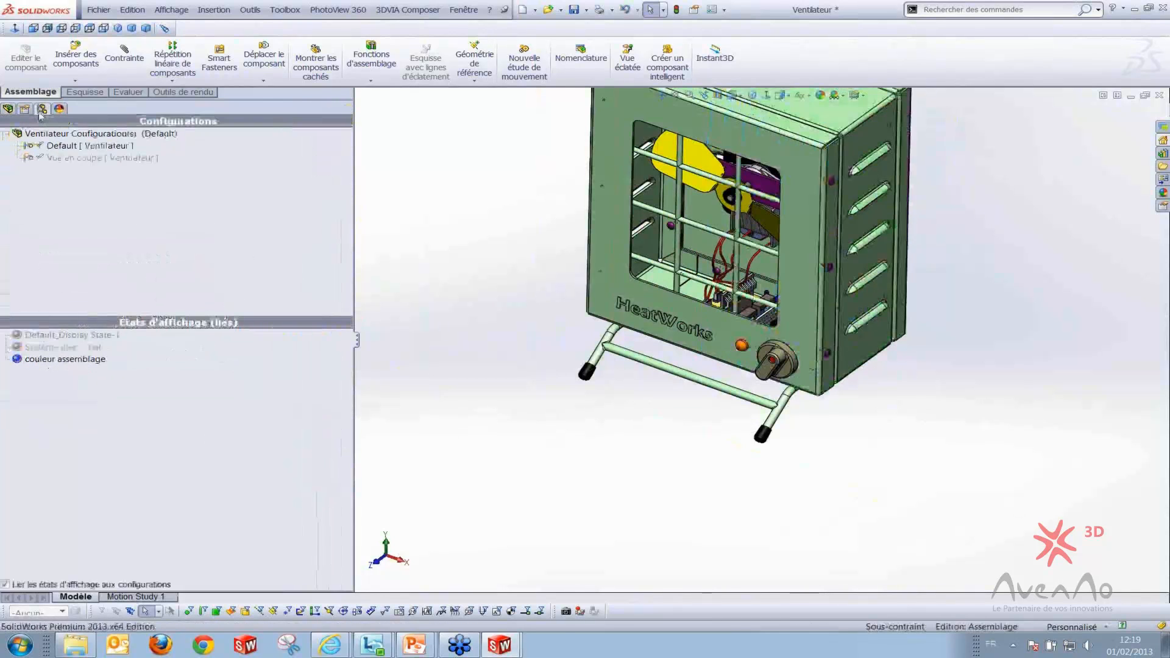
double_click(103, 158)
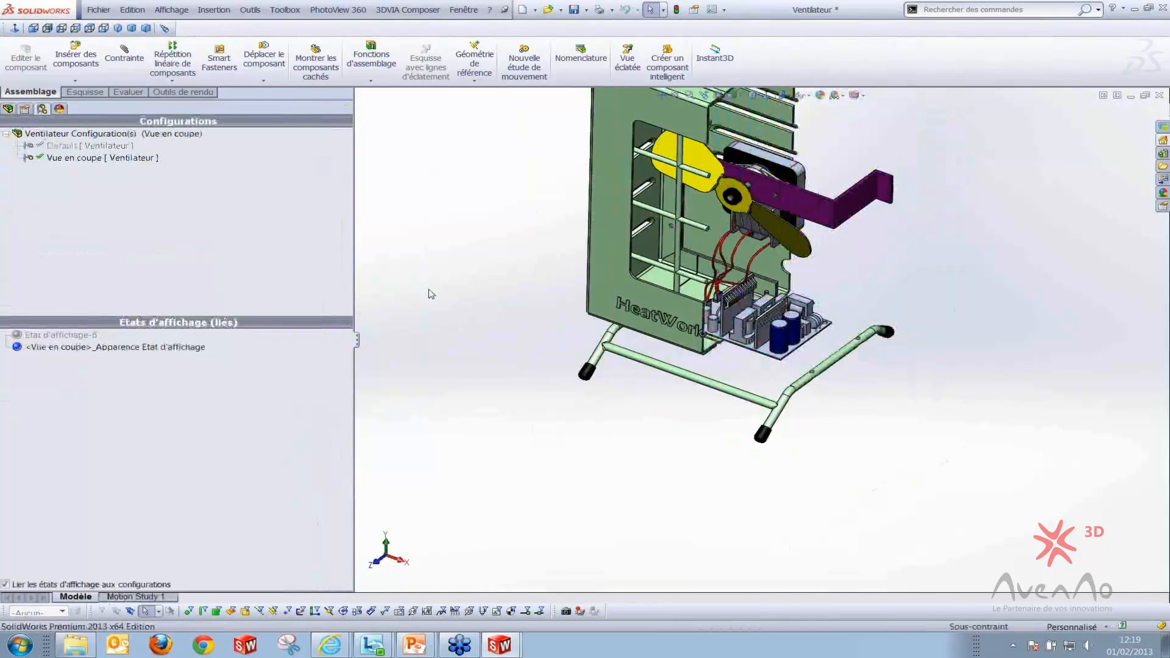
key(ctrl+Tab)
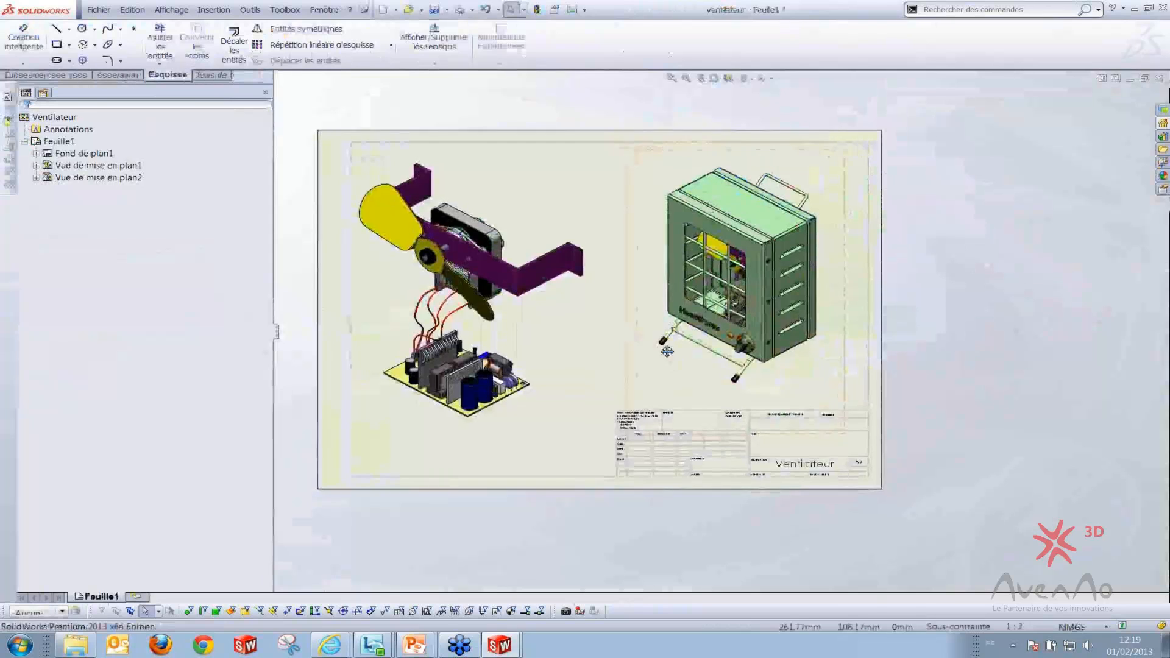
click(669, 352)
click(146, 152)
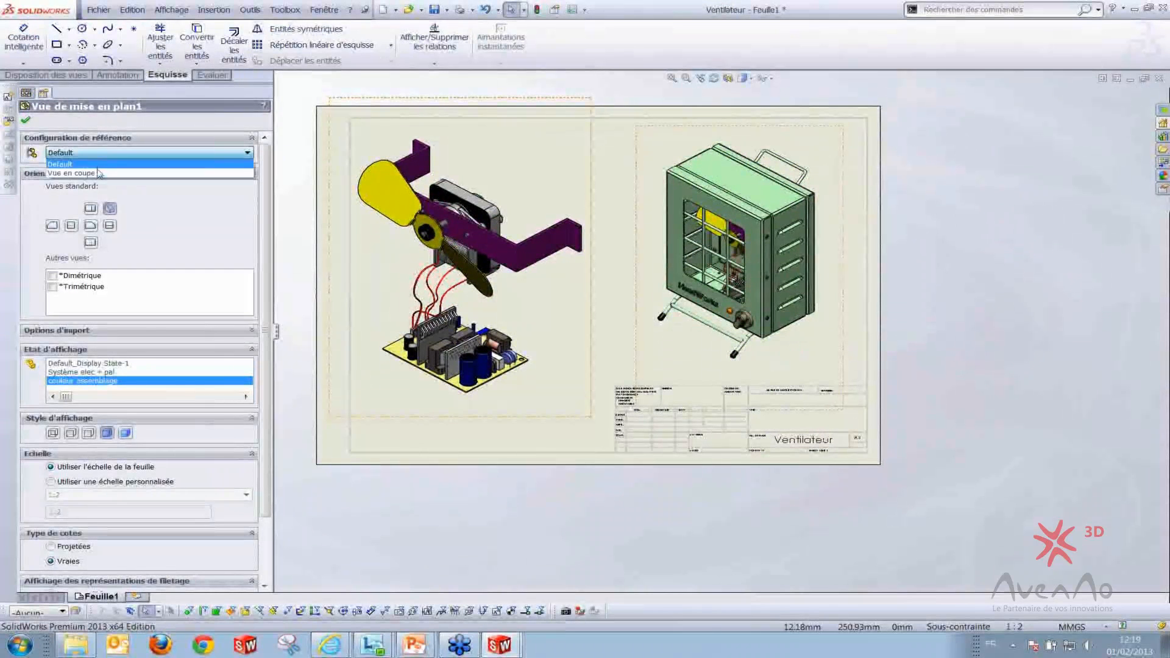
click(96, 174)
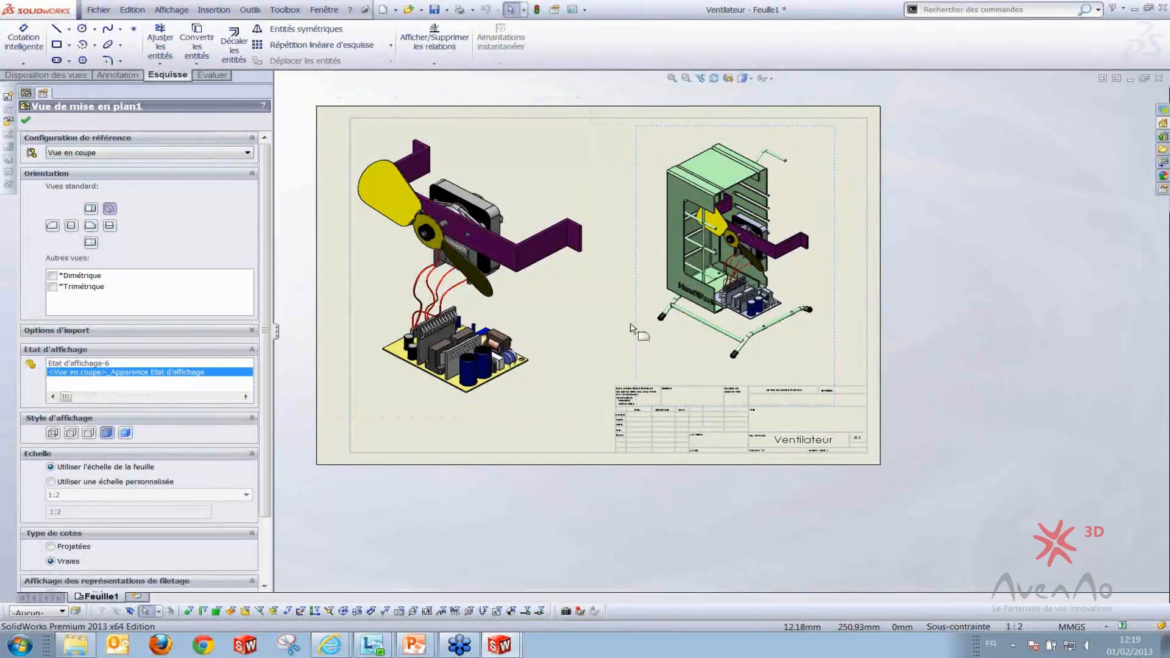
scroll(634, 325, down, 2)
click(621, 359)
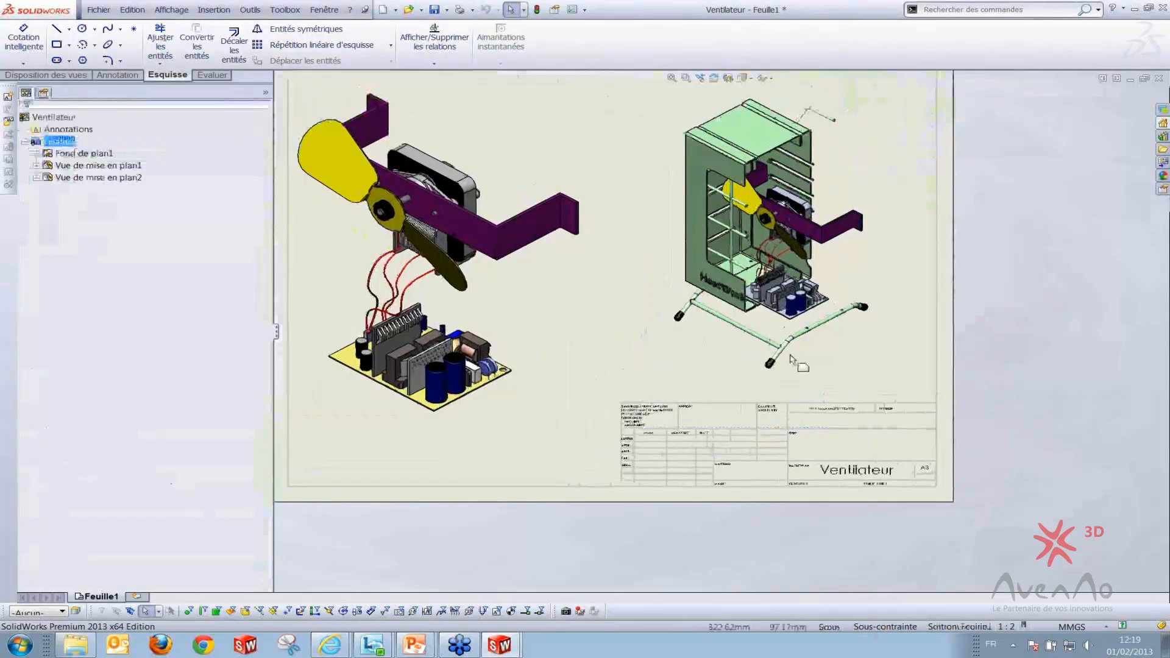
scroll(791, 355, down, 1)
scroll(791, 356, up, 3)
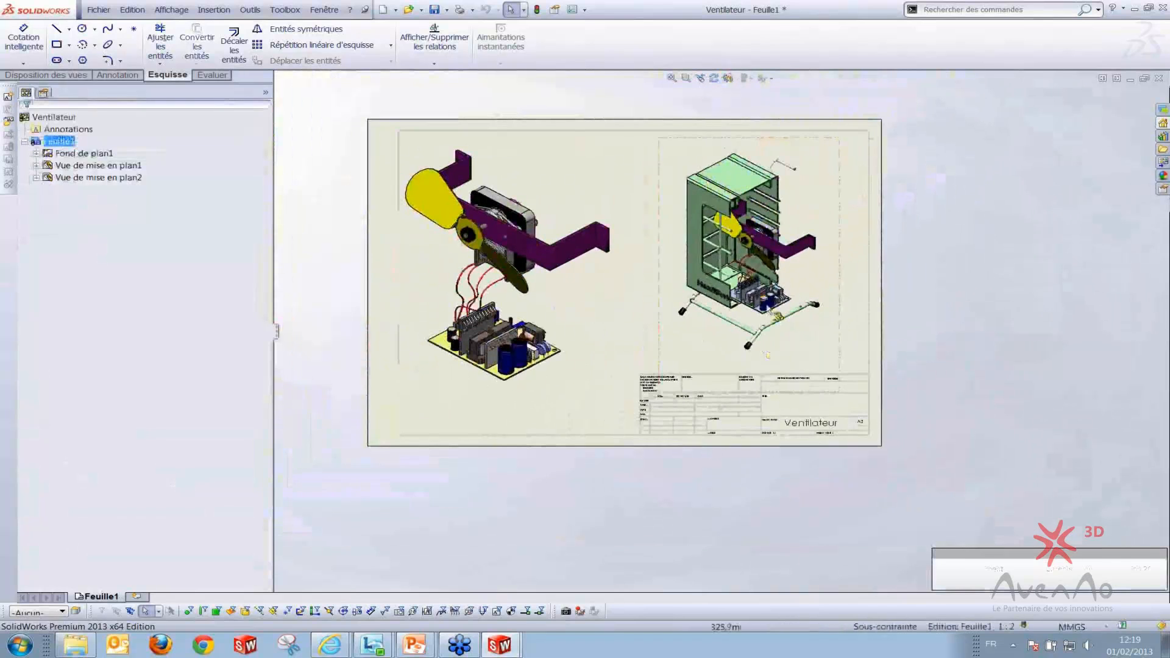
scroll(756, 347, down, 1)
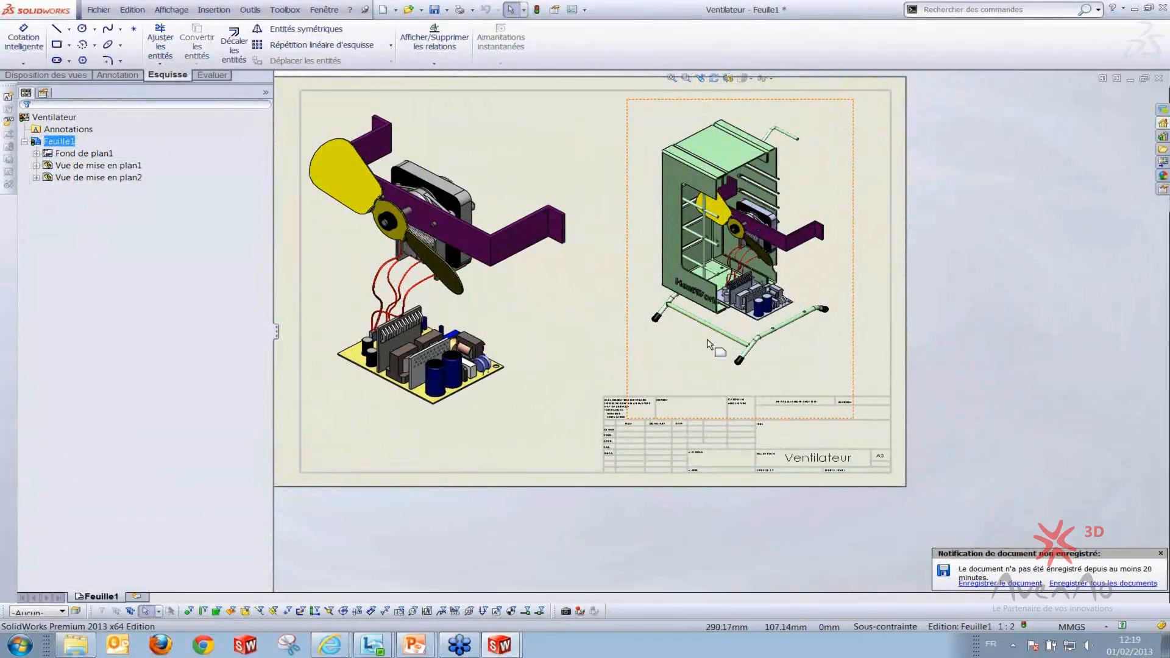
Return to the assembly, add the tubular stand to the components affected by the second extruded cut, and display the configurations
click(678, 357)
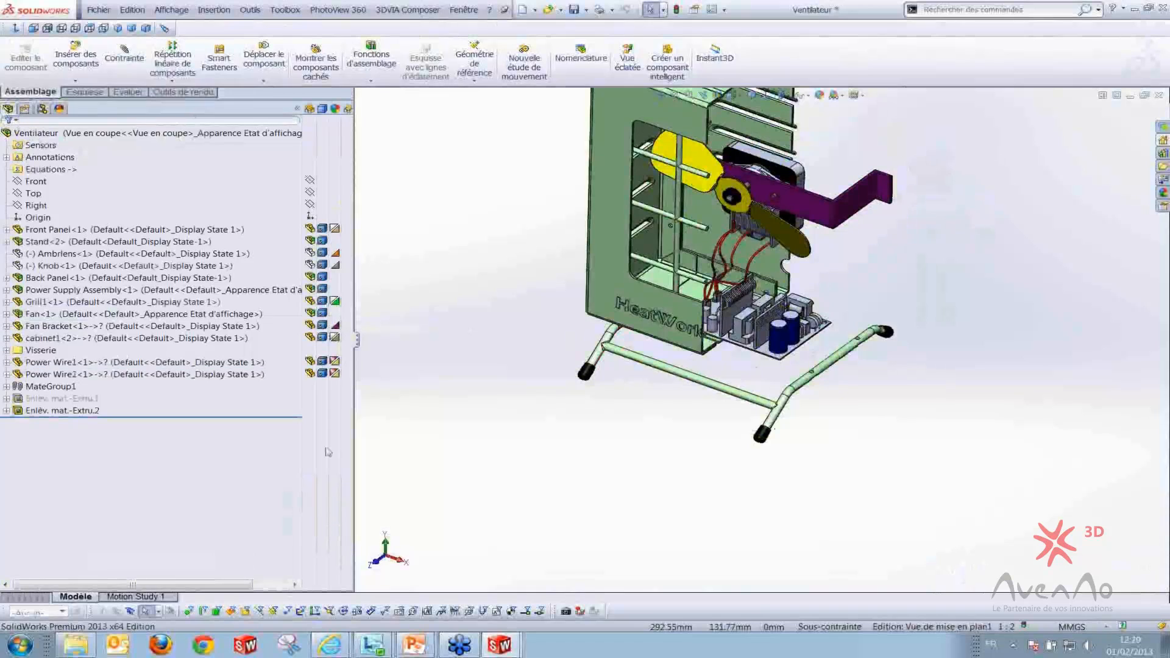
click(27, 410)
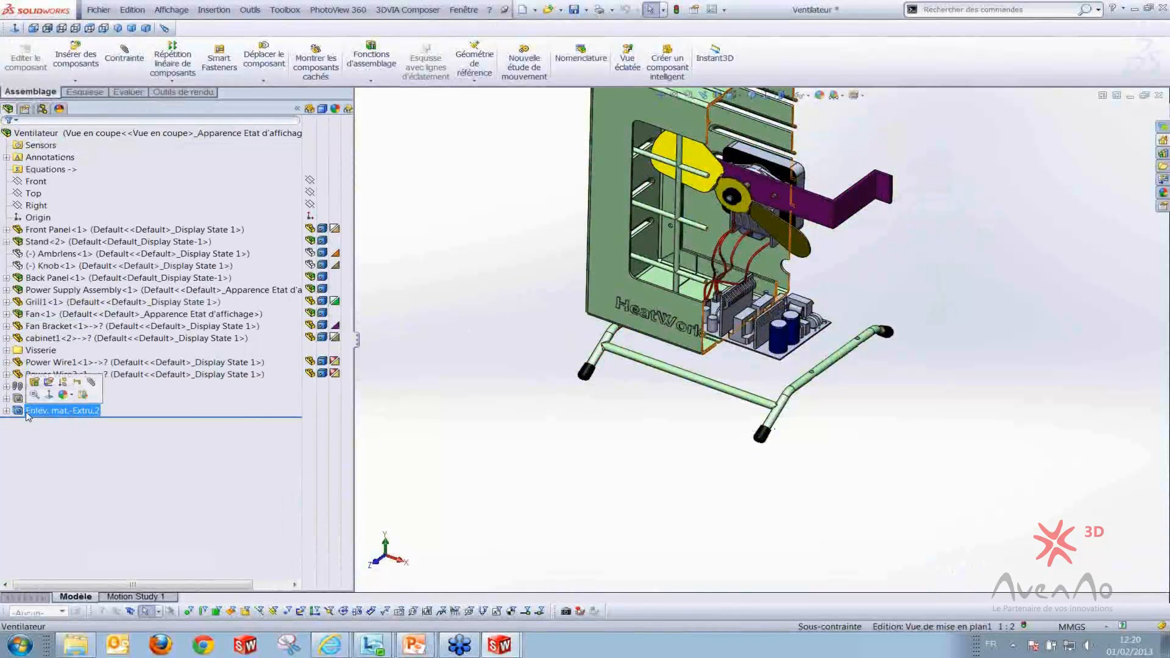
click(35, 390)
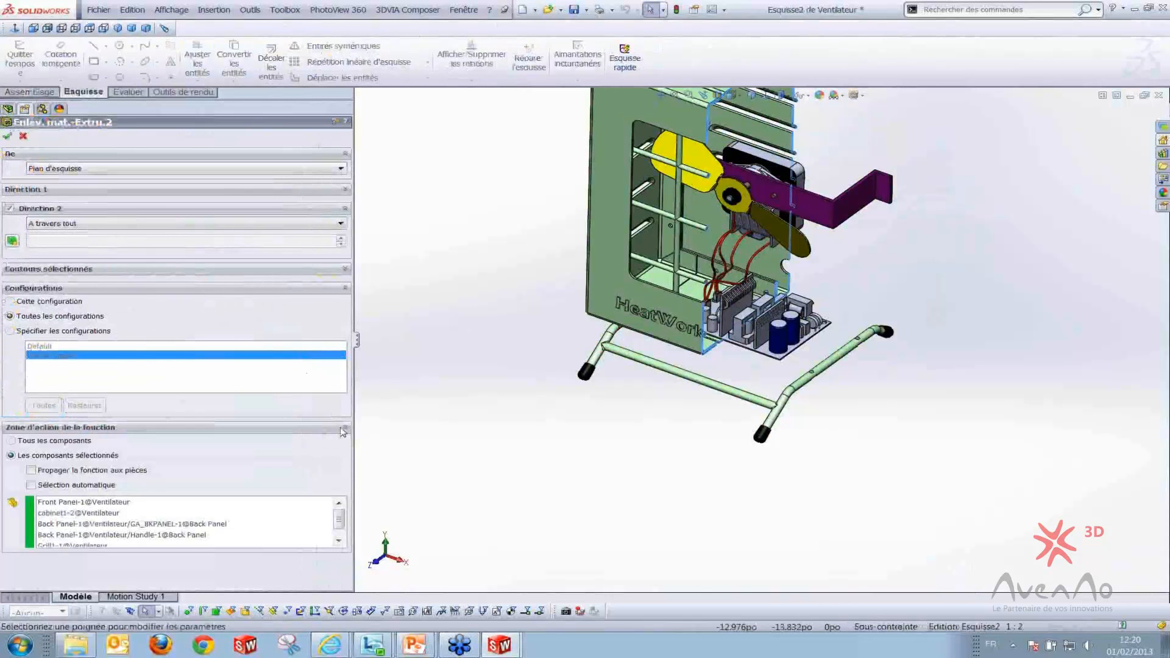
click(263, 524)
click(782, 405)
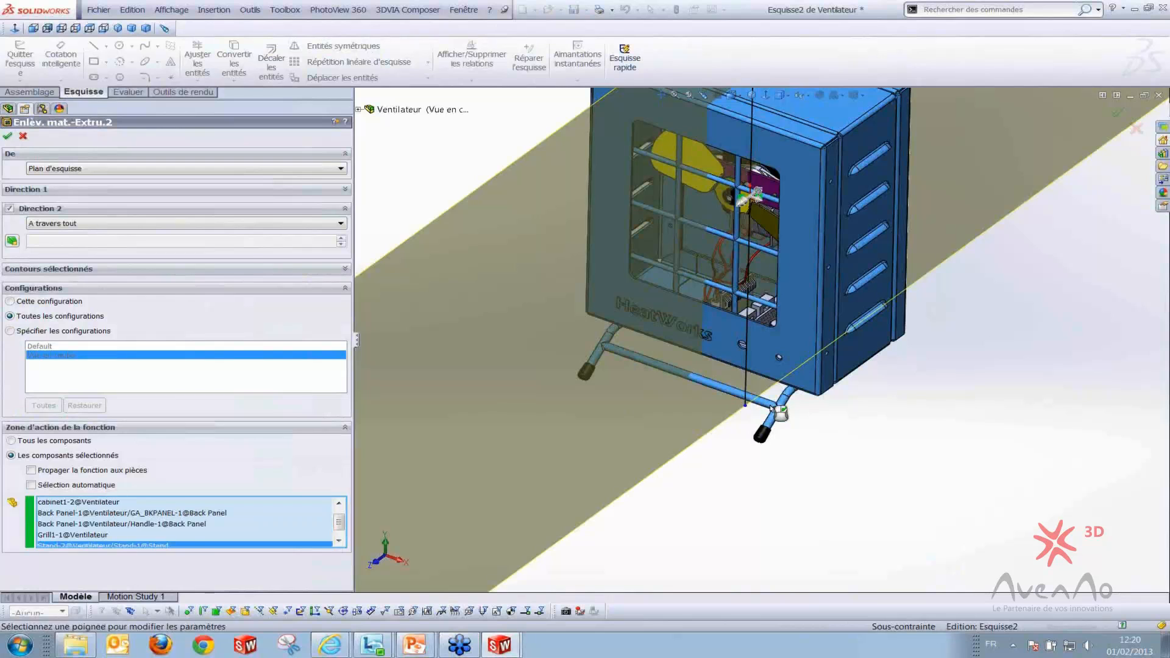
click(8, 137)
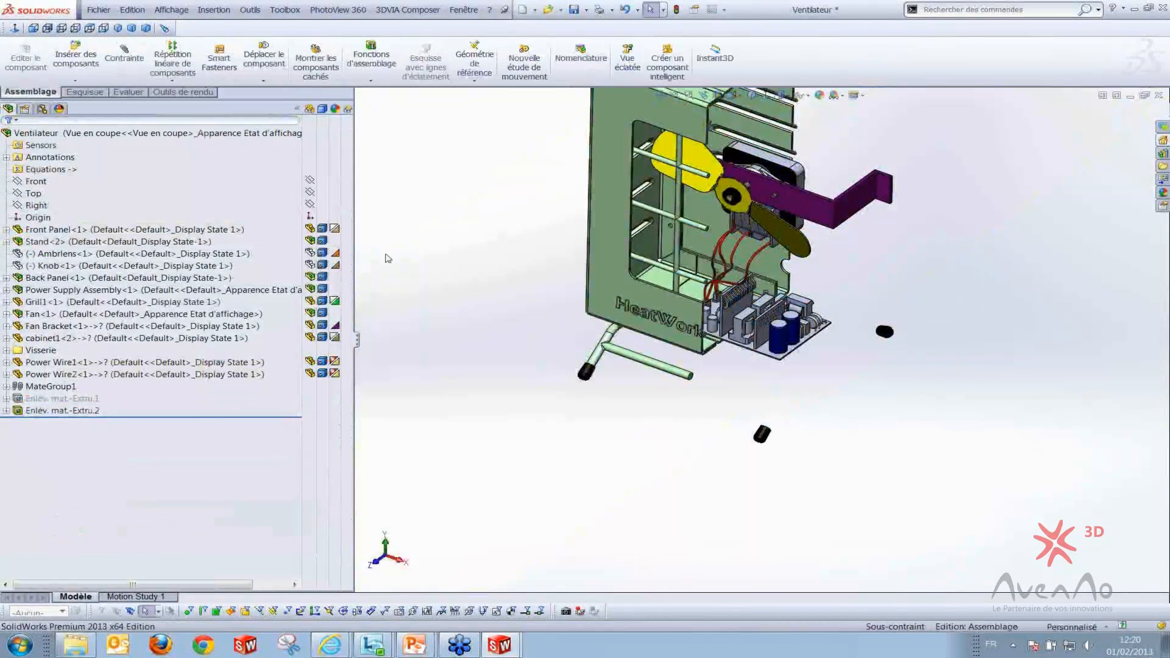
click(41, 109)
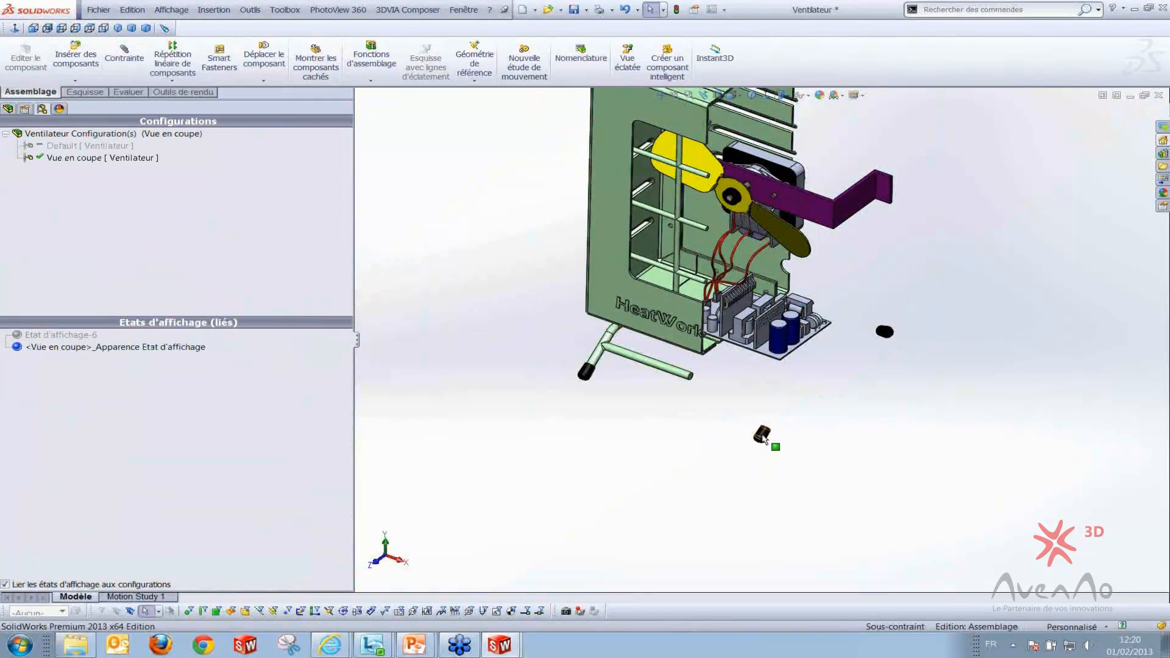
Hide the two detached stand boots in the assembly, and check the cutaway heater view in the Ventilateur drawing
click(763, 435)
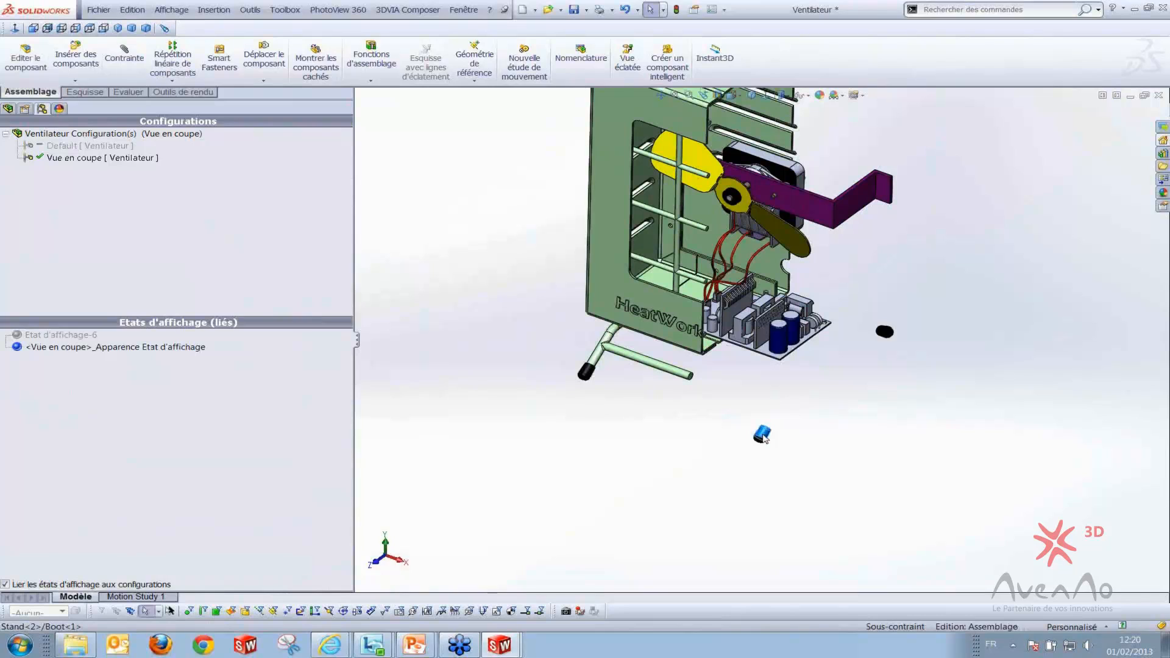
click(885, 333)
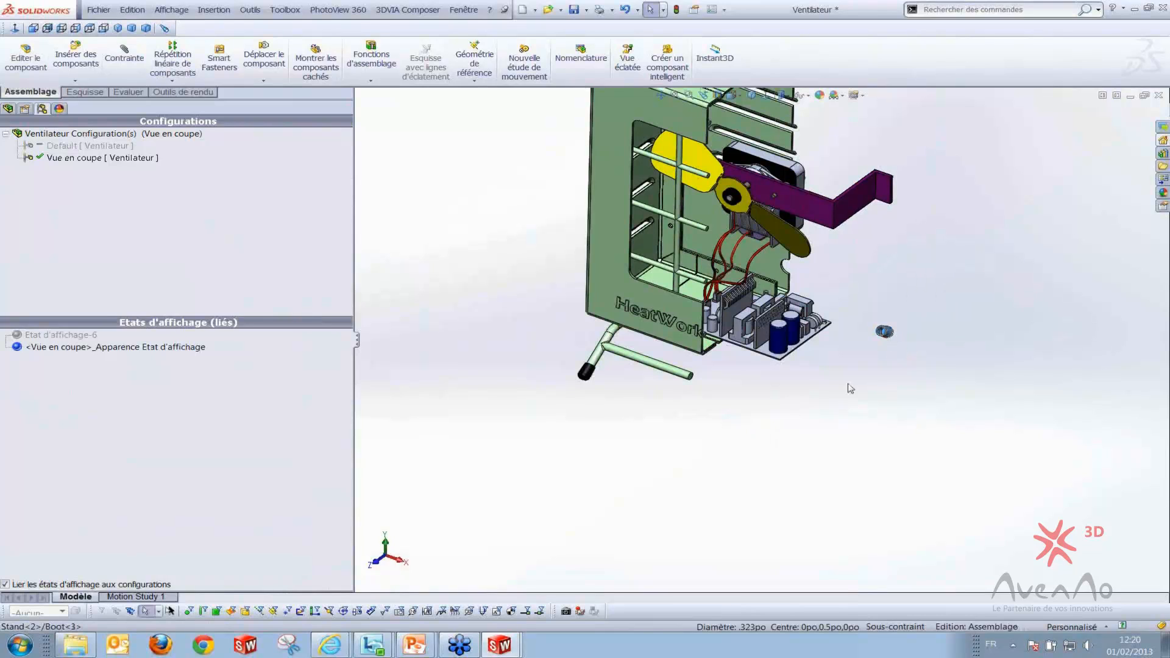
key(ctrl+Tab)
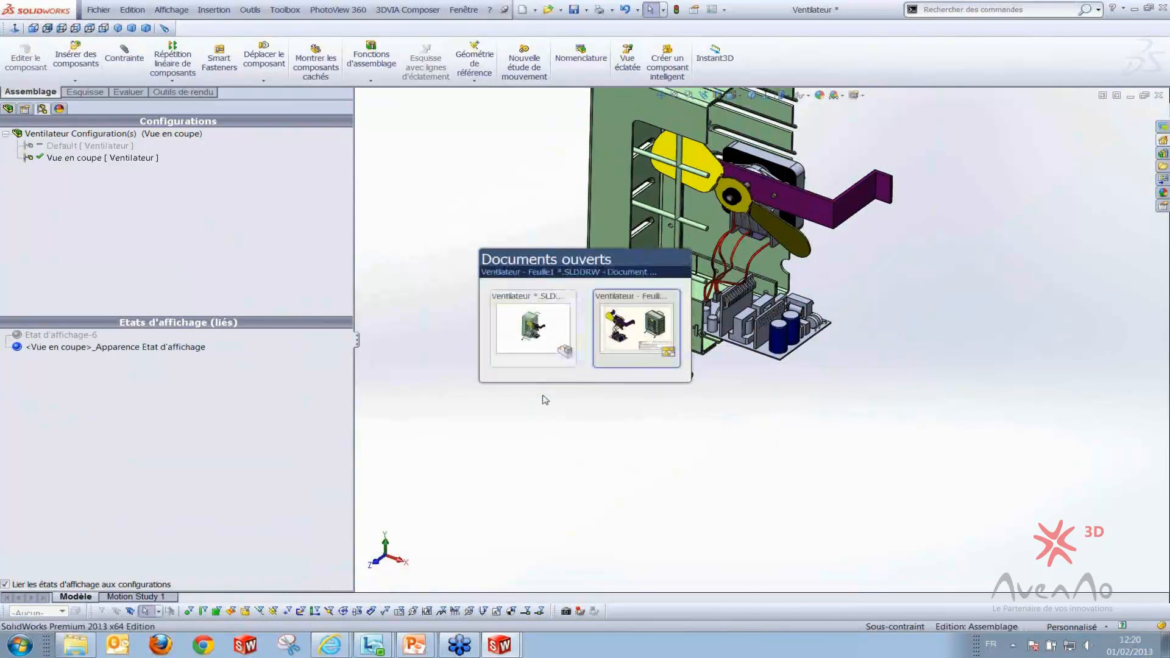
click(634, 337)
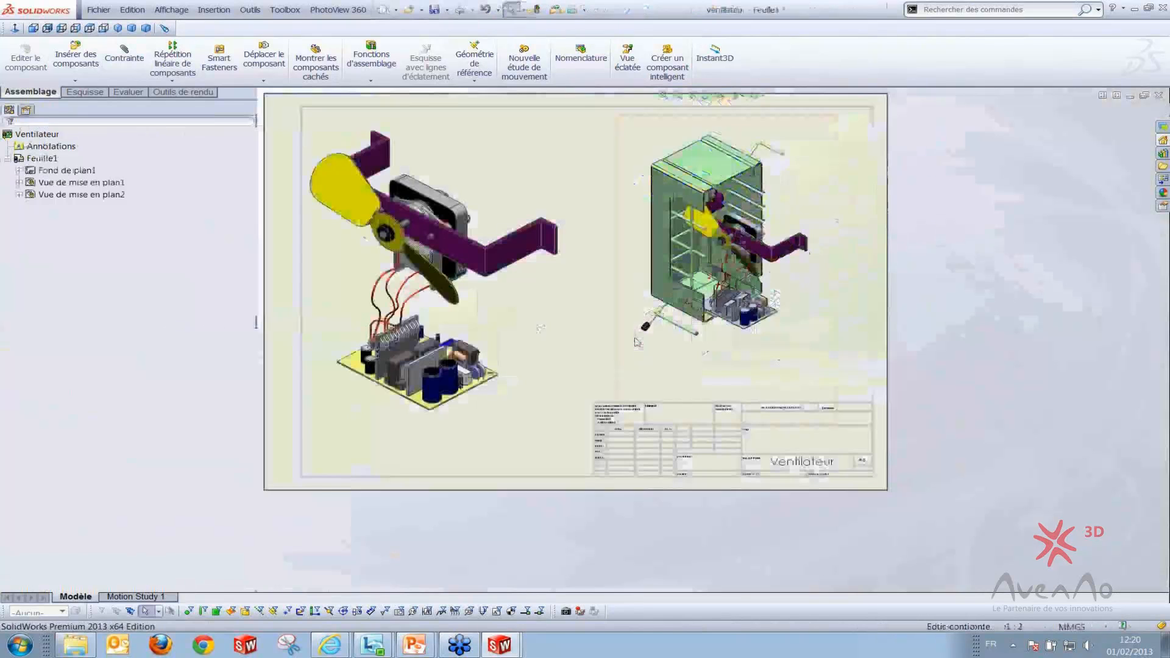
mouse_move(420, 648)
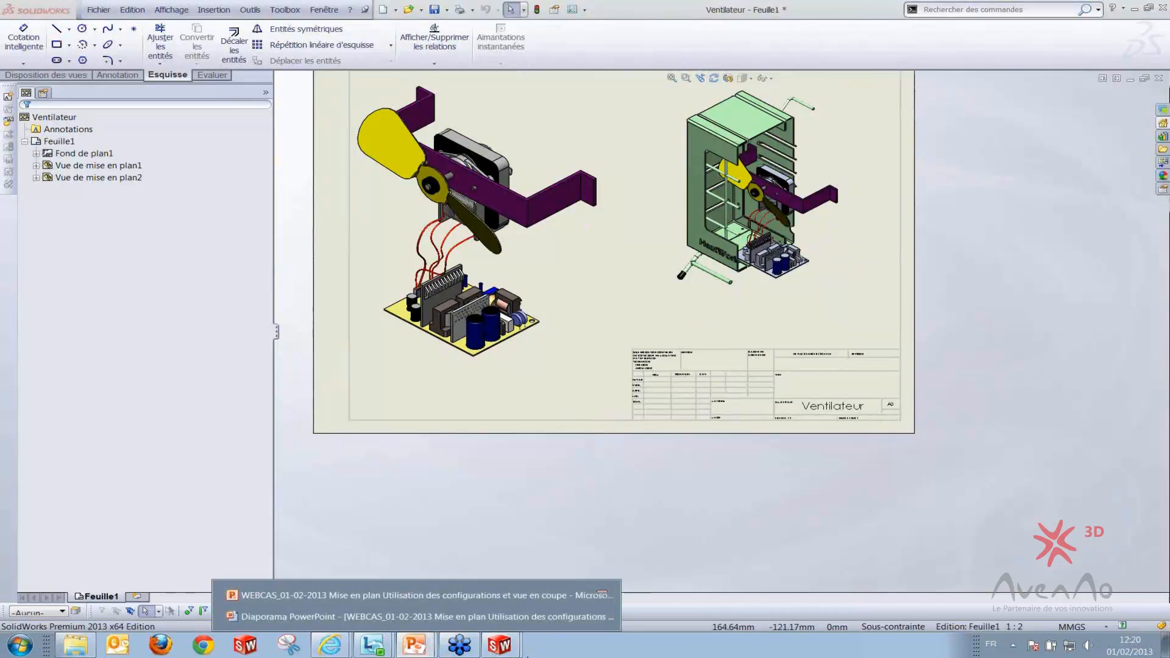
Return to the Ventilateur assembly and examine its Motion Study 1 timeline together with the configurations and display states
key(ctrl+Tab)
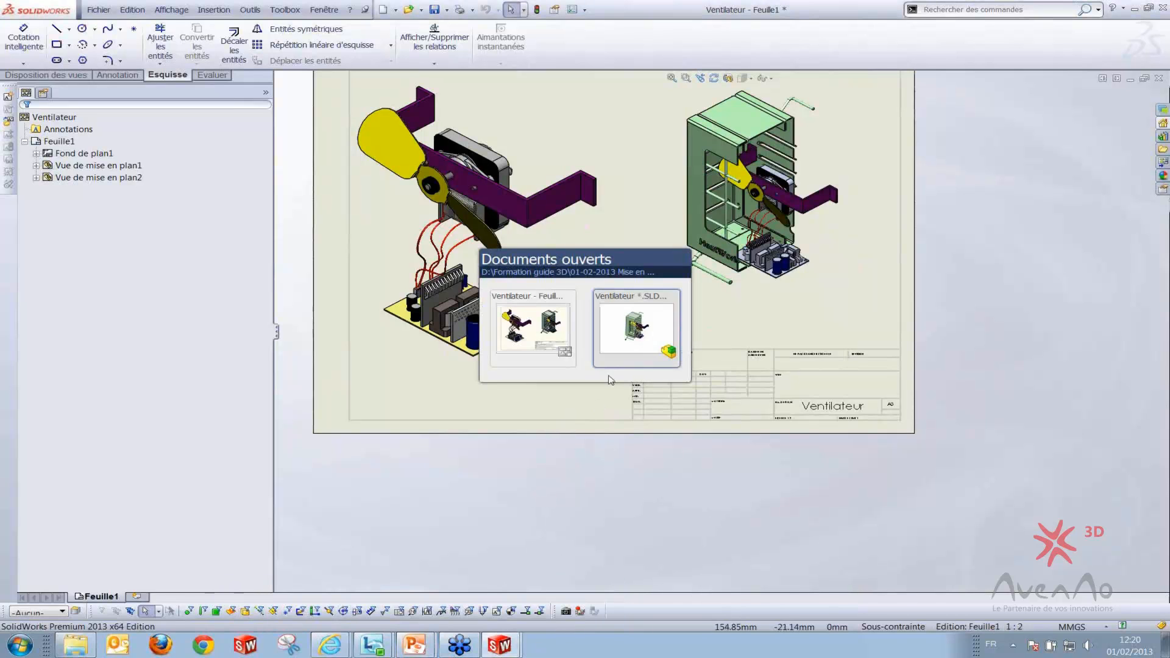
click(632, 334)
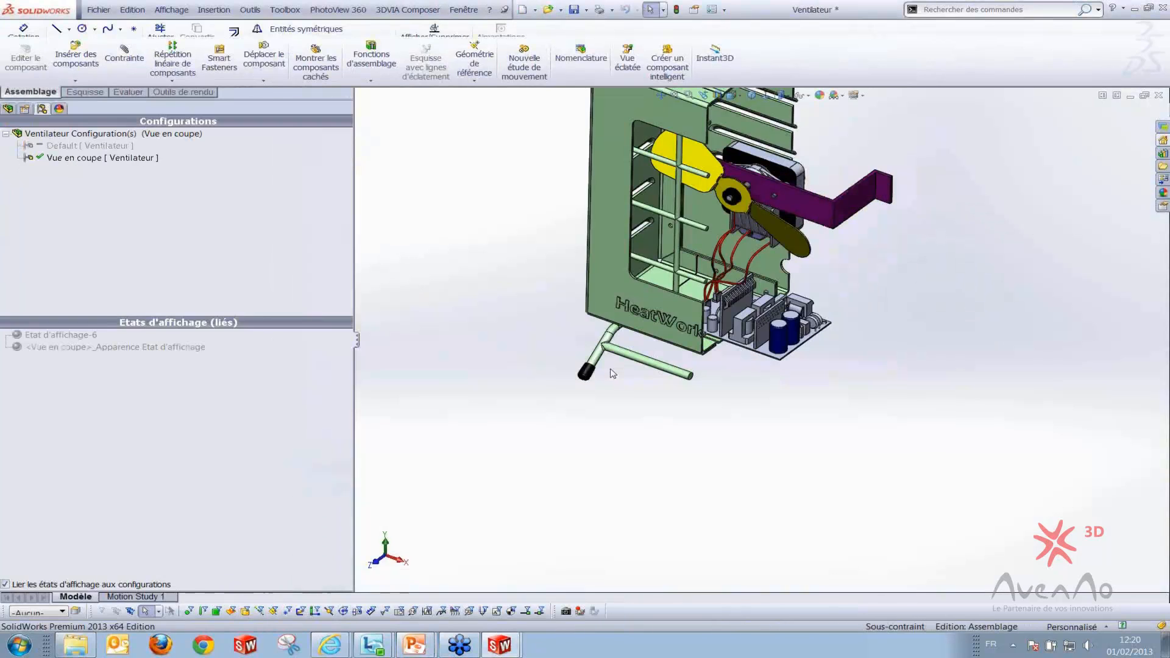
key(alt+Tab)
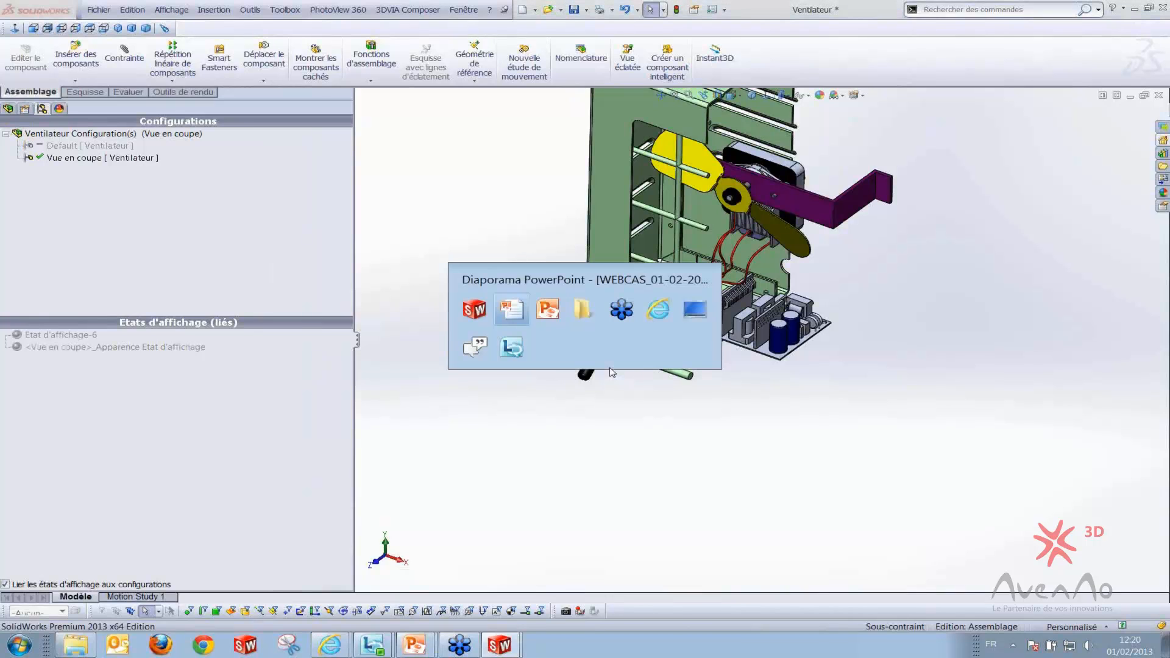
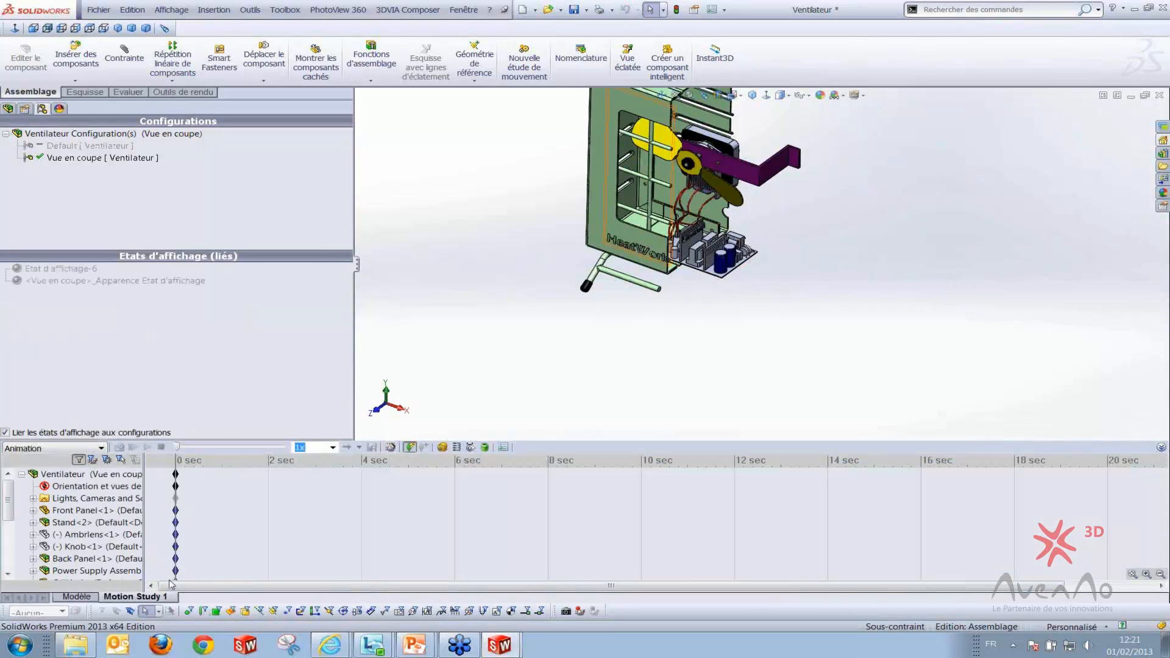
click(79, 474)
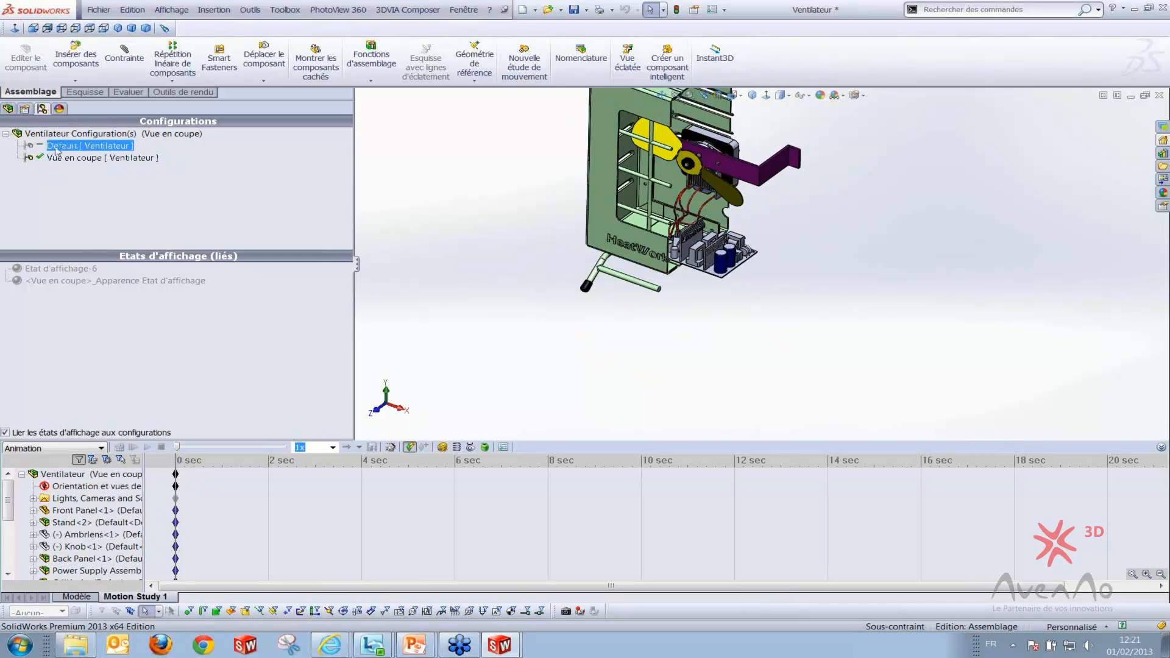
click(124, 282)
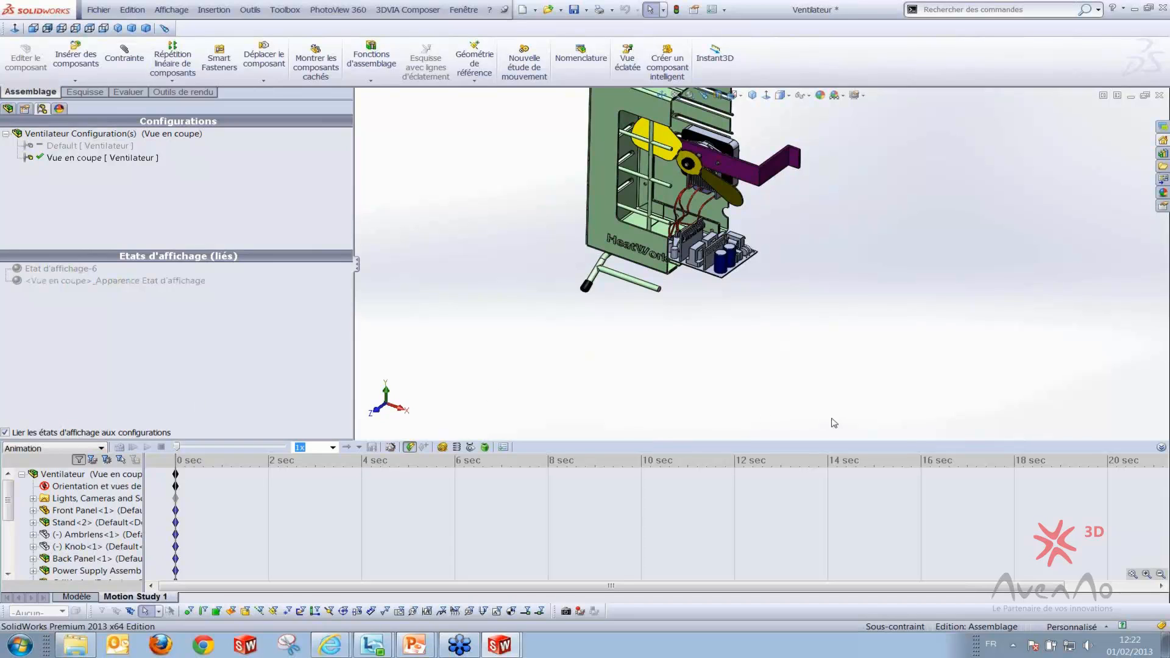
click(441, 484)
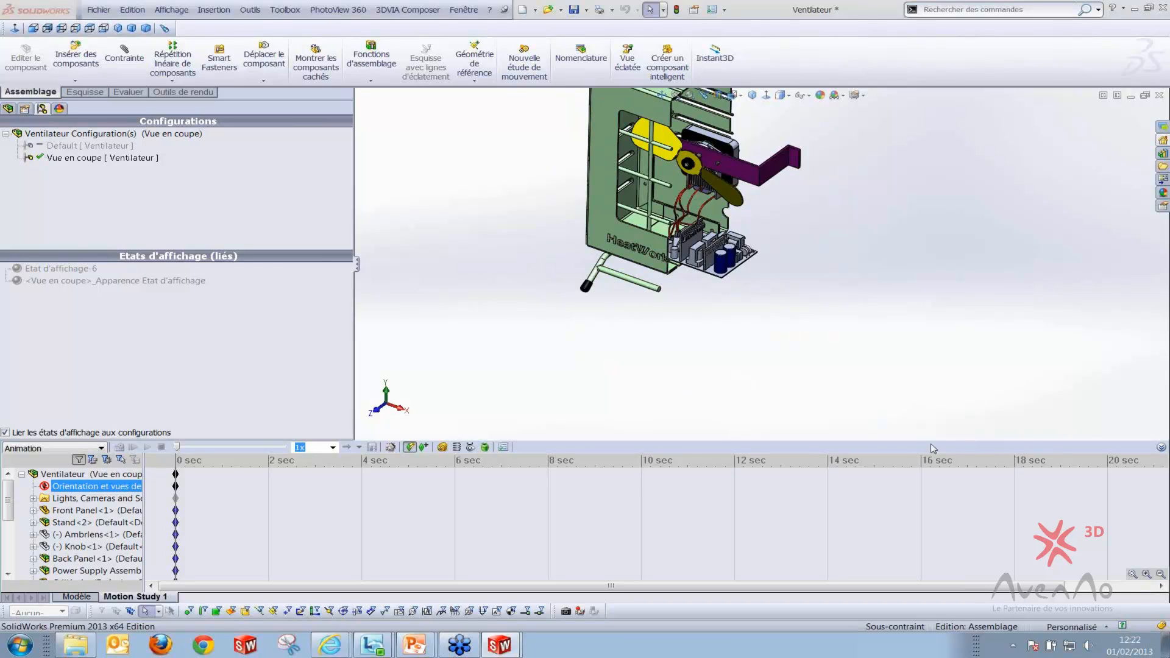
click(505, 377)
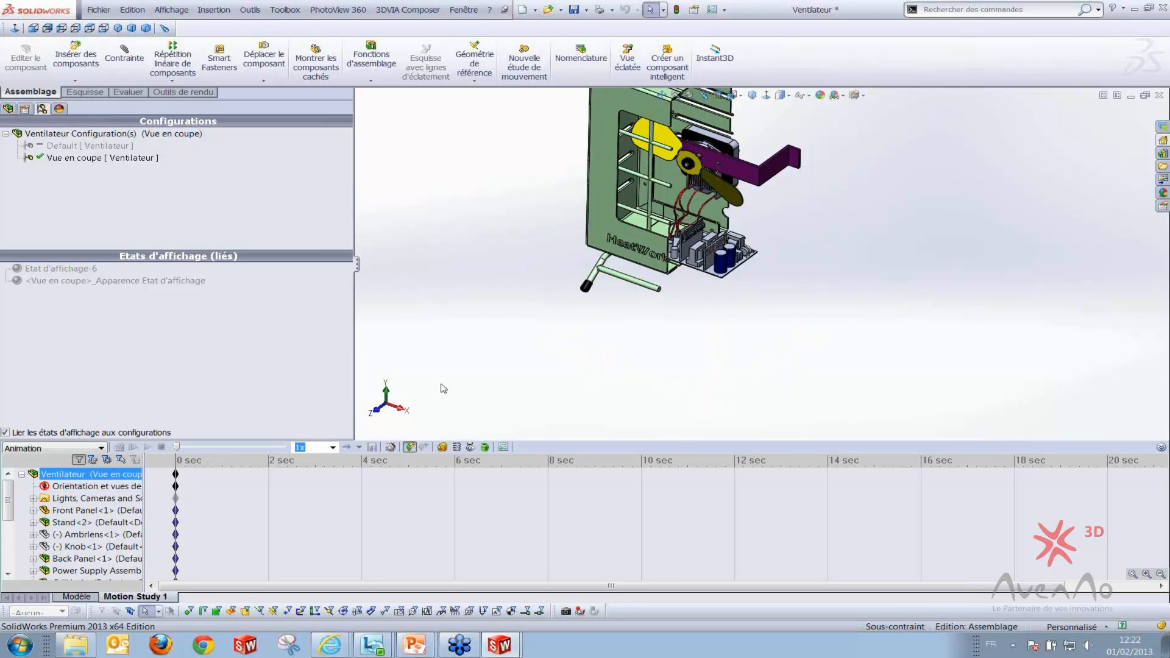
Open the top-level assembly Hand Truck_& from the Diable folder
click(547, 9)
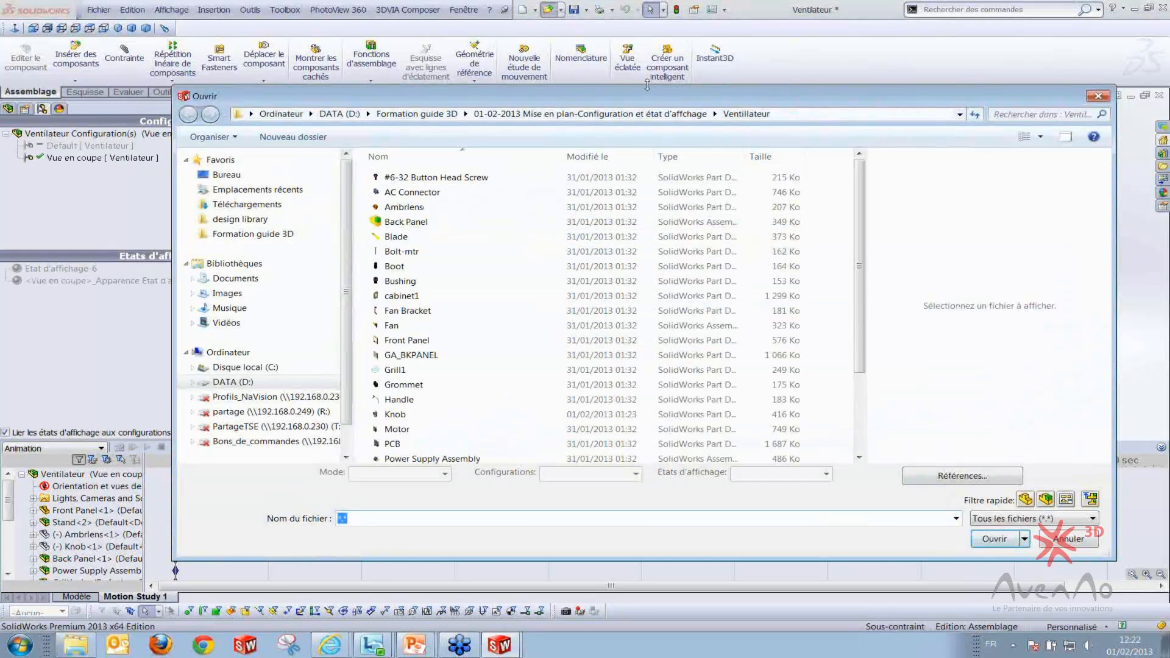
click(601, 116)
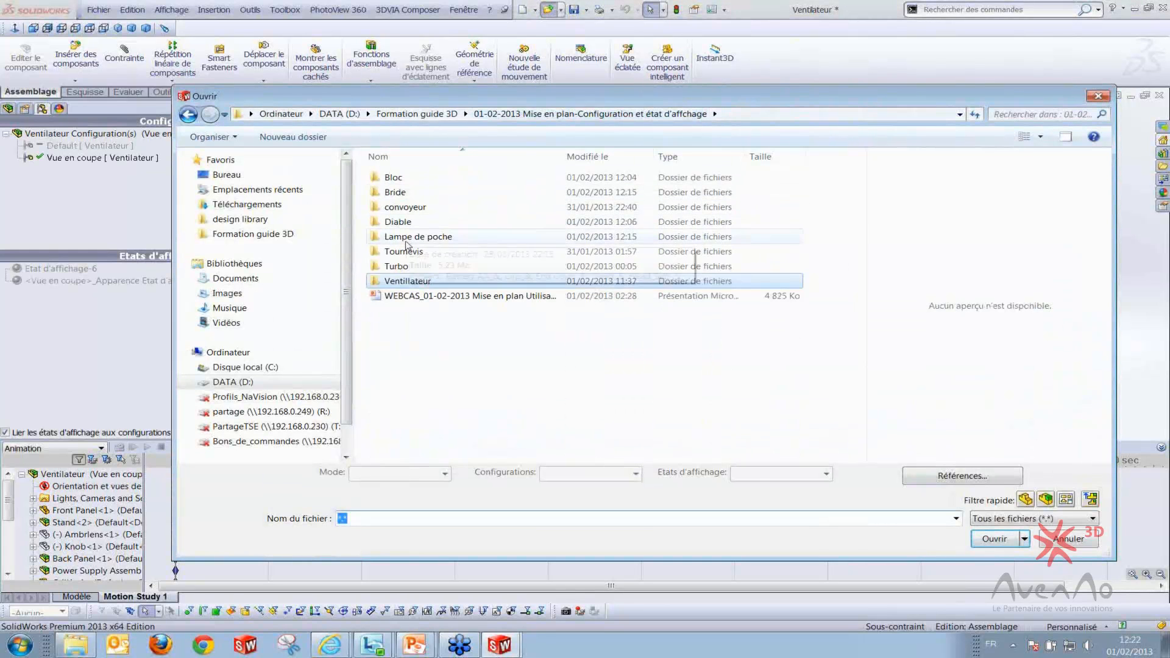
double_click(408, 223)
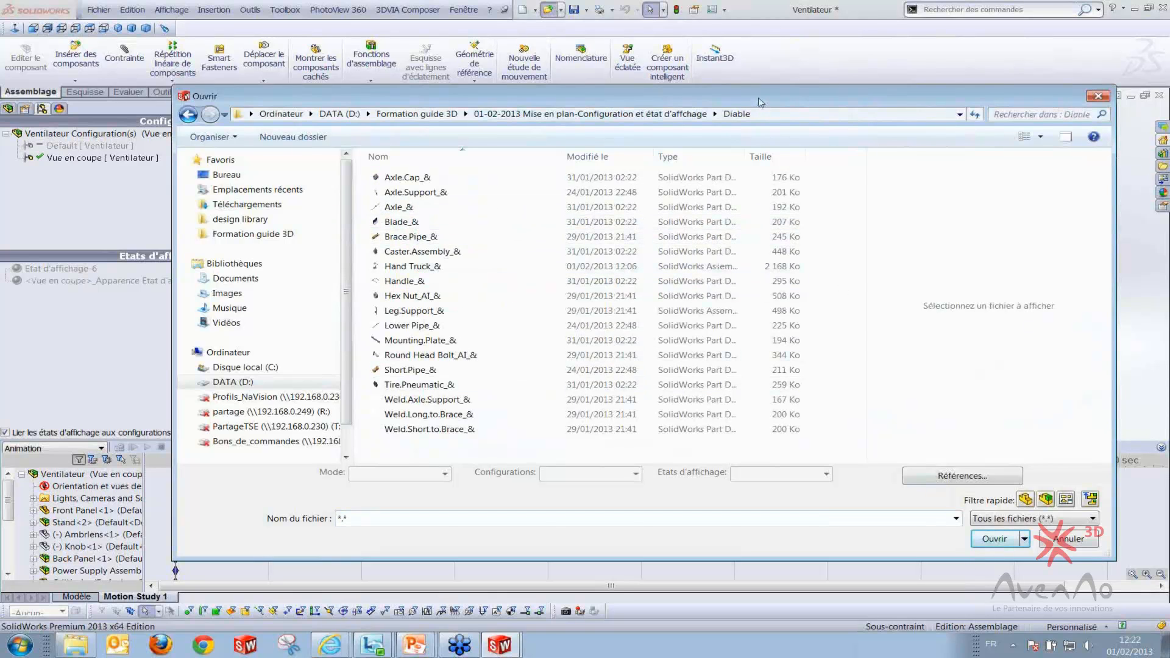
drag(753, 101, 749, 100)
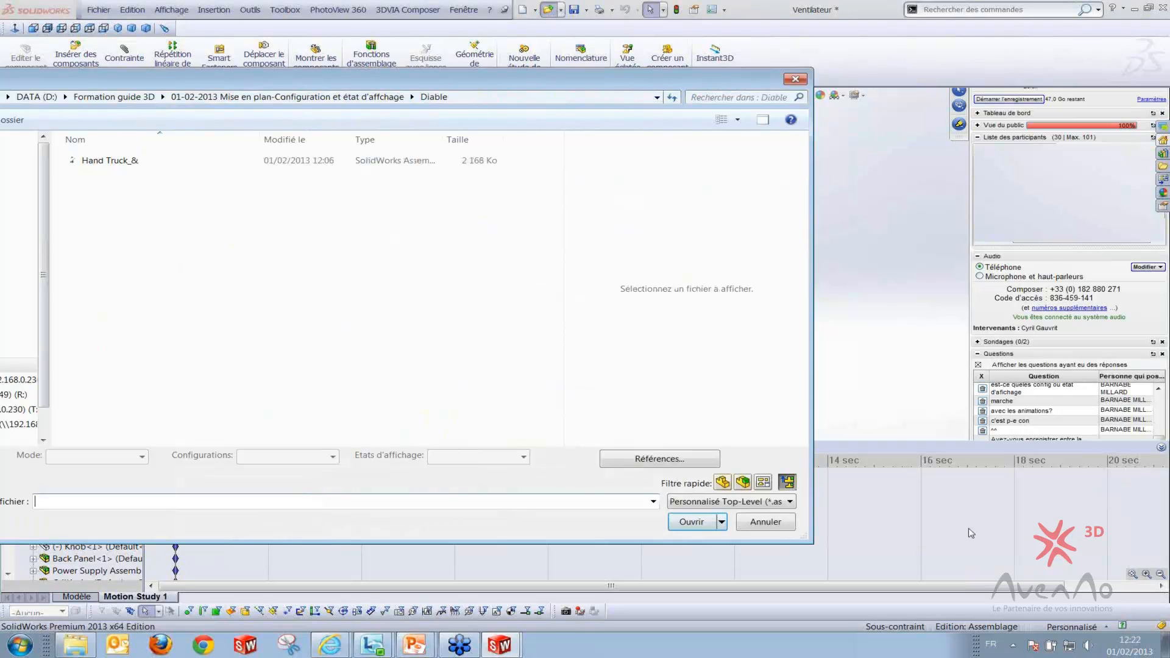
click(95, 162)
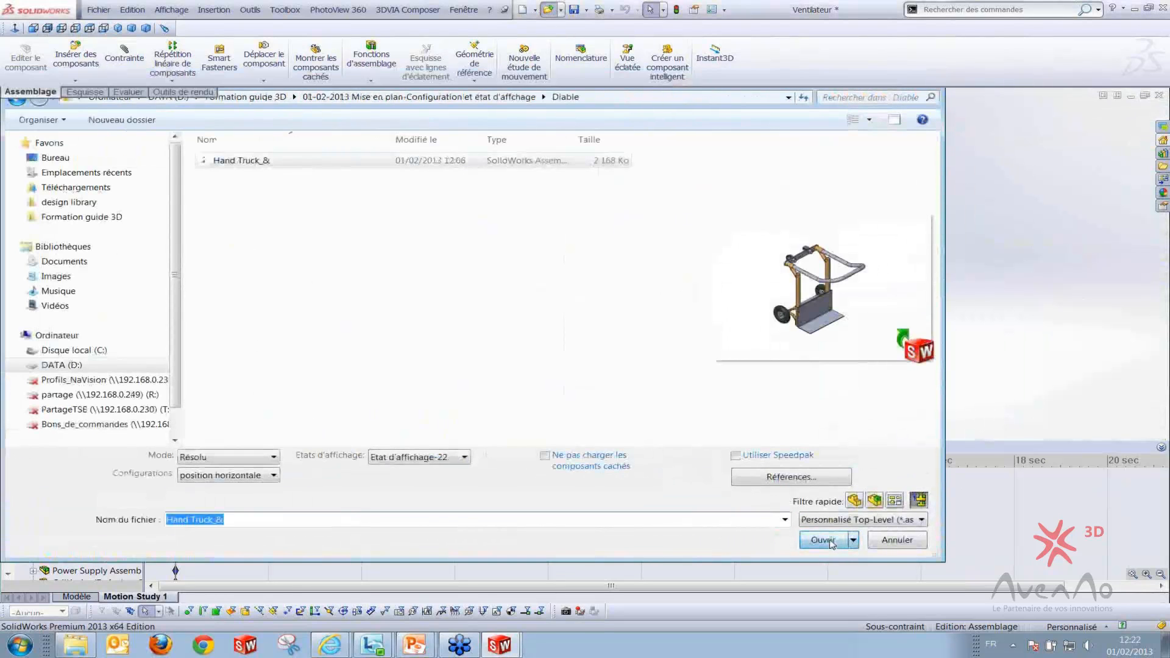
click(832, 542)
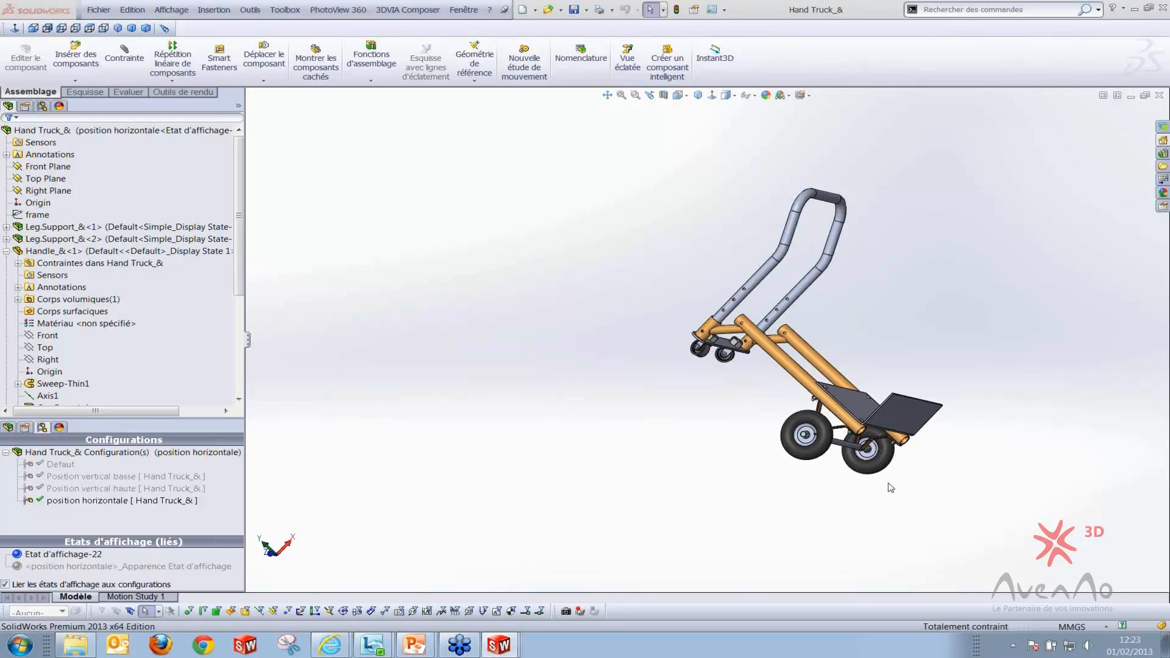
Switch to the Ventilateur drawing window and open the FLANGED HUB part from the Bride folder
mouse_move(499, 645)
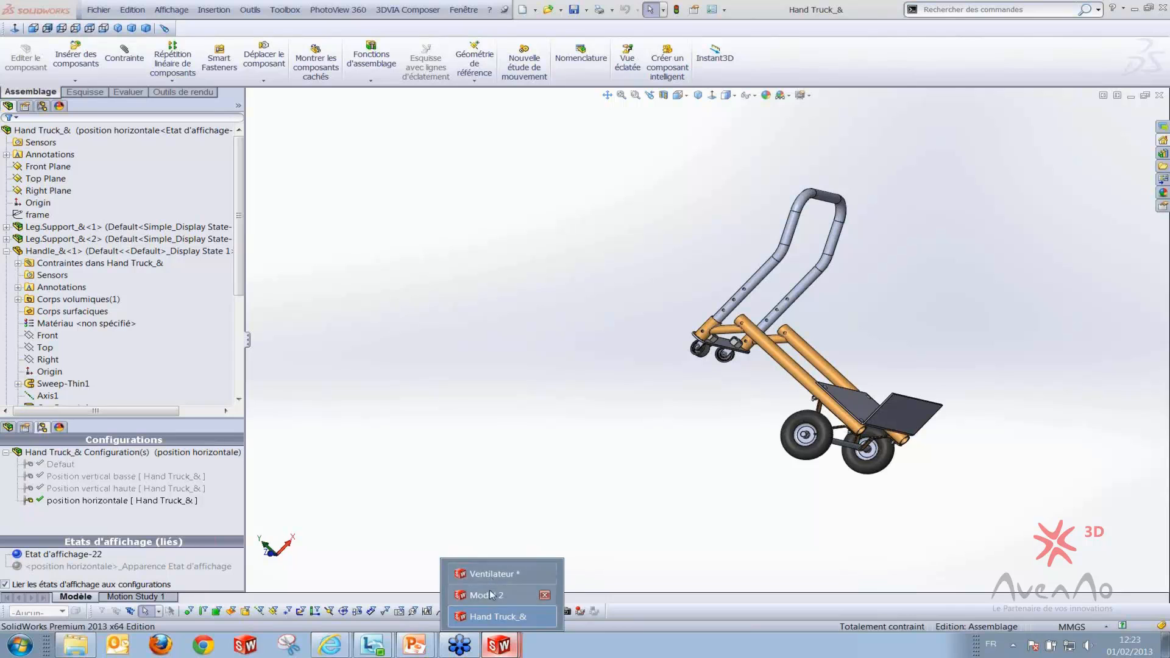
click(494, 596)
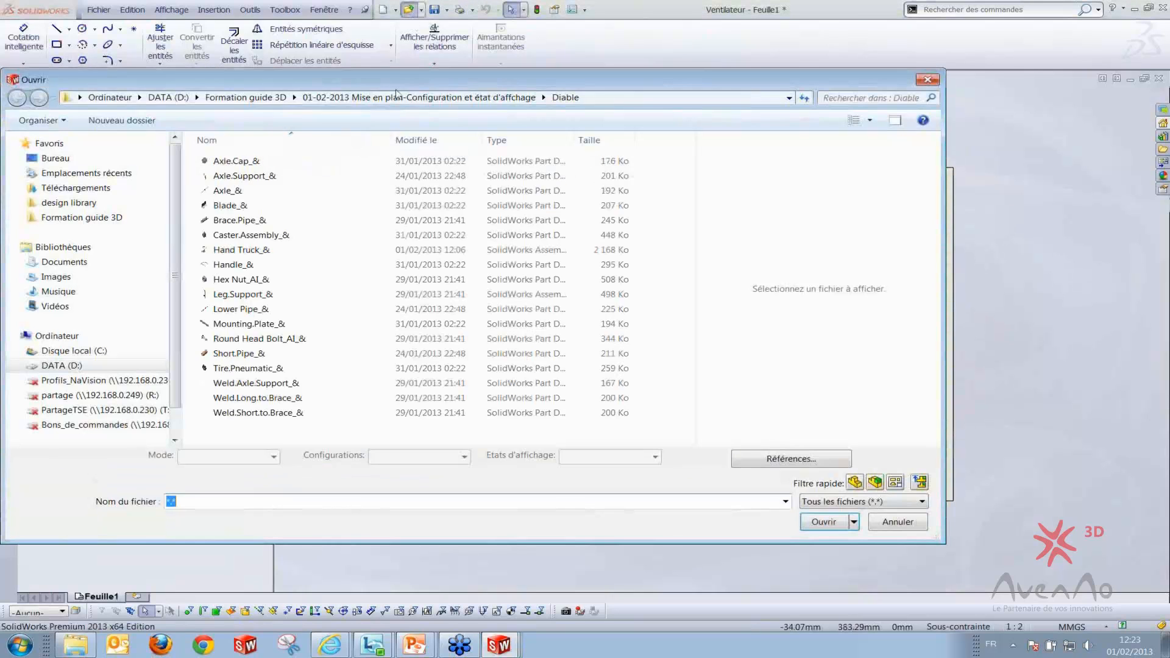
click(397, 97)
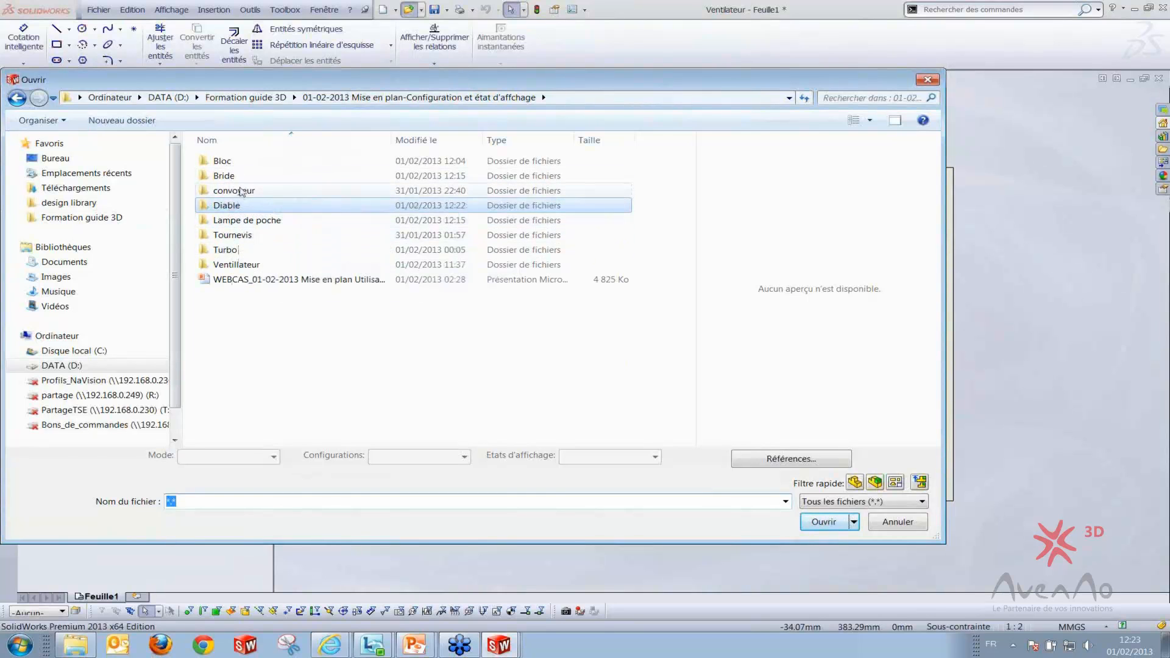
double_click(242, 176)
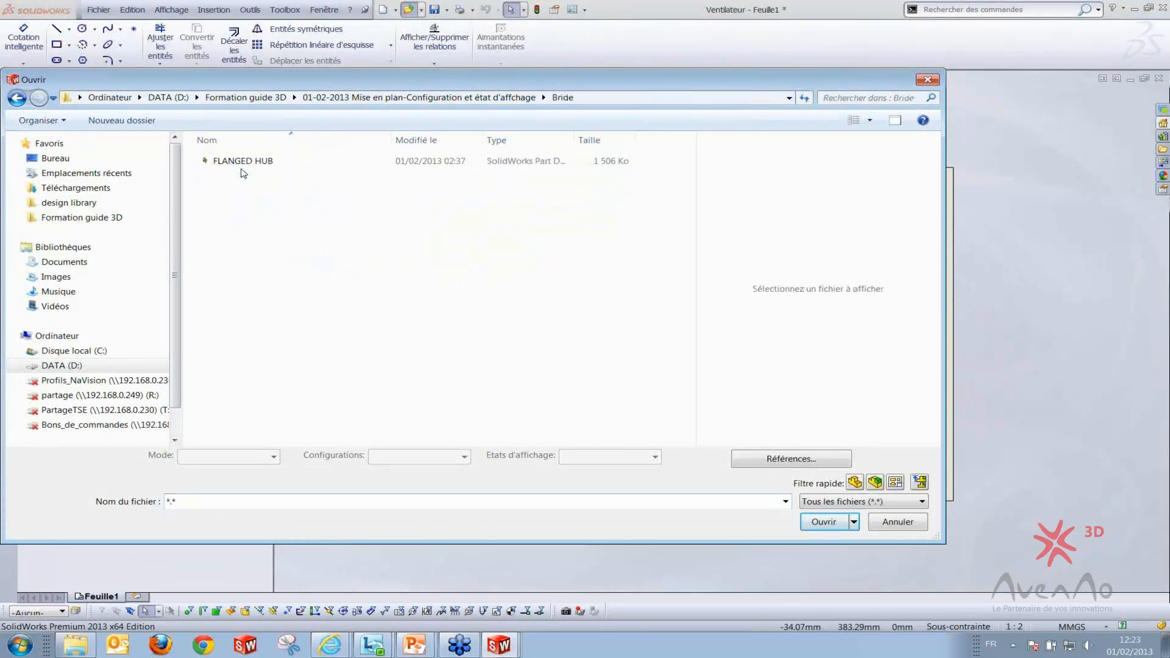
double_click(242, 161)
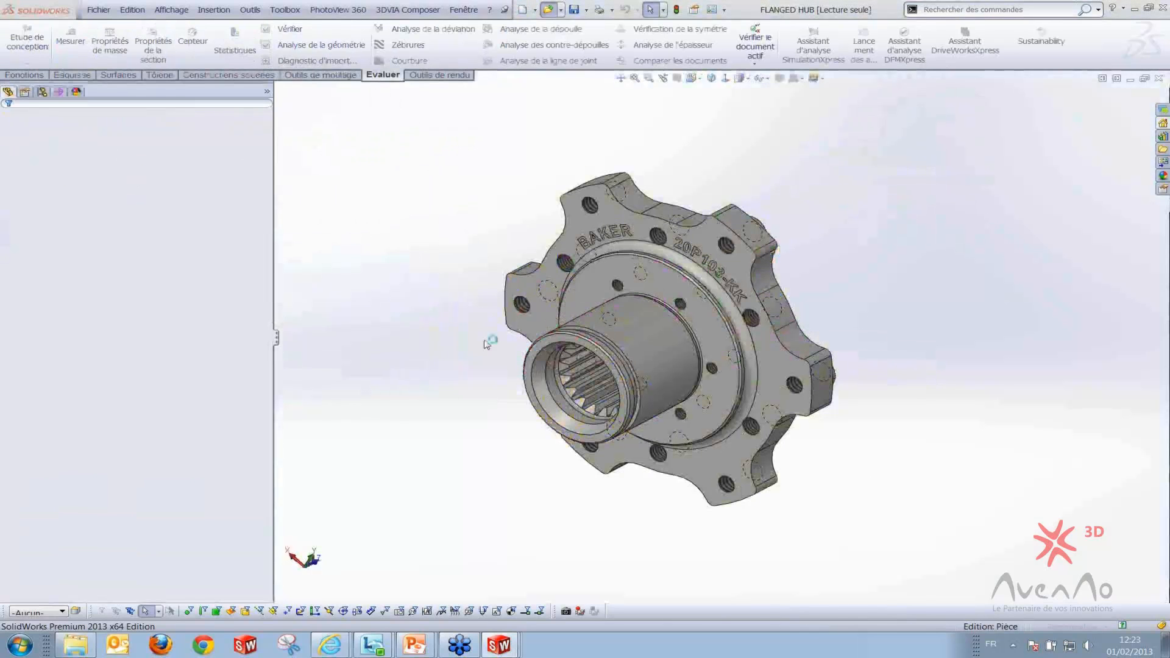
Create an A3 (ISO) drawing from the FLANGED HUB part and place its Back view in the upper-left area of the sheet
click(99, 10)
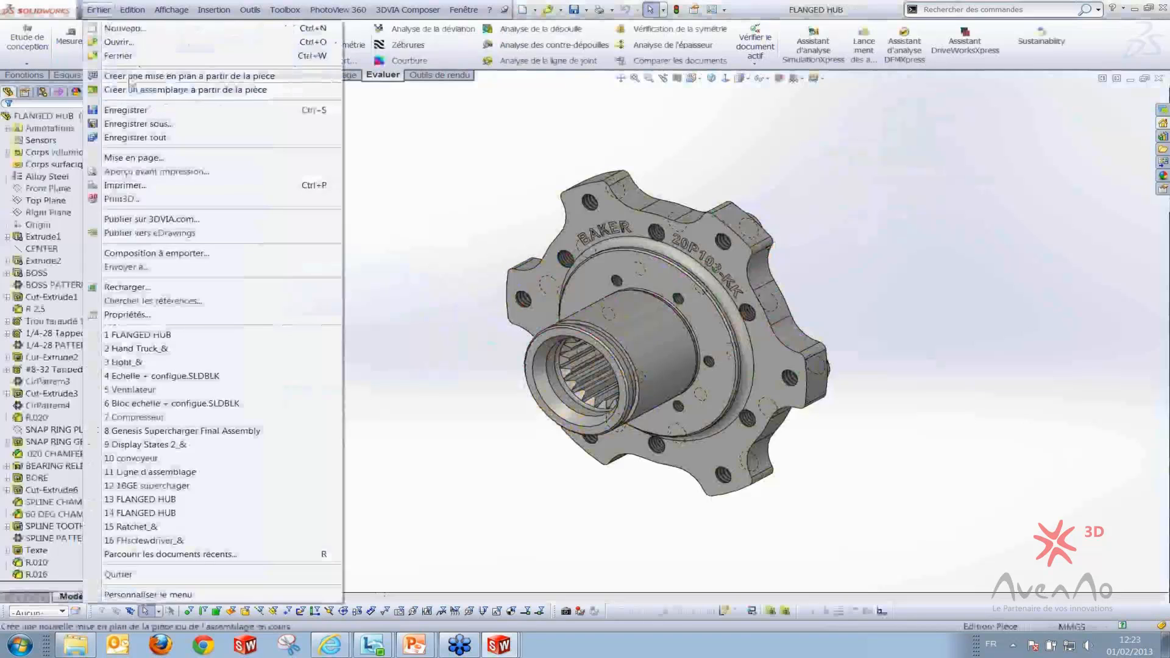
click(131, 76)
click(443, 400)
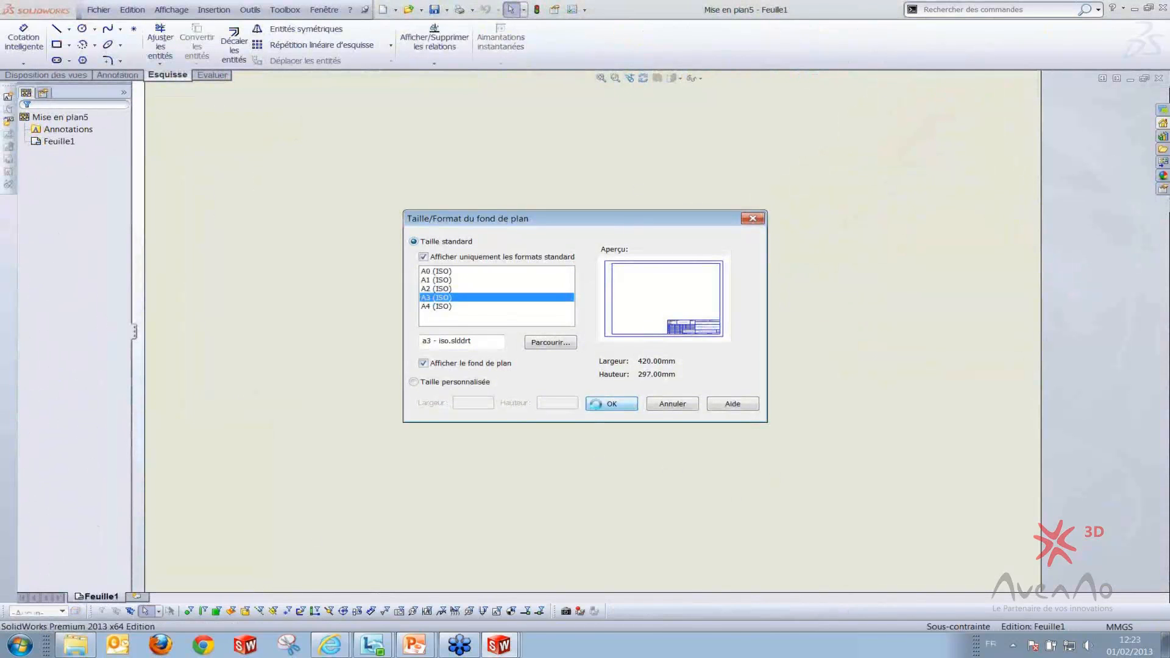
click(612, 404)
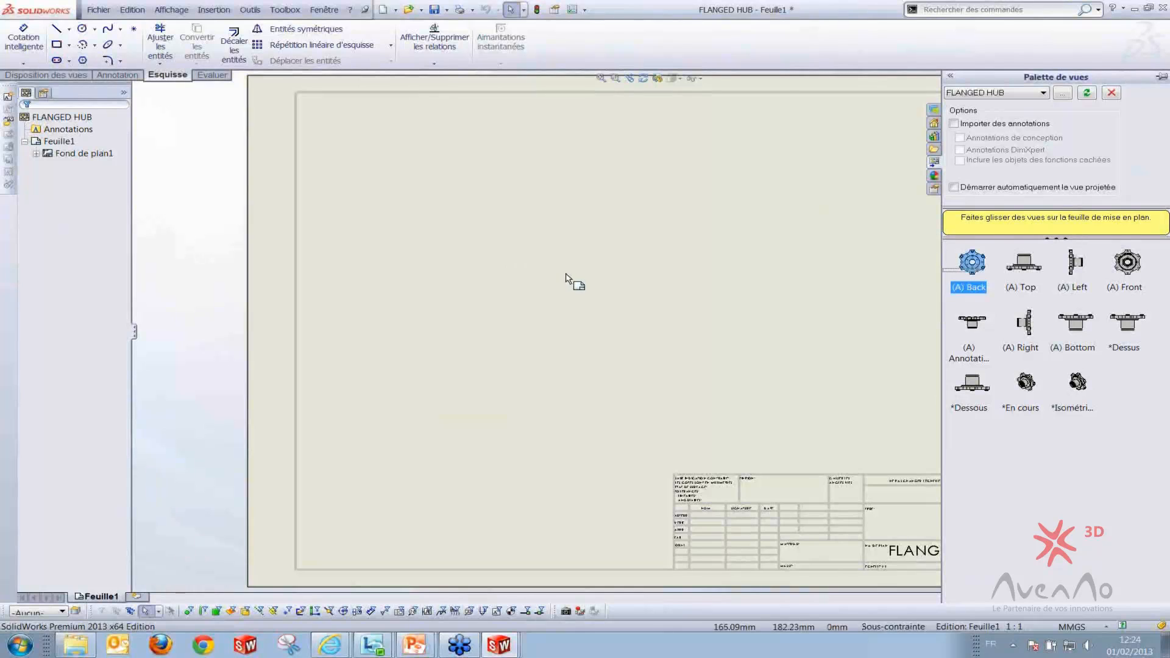
drag(972, 277, 506, 287)
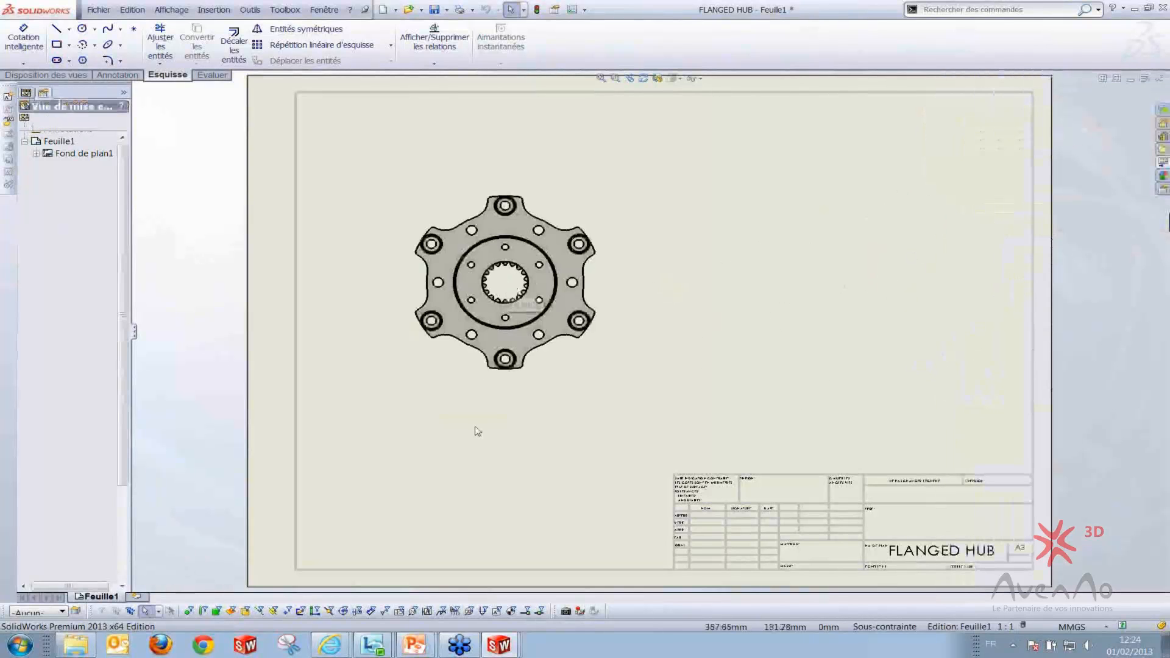
click(80, 75)
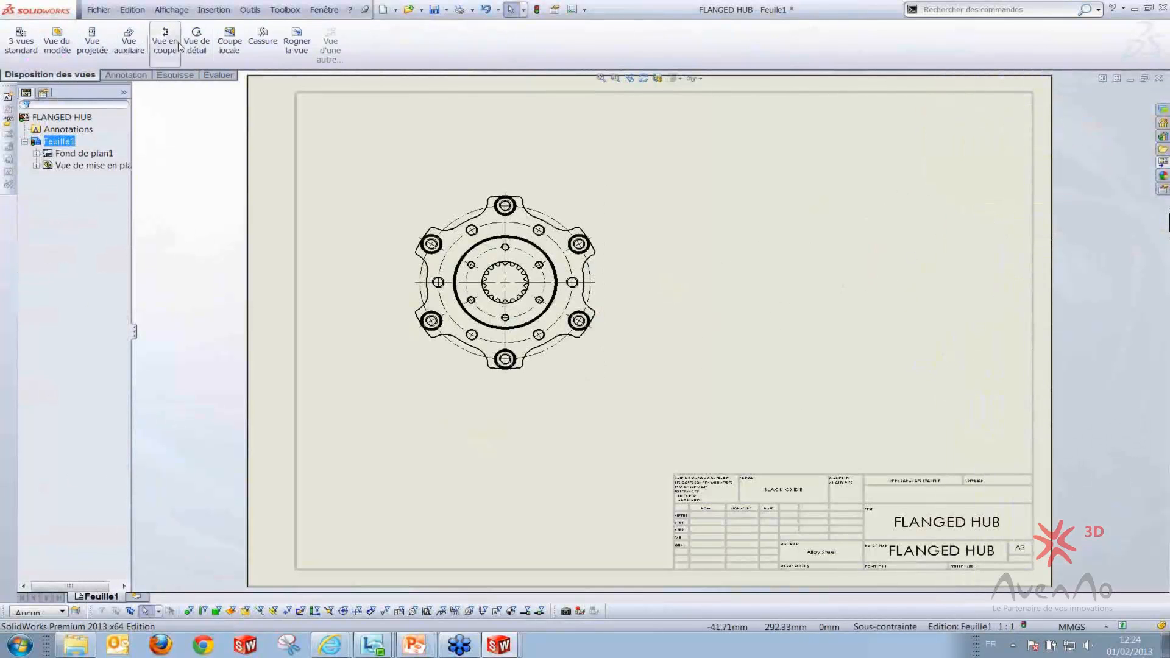
click(184, 44)
click(160, 46)
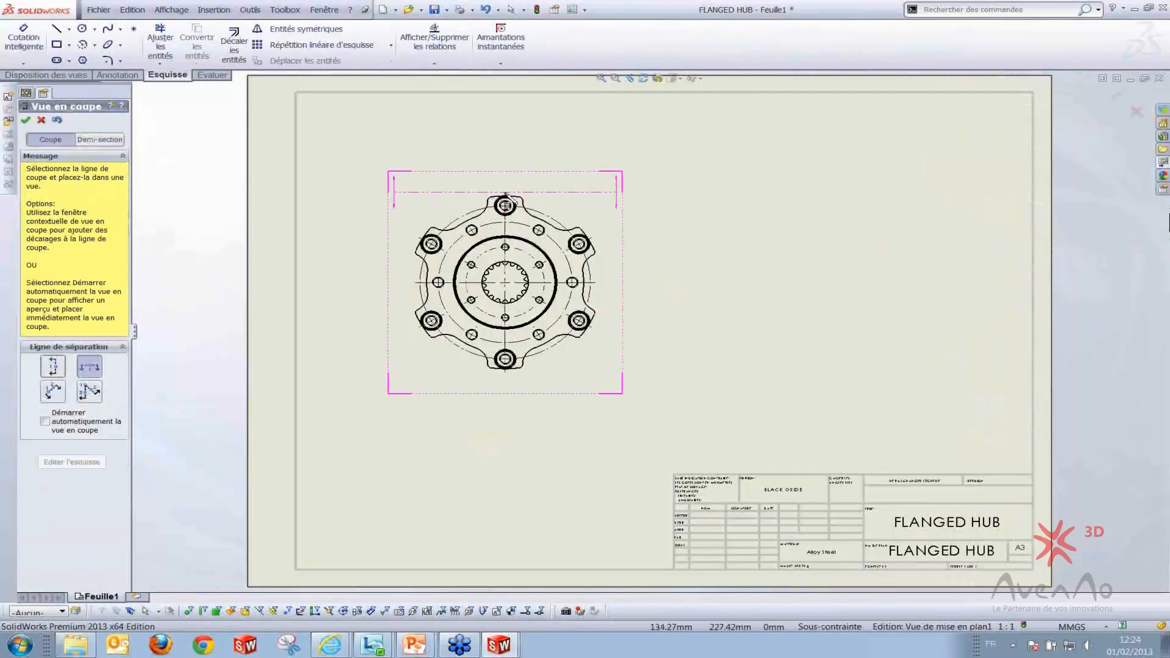
click(506, 283)
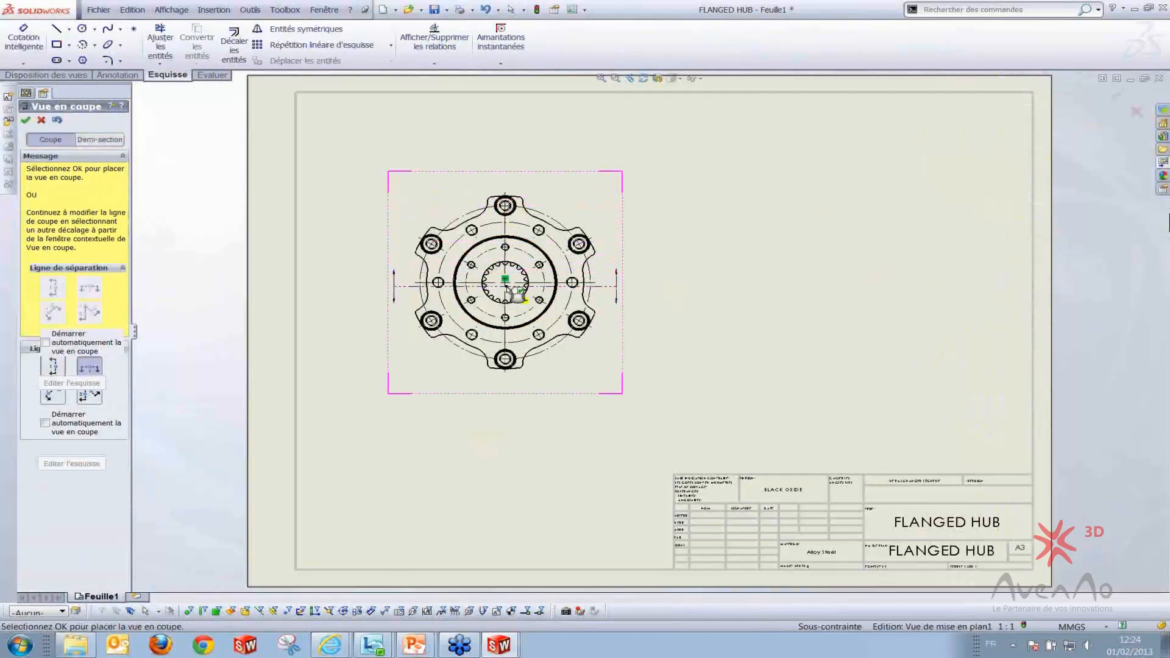
click(468, 274)
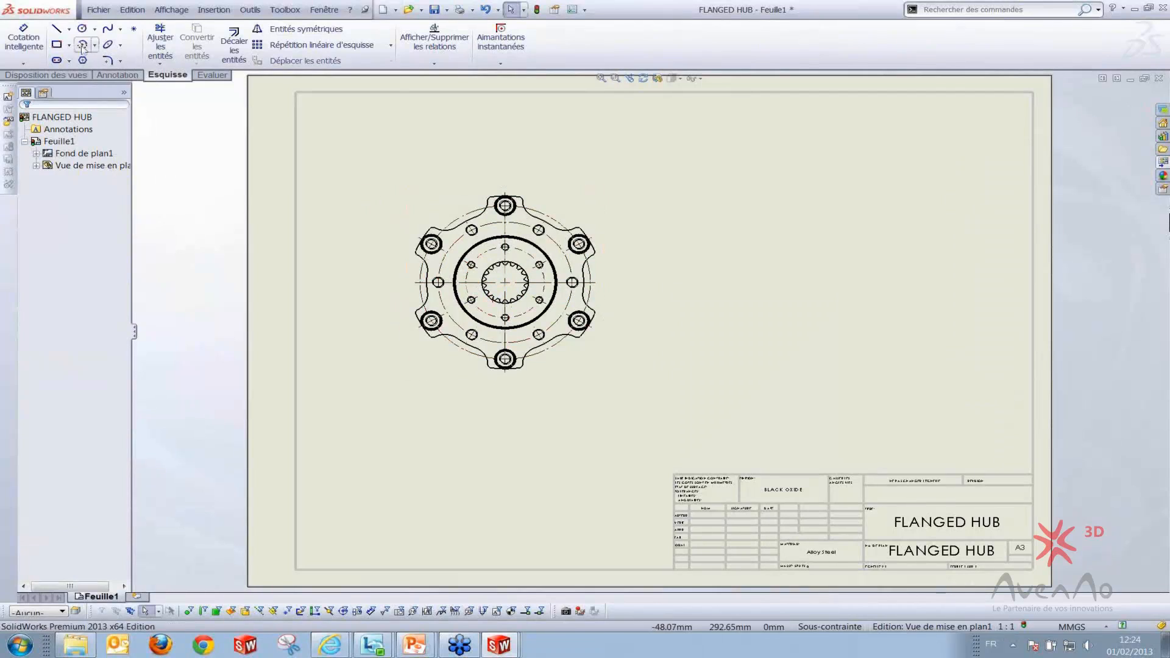
Create a horizontal section view A-A through the centre of the flanged hub view and place it below that view
click(69, 76)
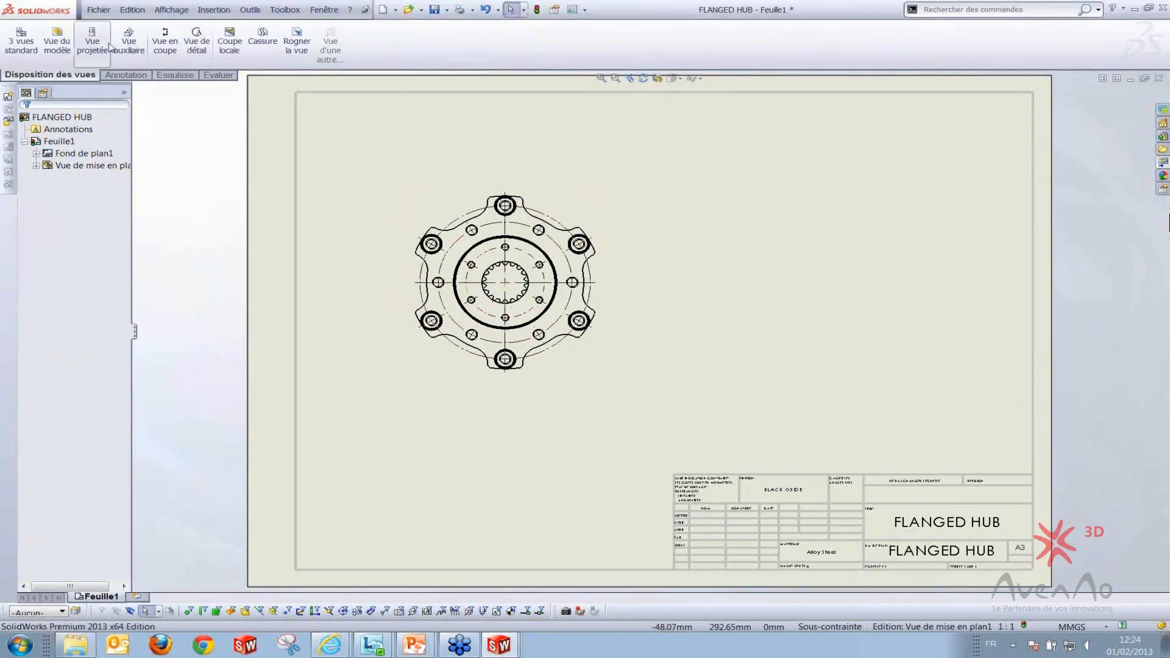
click(164, 42)
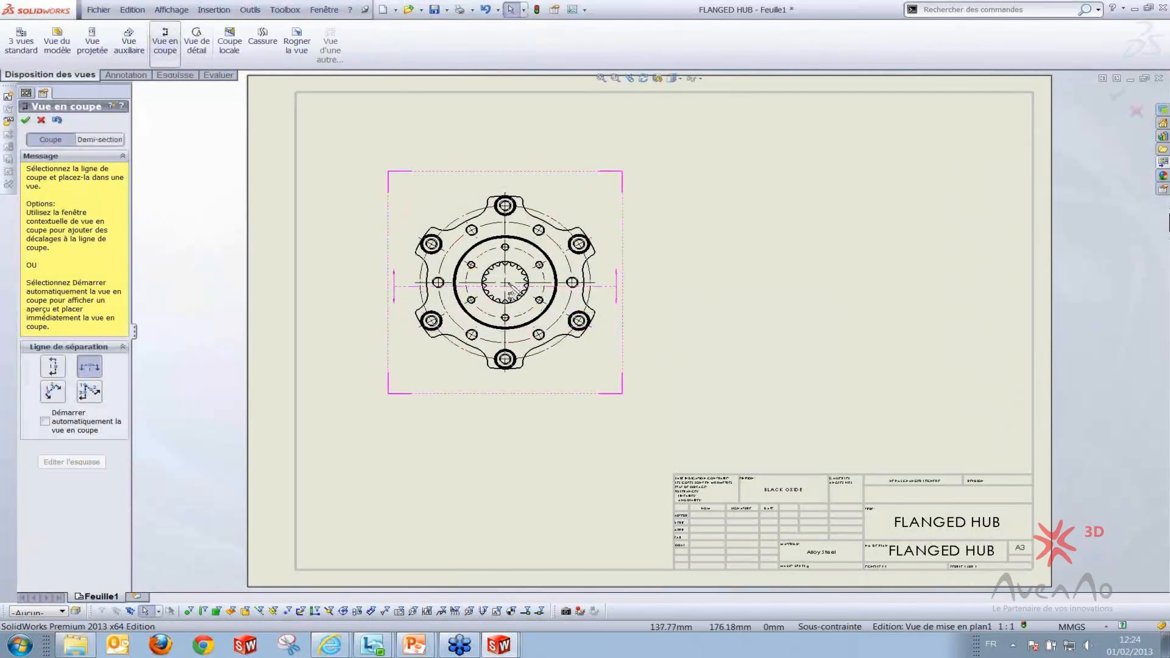
click(508, 285)
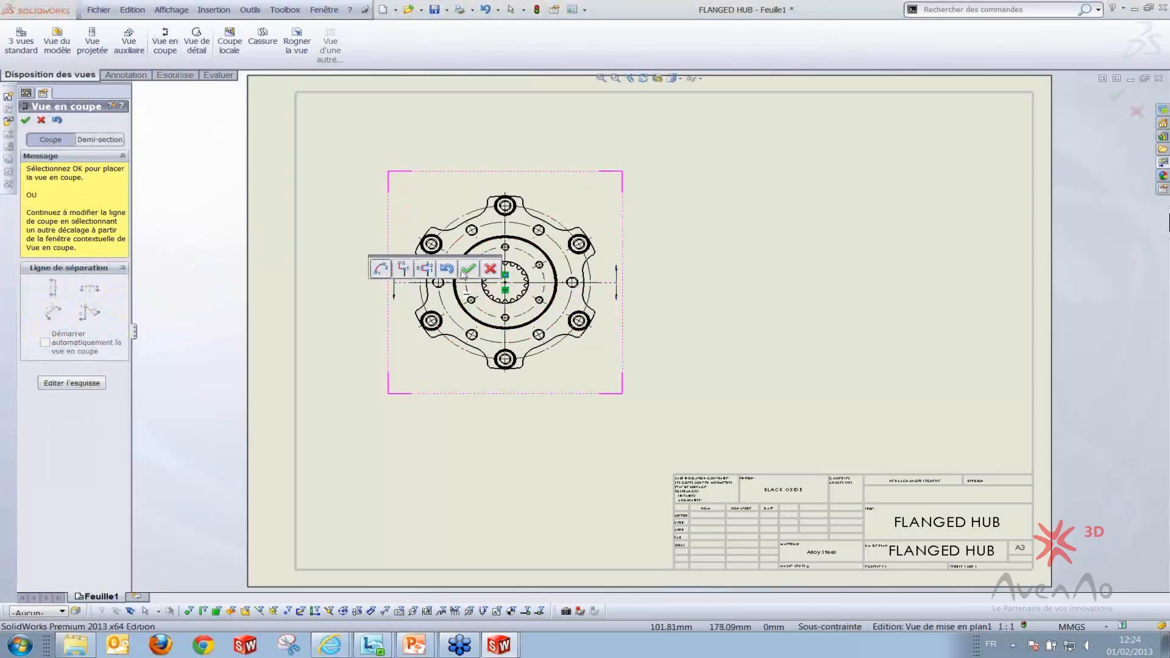
click(469, 268)
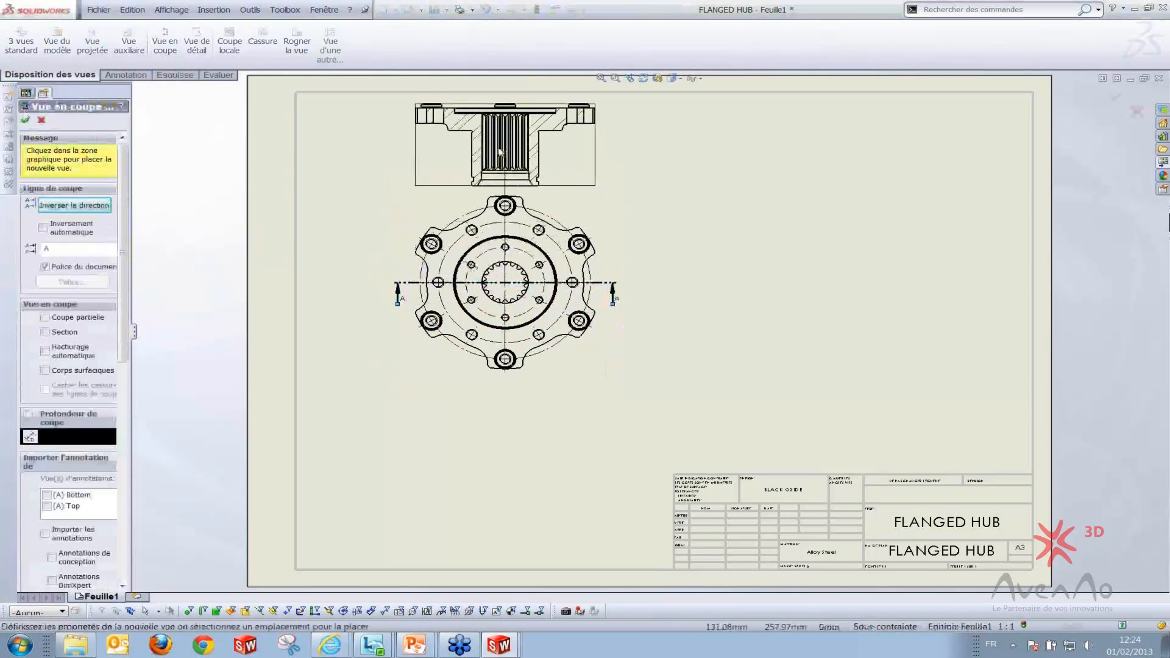
click(501, 455)
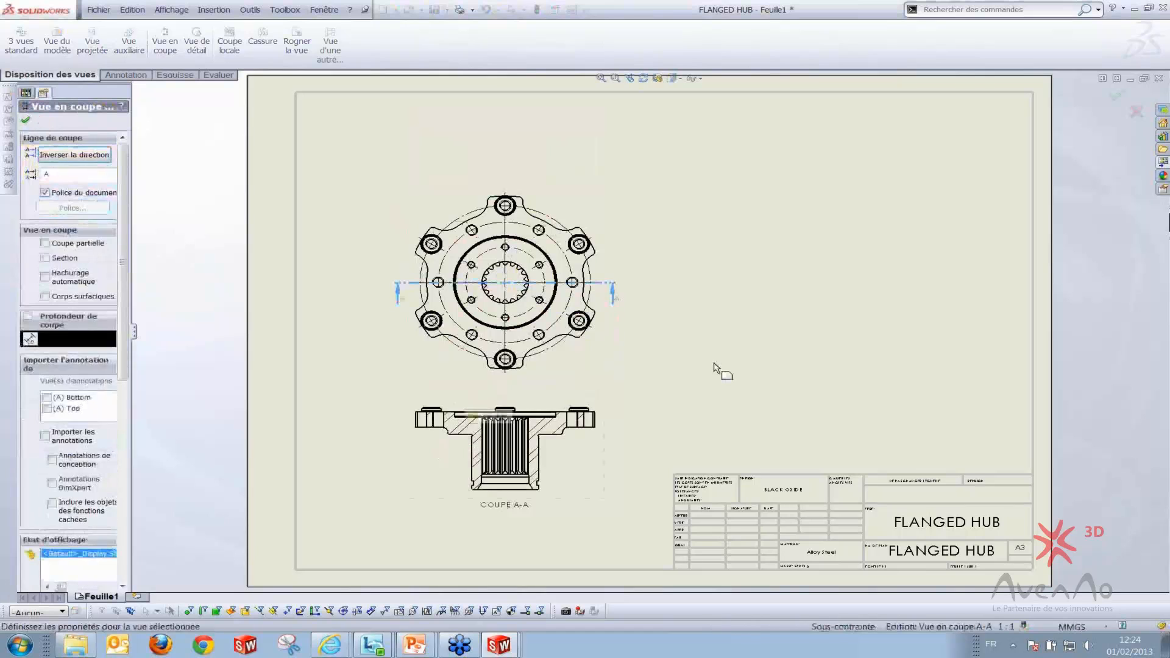
Stretch the right end of section line A-A slightly further outward from the hub view
scroll(701, 347, down, 1)
mouse_move(691, 276)
mouse_down()
mouse_move(795, 276)
mouse_move(630, 286)
mouse_up()
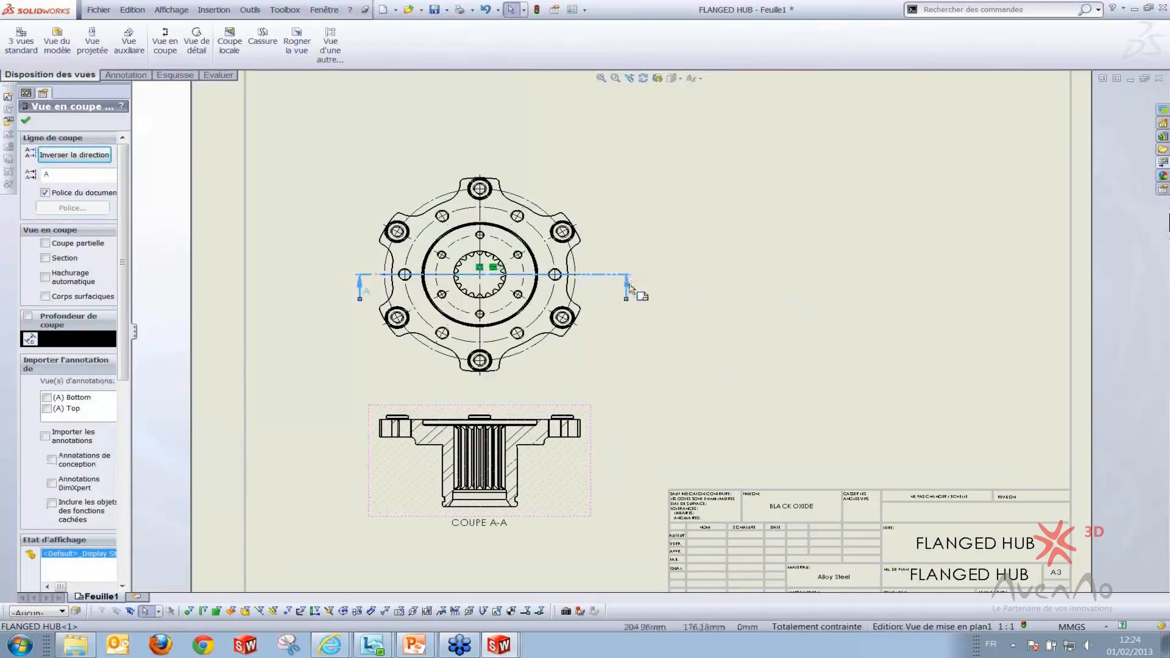
scroll(633, 290, down, 3)
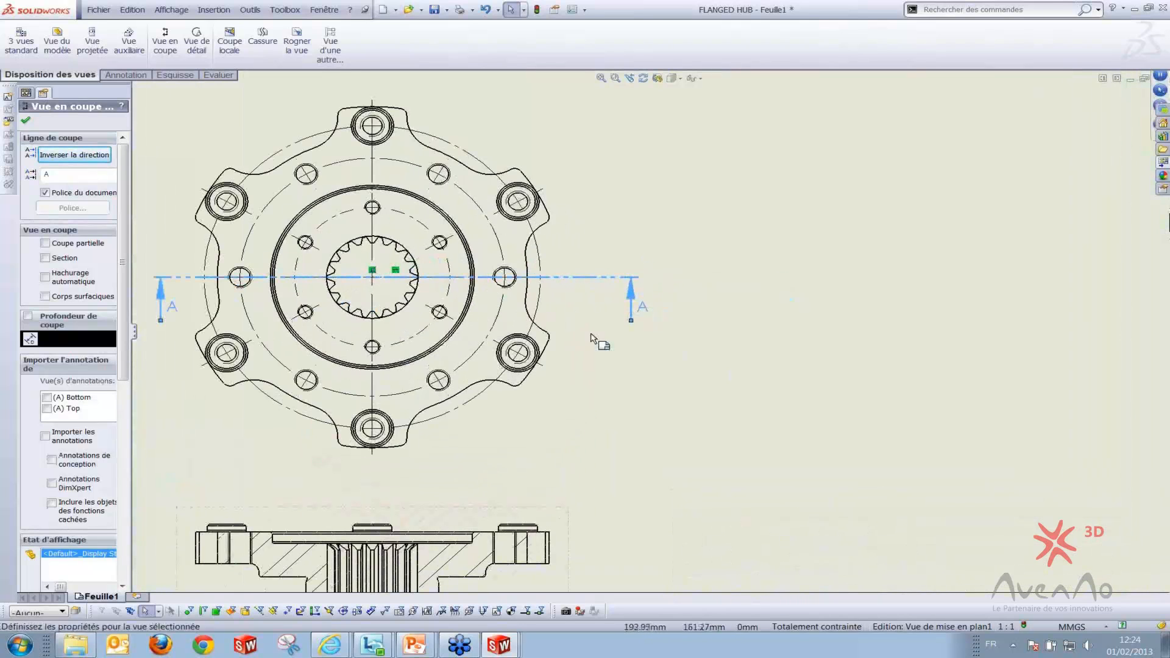
click(692, 360)
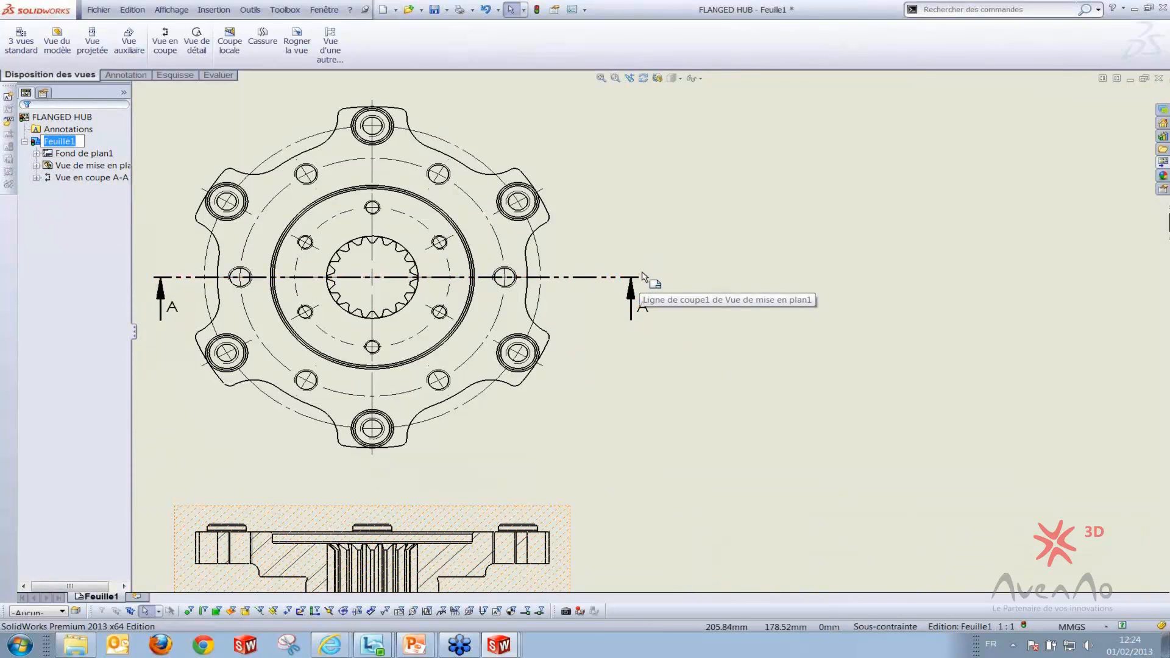
click(637, 278)
drag(676, 278, 649, 296)
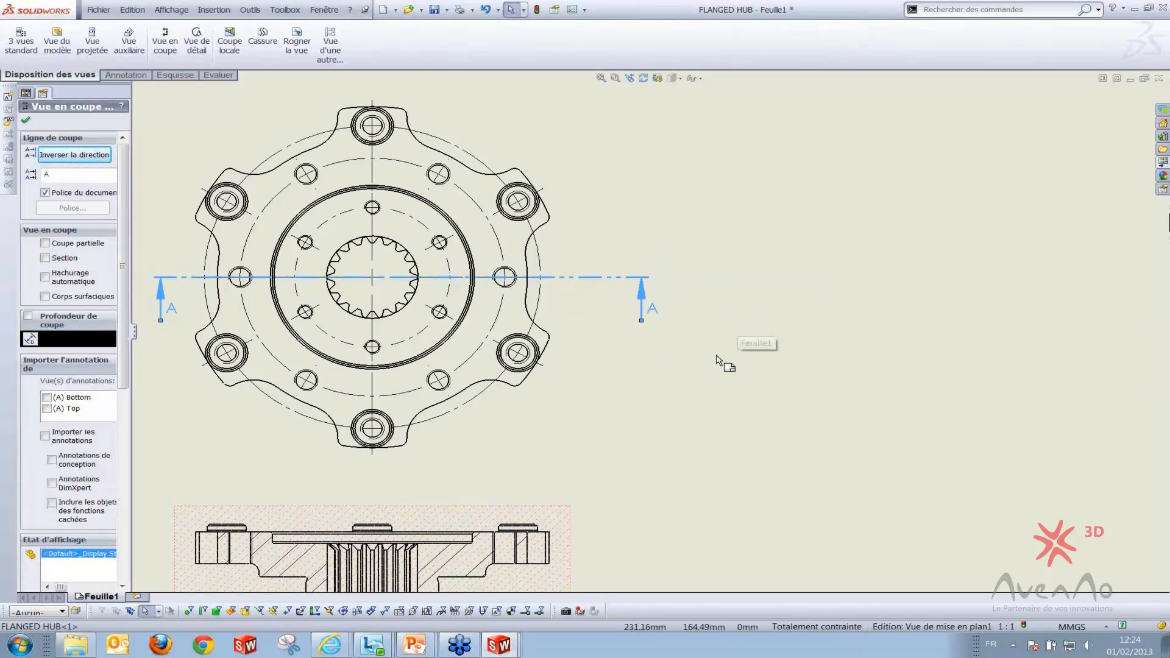
click(675, 389)
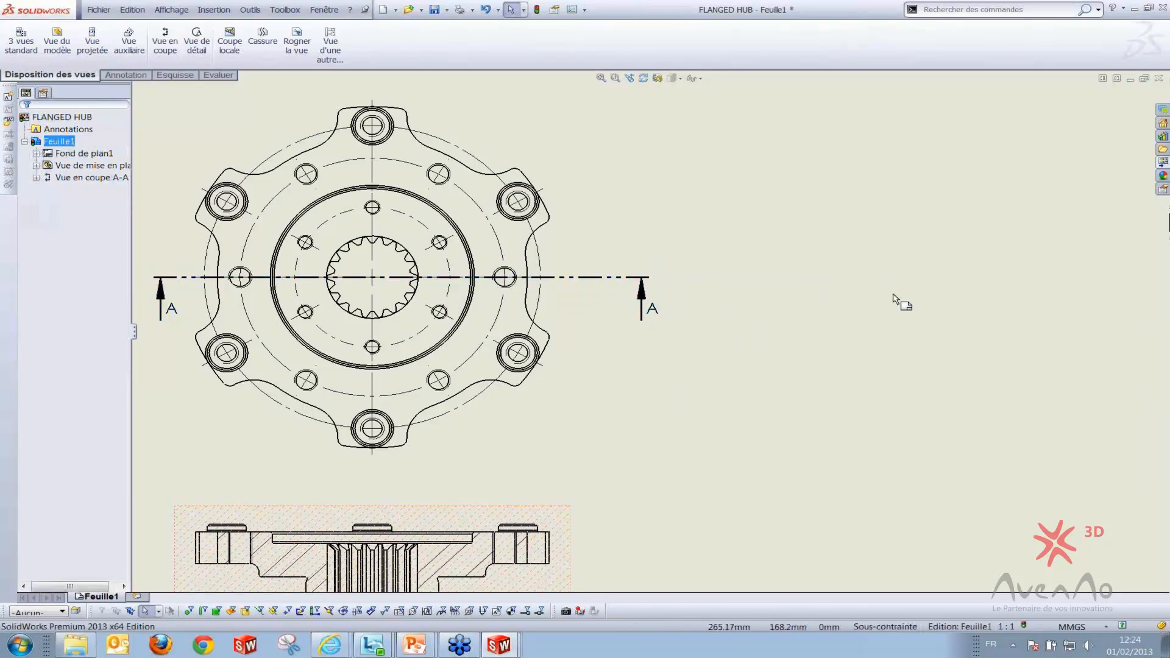
click(1162, 24)
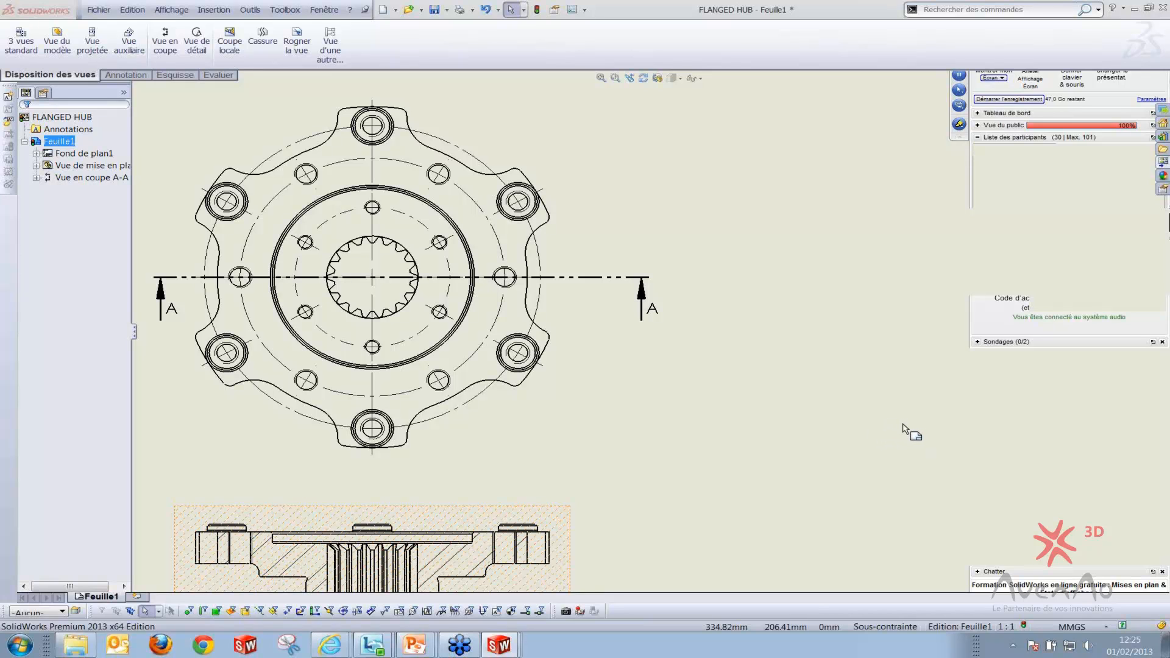
mouse_move(896, 426)
middle_down()
mouse_move(844, 418)
mouse_move(865, 398)
middle_up()
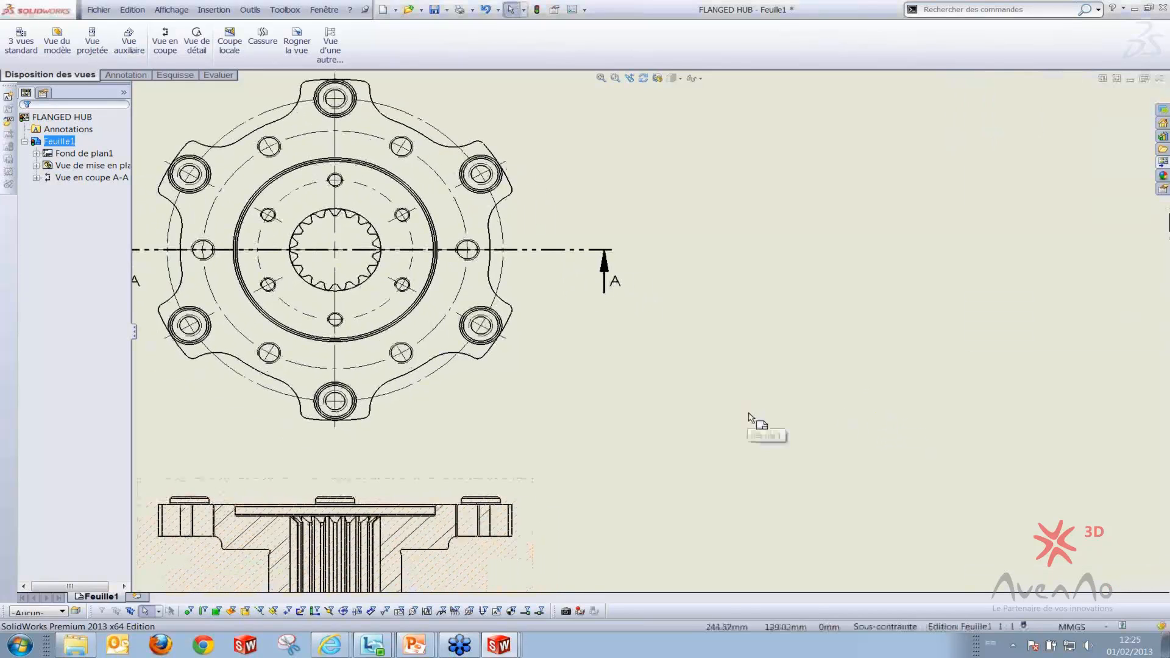
mouse_move(759, 408)
middle_down()
mouse_move(792, 357)
mouse_move(804, 367)
middle_up()
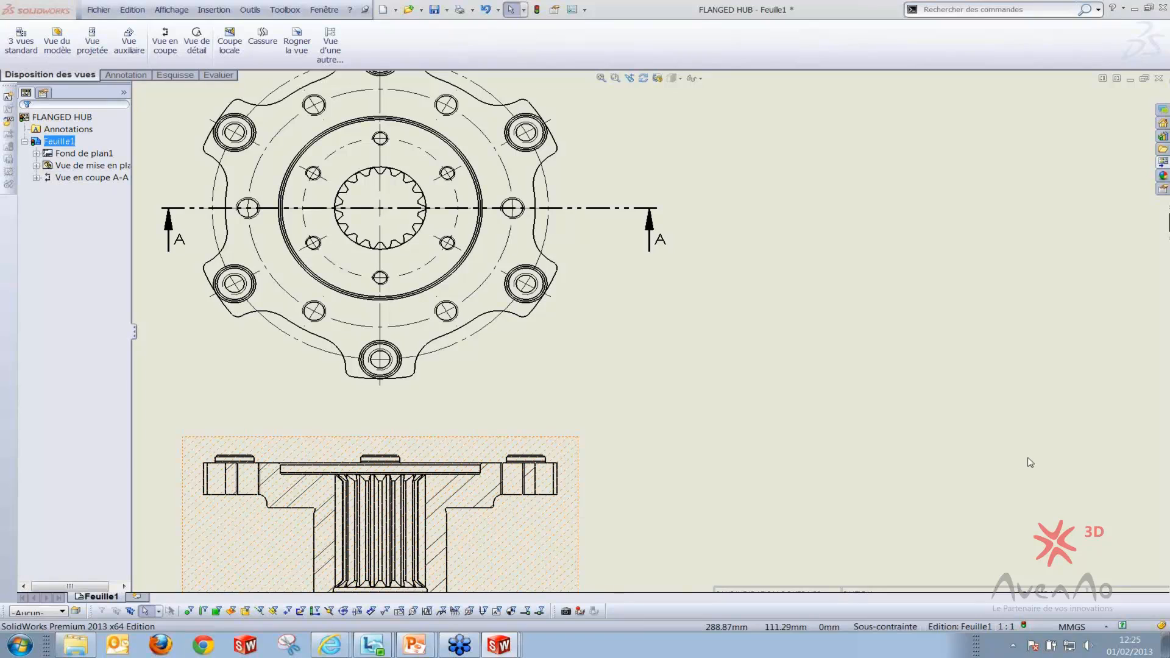
middle_drag(917, 450, 895, 425)
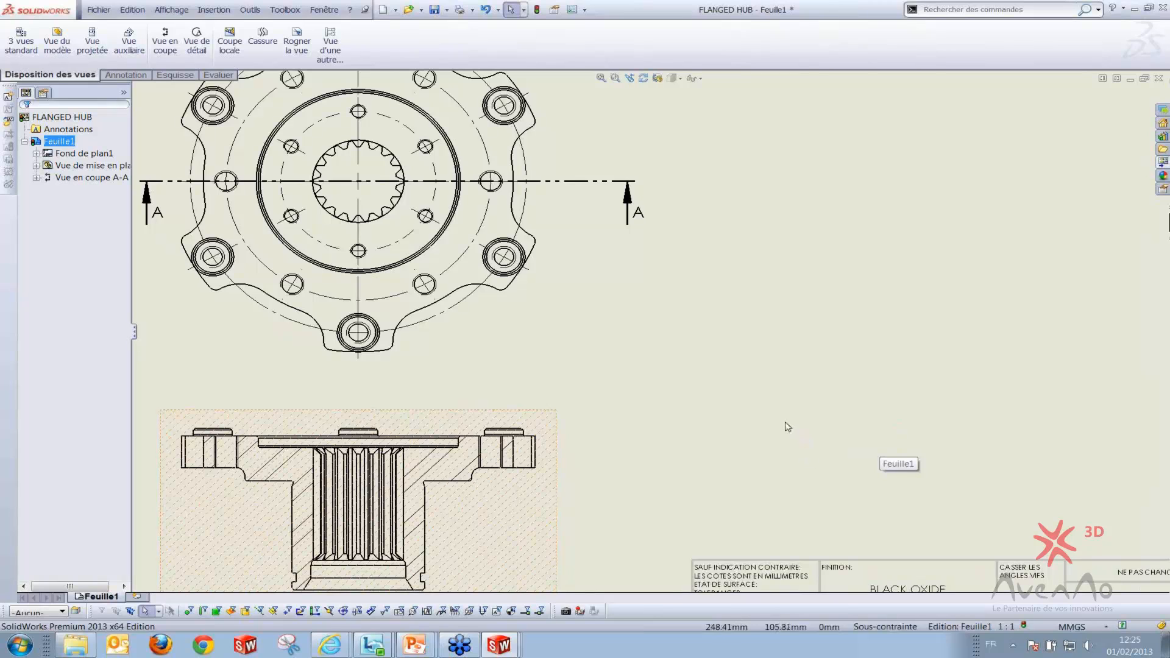
Switch to the Hand Truck_& assembly and review its vertical and horizontal position configurations
key(ctrl+Tab)
click(736, 297)
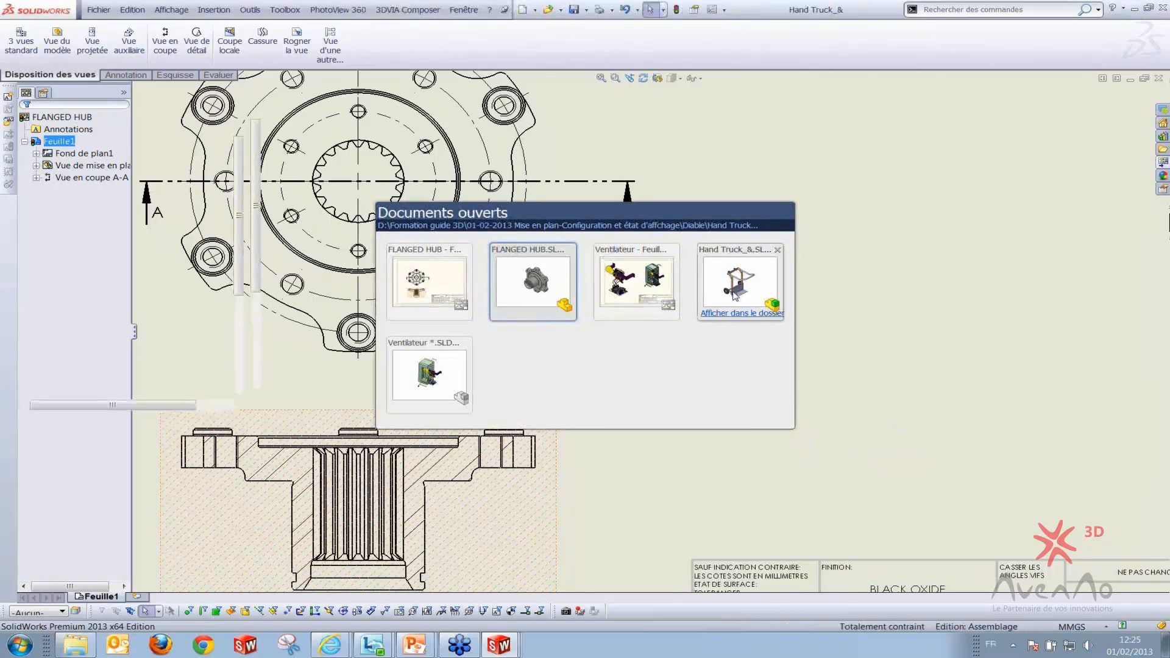
scroll(736, 297, up, 3)
middle_drag(737, 342, 804, 356)
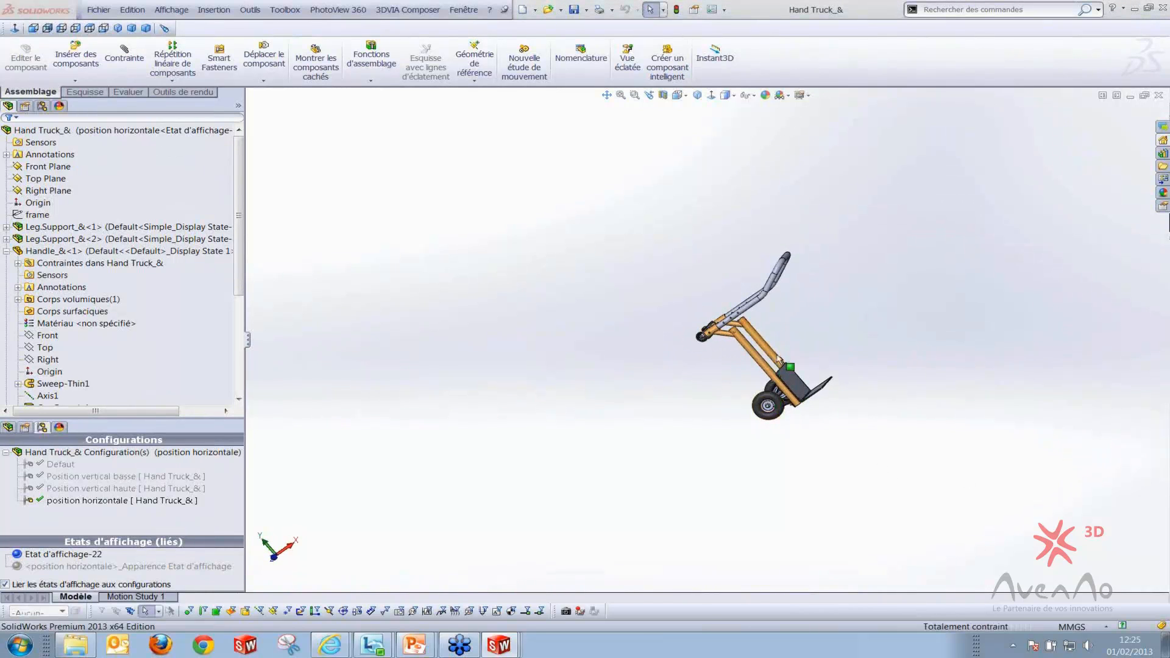
click(83, 476)
double_click(81, 479)
double_click(82, 490)
double_click(83, 501)
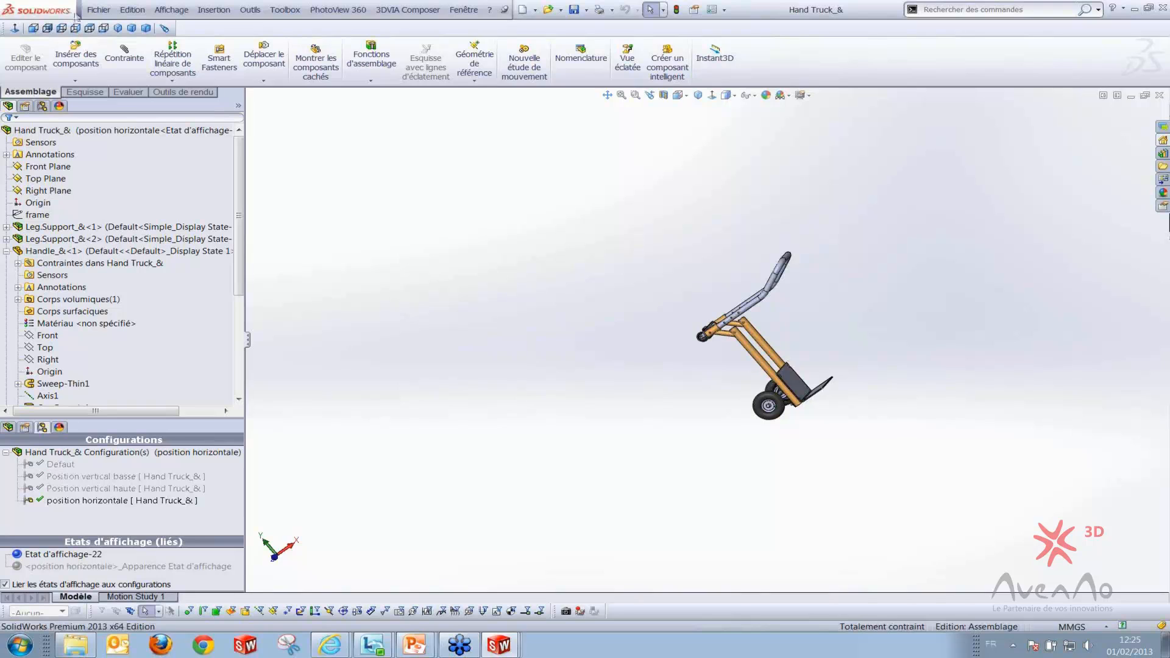
Create an A3 (ISO) drawing from the Hand Truck_& assembly and place its isometric view in the left half of the sheet
click(98, 9)
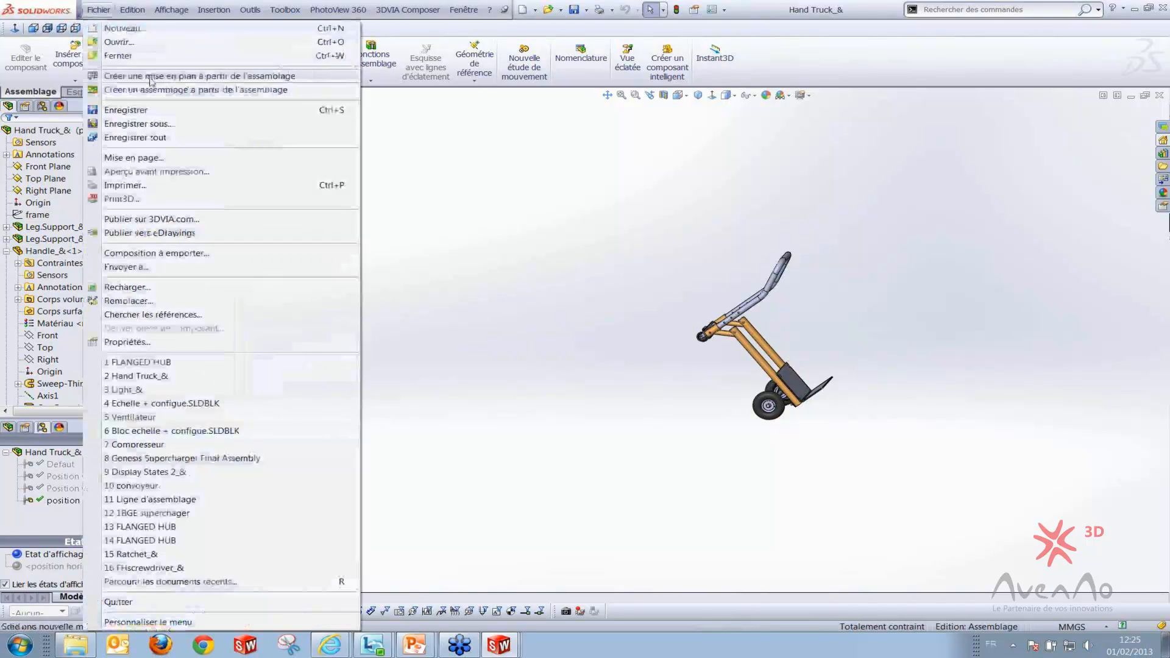
click(152, 78)
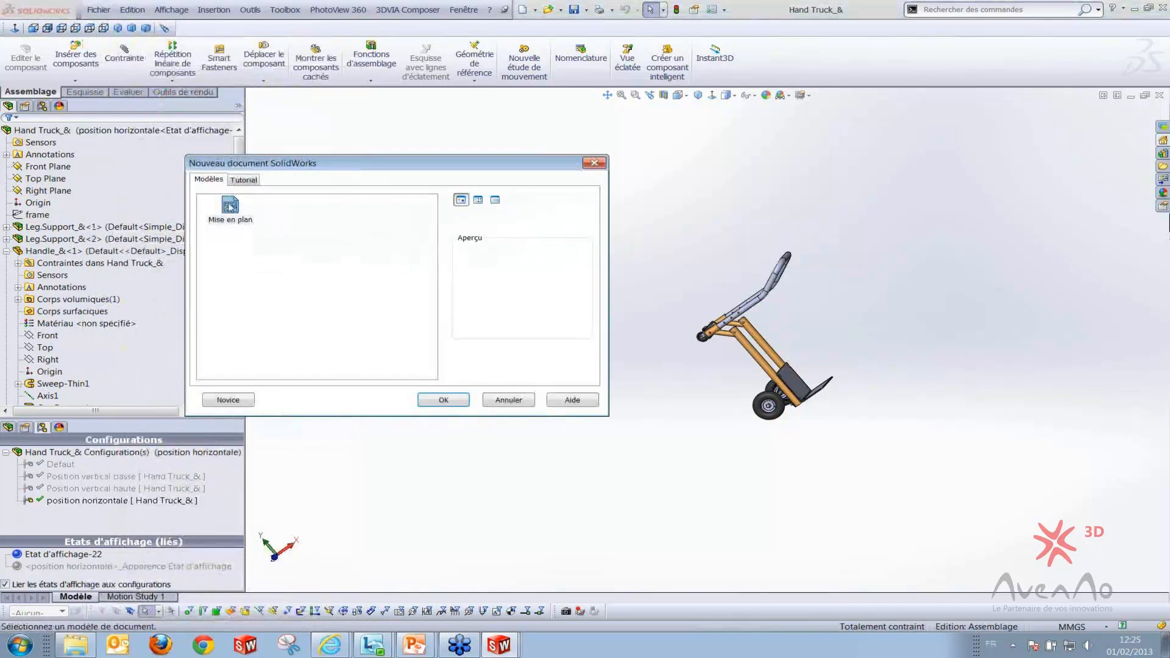
click(442, 399)
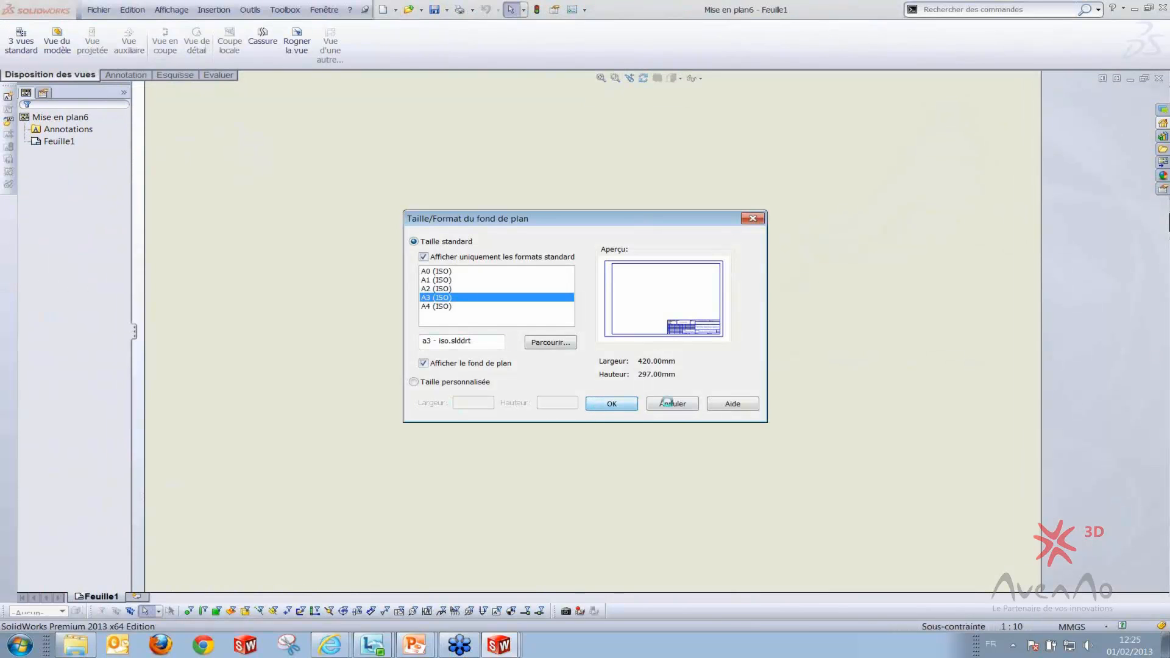
key(Return)
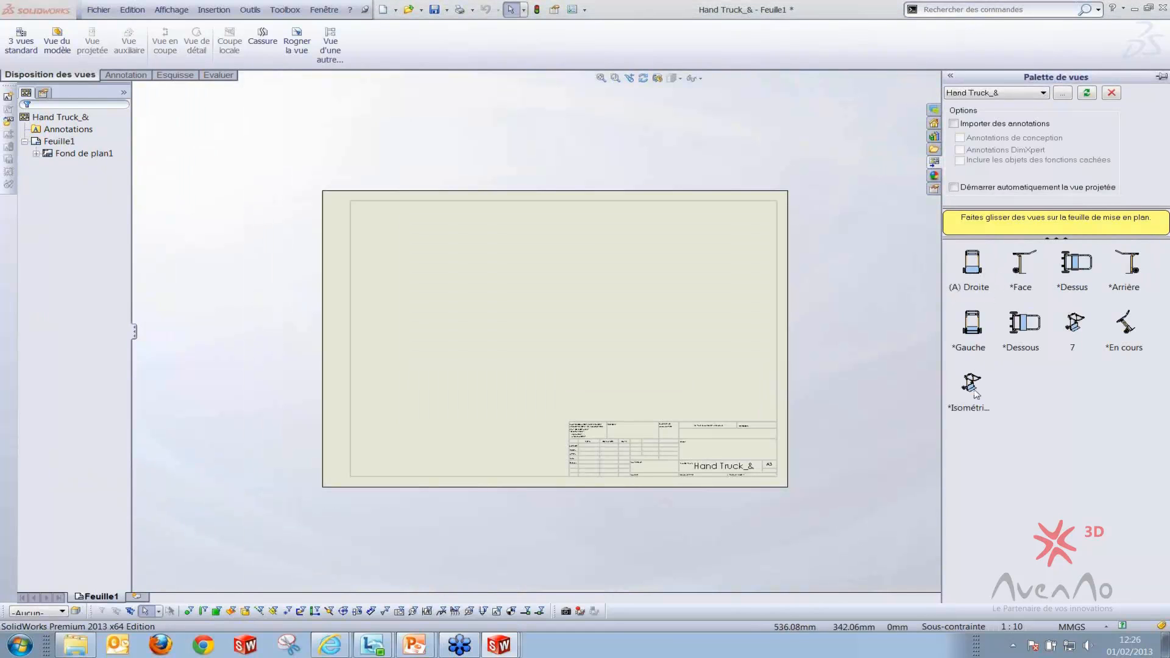
drag(968, 391, 515, 323)
drag(990, 393, 468, 336)
scroll(478, 392, down, 5)
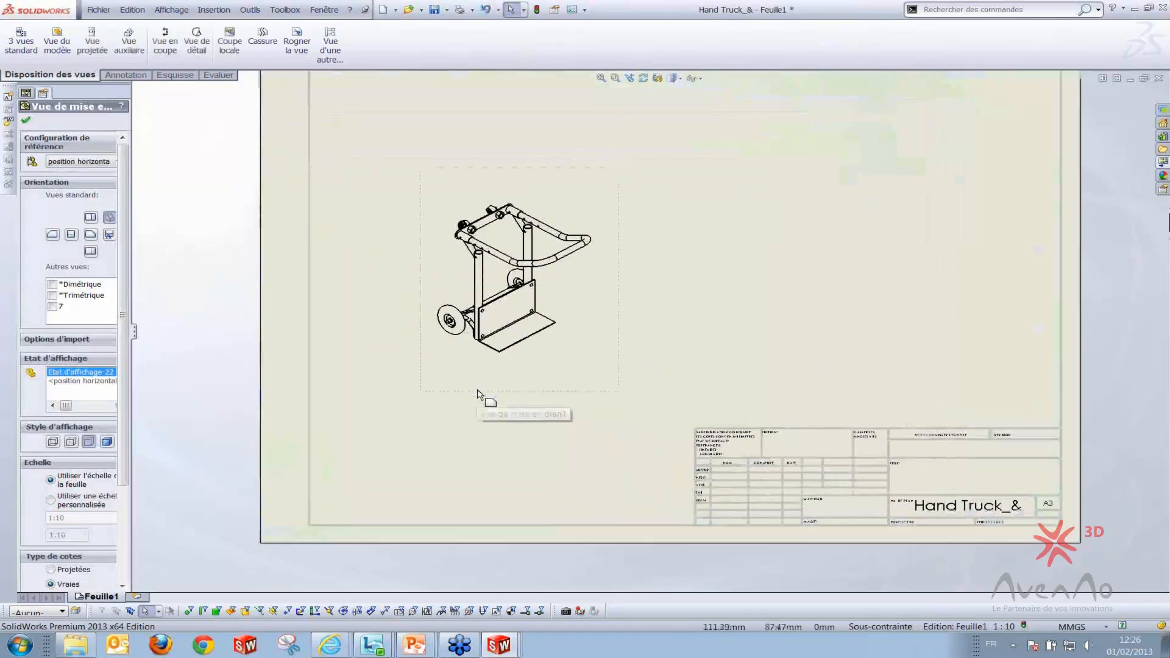
Display the isometric hand truck view as shaded with edges and widen the view's property area
click(476, 393)
click(107, 441)
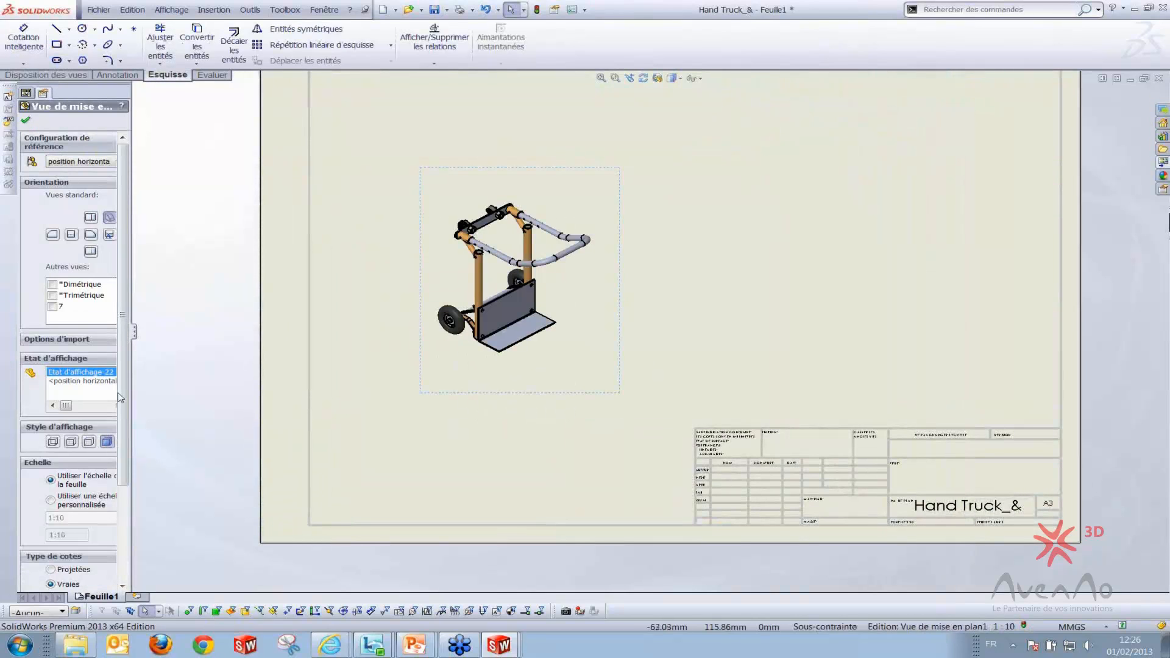
click(134, 437)
drag(131, 436, 245, 444)
Set the hand truck view's reference configuration to Position vertical basse
click(567, 385)
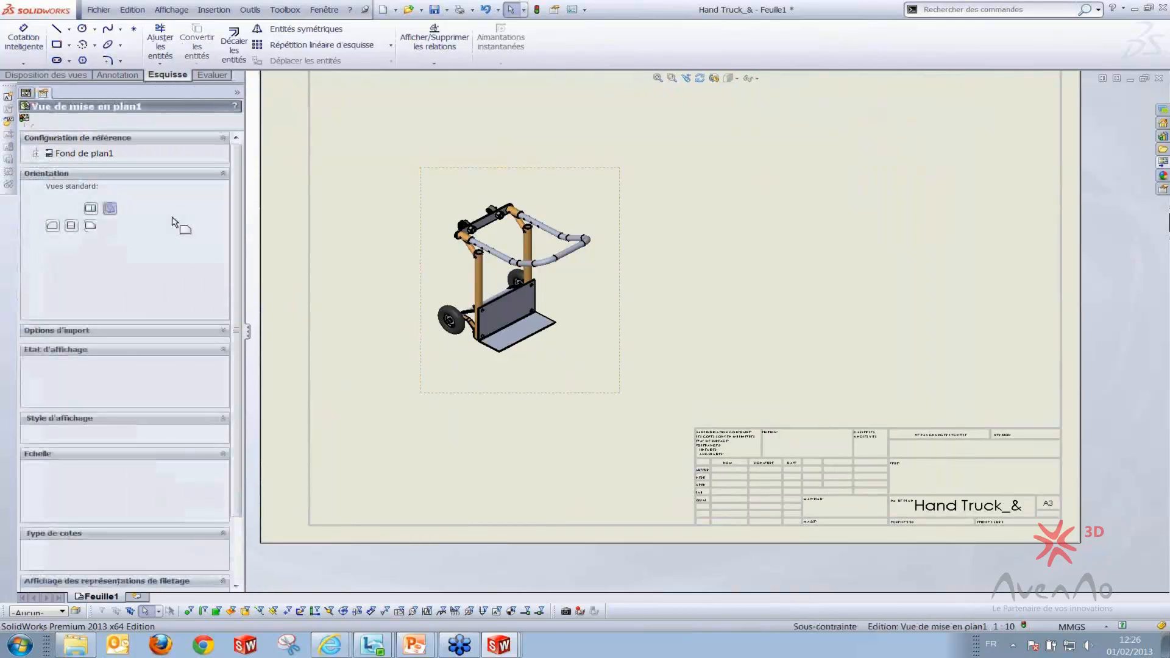
click(96, 152)
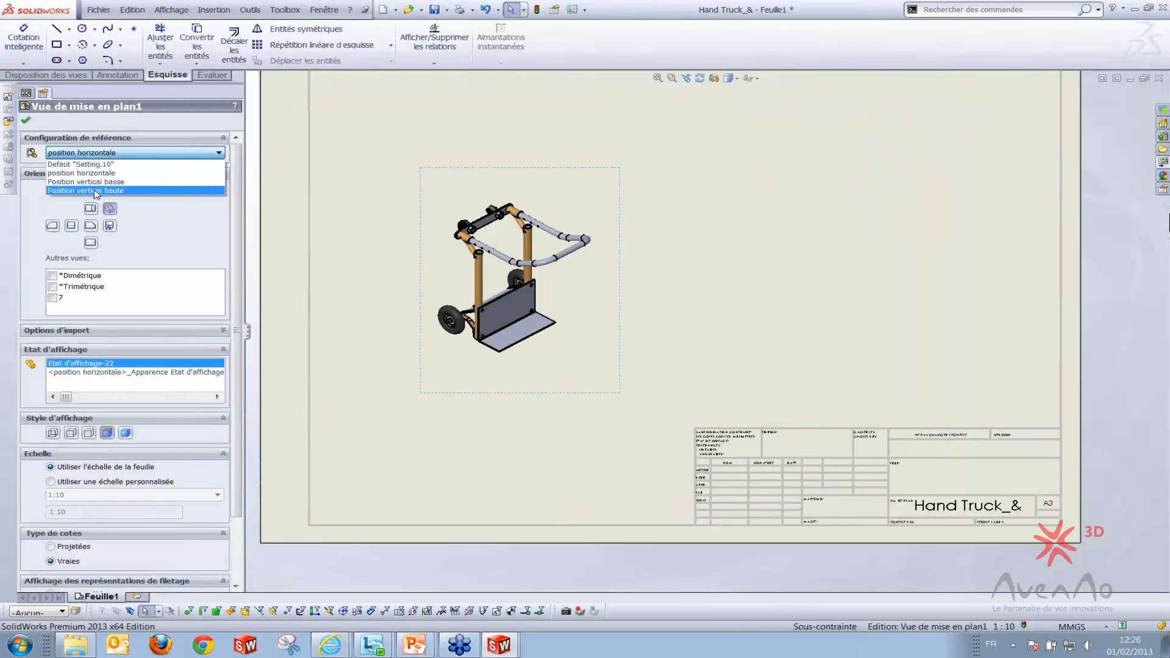
click(94, 182)
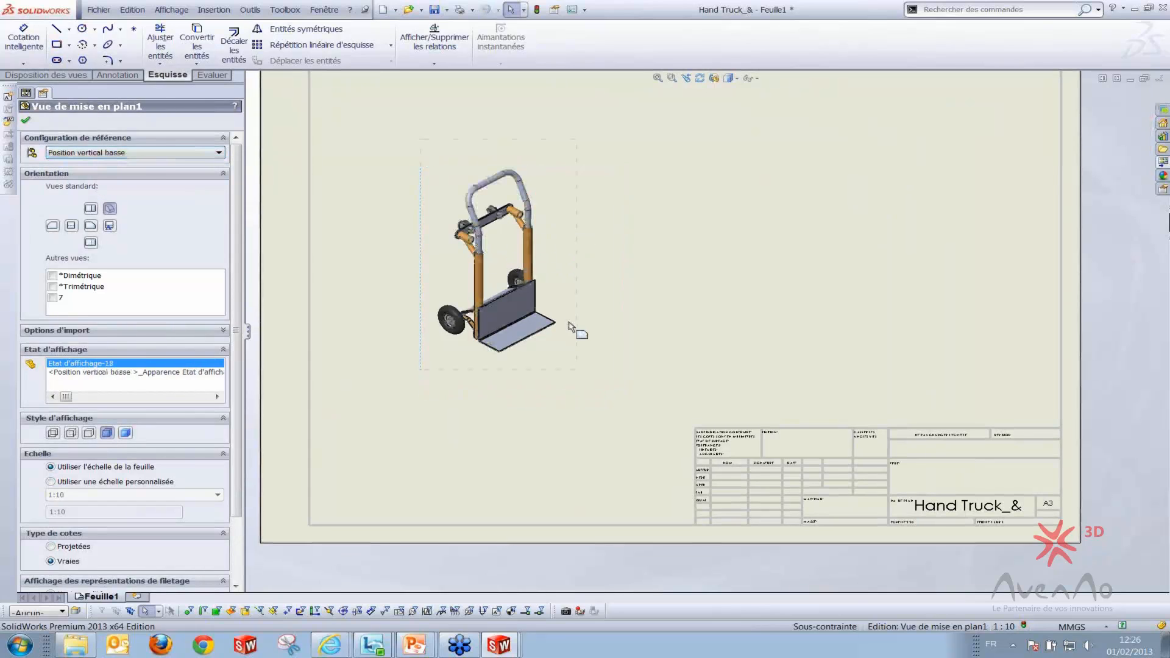
scroll(569, 323, down, 1)
click(725, 326)
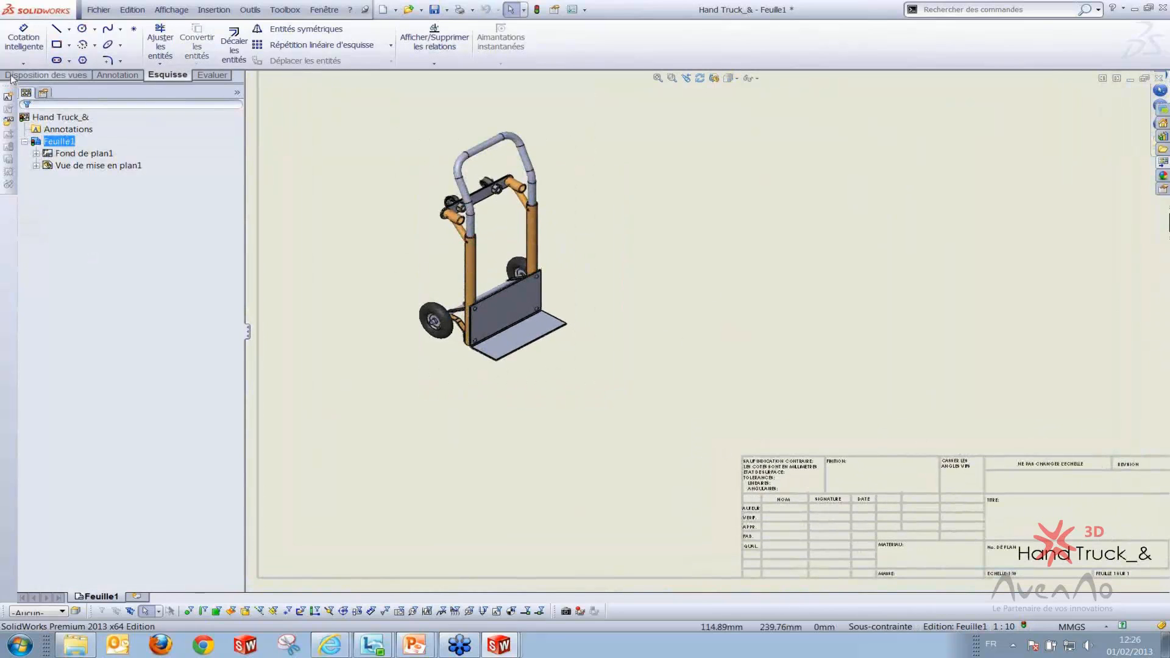
Give the hand truck view a custom scale of 1:5 and move it down so it fits inside the sheet border
click(30, 75)
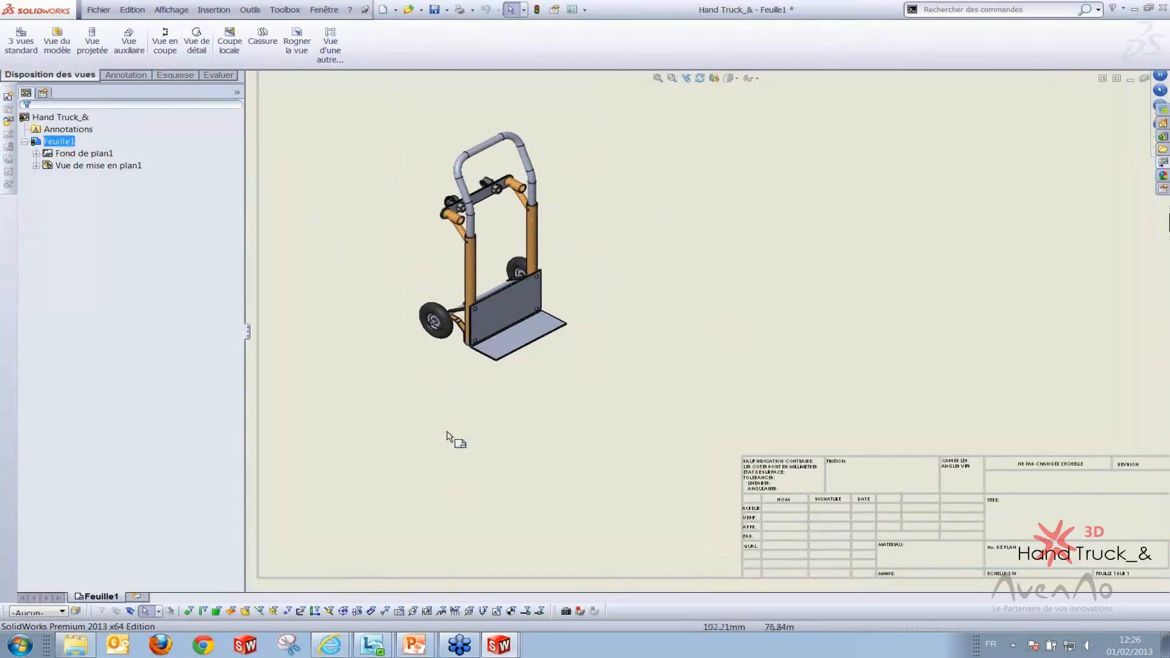
click(440, 382)
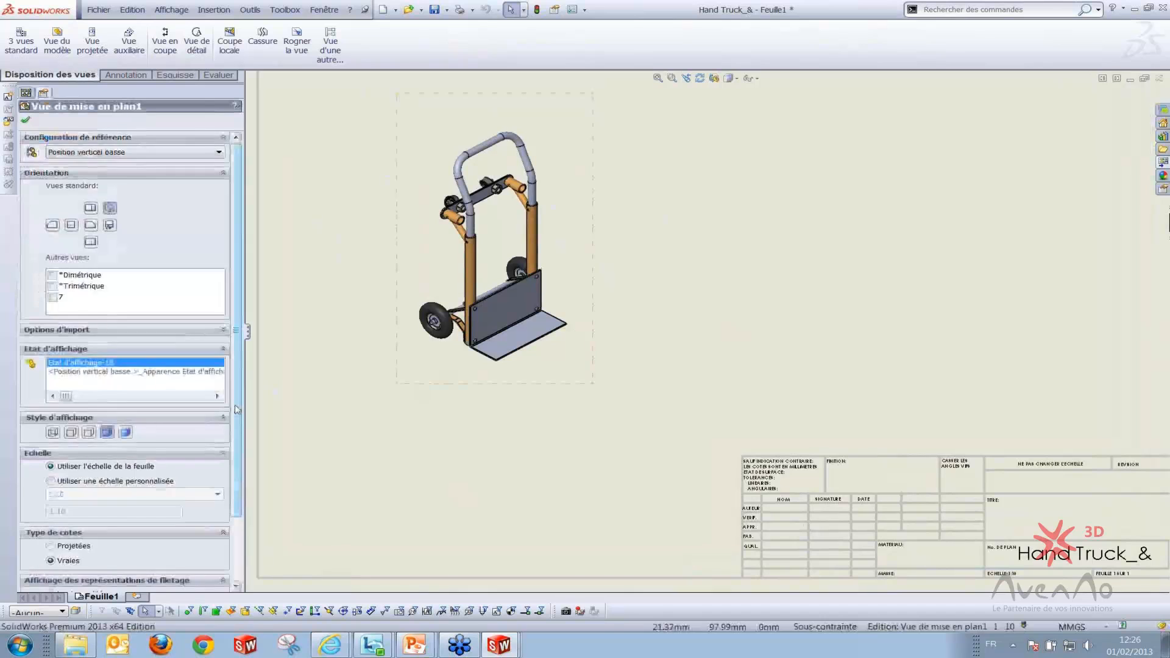
scroll(237, 408, down, 3)
click(51, 403)
click(88, 417)
click(85, 455)
scroll(671, 283, down, 2)
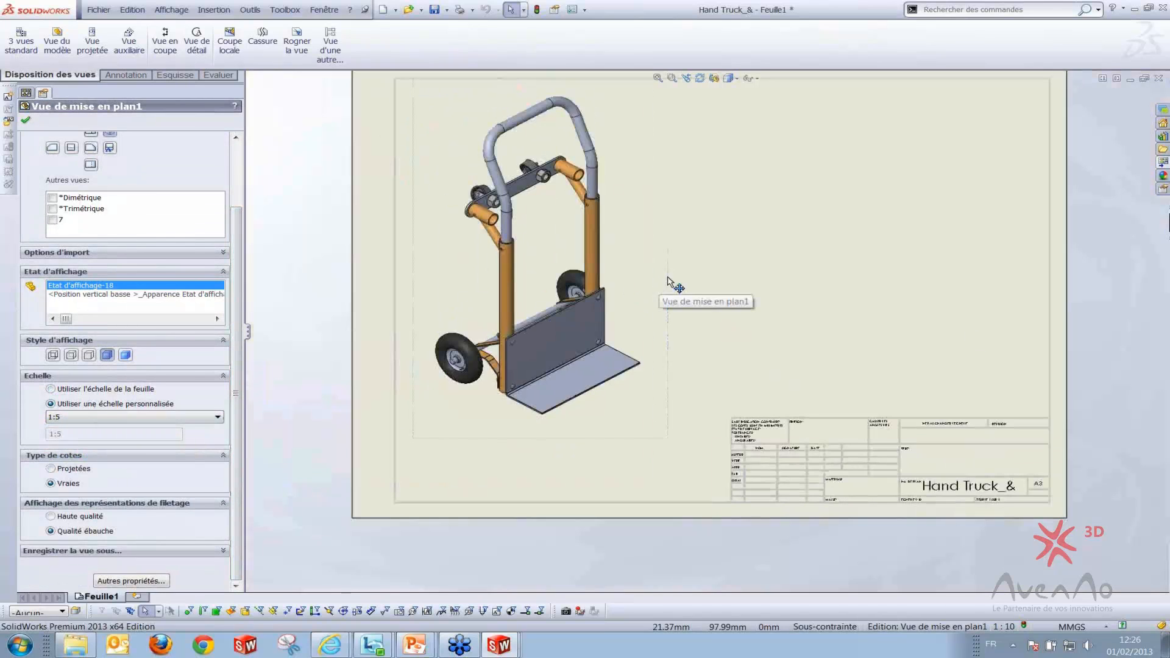
drag(673, 283, 679, 336)
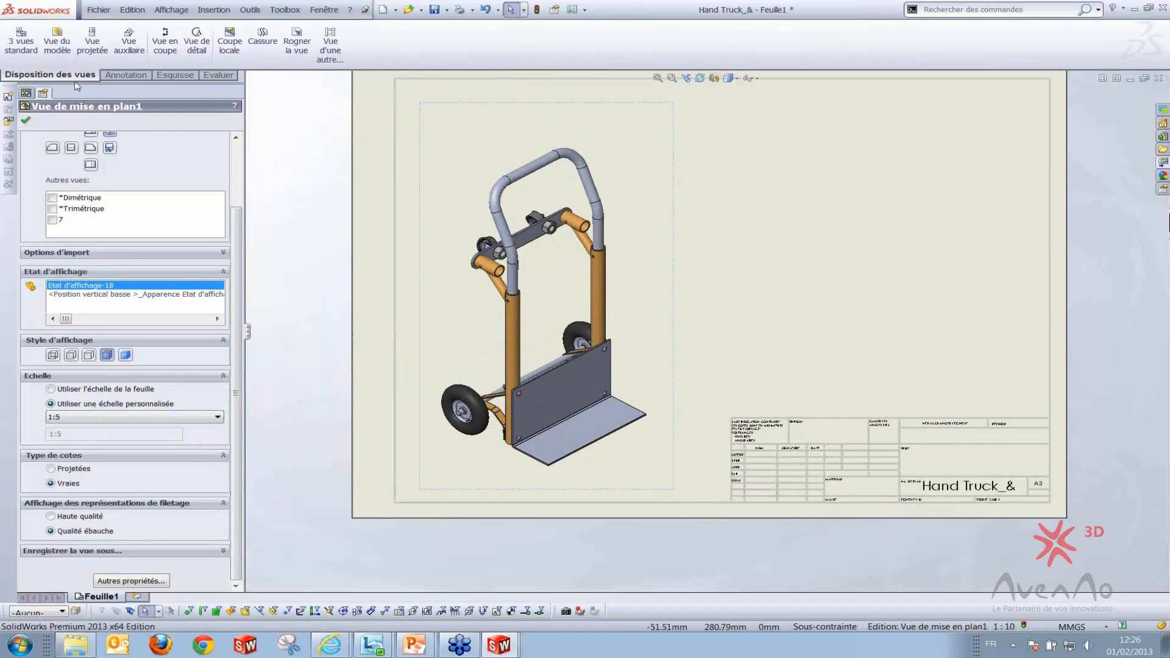
Add an alternate position view to the hand truck view using the existing configuration Position vertical haute
click(334, 49)
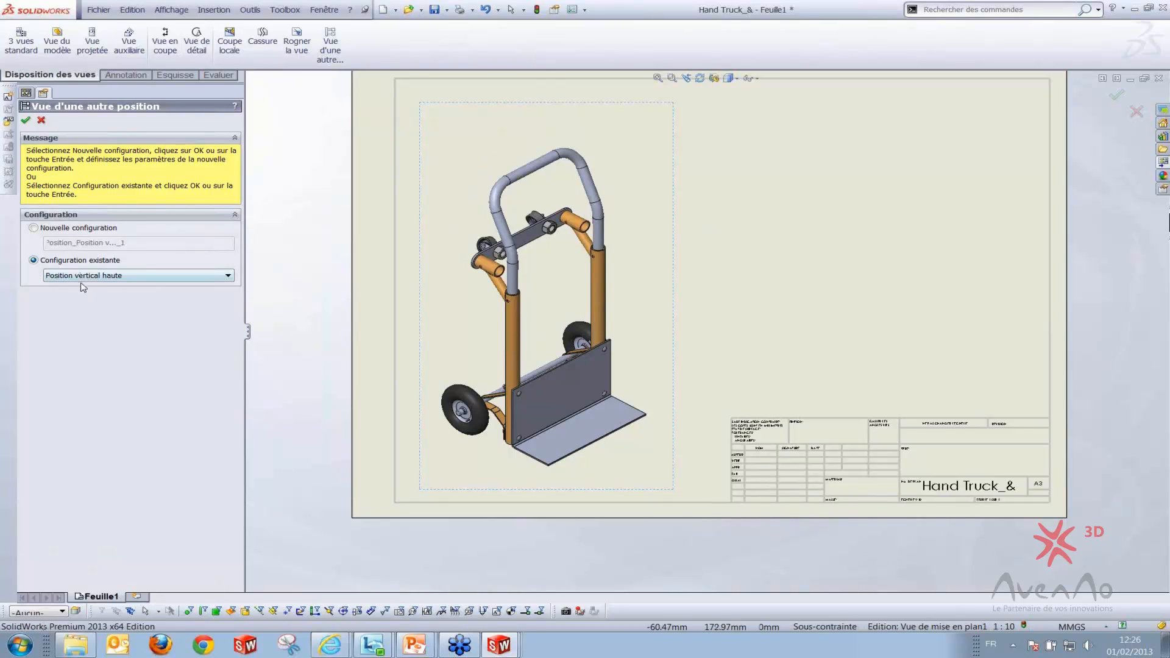
click(105, 279)
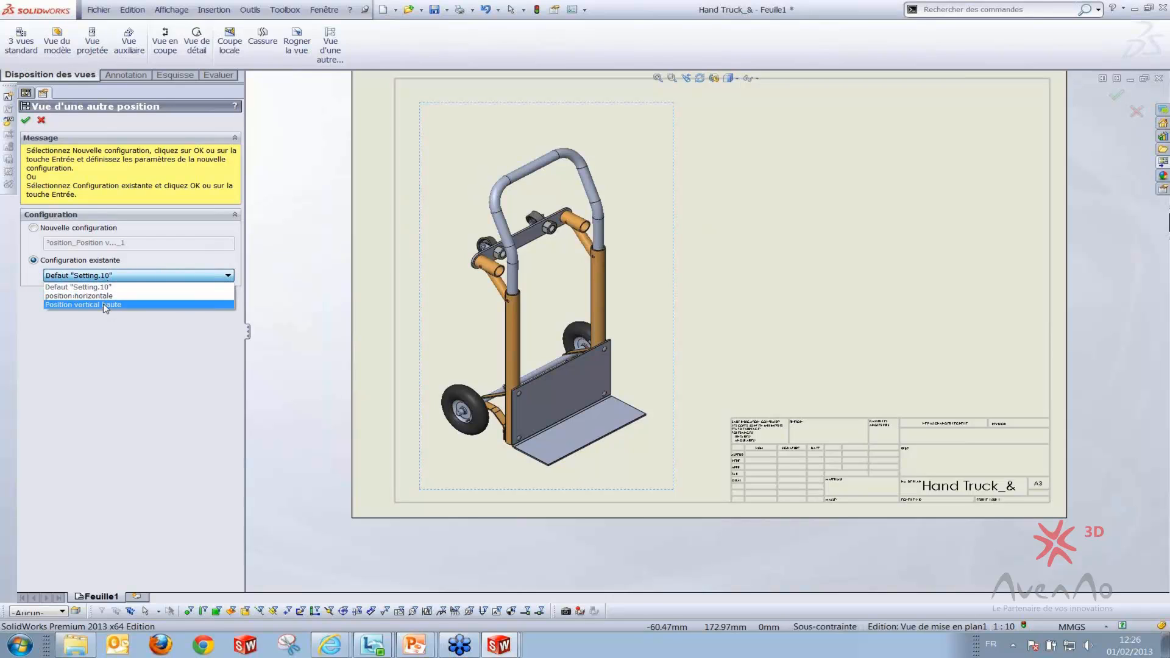
click(105, 305)
click(26, 121)
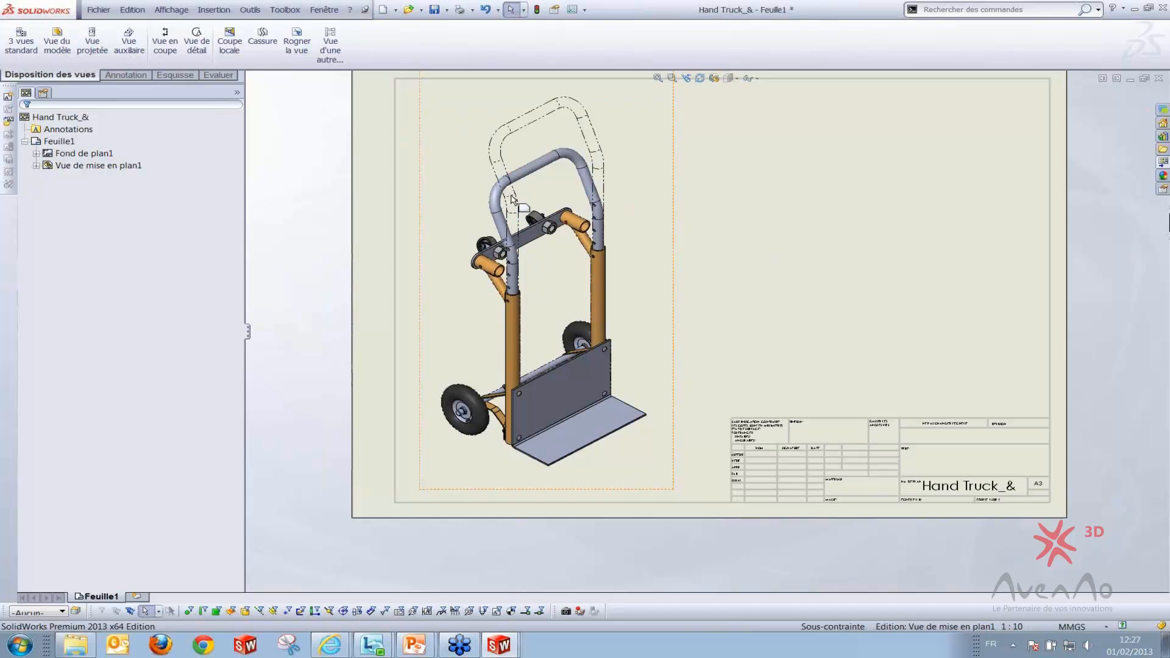
click(762, 323)
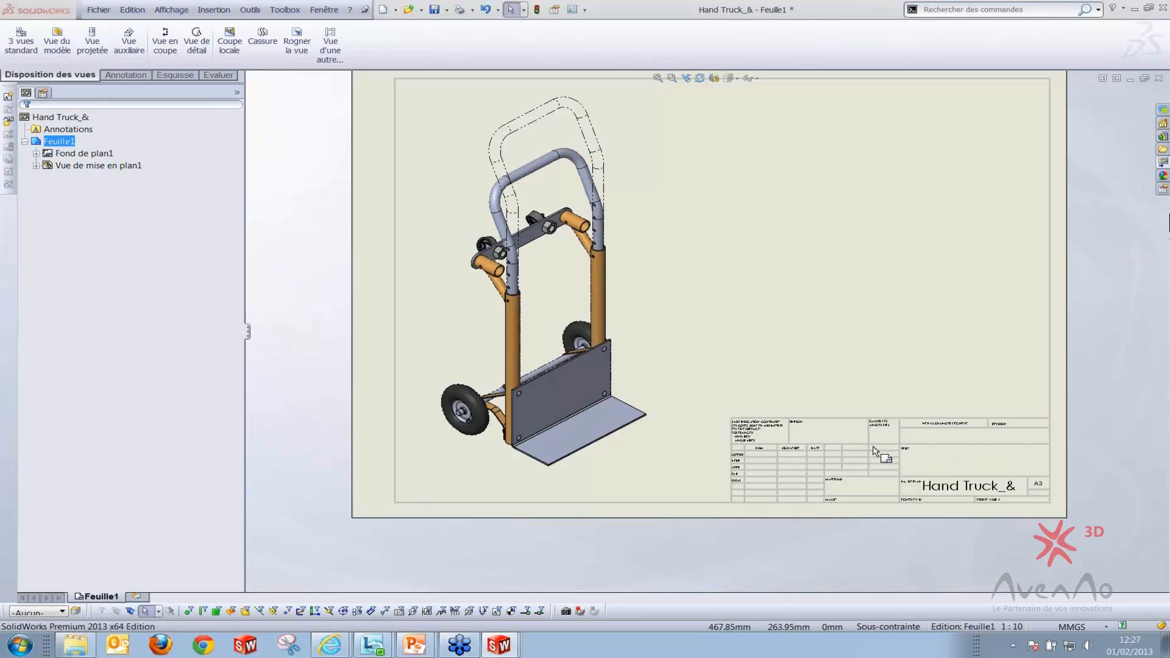
Move the isometric hand truck view slightly upward on the sheet
click(673, 370)
drag(674, 371, 674, 345)
scroll(614, 88, up, 2)
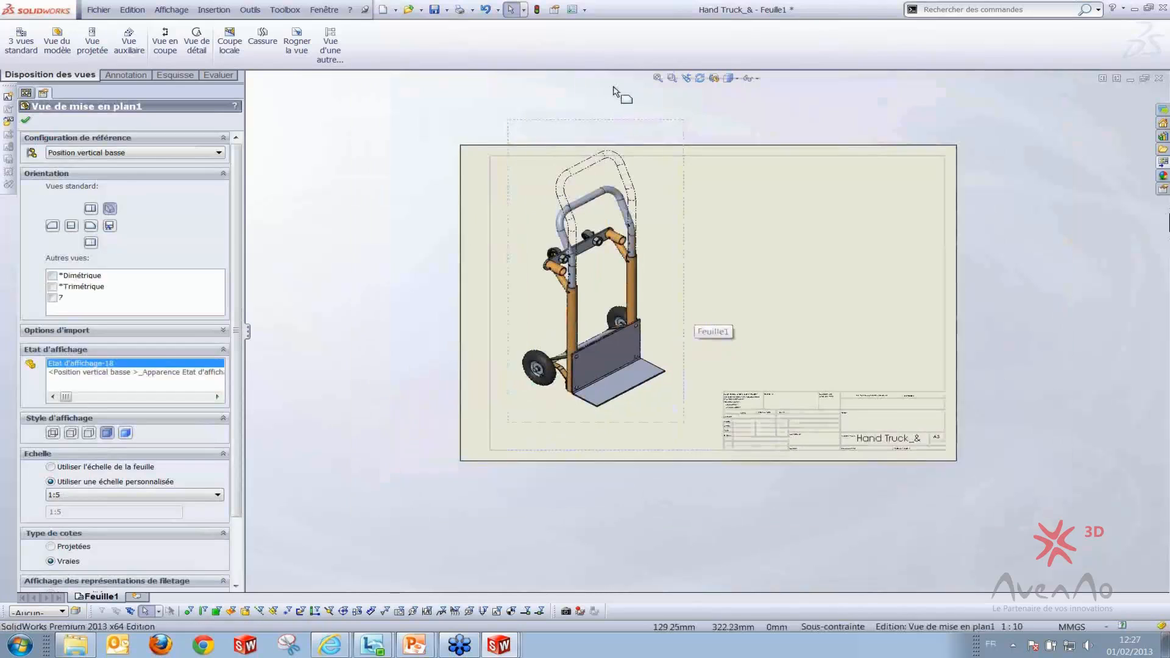
Examine the overall drafting standards offered in the document properties and close the options without changing anything
click(584, 9)
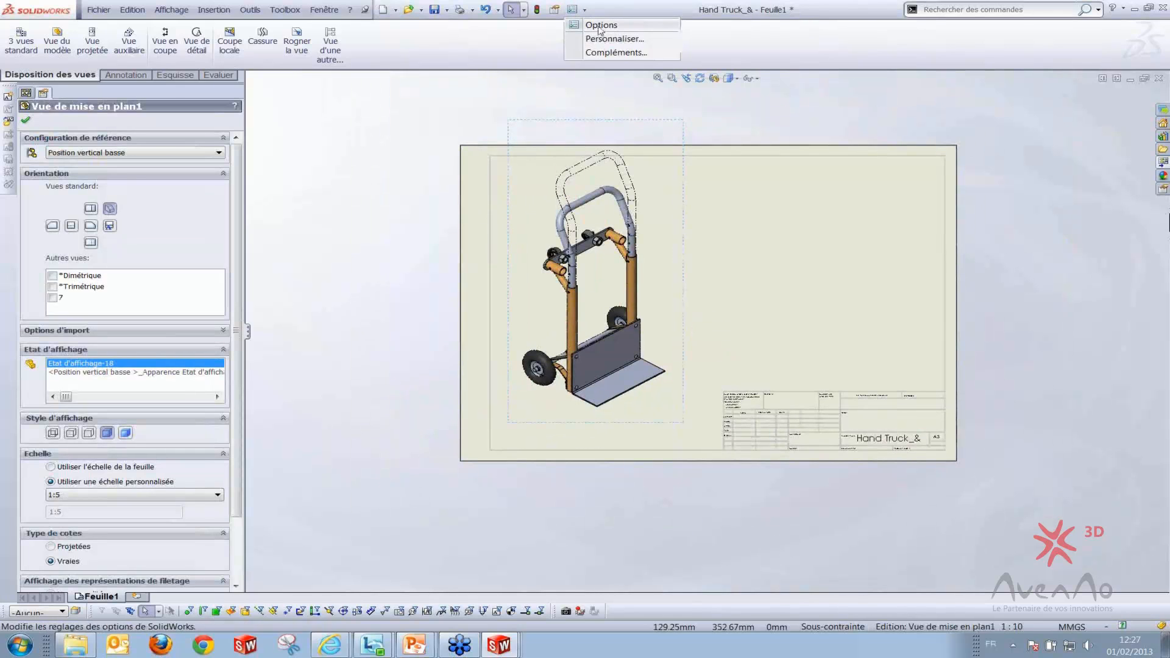
click(600, 26)
click(268, 105)
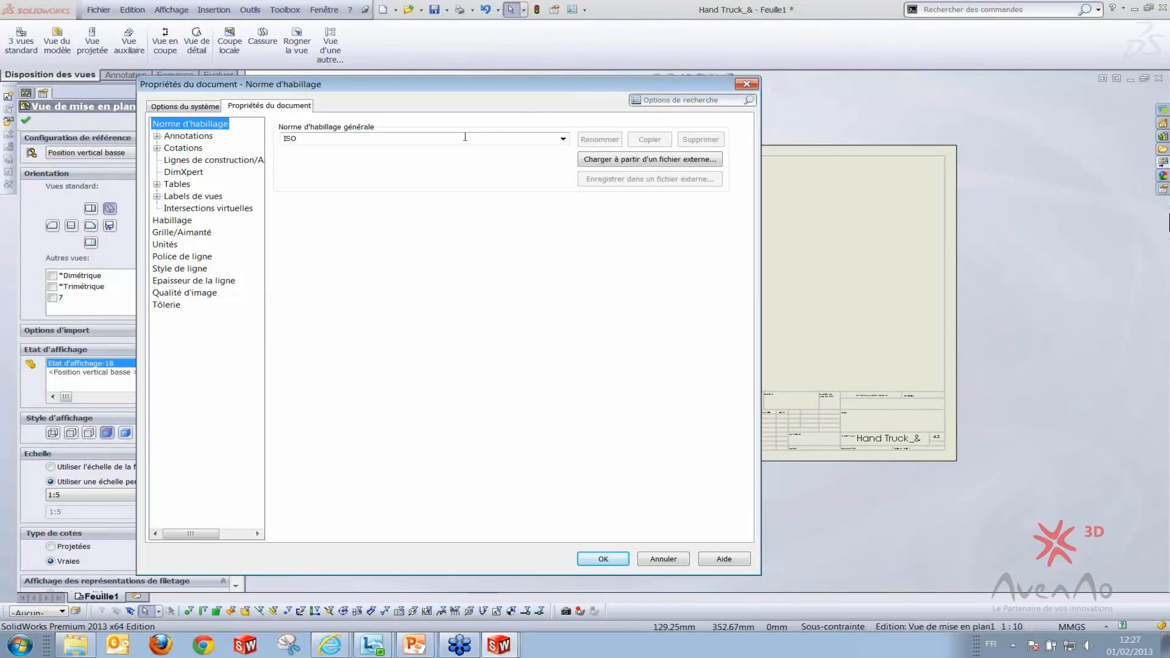
click(554, 139)
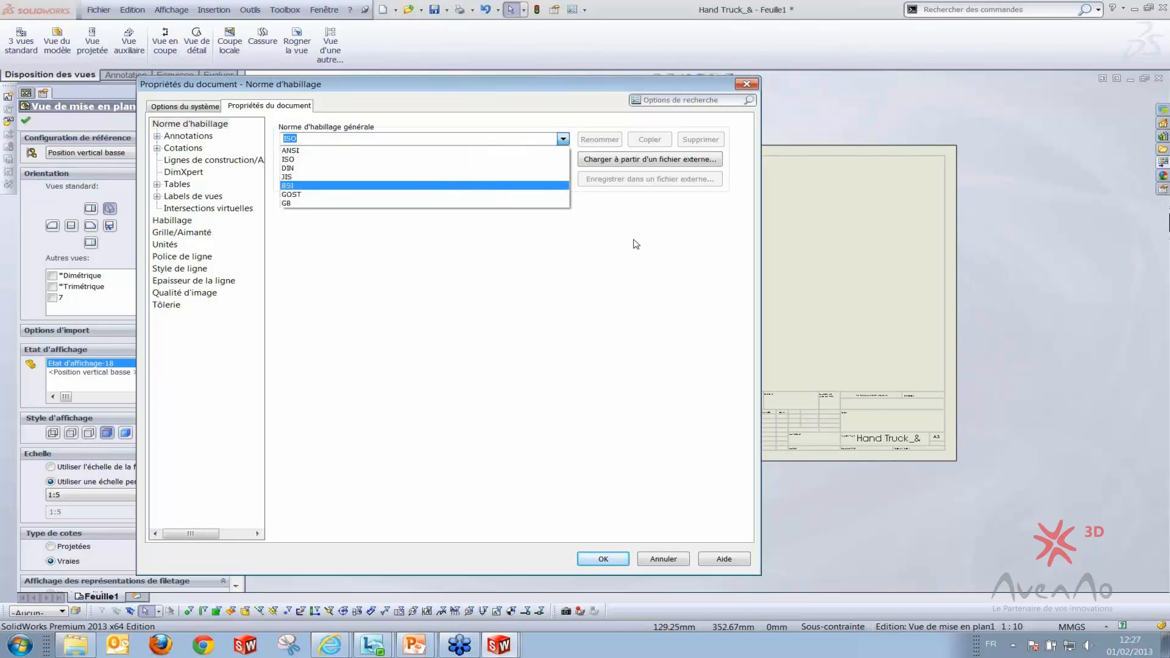
click(722, 245)
click(747, 84)
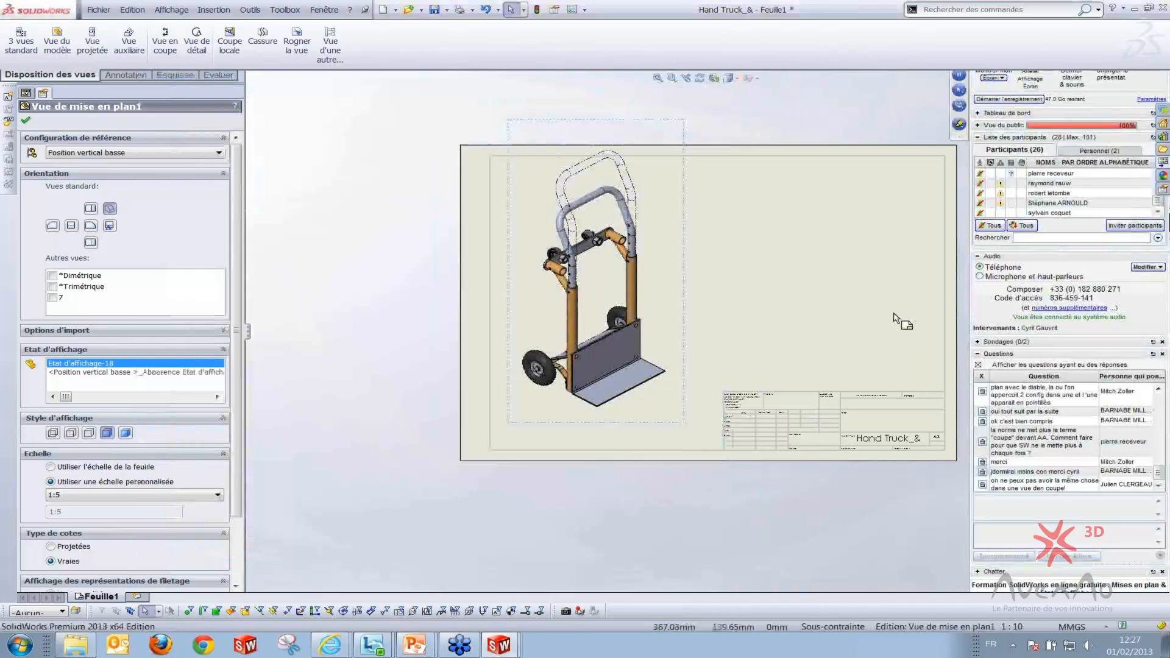
middle_drag(890, 312, 862, 324)
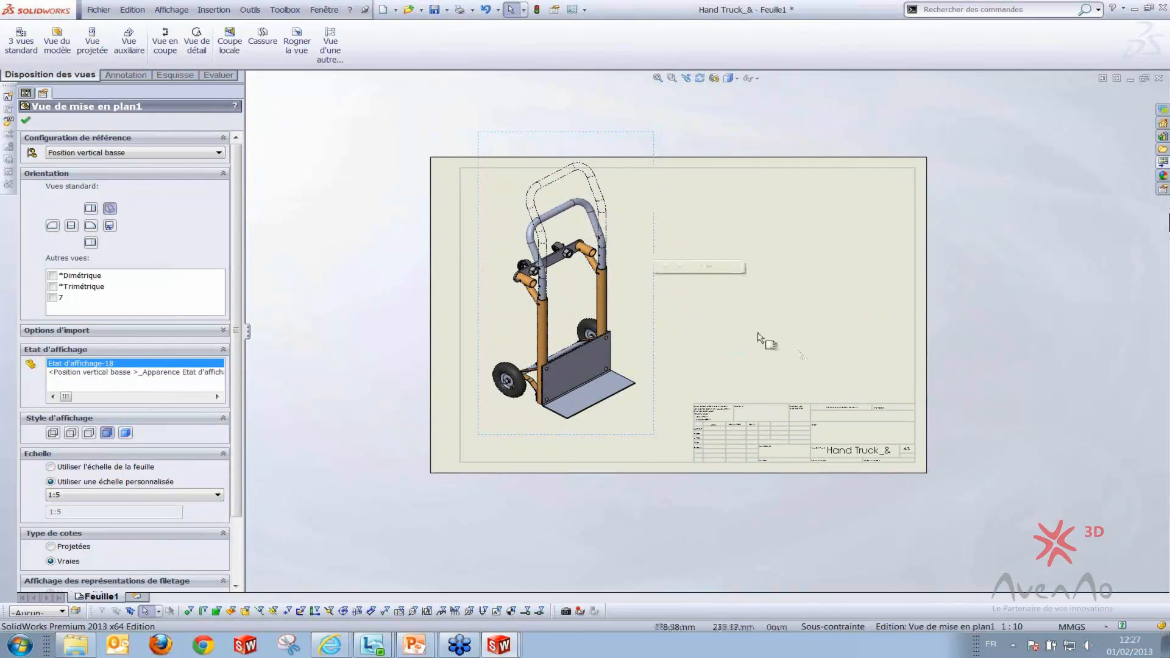
middle_drag(741, 262, 712, 268)
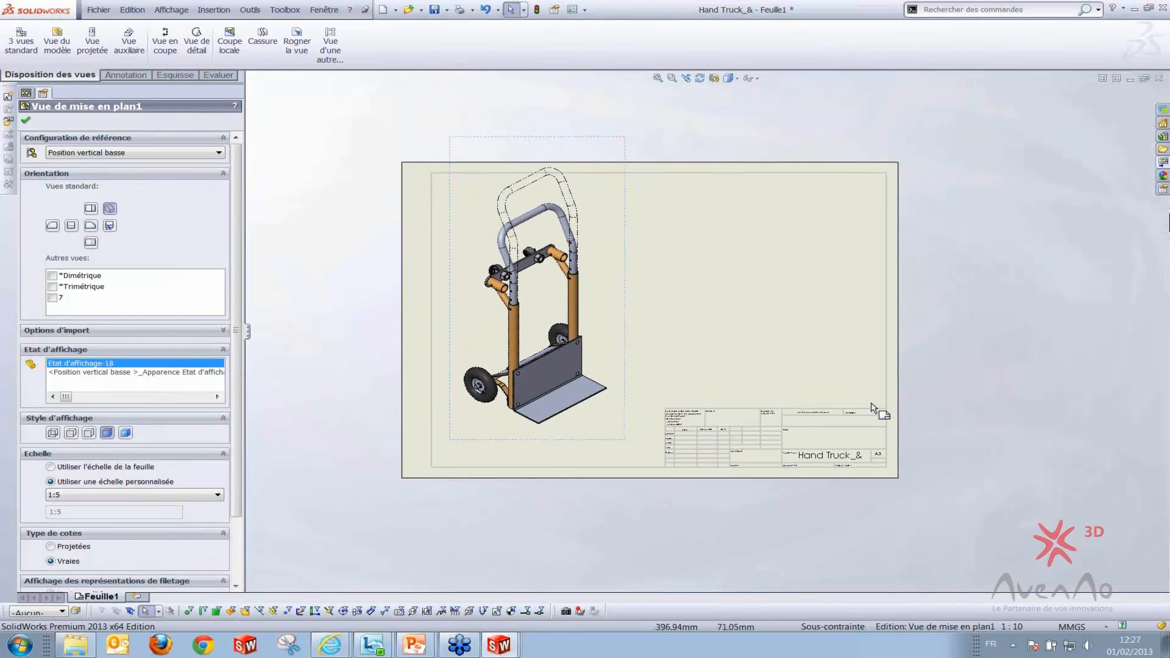
middle_drag(820, 304, 768, 305)
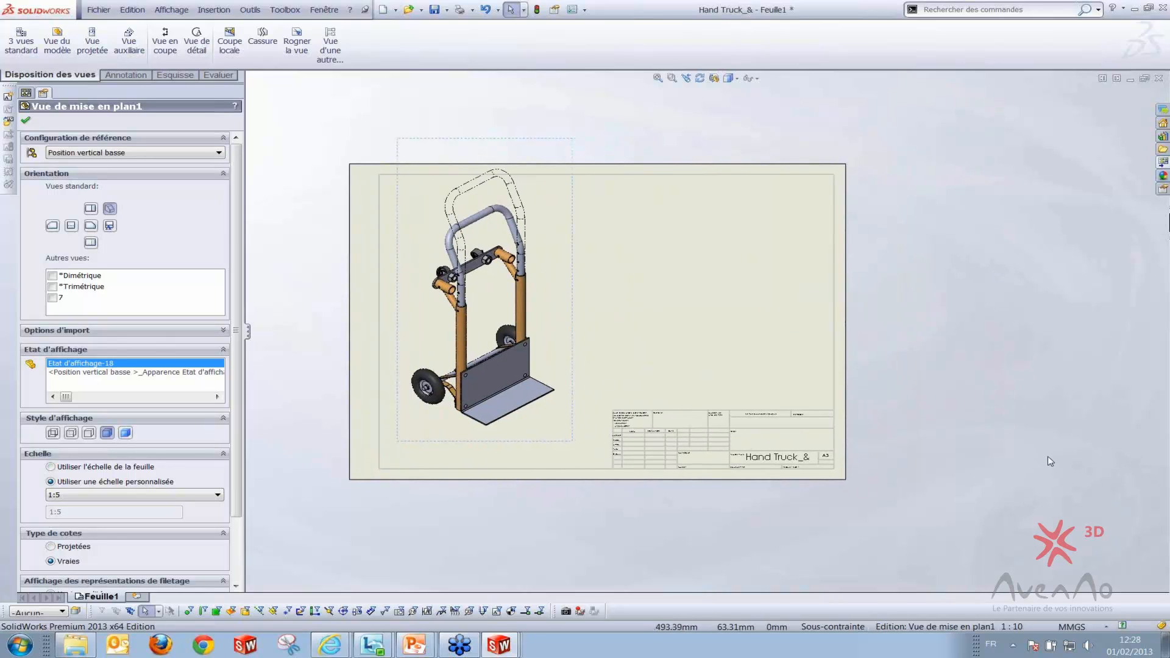
click(962, 494)
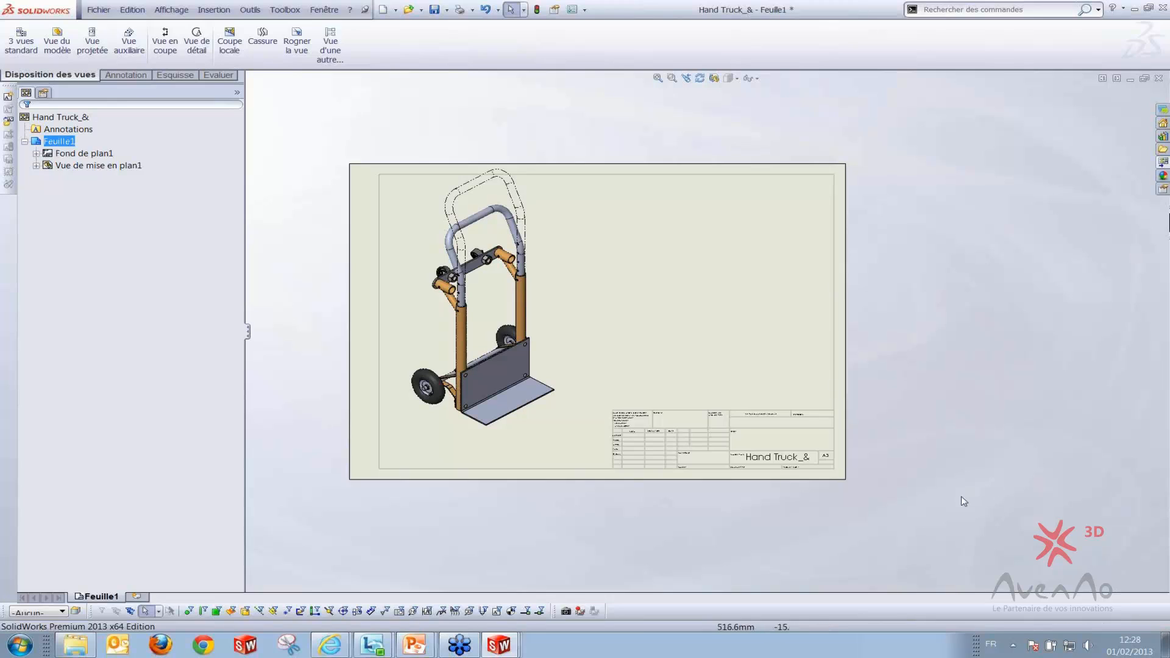